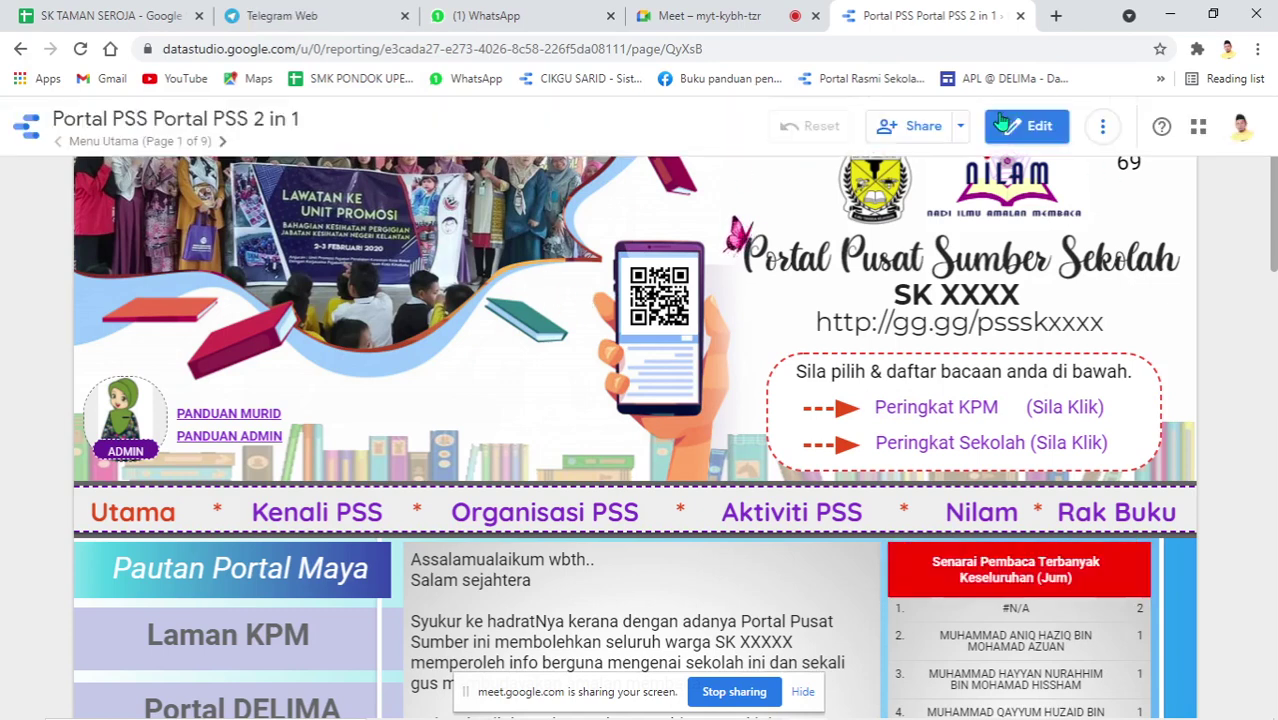
mouse_move(775, 155)
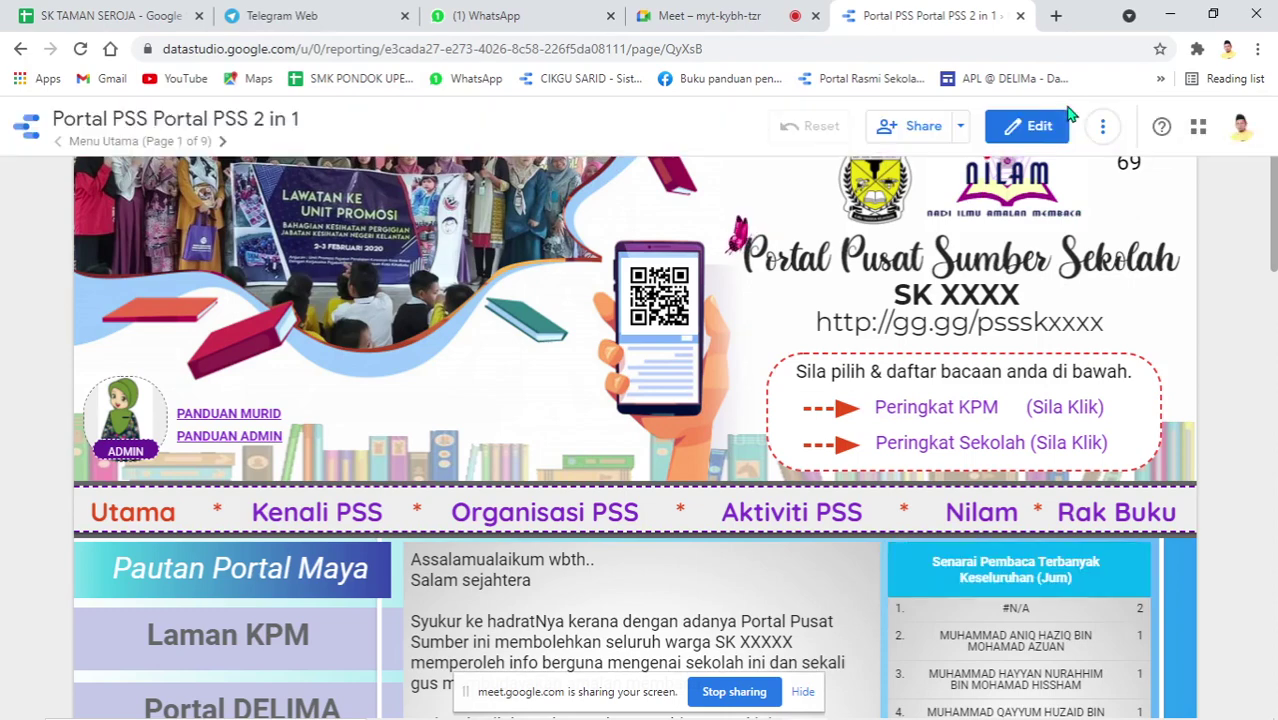
left_click(921, 128)
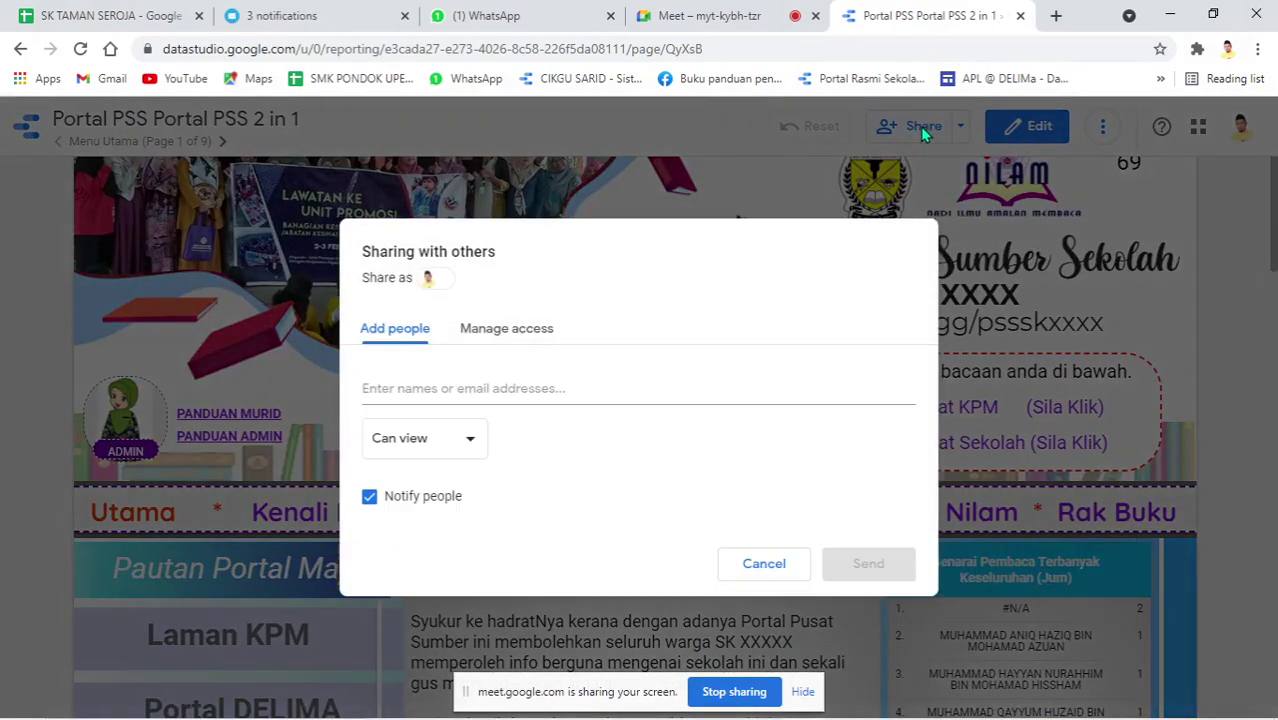
left_click(420, 388)
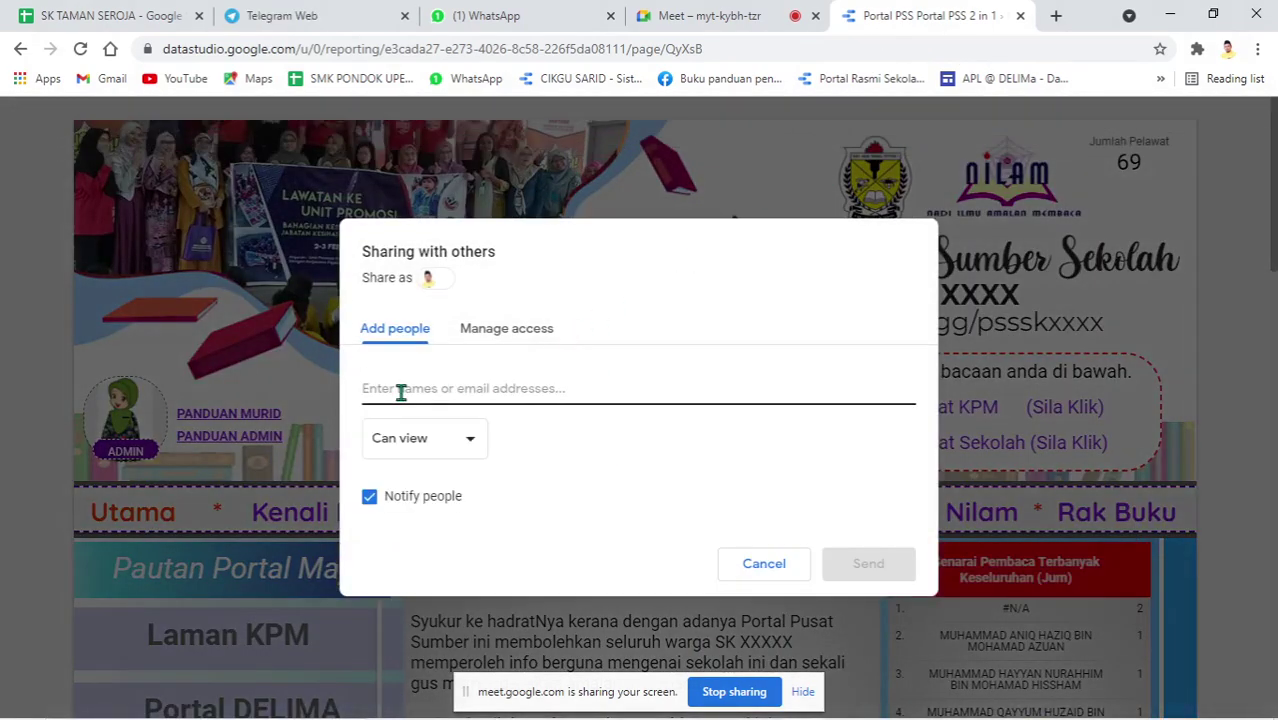
left_click(477, 439)
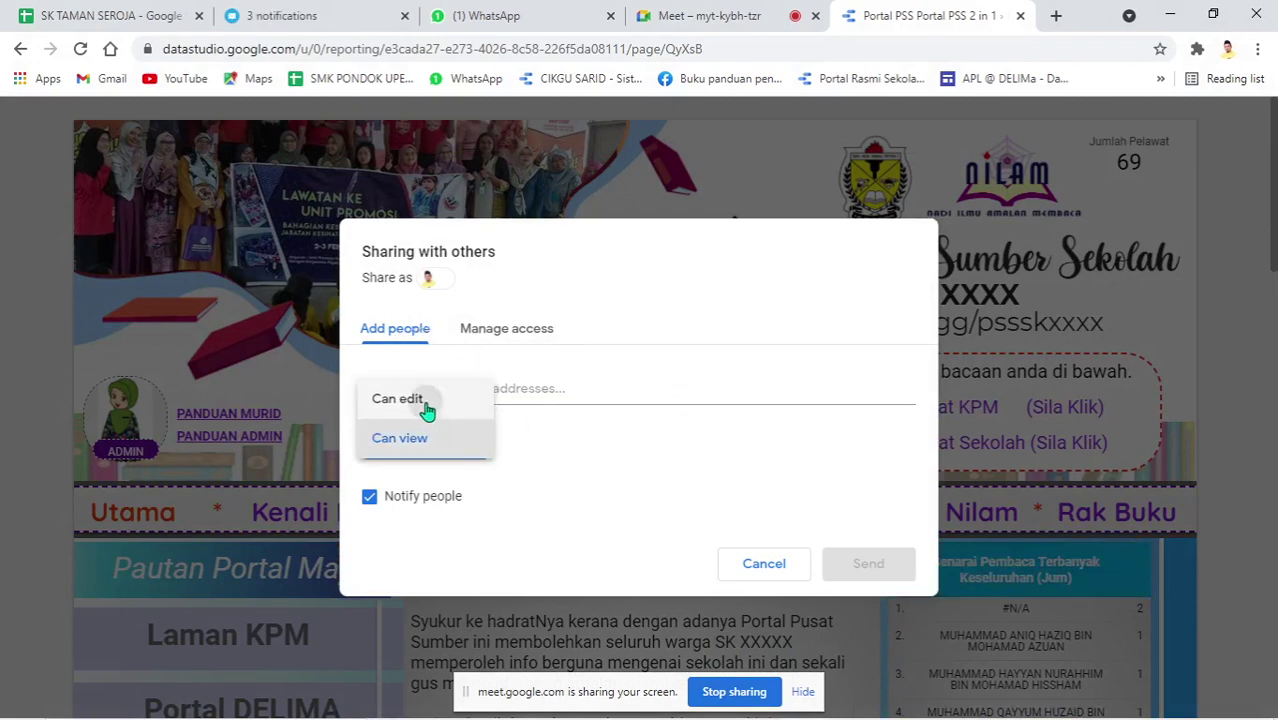
left_click(424, 400)
left_click(505, 356)
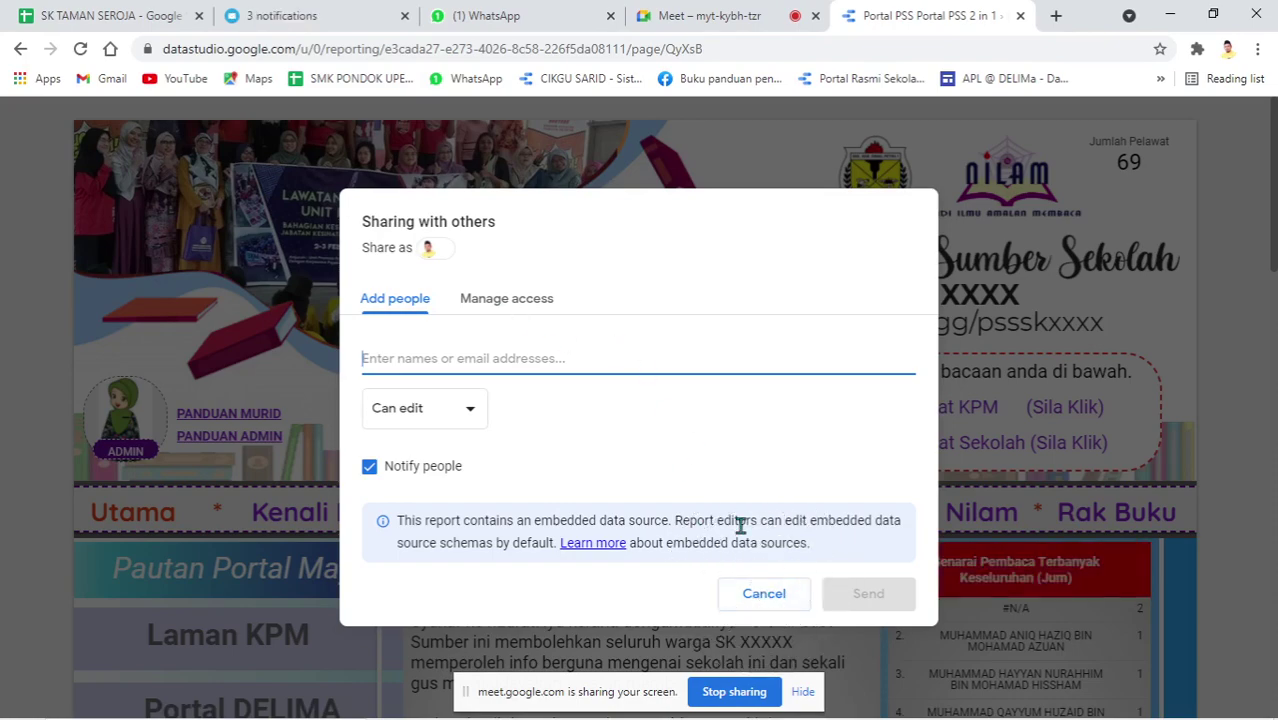
left_click(762, 596)
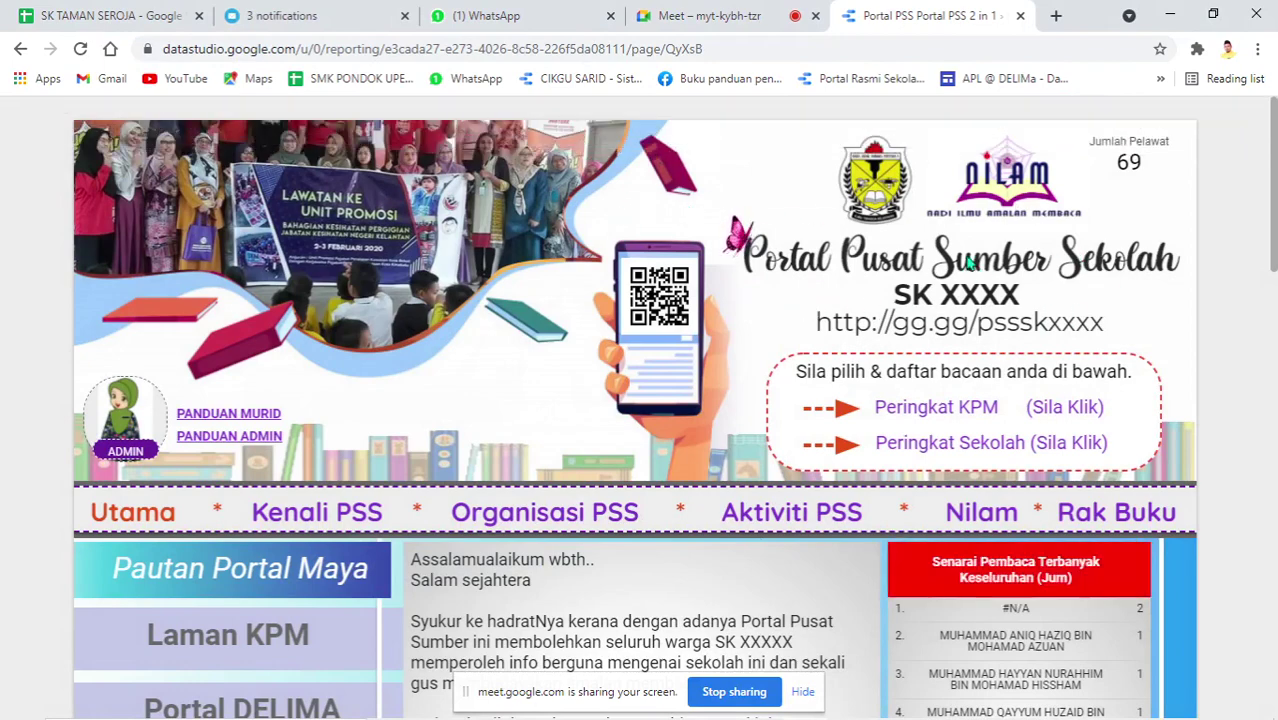
Open the admin spreadsheet linked from the portal report and hide the screen-sharing notice
left_click(122, 400)
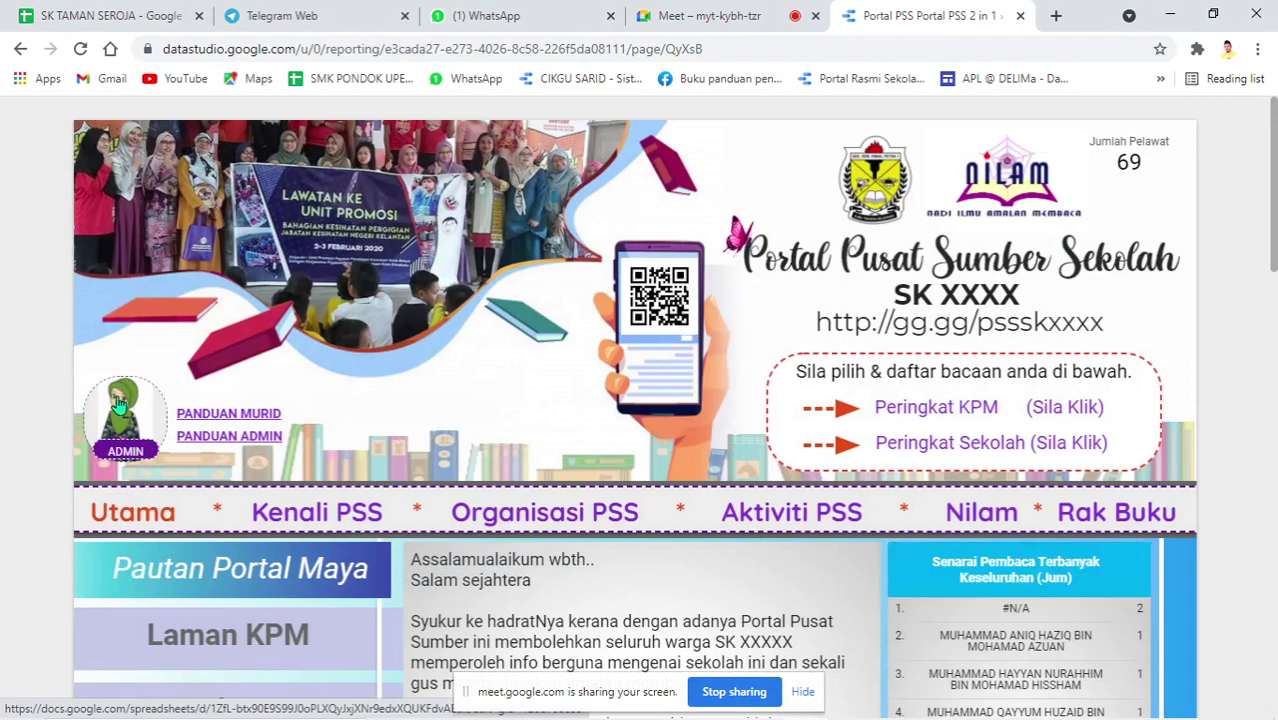
left_click(118, 402)
left_click(118, 402)
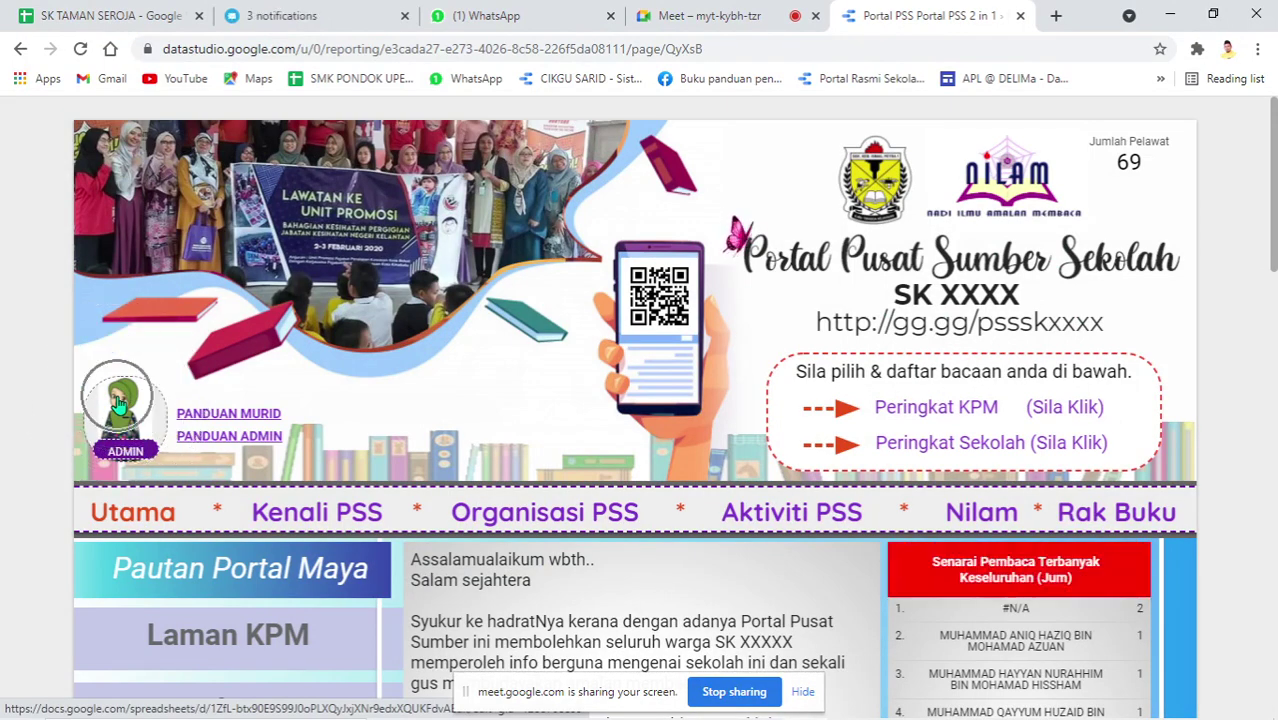
left_click(125, 400)
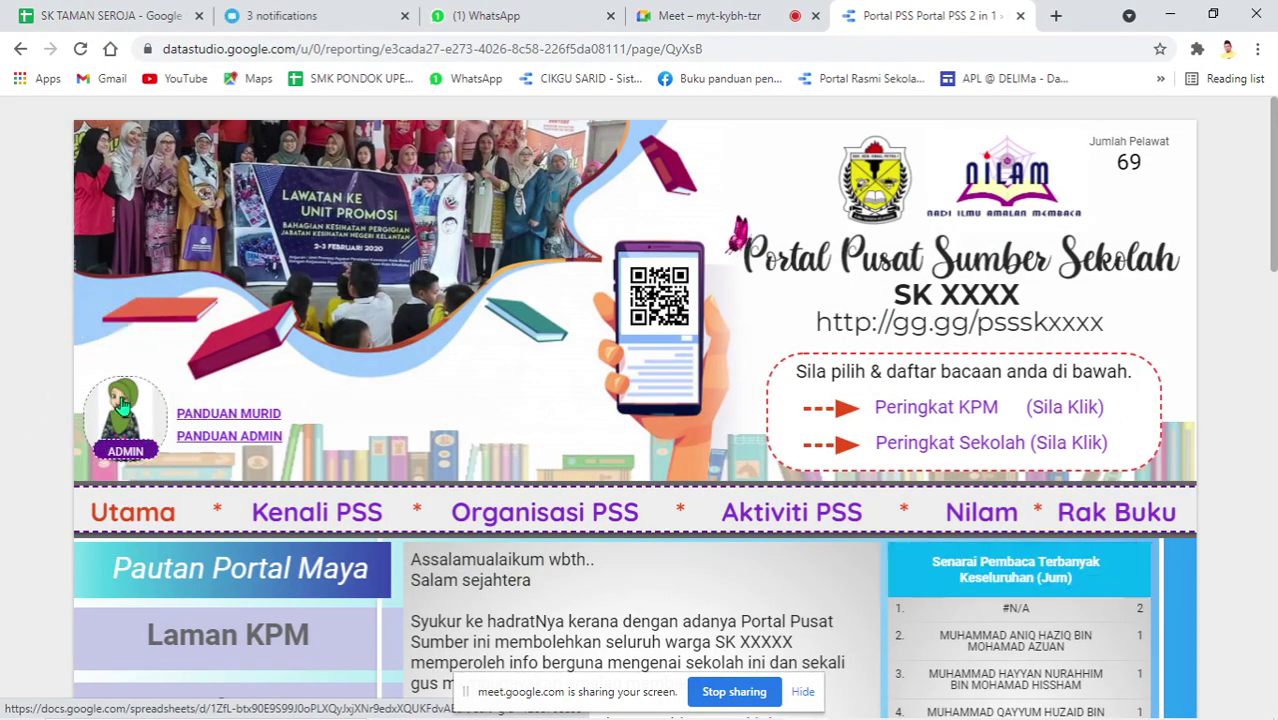
left_click(127, 404)
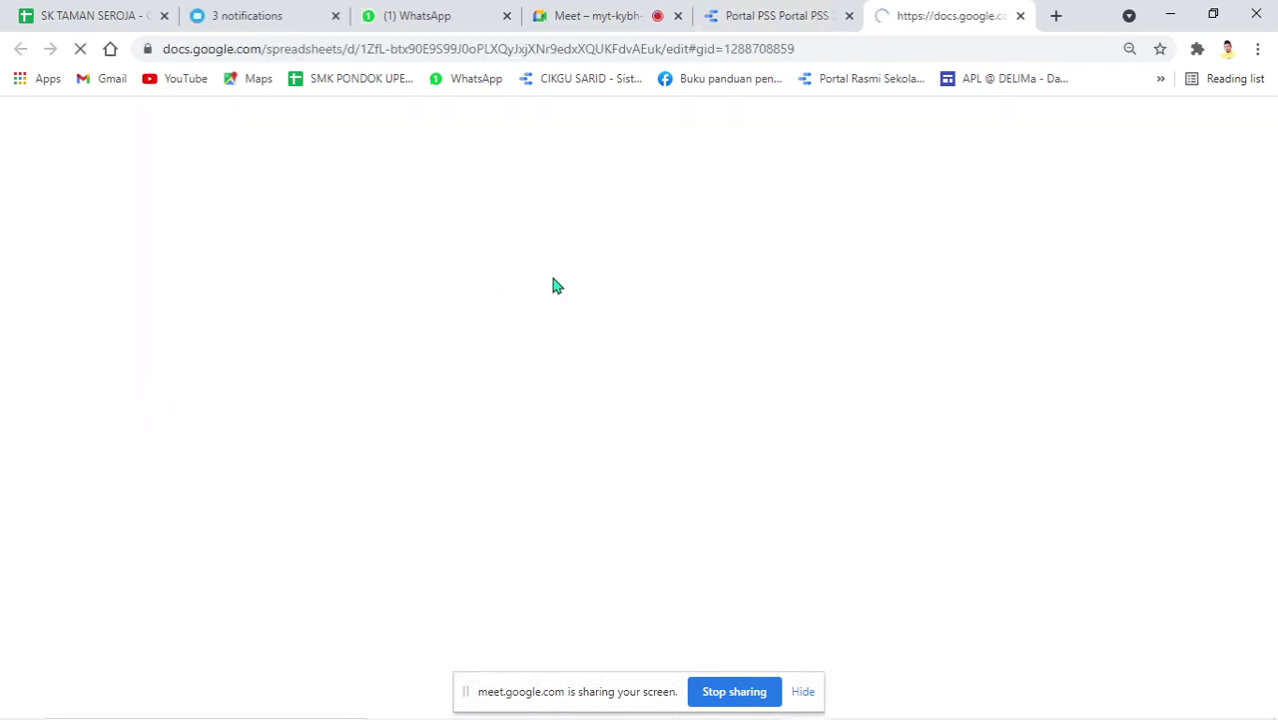
left_click(806, 692)
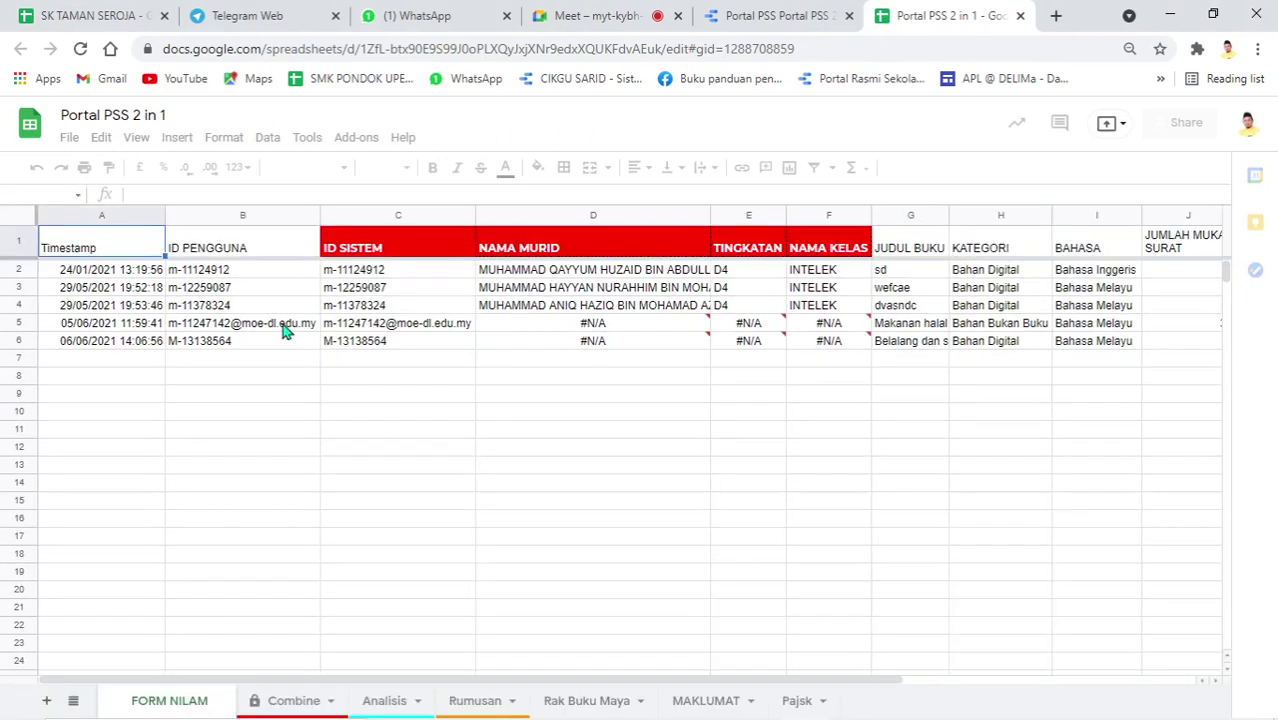
Make a copy of the Portal PSS 2 in 1 spreadsheet named SK PANGGONG
left_click_drag(25, 278, 28, 341)
left_click(237, 338)
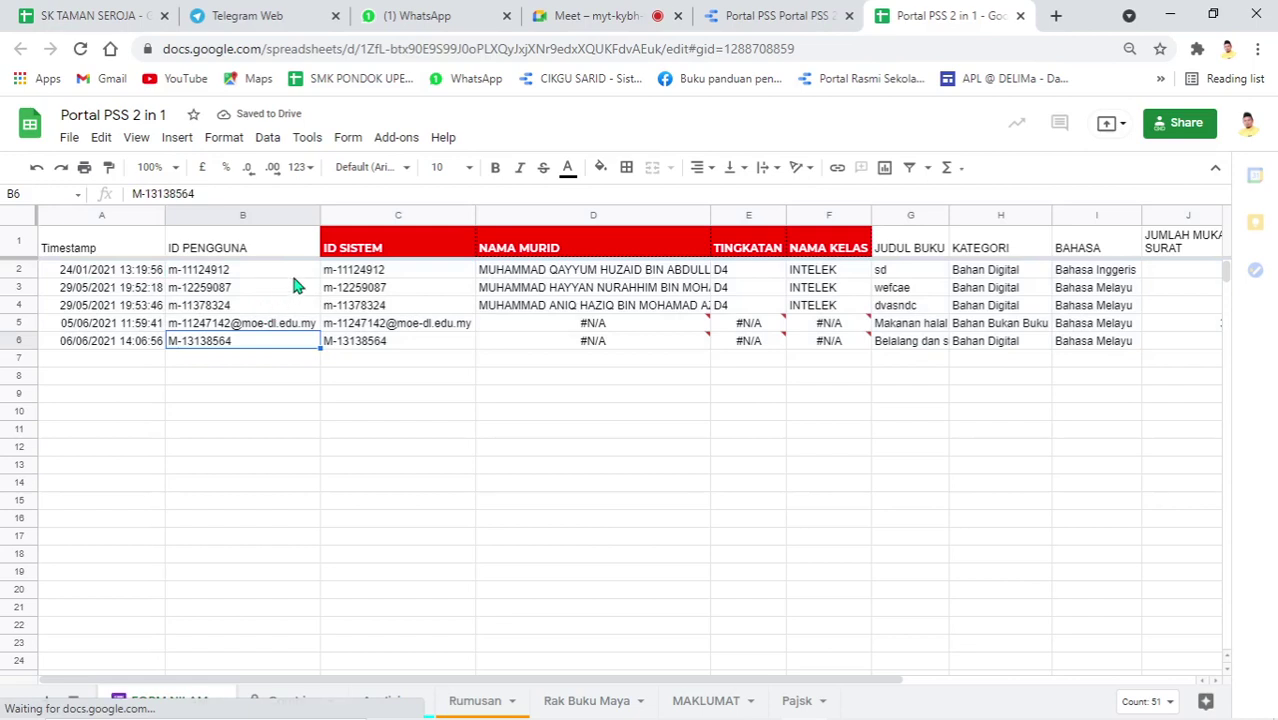
left_click(70, 138)
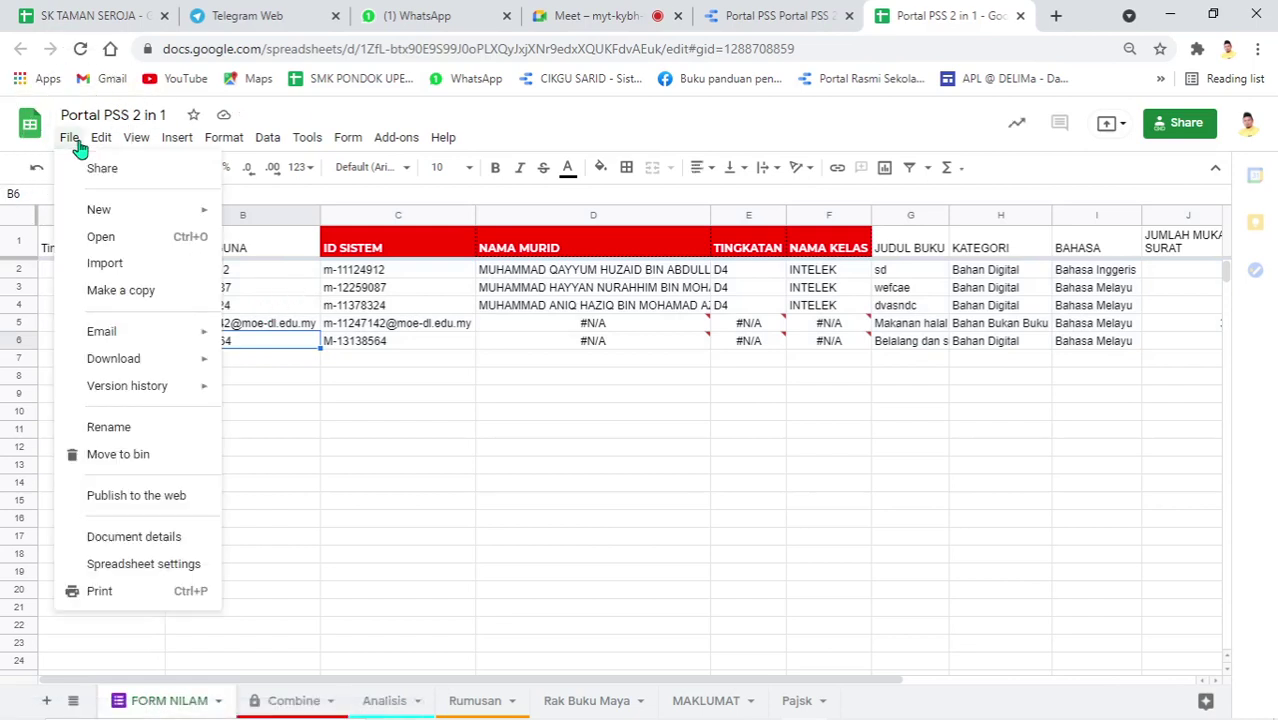
left_click(108, 291)
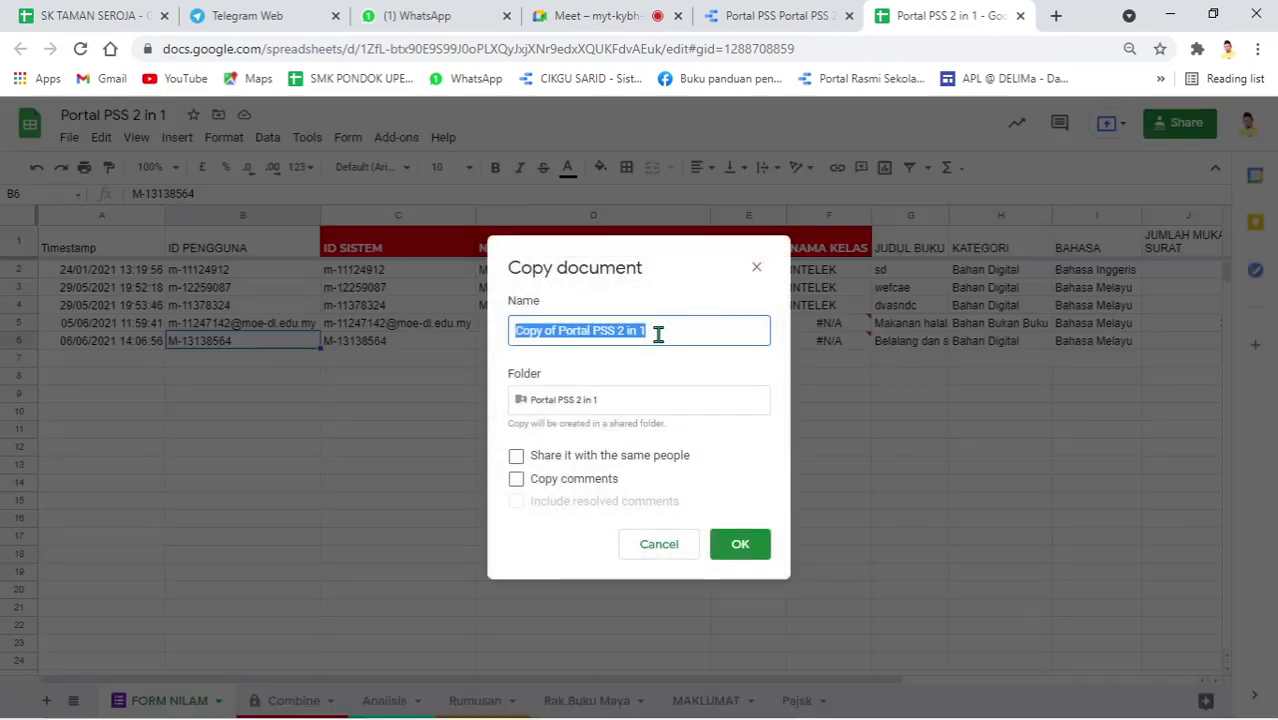
type("SK PANGGONG")
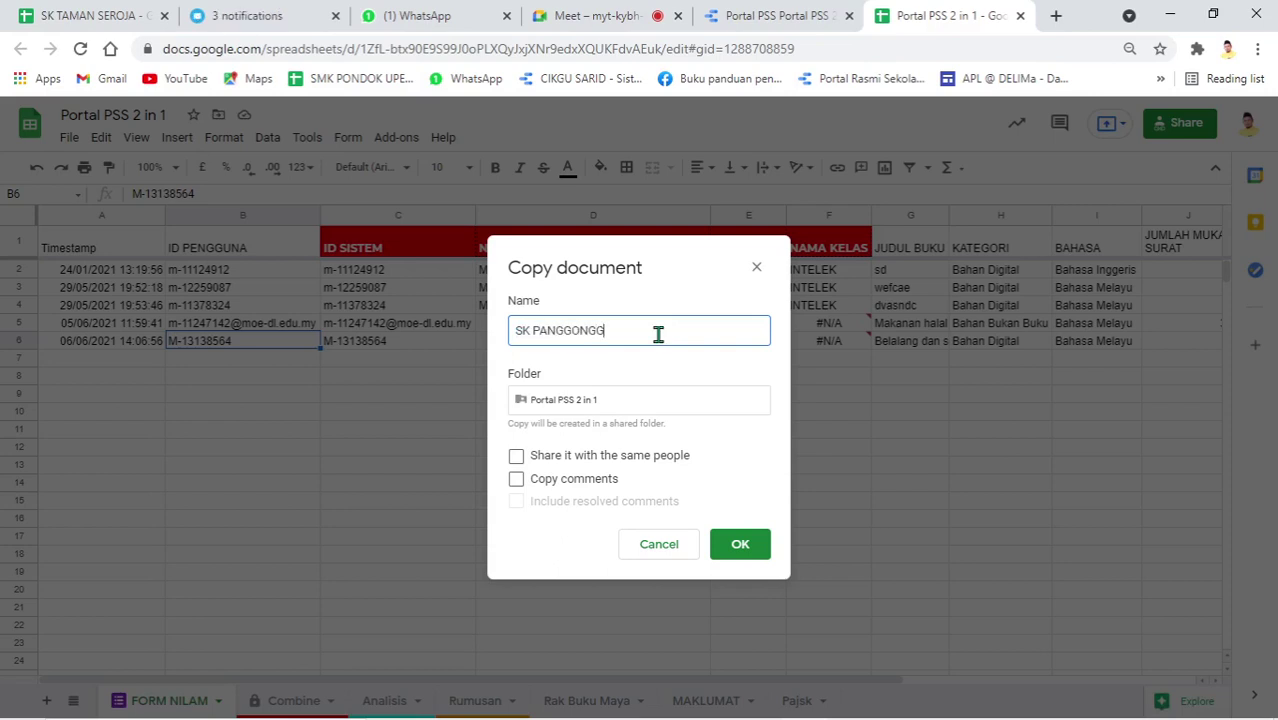
left_click(747, 547)
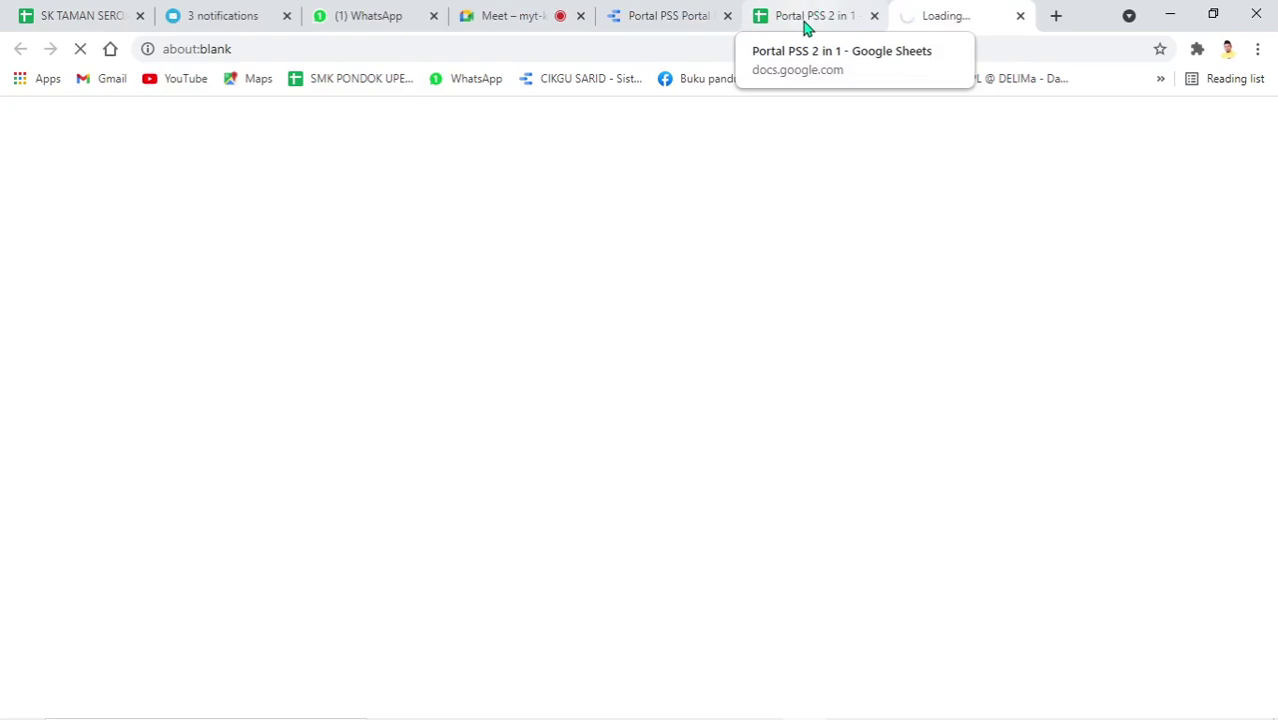
Close the original Portal PSS 2 in 1 spreadsheet, keeping the SK PANGGONG copy open
left_click(806, 22)
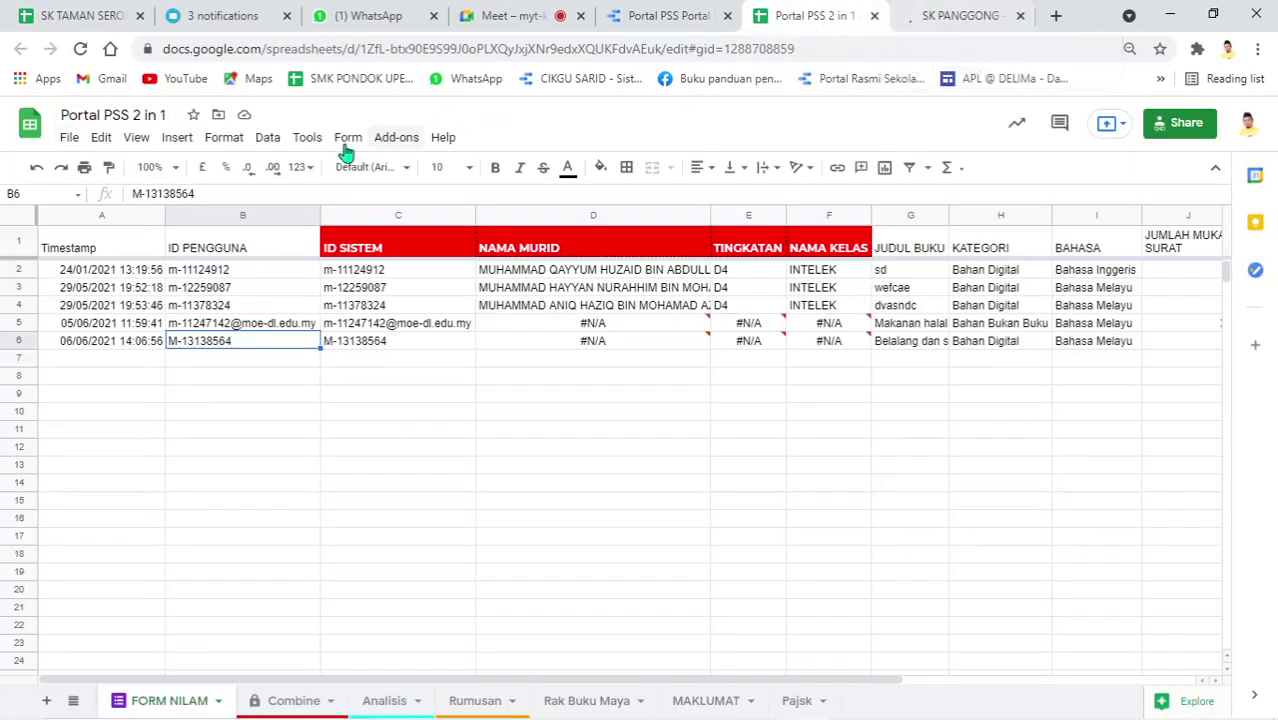
left_click(942, 14)
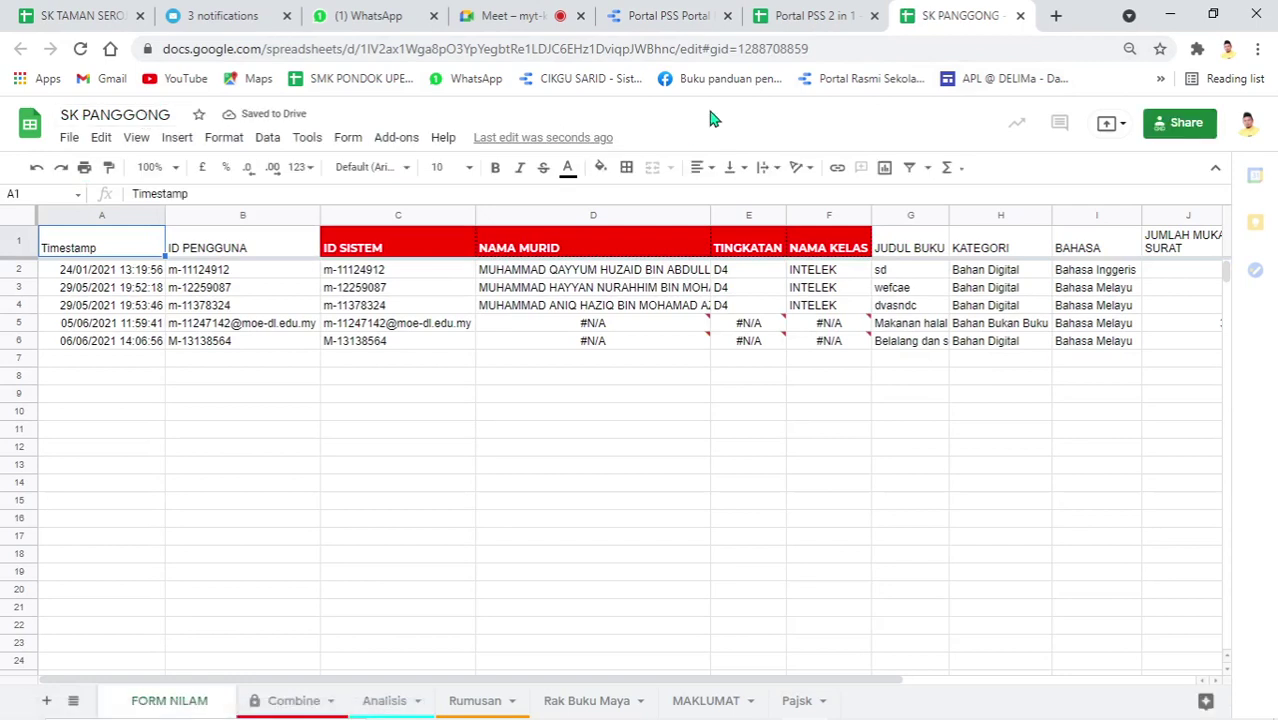
left_click(873, 17)
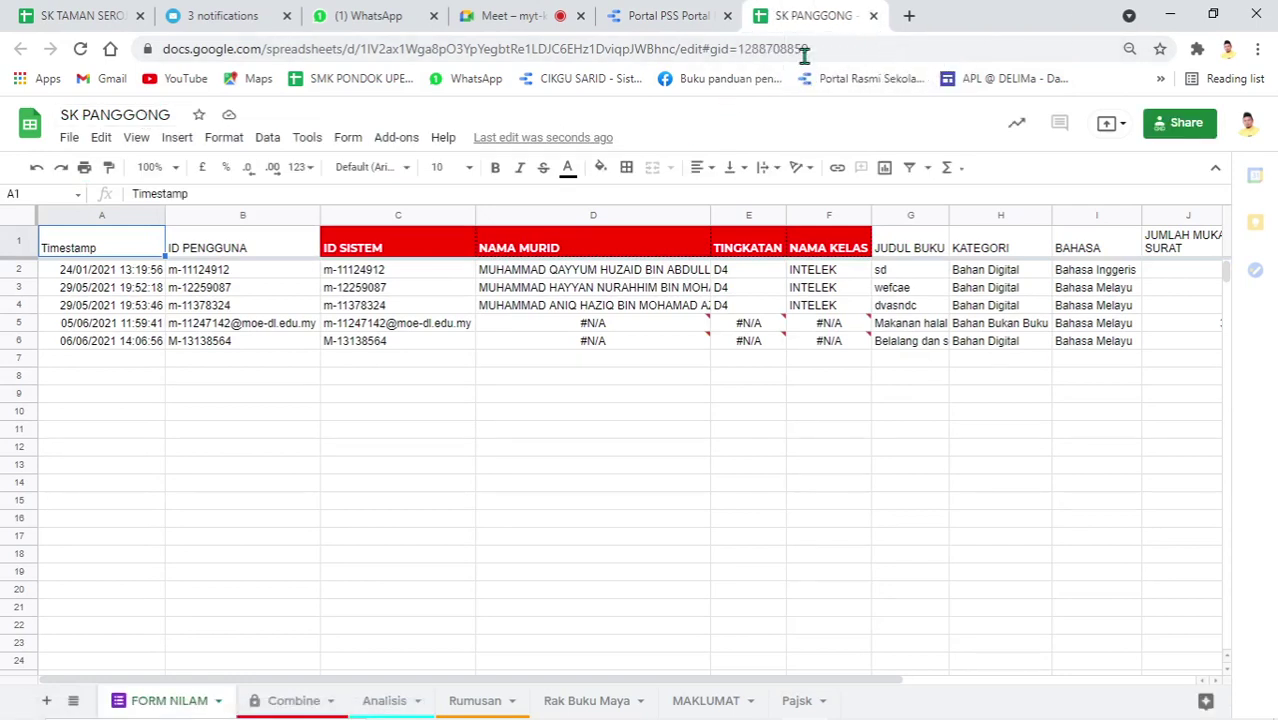
Return to the Data Studio portal report, reload it and start making a copy of it
left_click(730, 16)
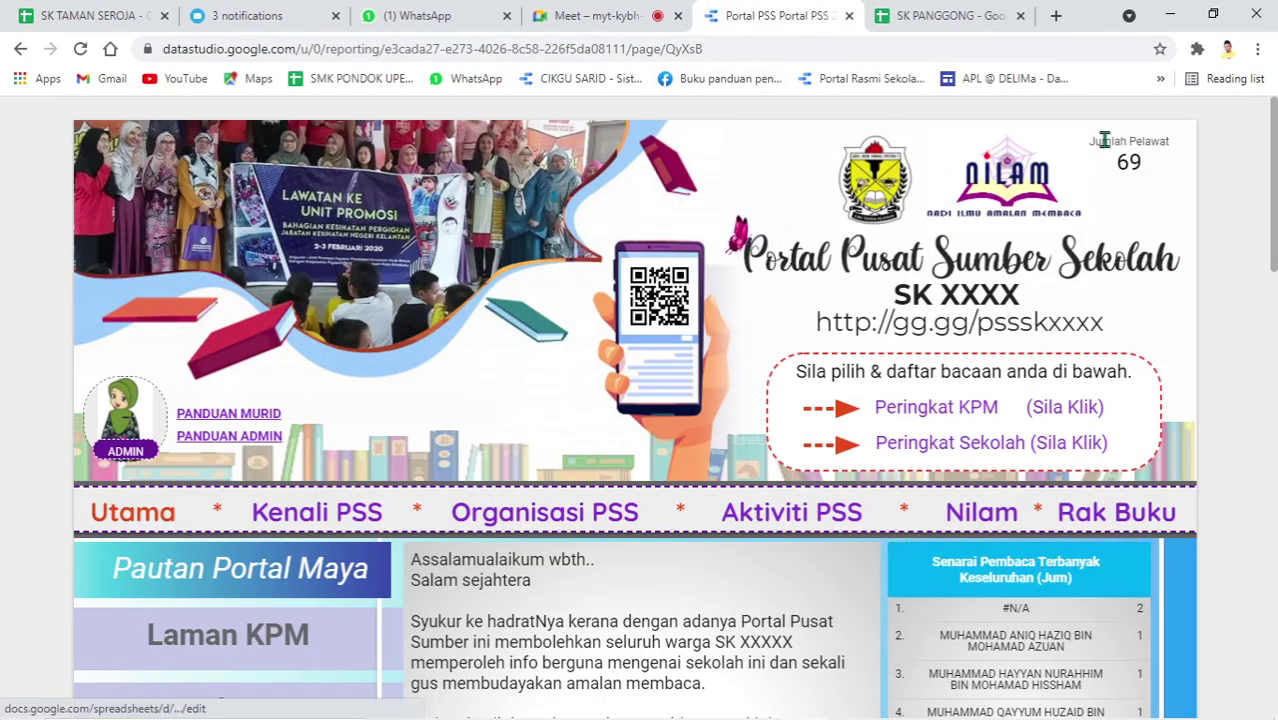
left_click(900, 16)
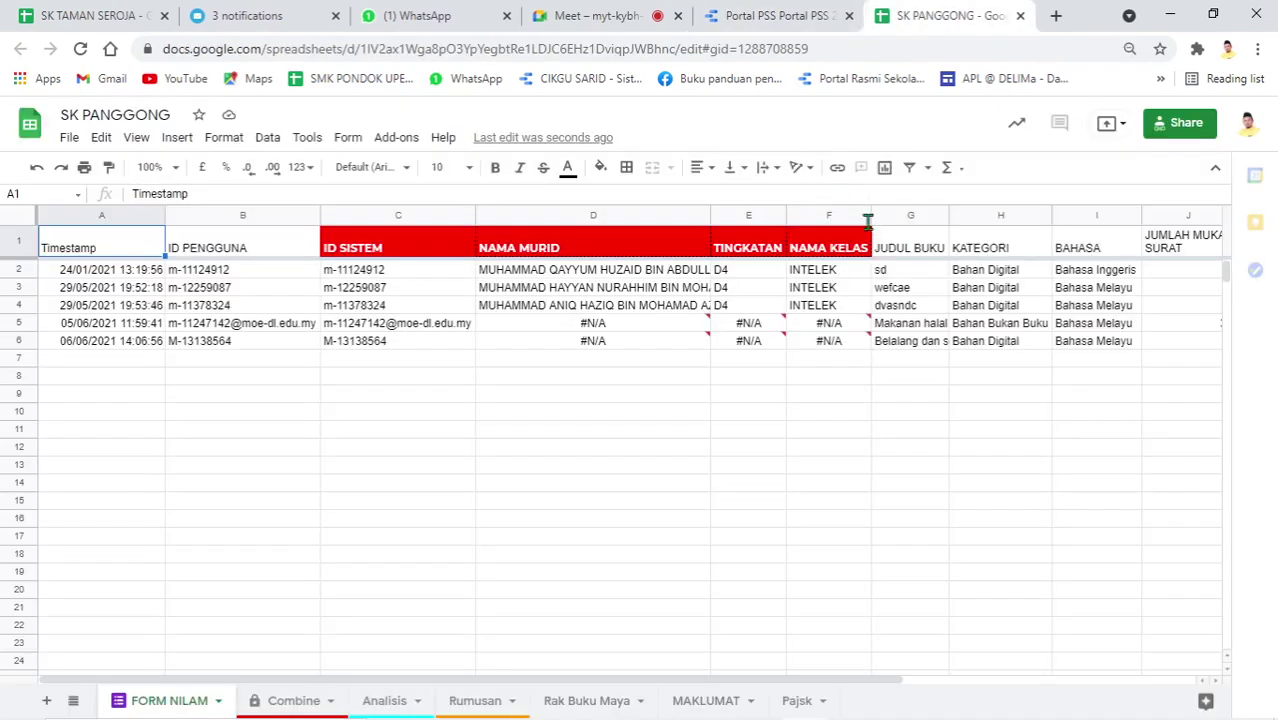
left_click(775, 16)
left_click(82, 50)
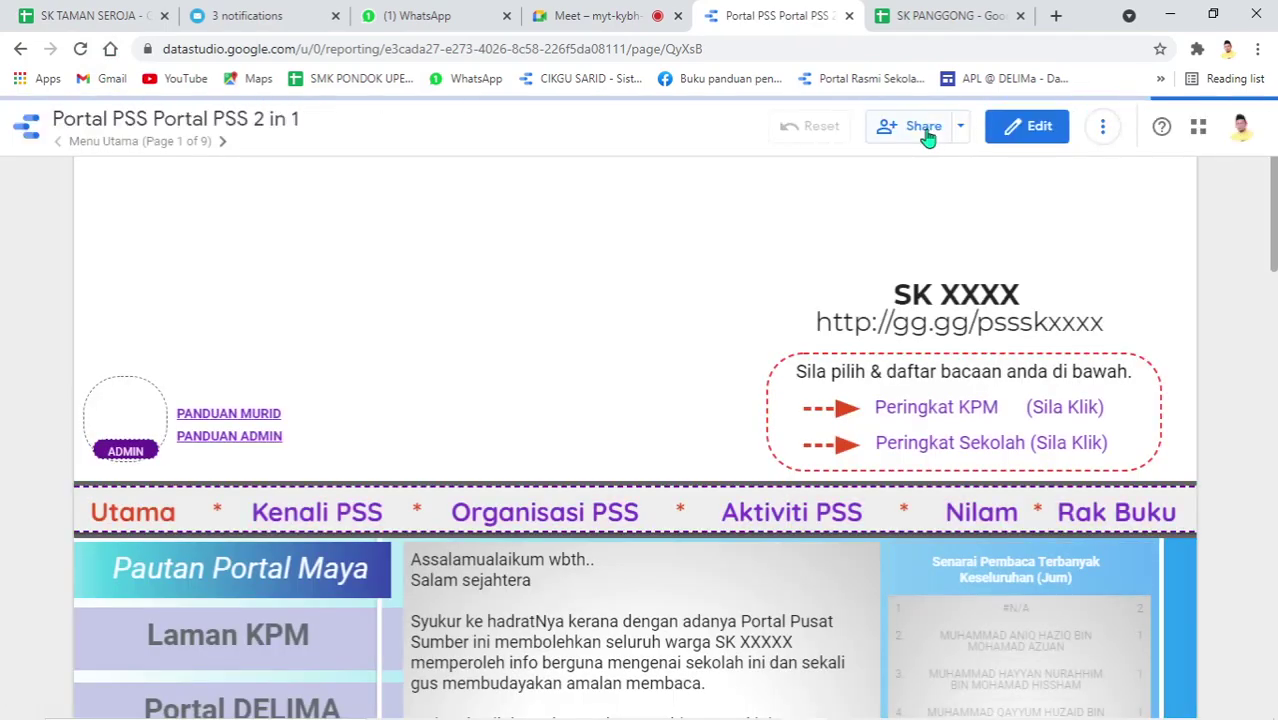
left_click(928, 138)
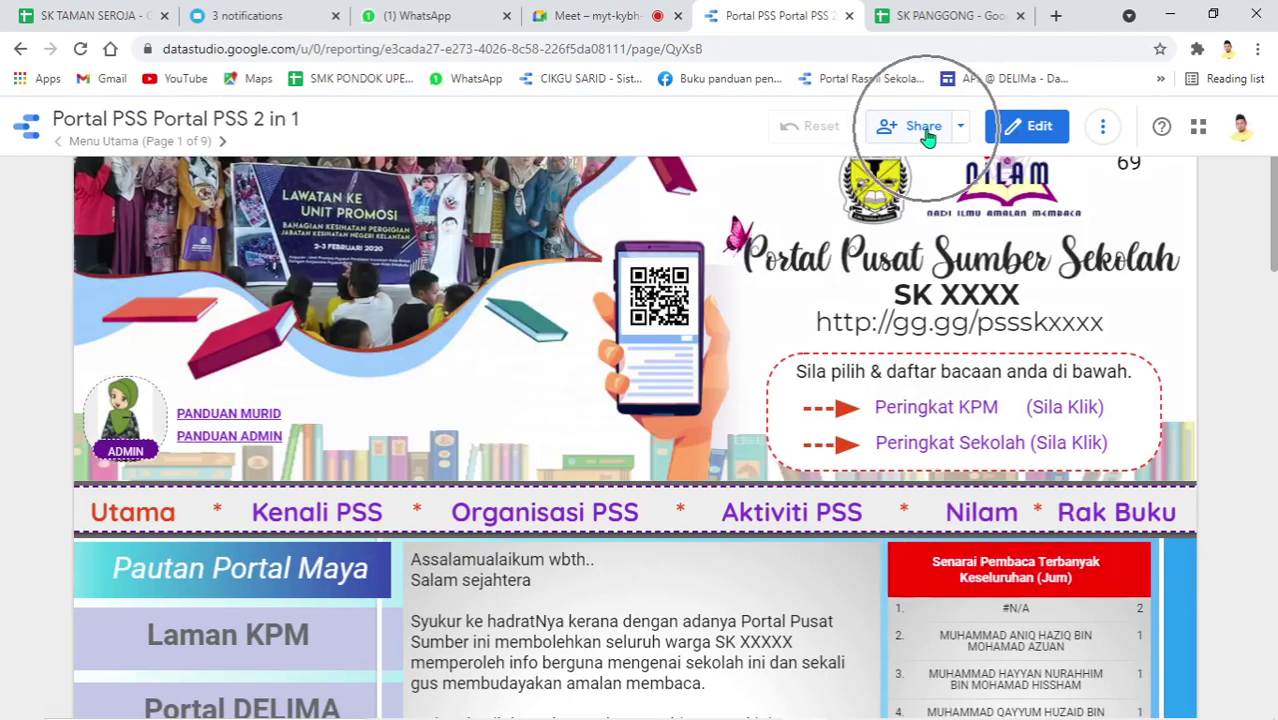
left_click(1105, 128)
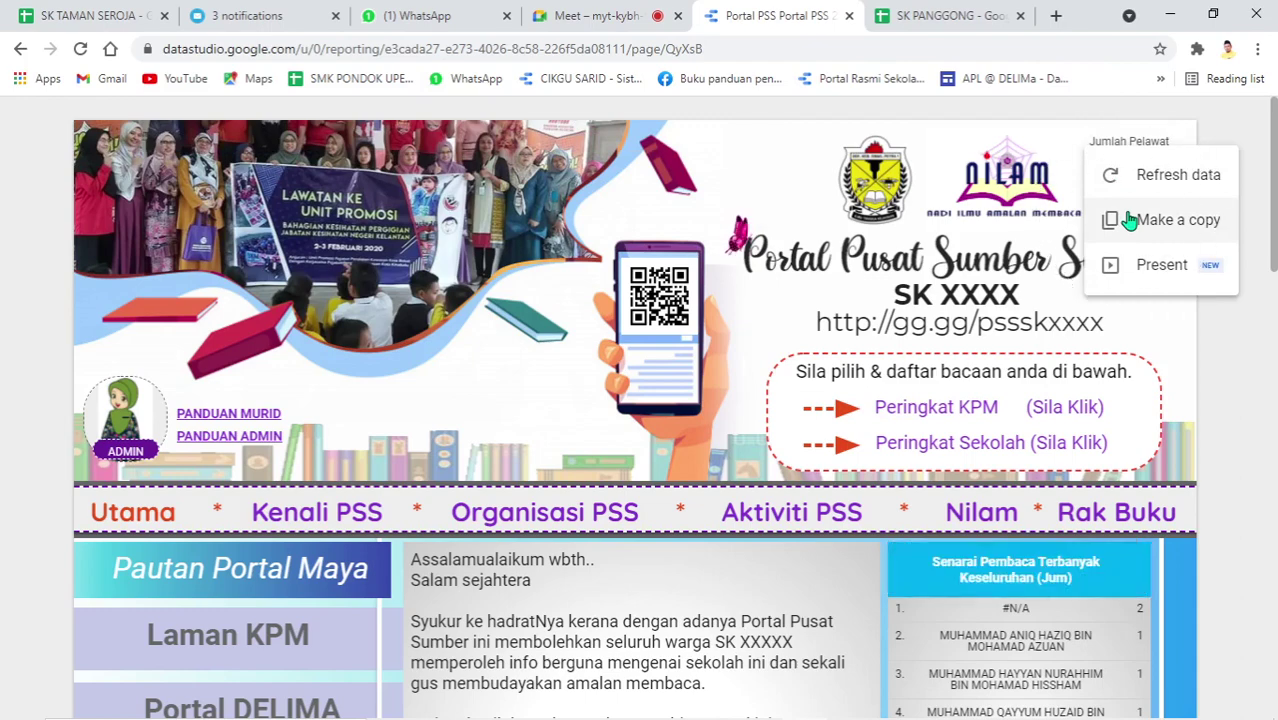
left_click(1130, 220)
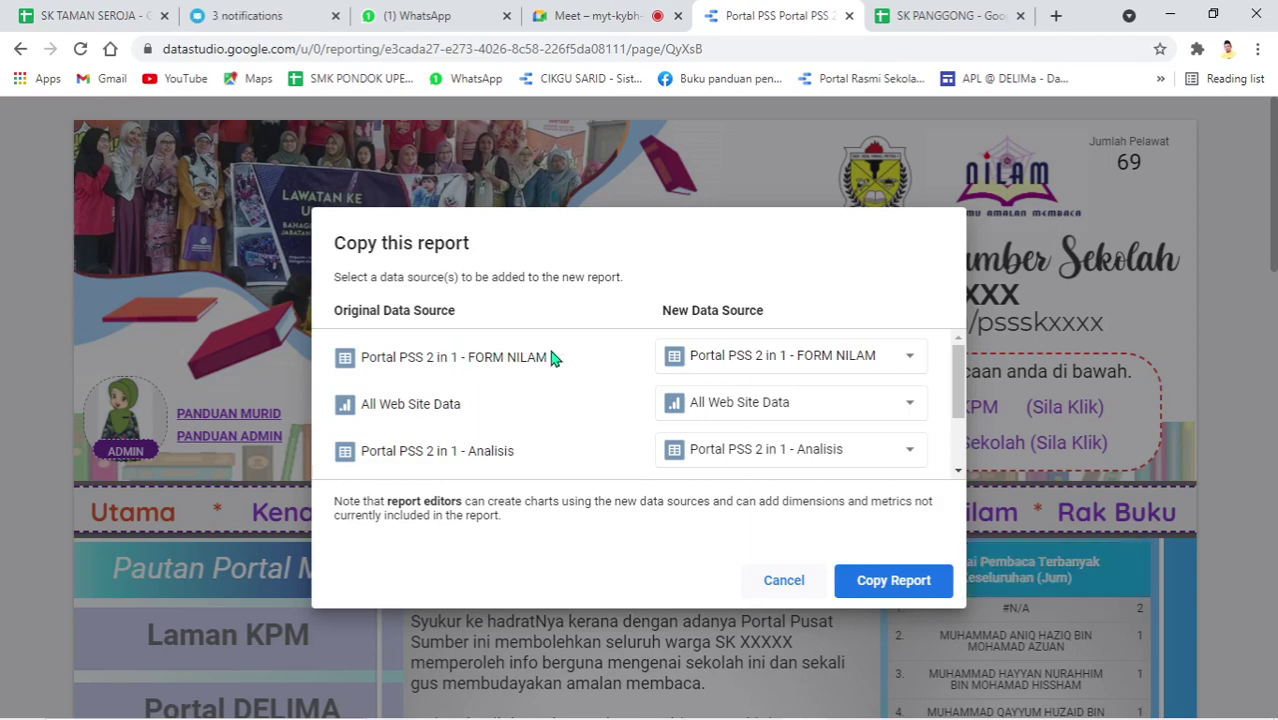
Start creating a new data source to replace Portal PSS 2 in 1 - FORM NILAM in the copied report
left_click_drag(545, 358, 475, 355)
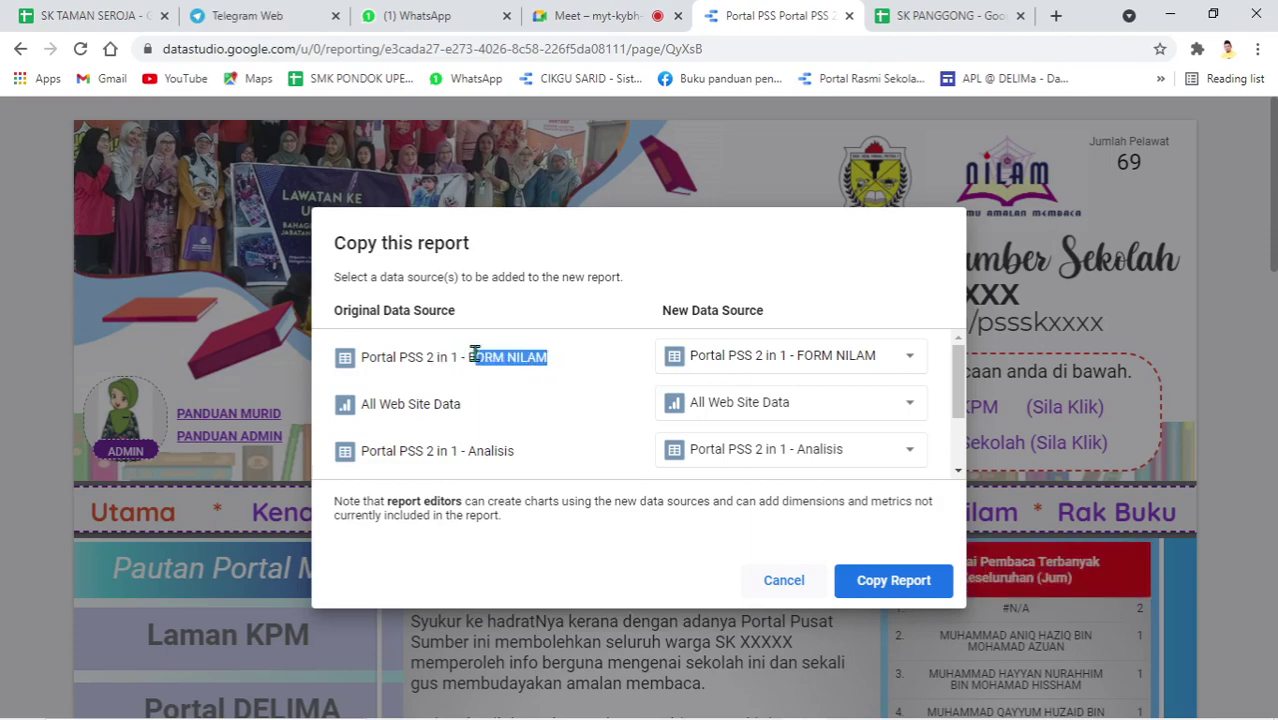
left_click(880, 370)
left_click(880, 370)
left_click(880, 370)
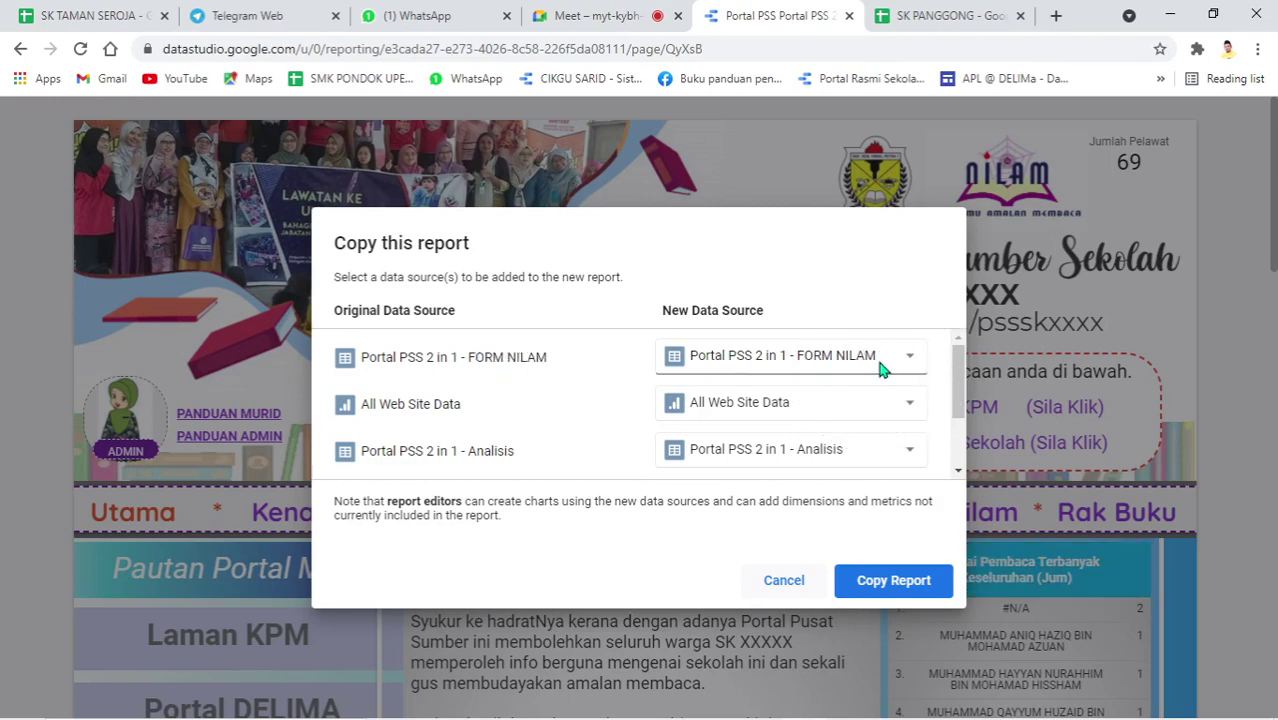
left_click(879, 367)
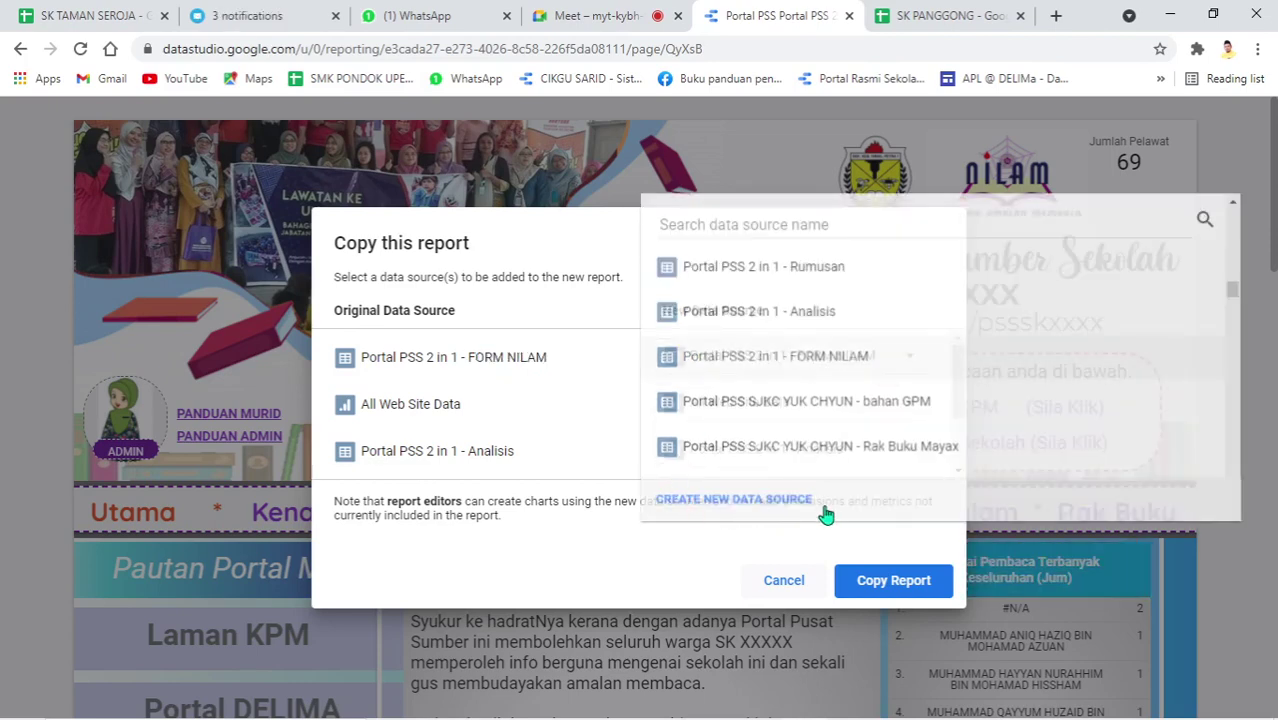
left_click(790, 501)
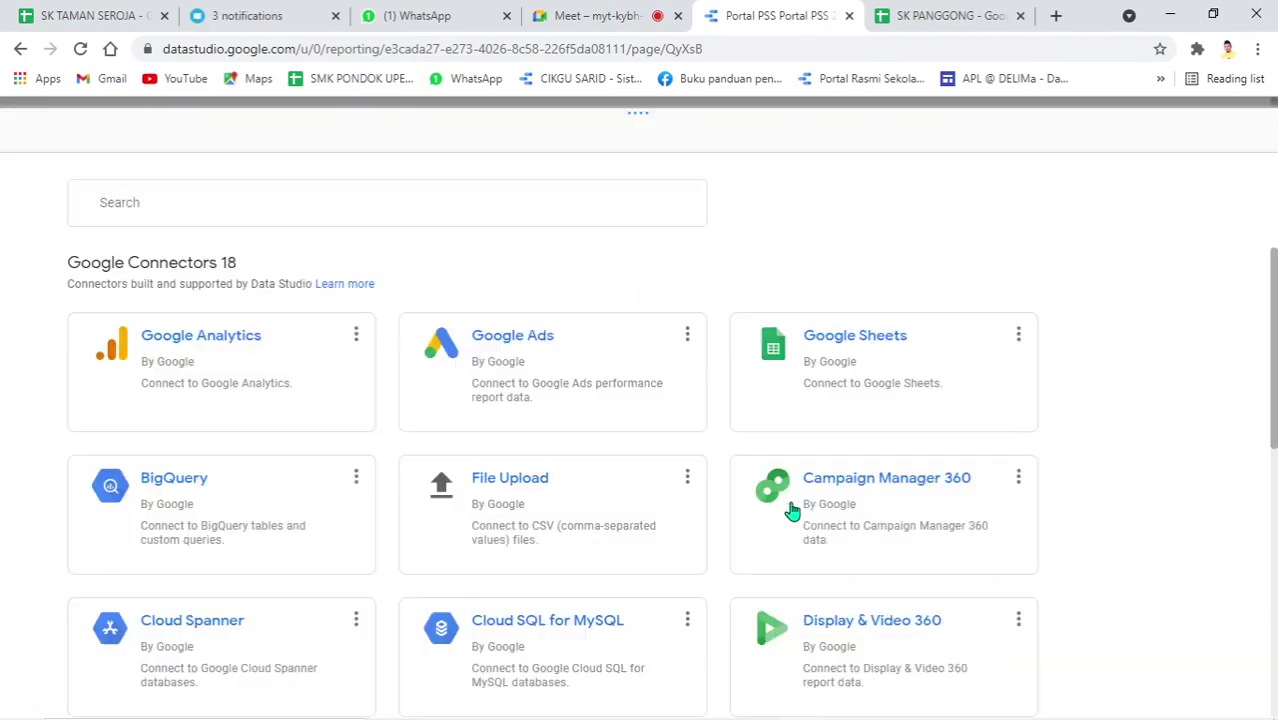
Connect the FORM NILAM worksheet of the SK PANGGONG spreadsheet as a new Google Sheets data source
left_click(945, 15)
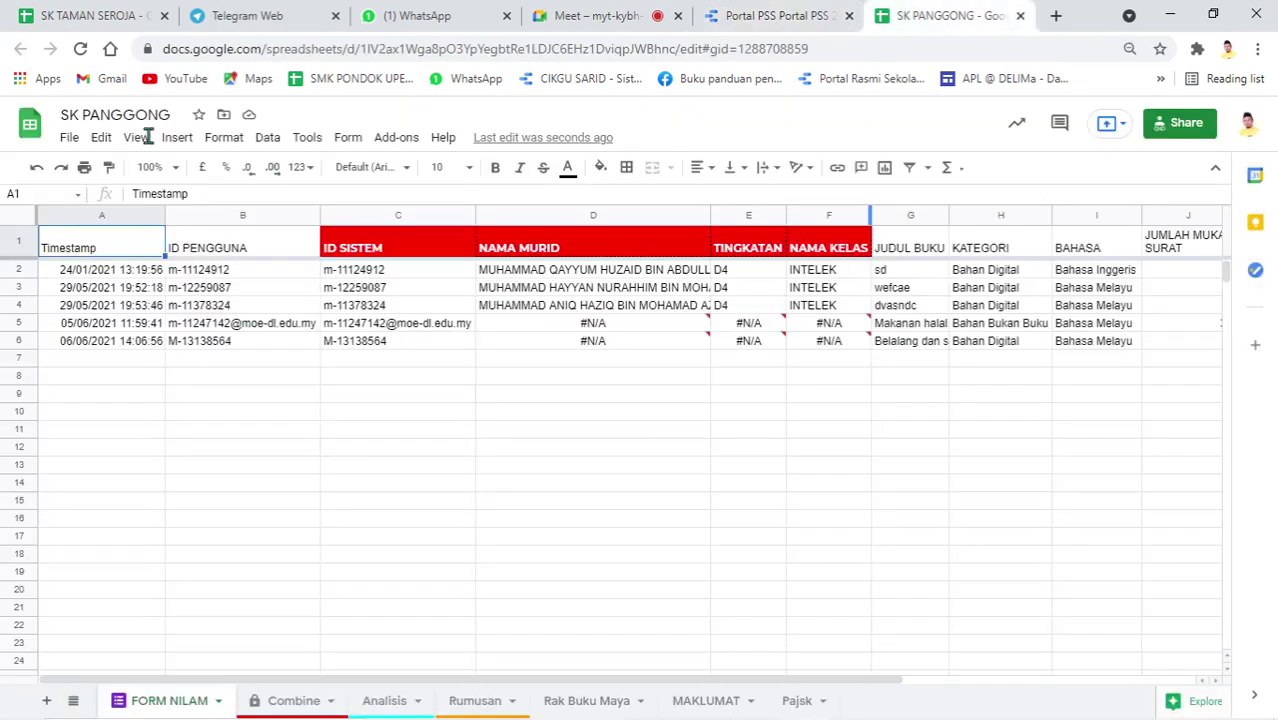
left_click(775, 15)
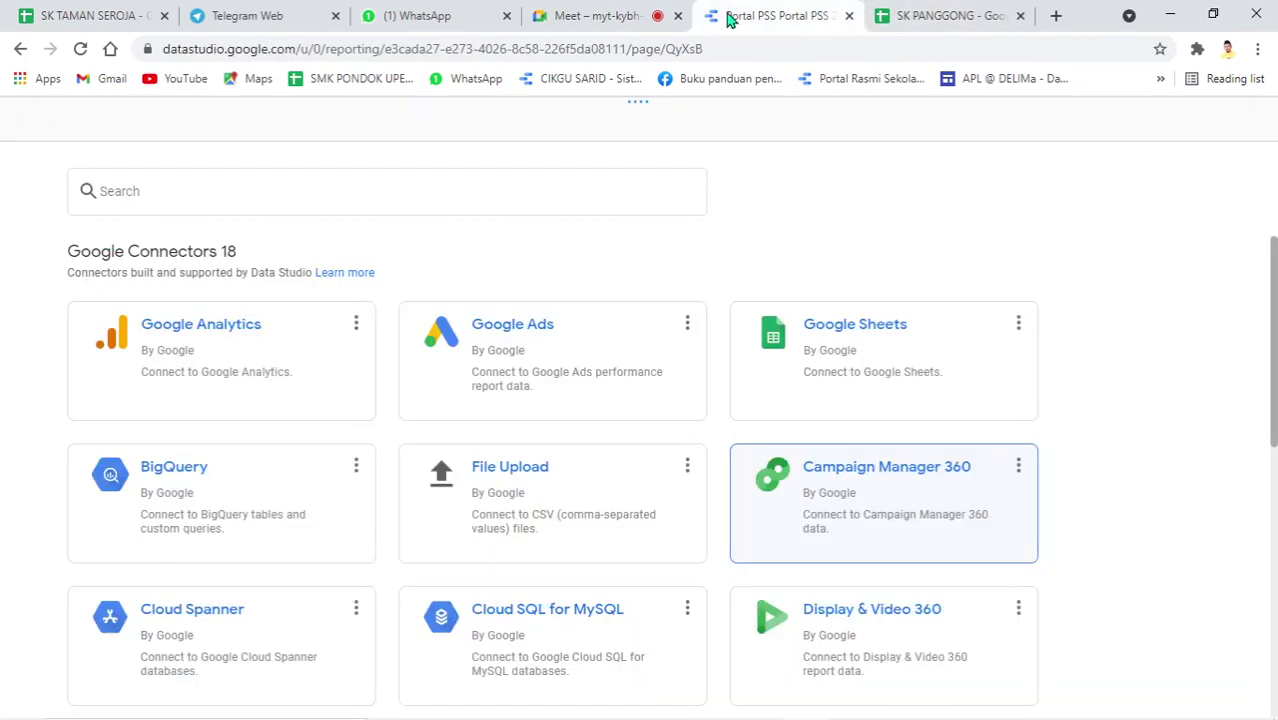
left_click(855, 328)
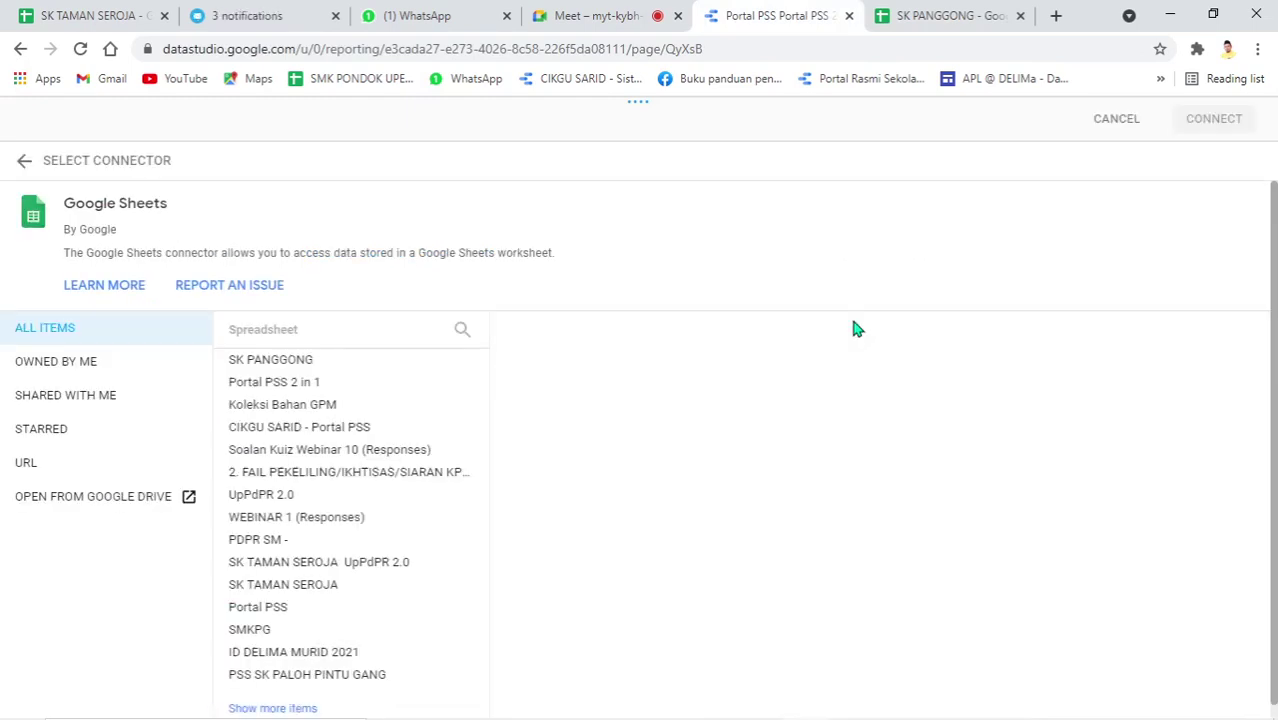
left_click(281, 368)
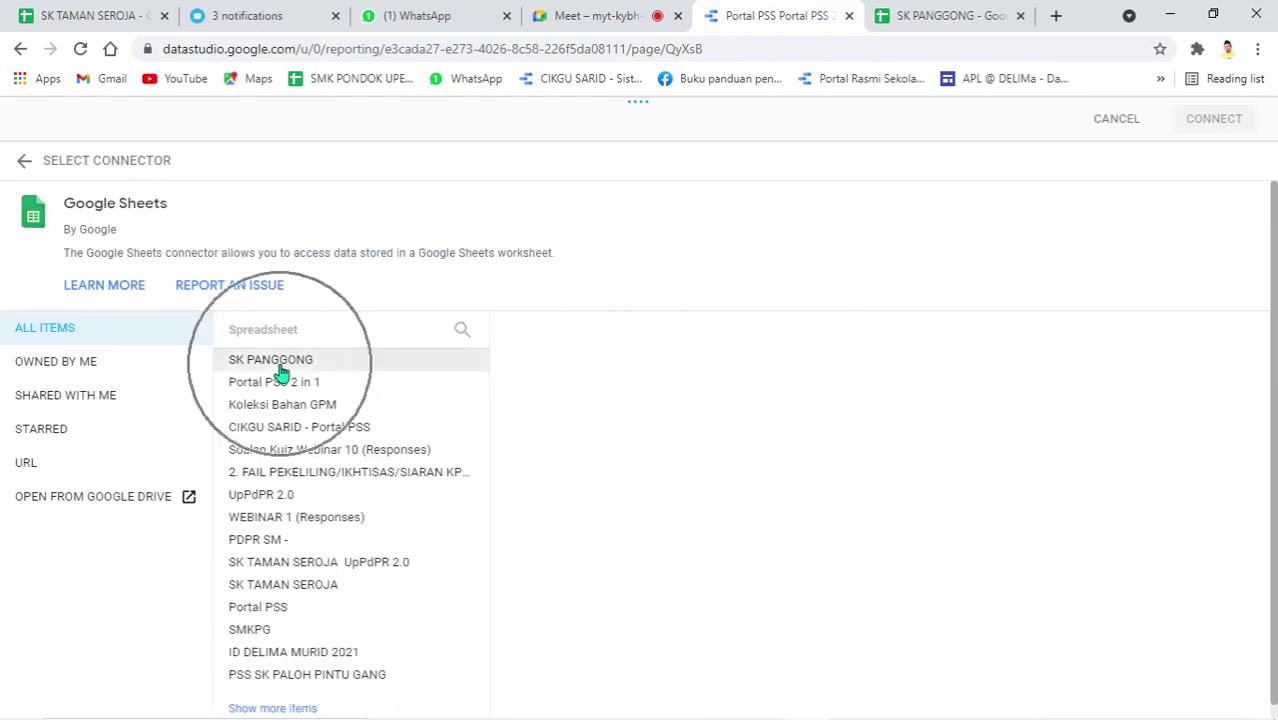
left_click(281, 368)
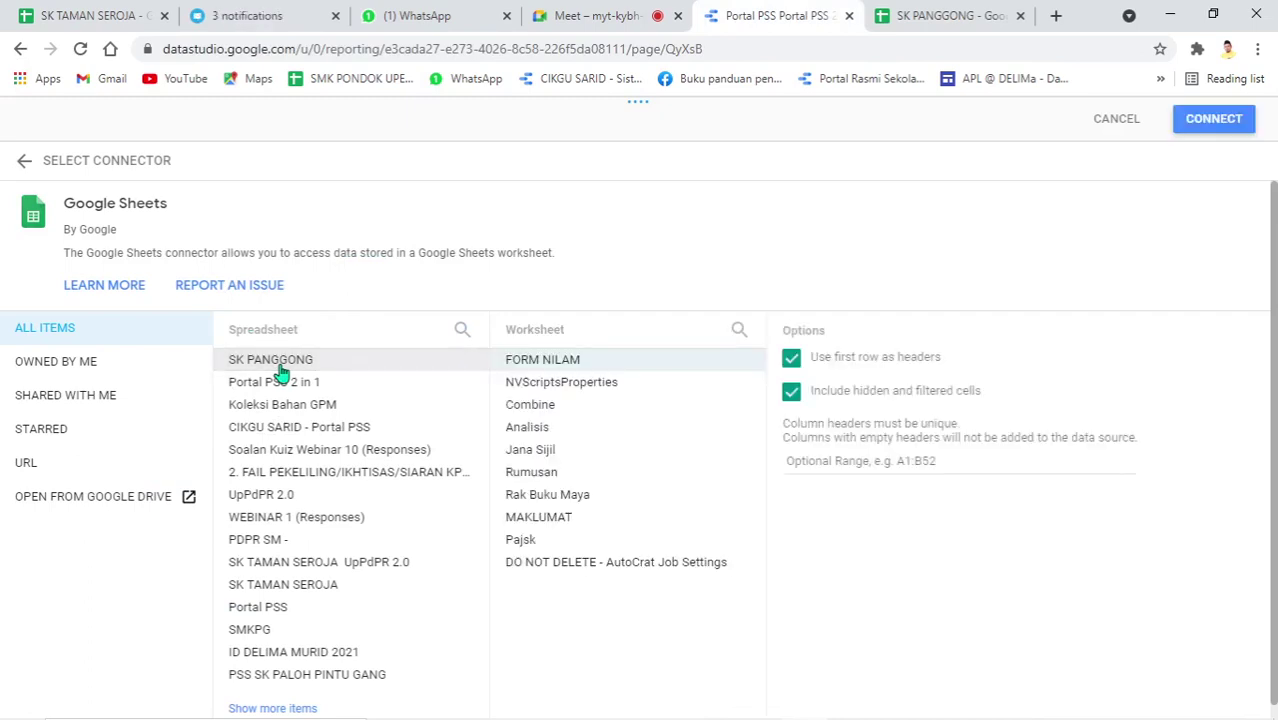
left_click(676, 362)
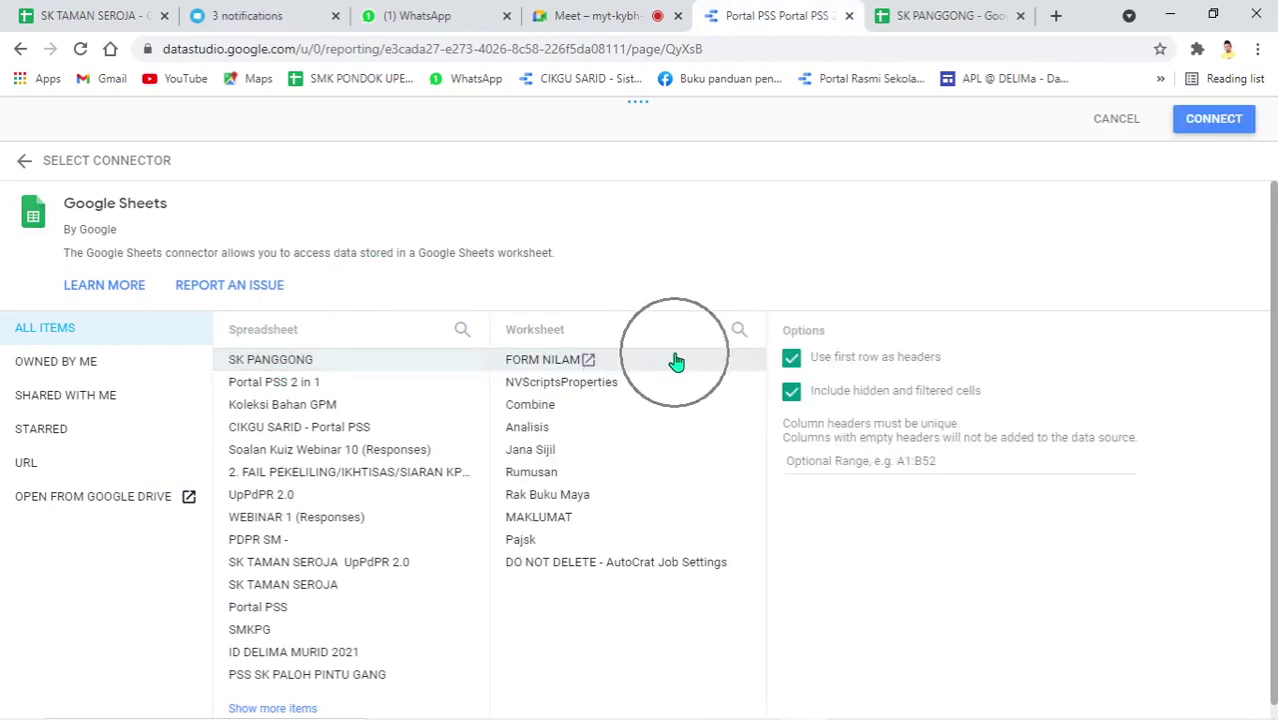
left_click(1205, 122)
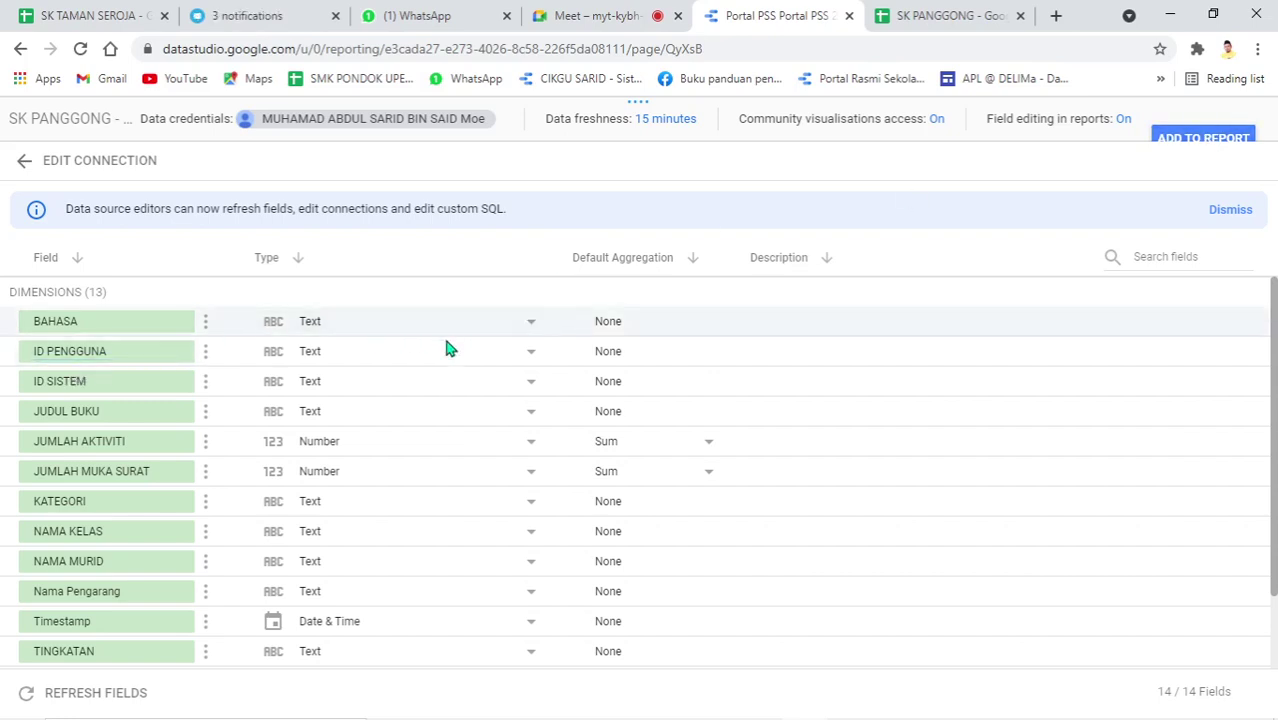
Add the connected SK PANGGONG FORM NILAM data source to the report copy in place of Portal PSS 2 in 1 - FORM NILAM
left_click(456, 358)
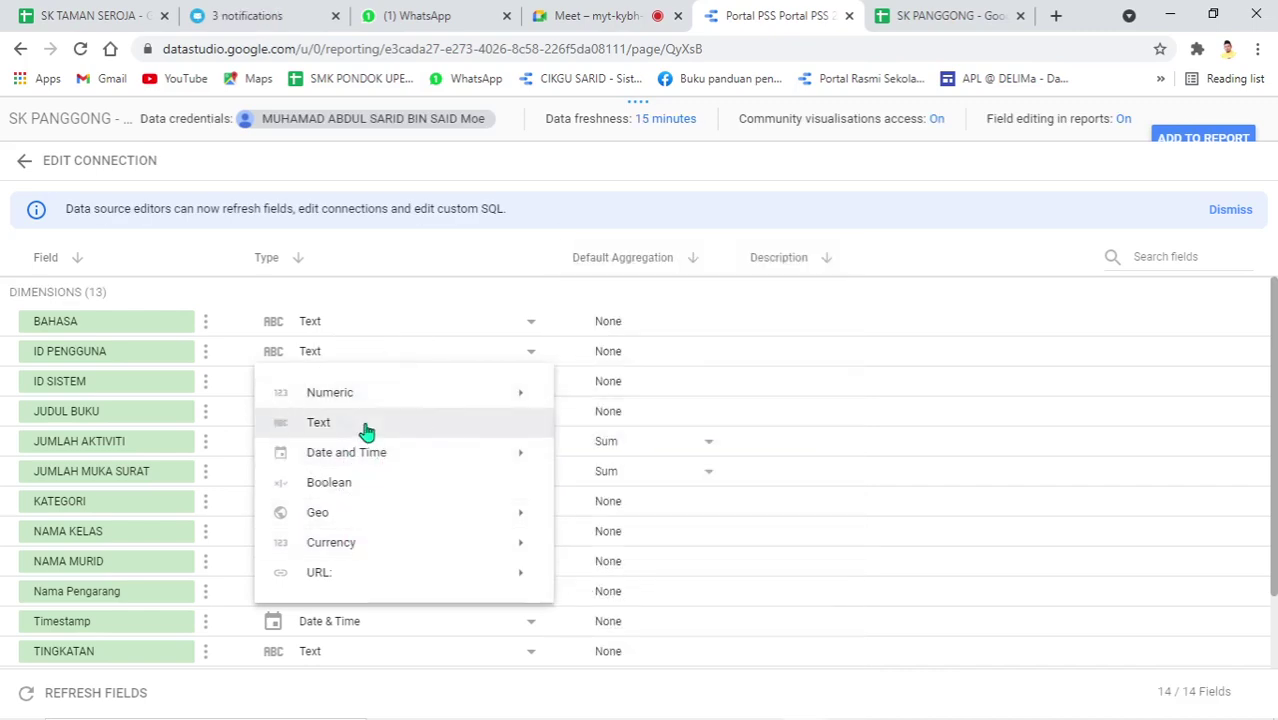
left_click(334, 352)
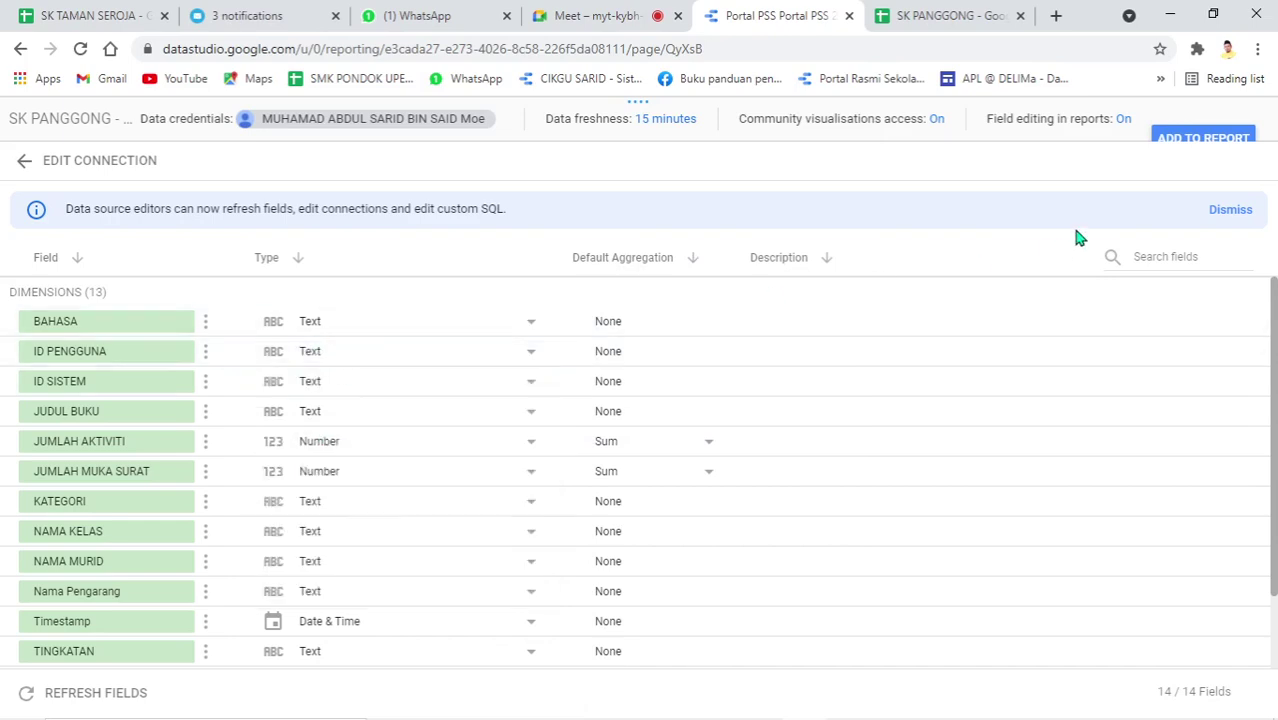
left_click(1175, 142)
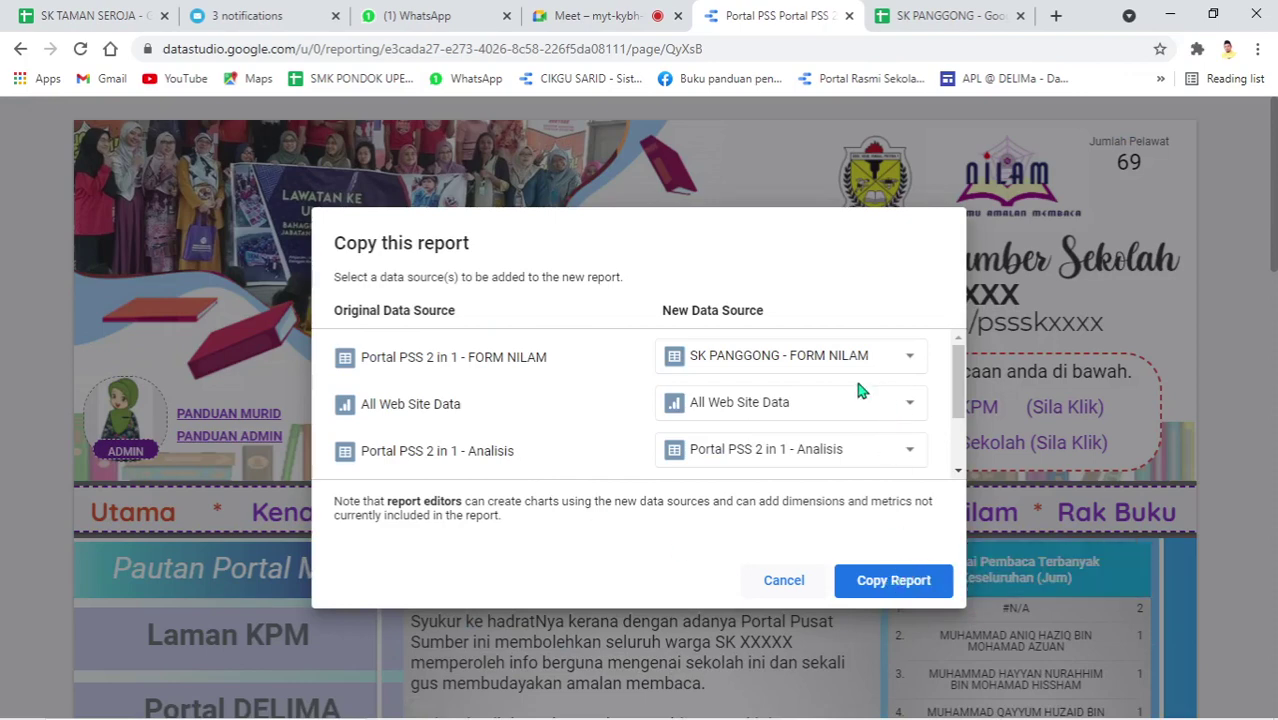
Start creating a new Google Sheets data source to replace Portal PSS 2 in 1 - Analisis in the copied report
mouse_move(955, 373)
left_mouse_down()
mouse_move(956, 399)
mouse_move(956, 373)
left_mouse_up()
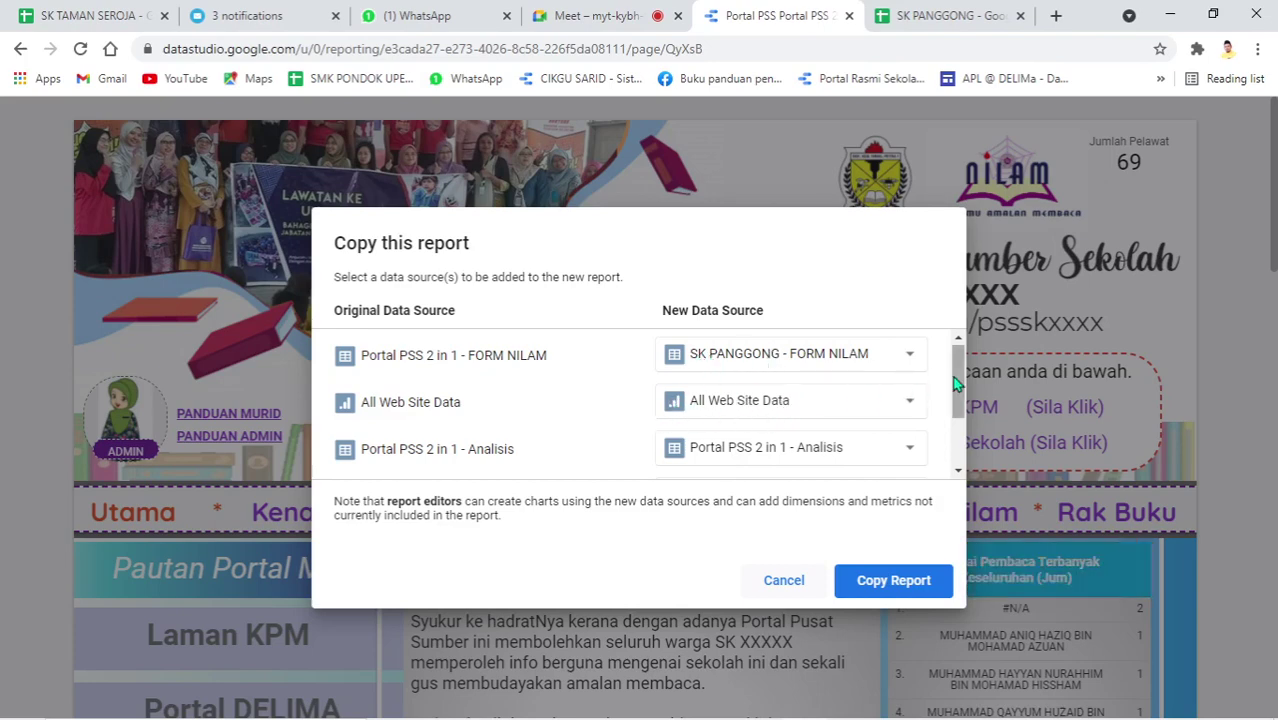
left_click_drag(955, 383, 855, 420)
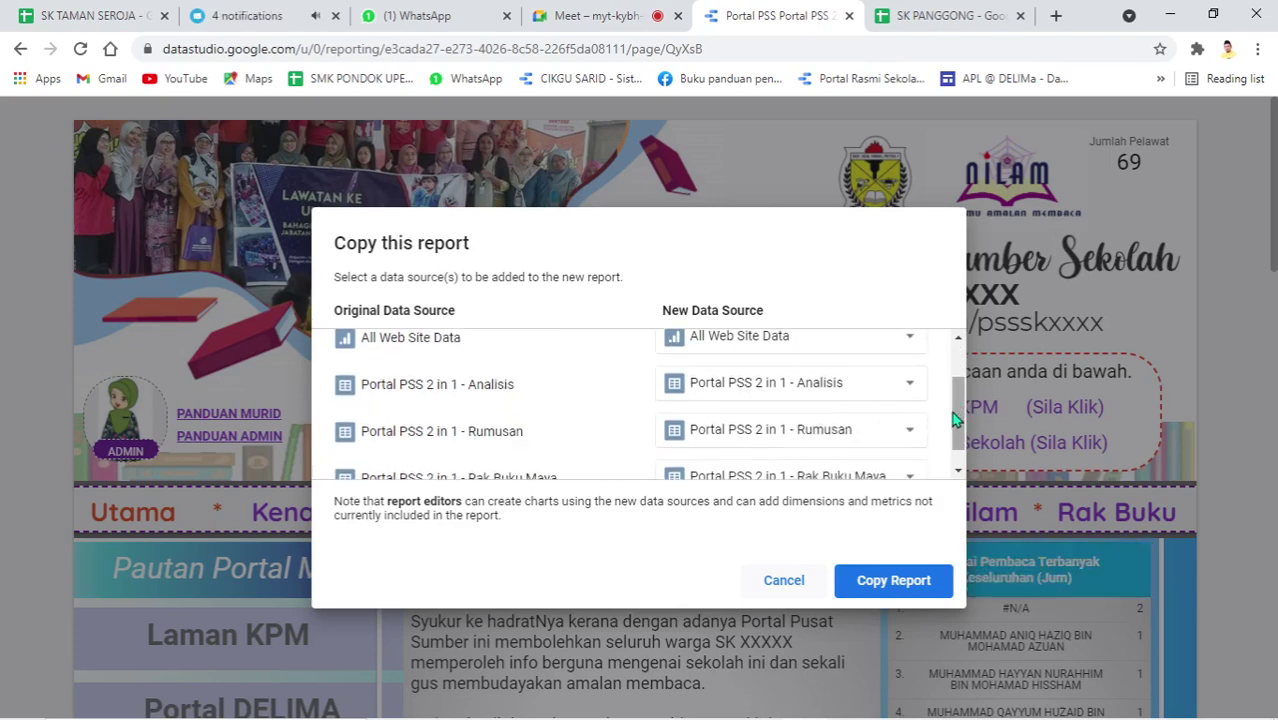
scroll(858, 393, "down", 1)
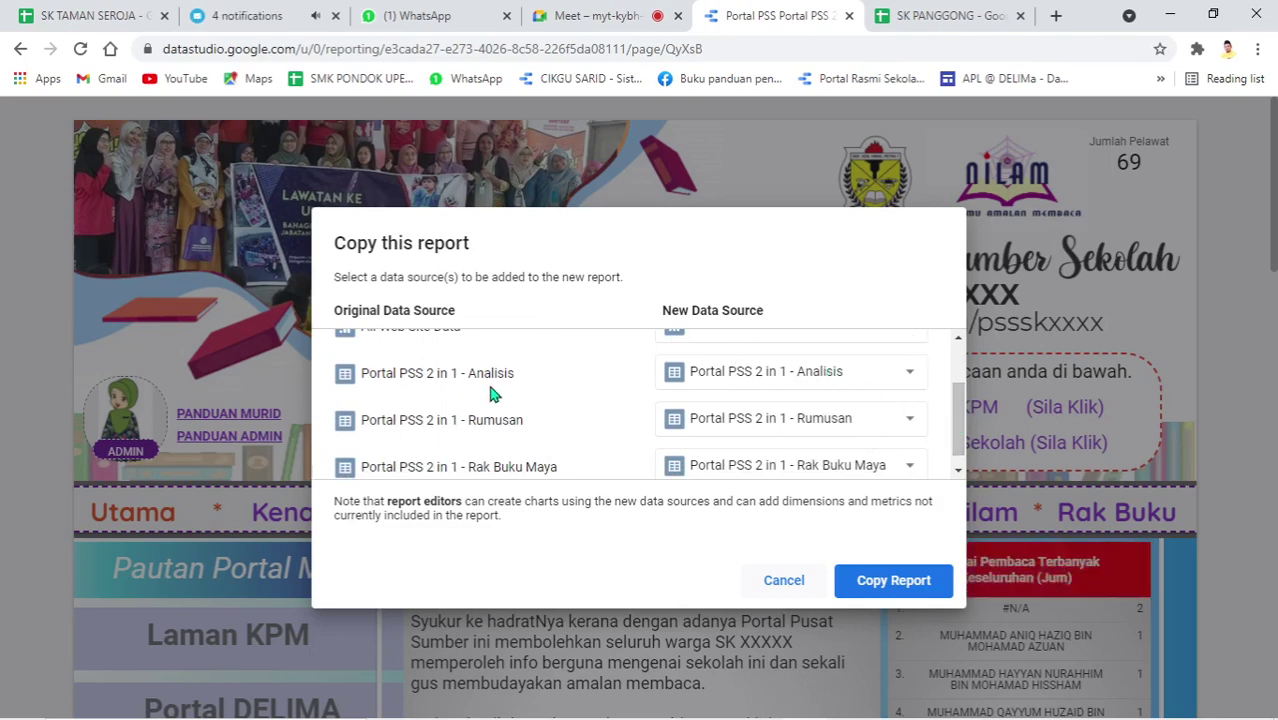
left_click(843, 381)
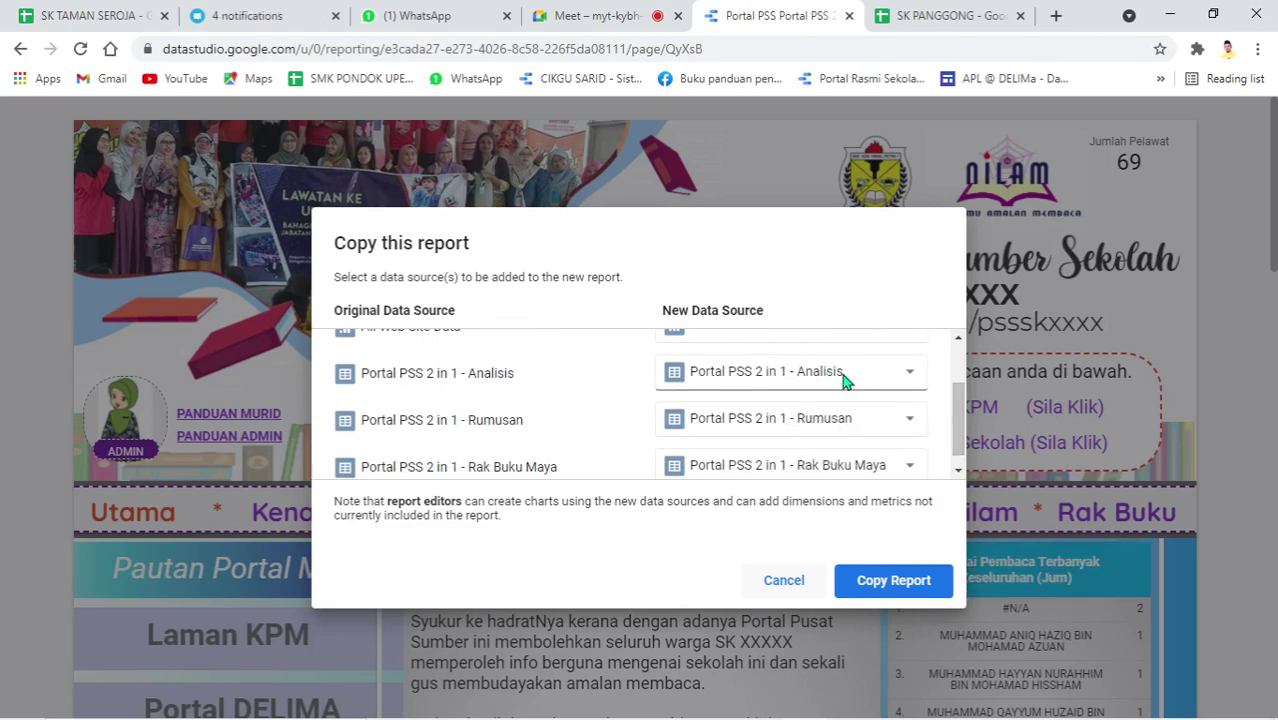
left_click(843, 381)
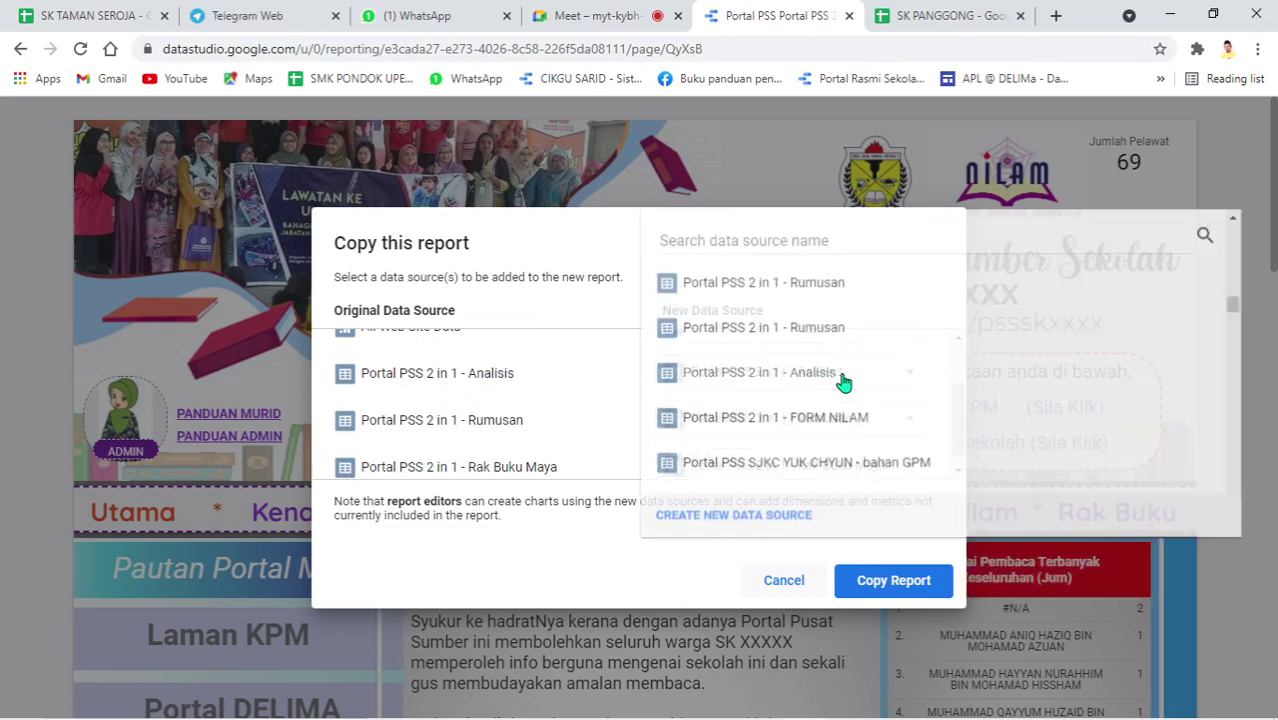
left_click(716, 526)
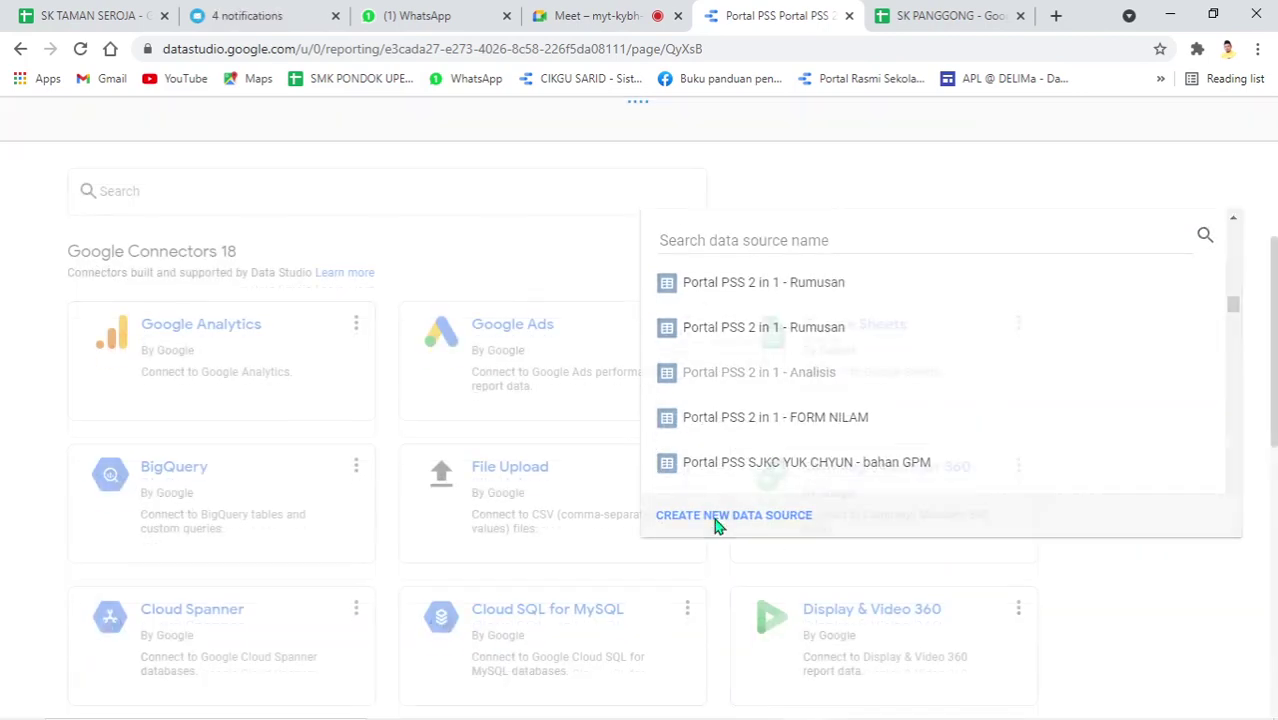
left_click(871, 338)
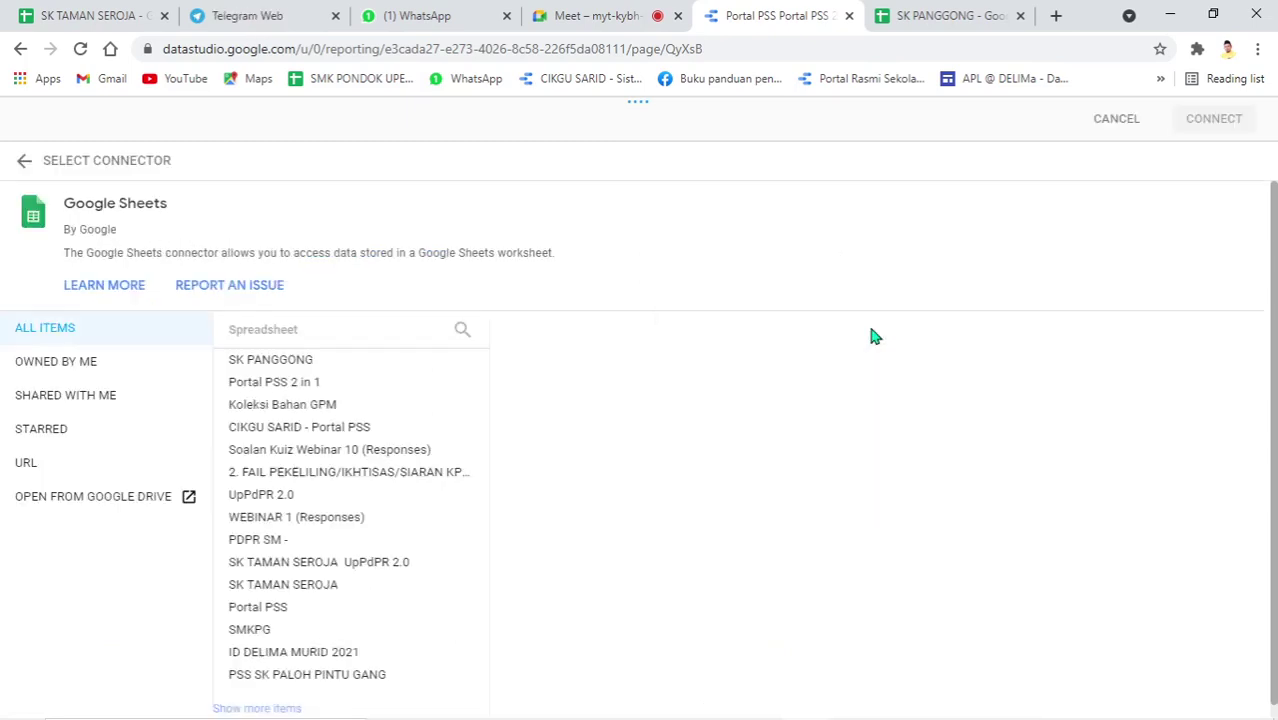
Connect the Analisis worksheet of the SK PANGGONG spreadsheet and add it to the report copy
left_click(293, 371)
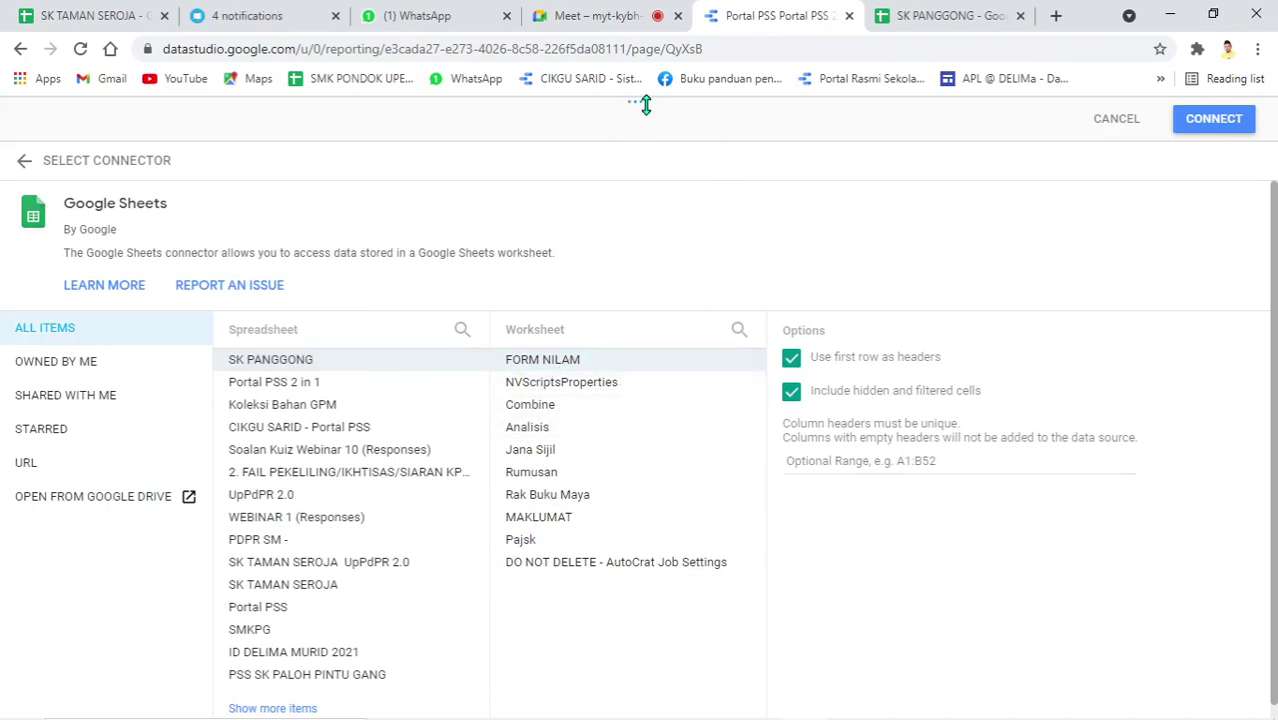
left_click_drag(645, 105, 604, 400)
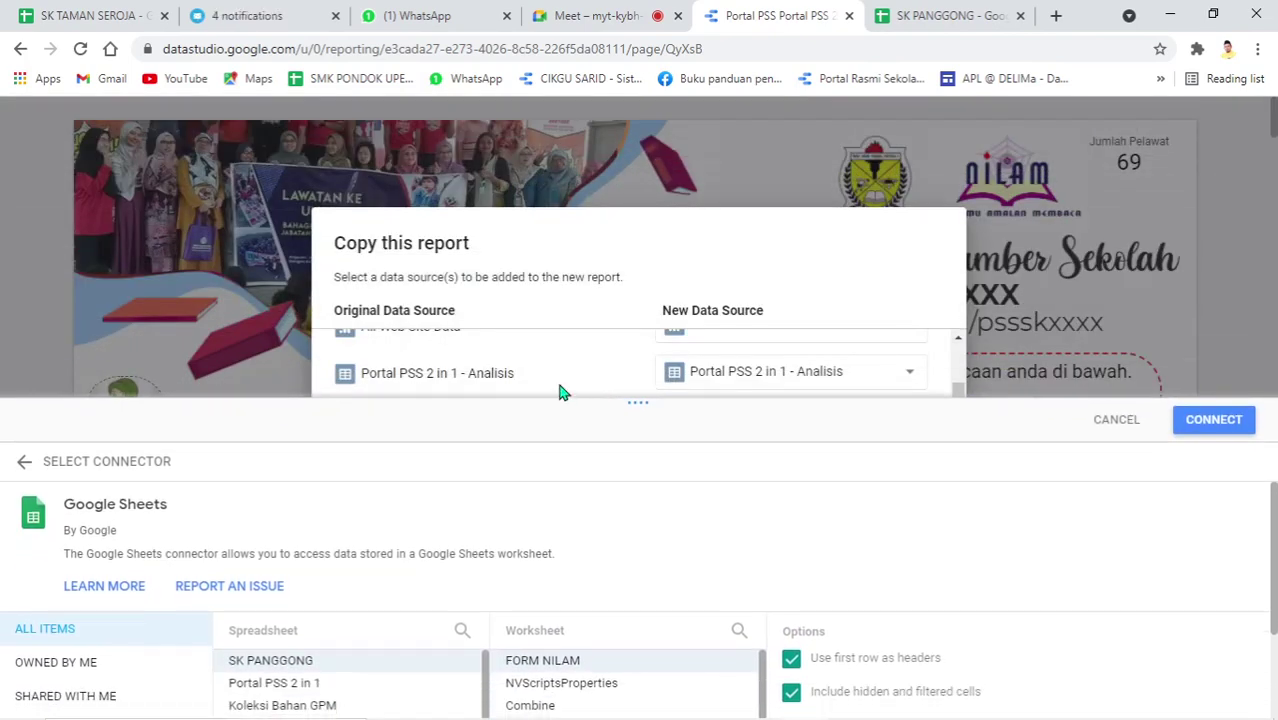
left_click(636, 402)
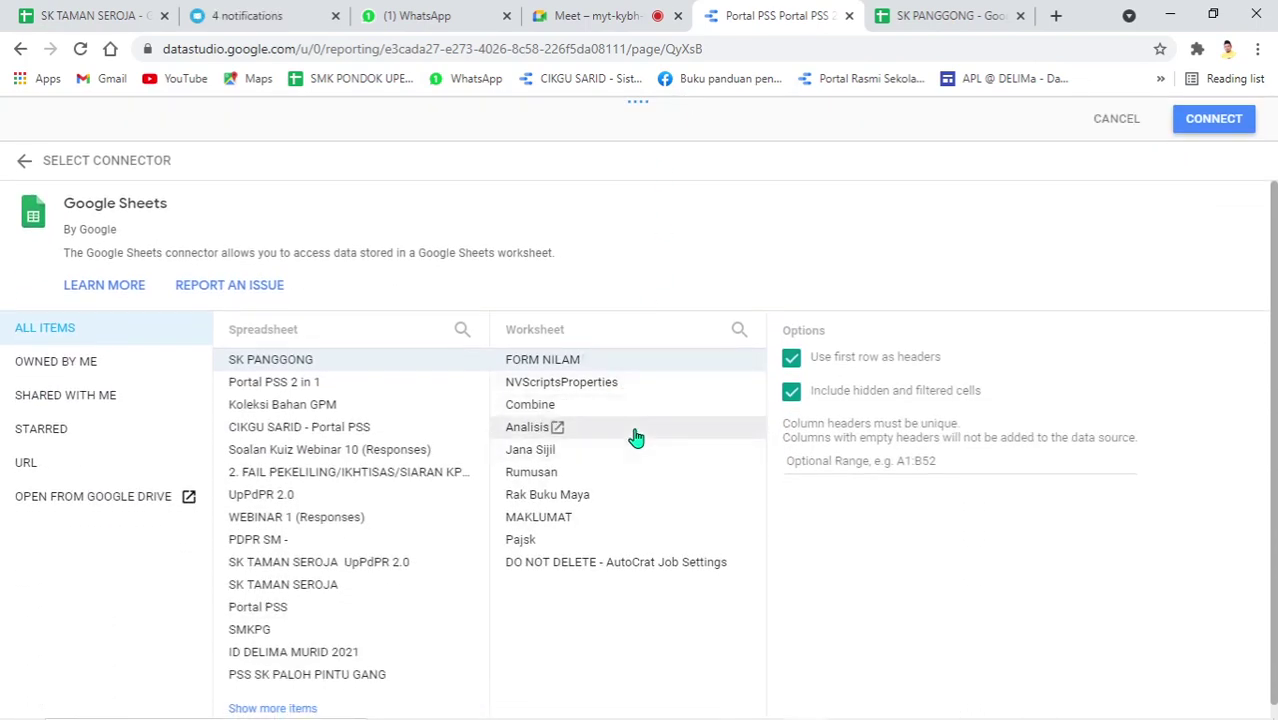
left_click(636, 432)
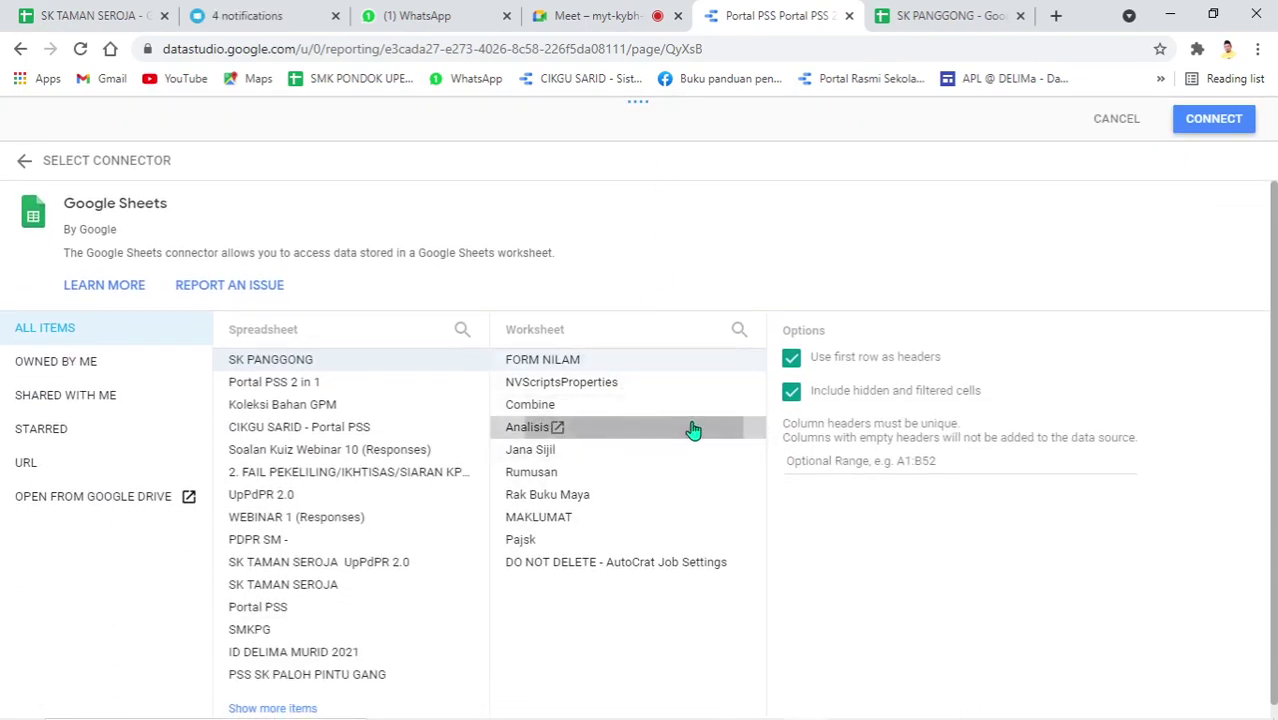
left_click(1203, 125)
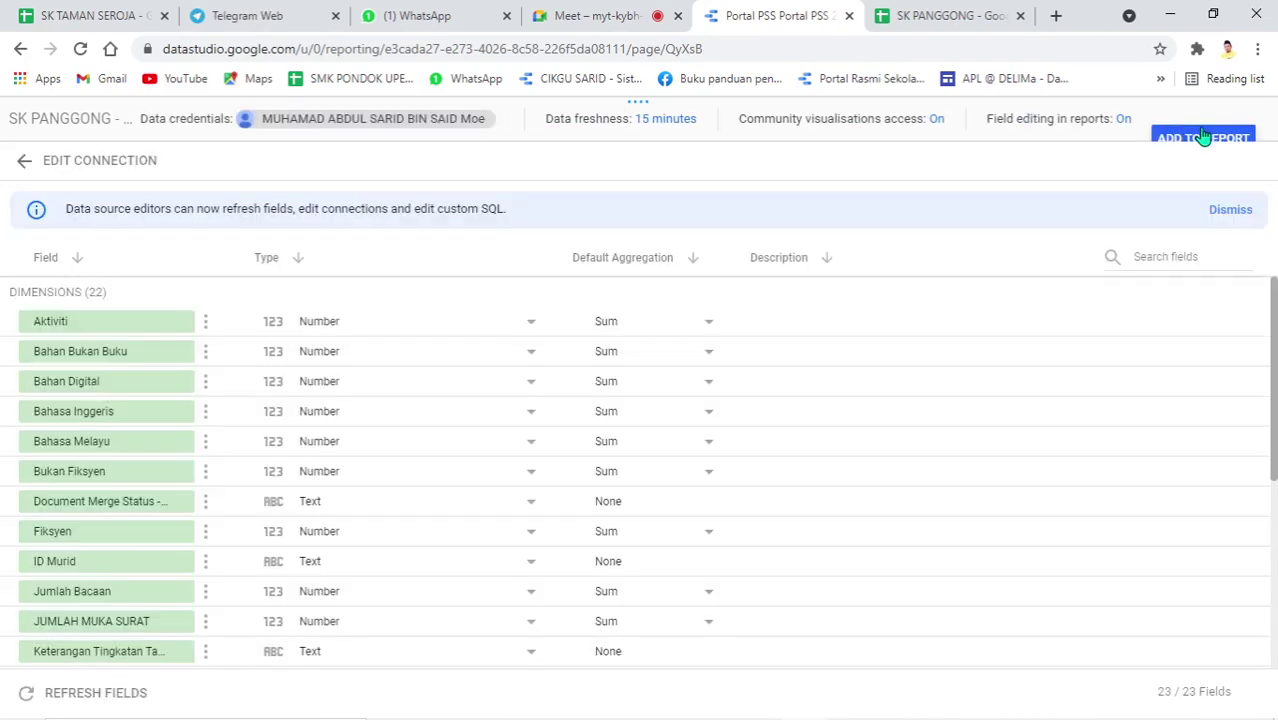
left_click(1203, 137)
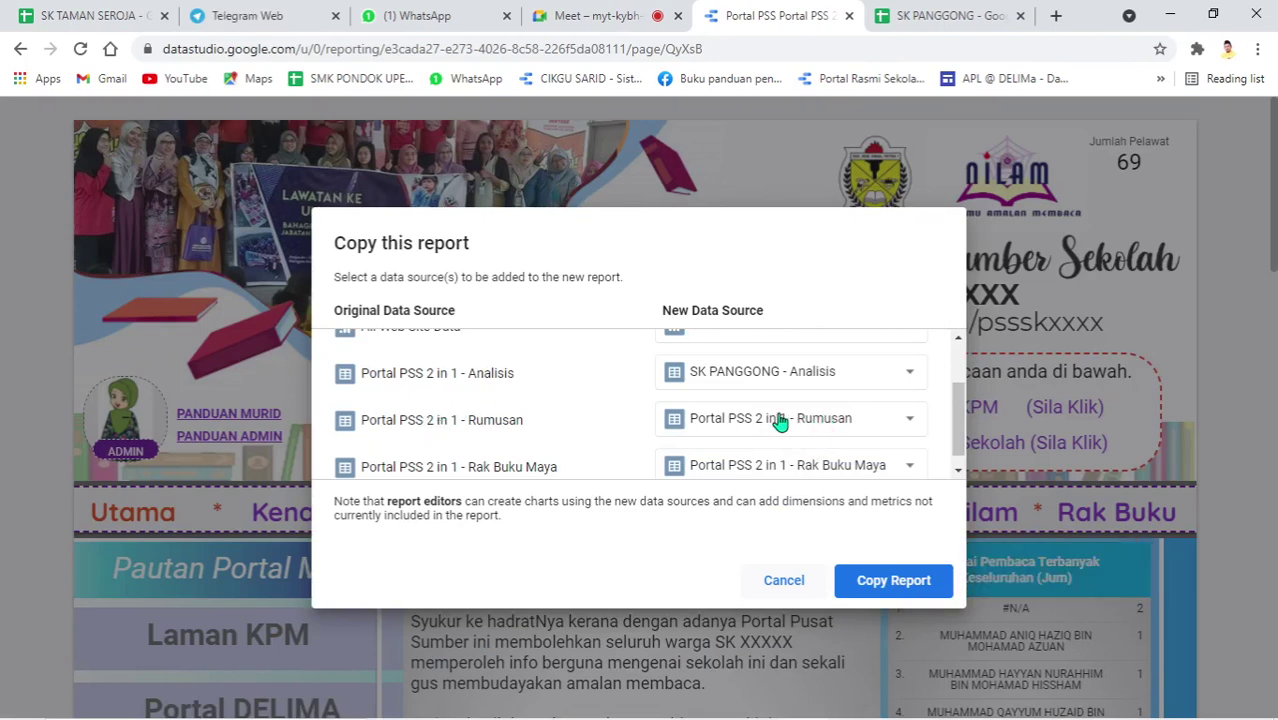
Replace Portal PSS 2 in 1 - Rumusan with a new Google Sheets data source from SK PANGGONG's Rumusan worksheet
left_click(784, 419)
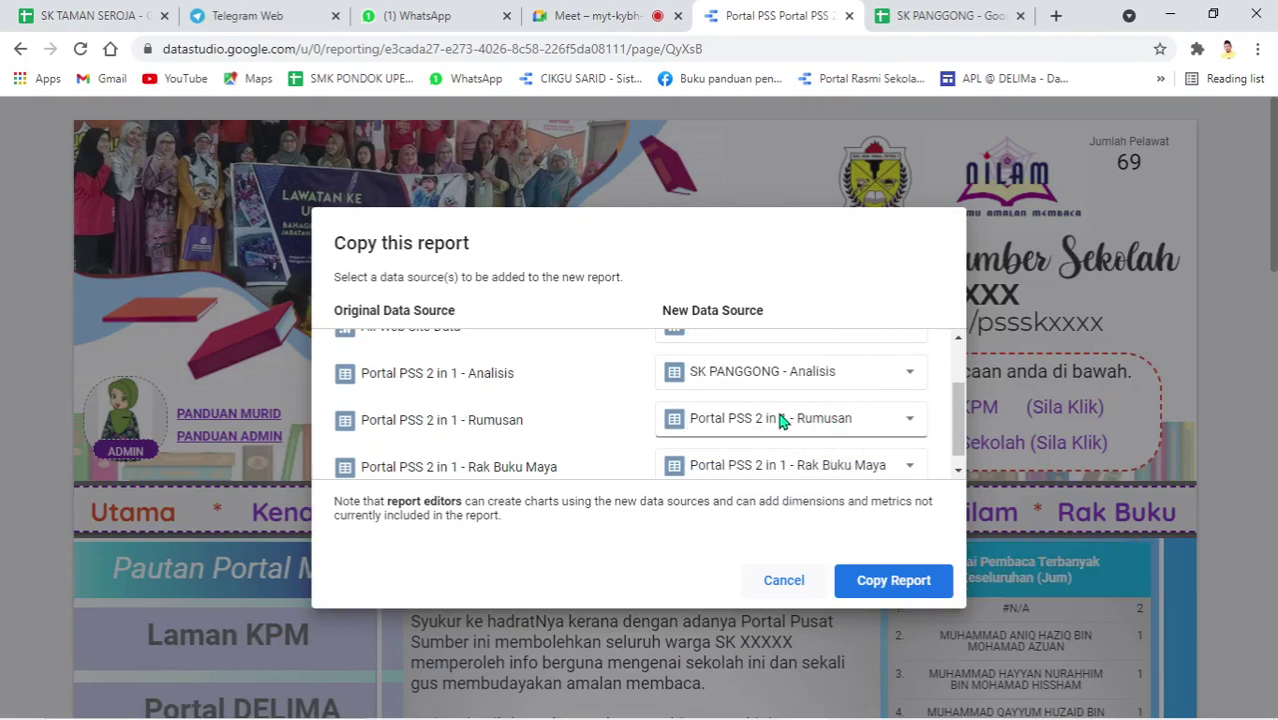
left_click(782, 420)
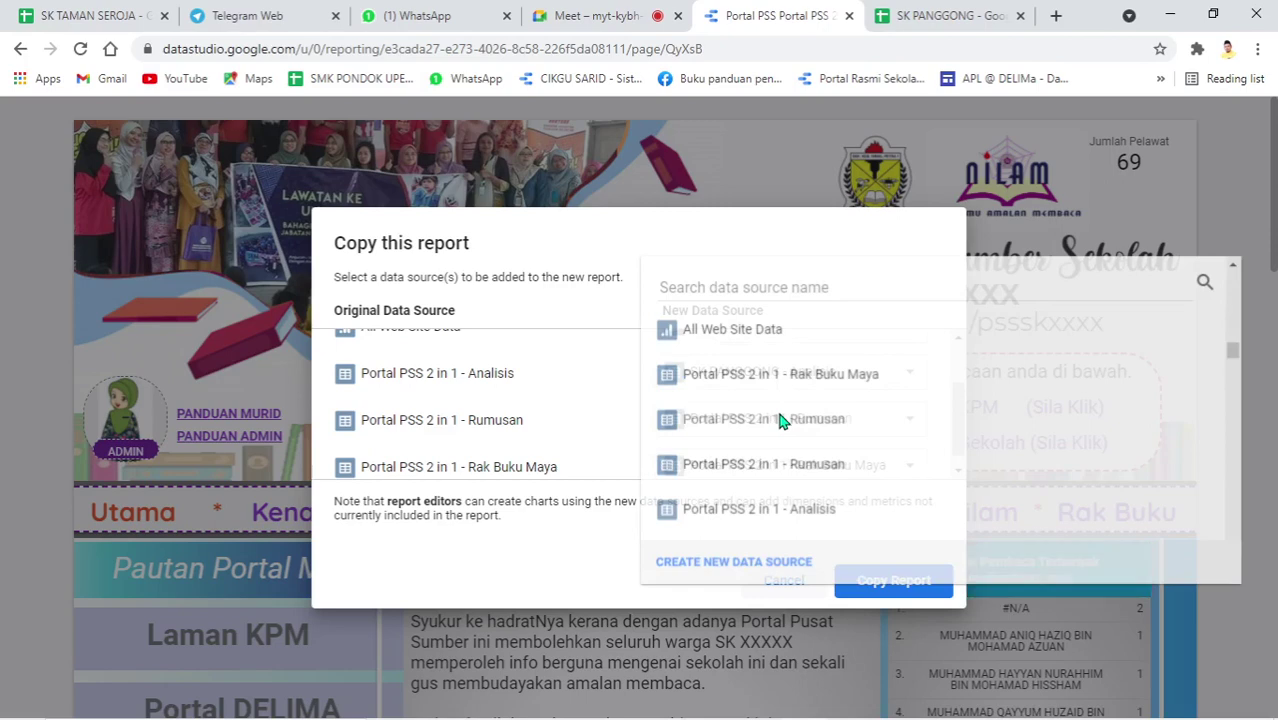
left_click(757, 563)
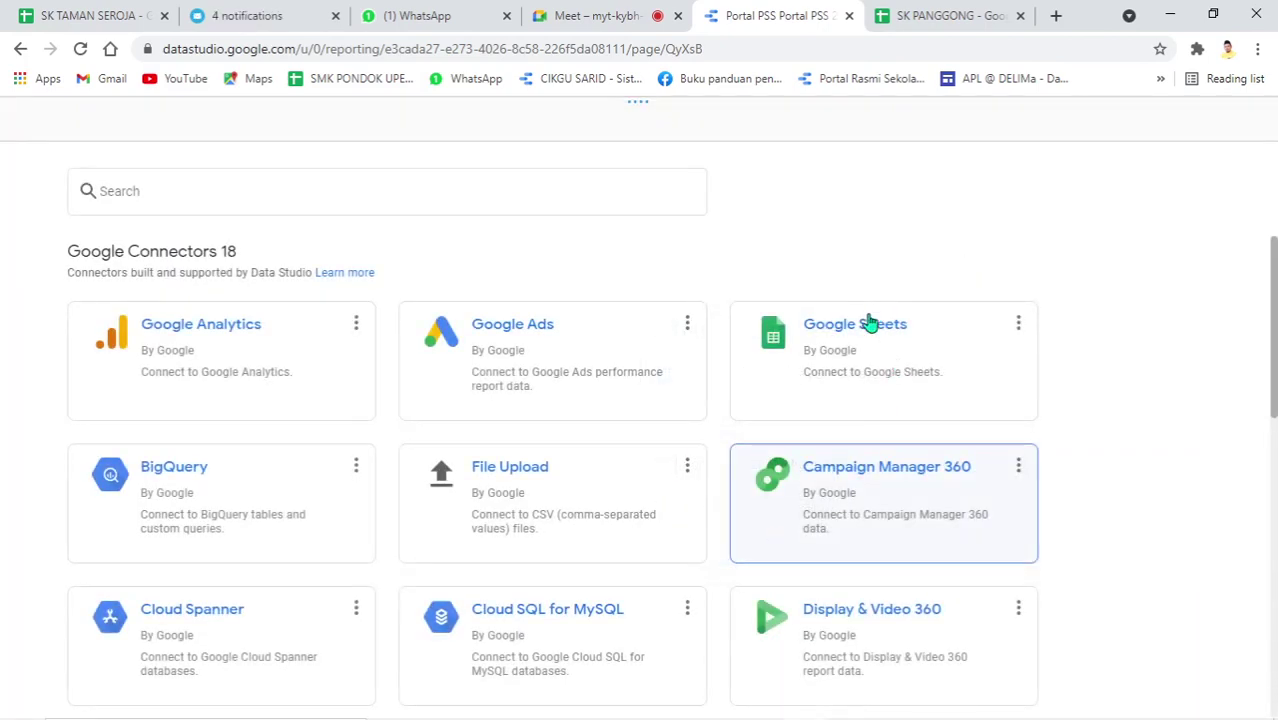
left_click(864, 330)
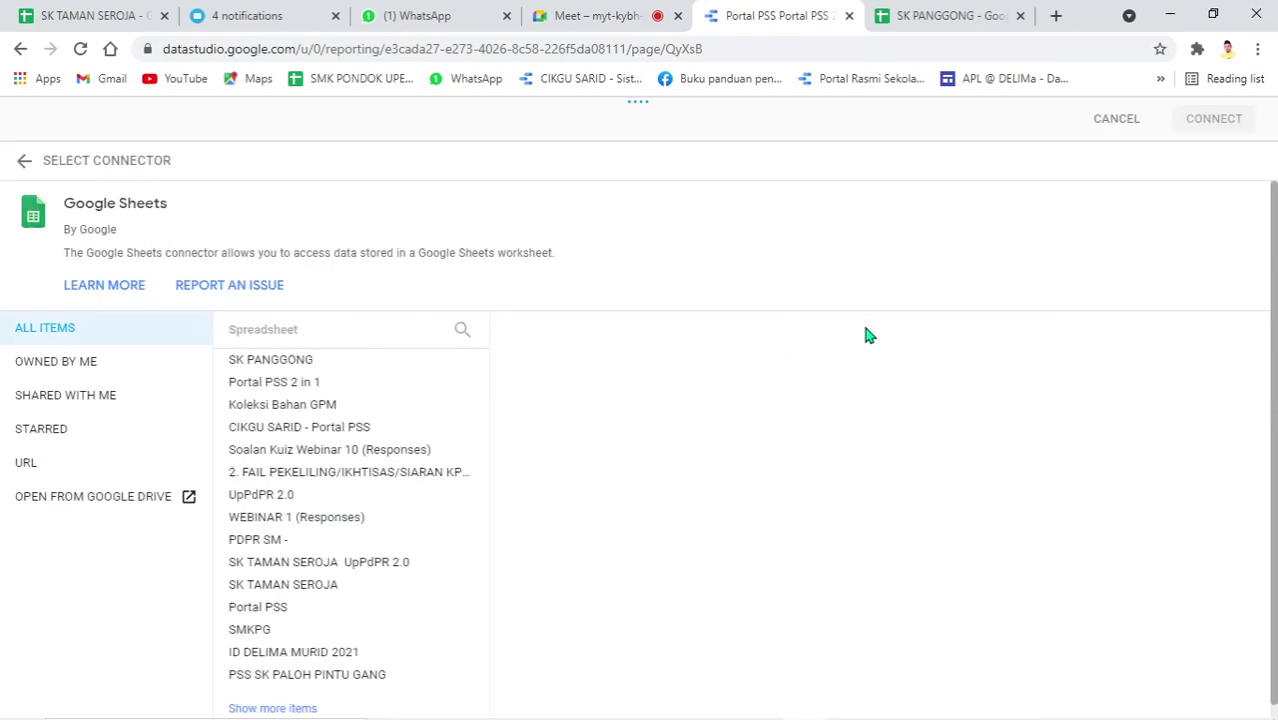
left_click(271, 362)
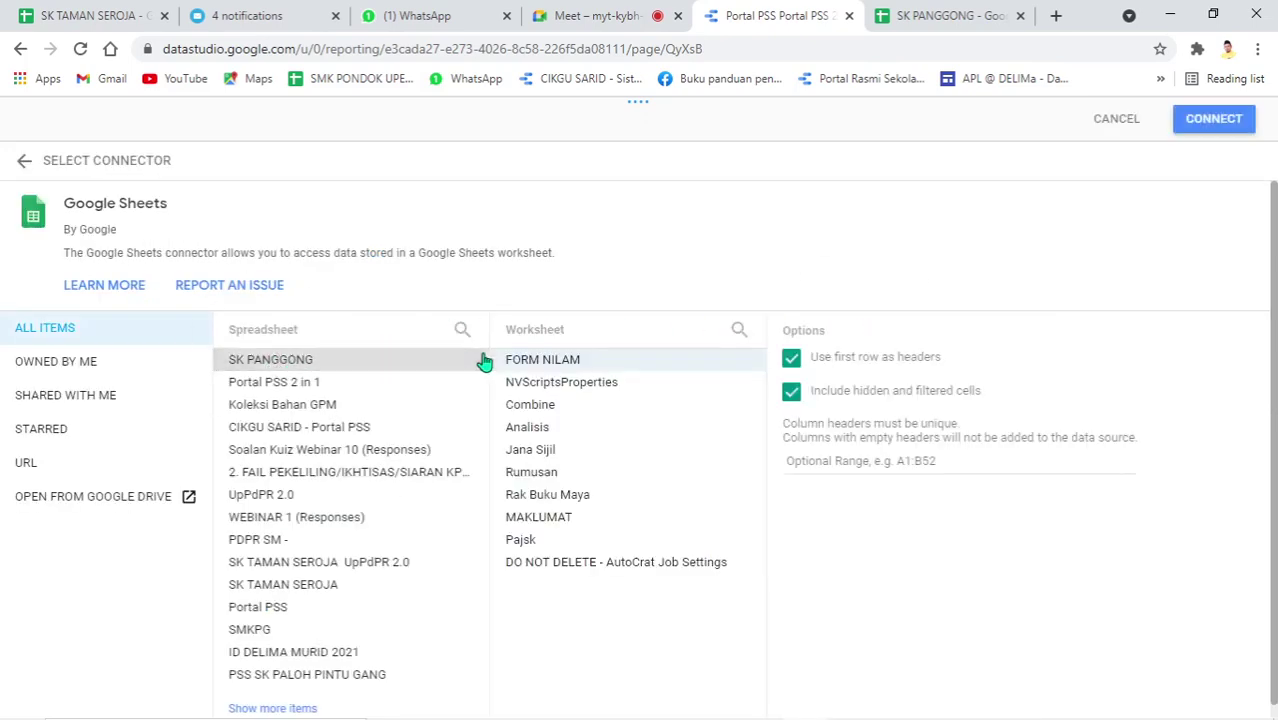
left_click(617, 474)
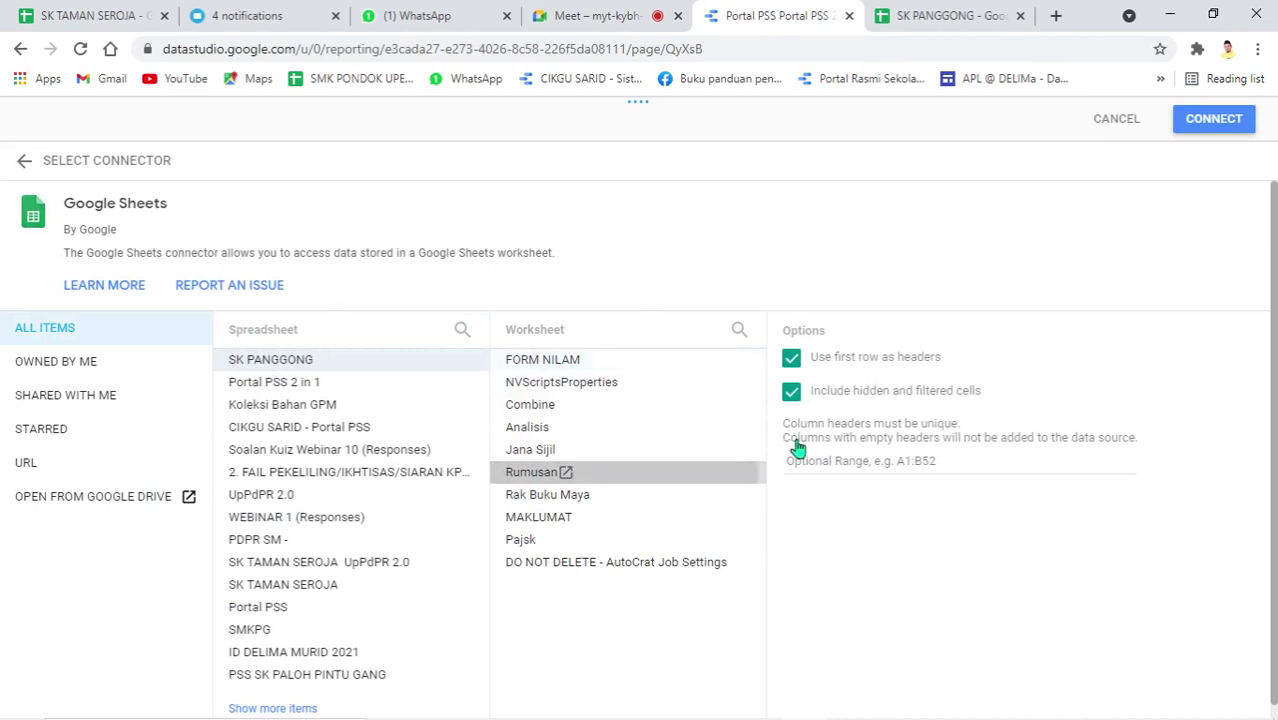
left_click(1212, 122)
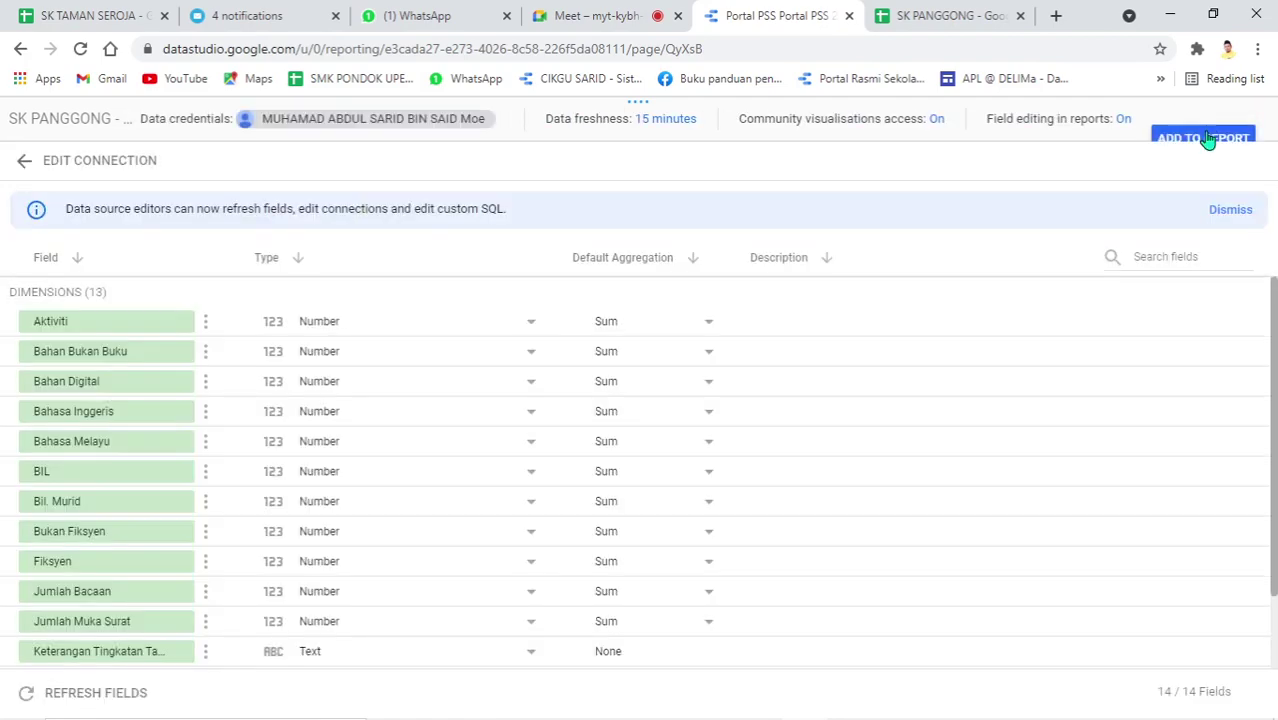
left_click(1208, 140)
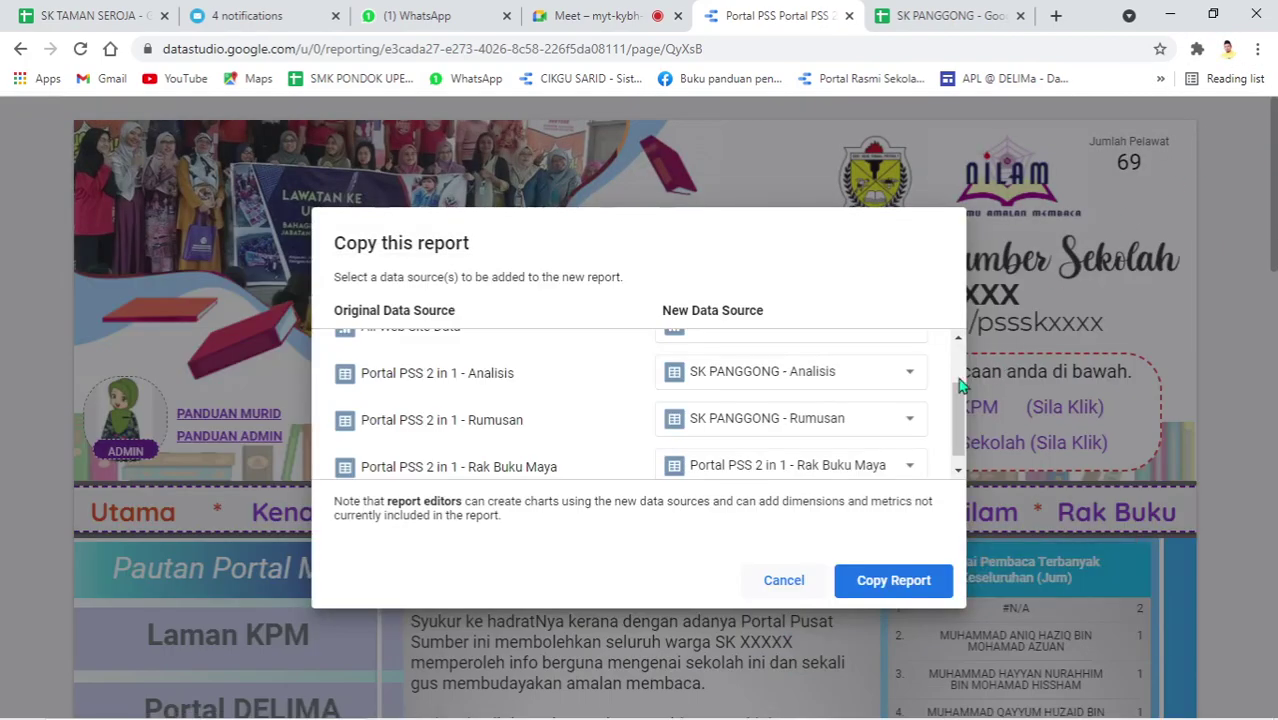
Replace Portal PSS 2 in 1 - Rak Buku Maya with a new Google Sheets data source from SK PANGGONG's Rak Buku Maya worksheet
scroll(955, 428, "down", 1)
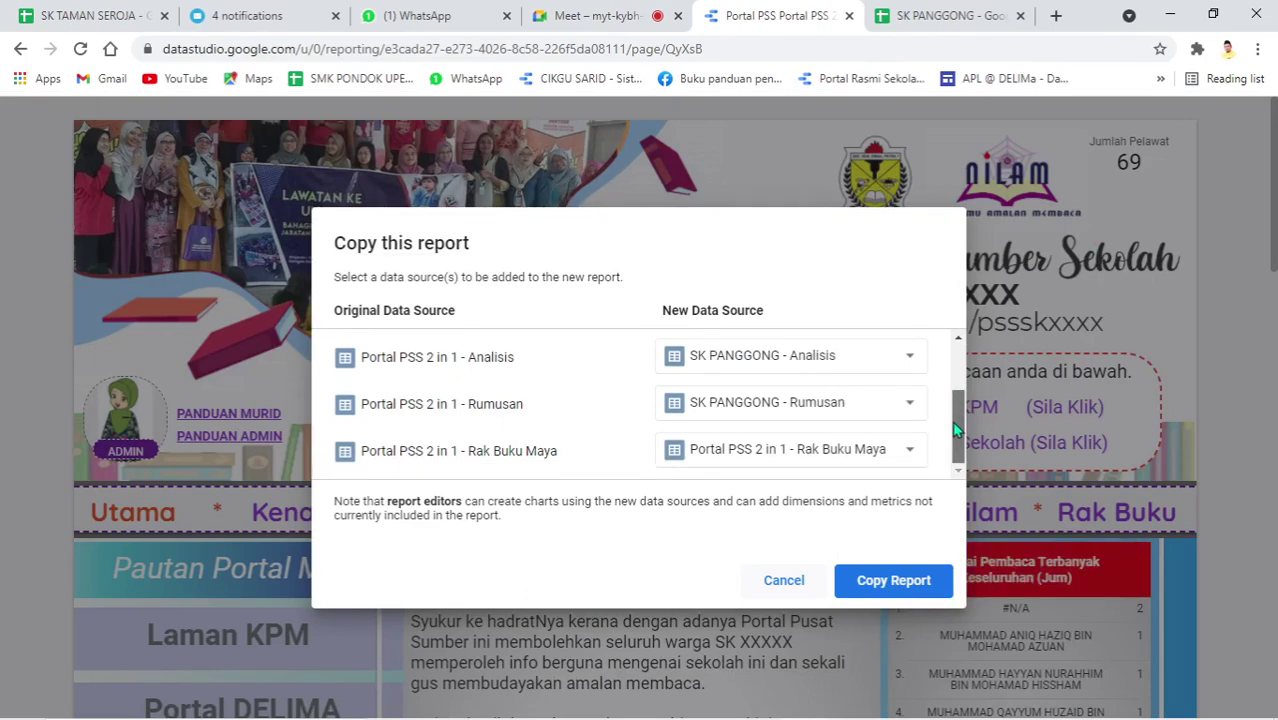
left_click(826, 450)
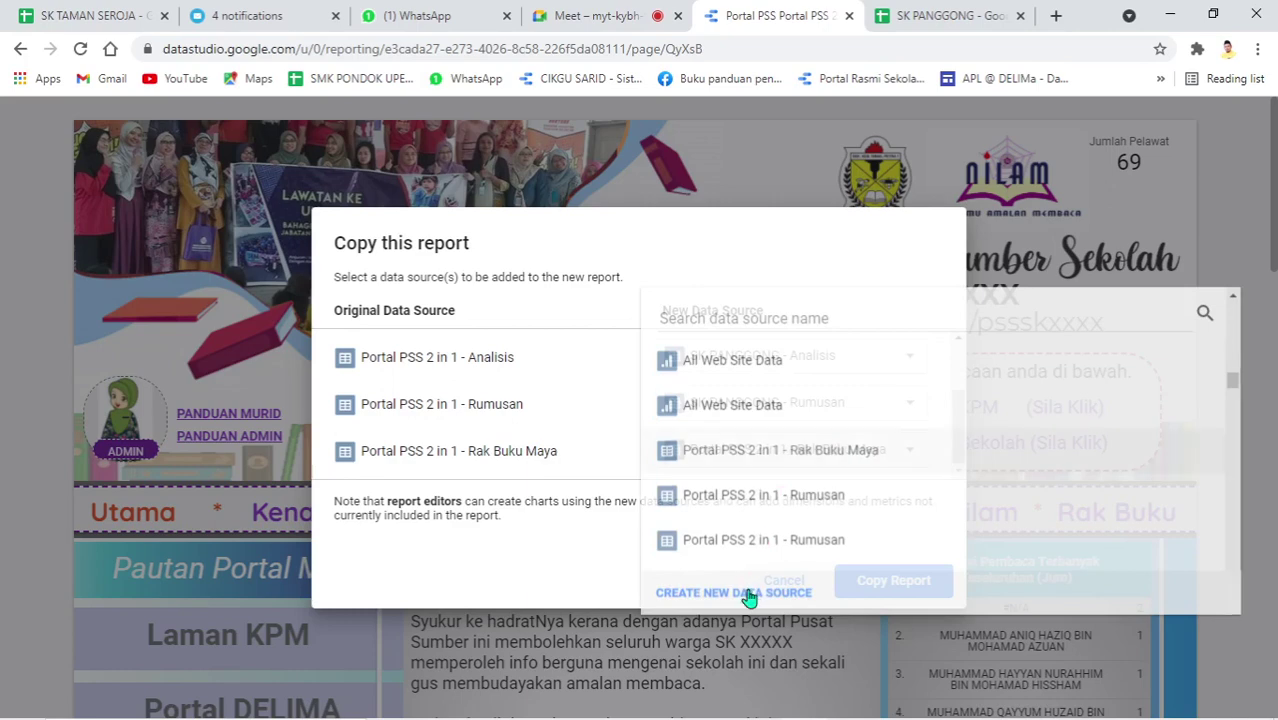
left_click(748, 592)
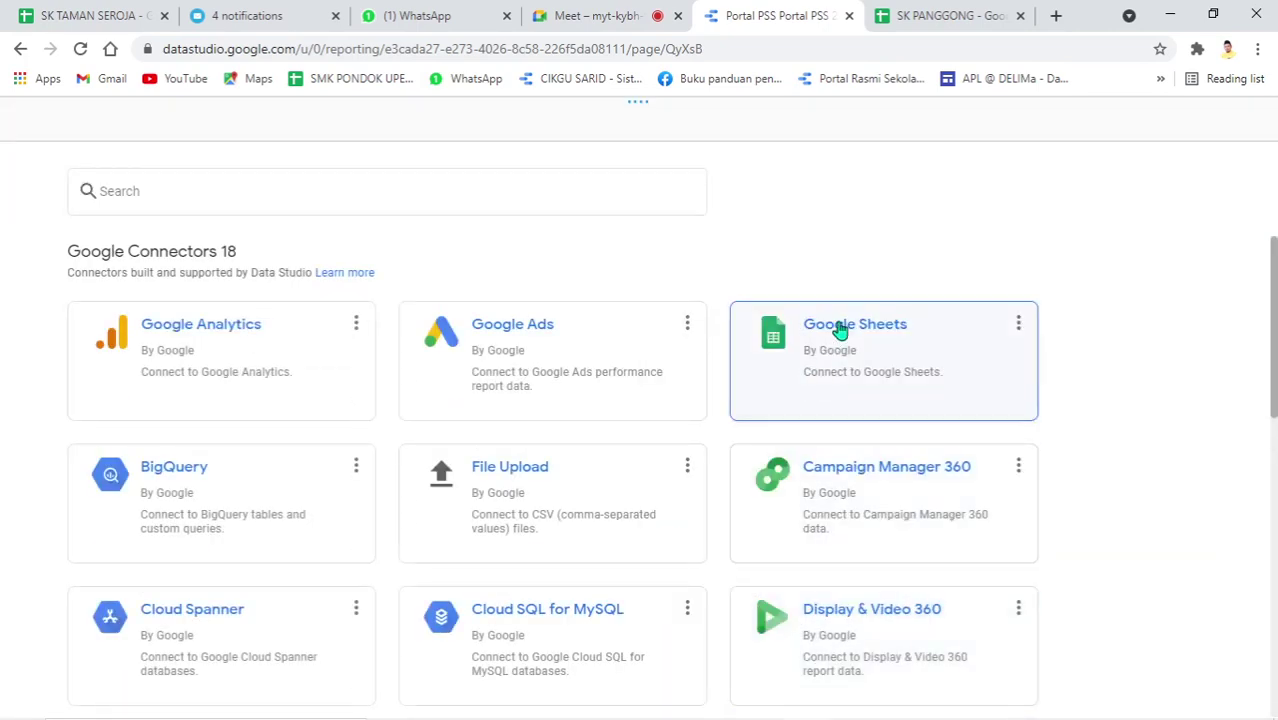
left_click(840, 326)
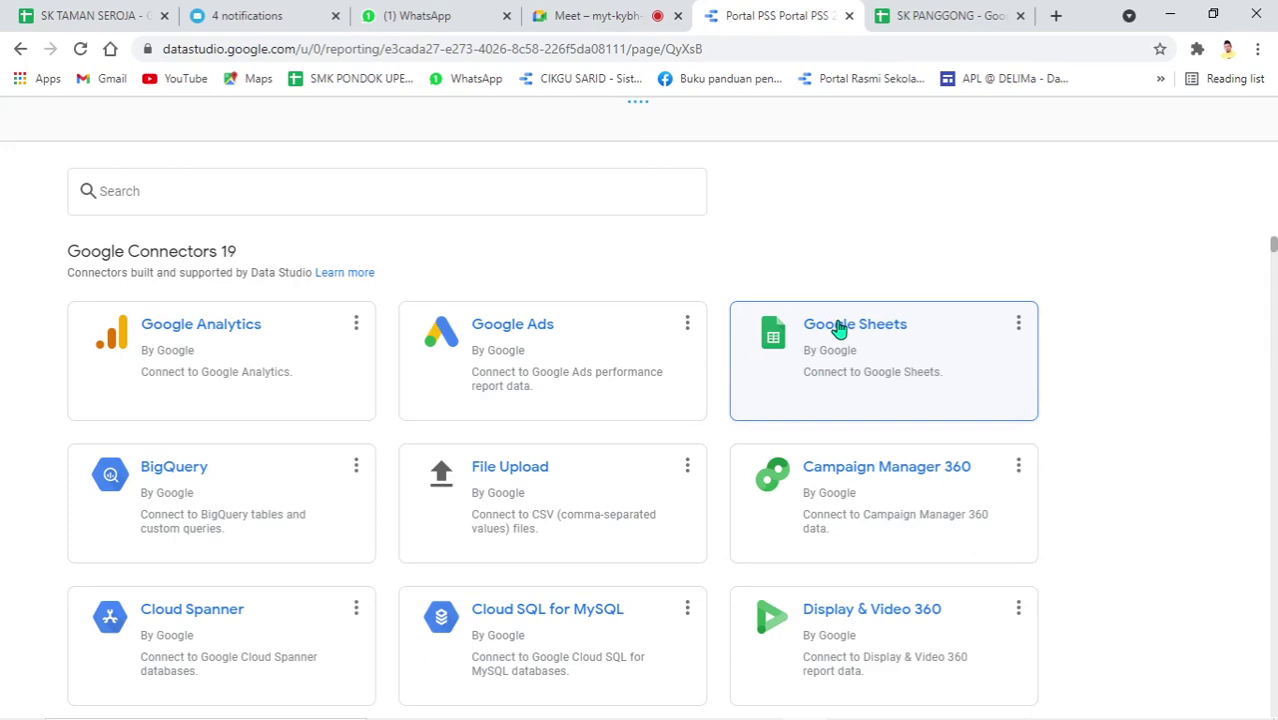
left_click(302, 362)
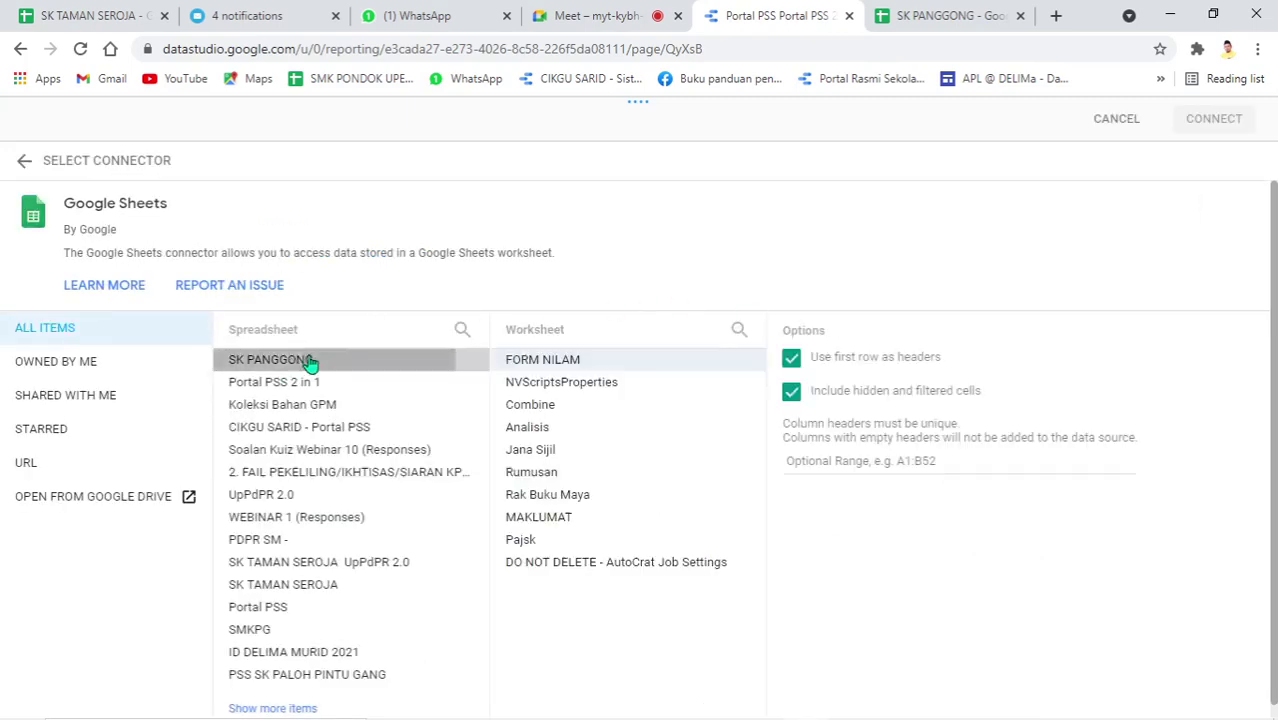
left_click(652, 500)
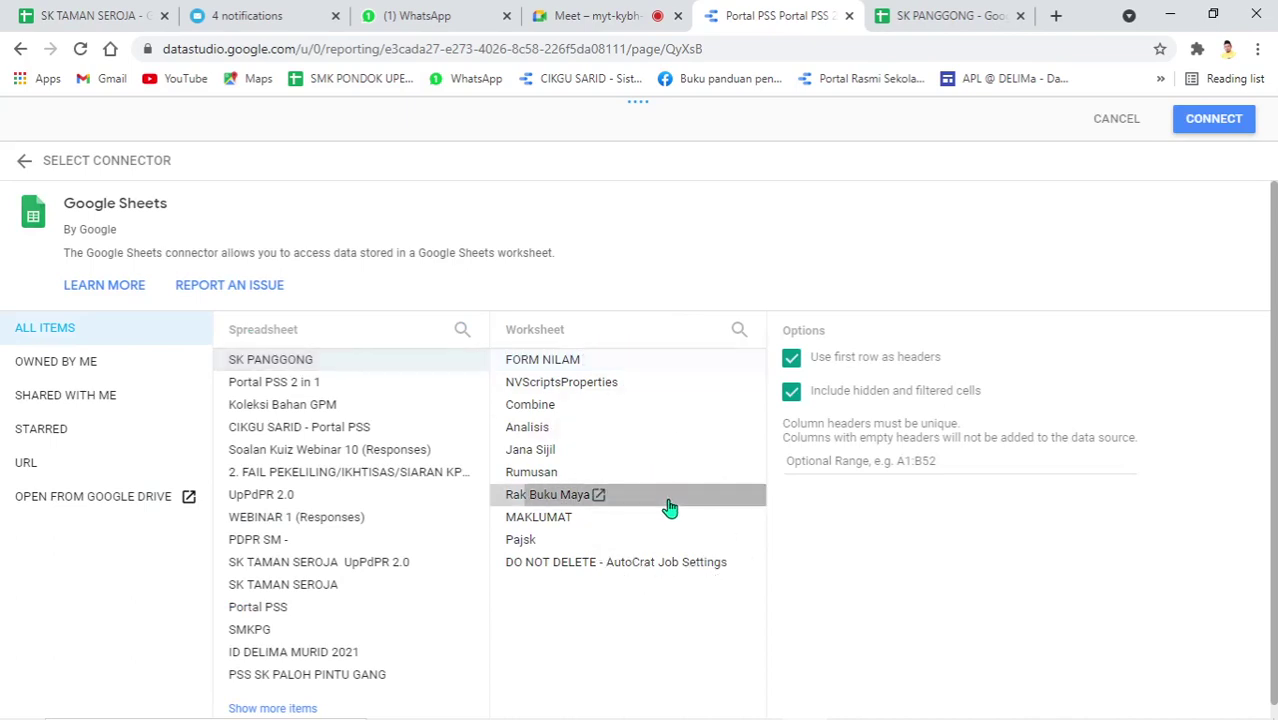
left_click(1190, 133)
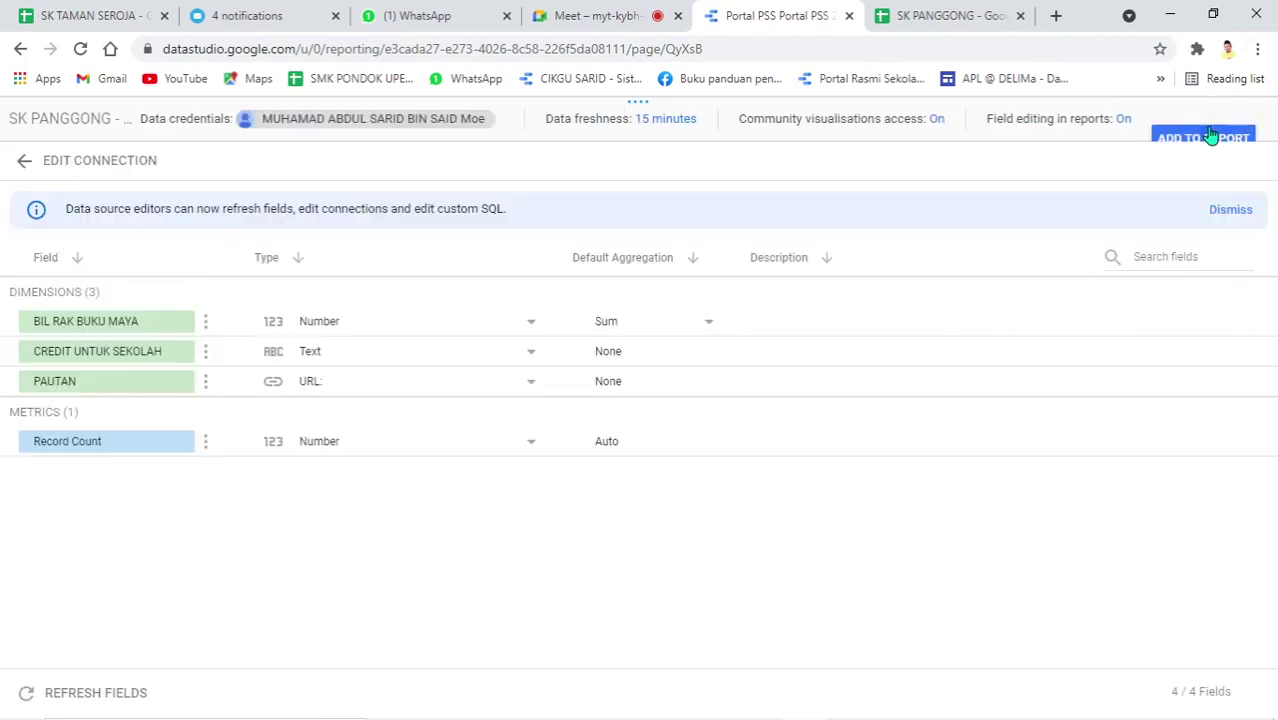
left_click(1208, 135)
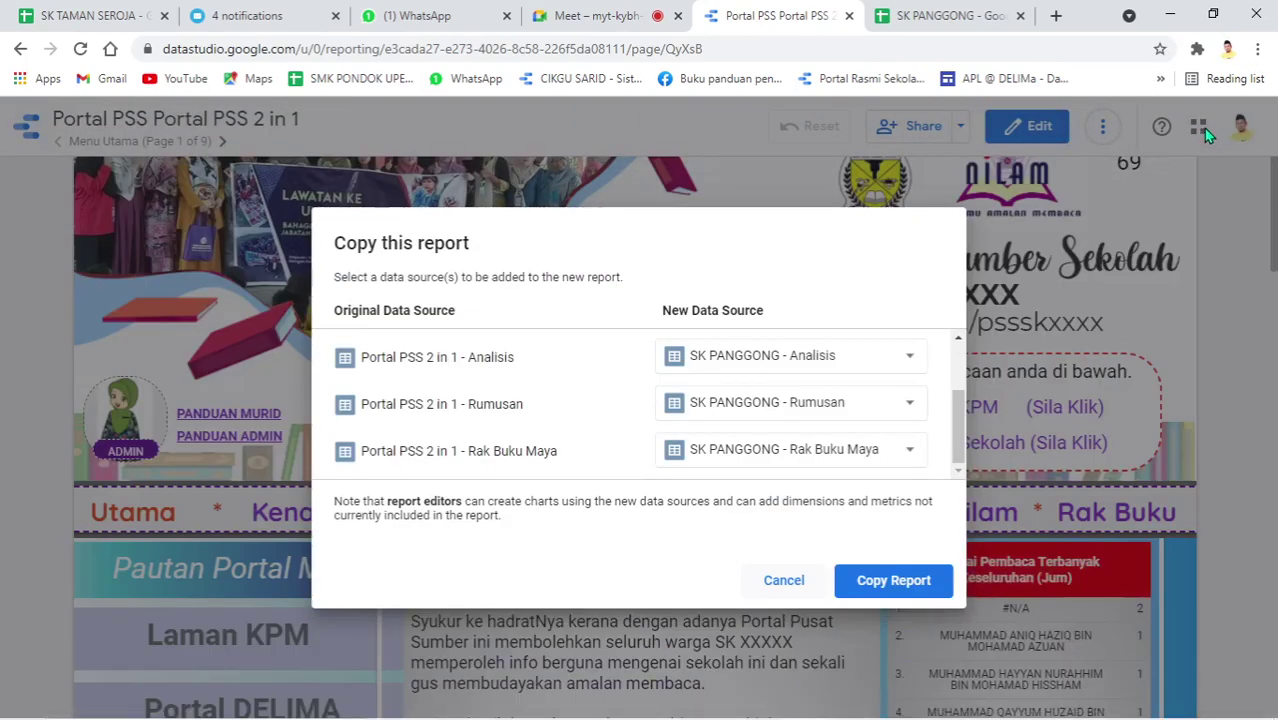
Create the report copy with the SK PANGGONG data sources and close the original report
left_click(878, 584)
left_click(877, 584)
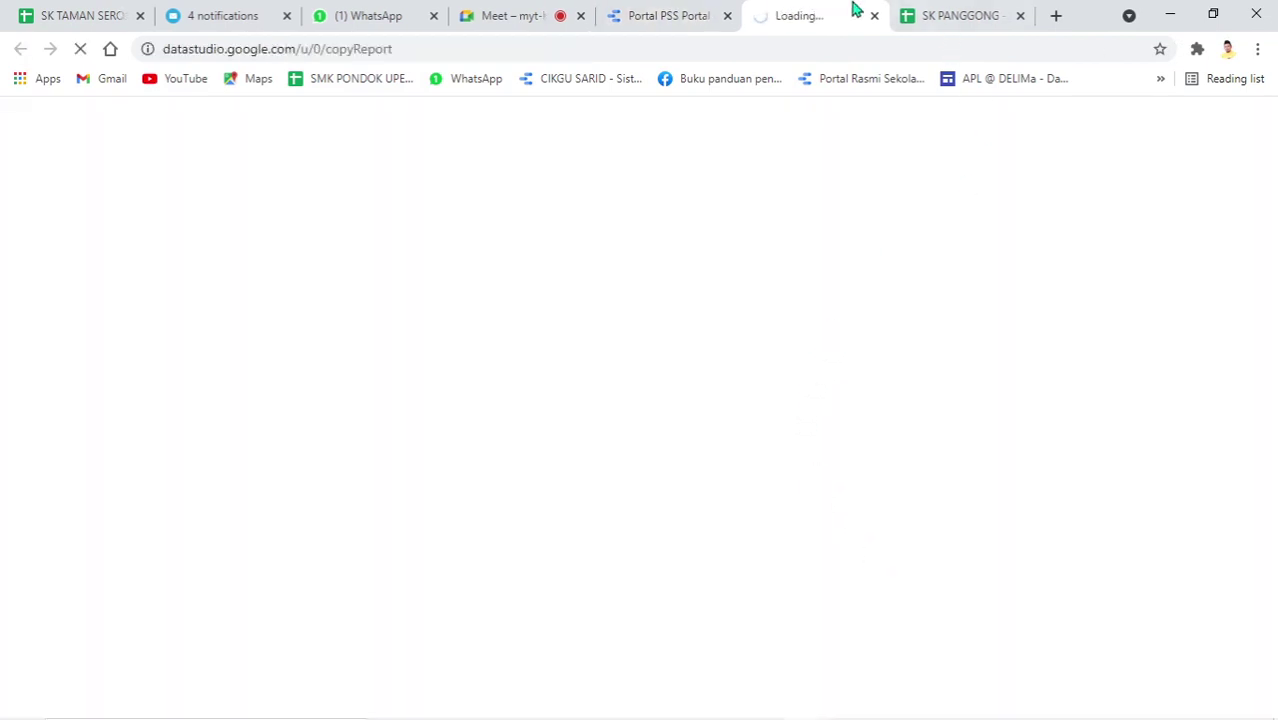
left_click(727, 16)
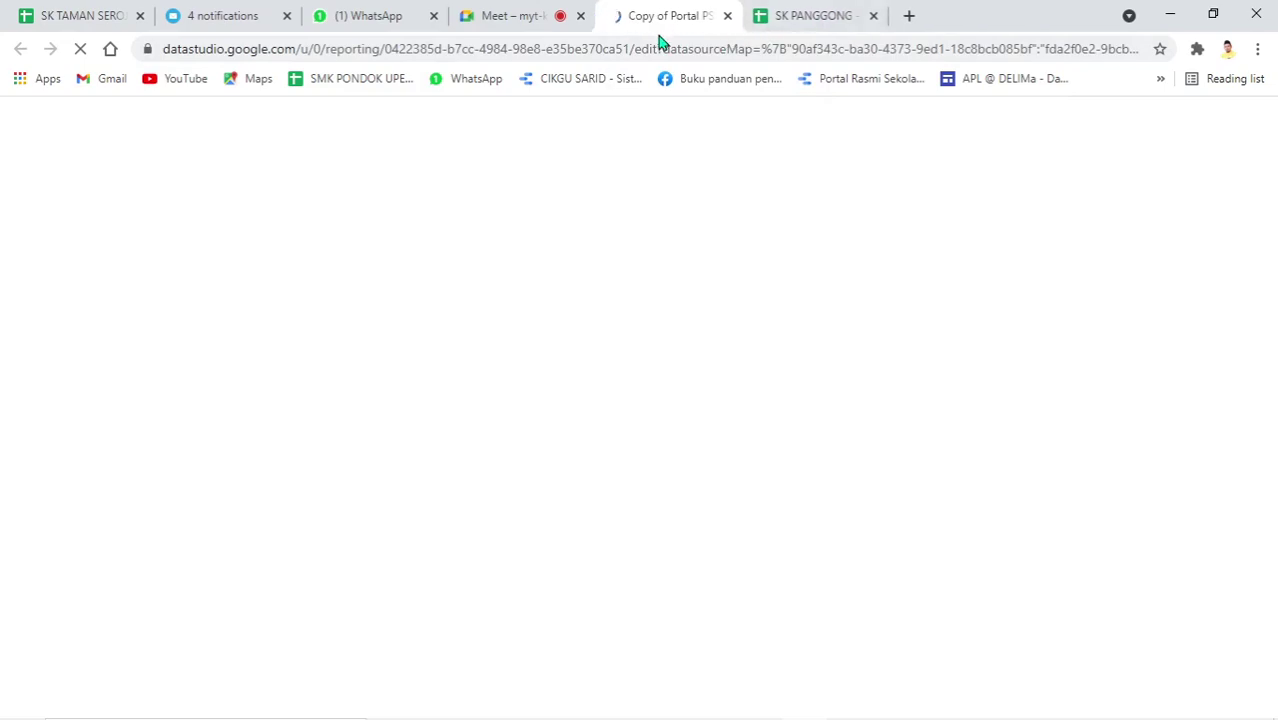
left_click(777, 16)
left_click(668, 14)
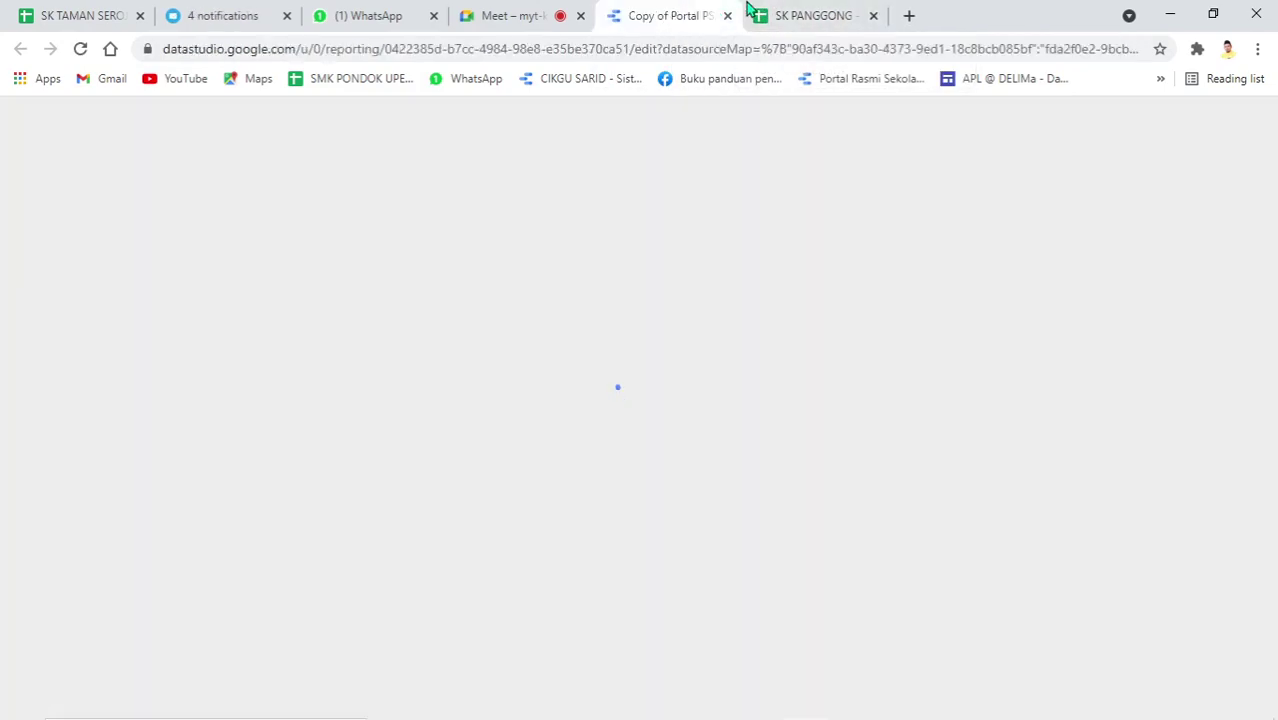
left_click(785, 10)
left_click(693, 14)
left_click(836, 14)
left_click(704, 16)
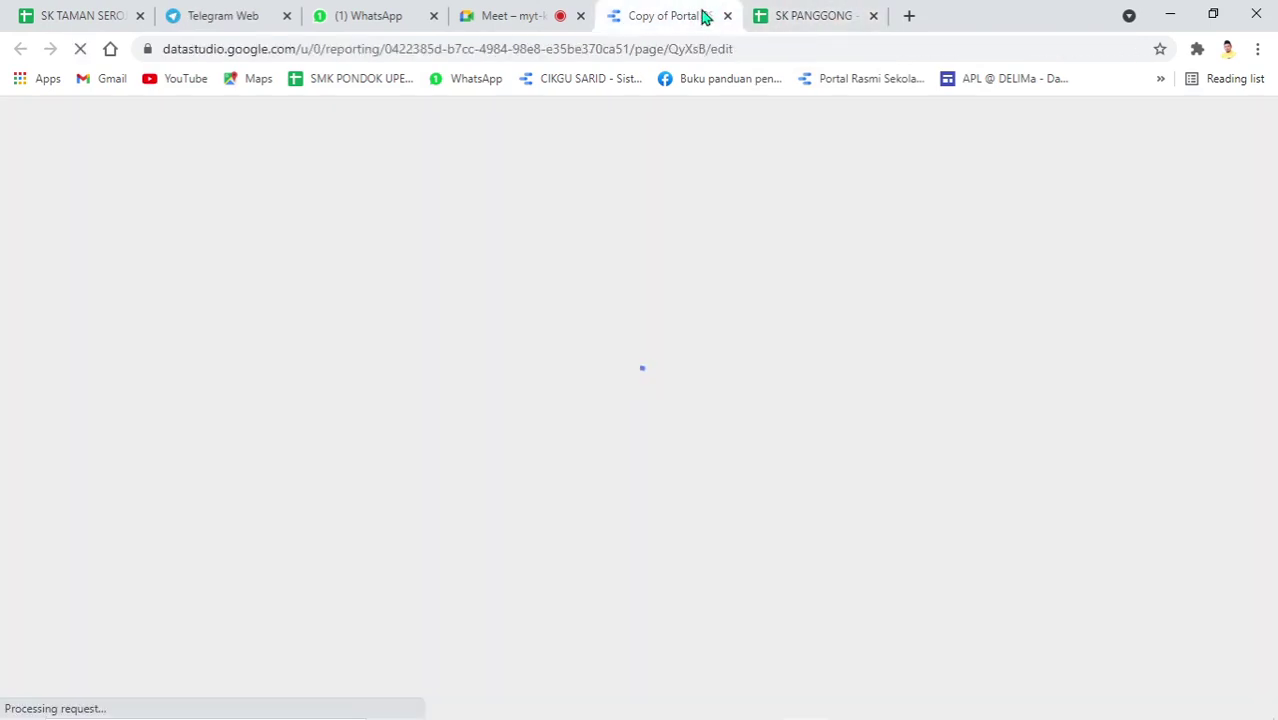
left_click(785, 14)
left_click(710, 16)
left_click(787, 14)
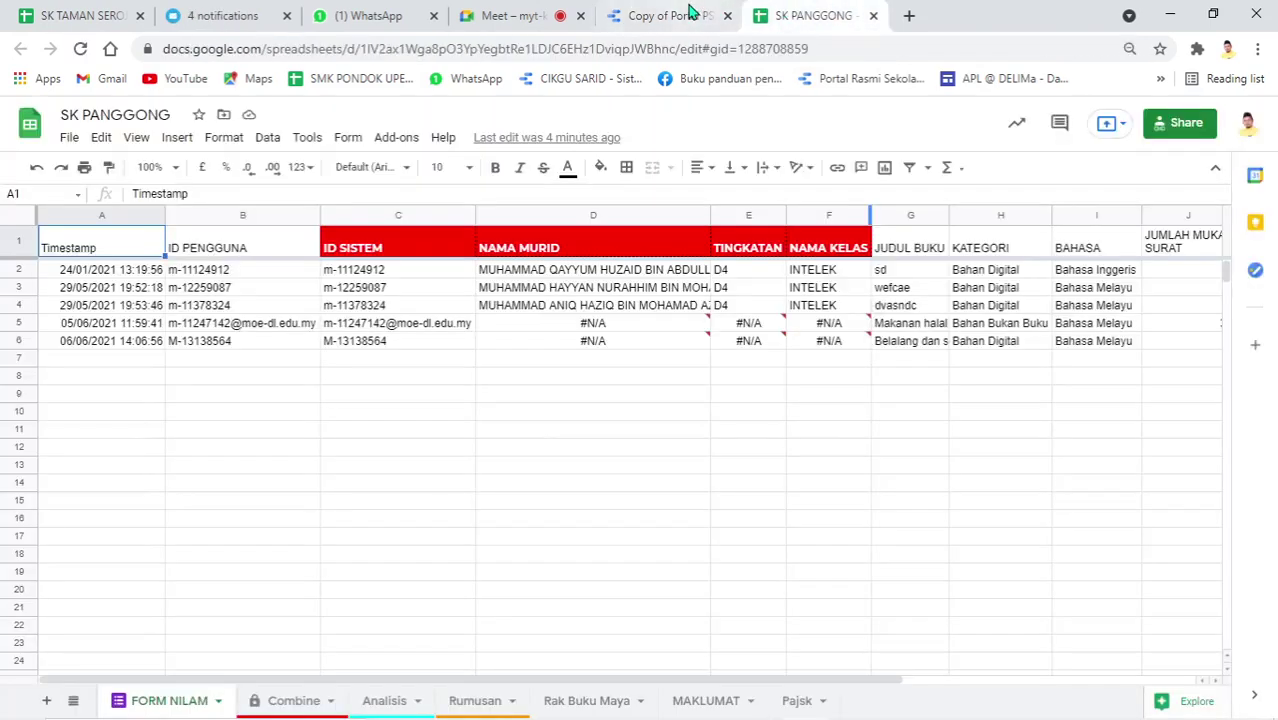
left_click(694, 12)
left_click(760, 12)
left_click(712, 14)
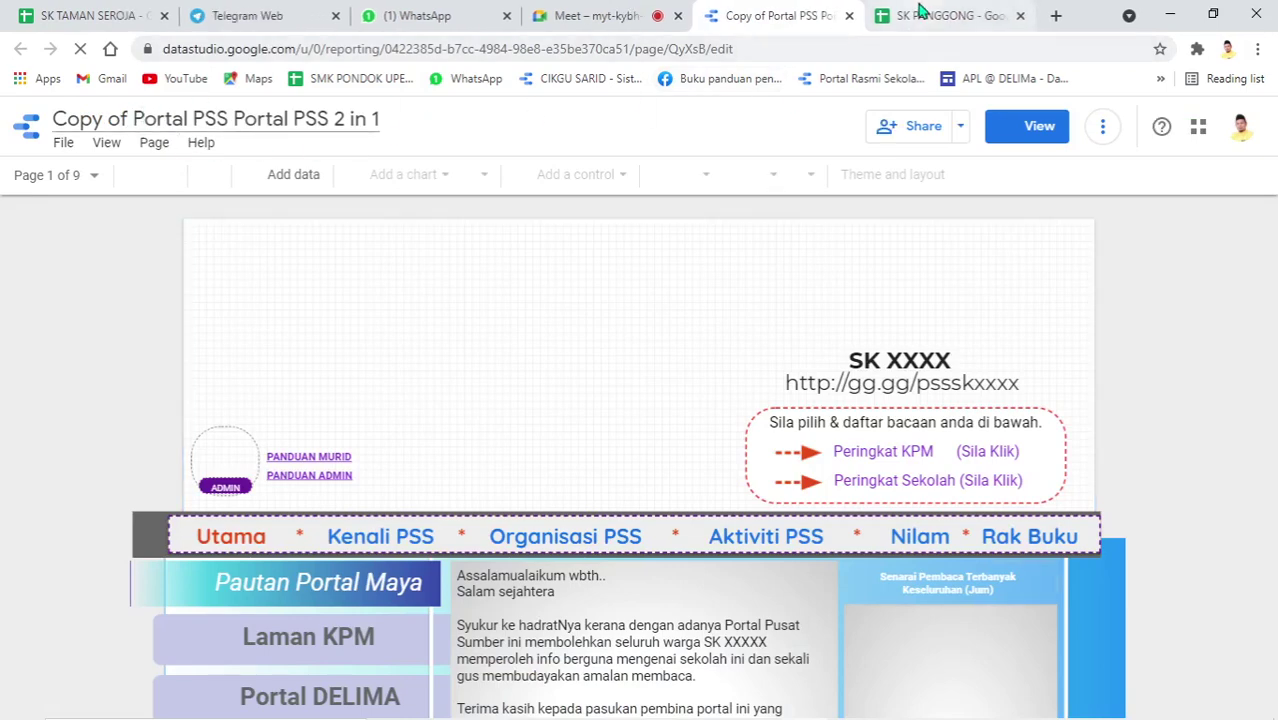
Copy the title SK PANGGONG from the Google Sheets spreadsheet's file name
left_click(940, 15)
left_click(105, 115)
right_click(127, 120)
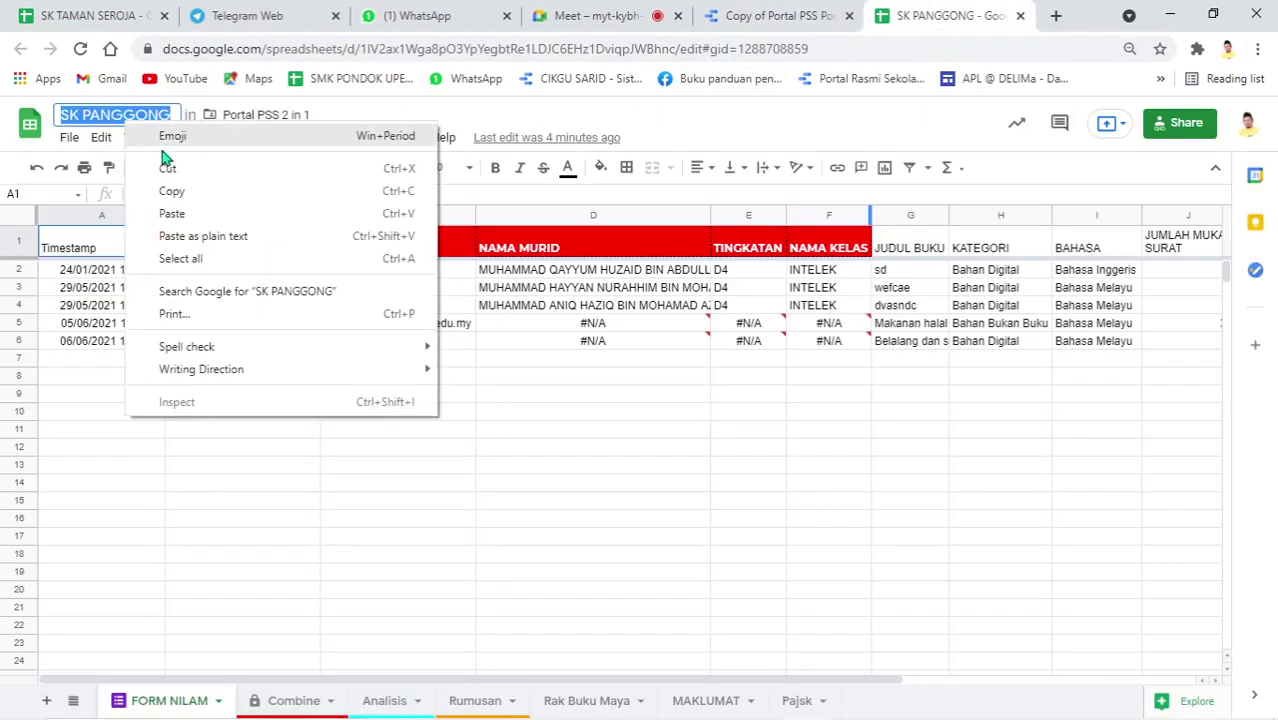
left_click(170, 190)
Switch to the copied Data Studio report and rename it Portal PSS SK PANGGONG
left_click(720, 14)
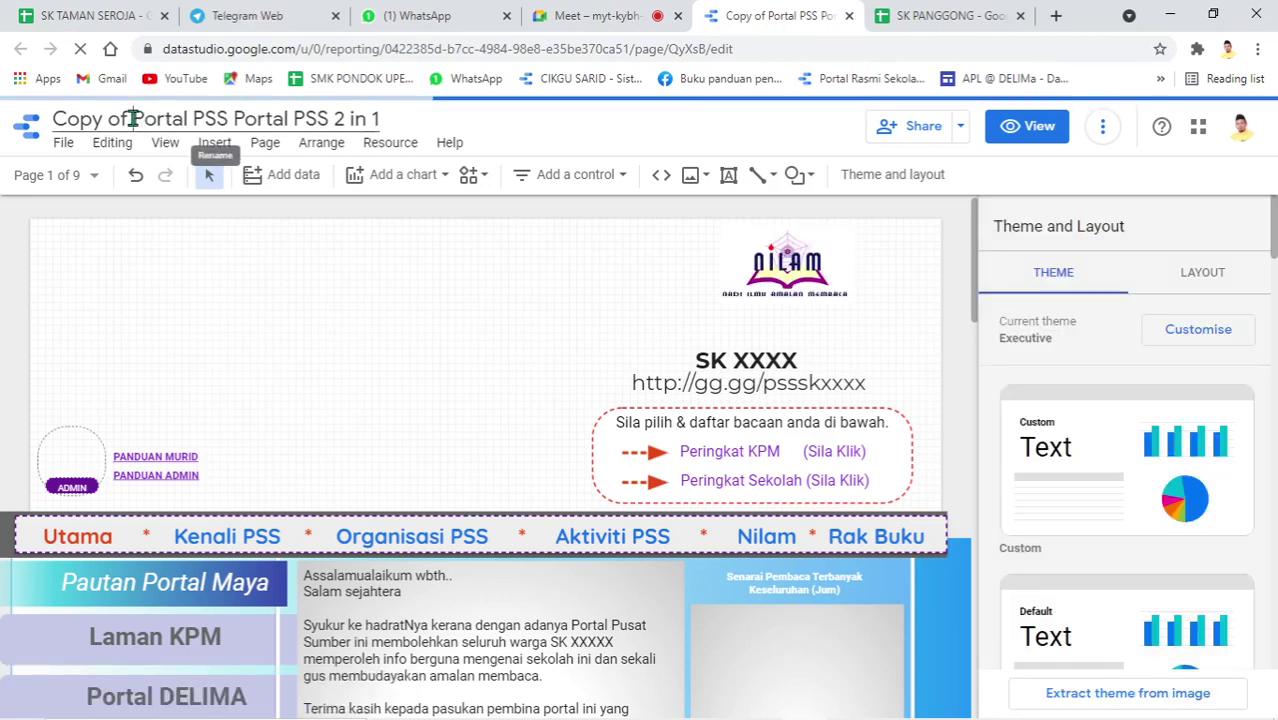
left_click_drag(137, 118, 55, 121)
key("BackSpace")
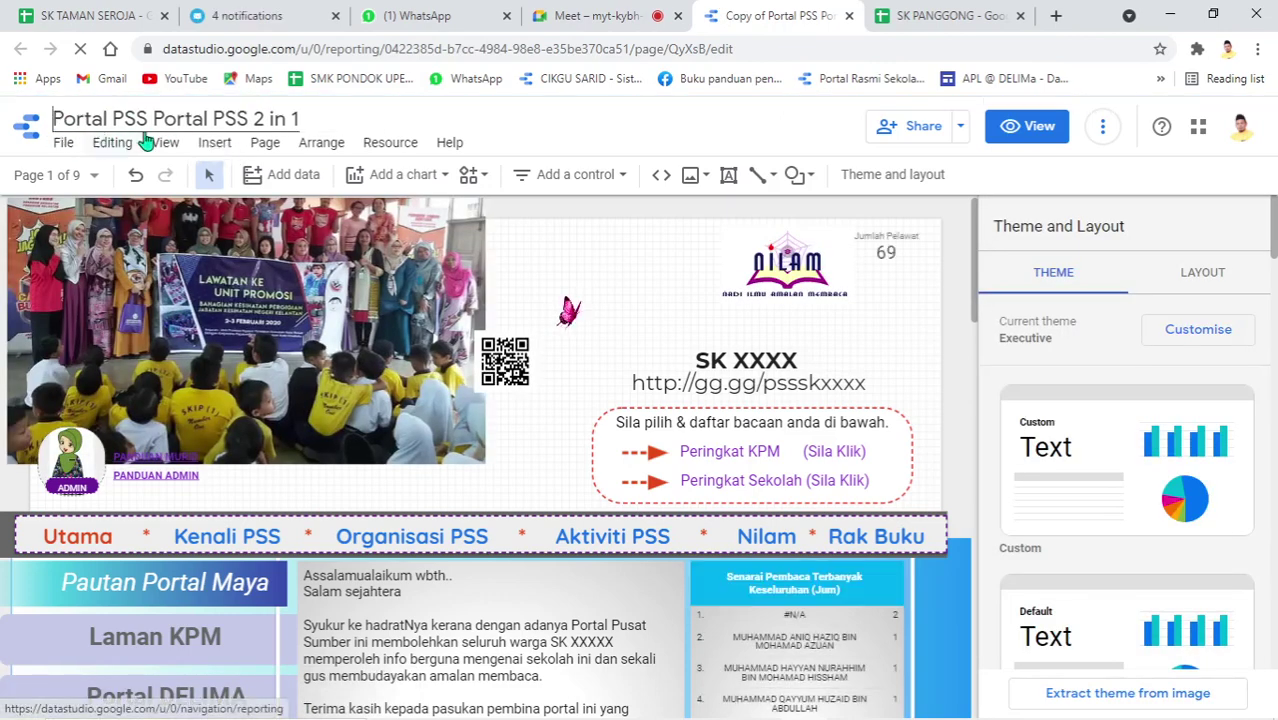
left_click_drag(150, 118, 225, 118)
left_click_drag(313, 118, 302, 118)
right_click(257, 112)
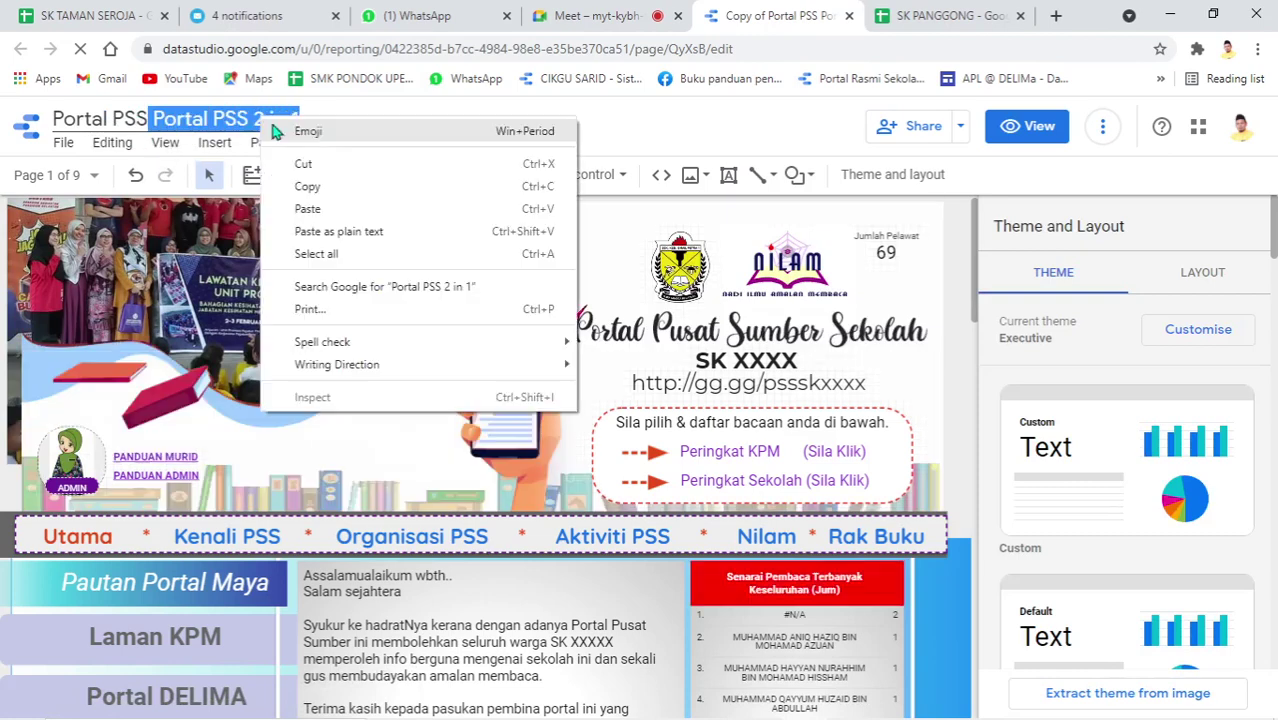
left_click(334, 208)
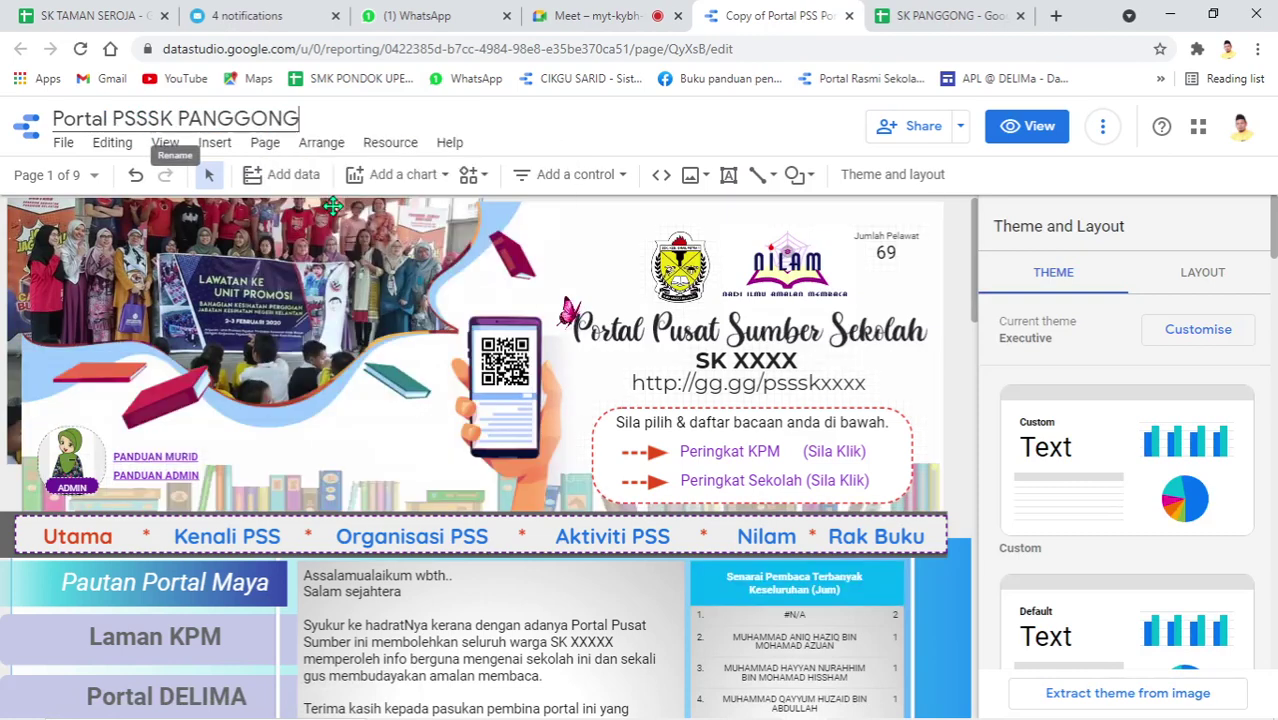
left_click(151, 118)
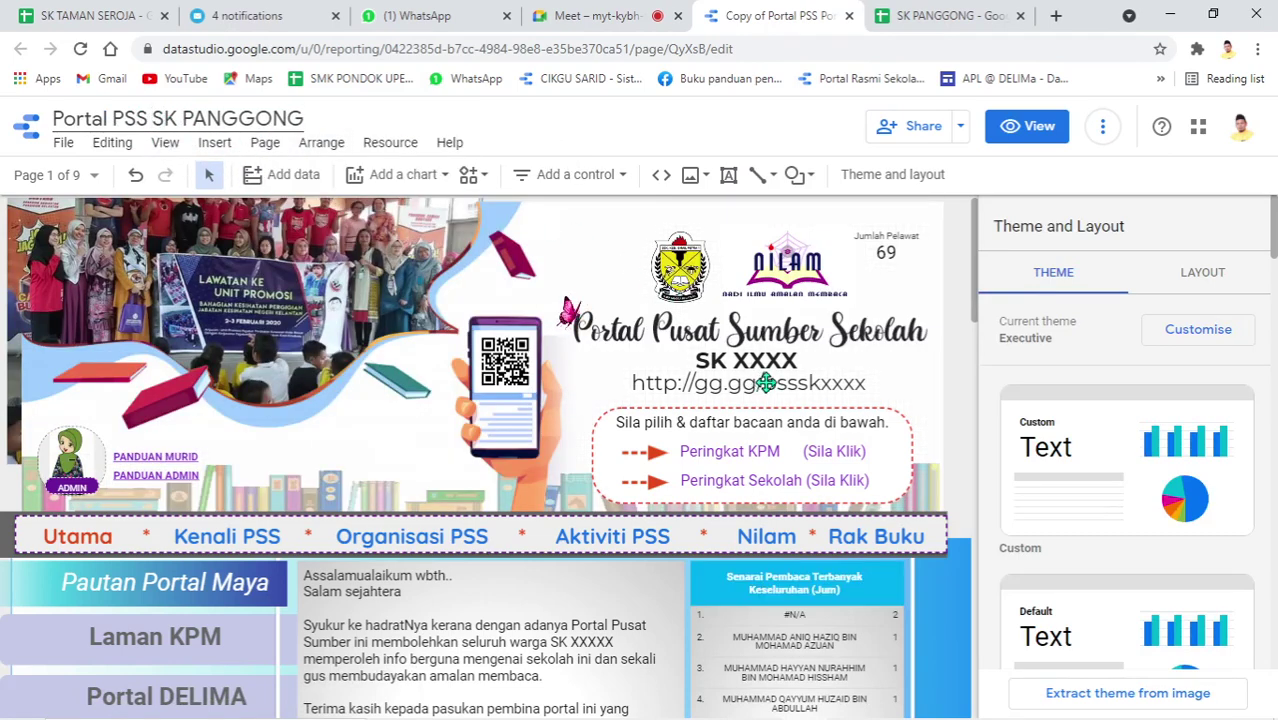
Replace the SK XXXX school name in the page header with the copied text SK PANGGONG
left_click(795, 357)
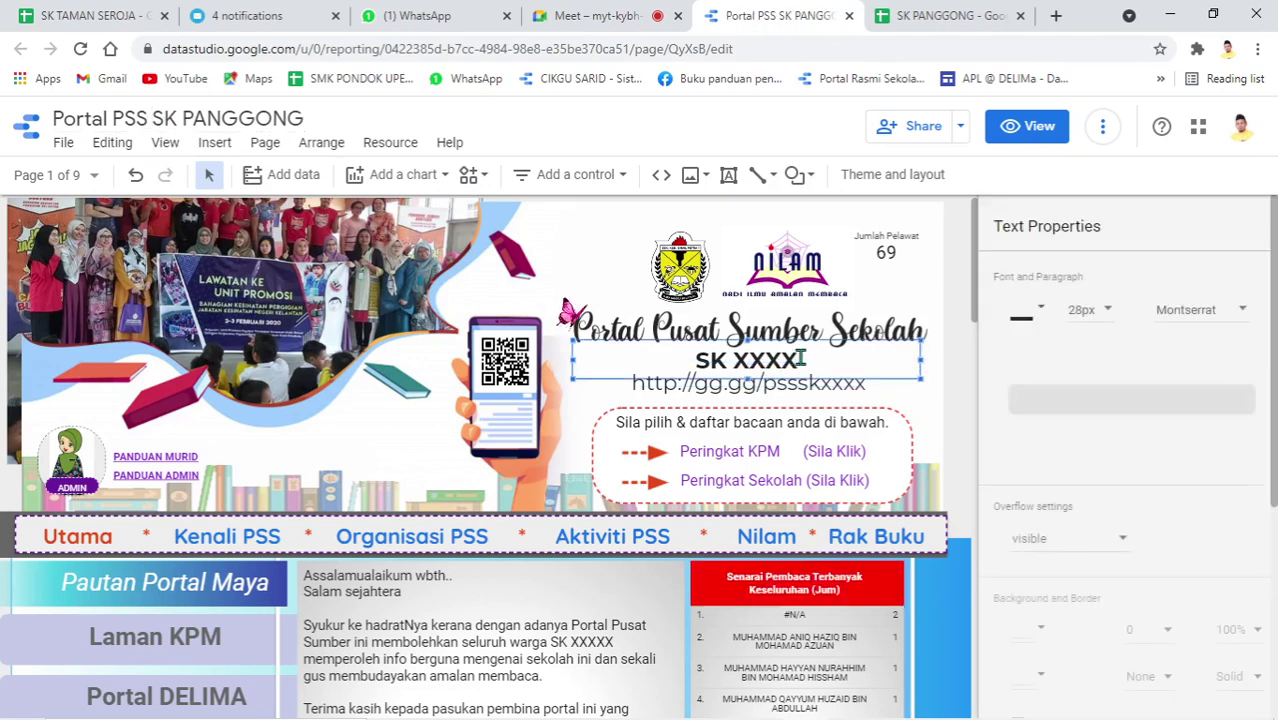
double_click(800, 357)
right_click(725, 364)
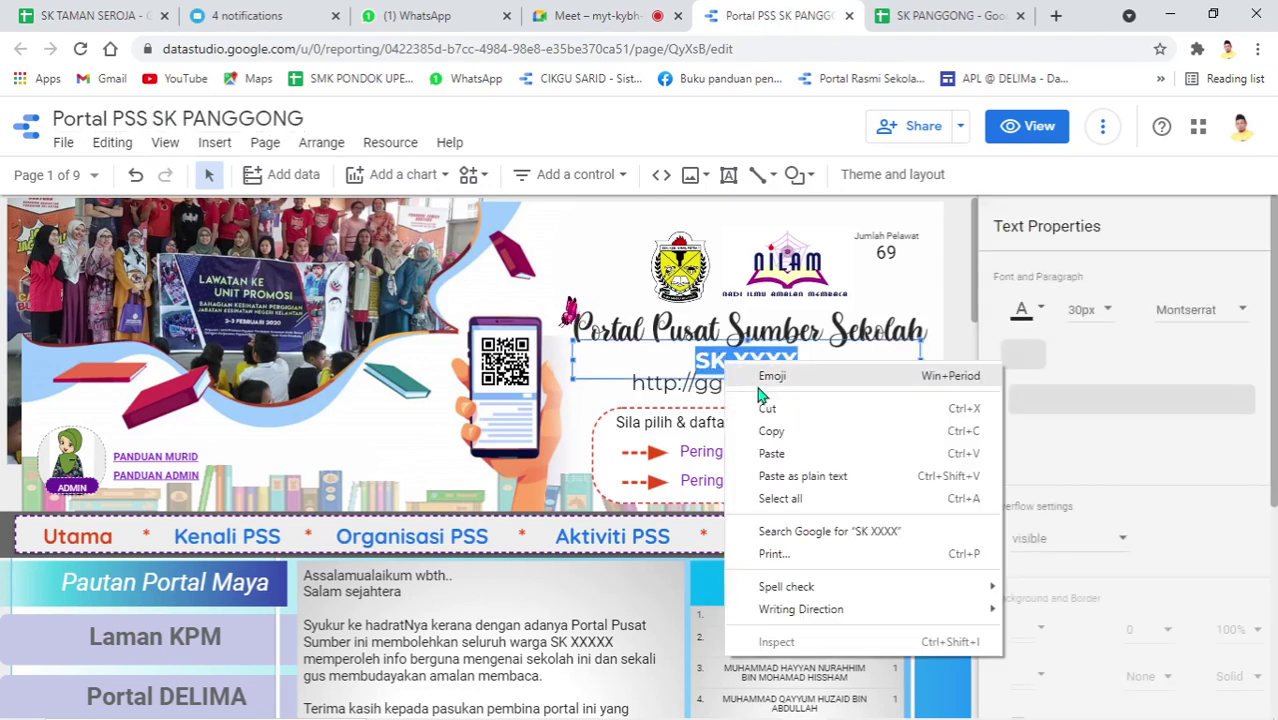
left_click(776, 453)
left_click(808, 390)
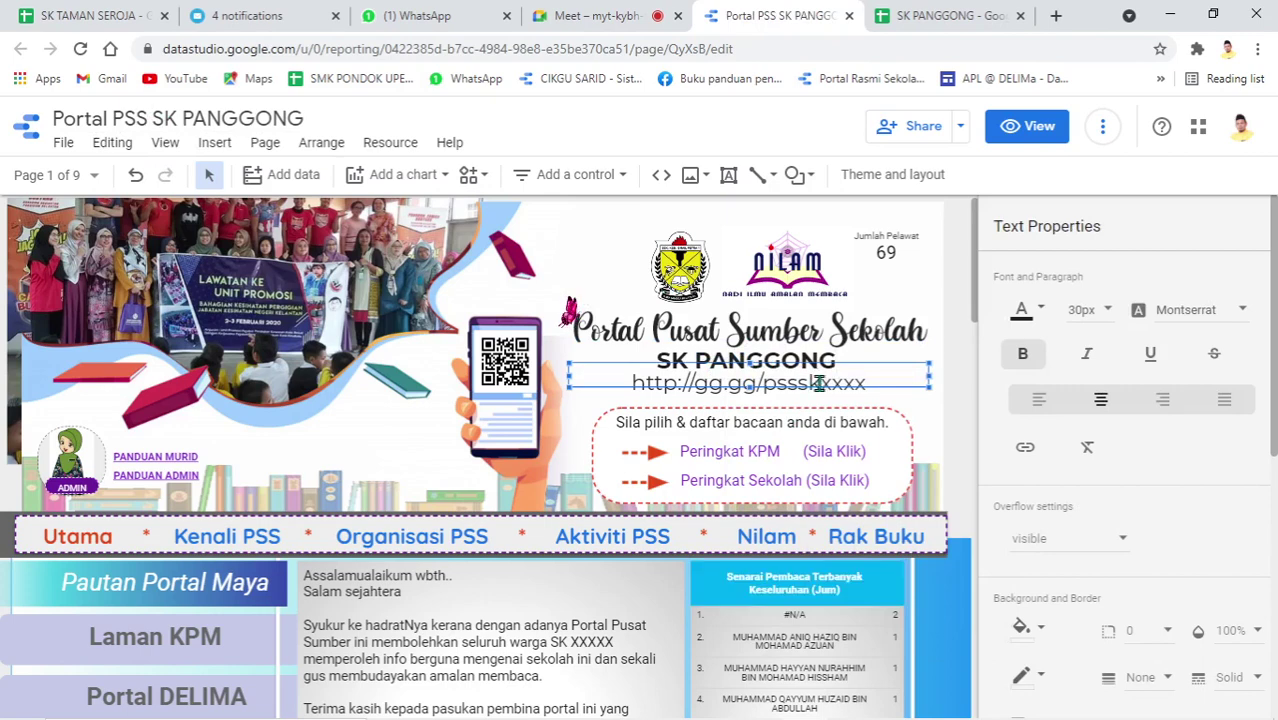
double_click(818, 383)
left_click_drag(820, 383, 905, 363)
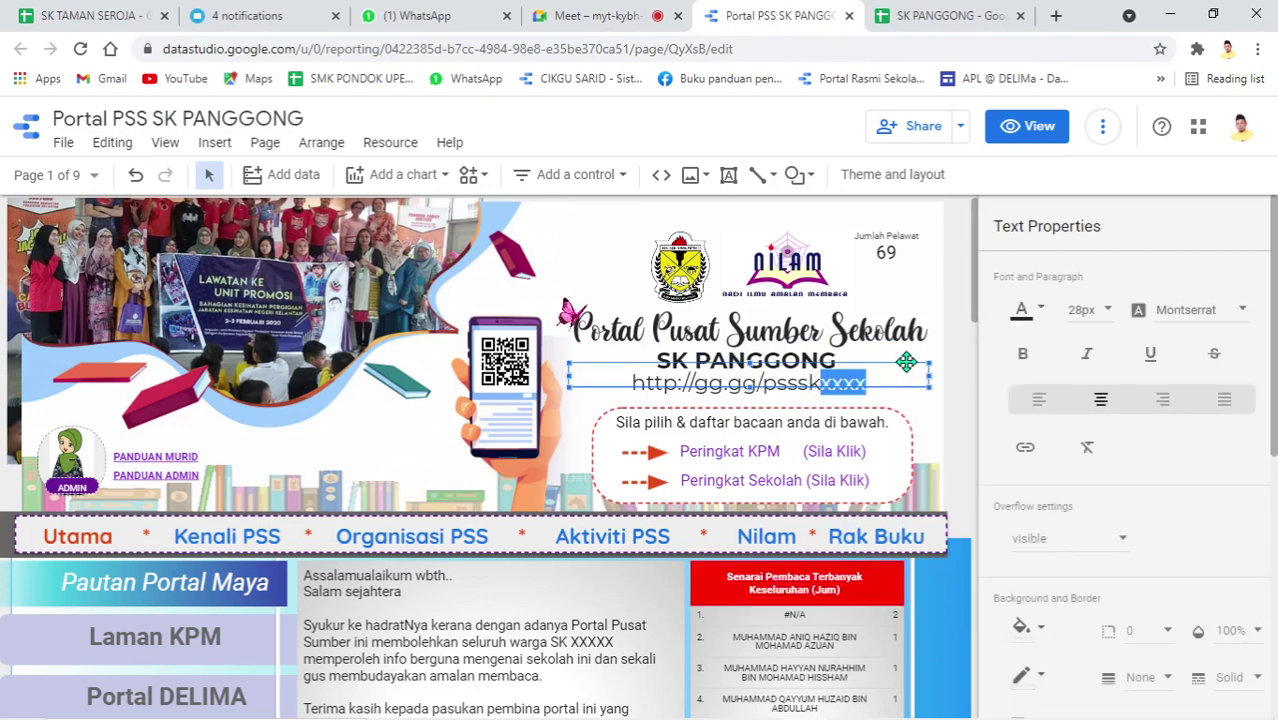
type("pangg")
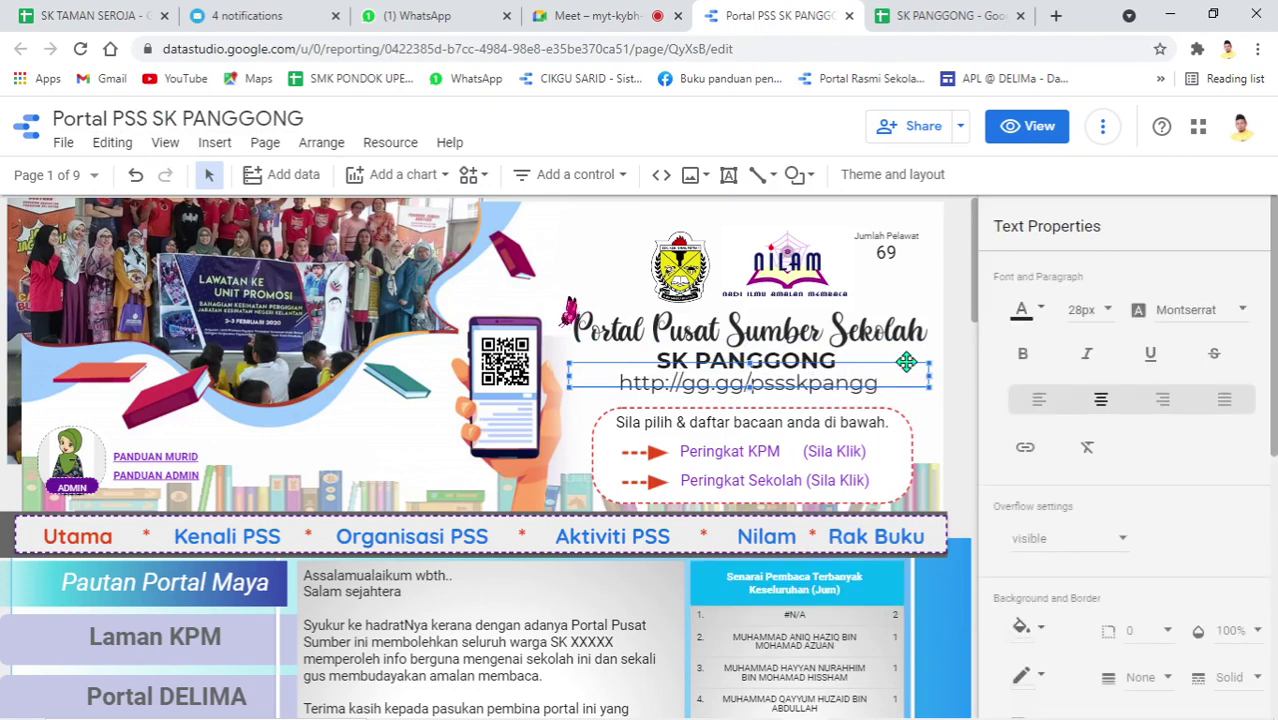
type("ong")
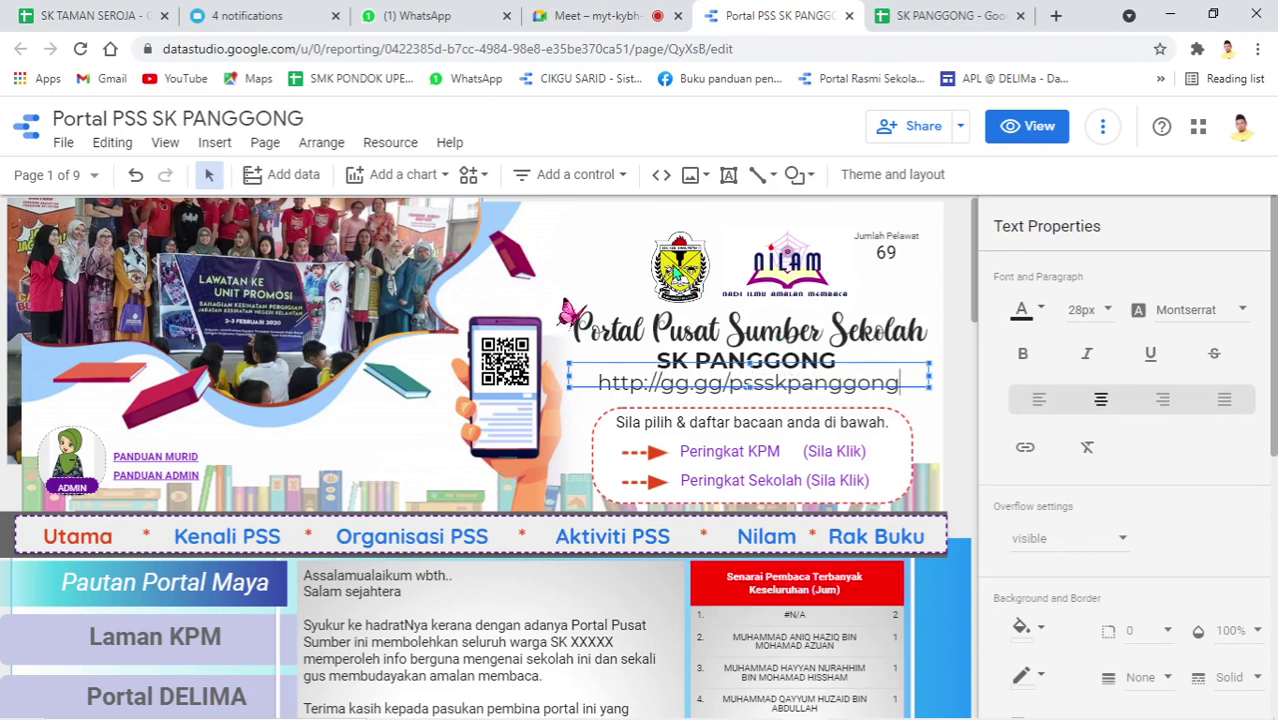
Share the report so anyone on the Internet can find and view it, disable downloading, printing and copying for viewers, and save
left_click(893, 135)
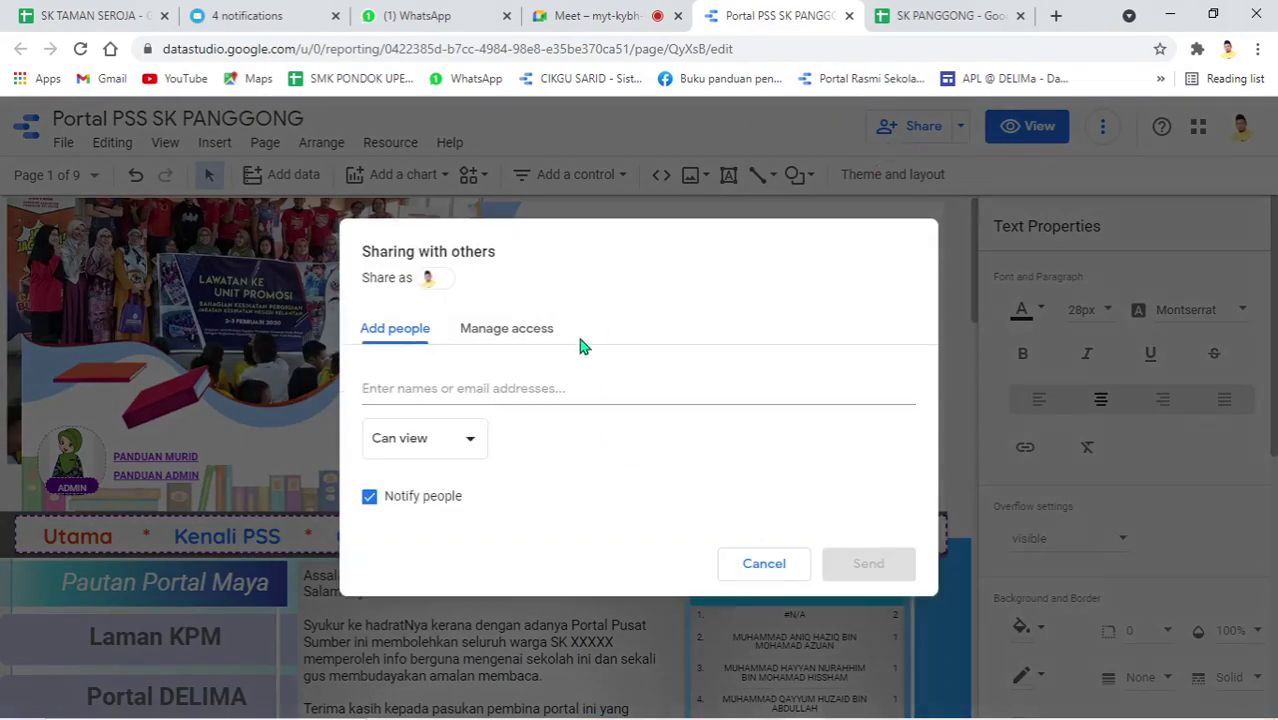
left_click(520, 331)
left_click(765, 341)
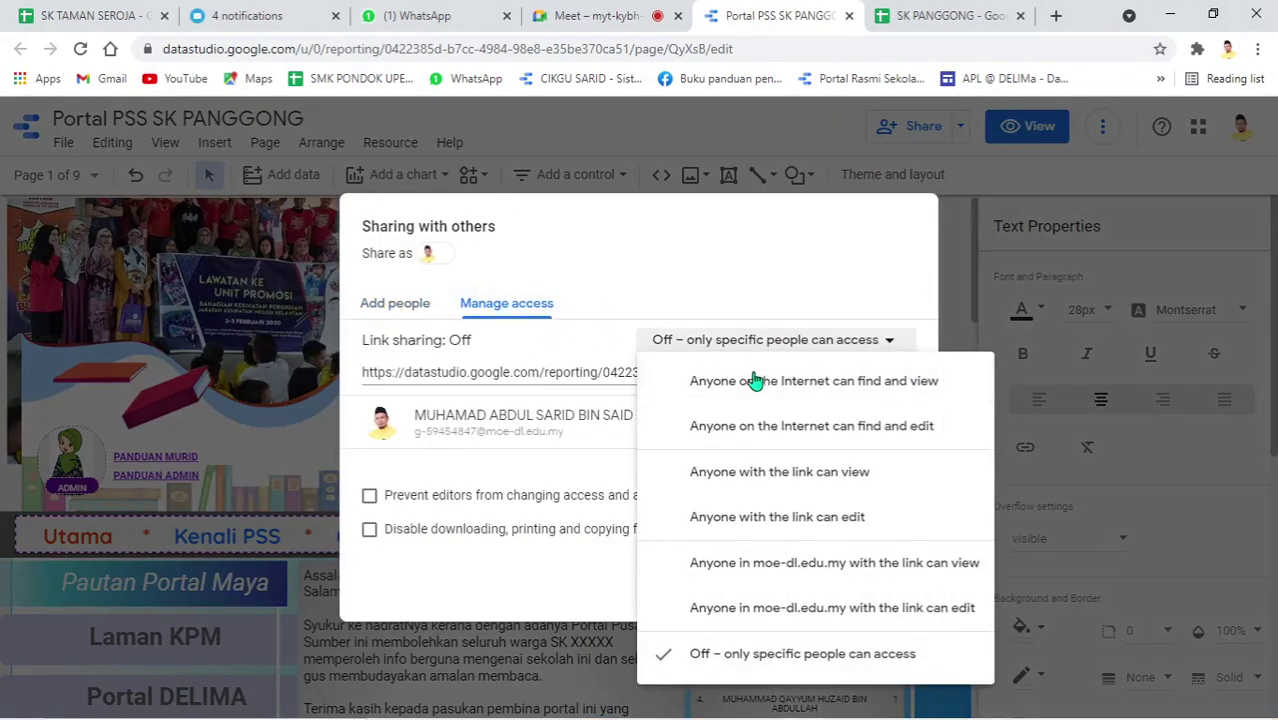
left_click(750, 381)
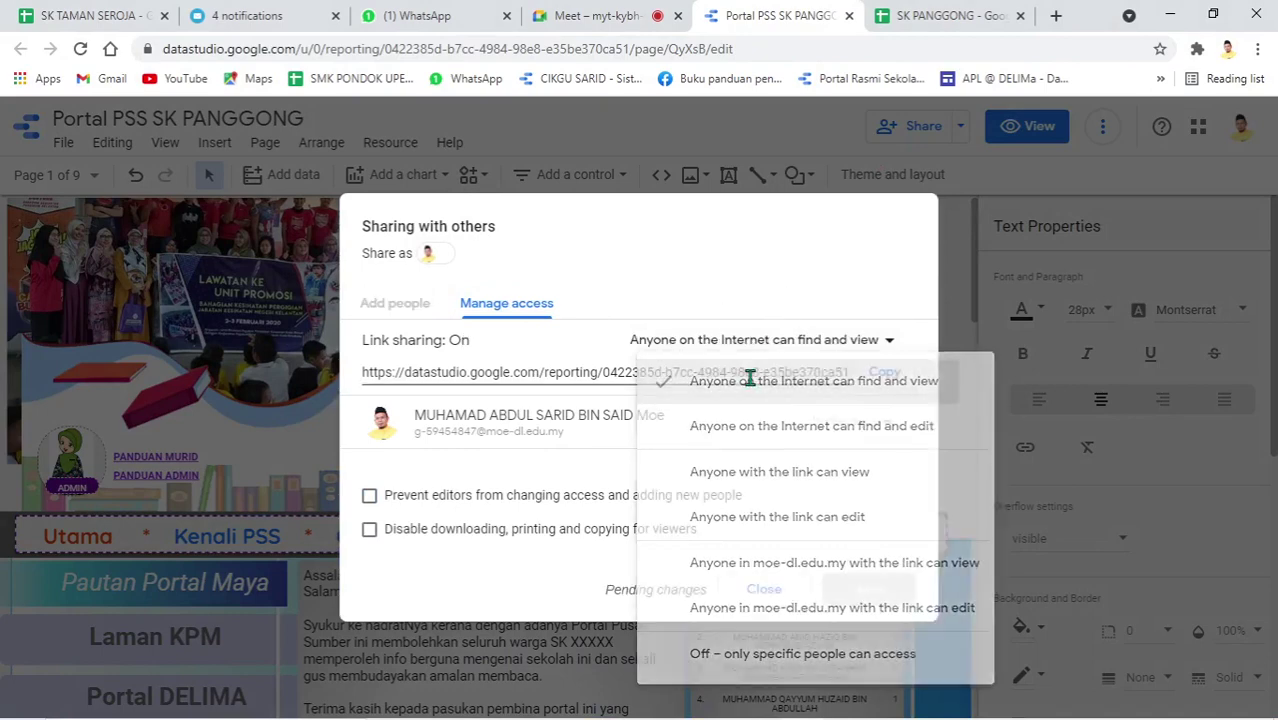
left_click(376, 533)
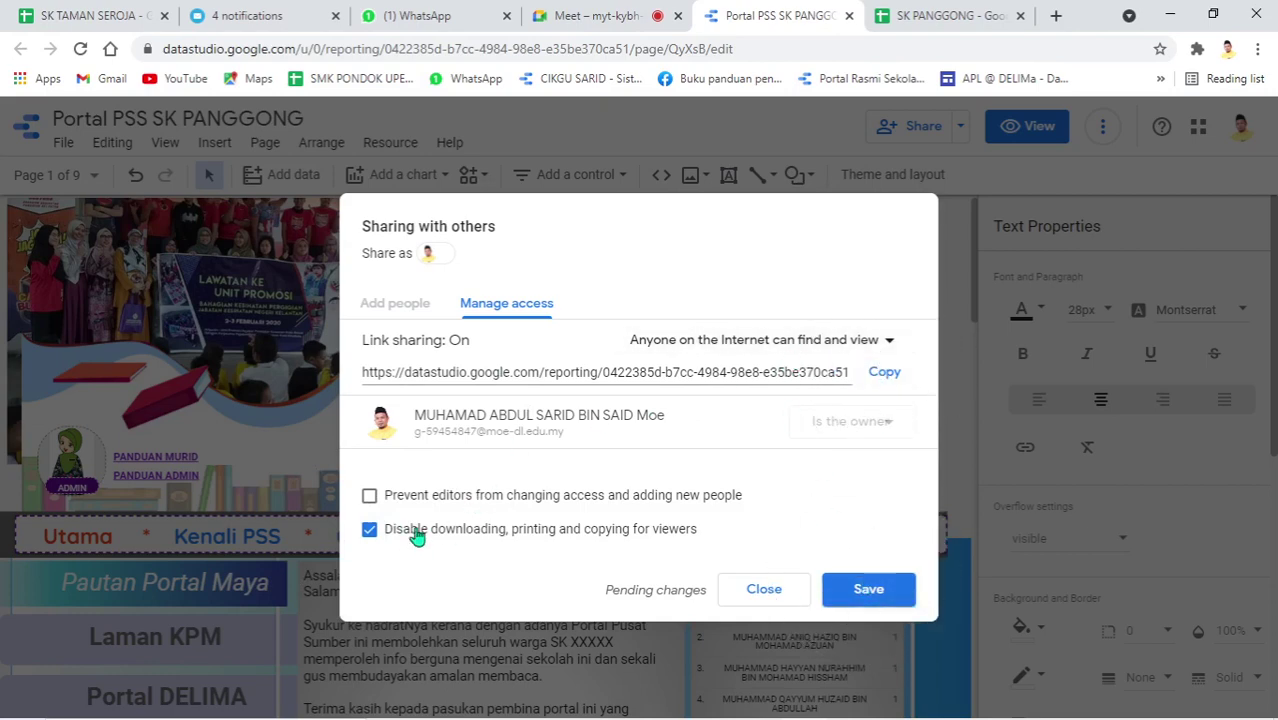
left_click(750, 341)
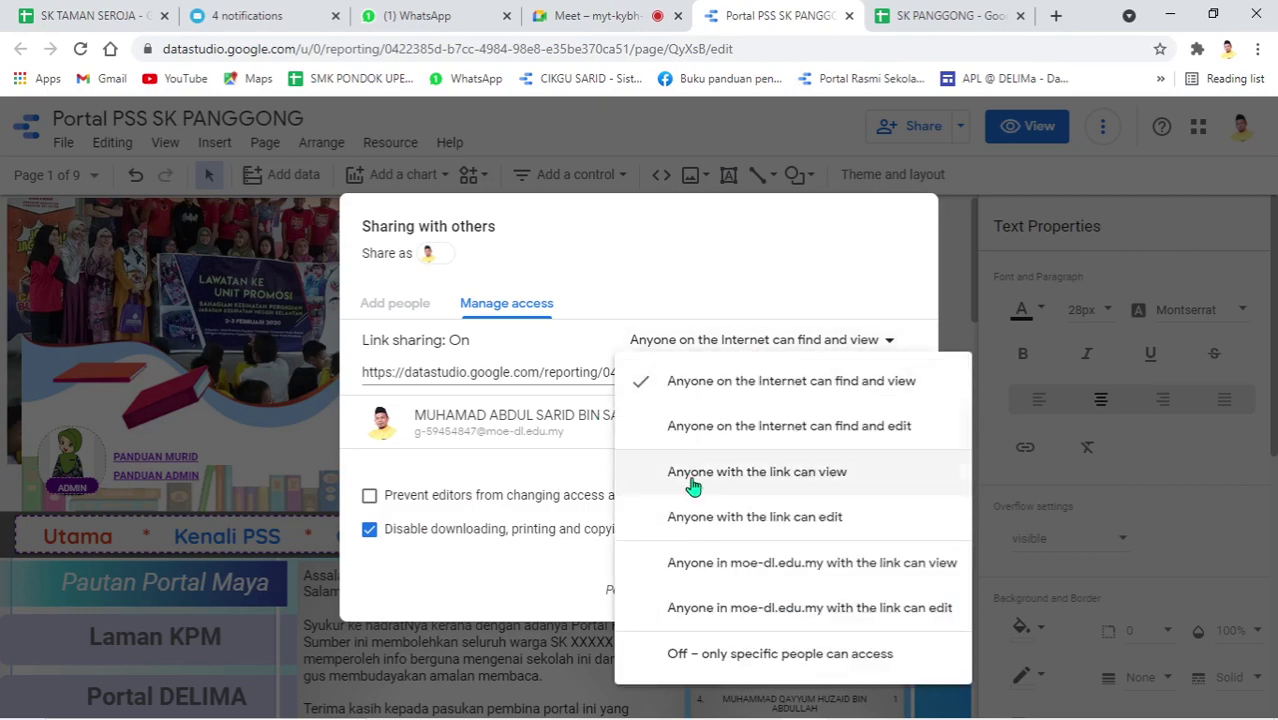
left_click(405, 538)
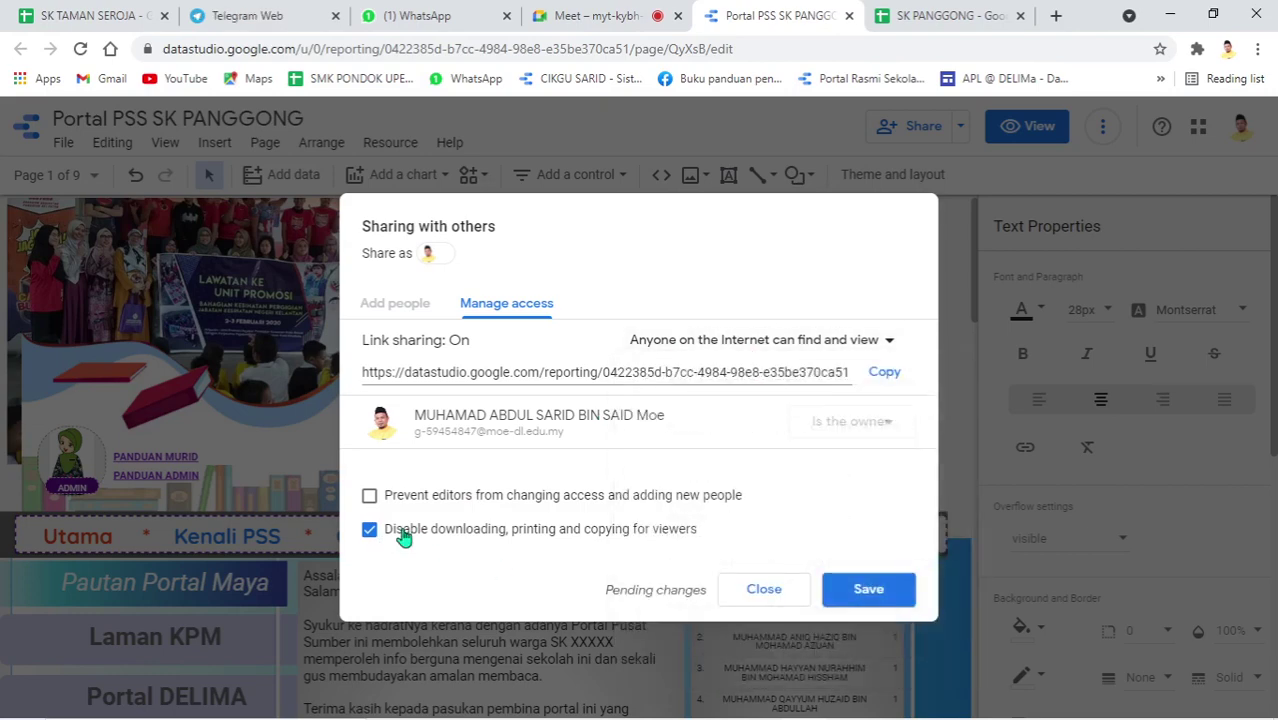
left_click(863, 589)
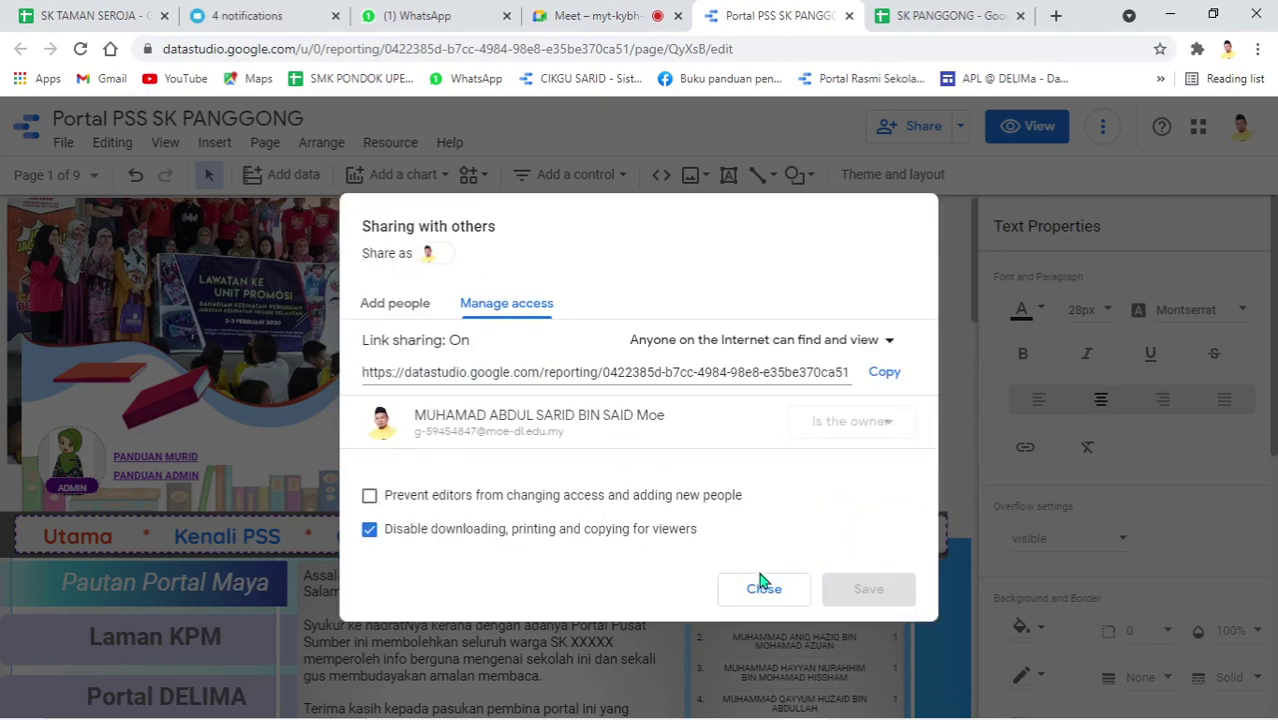
left_click(763, 590)
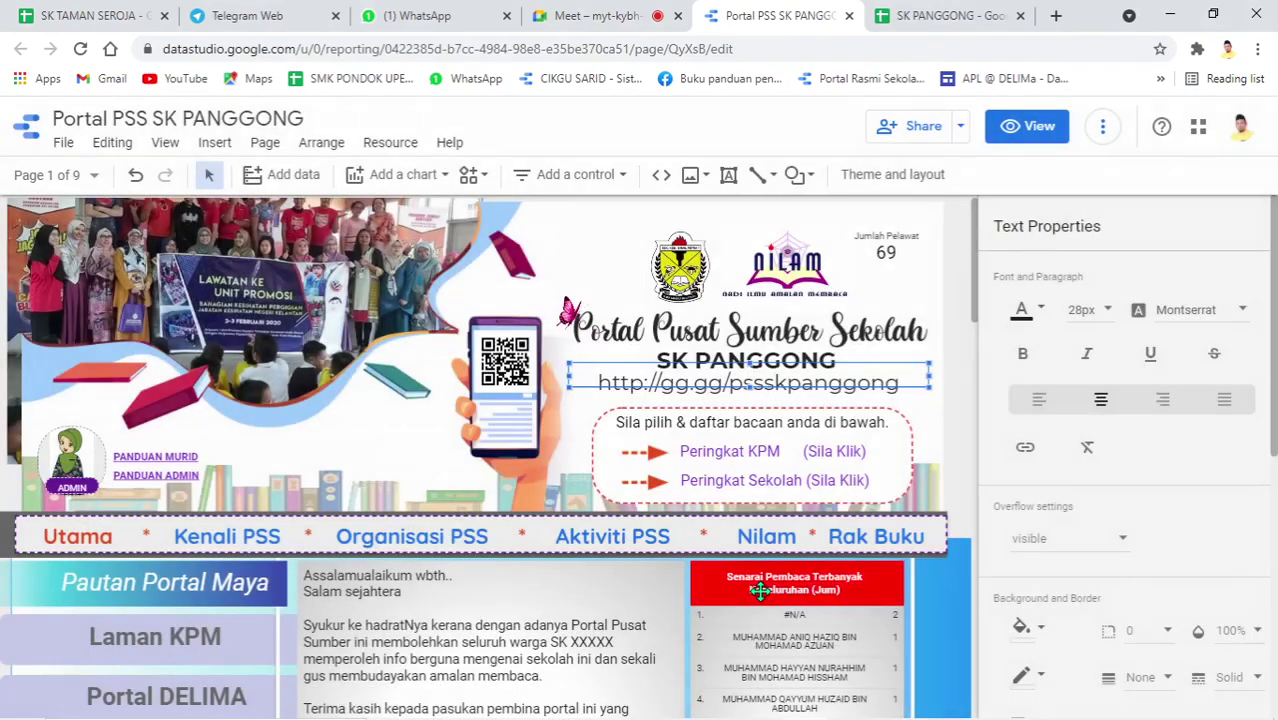
Test the ADMIN image's link in view mode, and close the page it opens
left_click(70, 452)
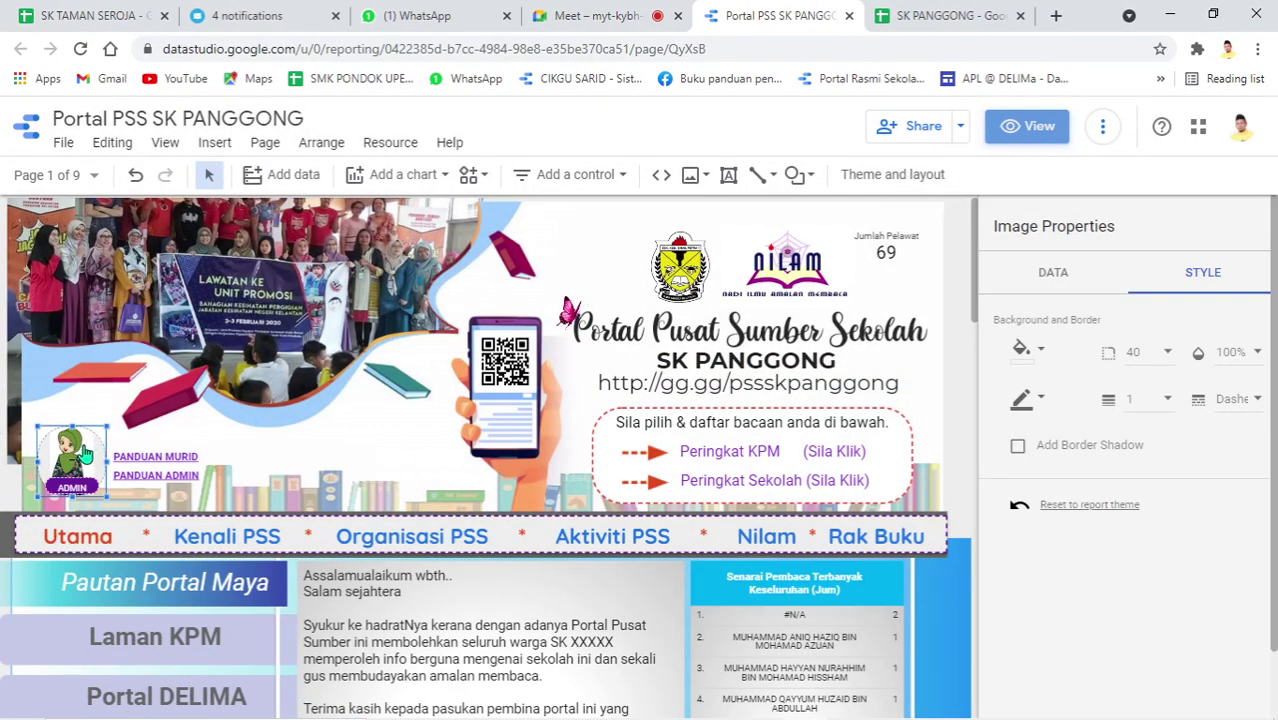
left_click(1020, 136)
left_click(120, 415)
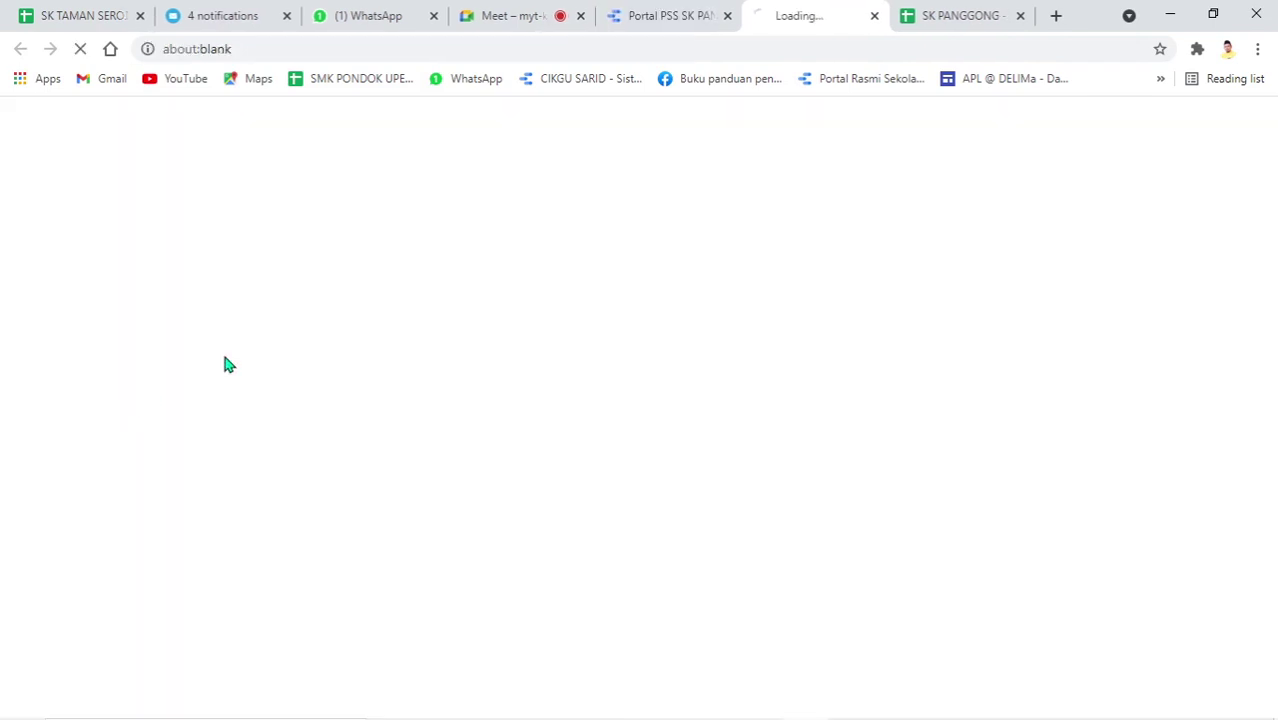
left_click(874, 15)
Copy the web address of the SK PANGGONG spreadsheet and return to the report
left_click(828, 23)
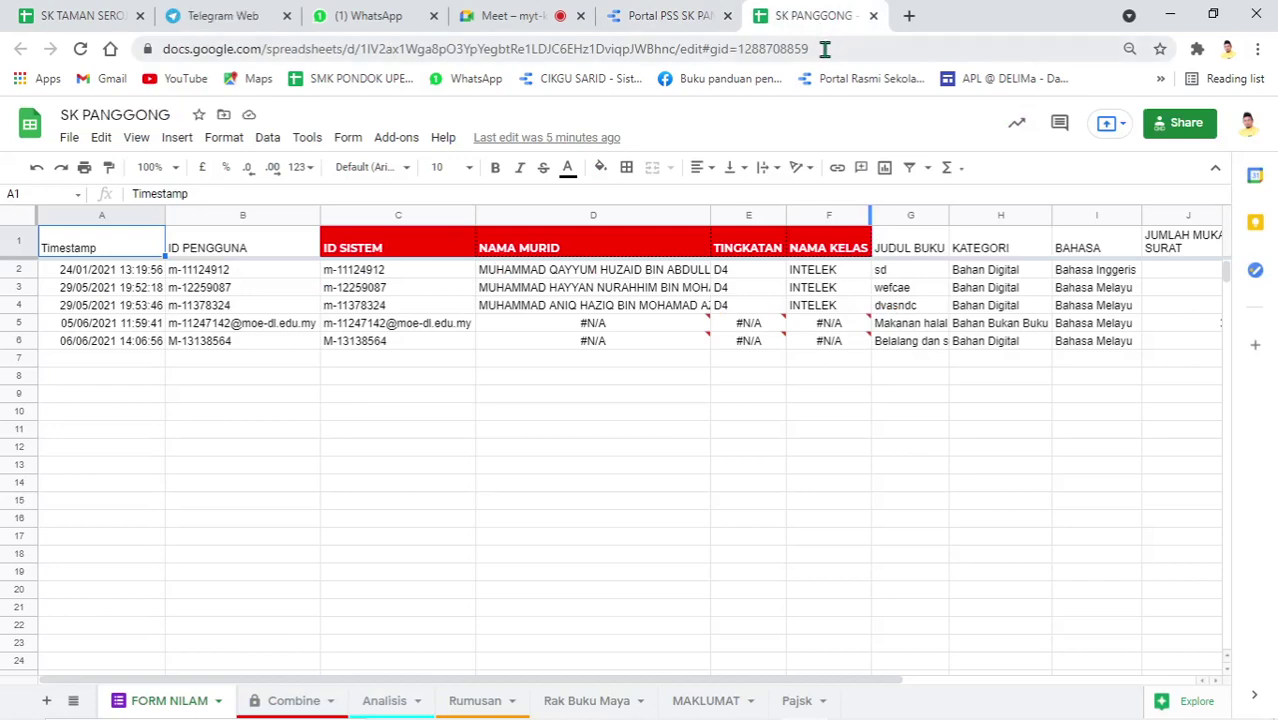
left_click(824, 49)
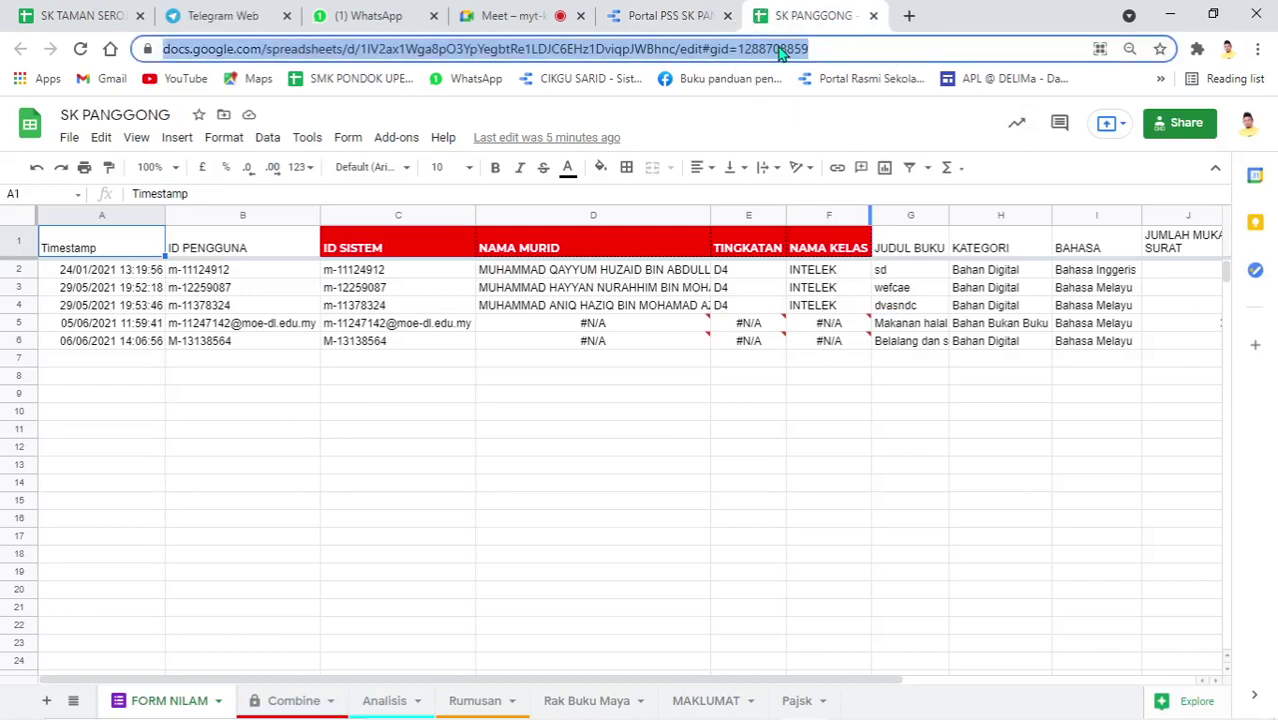
right_click(780, 52)
left_click(827, 148)
key("ctrl+shift+Tab")
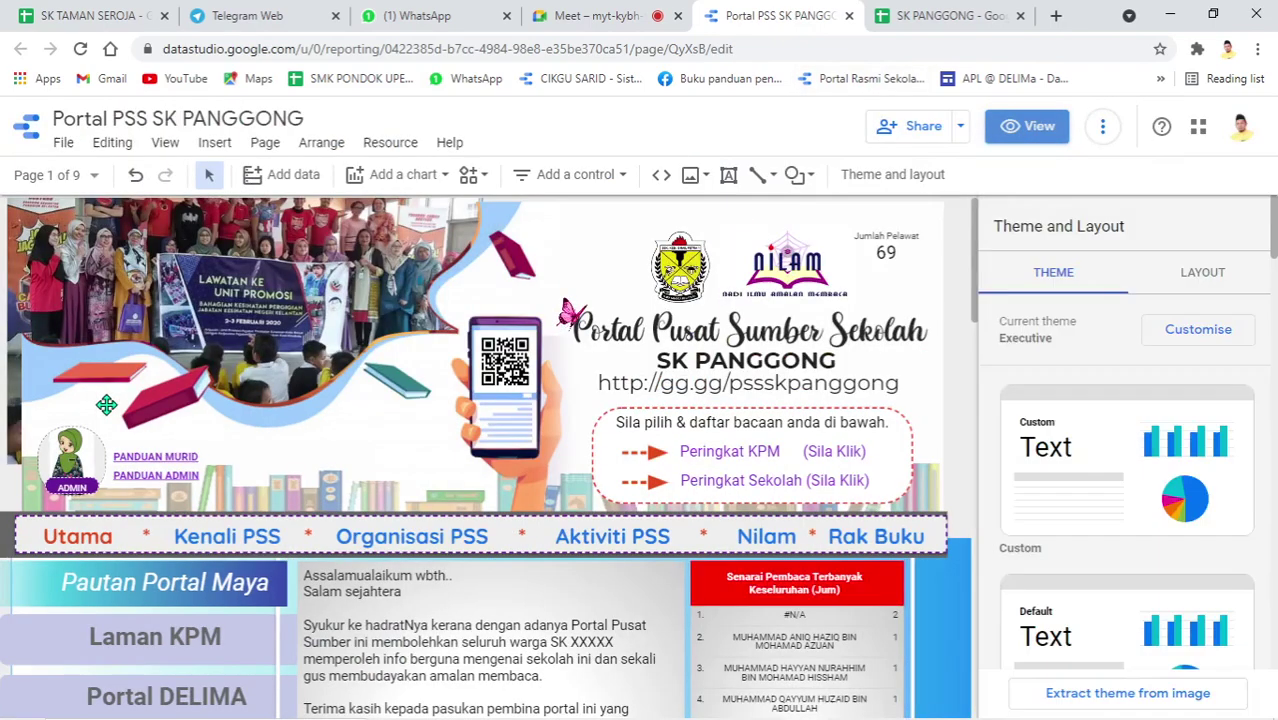
Replace the ADMIN image's link URL with the copied SK PANGGONG spreadsheet address
left_click(66, 452)
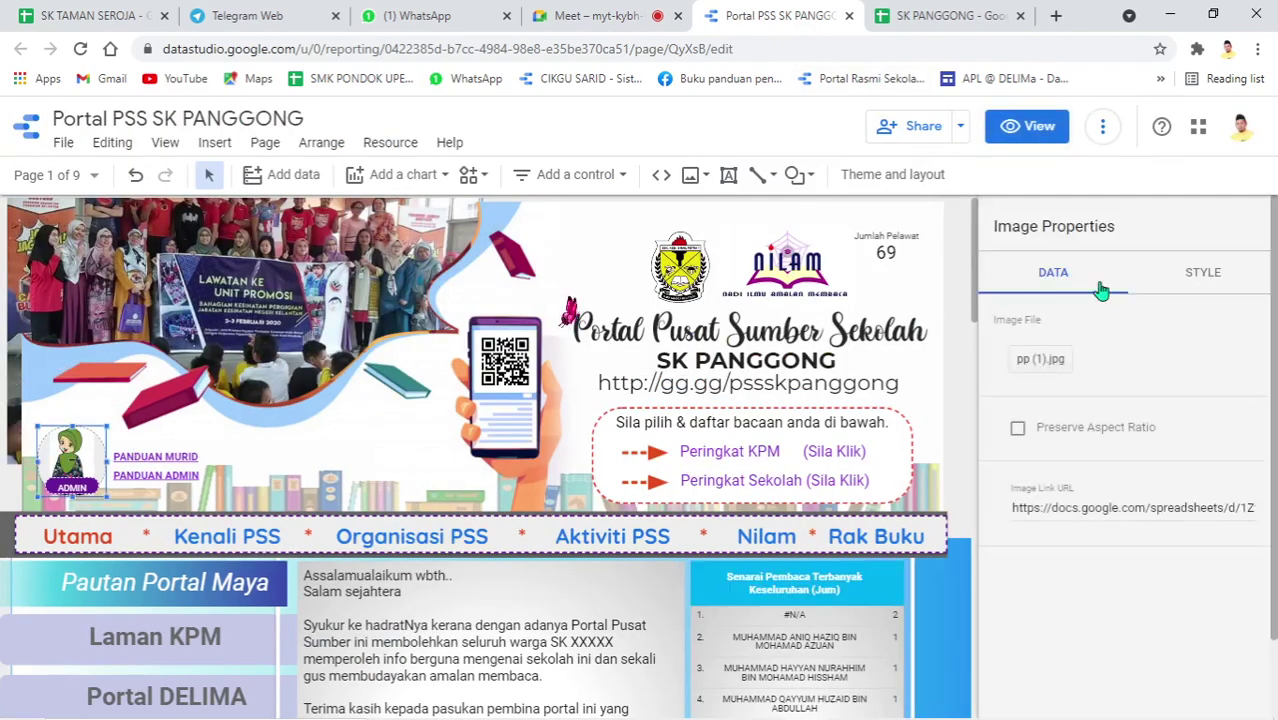
triple_click(1062, 508)
right_click(1062, 508)
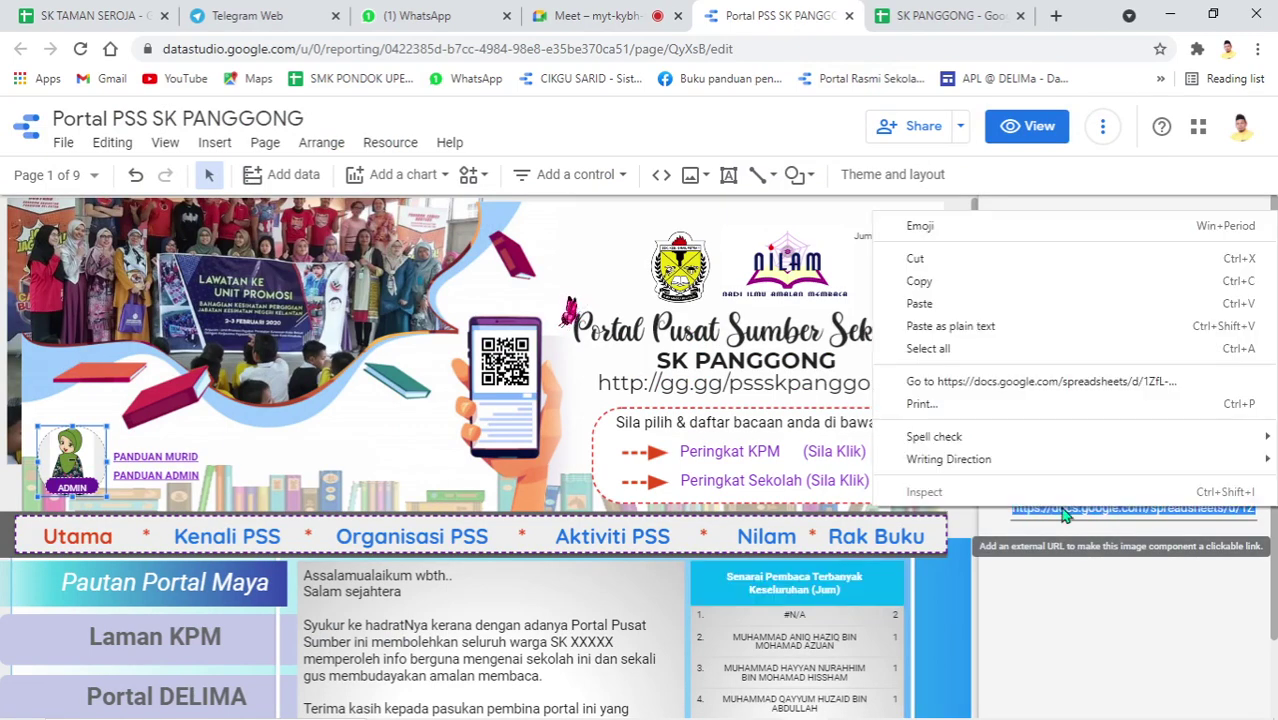
left_click(970, 305)
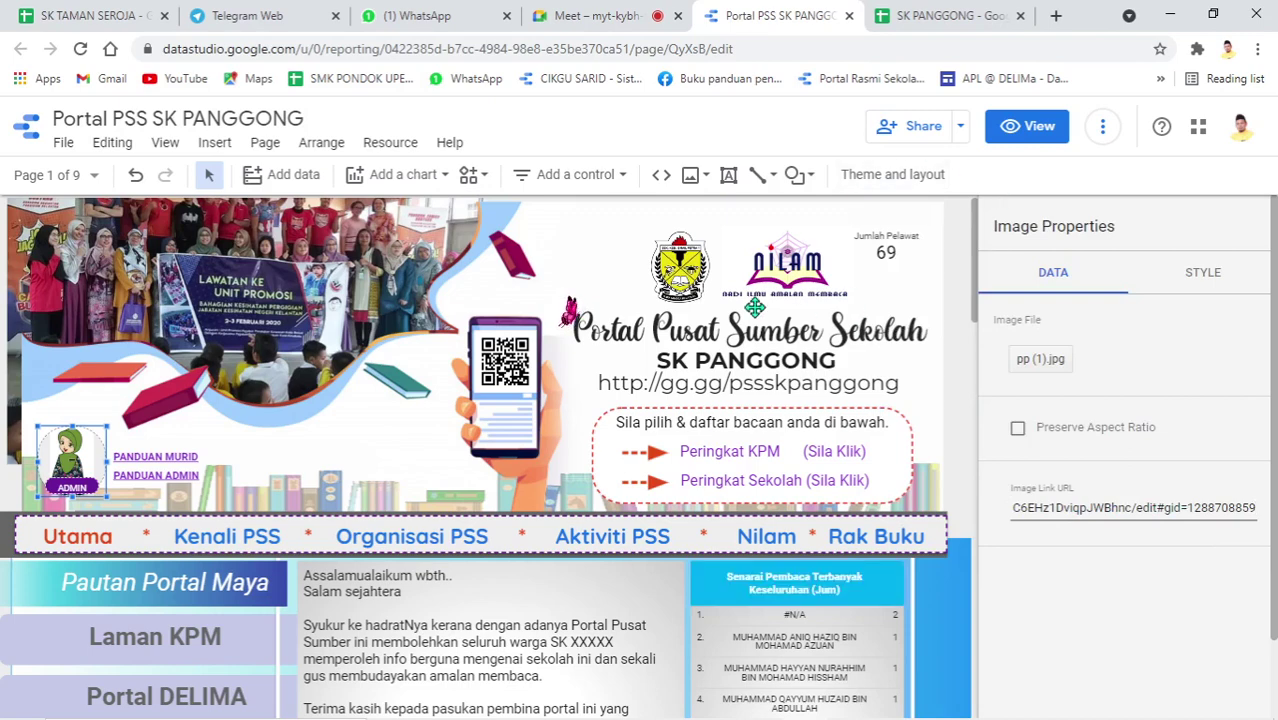
Delete the old QR code image on the phone illustration and open the gg.gg URL shortener in a new browser tab
left_click(506, 374)
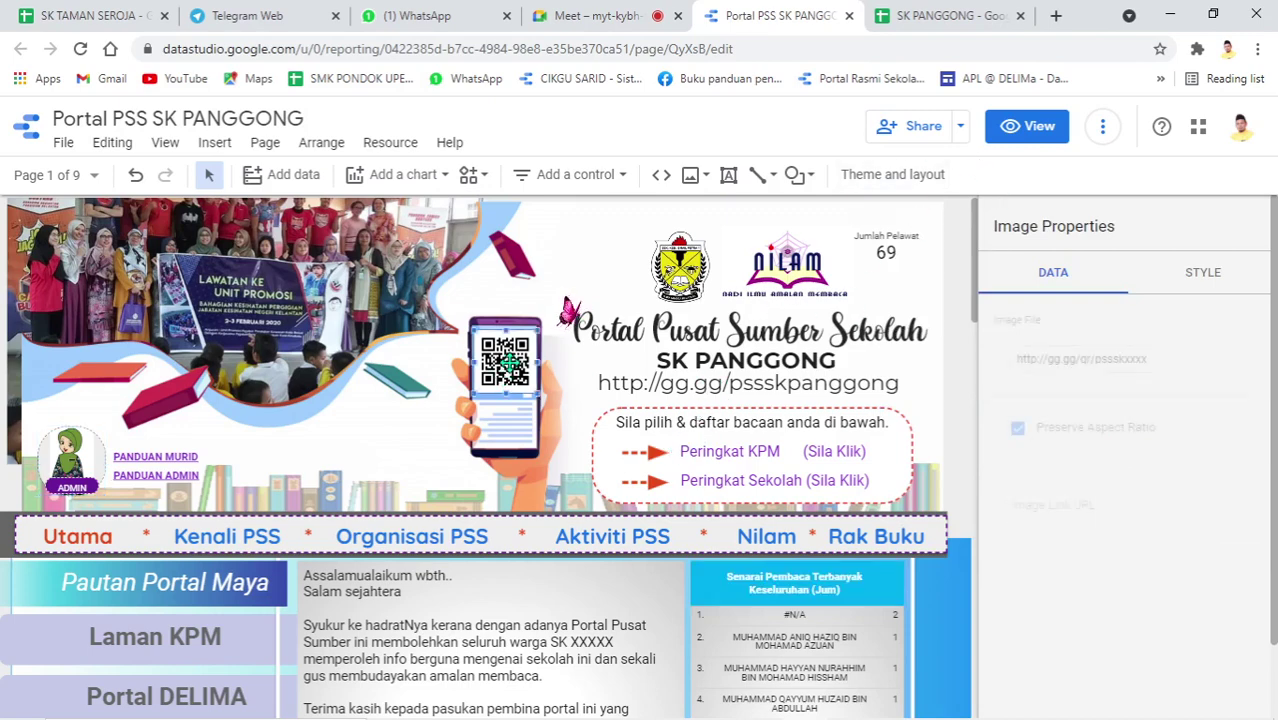
key("Delete")
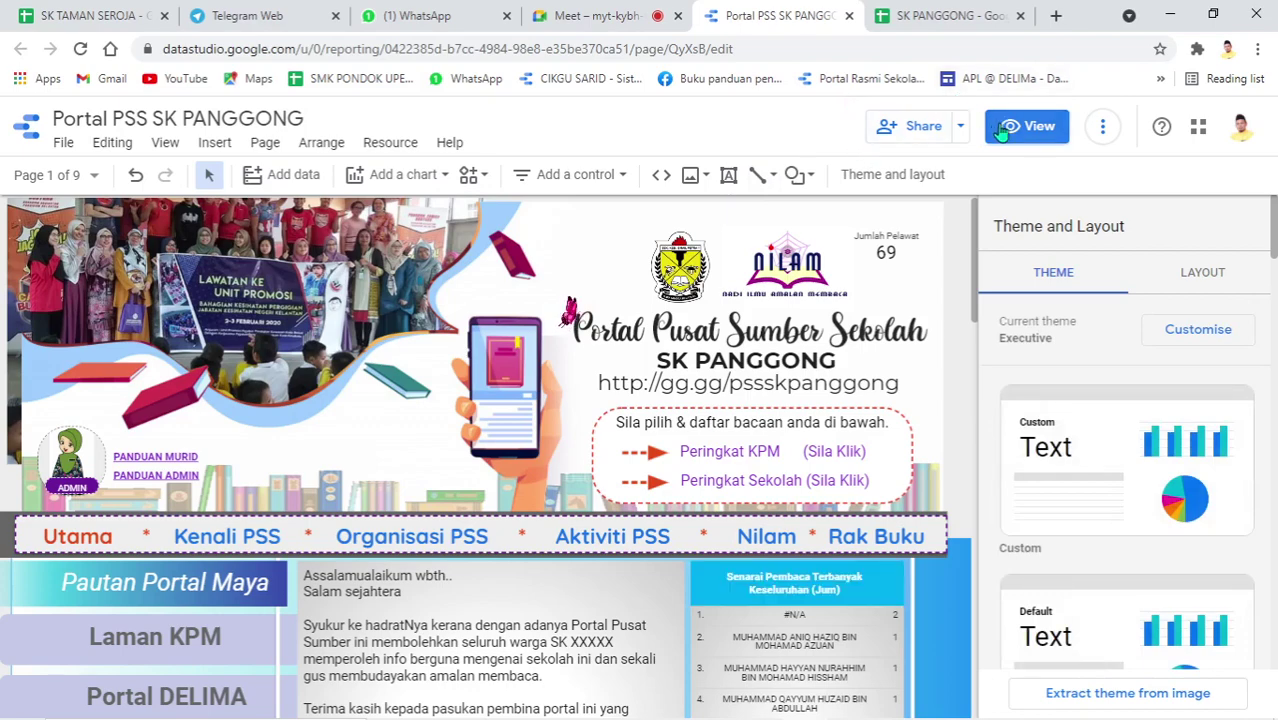
left_click(1055, 16)
type("gg.gg")
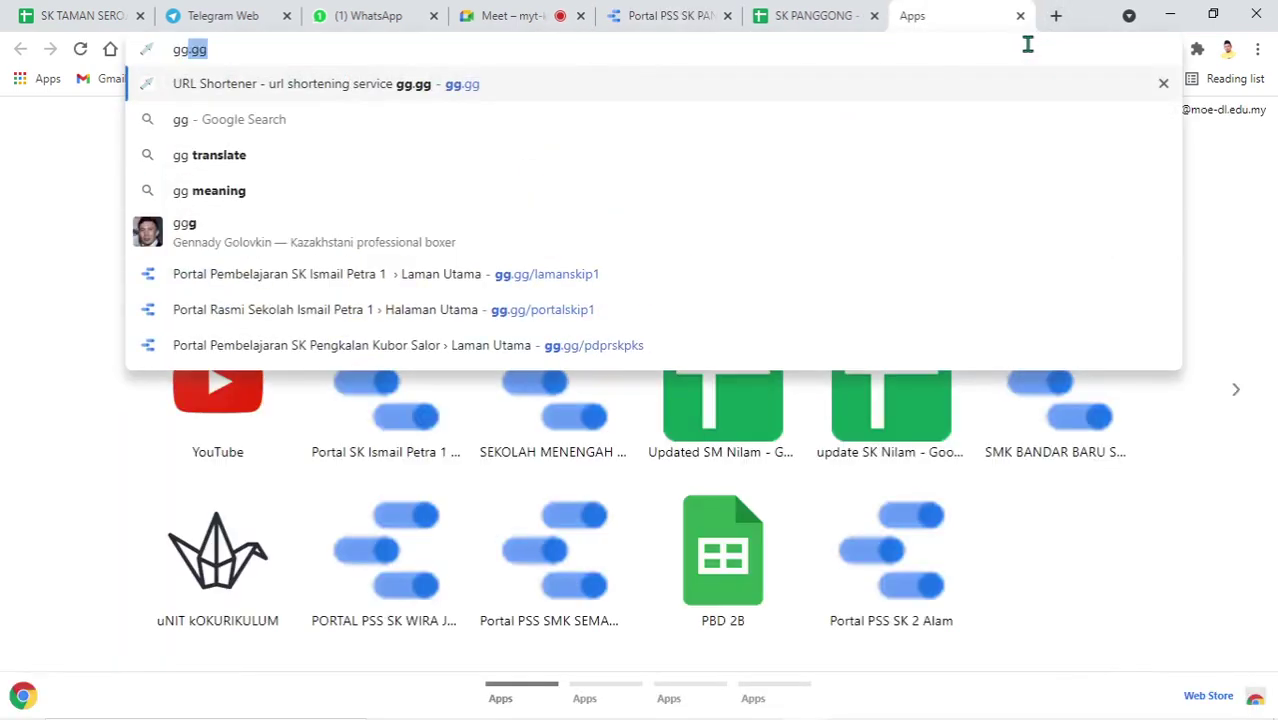
key("Return")
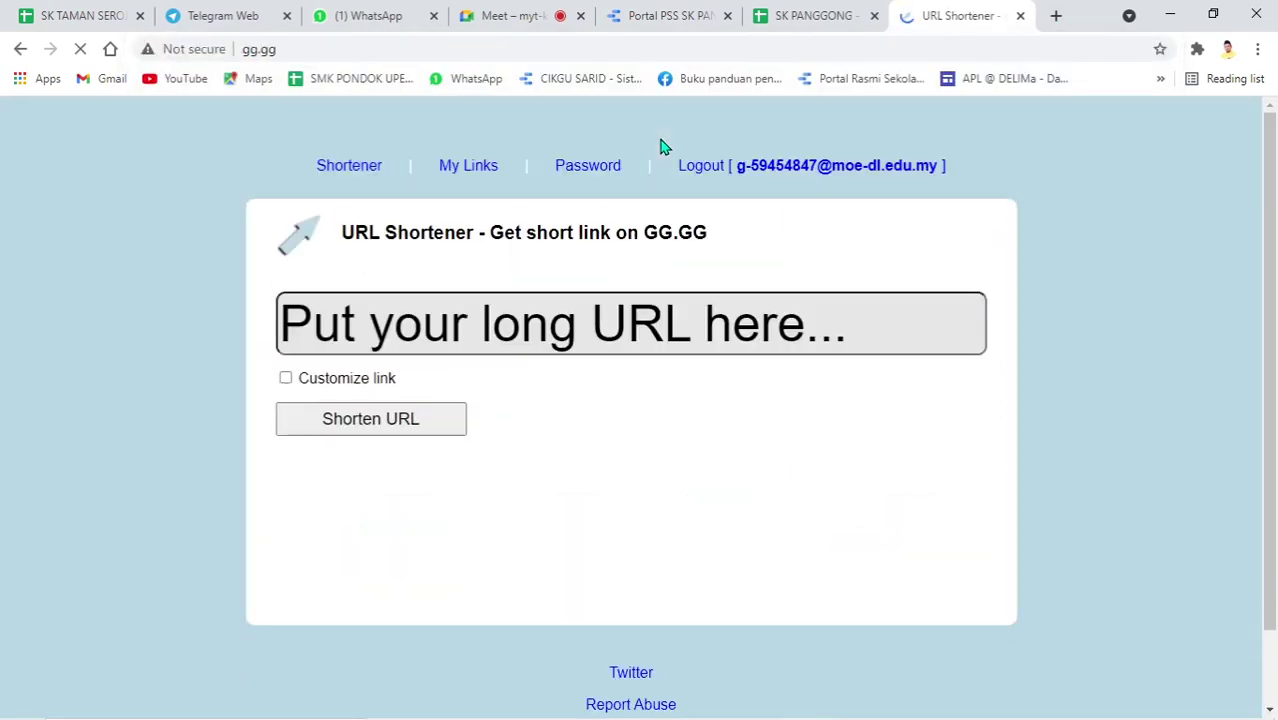
Copy the Portal PSS SK PANGGONG report's link from its sharing settings
left_click(655, 14)
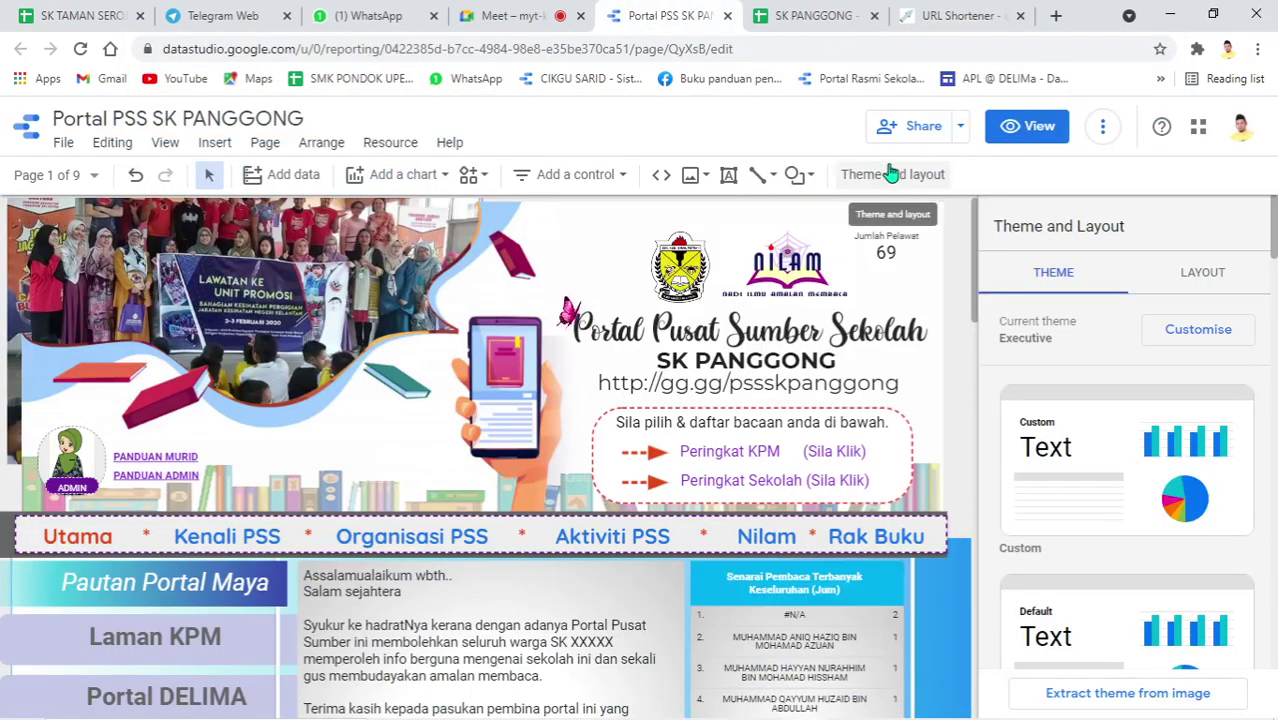
left_click(911, 133)
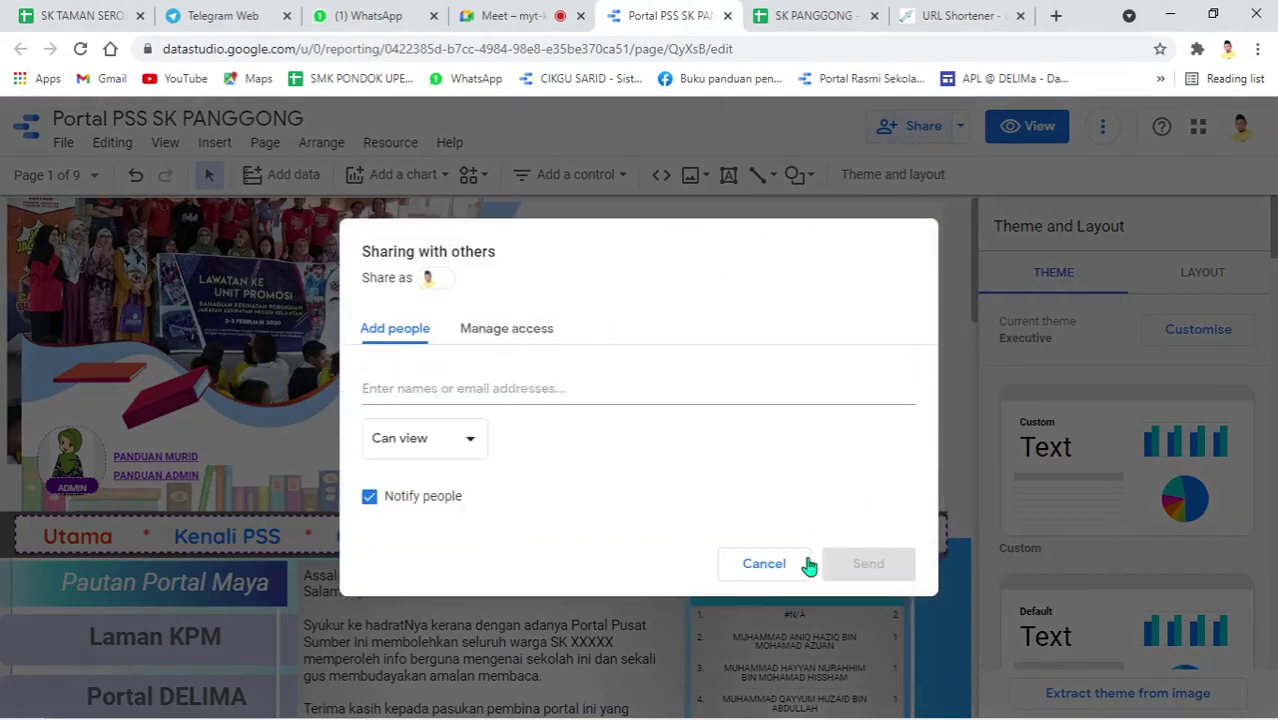
left_click(807, 564)
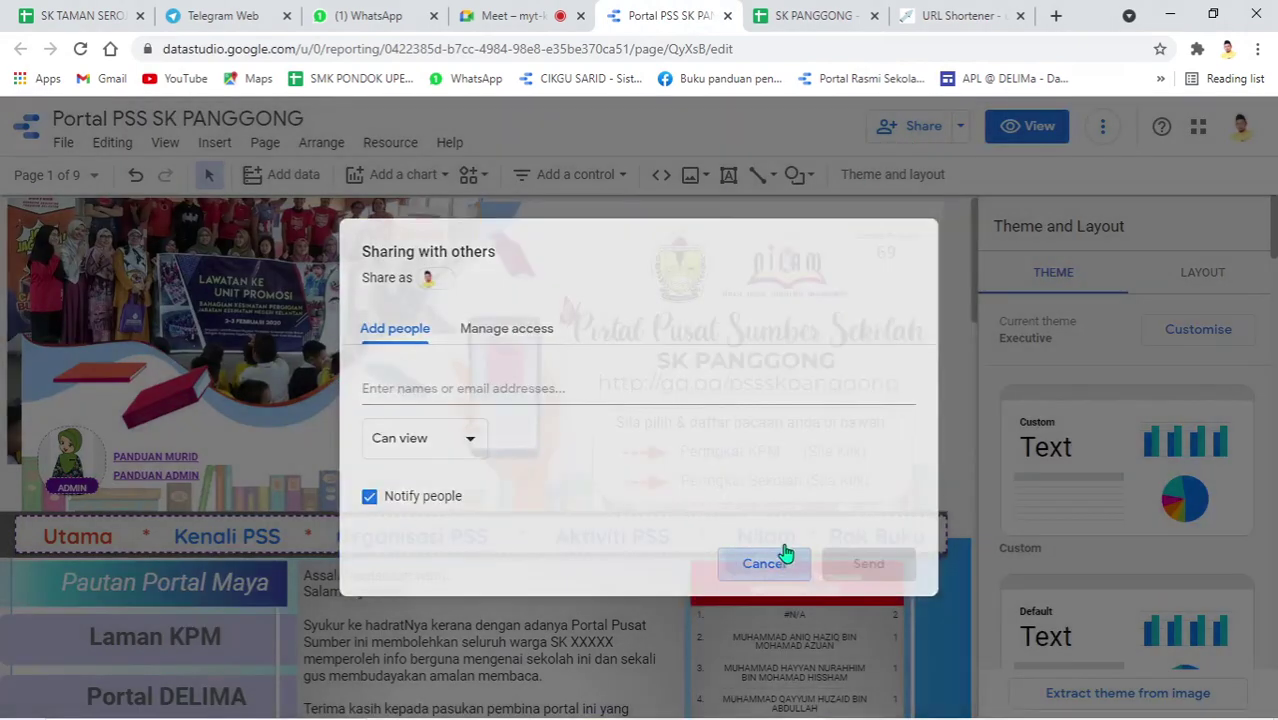
left_click(912, 136)
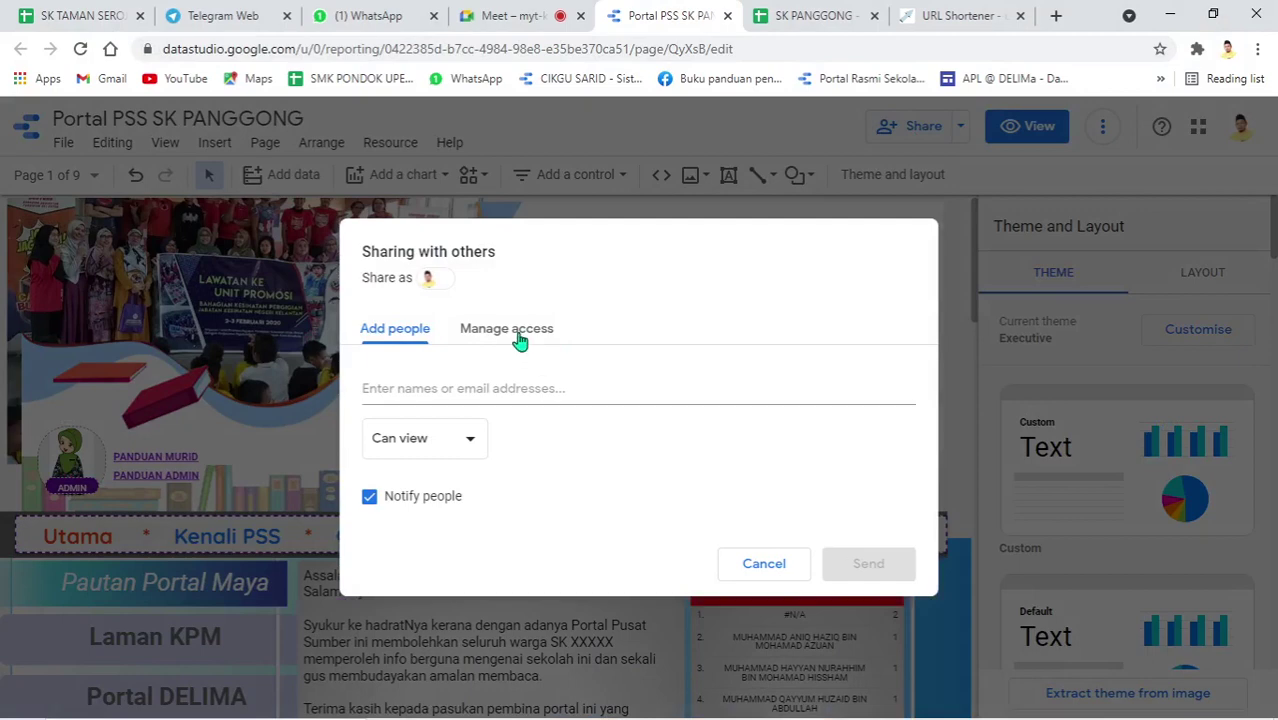
left_click(519, 335)
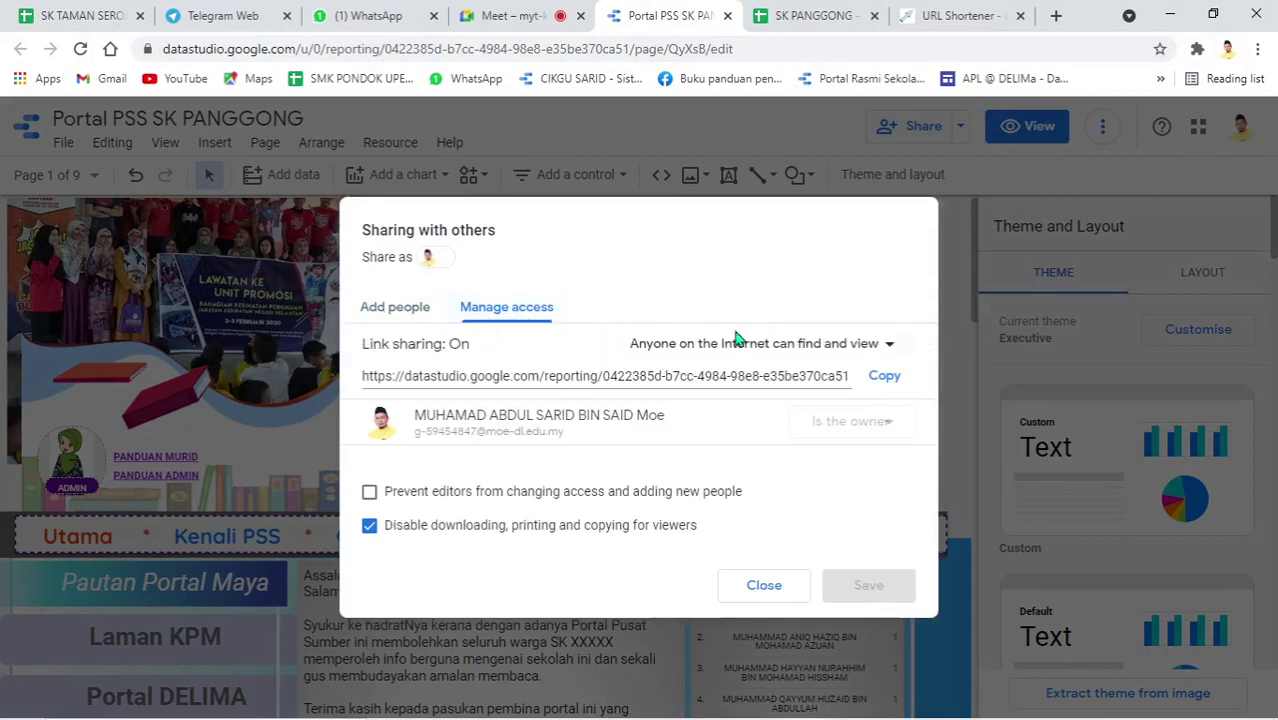
left_click(886, 380)
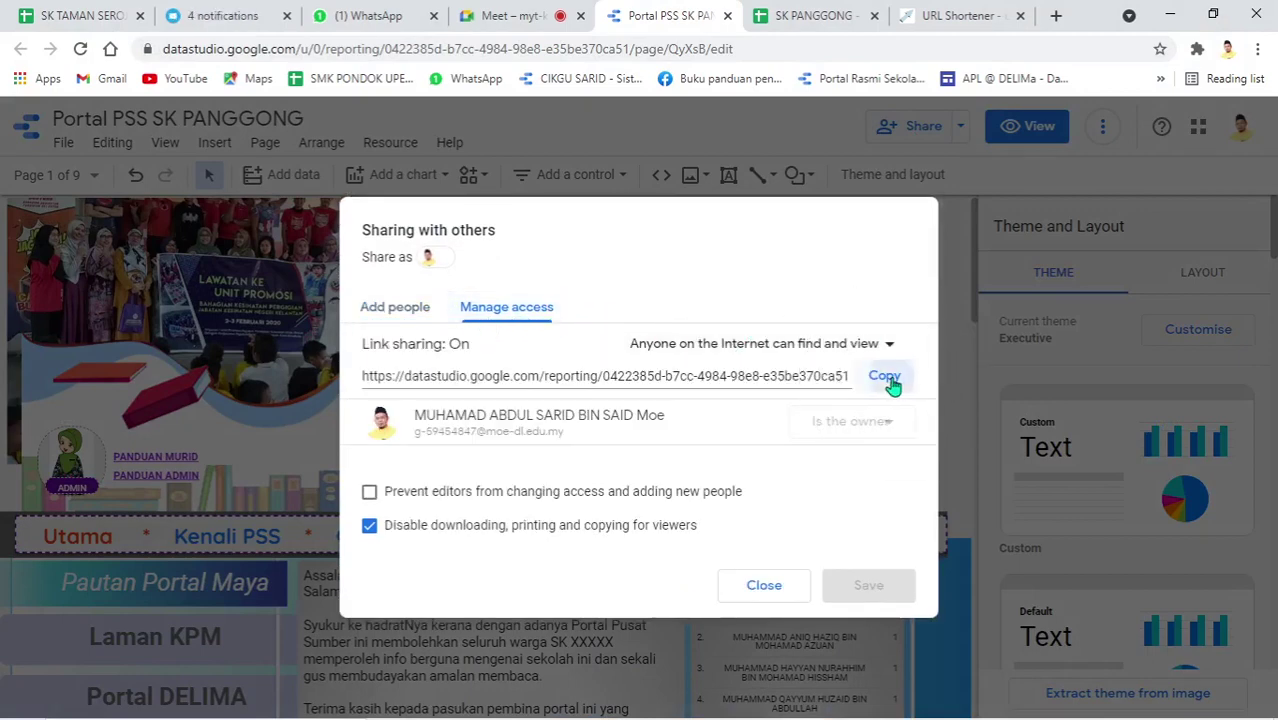
left_click(764, 586)
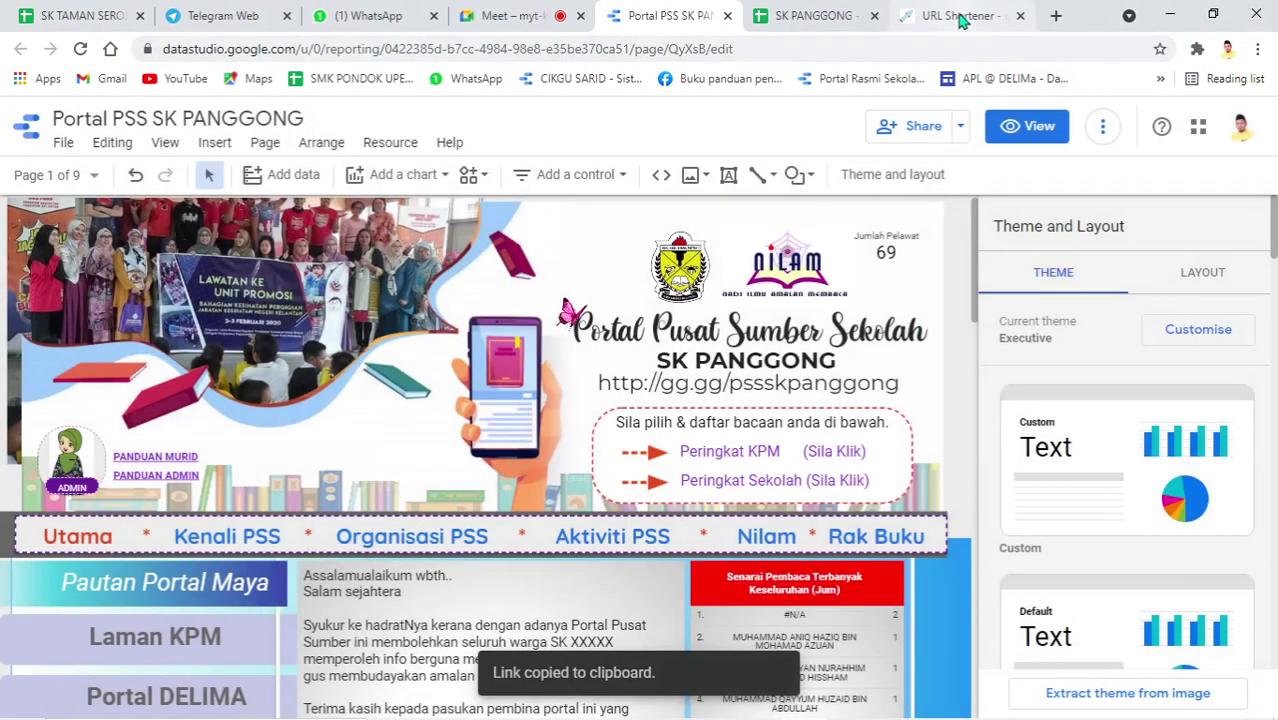
Enter the copied report link as the long URL in the gg.gg shortener and enable the Customize link option
left_click(952, 20)
right_click(341, 318)
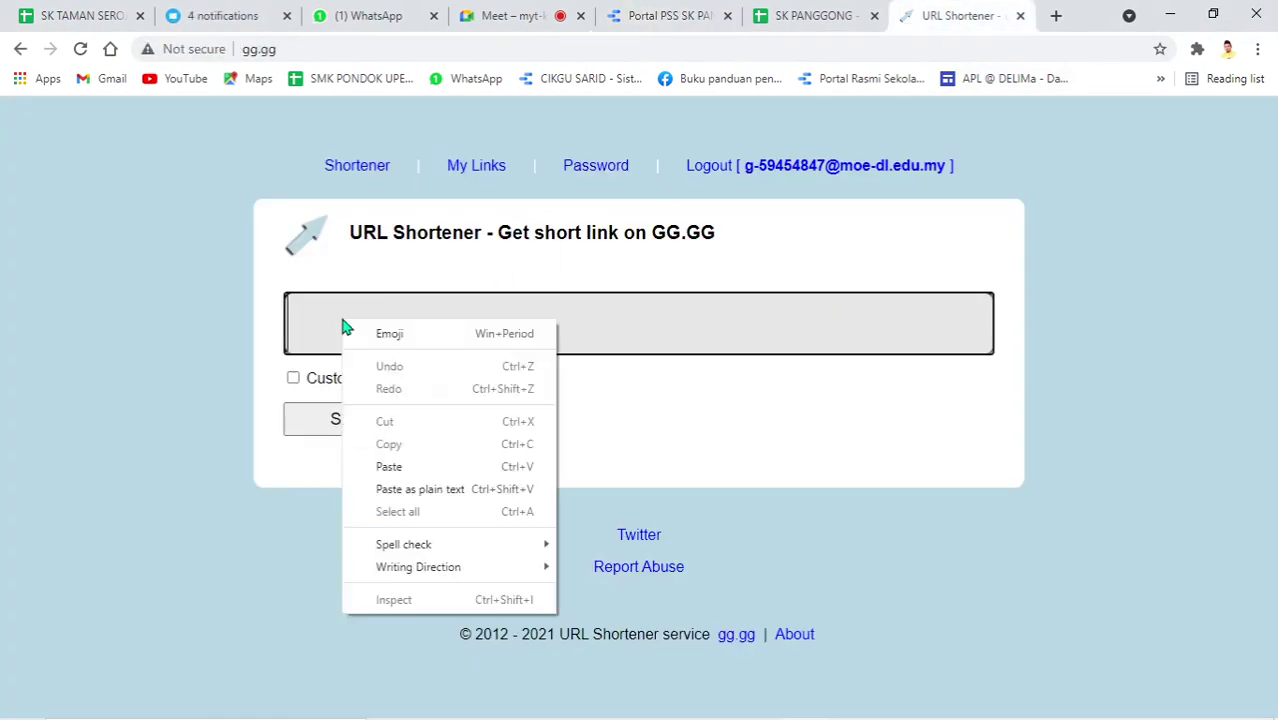
left_click(402, 465)
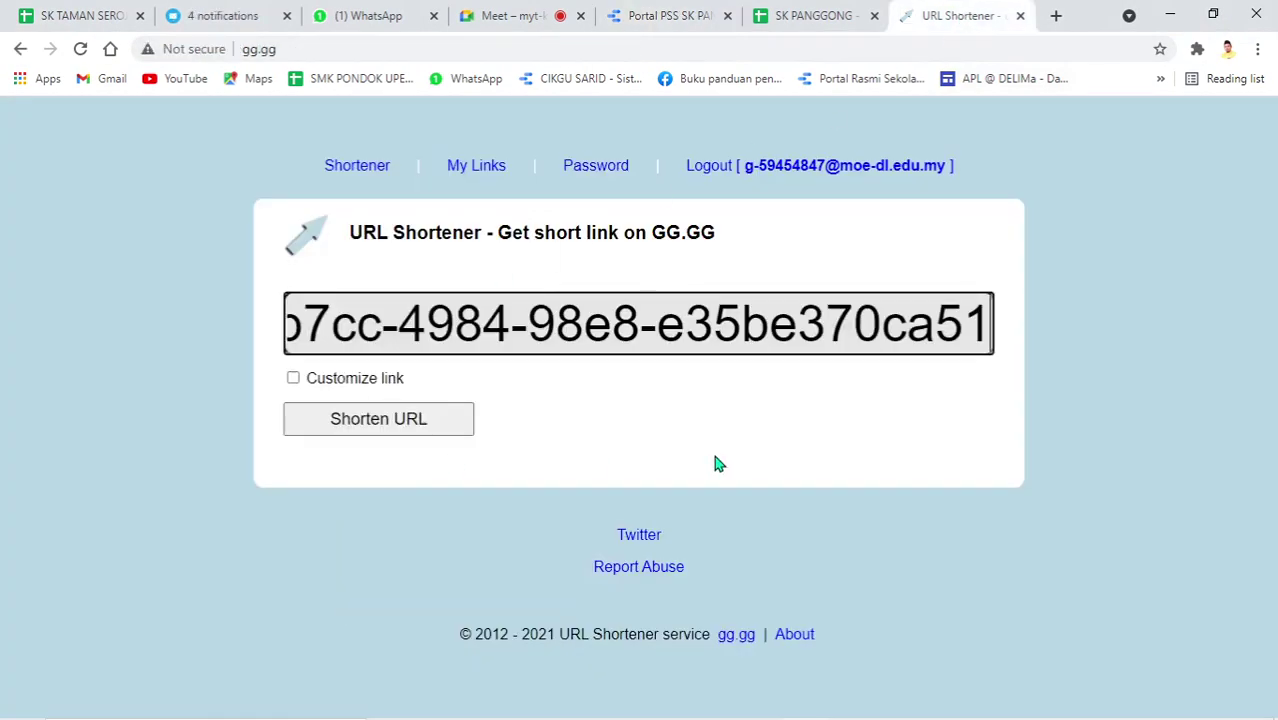
left_click(293, 379)
Copy the ending pssskpanggong from the link text under the school name in the report
left_click(818, 18)
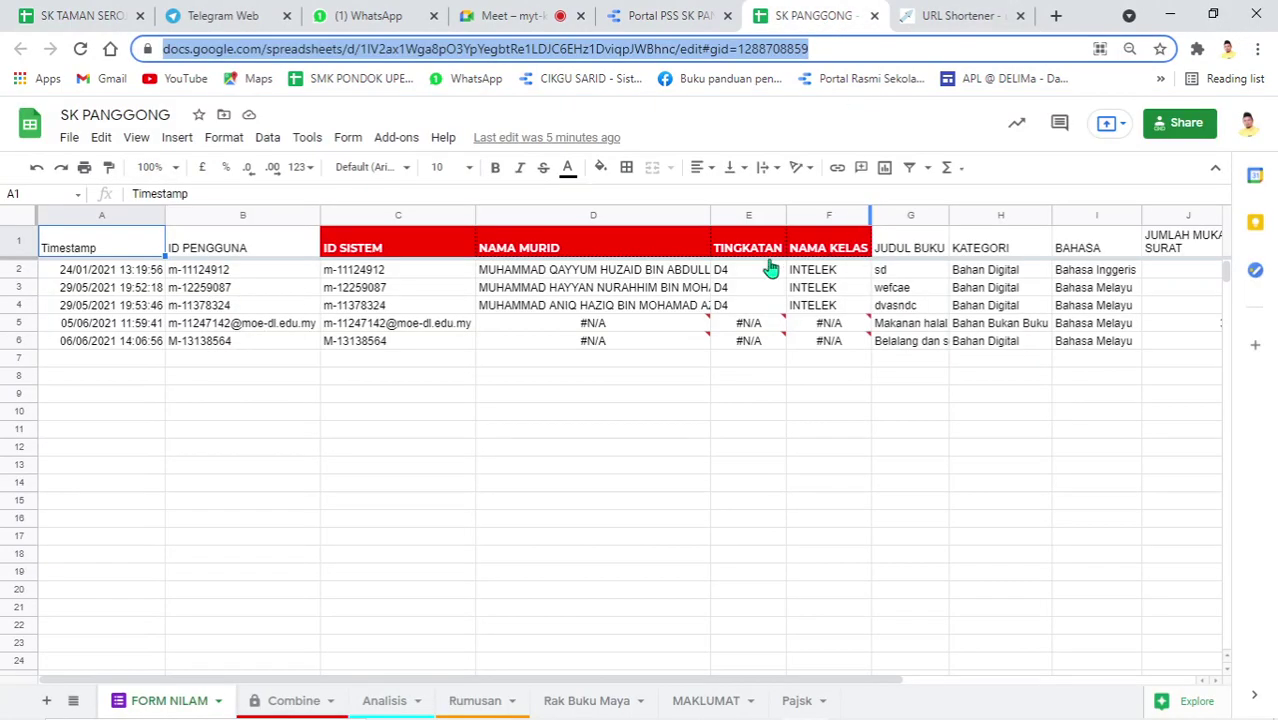
left_click(731, 10)
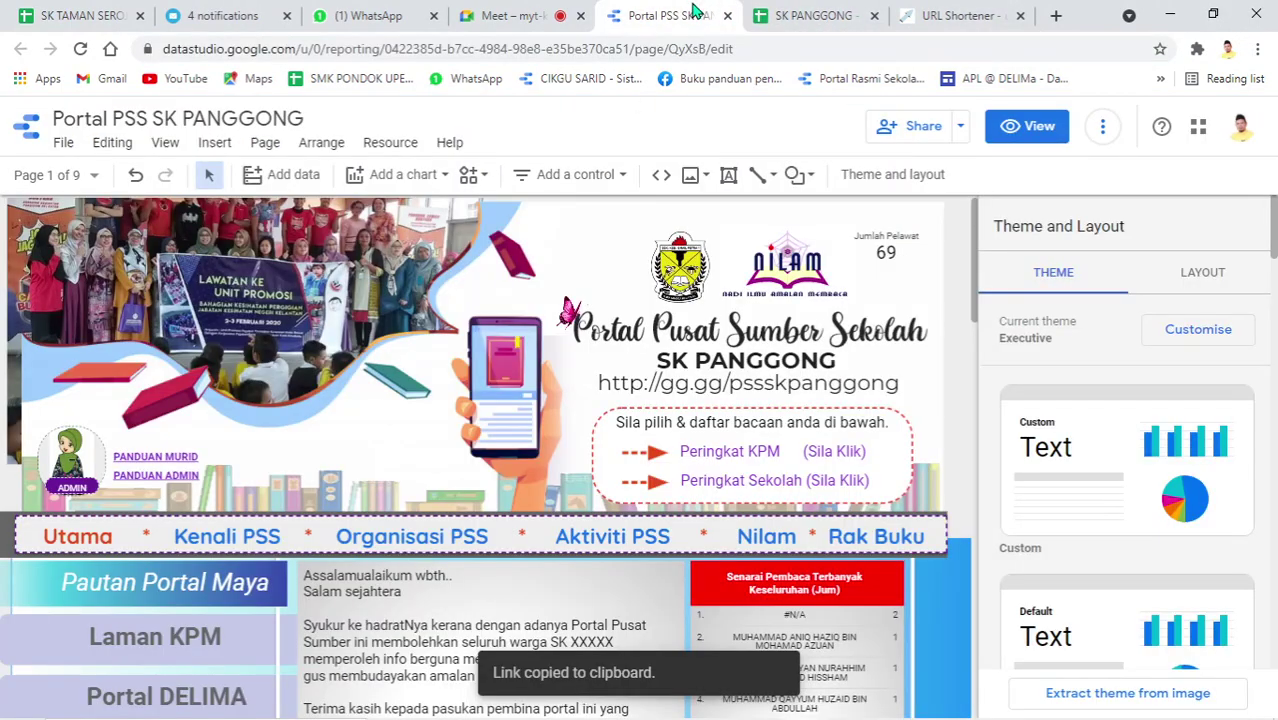
left_click(899, 384)
left_click_drag(899, 384, 731, 385)
right_click(792, 384)
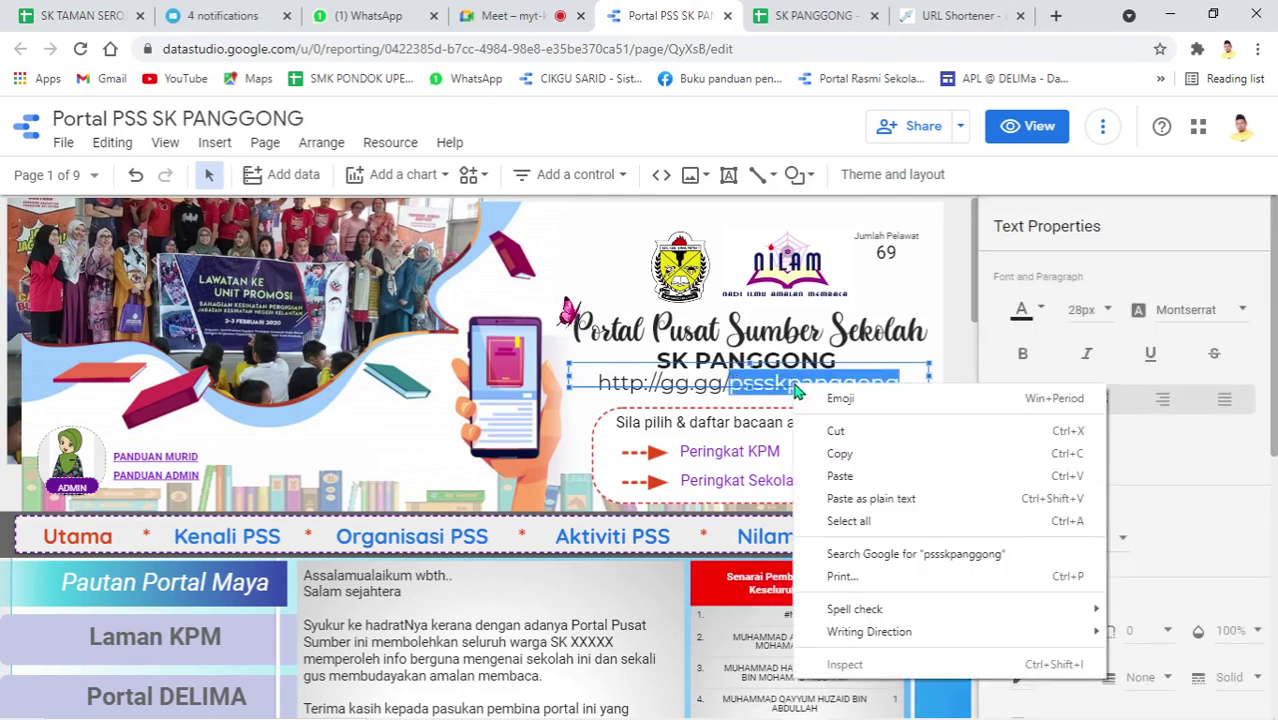
left_click(840, 456)
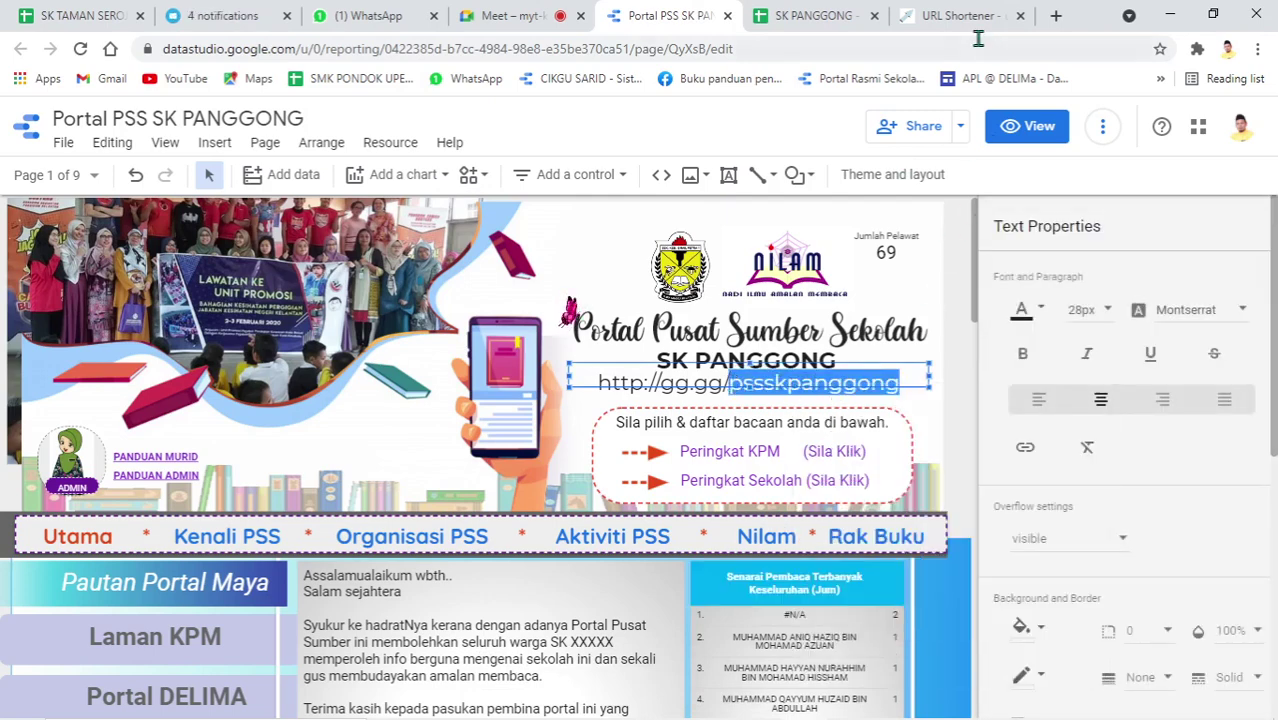
Set the custom gg.gg link ending to the copied pssskpanggong and shorten the URL
key("ctrl+7")
right_click(522, 378)
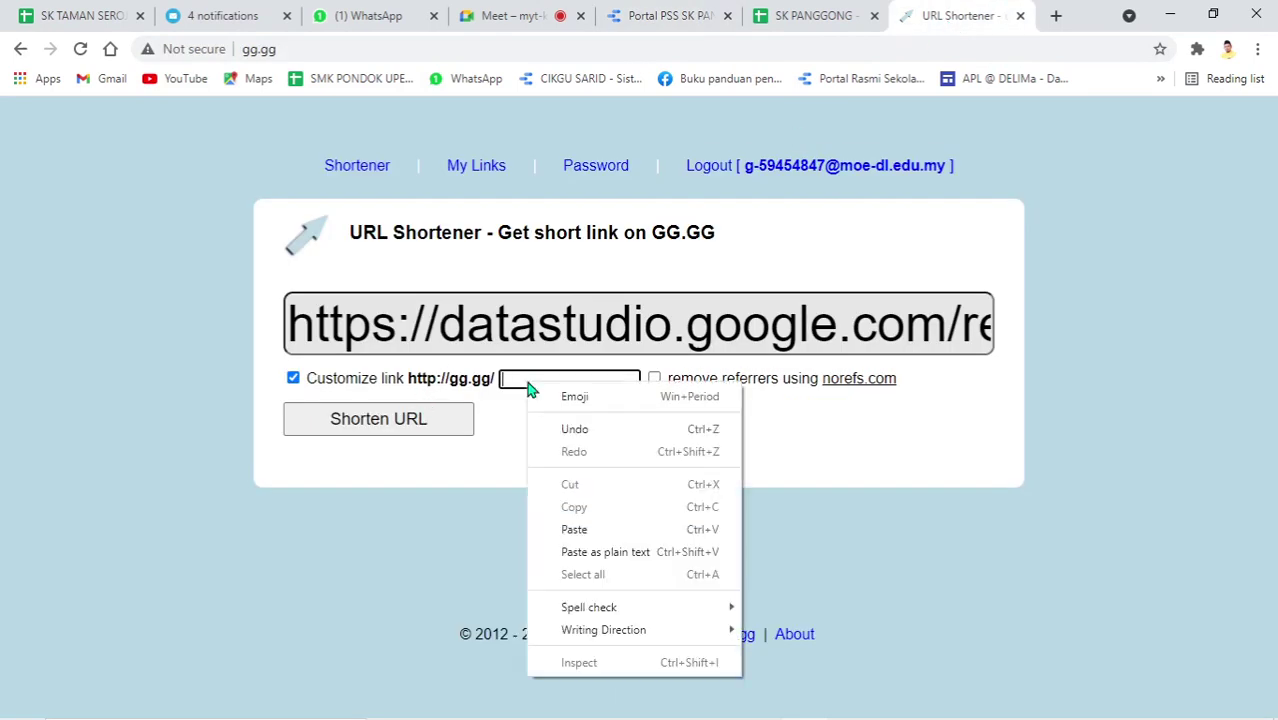
left_click(580, 528)
left_click(371, 433)
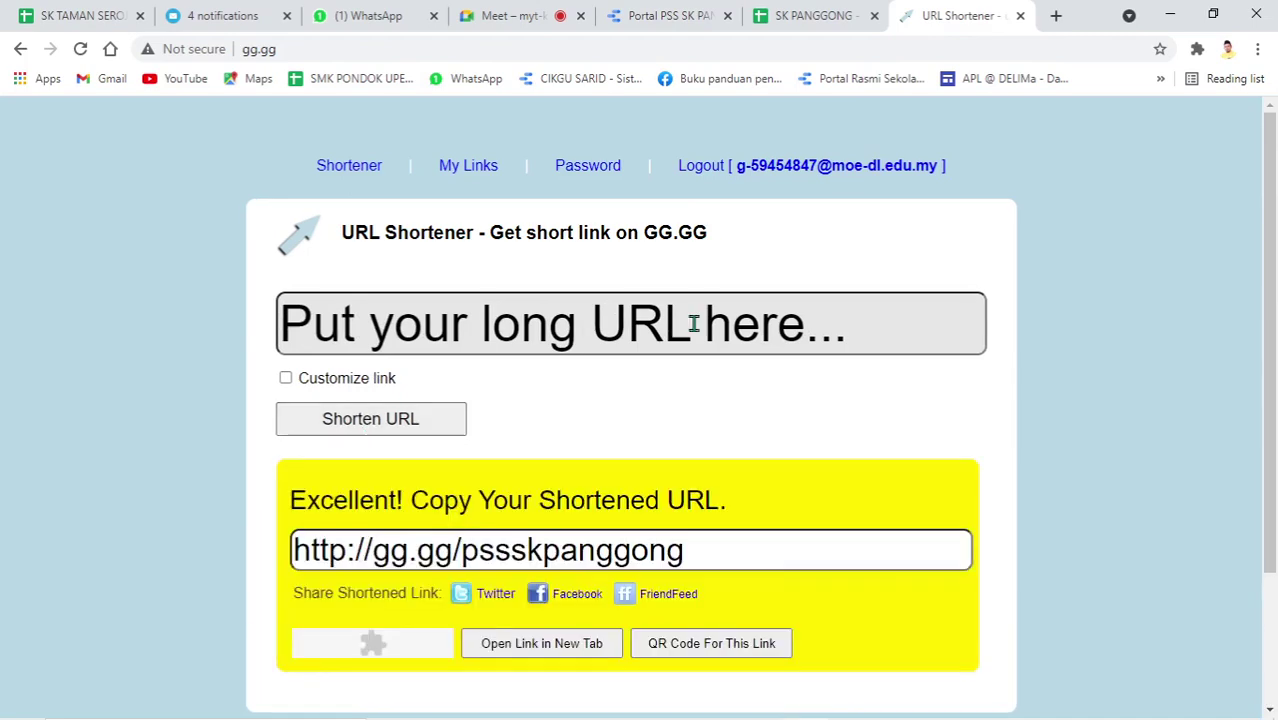
Open the QR code for the shortened link and copy the QR image's address
scroll(840, 357, "down", 1)
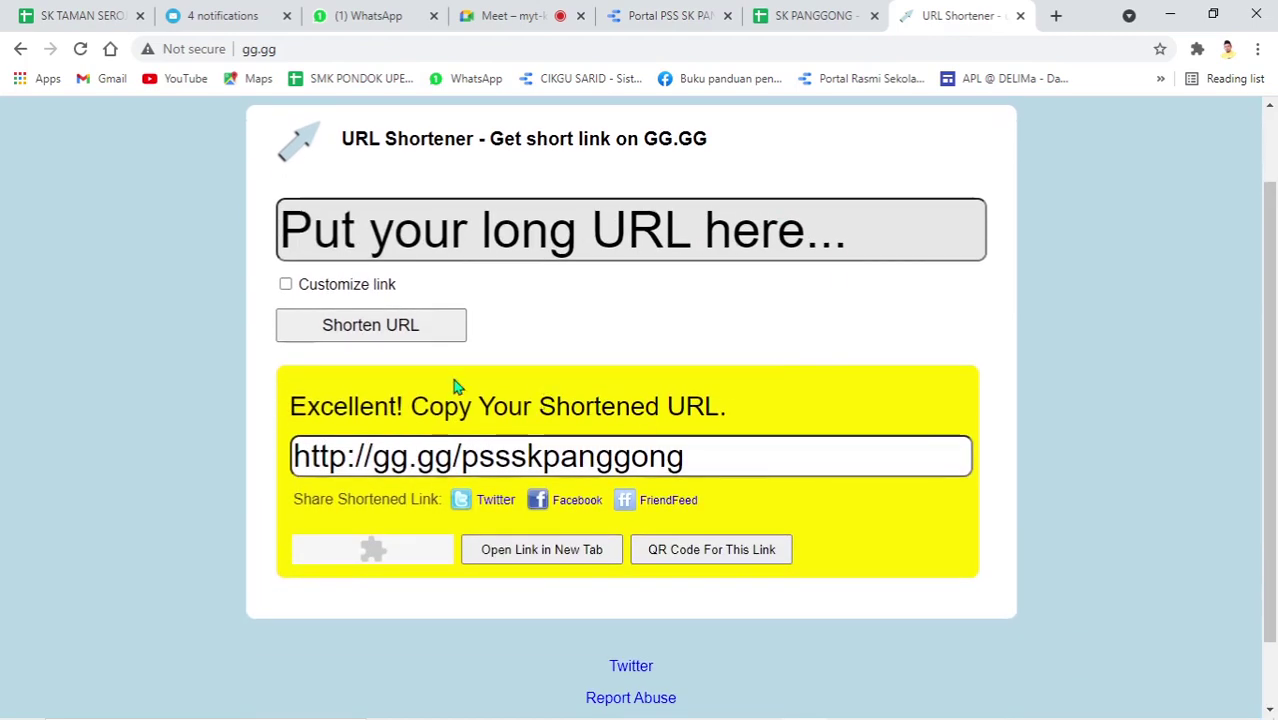
left_click(693, 553)
right_click(639, 379)
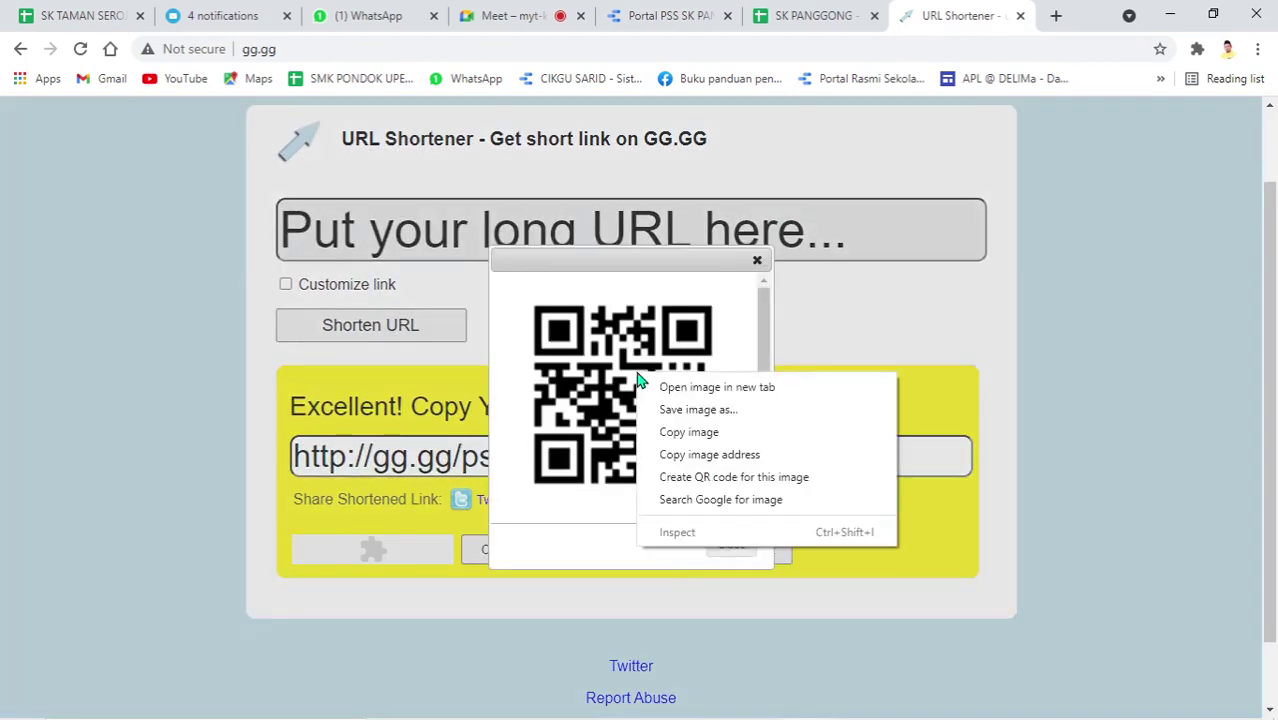
right_click(620, 352)
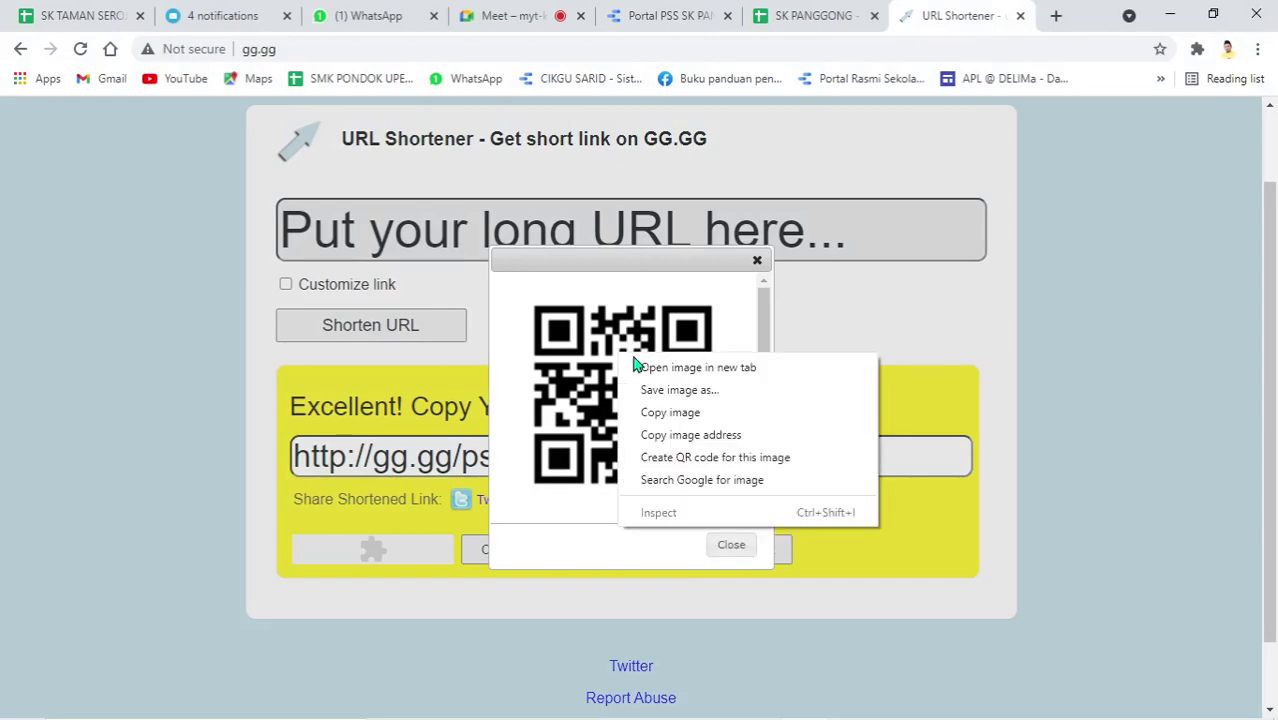
left_click(716, 444)
left_click(698, 22)
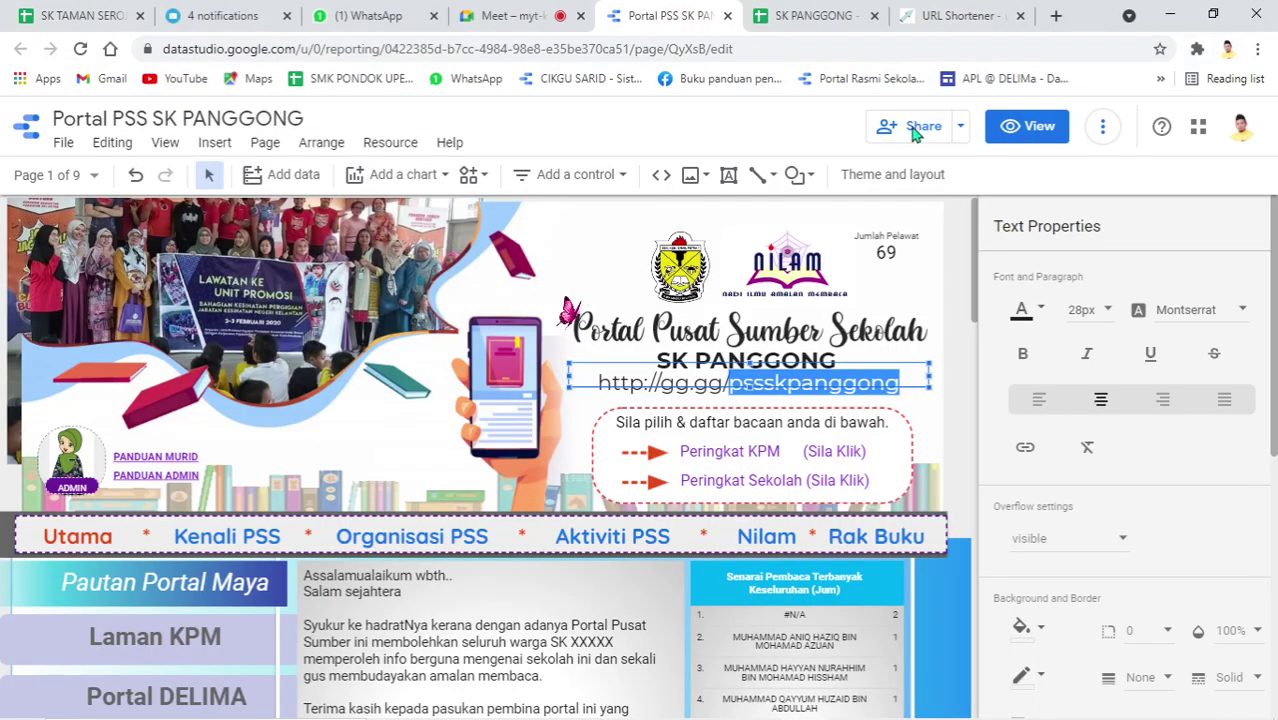
left_click(690, 177)
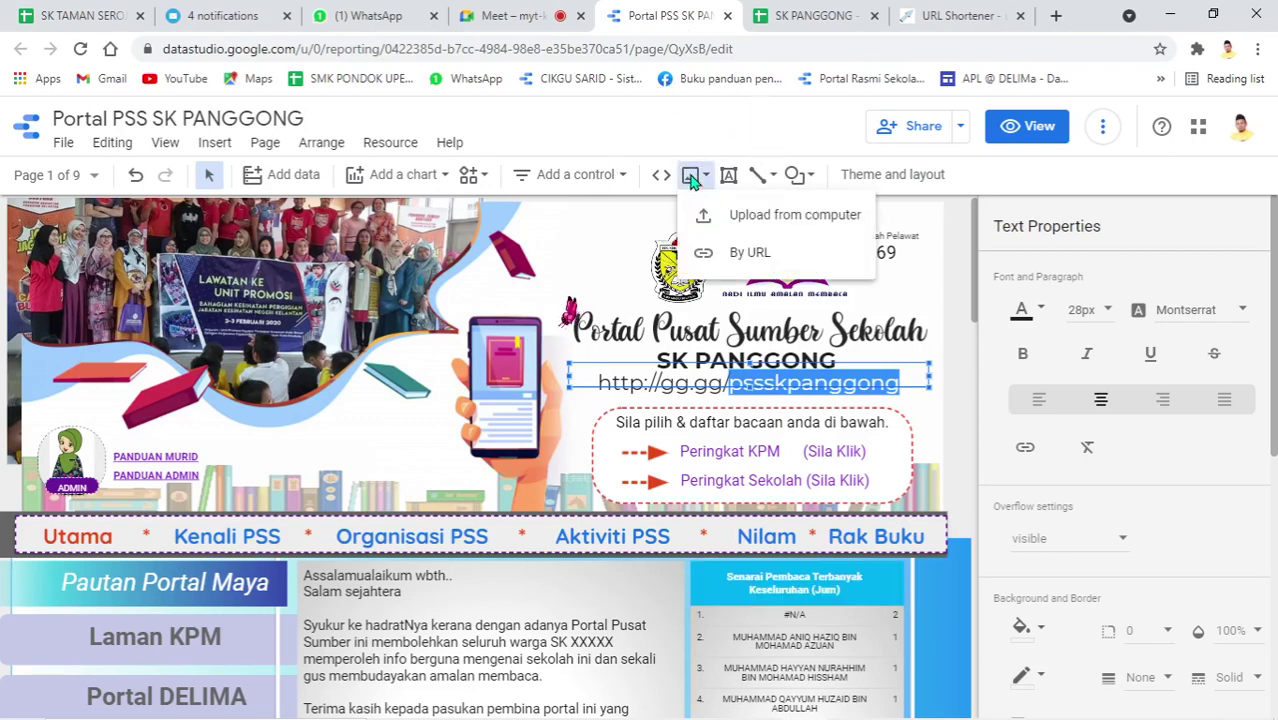
left_click(739, 256)
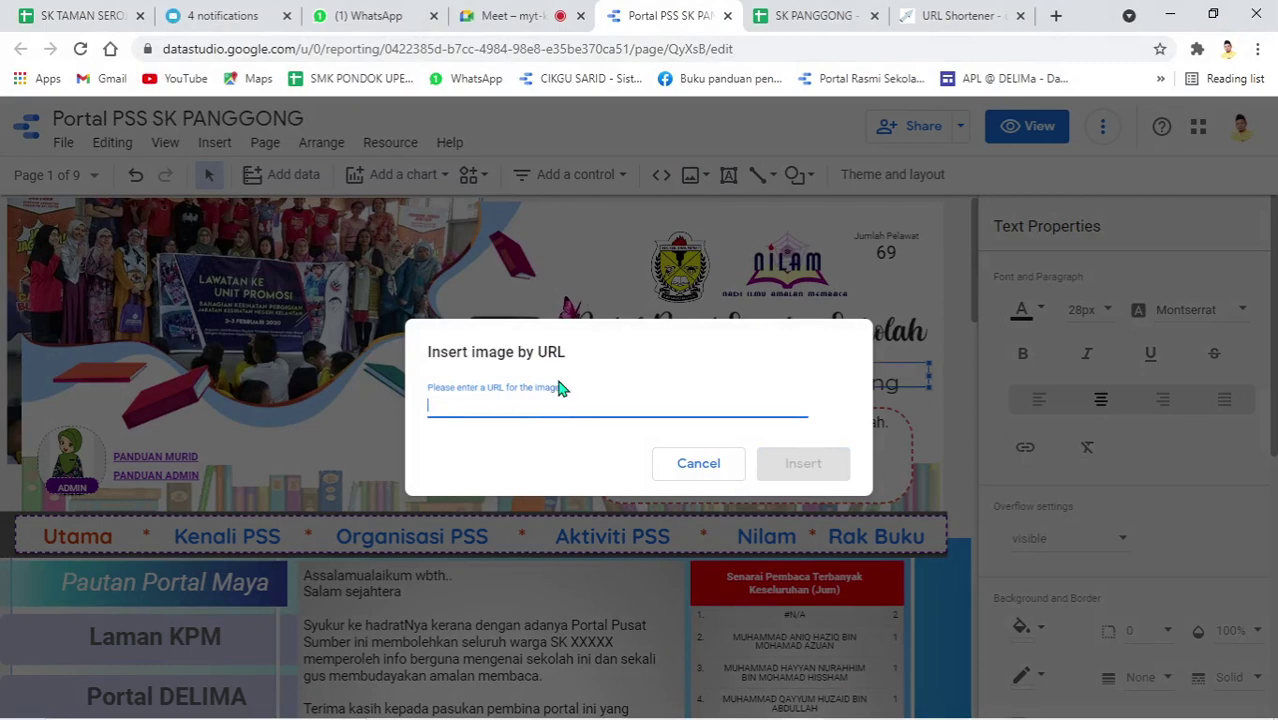
right_click(499, 406)
left_click(546, 553)
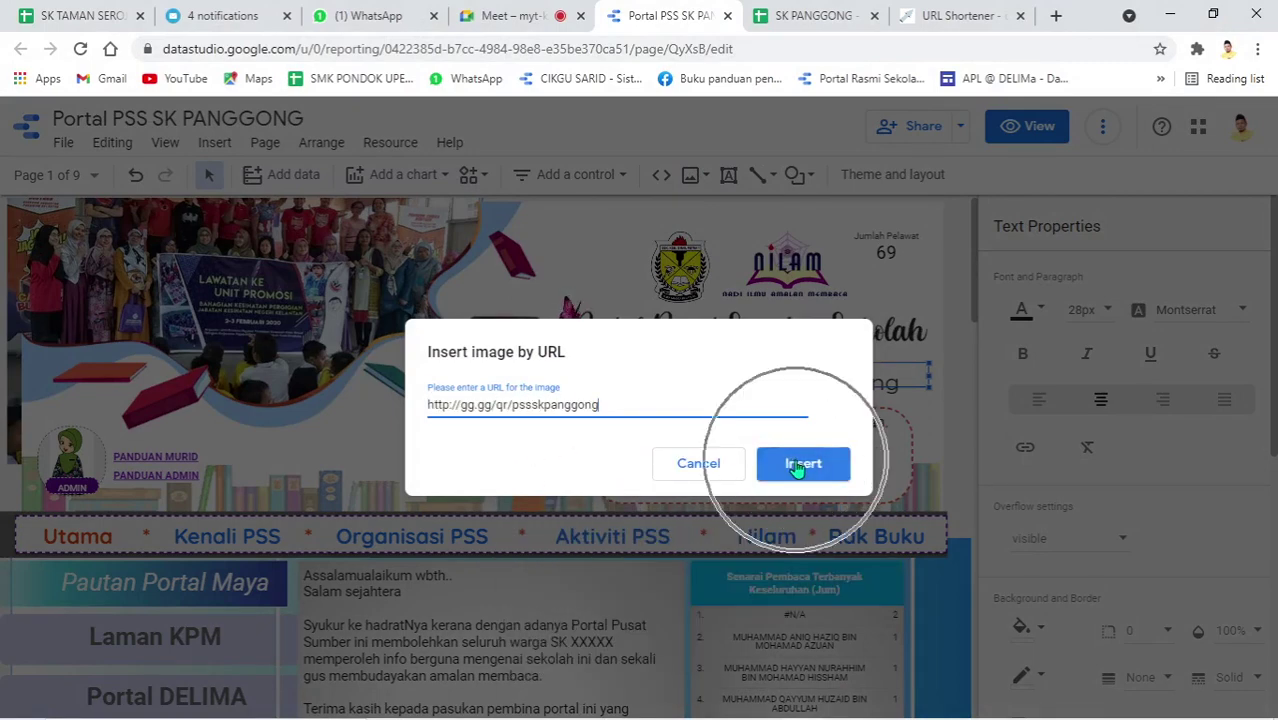
left_click(797, 465)
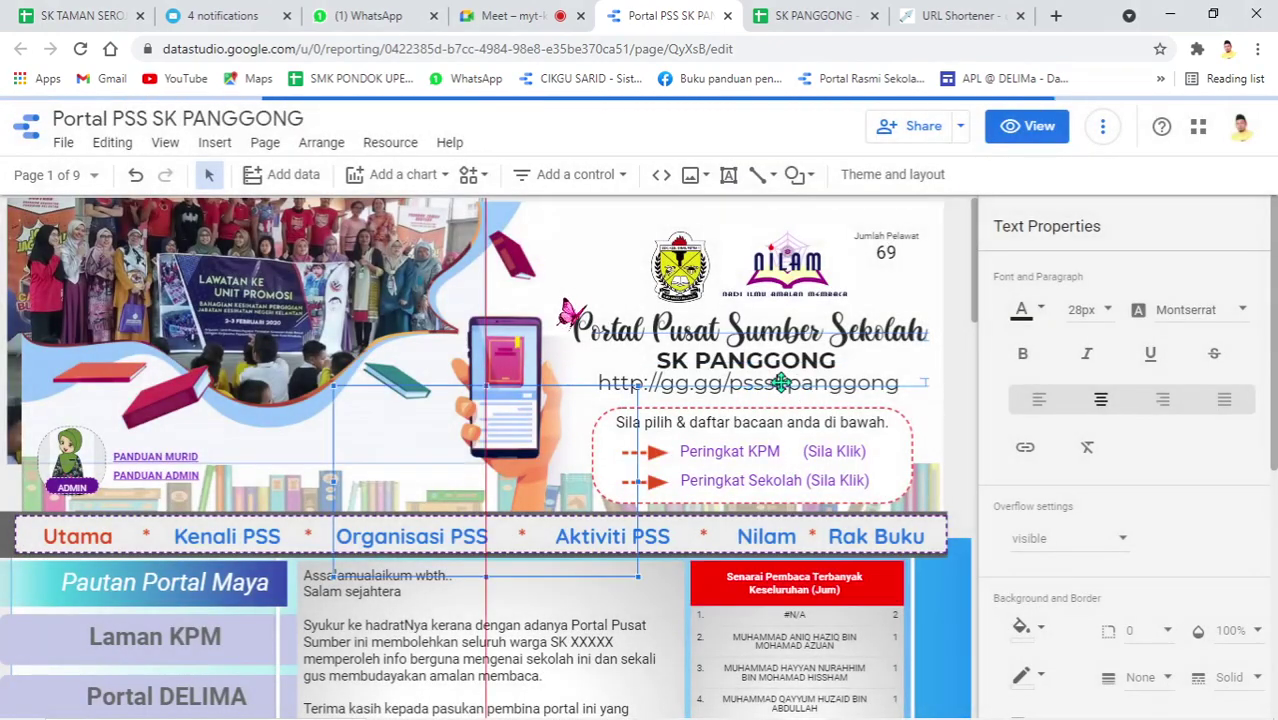
Shrink the new QR code onto the phone illustration's screen and switch the report to view mode
left_click_drag(420, 576, 505, 384)
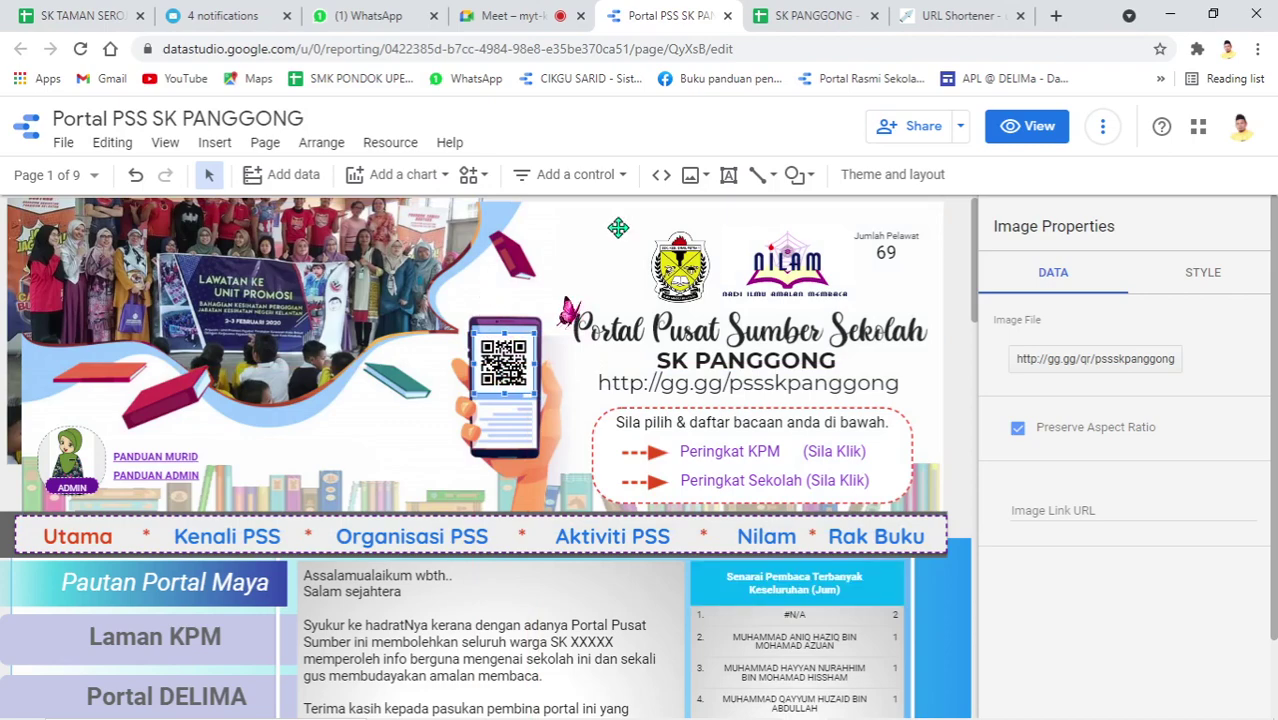
left_click(1012, 124)
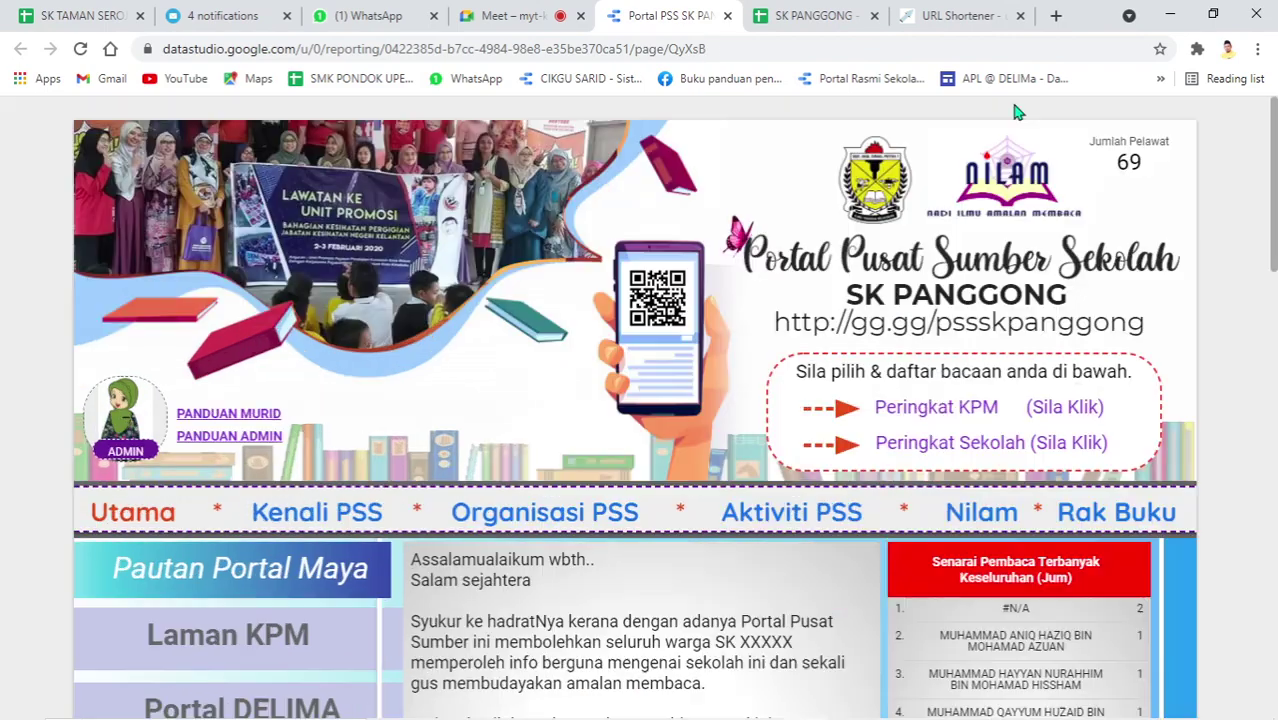
left_click(876, 16)
left_click(876, 16)
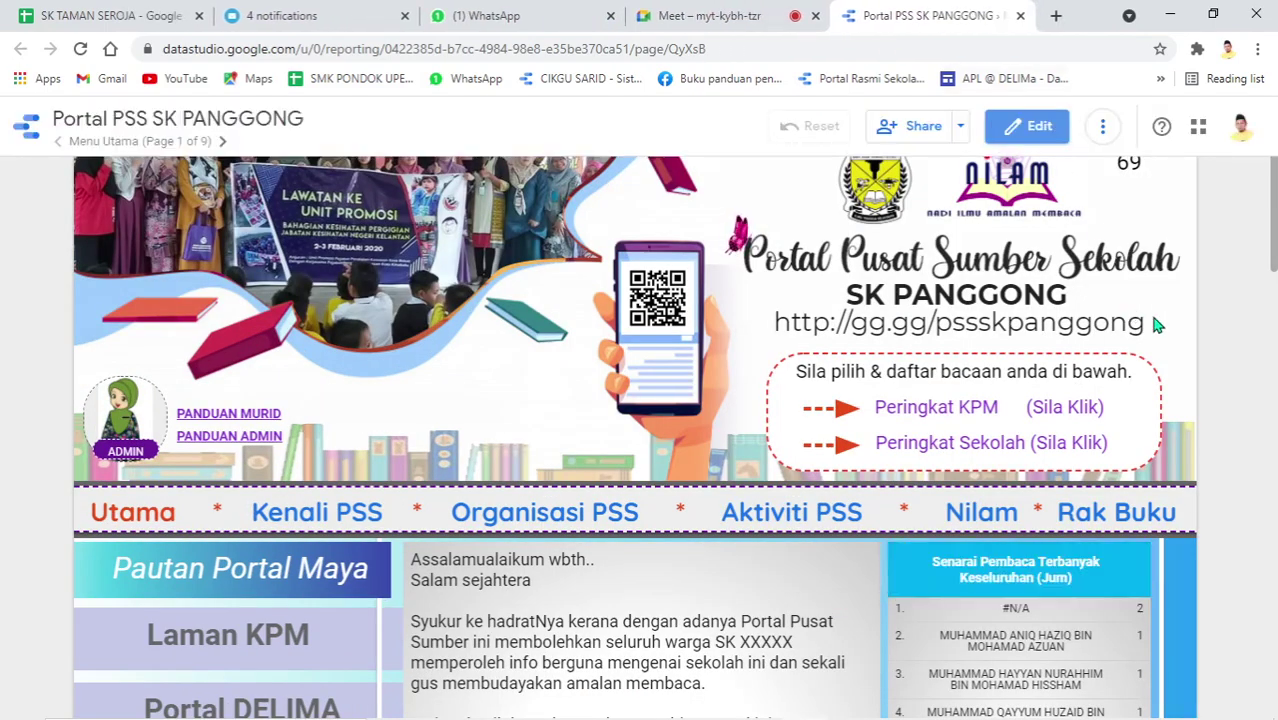
left_click_drag(1147, 321, 783, 322)
right_click(806, 326)
left_click(858, 359)
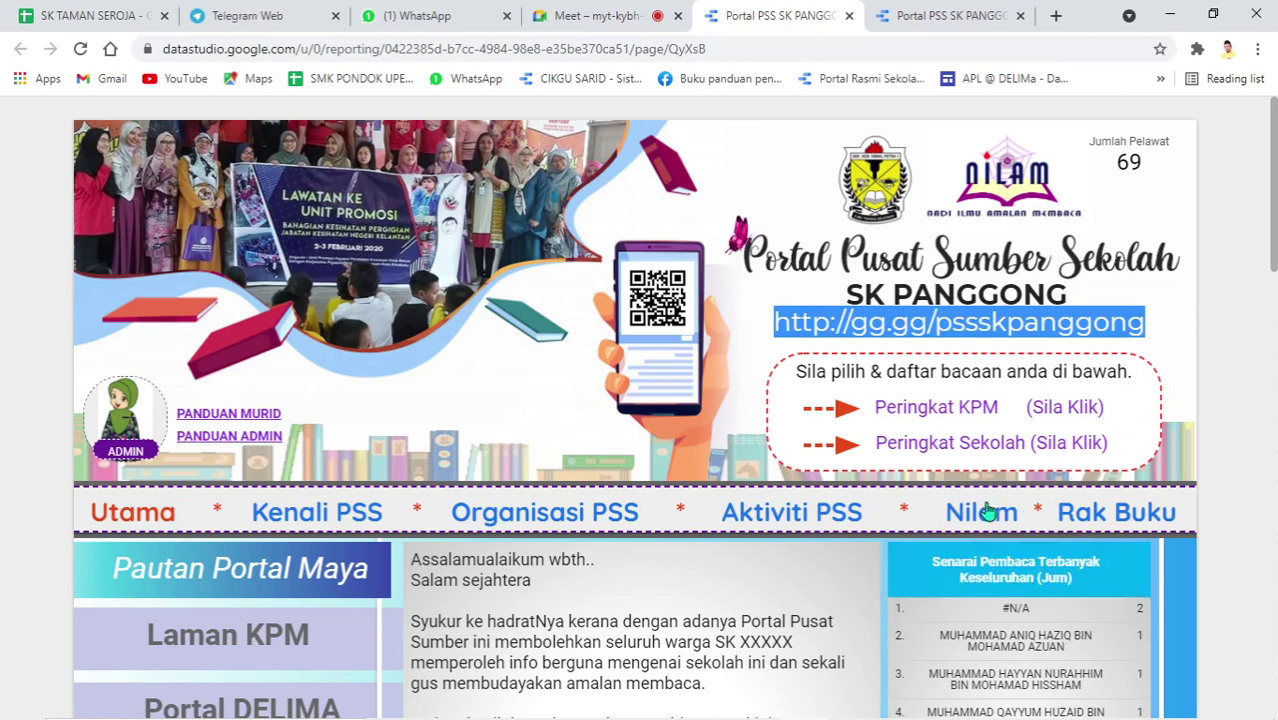
Test the Peringkat KPM and Peringkat Sekolah links in the report and close the extra pages
left_click(944, 423)
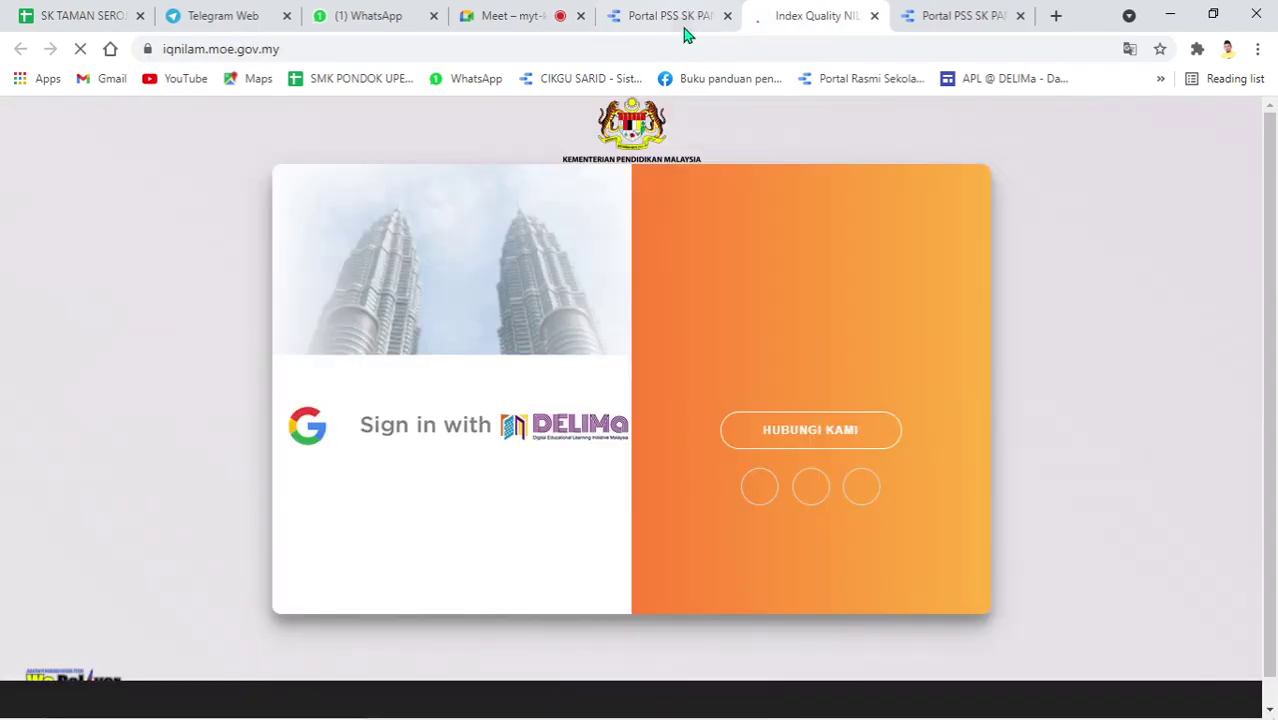
left_click(682, 22)
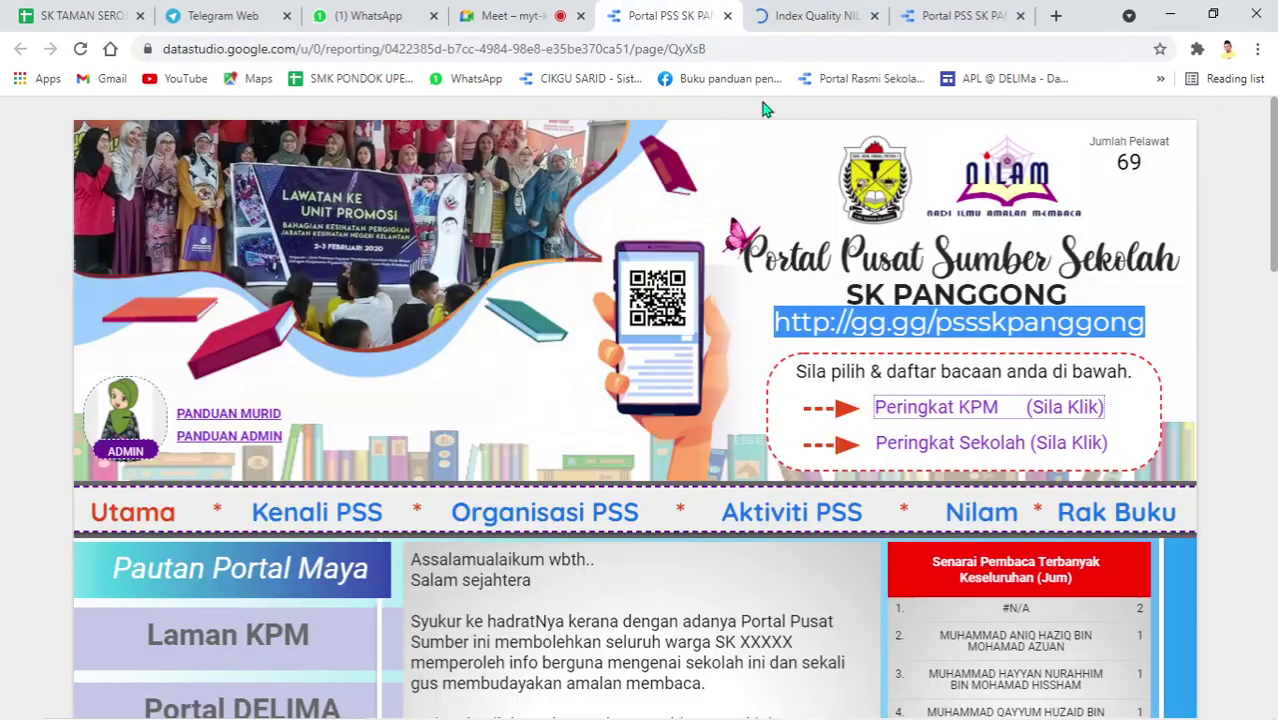
left_click(968, 445)
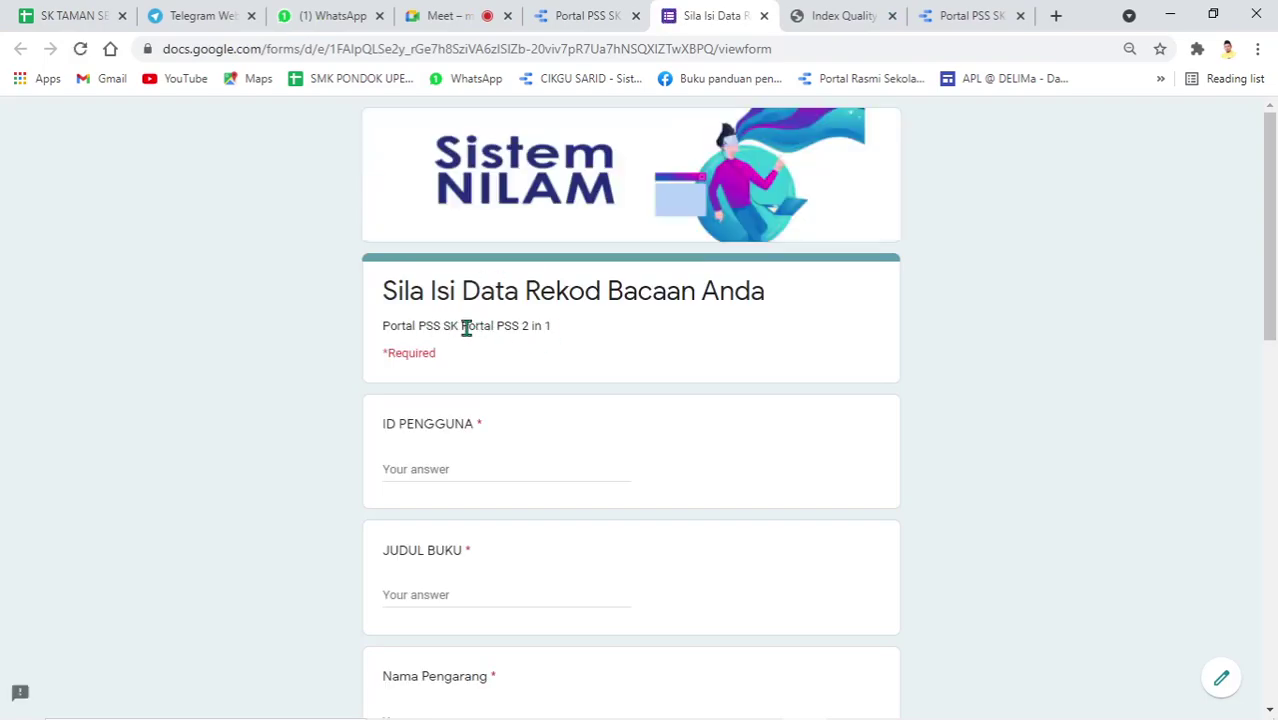
left_click(764, 15)
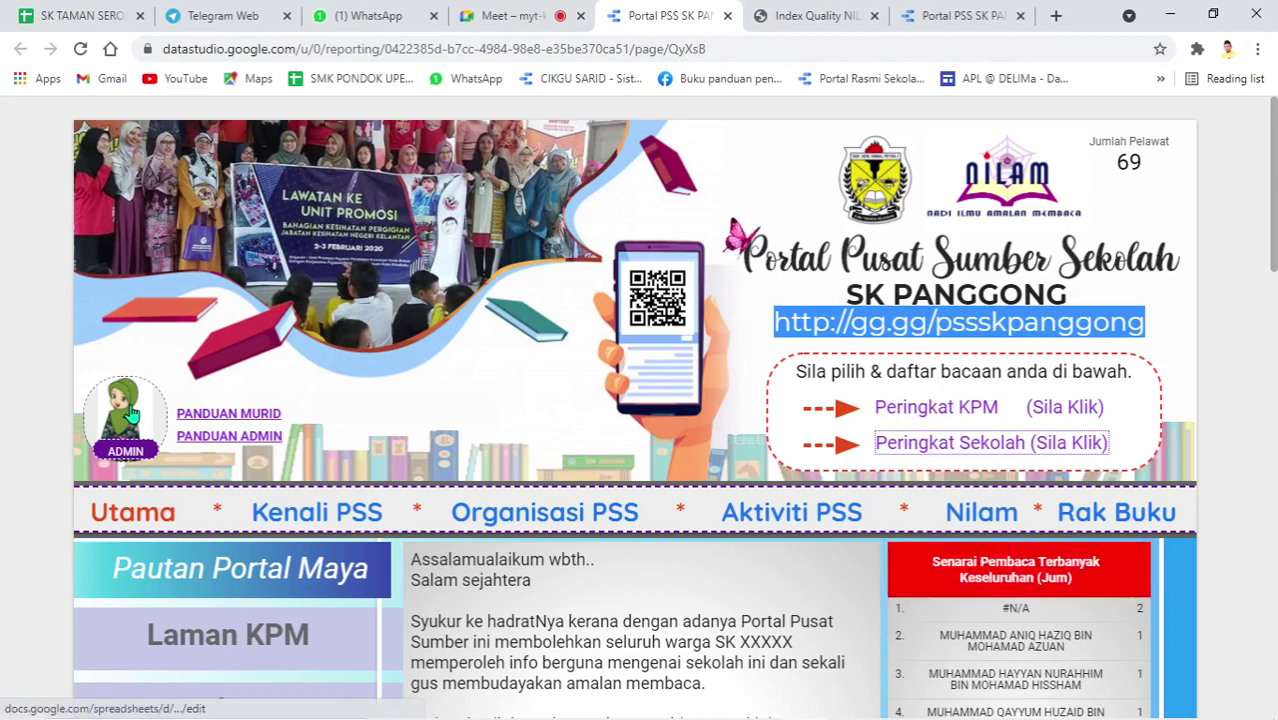
left_click(873, 15)
left_click(873, 15)
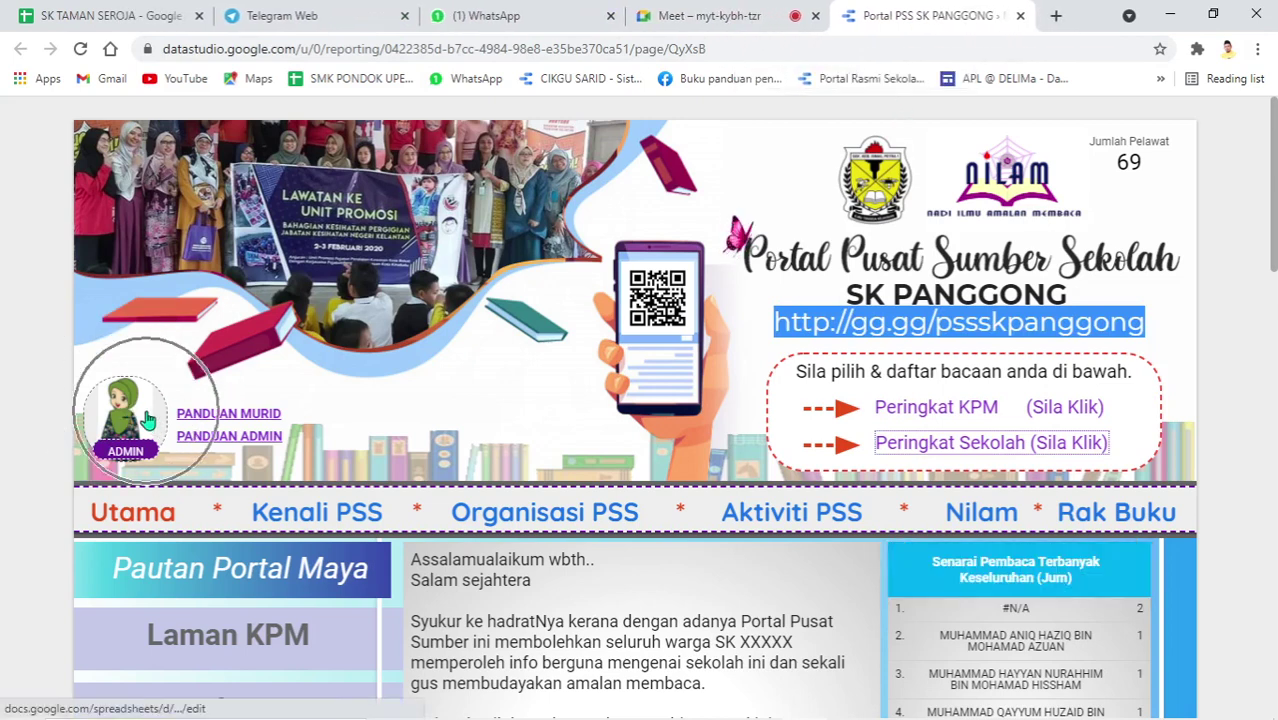
Open the school's spreadsheet through the report's ADMIN link and open its linked form for editing
left_click(147, 418)
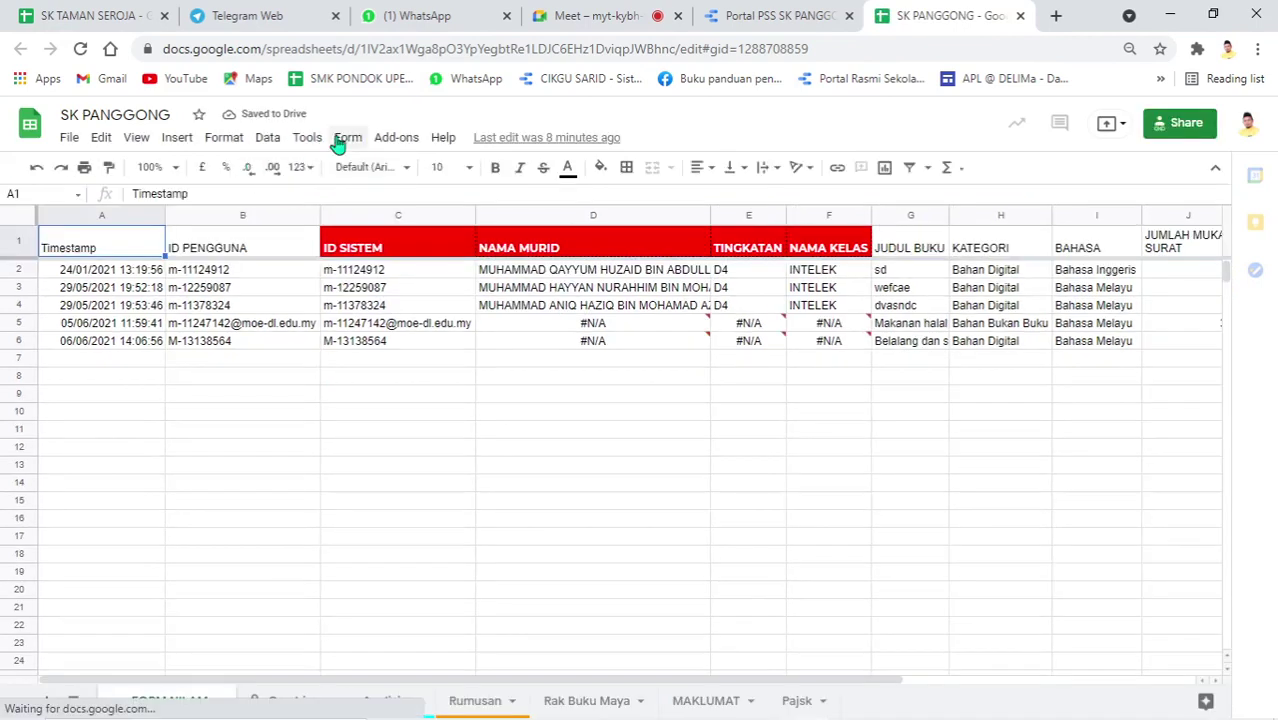
left_click(341, 142)
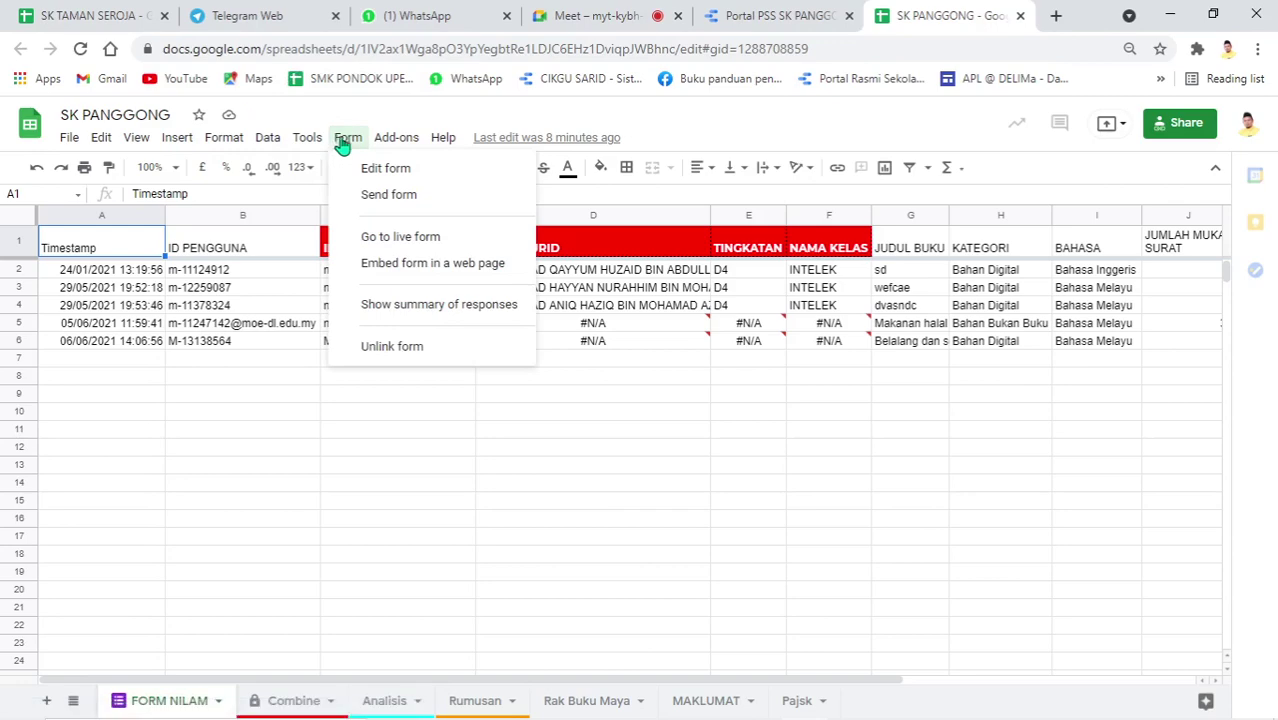
left_click(388, 172)
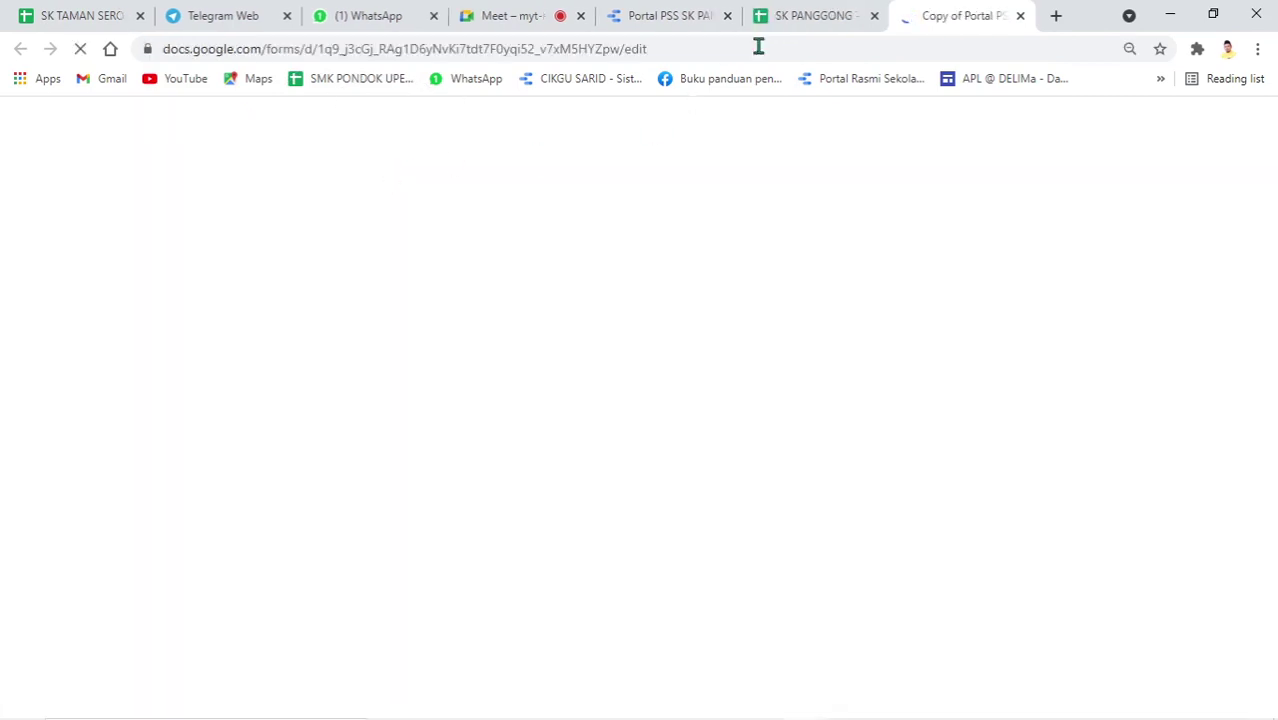
Copy the spreadsheet's title SK PANGGONG and return to the form editor
left_click(800, 24)
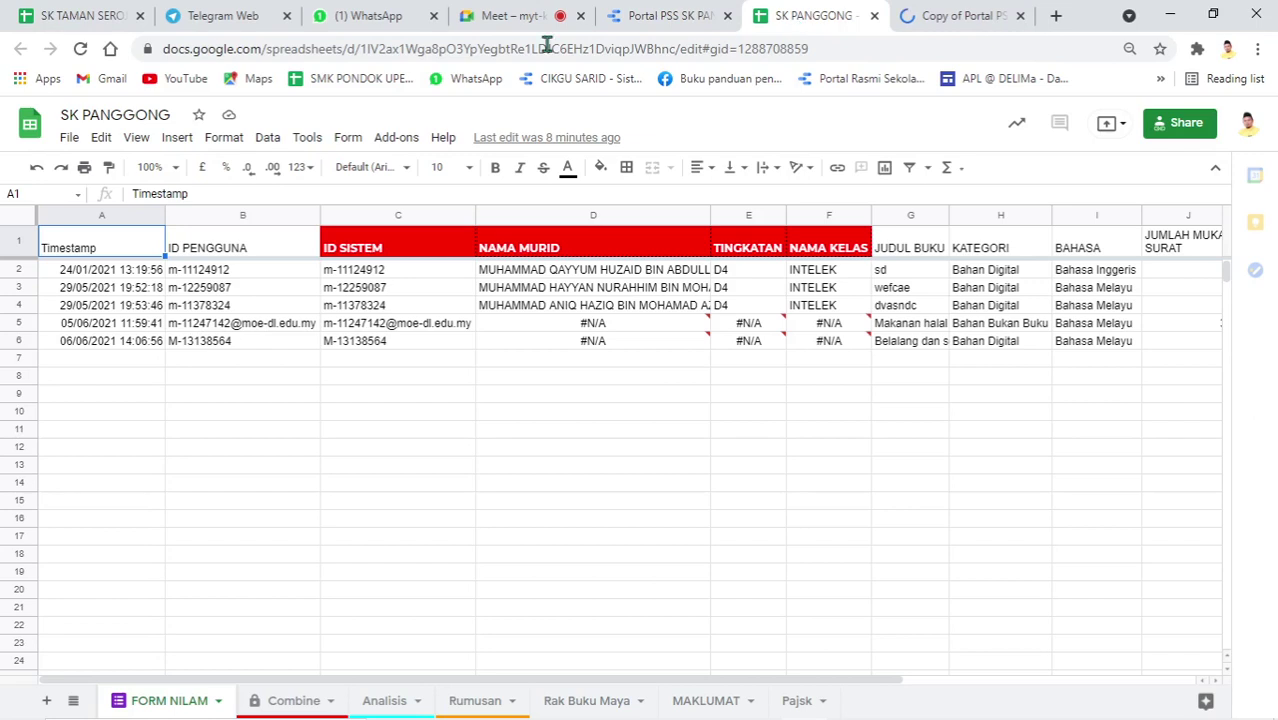
right_click(145, 122)
left_click(192, 189)
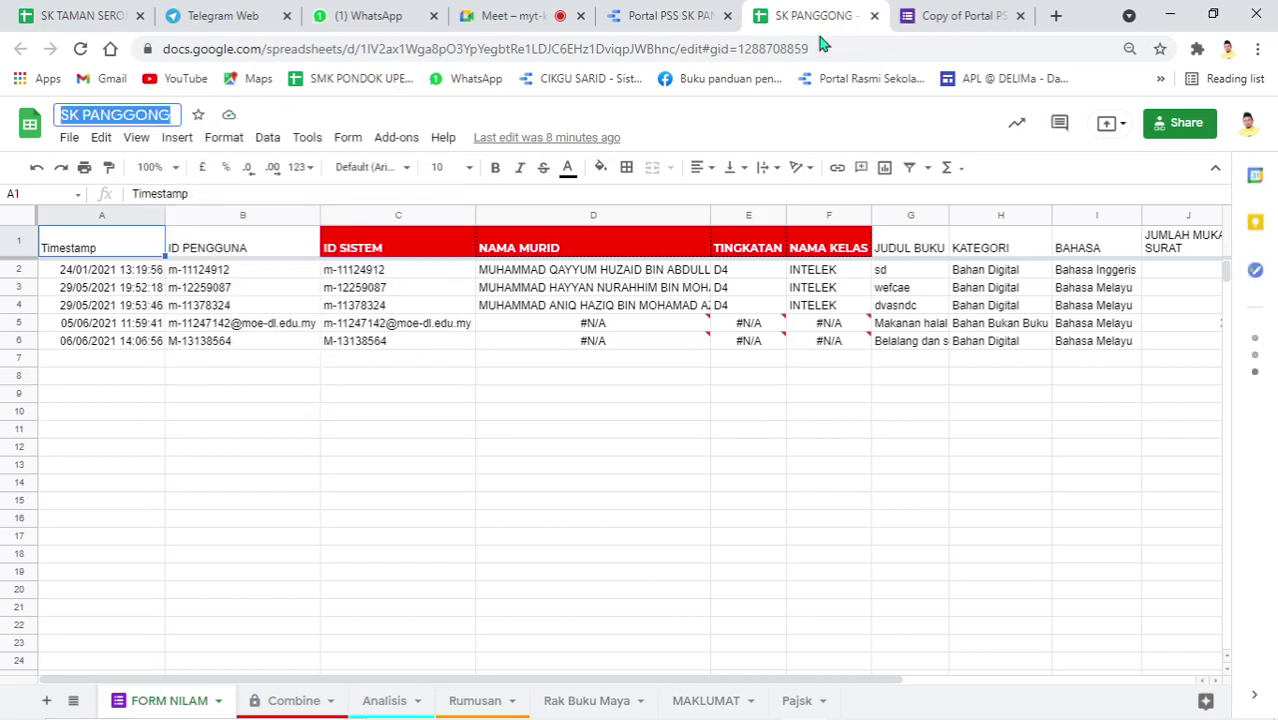
left_click(918, 12)
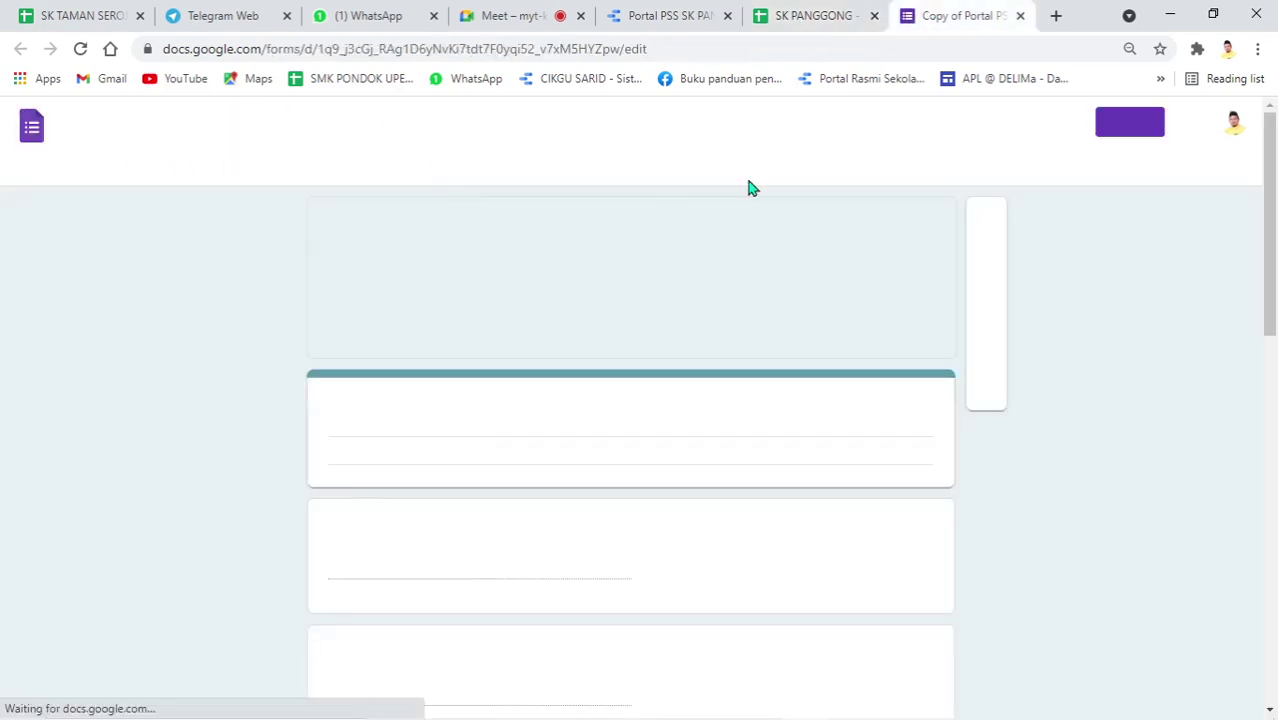
left_click(812, 16)
left_click(940, 16)
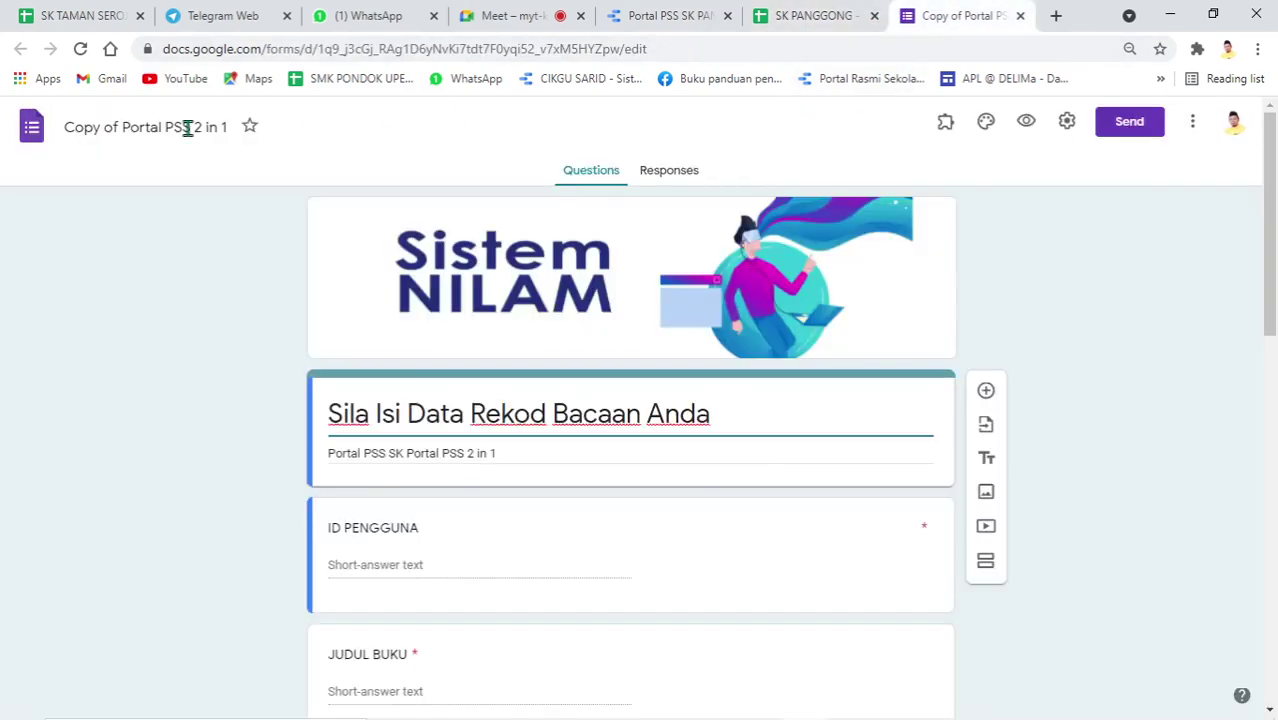
Rename the form as Portal PSS SK PANGGONG and set its description to Portal PSS SK PANGGONG
left_click(126, 129)
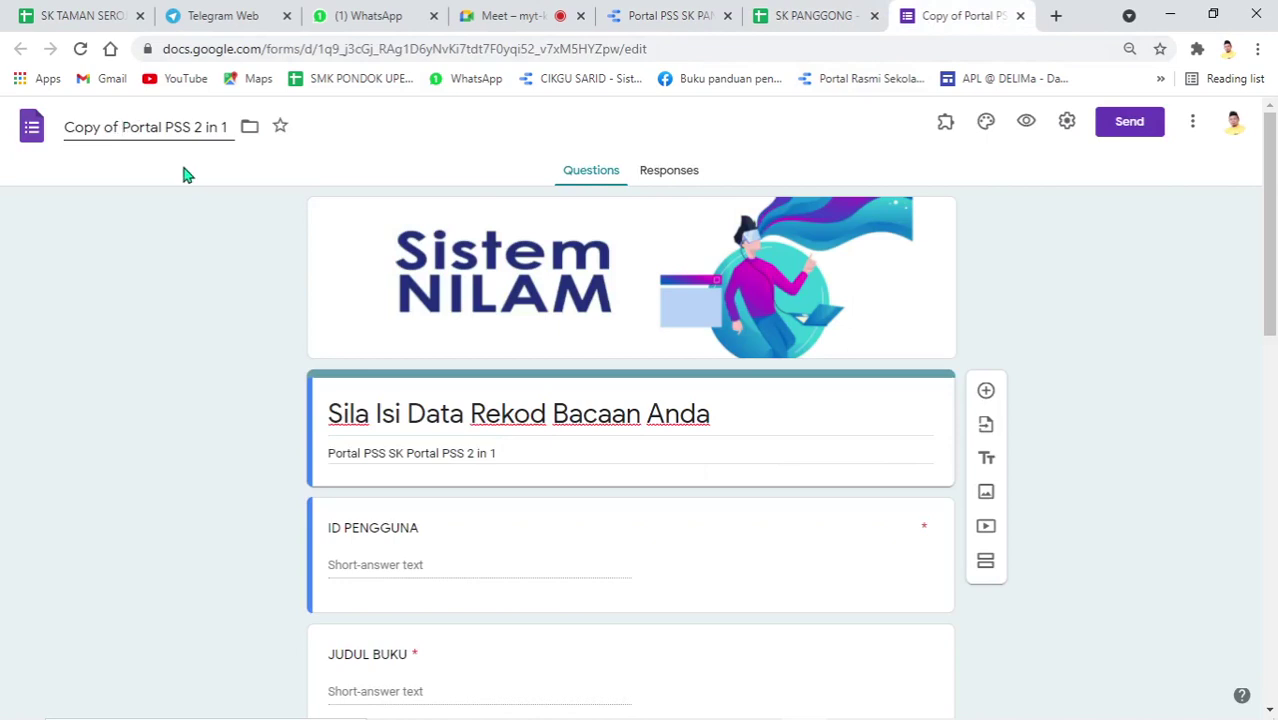
key("BackSpace")
key("BackSpace")
key("BackSpace")
key("BackSpace")
key("BackSpace")
key("BackSpace")
key("BackSpace")
key("BackSpace")
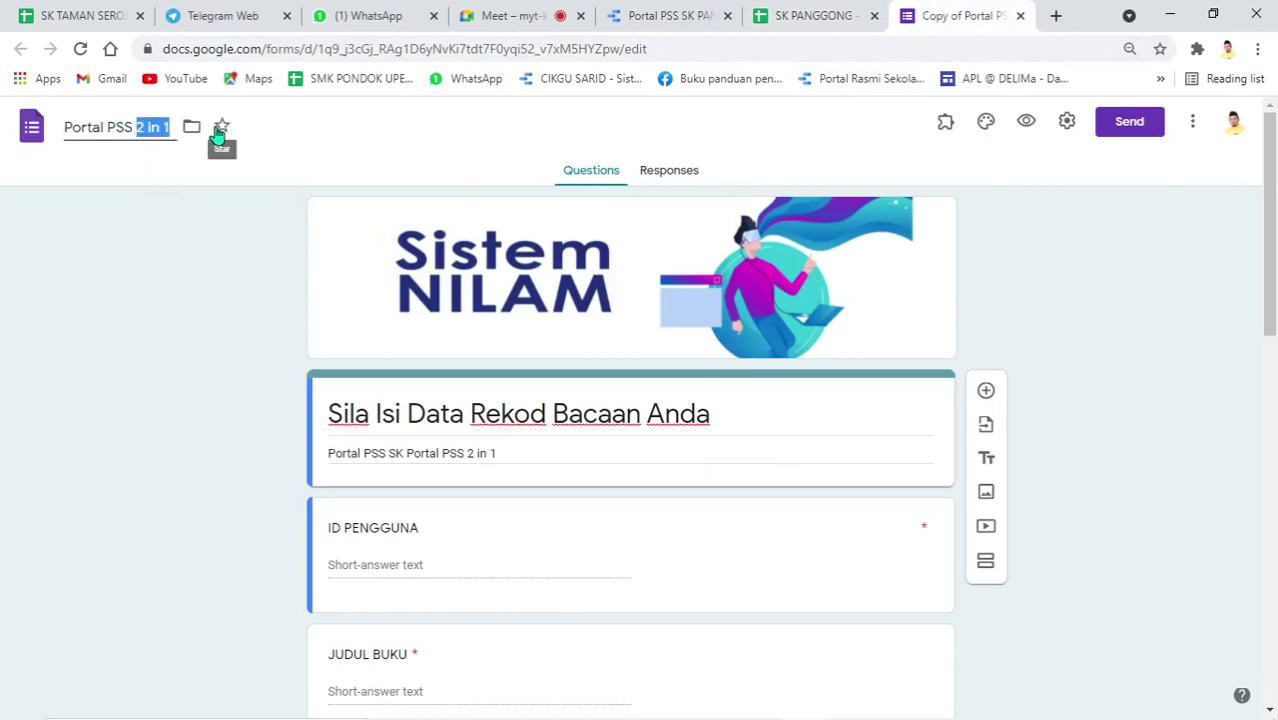
triple_click(509, 455)
left_click(443, 455)
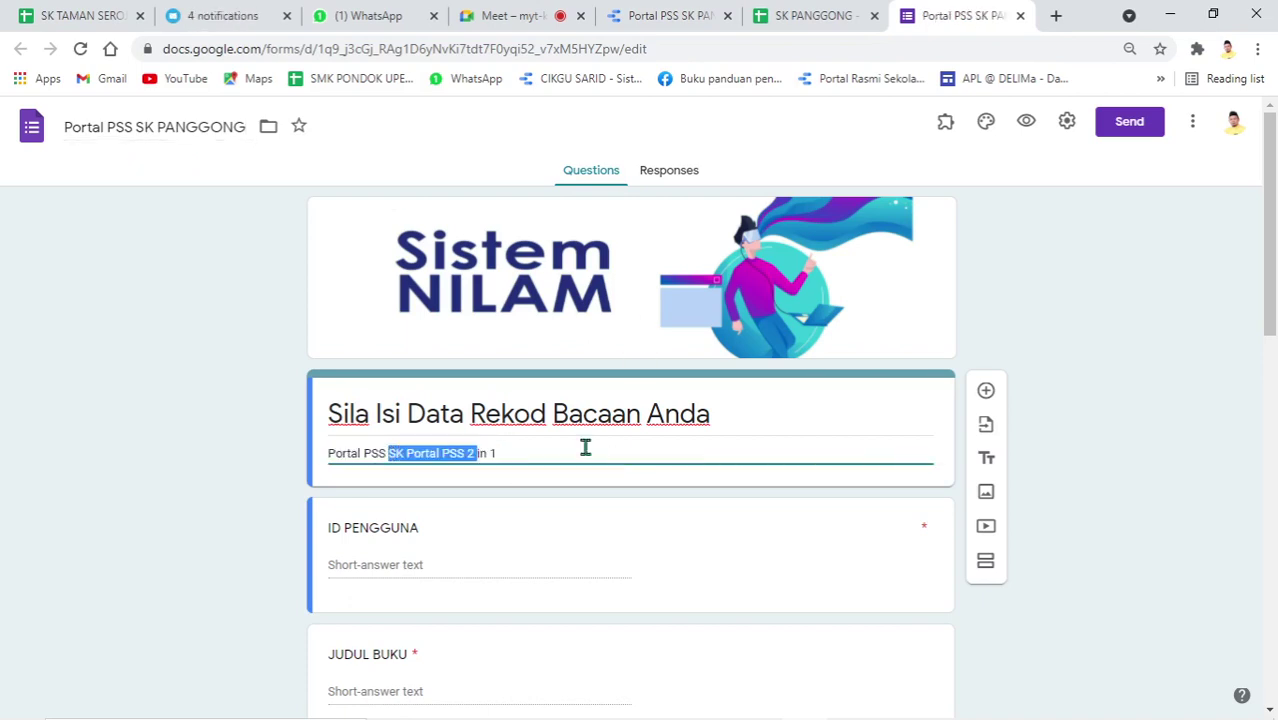
Preview the form and copy the address of its live page
left_click(1024, 132)
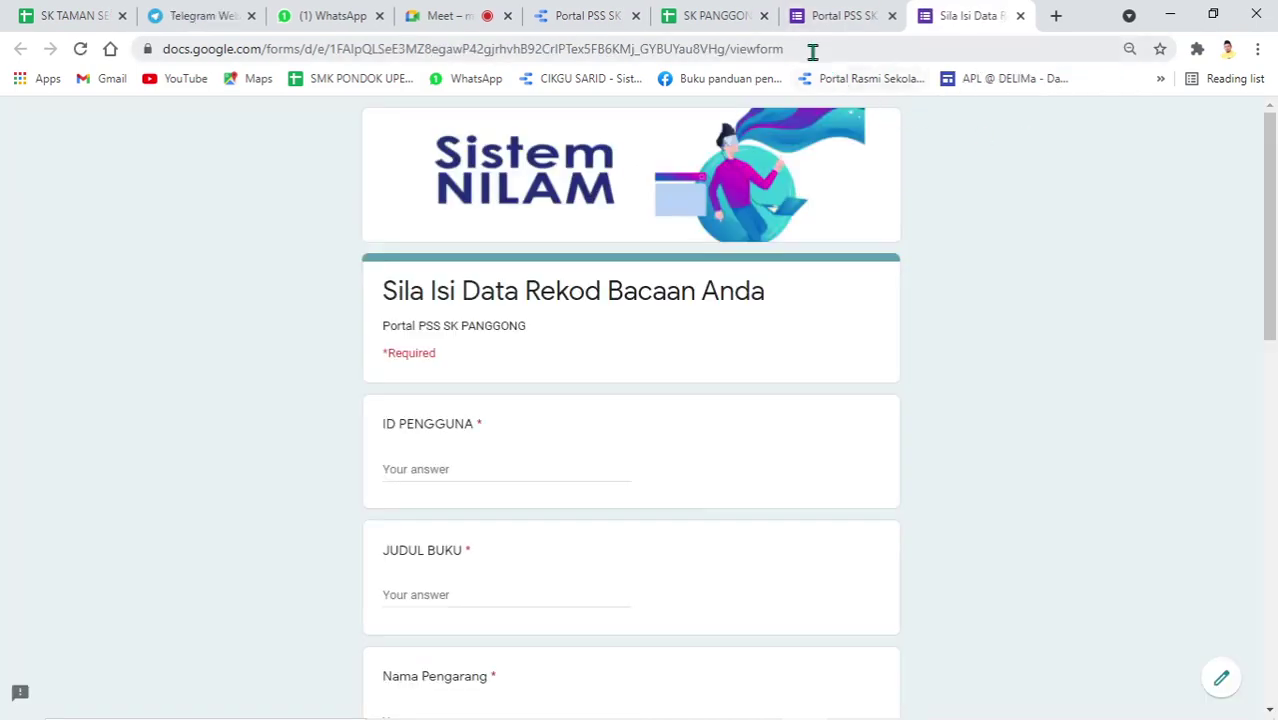
left_click(813, 52)
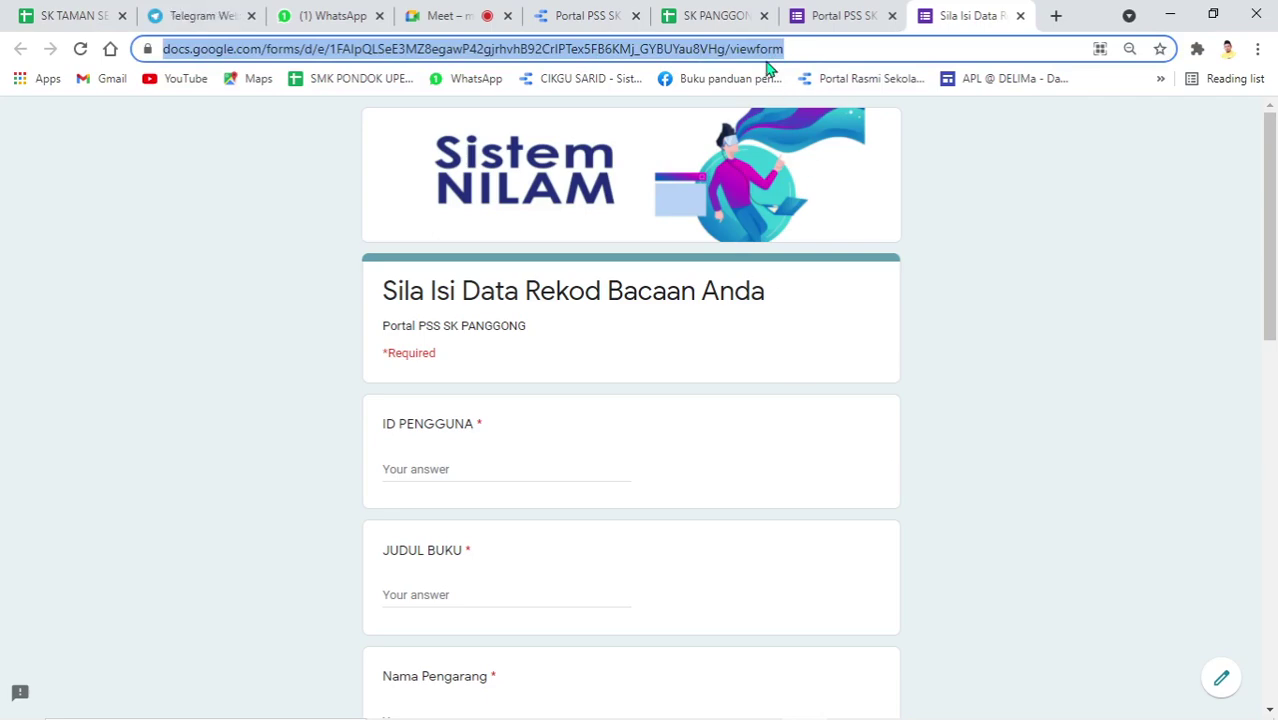
right_click(769, 52)
left_click(838, 162)
In the report editor, remove the old link from the Peringkat Sekolah (Sila Klik) text
left_click(594, 22)
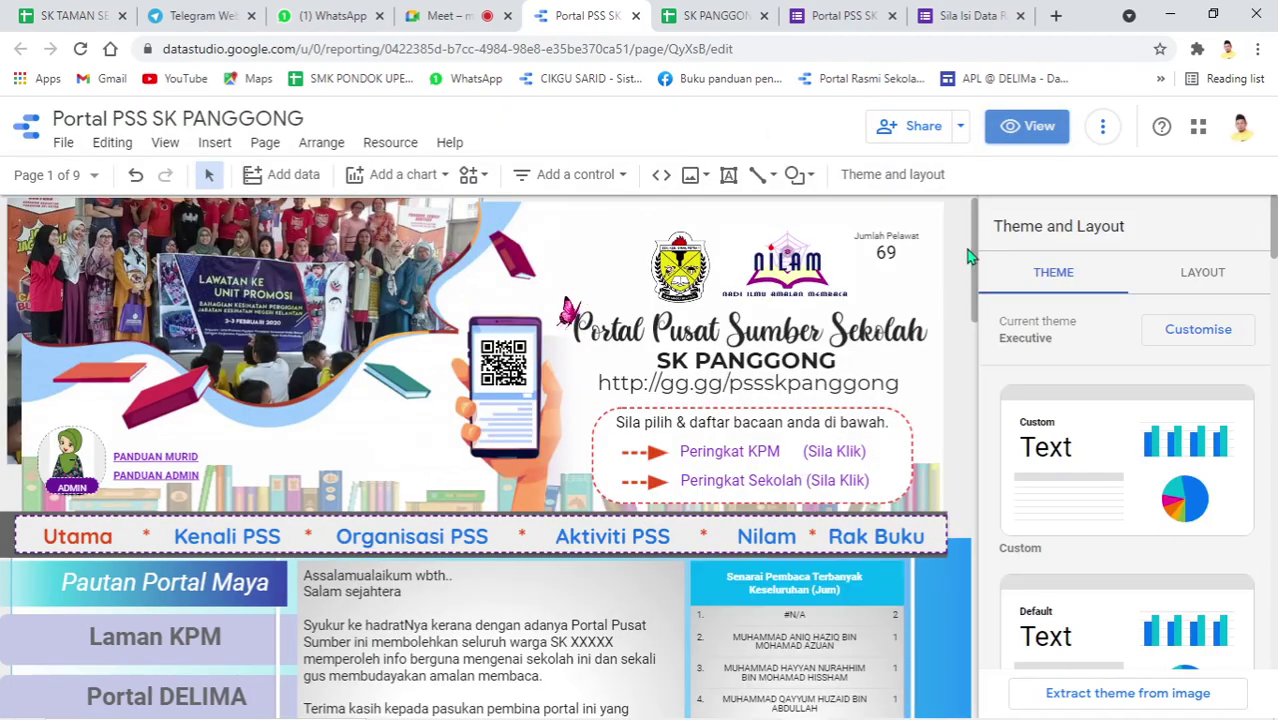
left_click(762, 490)
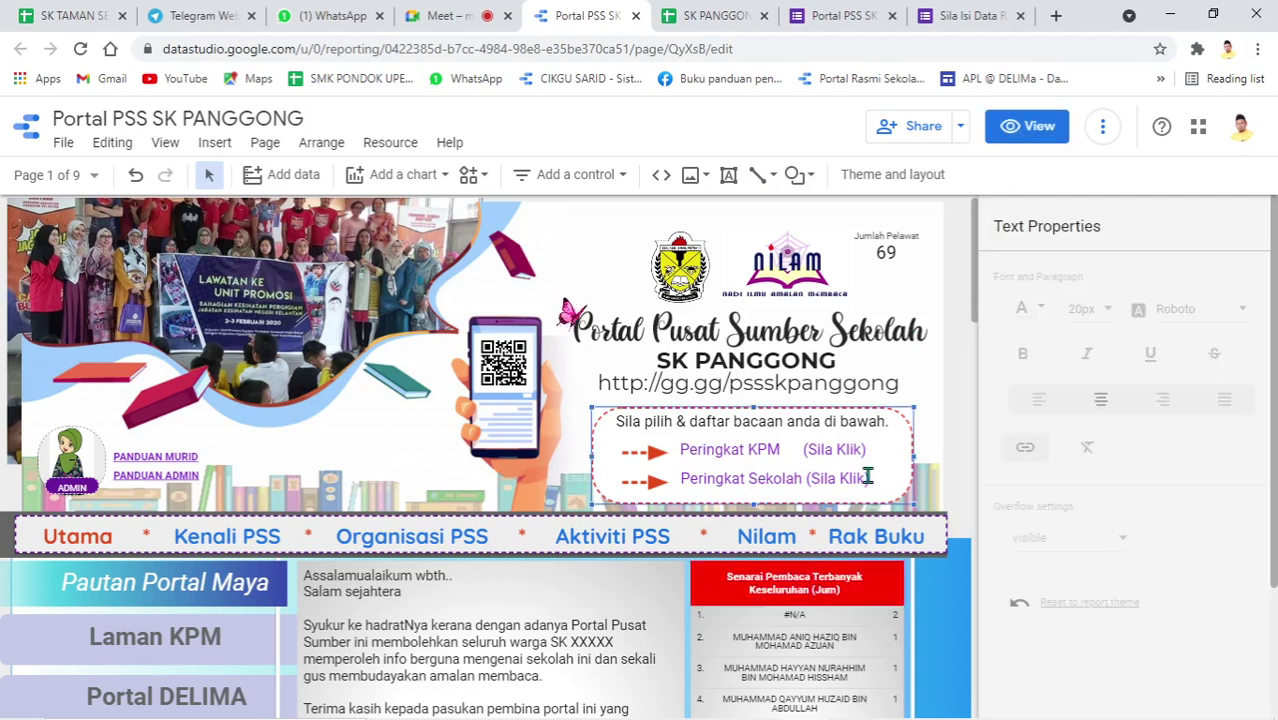
left_click_drag(868, 480, 684, 483)
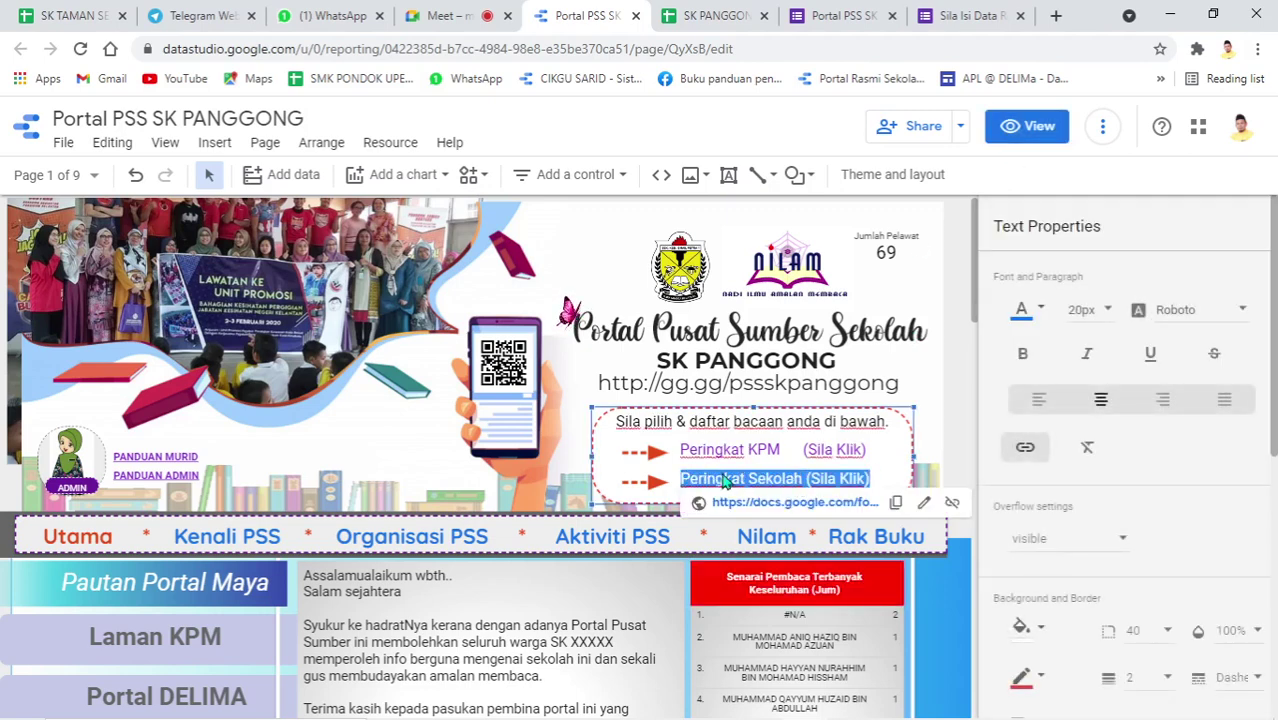
left_click(1025, 452)
left_click(1026, 453)
left_click(1027, 455)
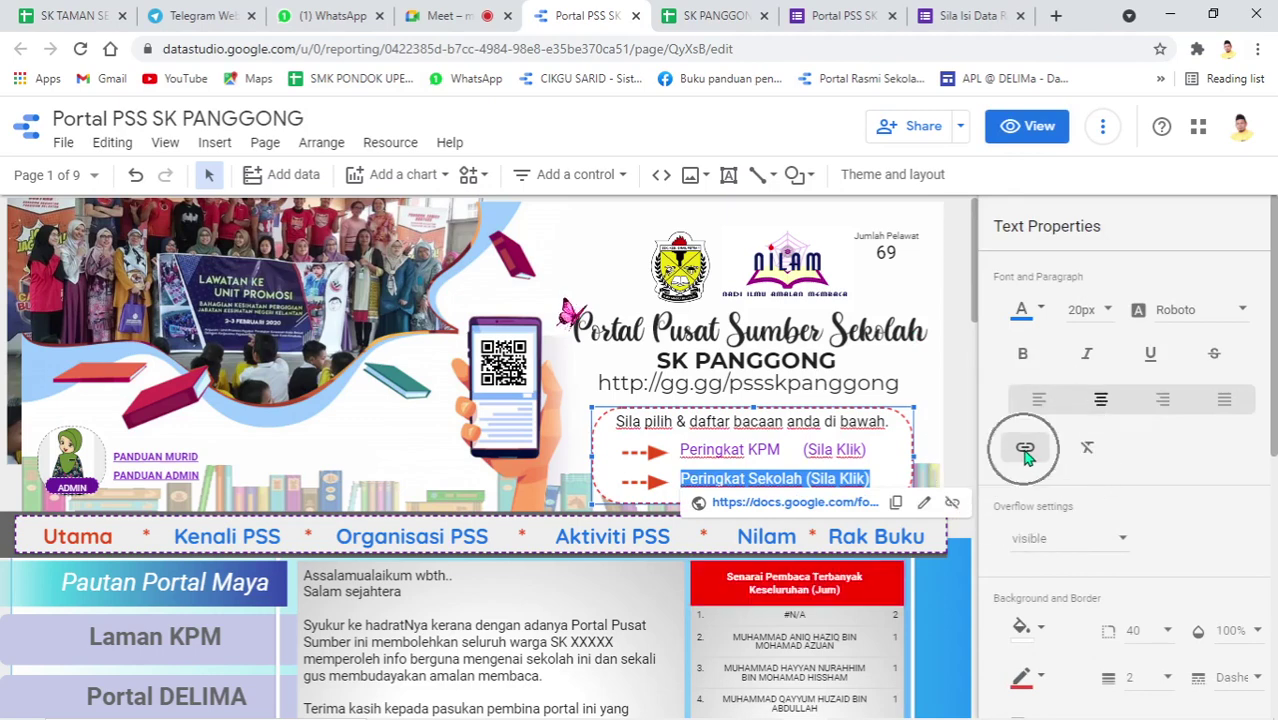
left_click(953, 505)
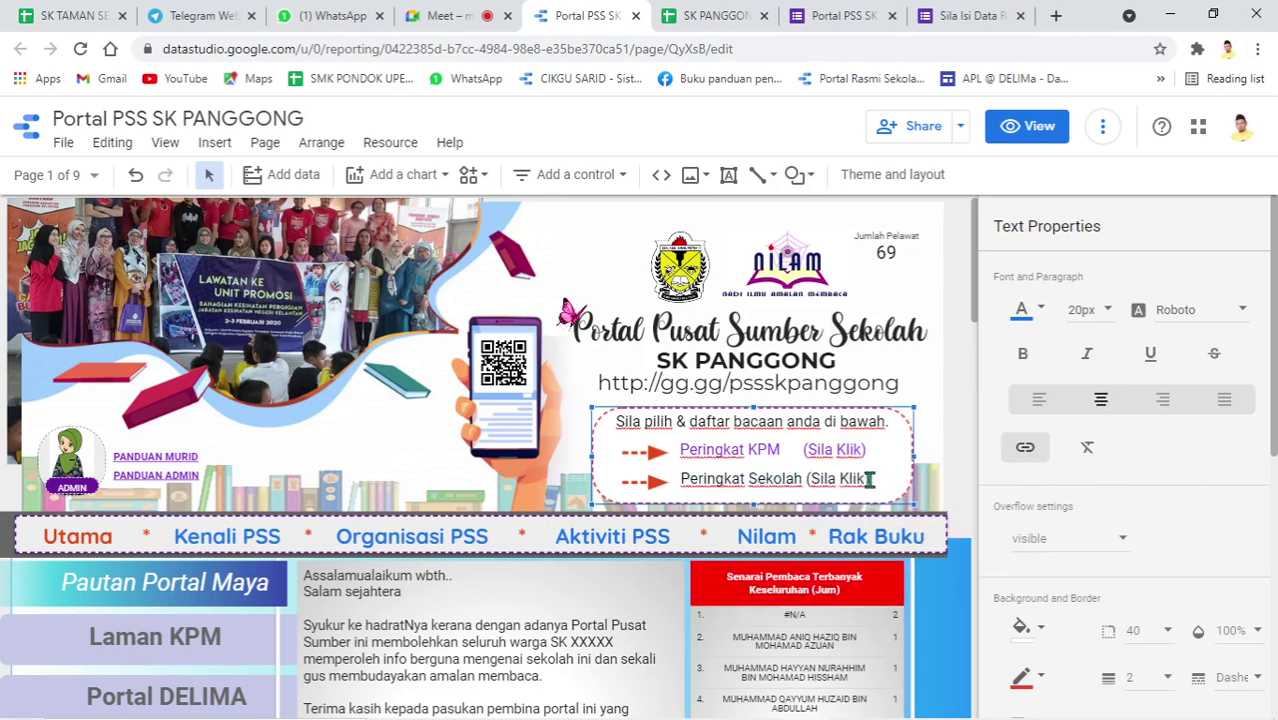
Link the Peringkat Sekolah (Sila Klik) text to the copied form address, set to open in a new tab
left_click_drag(876, 477, 784, 478)
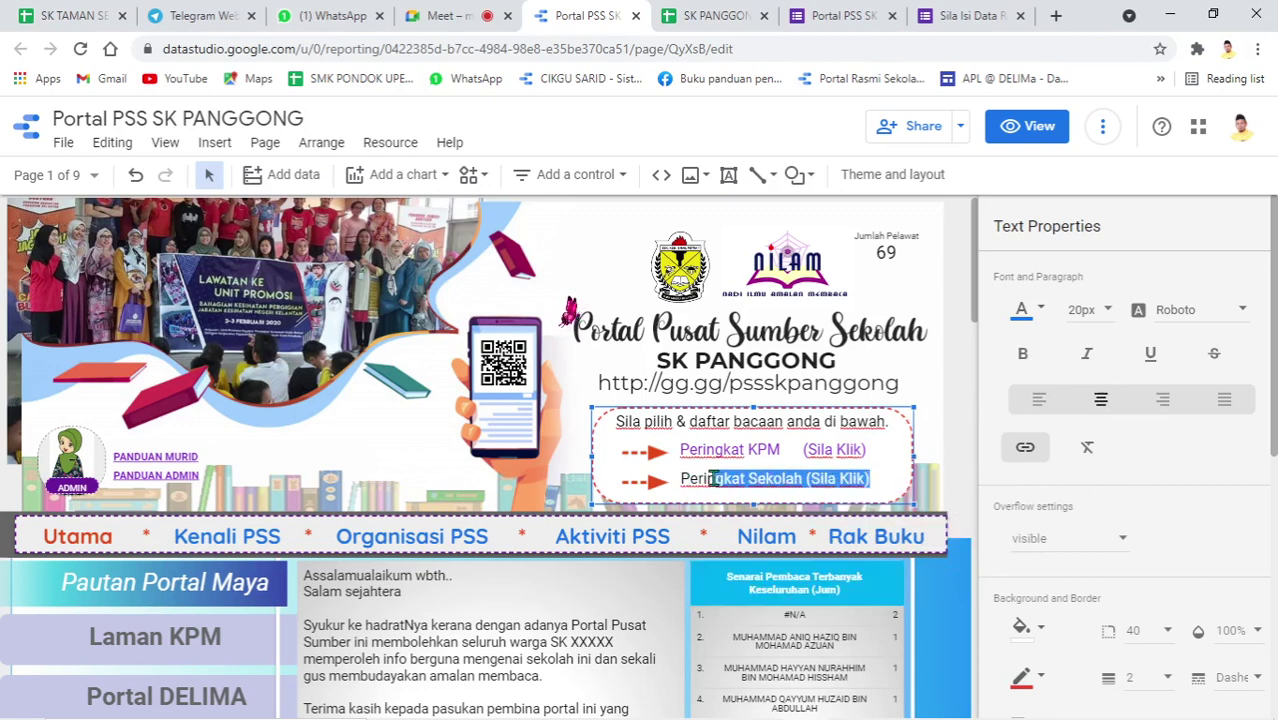
left_click(1024, 455)
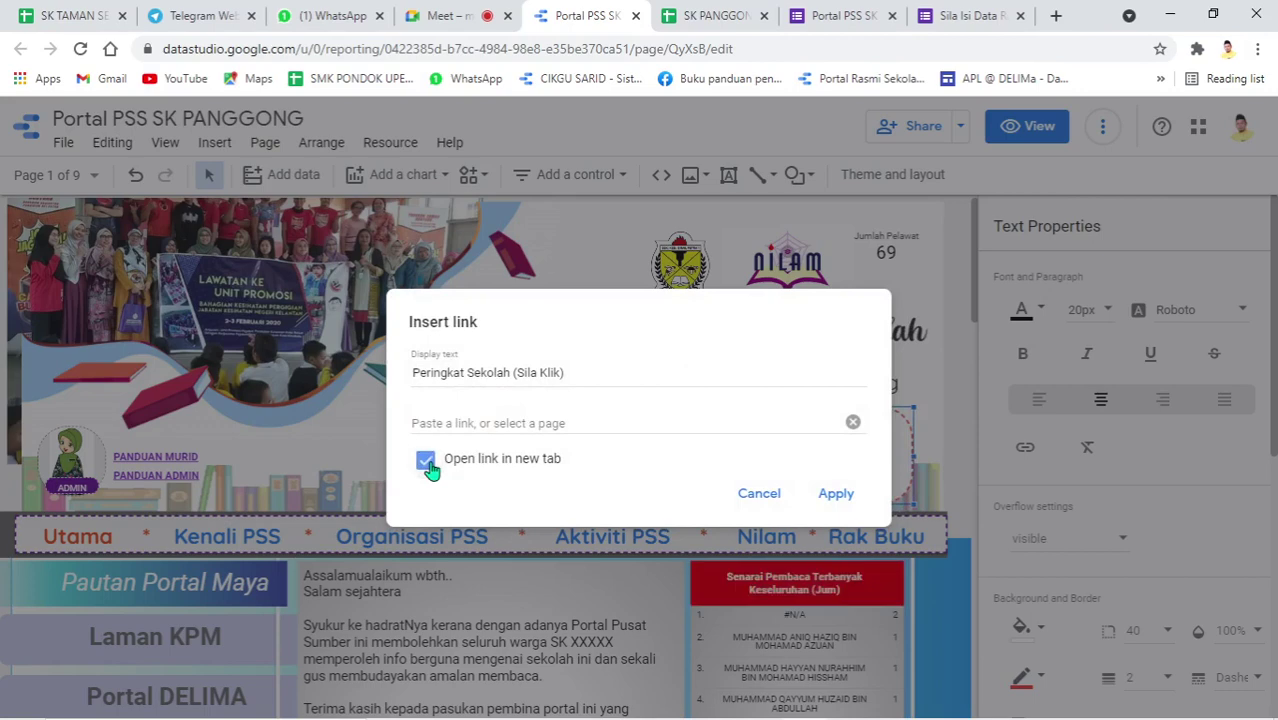
left_click(457, 422)
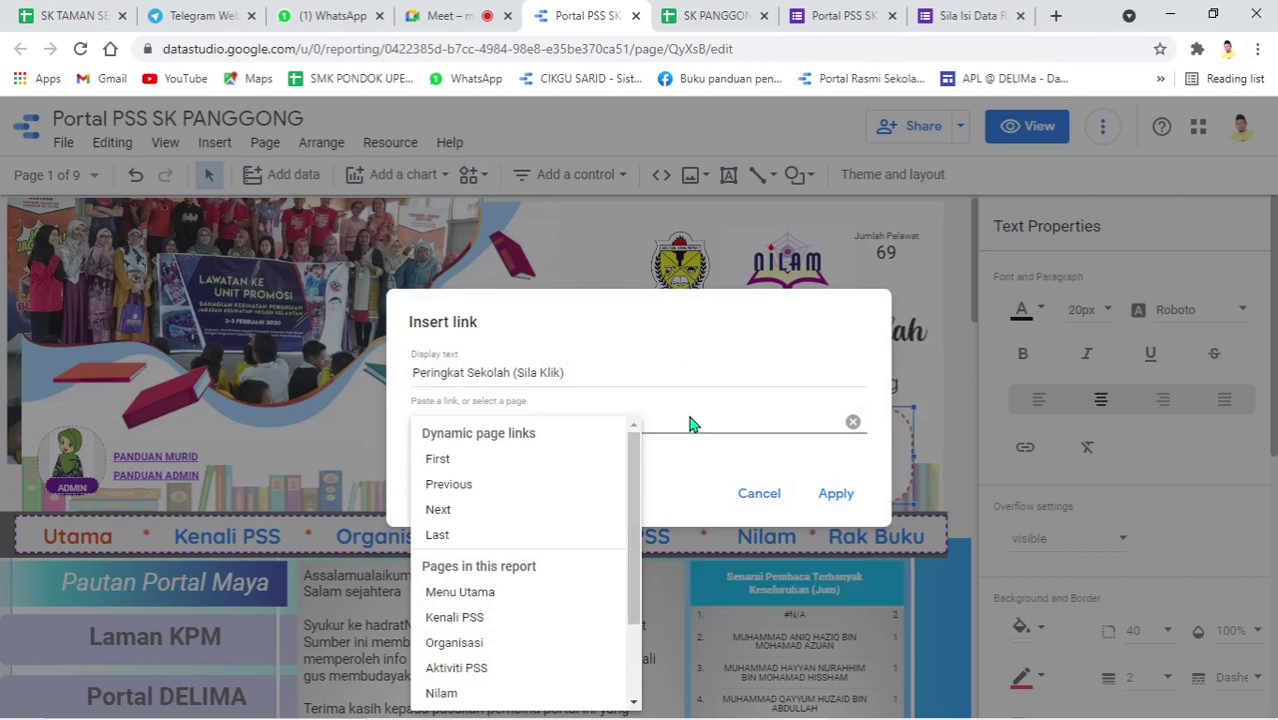
key("ctrl+v")
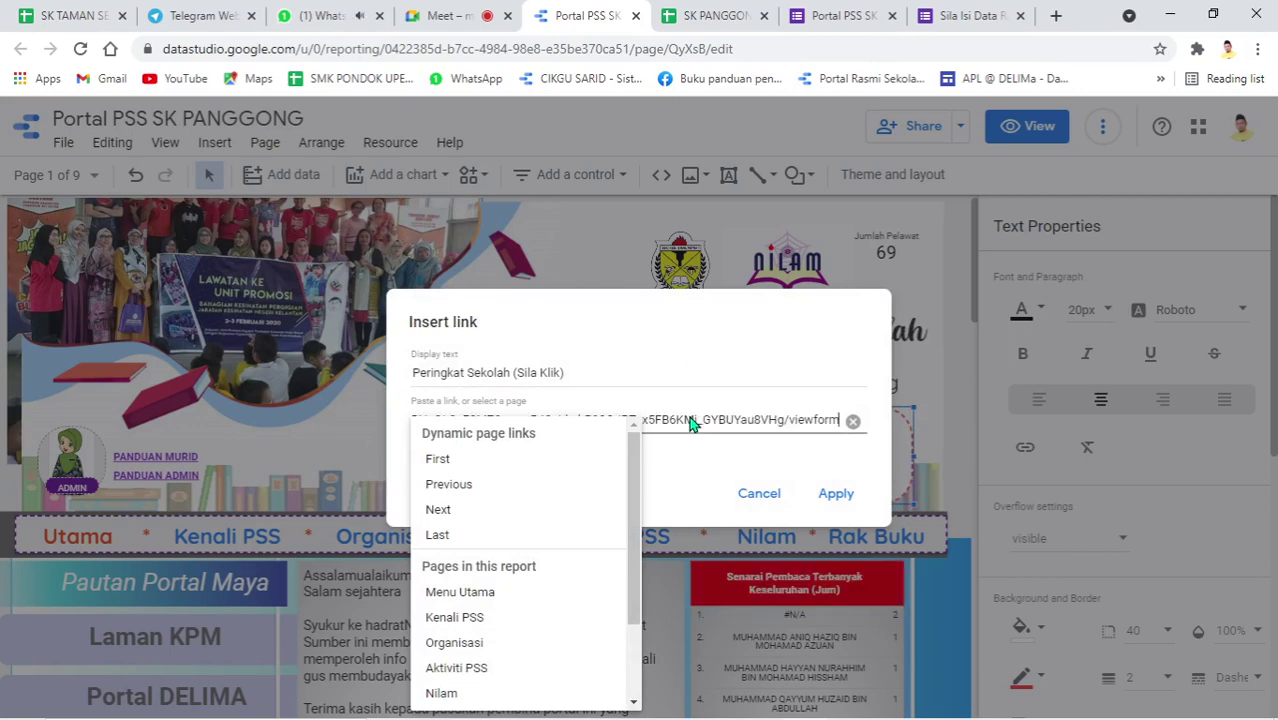
left_click(755, 346)
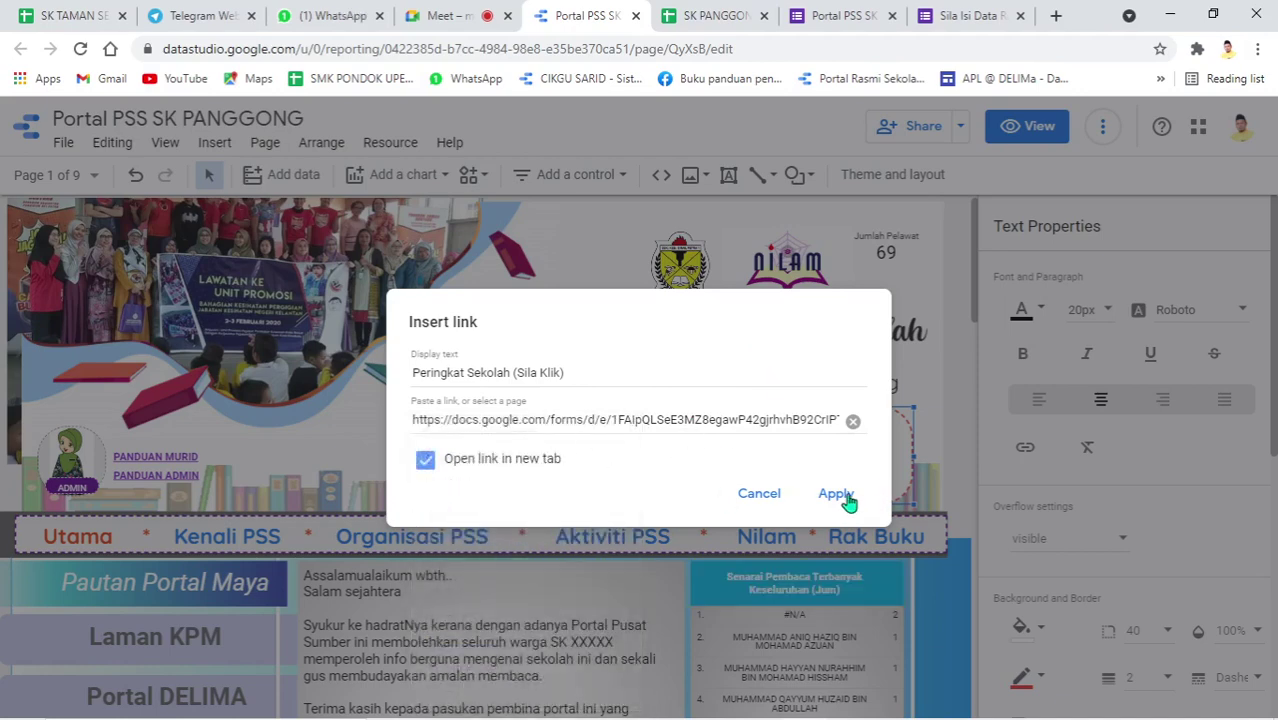
left_click(838, 494)
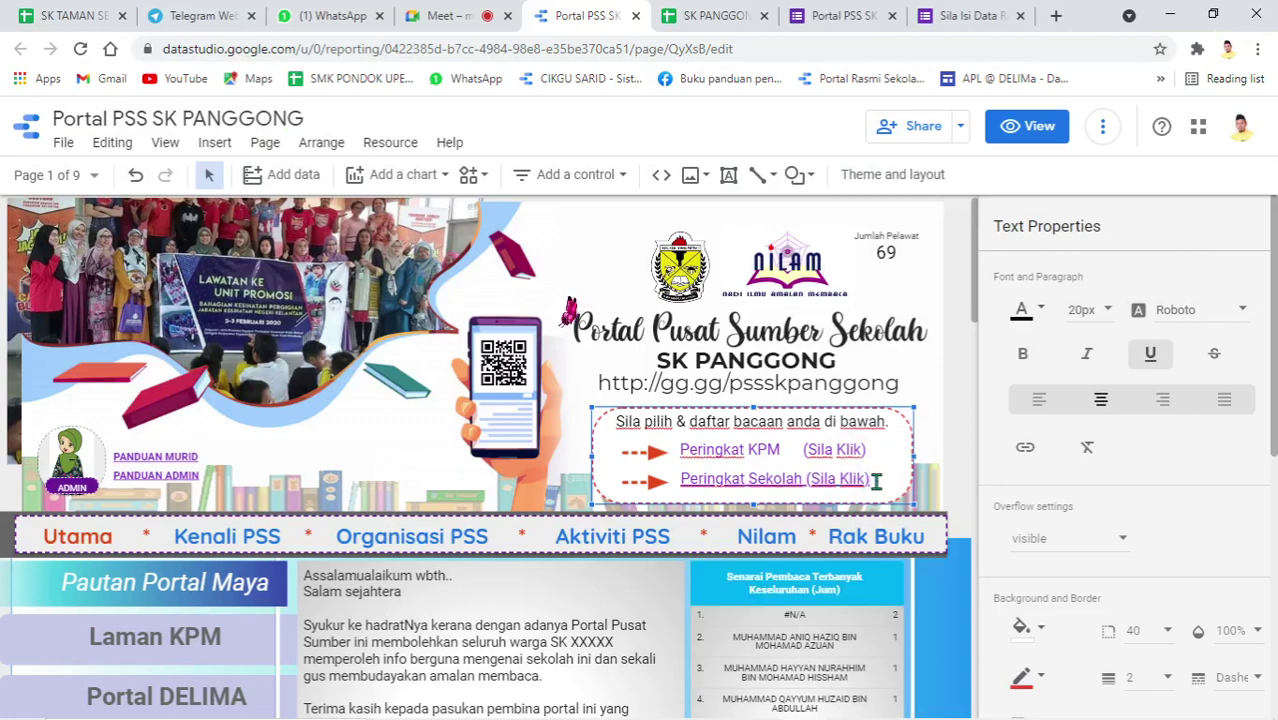
Remove the underline from the Peringkat Sekolah (Sila Klik) text in the report header
left_click_drag(876, 481, 779, 484)
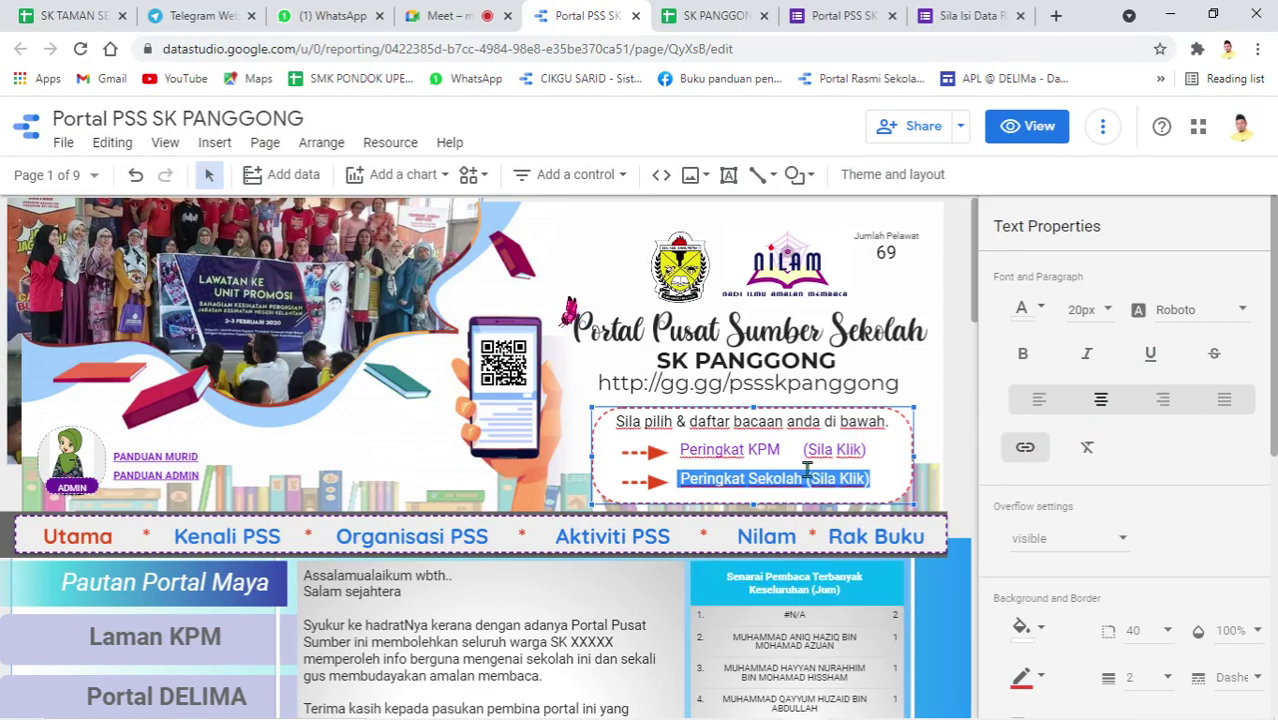
left_click(743, 488)
left_click_drag(684, 481, 818, 470)
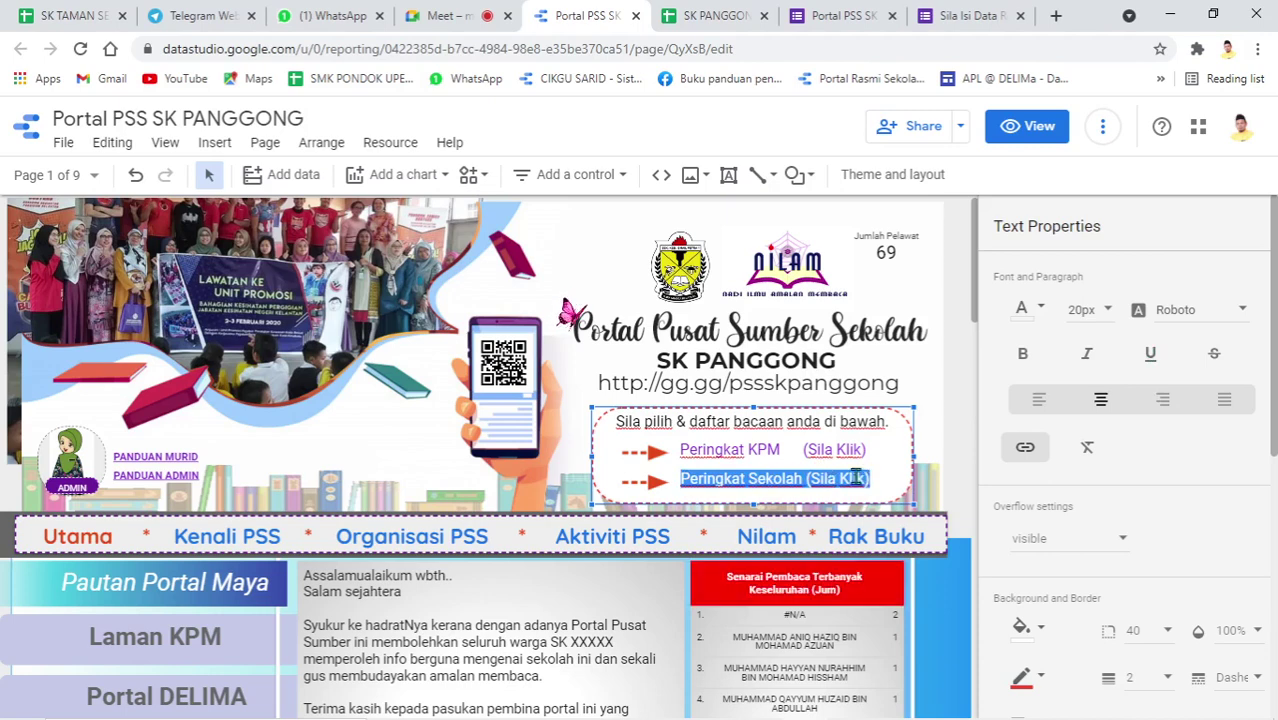
left_click(884, 477)
left_click_drag(884, 477, 724, 481)
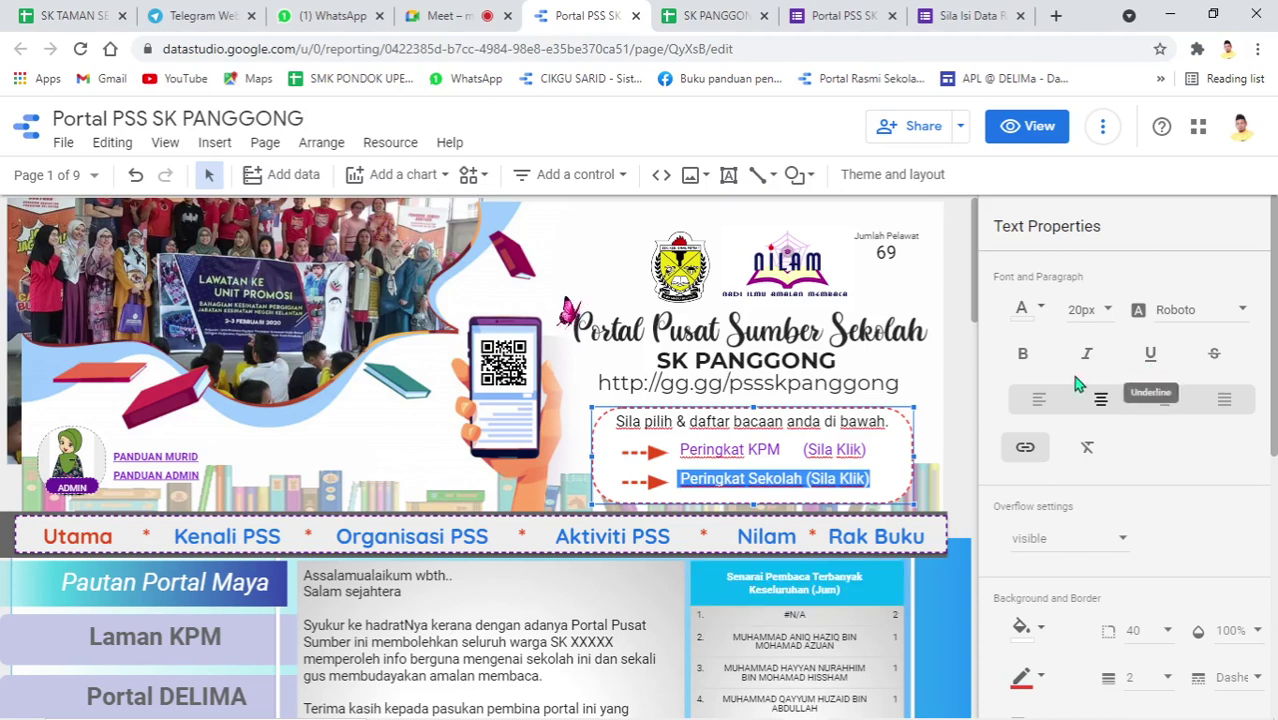
left_click(866, 478)
left_click_drag(682, 479, 862, 479)
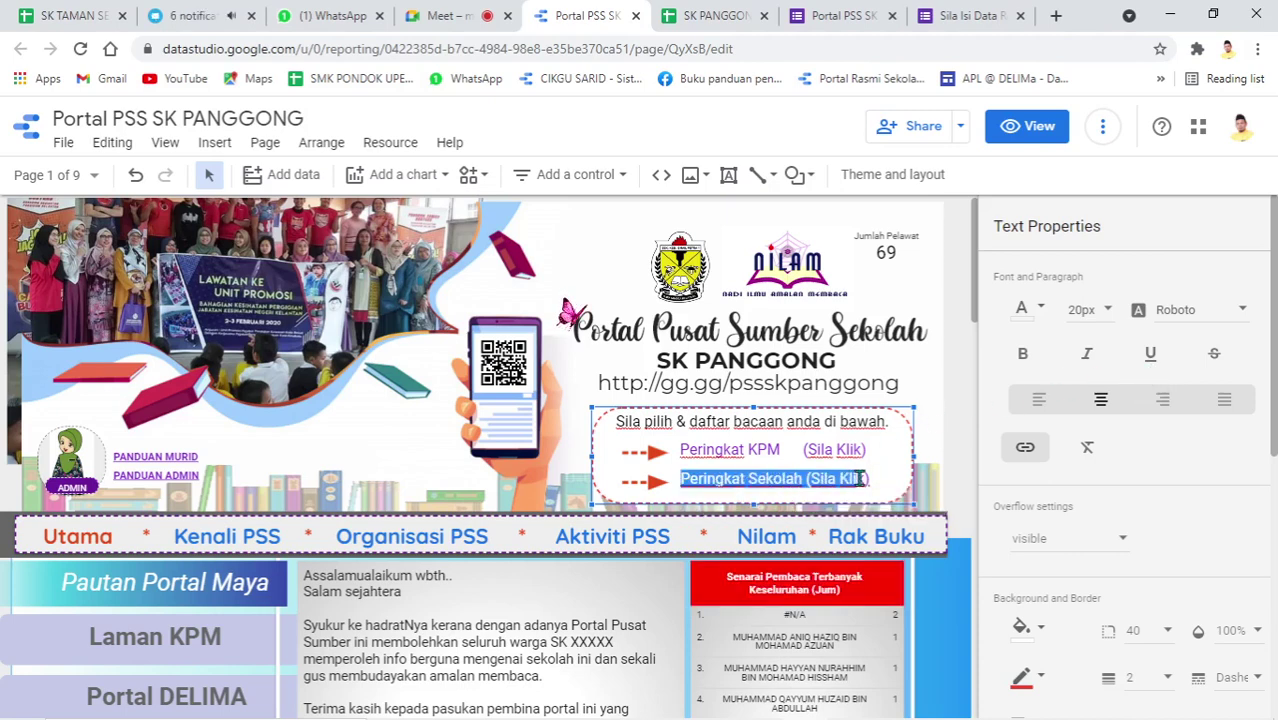
left_click(1150, 360)
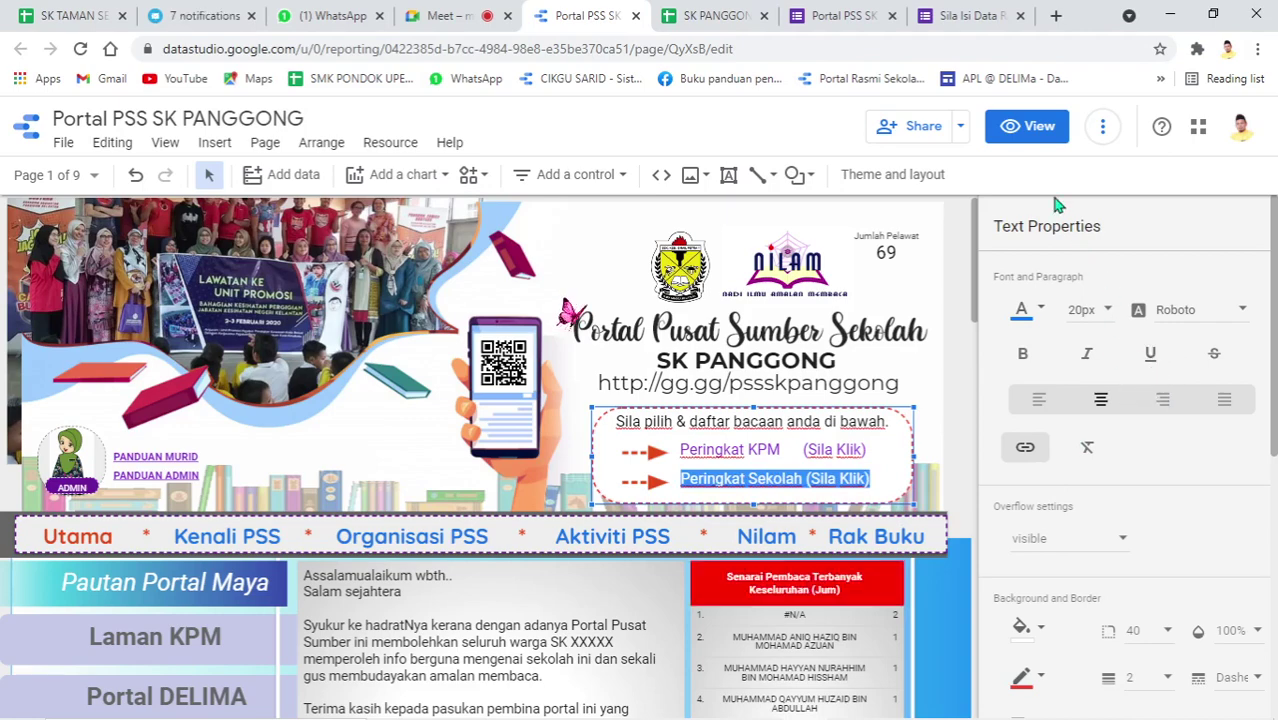
Switch the report to view mode and close the leftover SK PANGGONG spreadsheet and form pages
left_click(1022, 133)
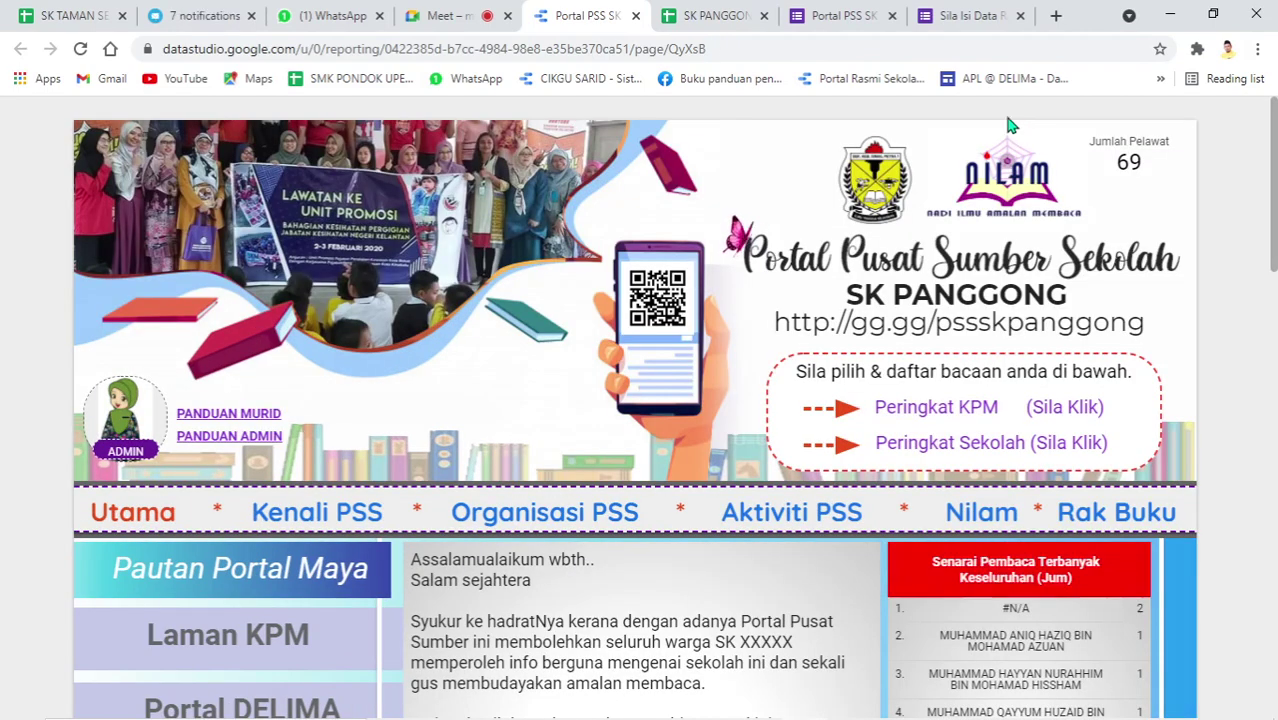
left_click(763, 16)
left_click(763, 16)
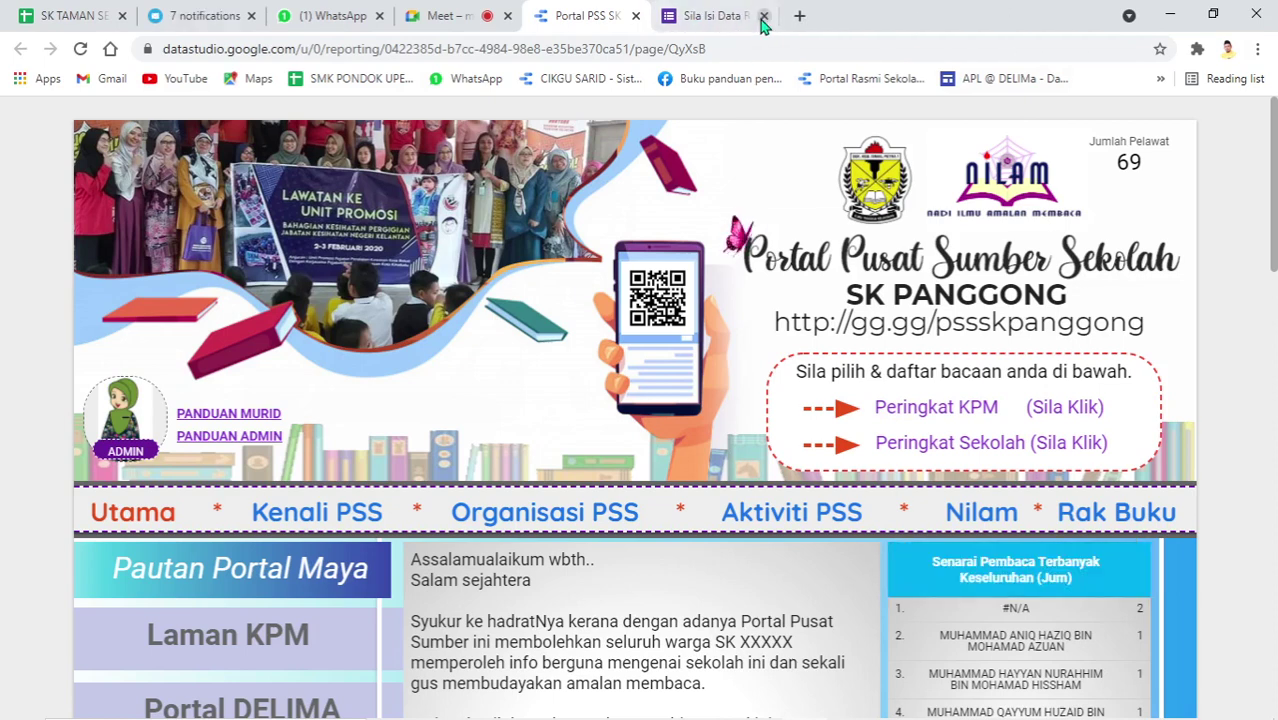
left_click(763, 16)
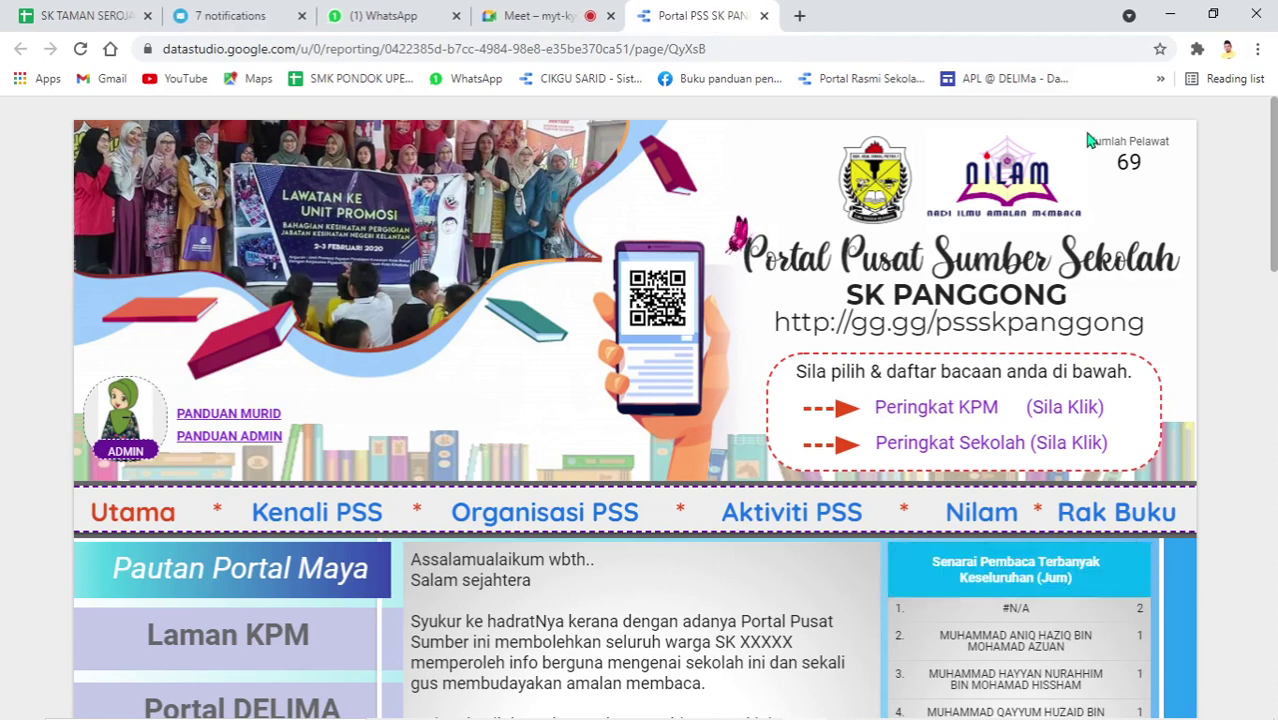
Follow the Peringkat Sekolah (Sila Klik) link to check the form it opens, and return to the report
left_click(986, 443)
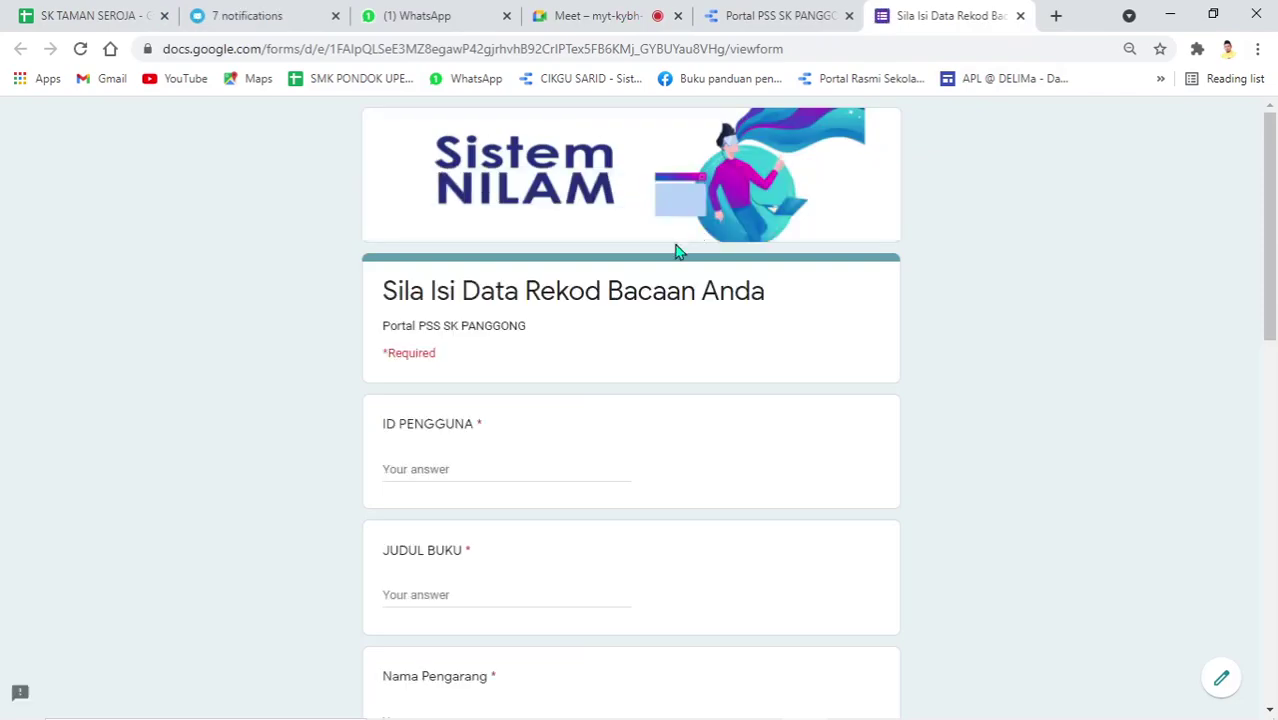
left_click(513, 324)
left_click(762, 18)
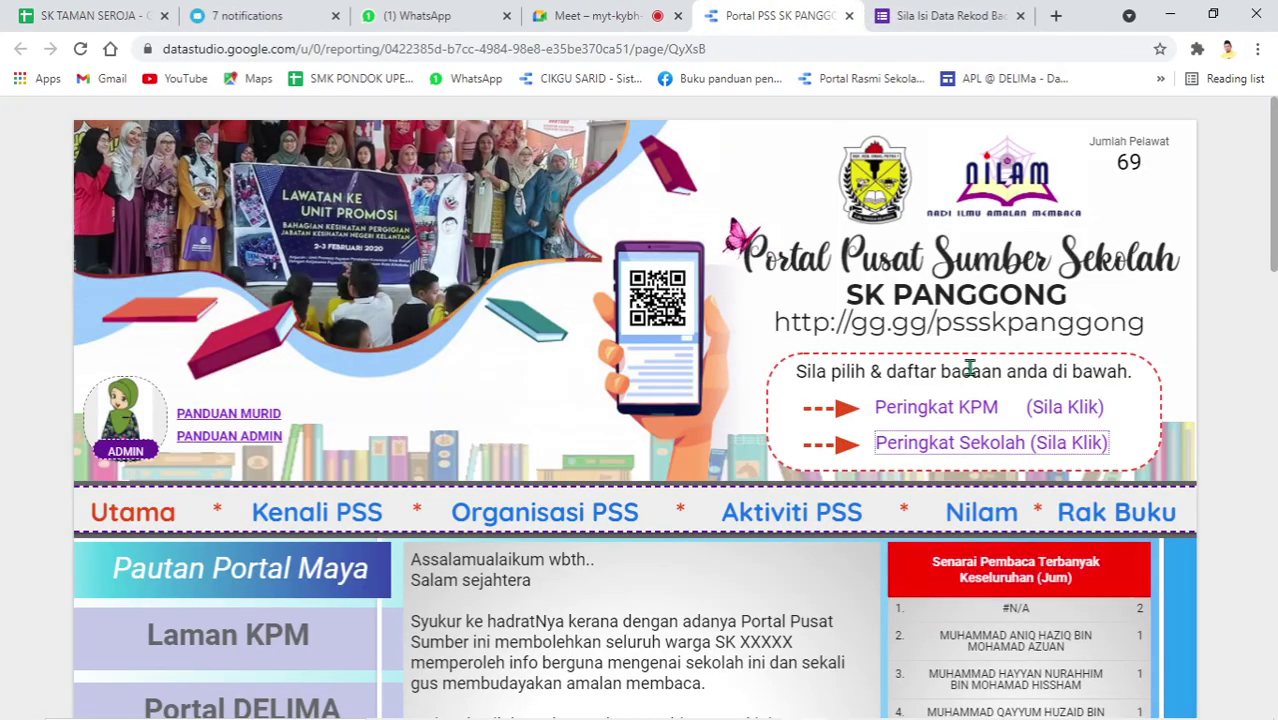
Examine the report's home page for placeholder school names, the Guru Besar signature, notices, map location and contact details
scroll(762, 422, "down", 2)
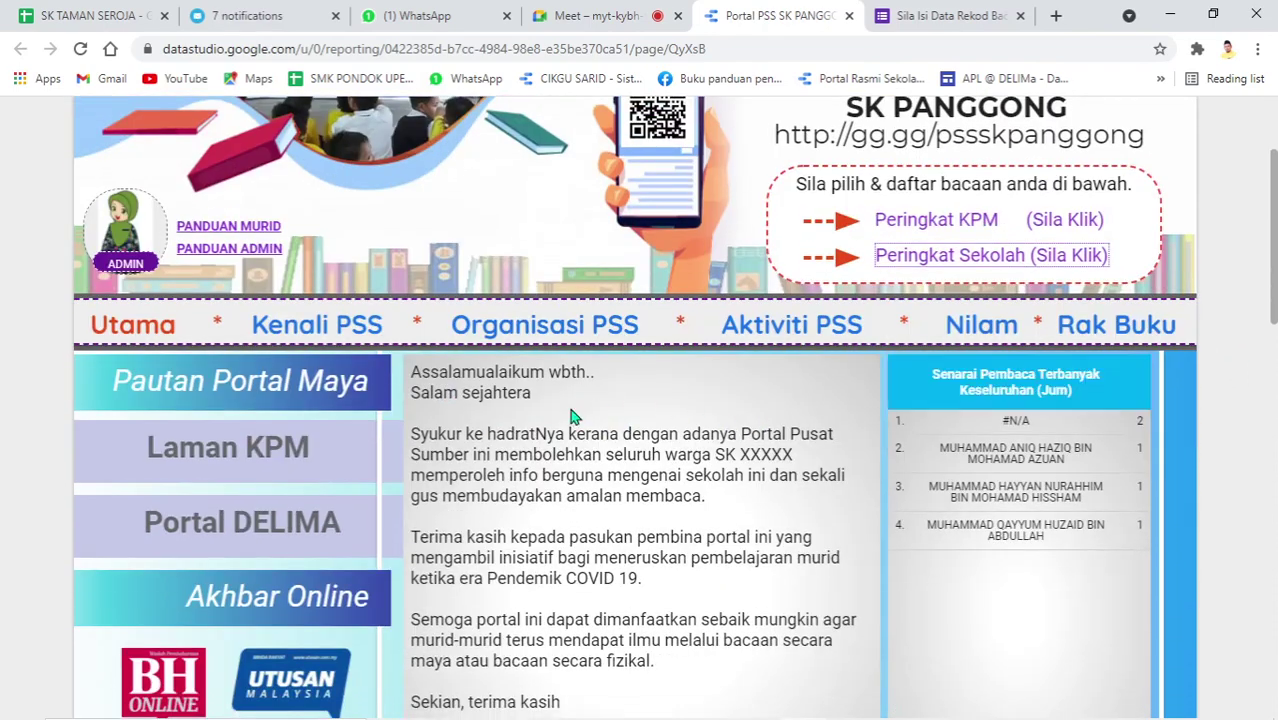
left_click_drag(722, 456, 806, 470)
scroll(806, 470, "down", 3)
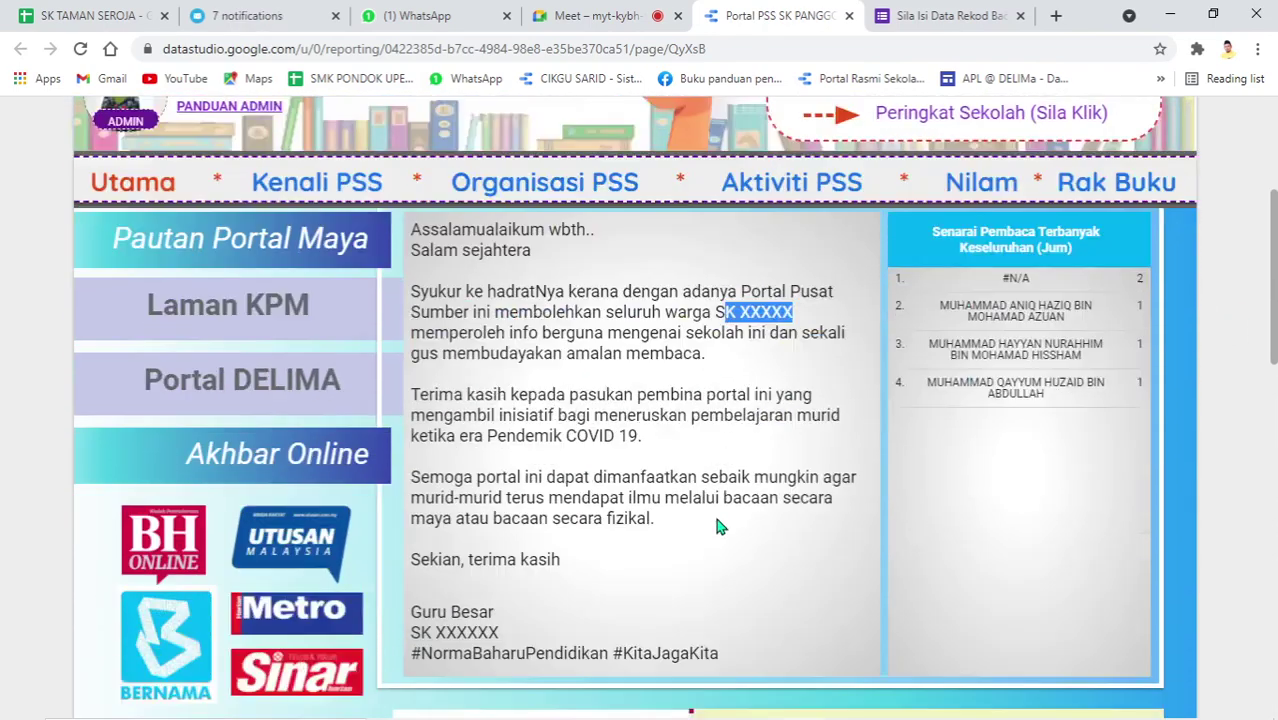
mouse_move(530, 495)
left_mouse_down()
mouse_move(474, 494)
mouse_move(491, 471)
mouse_move(408, 471)
left_mouse_up()
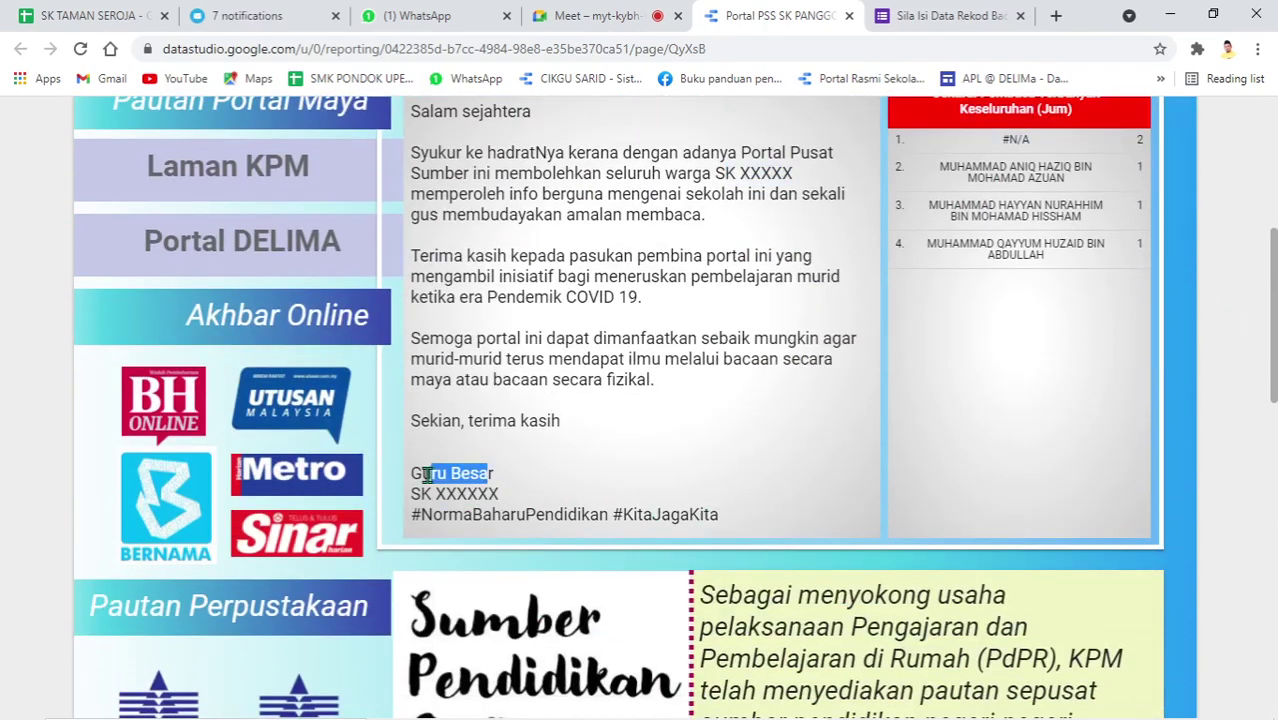
scroll(668, 467, "down", 9)
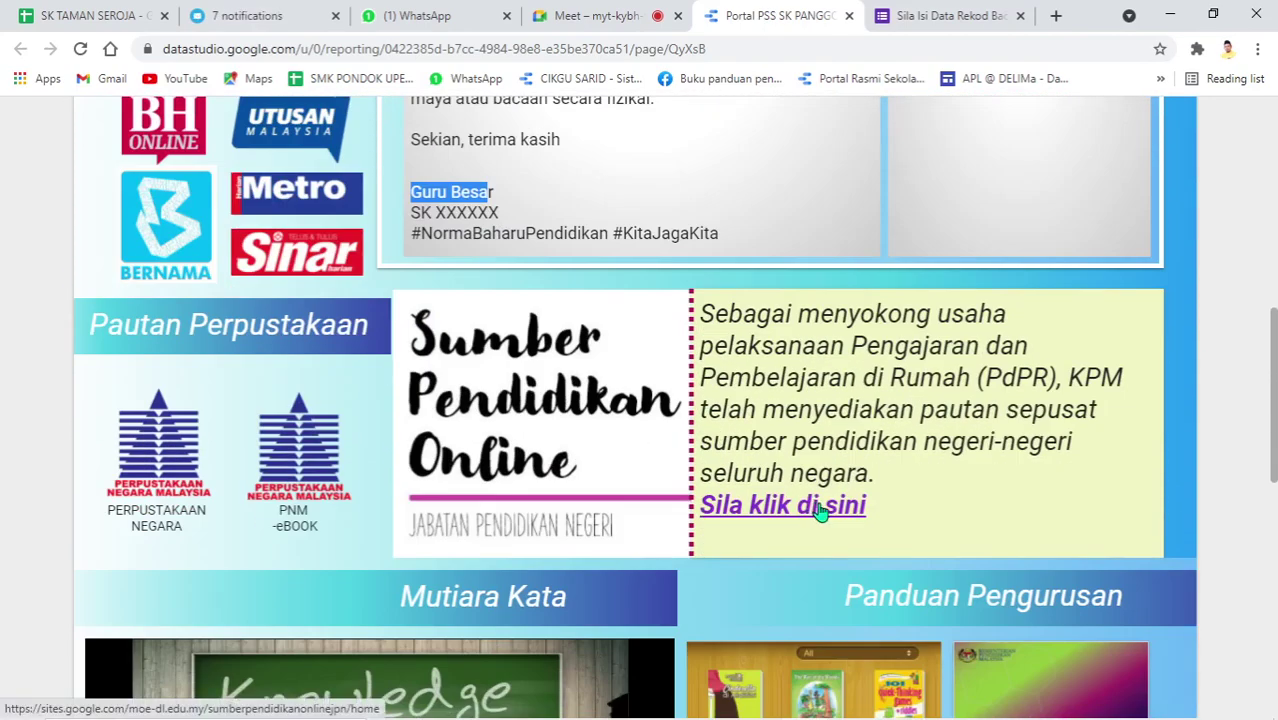
scroll(692, 590, "down", 3)
scroll(889, 547, "up", 1)
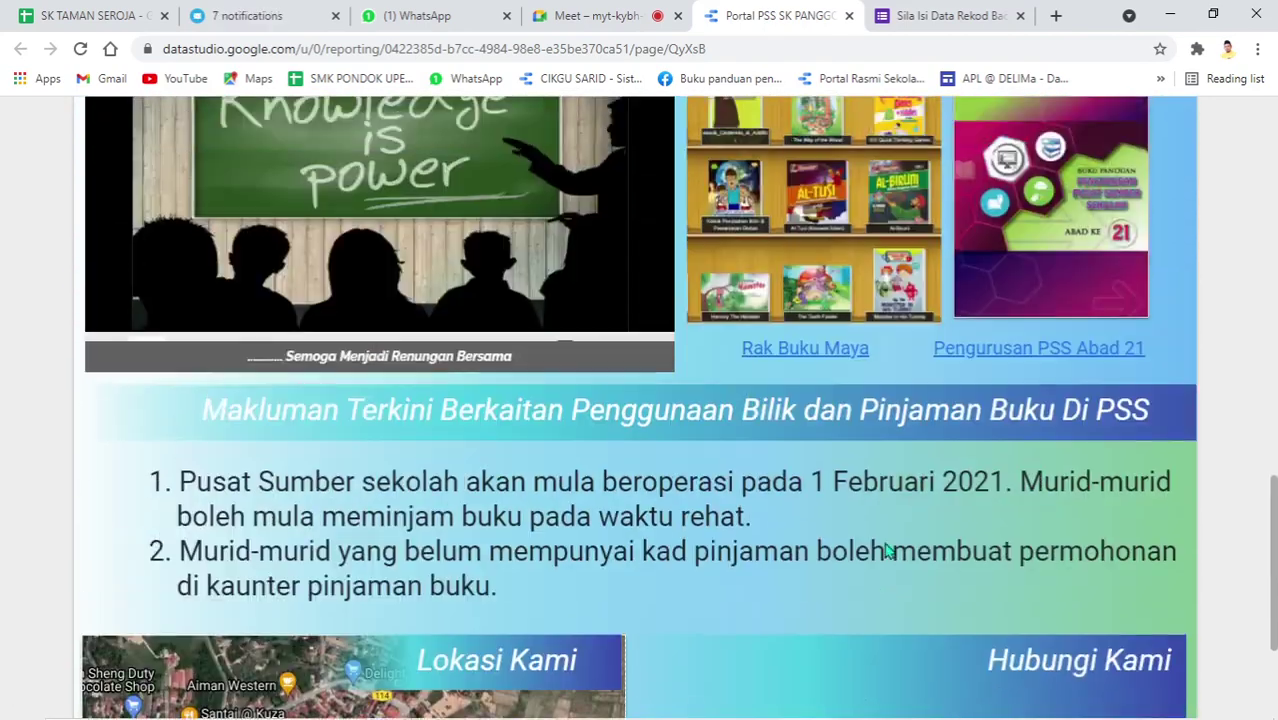
scroll(900, 580, "down", 1)
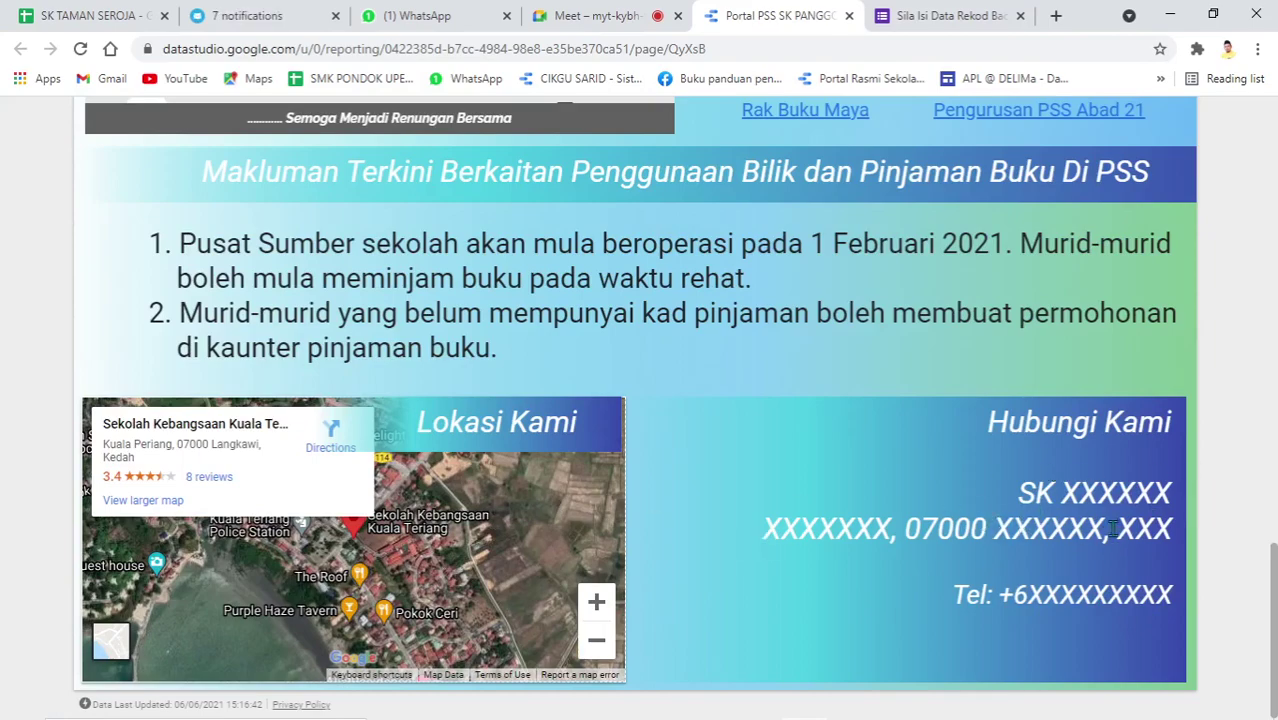
scroll(699, 546, "up", 18)
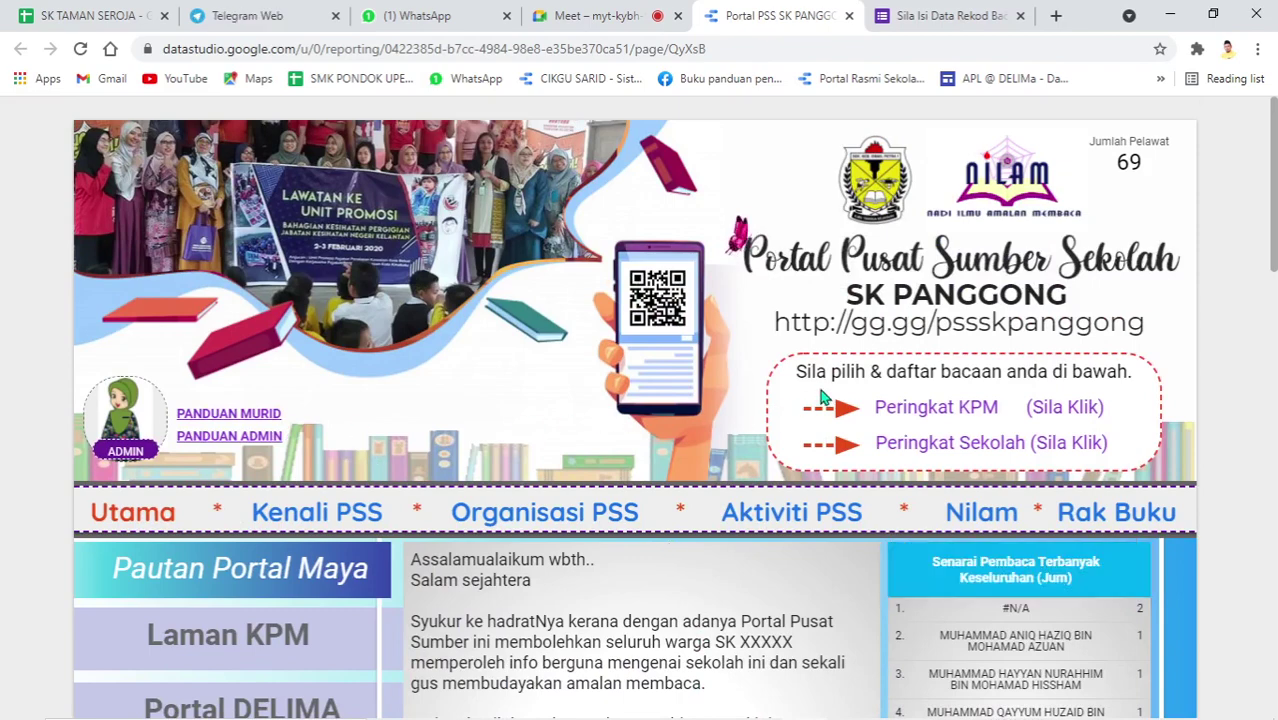
Switch to the Google Meet call, stop presenting the screen and close the in-call messages
left_click(600, 16)
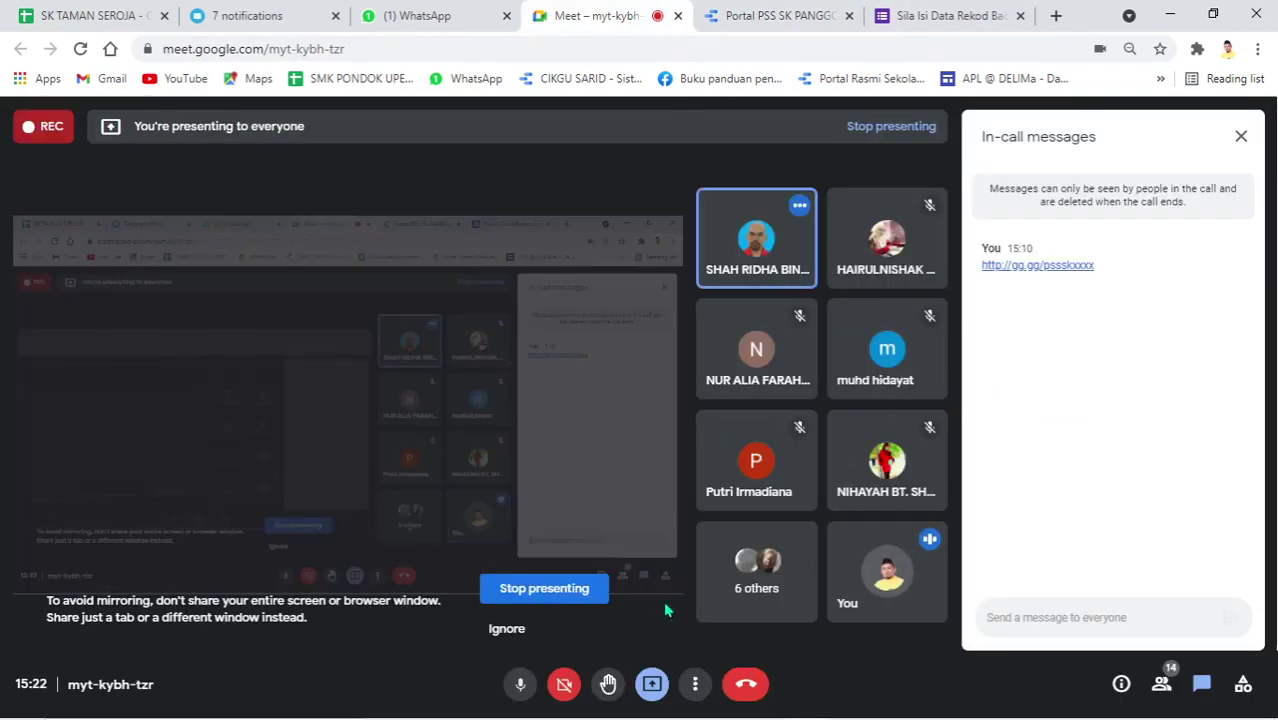
left_click(557, 591)
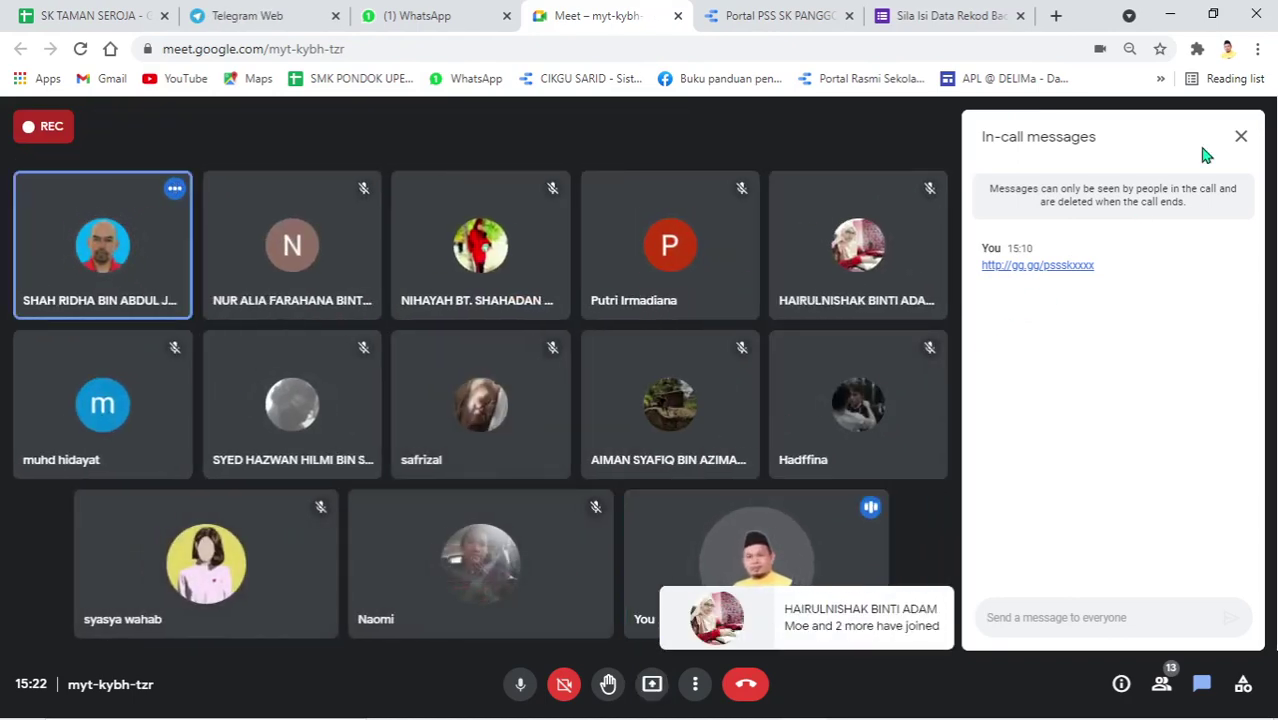
left_click(1241, 140)
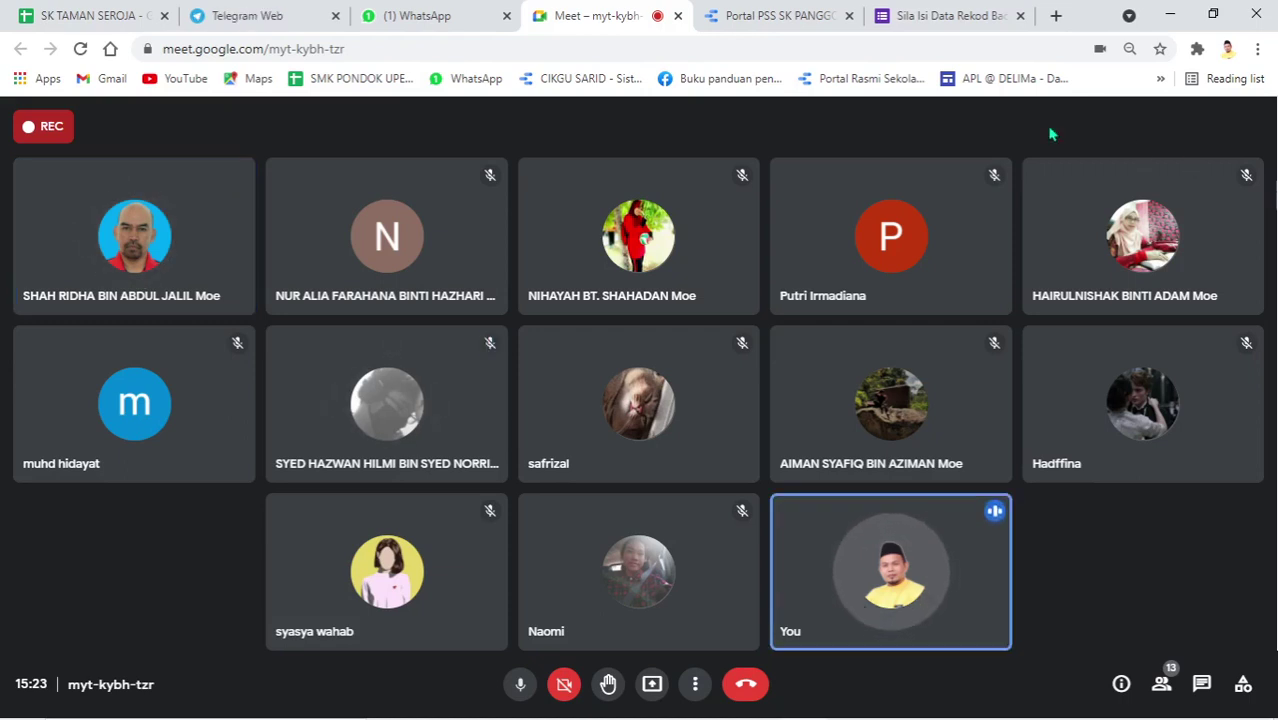
left_click(788, 15)
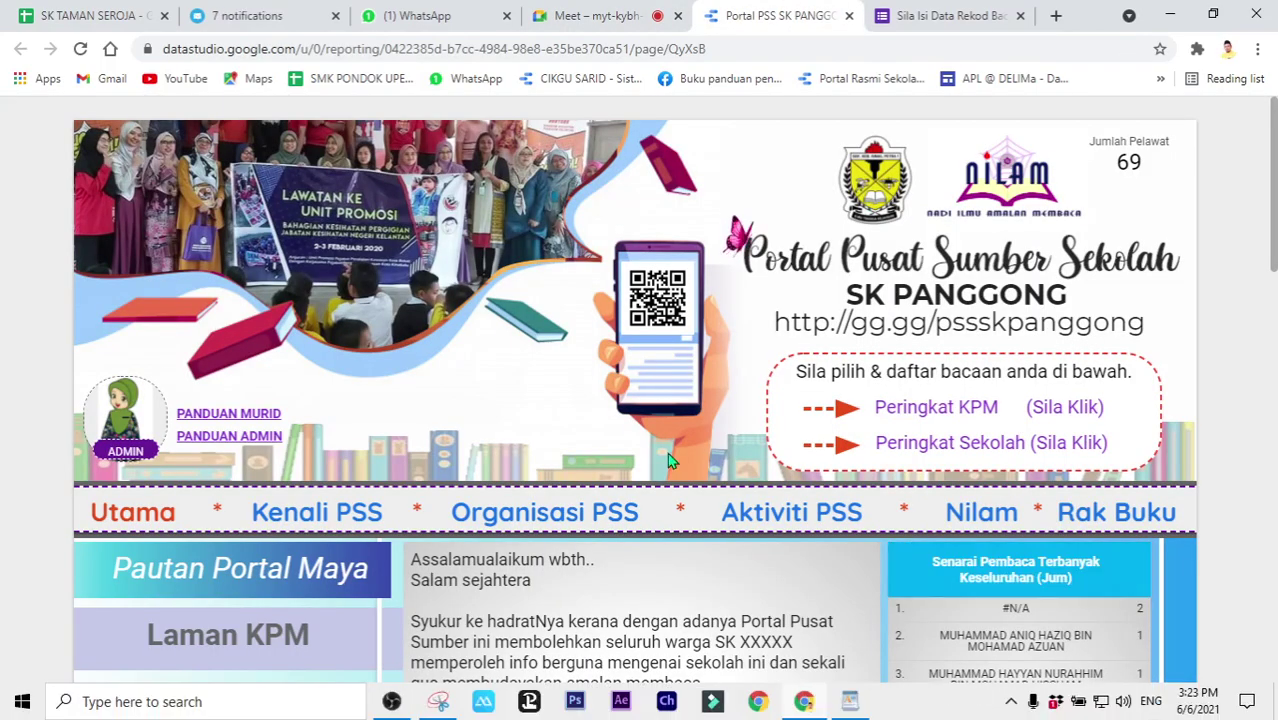
scroll(668, 520, "down", 7)
scroll(600, 430, "up", 10)
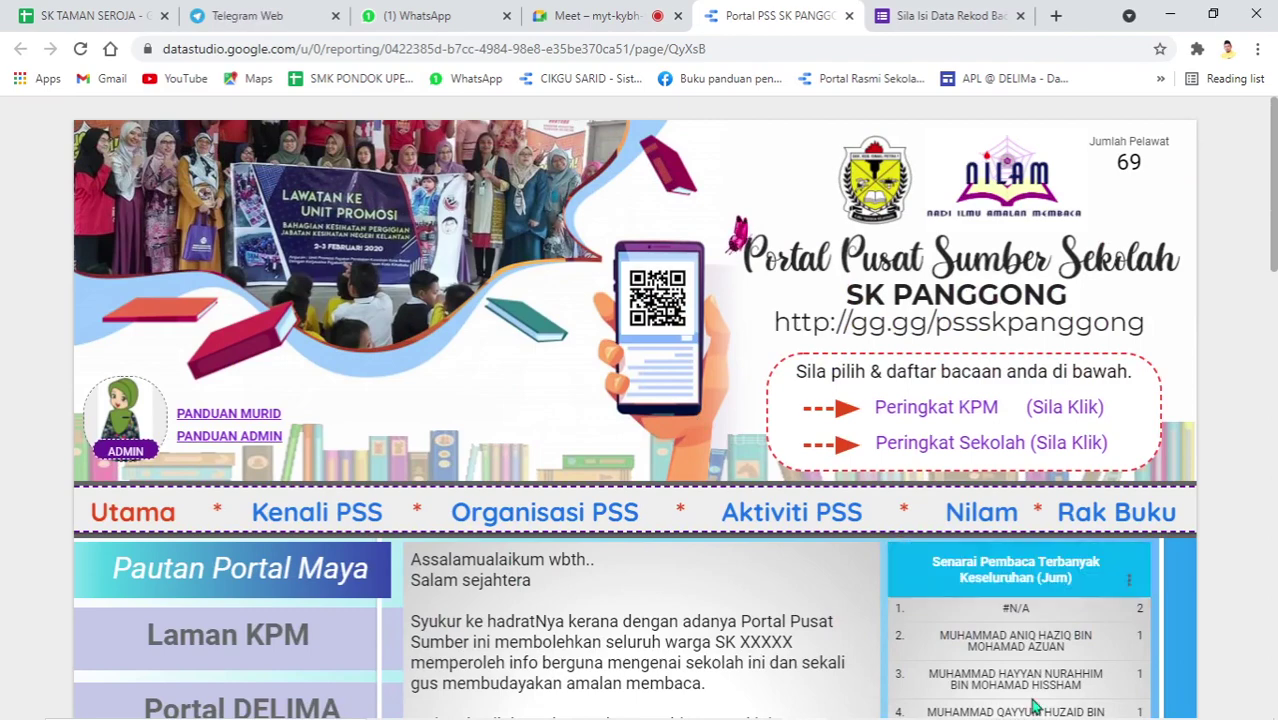
Present the entire Screen 1 in the Google Meet call and return to the report
key("ctrl+shift+Tab")
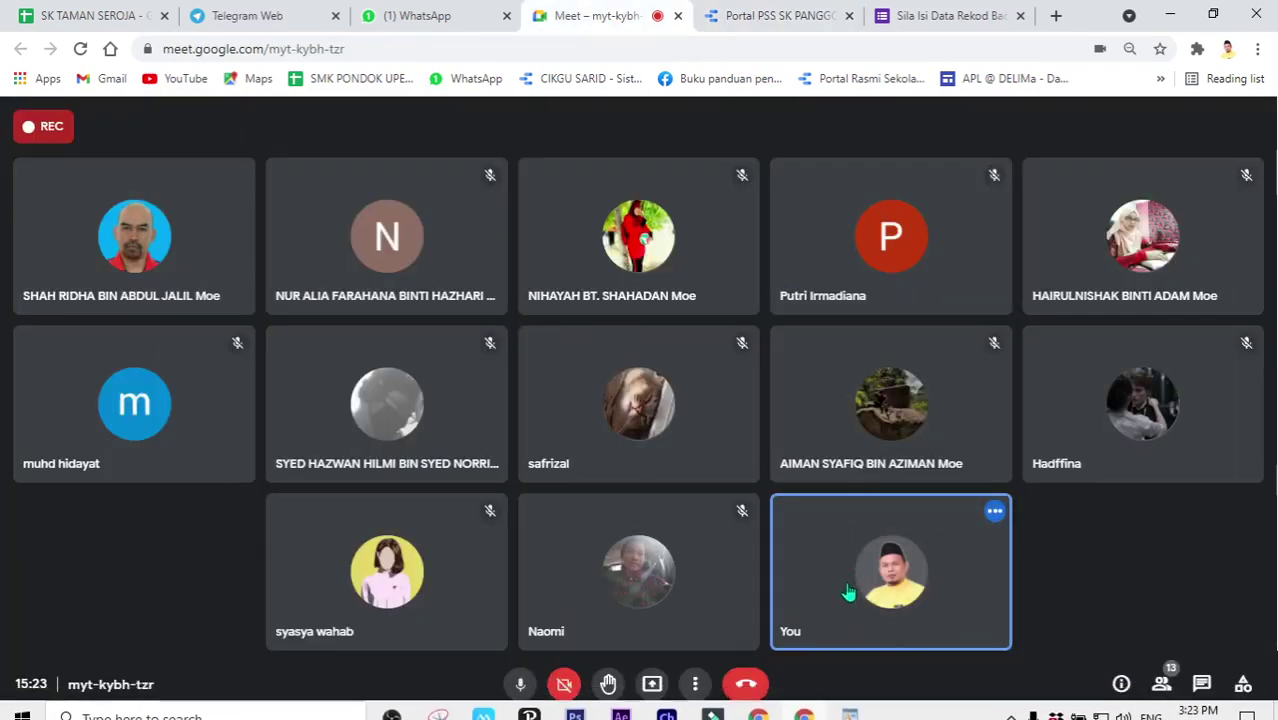
left_click(651, 684)
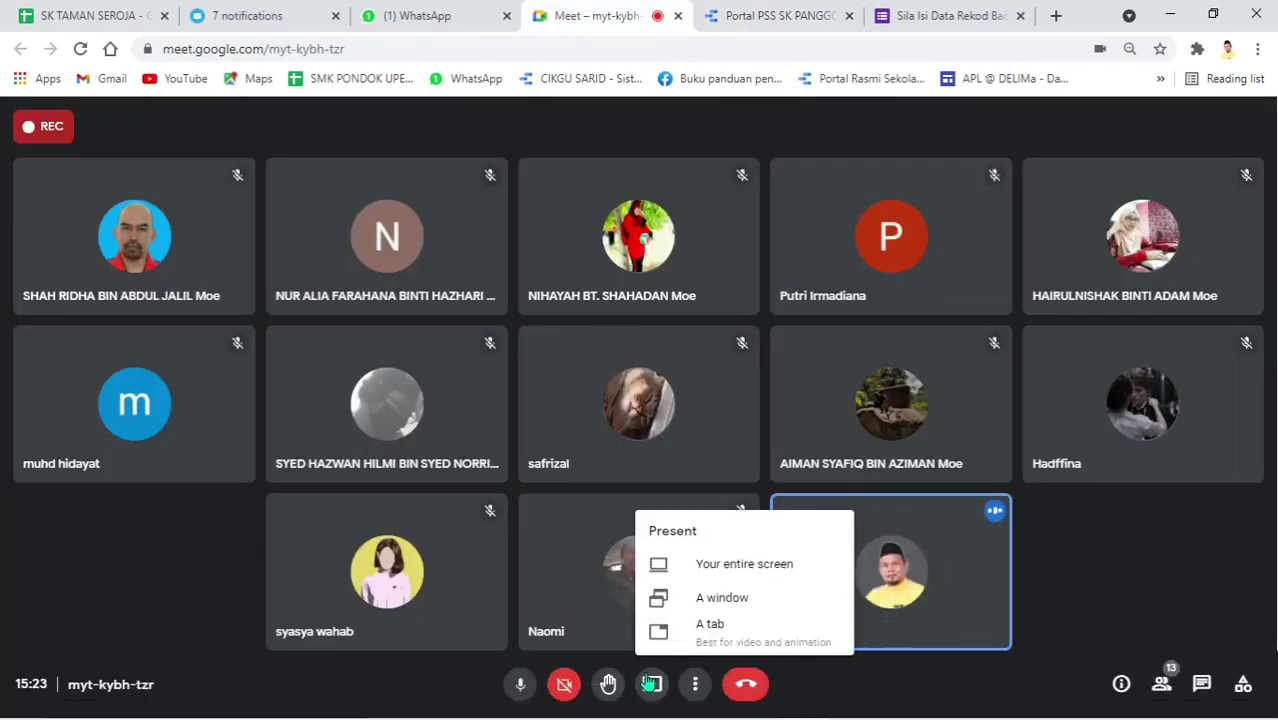
left_click(726, 566)
left_click(496, 217)
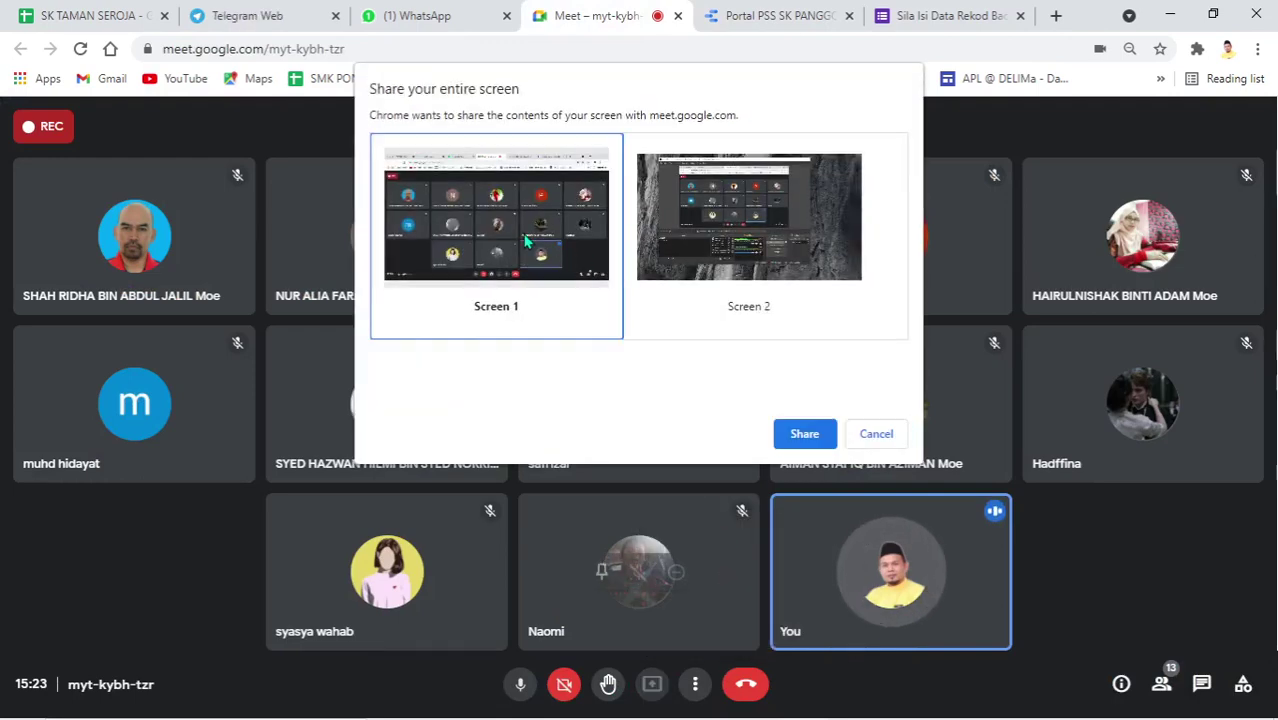
left_click(804, 433)
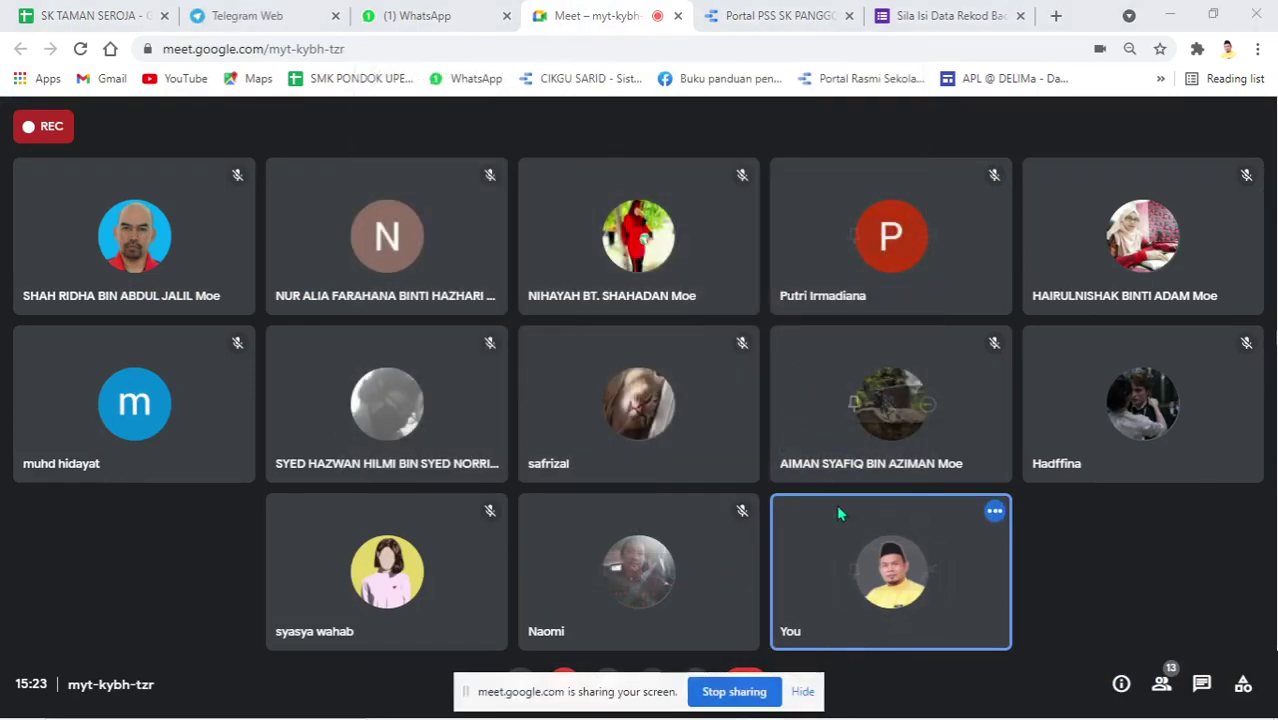
key("ctrl+Tab")
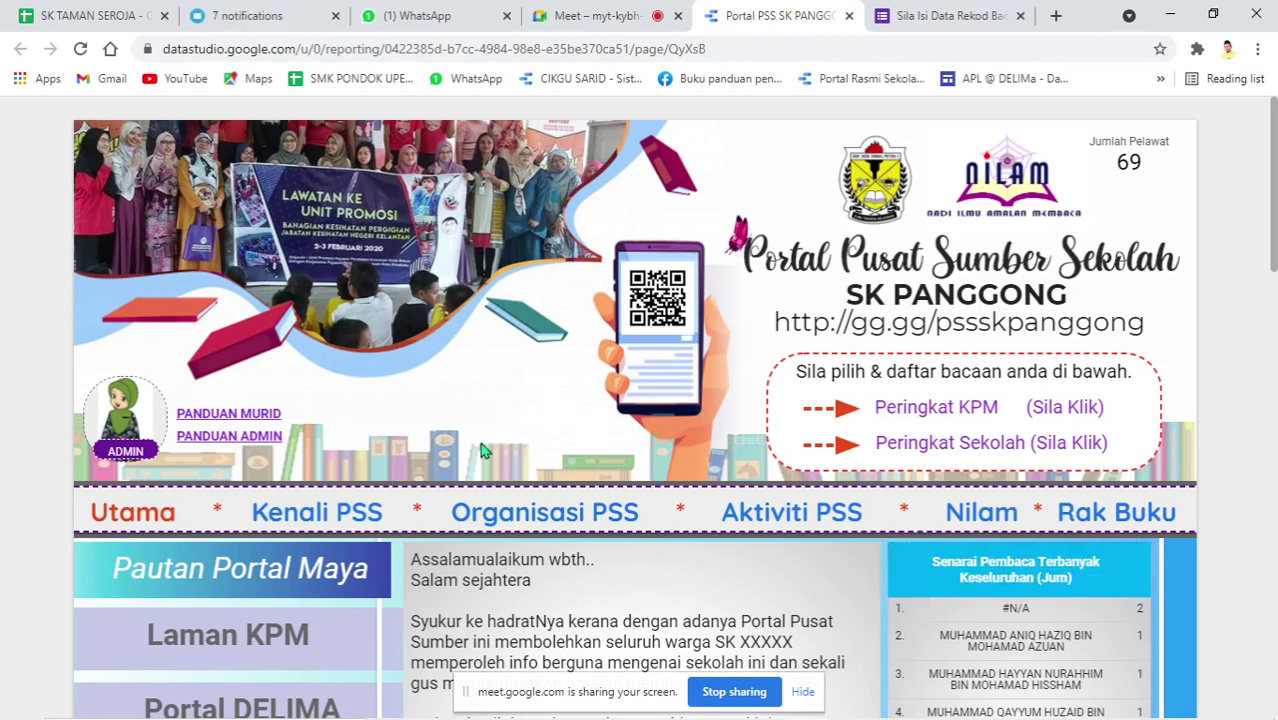
Close the Sila Isi Data Rekod Bacaan Anda form page and search the web for "date and time"
left_click(1020, 16)
left_click(1055, 16)
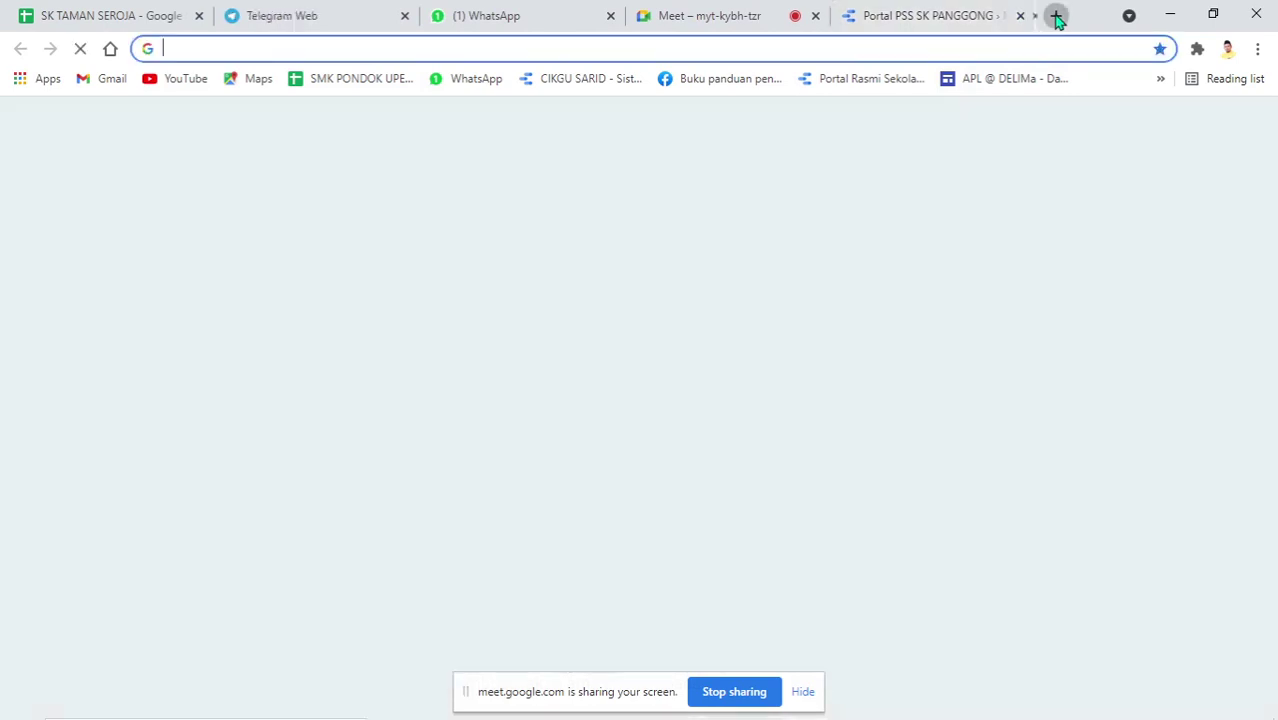
type("date")
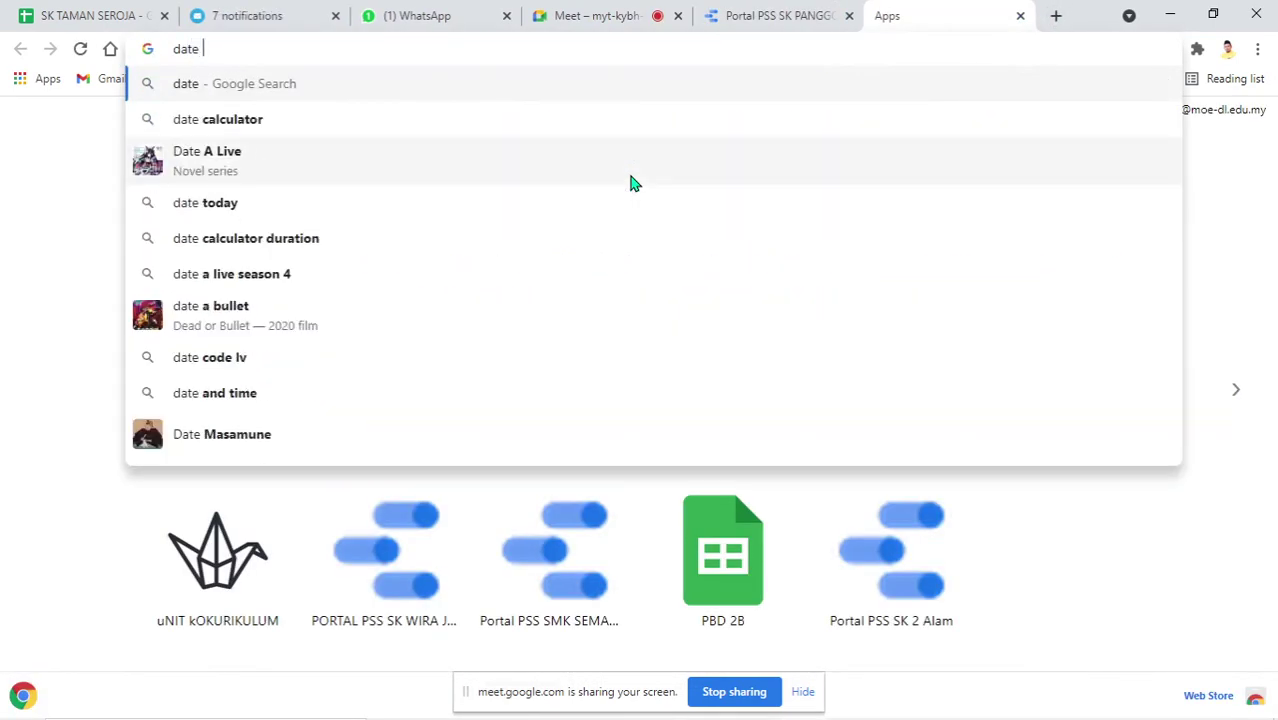
type(" and time")
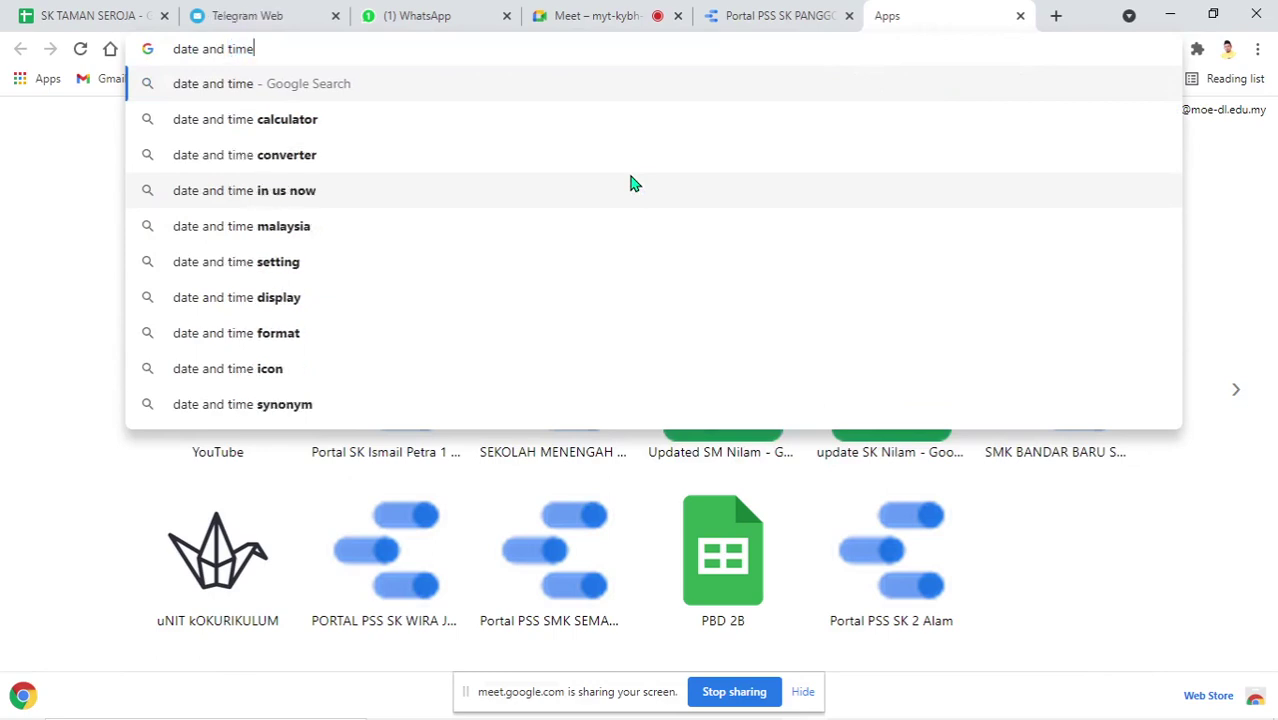
key("Return")
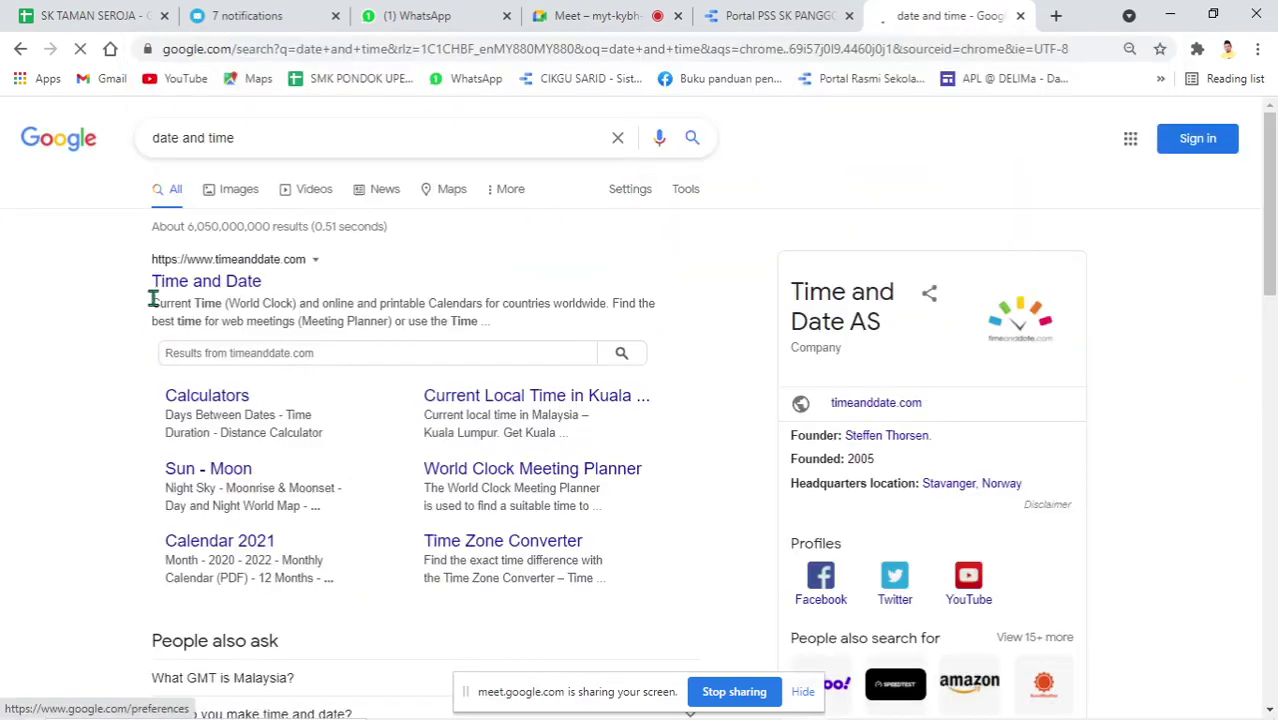
Open the Free Clock for Your Site page on timeanddate.com and continue past its introduction
left_click(222, 287)
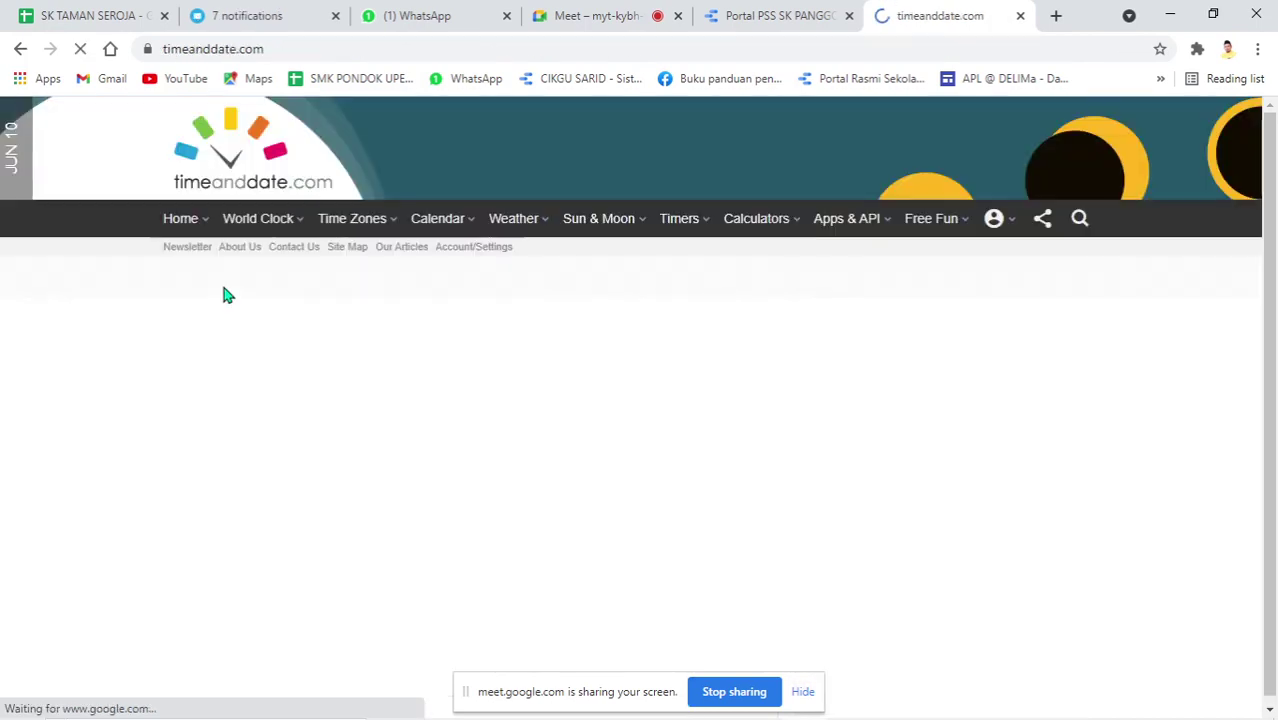
mouse_move(936, 222)
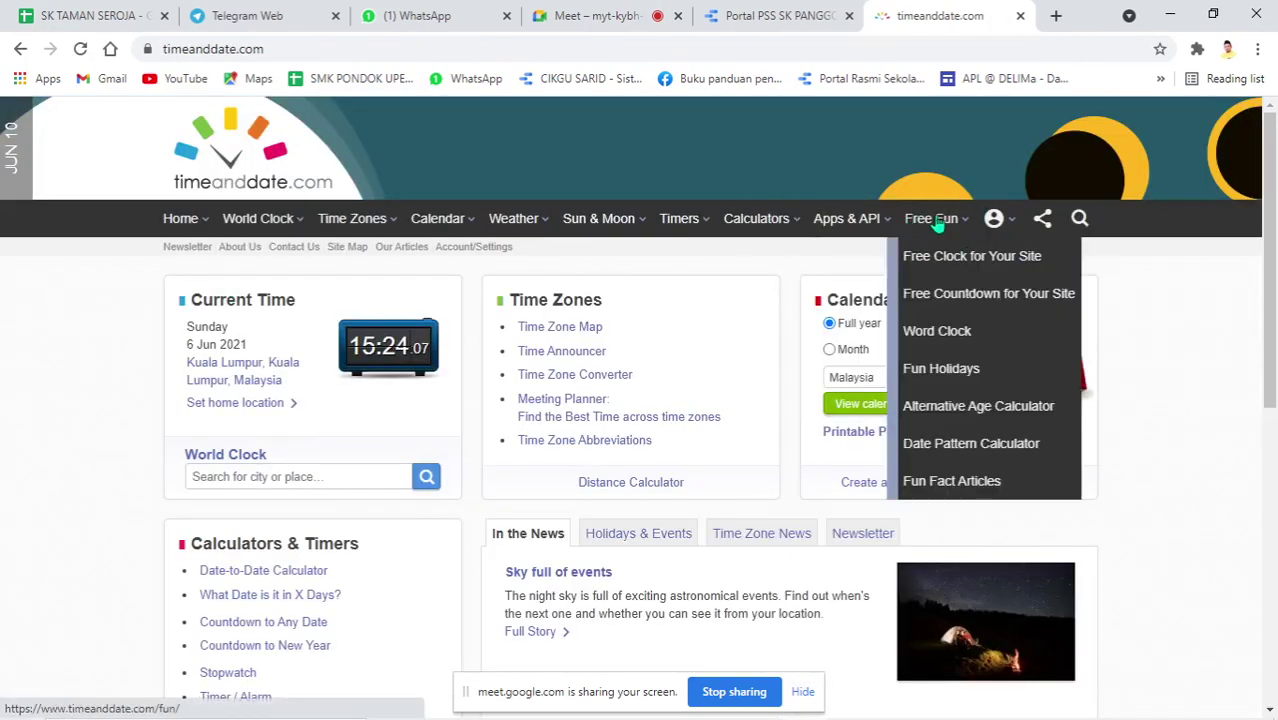
left_click(937, 220)
left_click(940, 268)
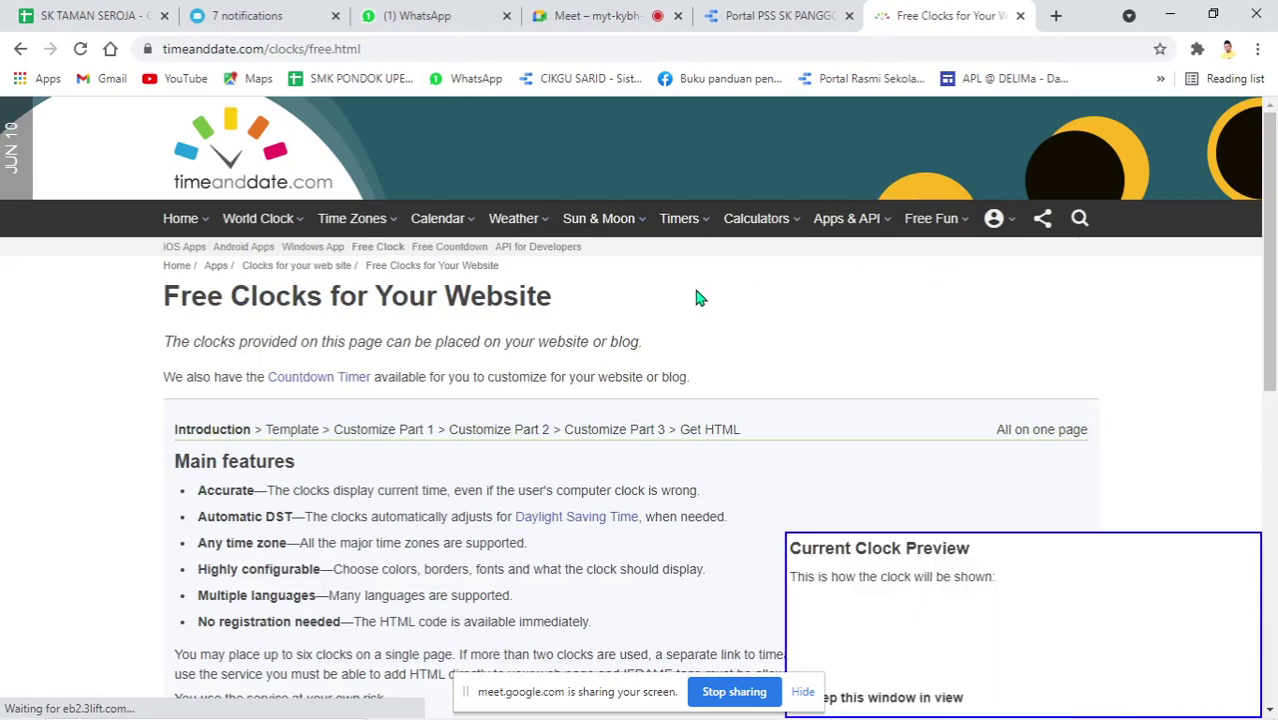
scroll(693, 284, "down", 4)
left_click(651, 446)
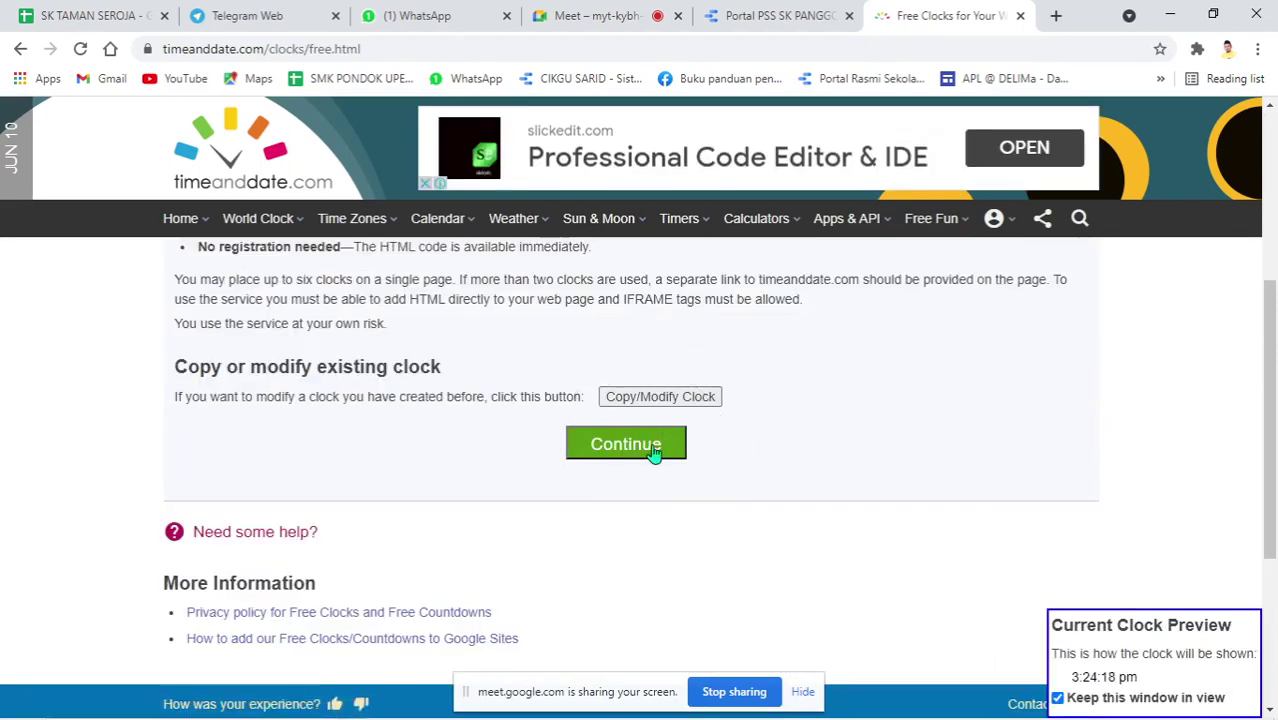
Choose the School Clock Red analog template for the website clock and continue to its customization
left_click(653, 451)
scroll(615, 421, "down", 2)
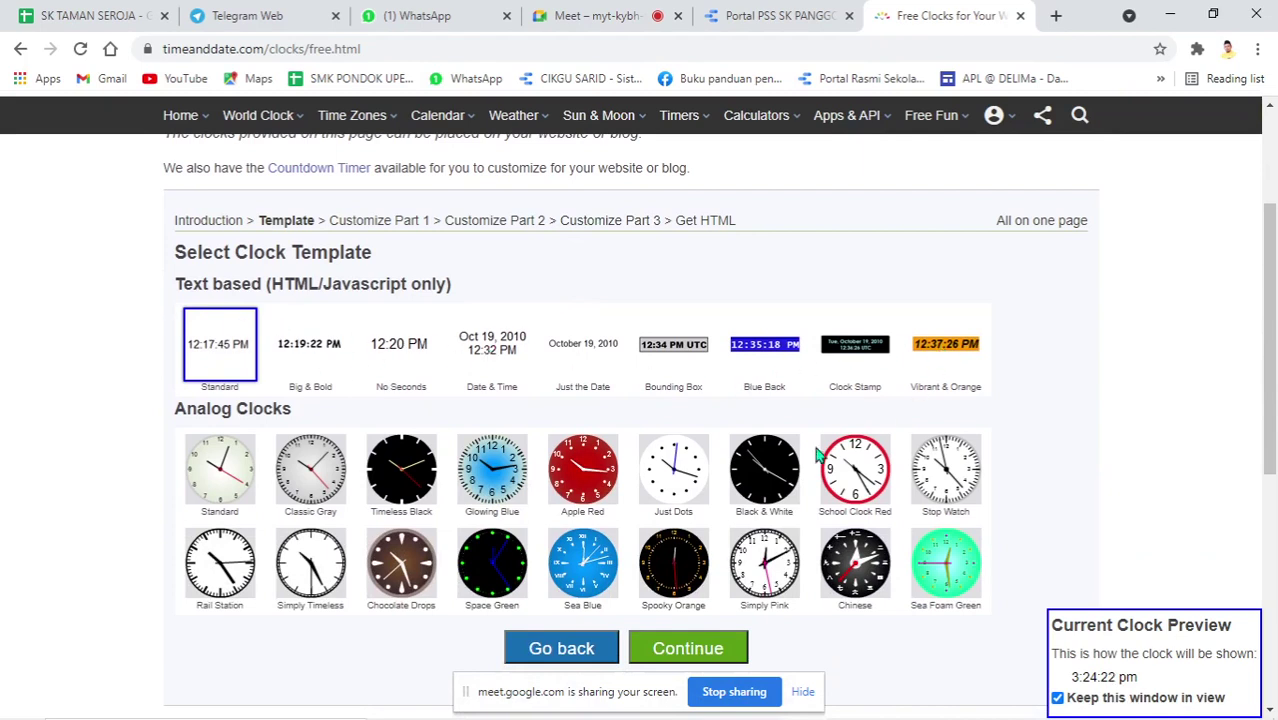
left_click(880, 482)
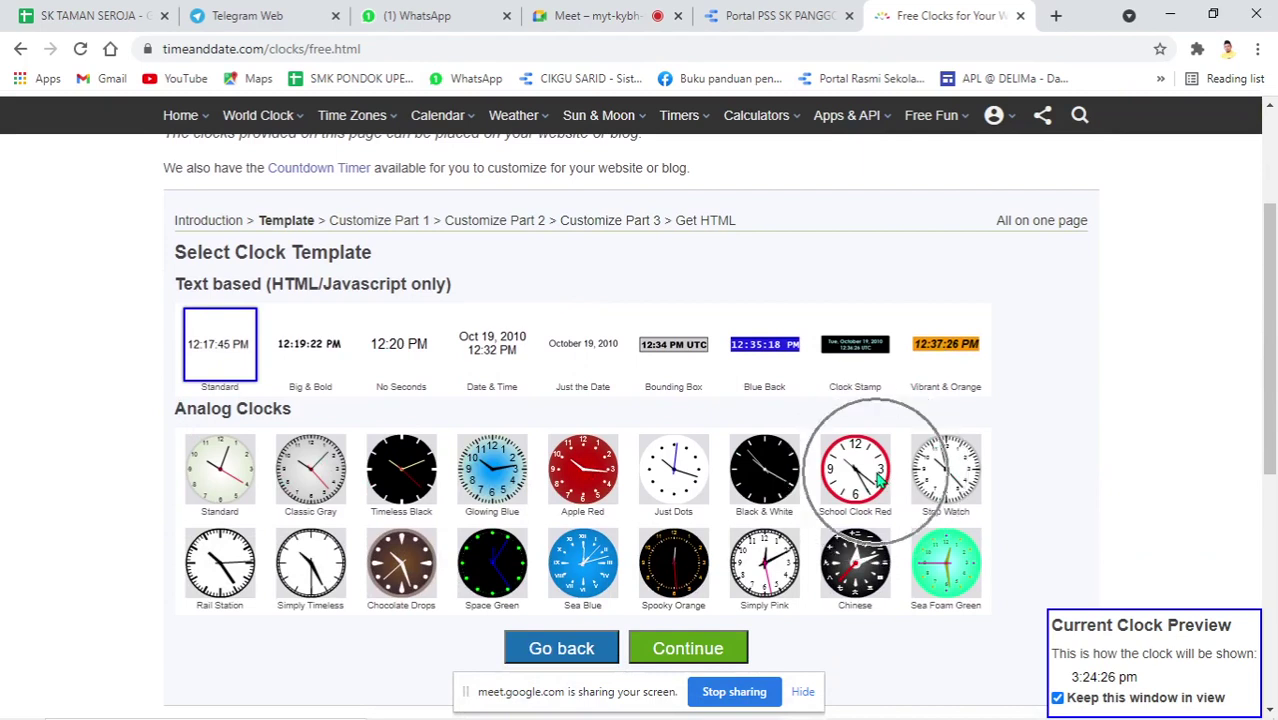
left_click(690, 650)
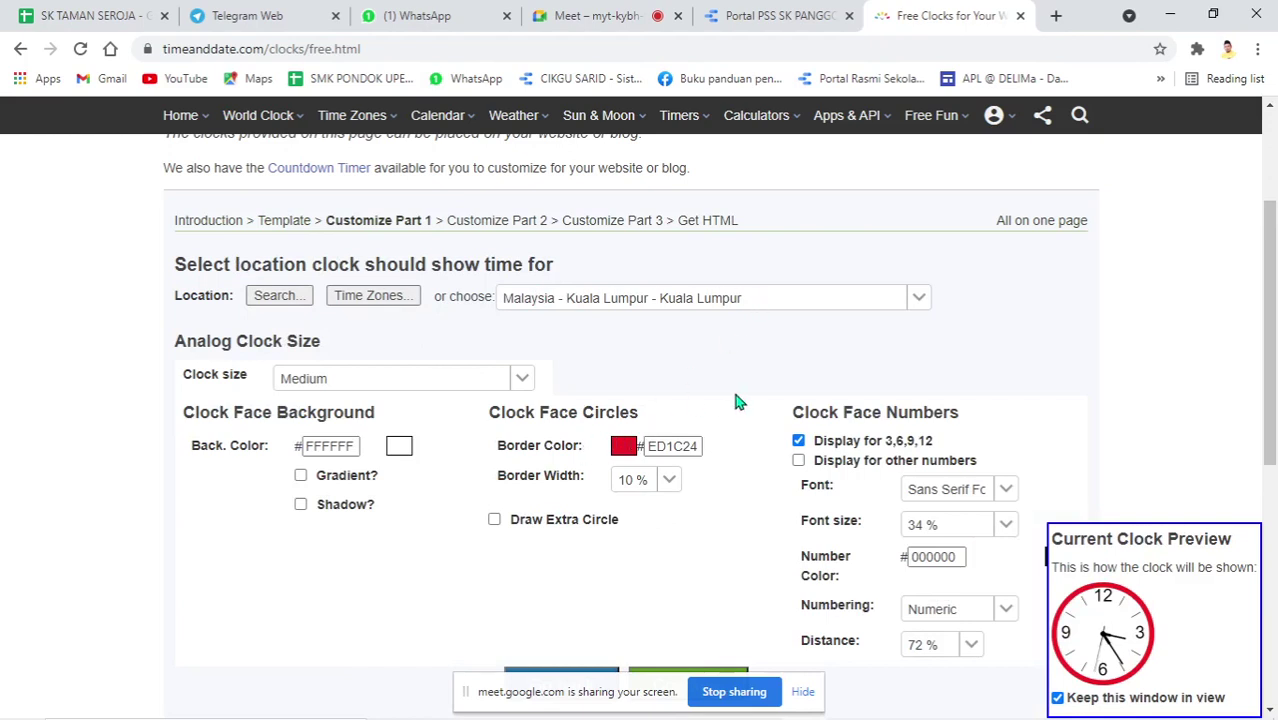
Accept the default location, size, tick mark and hand settings for the clock and proceed to its HTML code
scroll(740, 410, "down", 2)
left_click(712, 498)
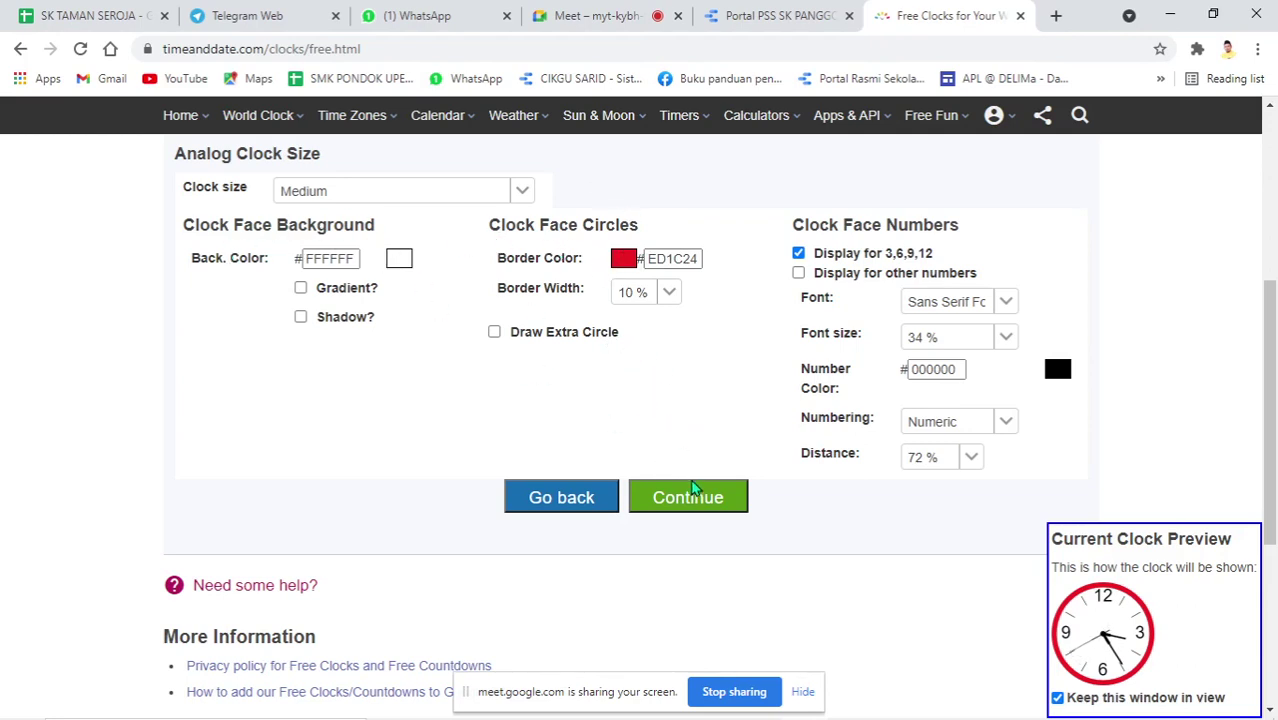
left_click(693, 490)
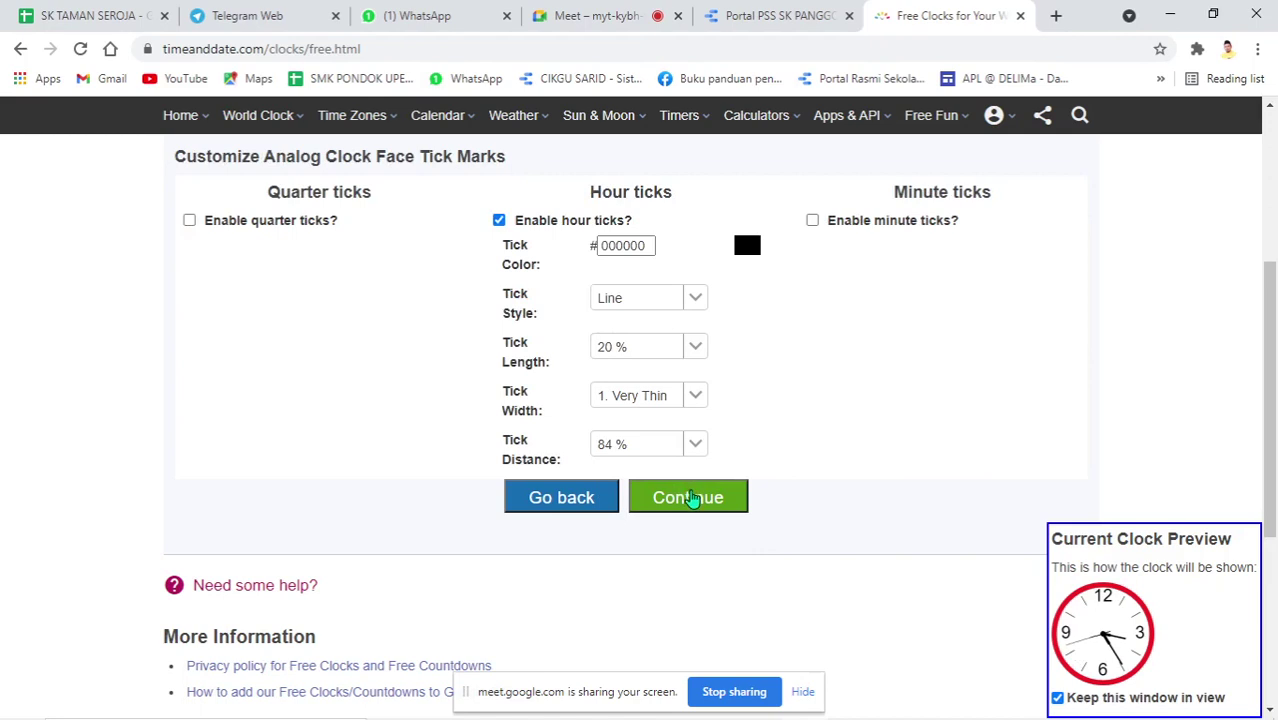
left_click(690, 499)
left_click(690, 499)
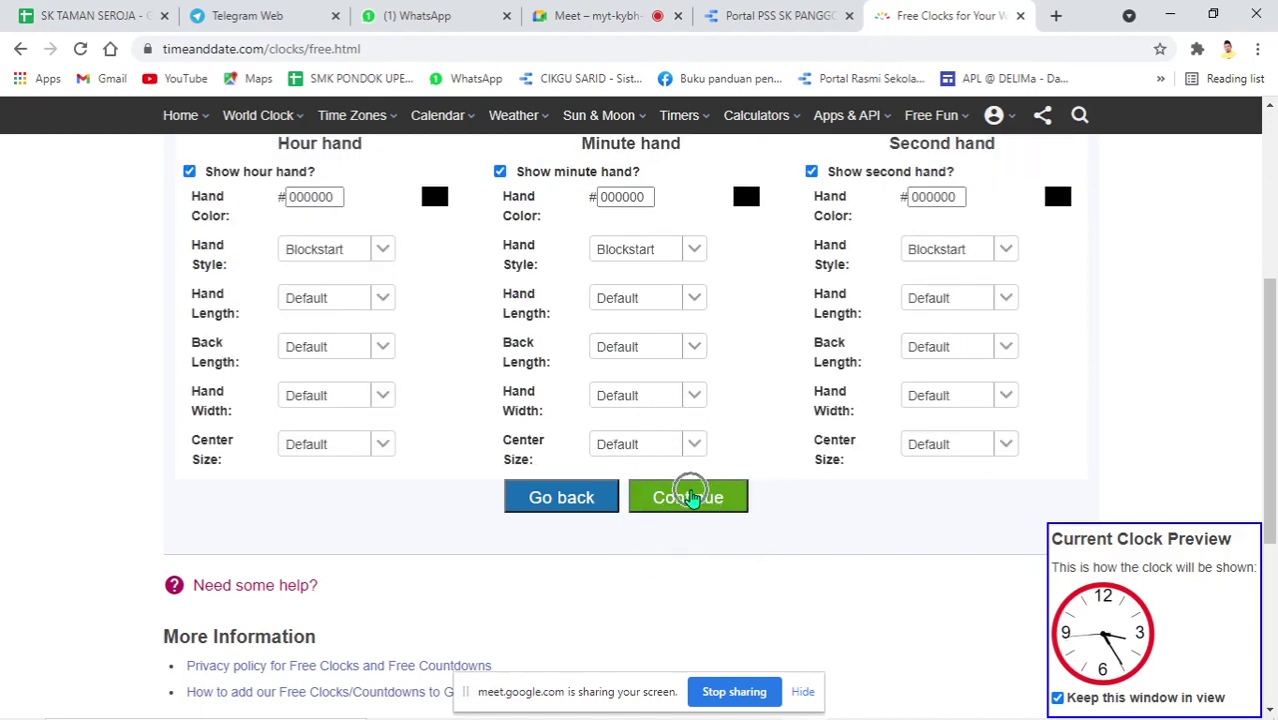
Select the clock's complete iframe HTML code and copy it
left_click(312, 397)
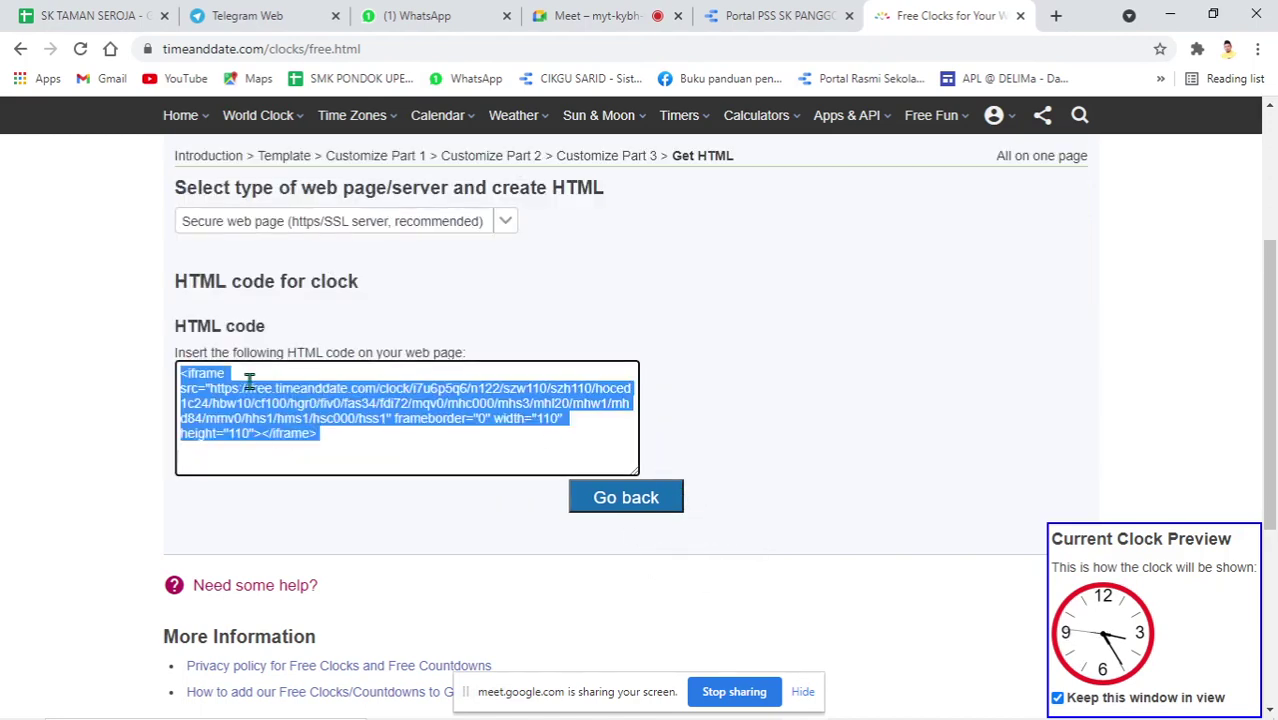
left_click(260, 386)
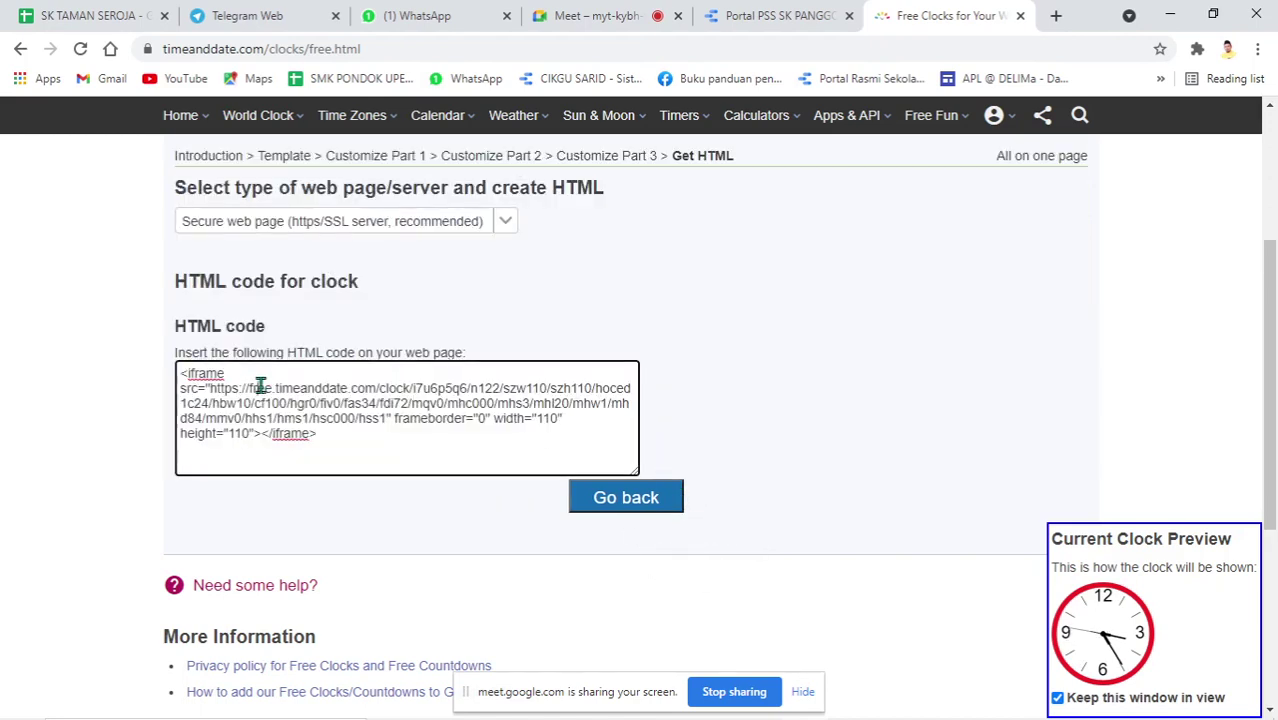
left_click_drag(212, 387, 250, 421)
left_click_drag(330, 433, 189, 373)
right_click(200, 378)
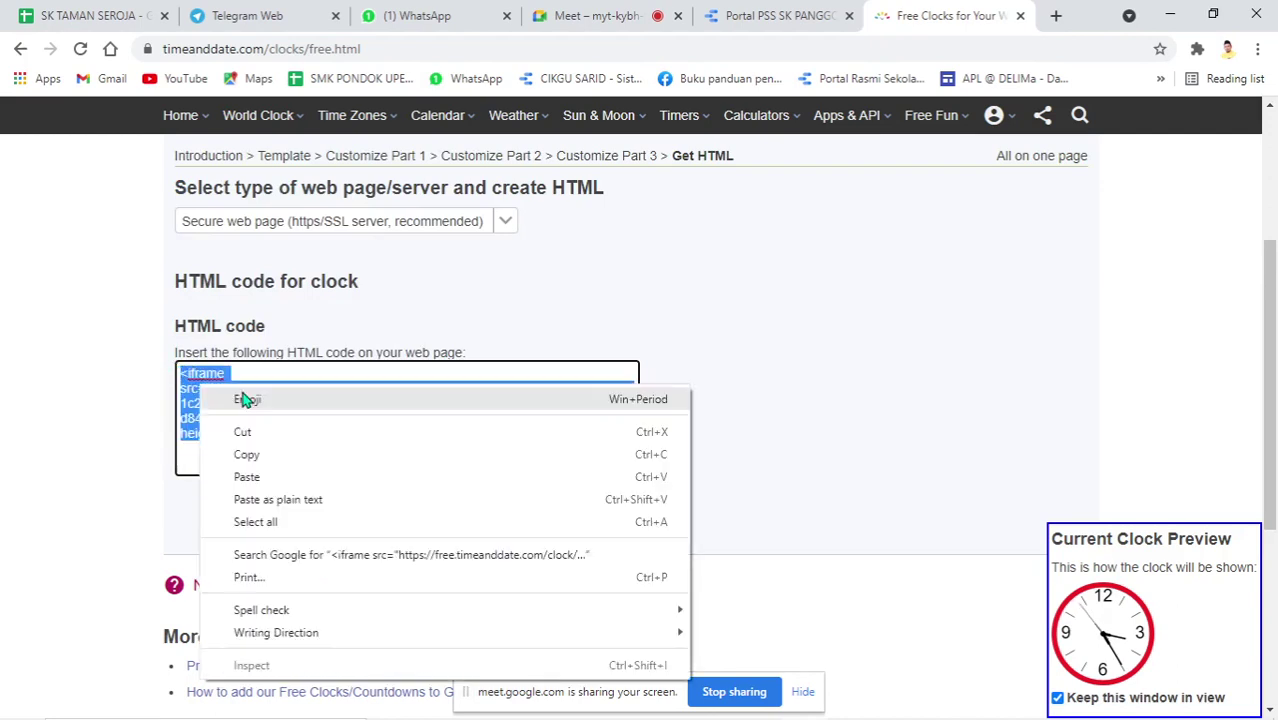
left_click(251, 455)
Open Notepad and paste the clock's iframe code into the blank document
left_click(157, 688)
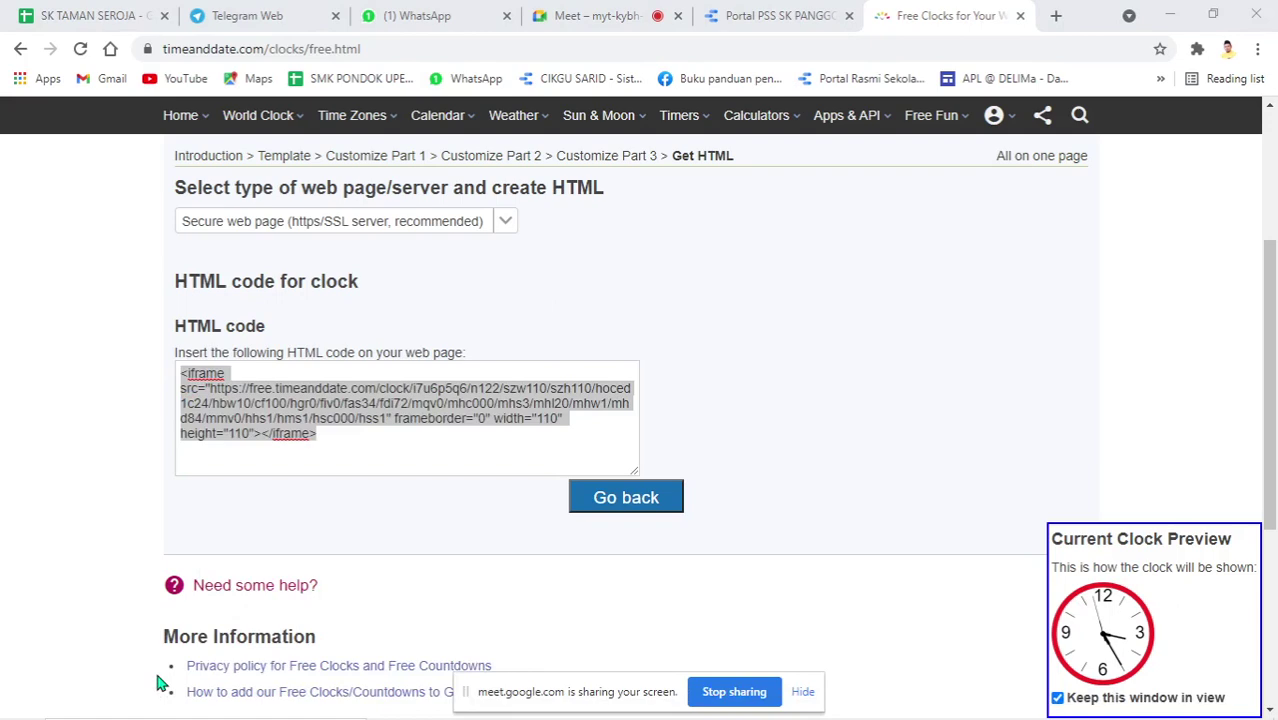
type("no")
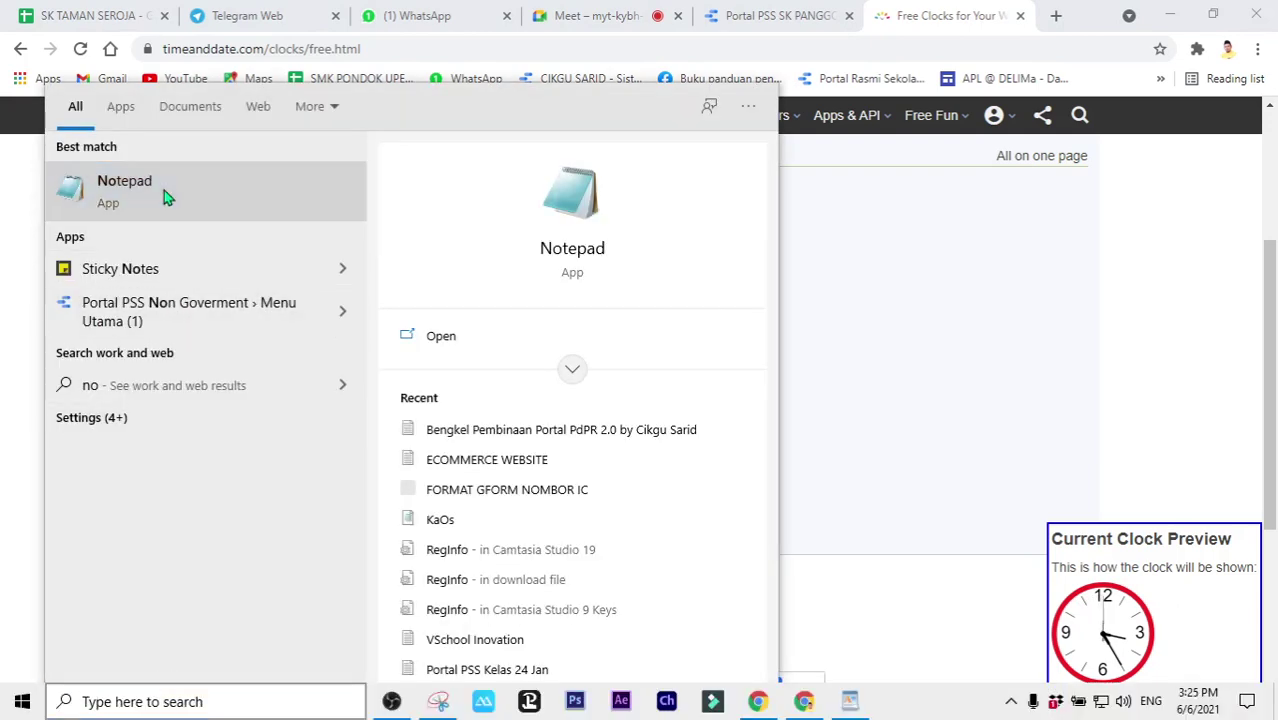
left_click(166, 197)
right_click(312, 188)
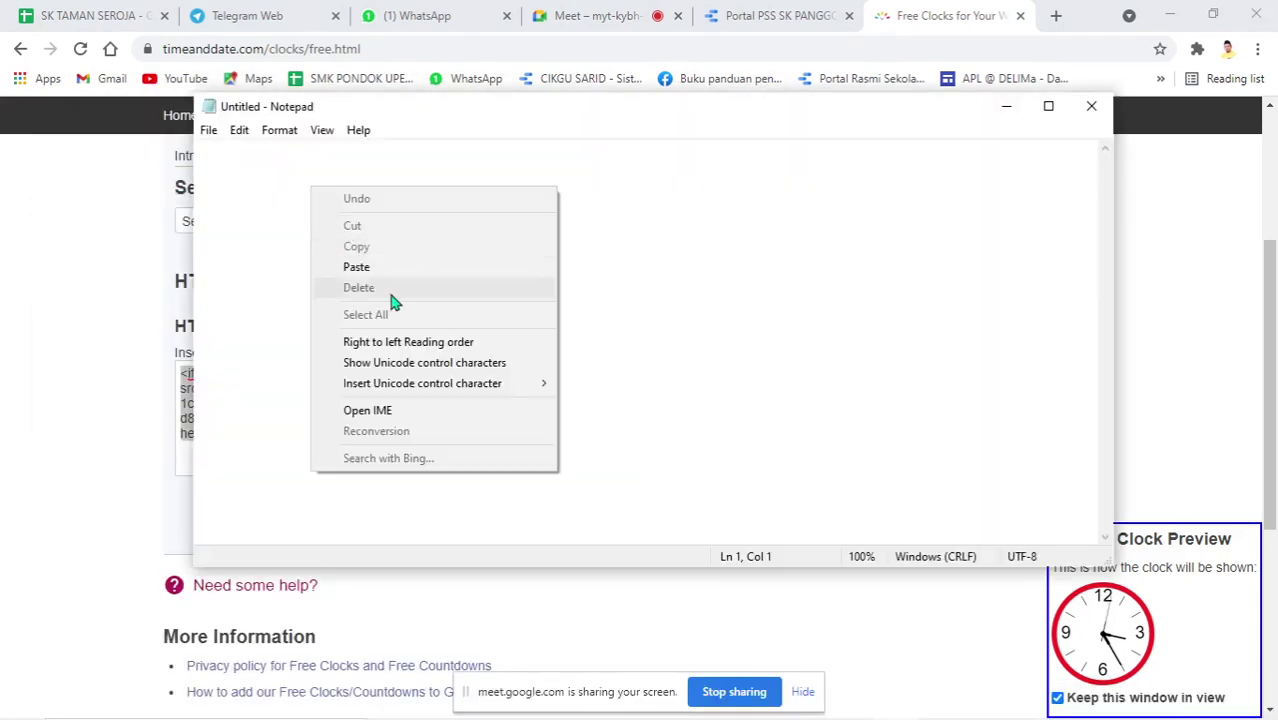
left_click(356, 267)
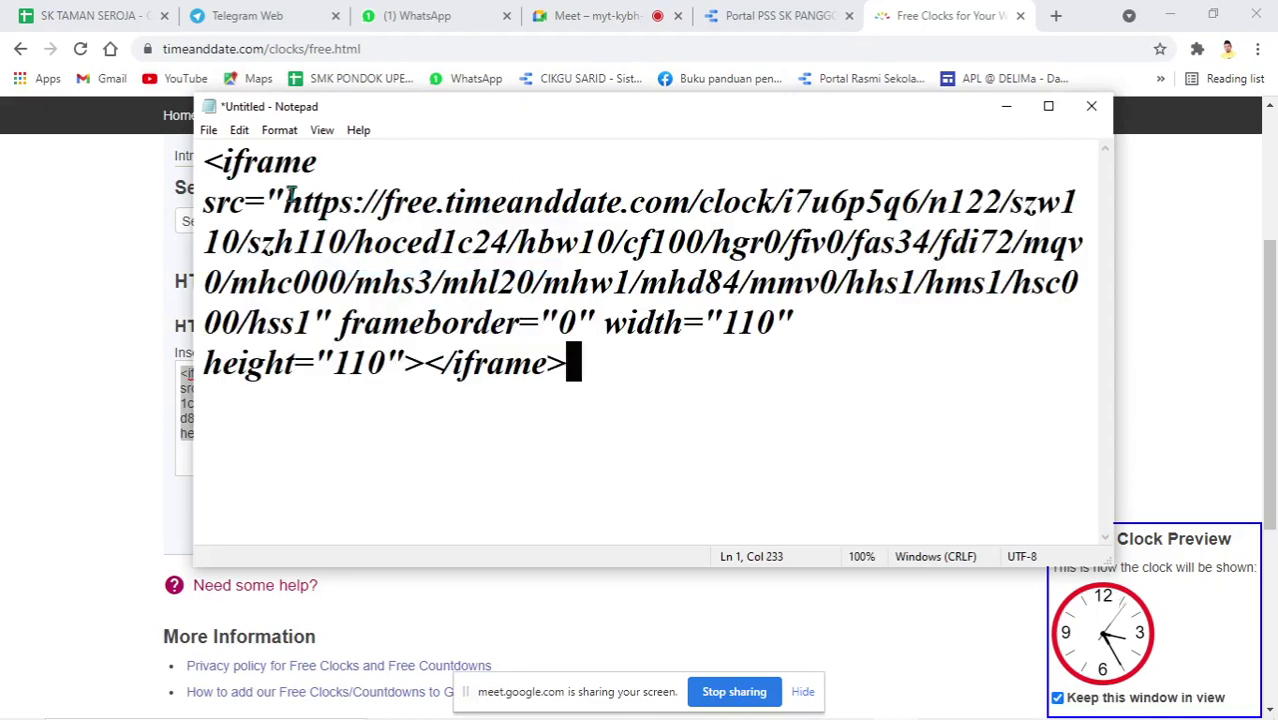
Copy only the timeanddate.com address between the src quotation marks of the iframe code
left_click_drag(282, 196, 318, 322)
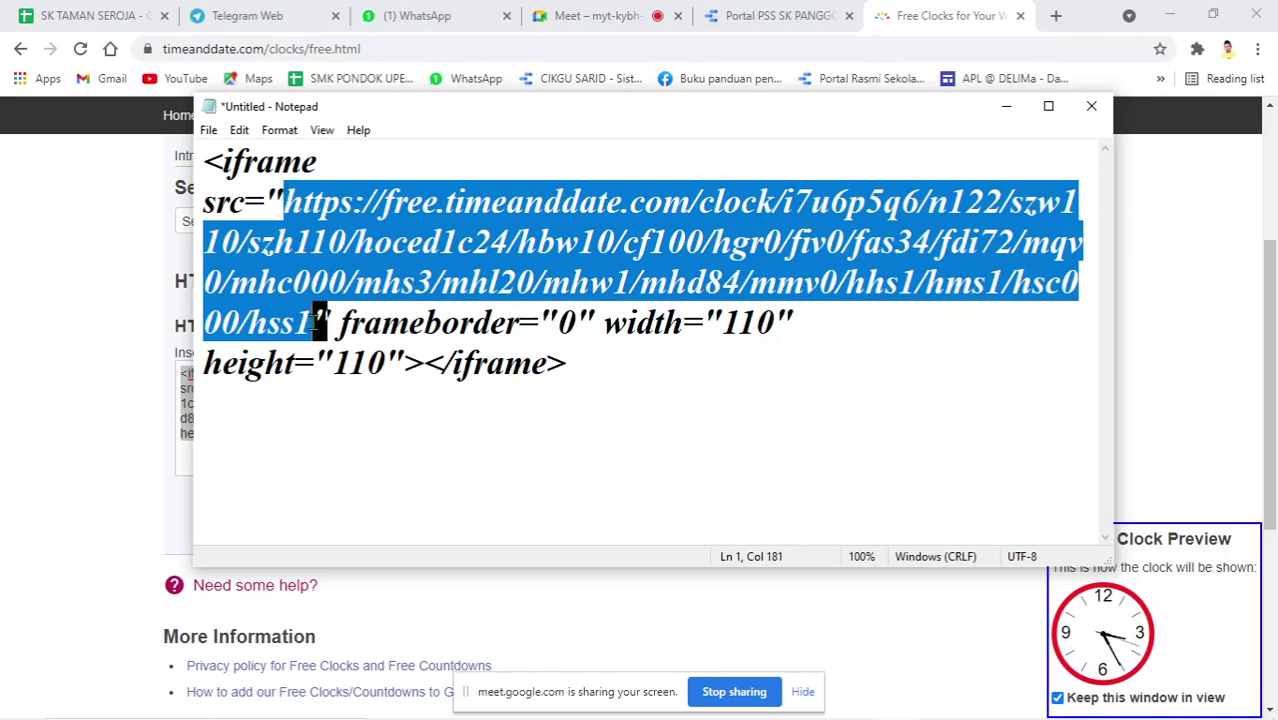
right_click(393, 229)
left_click(455, 287)
Return to the Portal PSS SK PANGGONG report in edit mode and draw a URL embed frame between the guide links and the phone
left_click(766, 18)
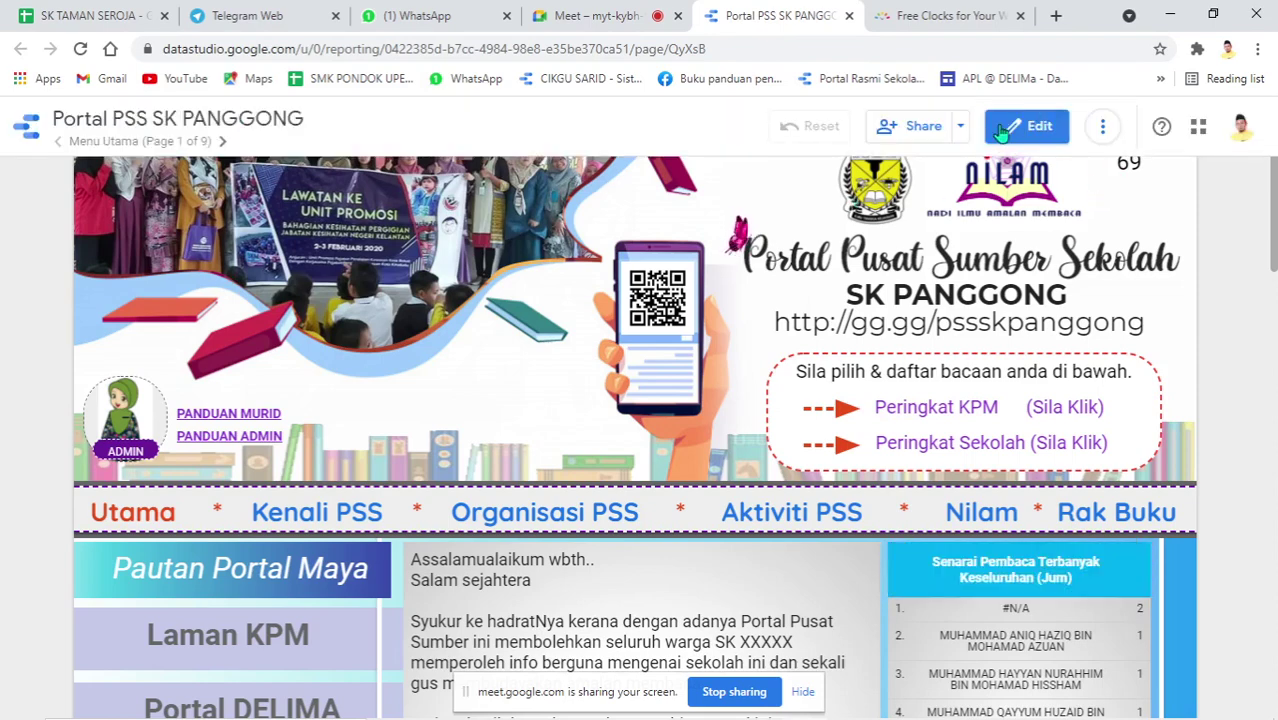
left_click(1010, 131)
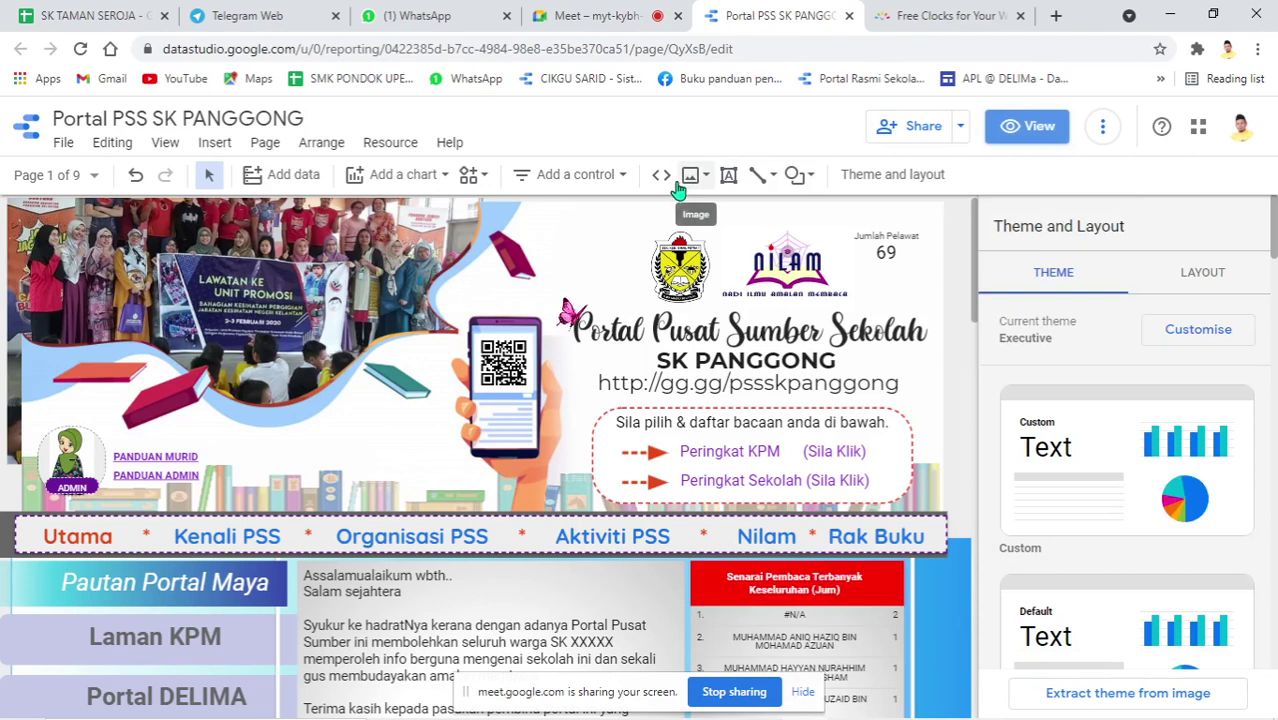
left_click(663, 177)
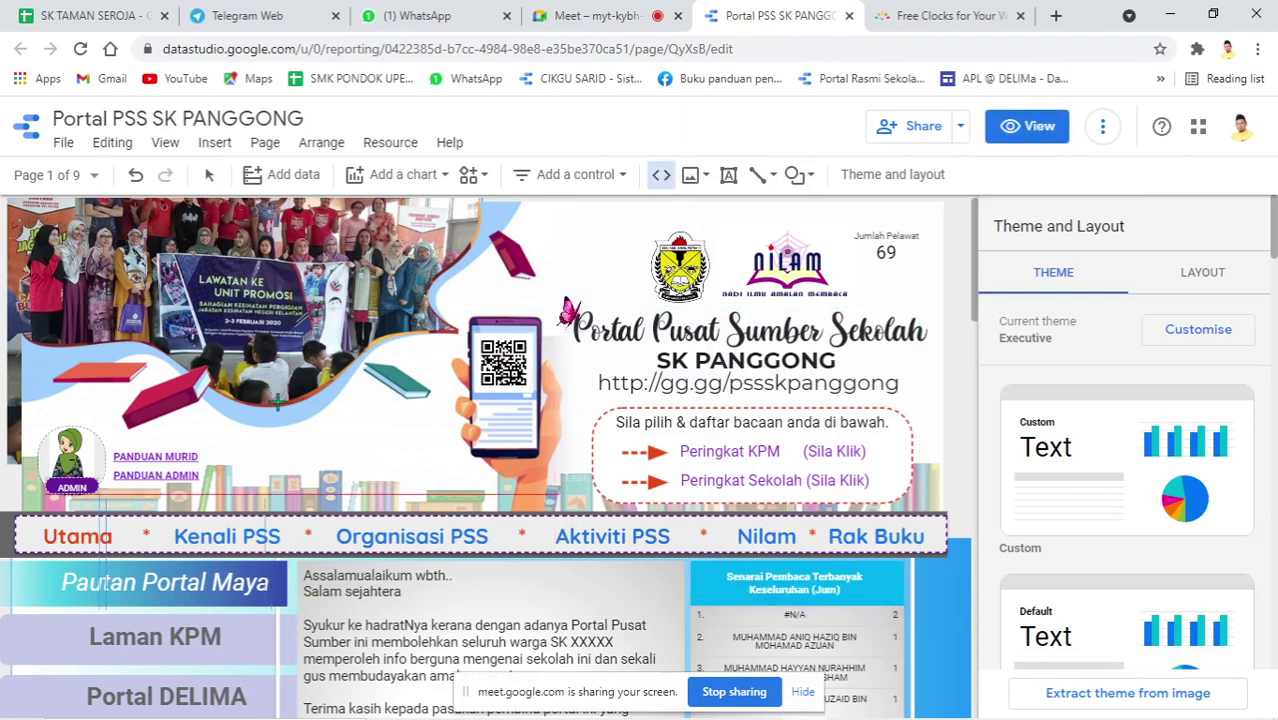
left_click_drag(281, 428, 419, 488)
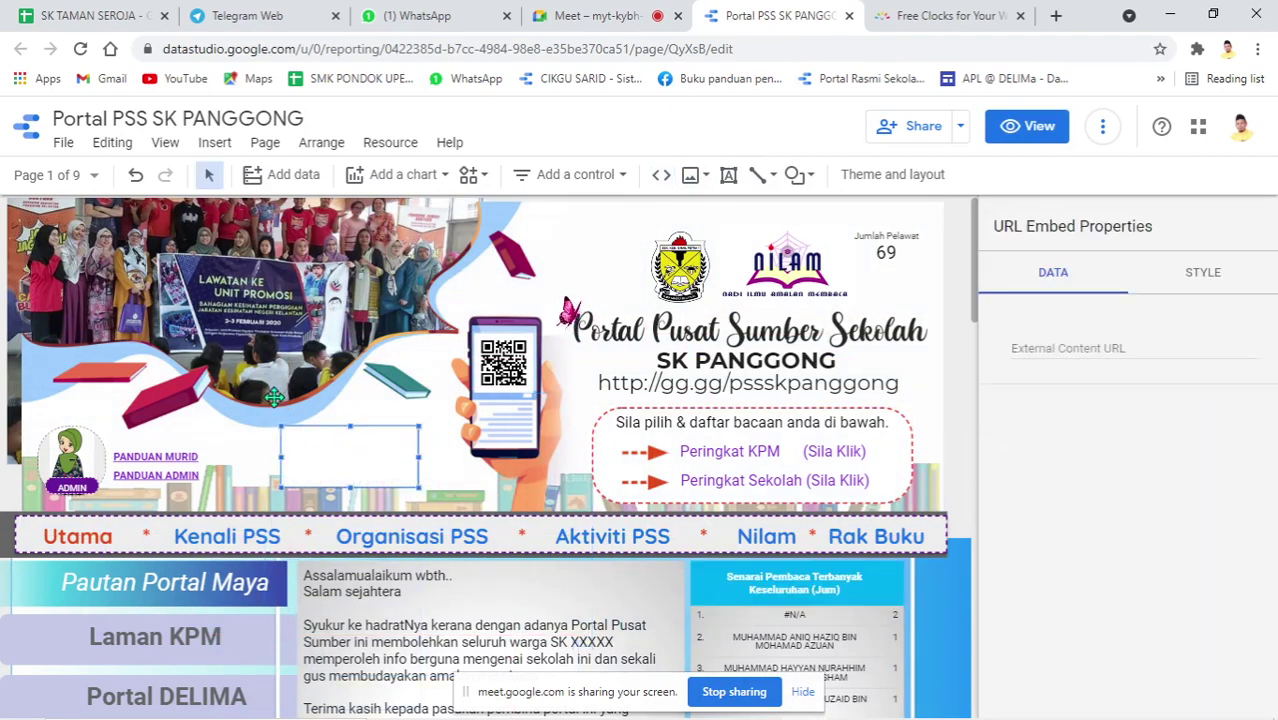
left_click_drag(352, 427, 351, 404)
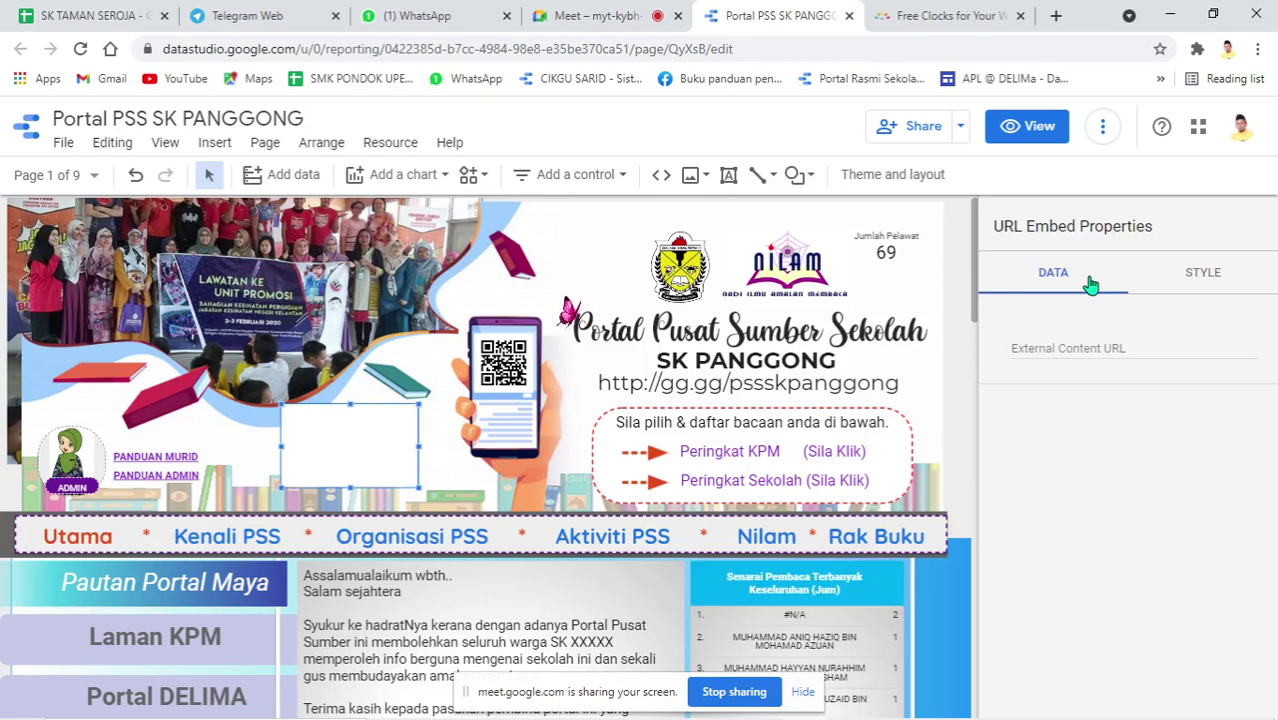
Paste the copied clock address as the embed's external content URL and narrow the frame to fit the clock
left_click(1036, 351)
right_click(1036, 352)
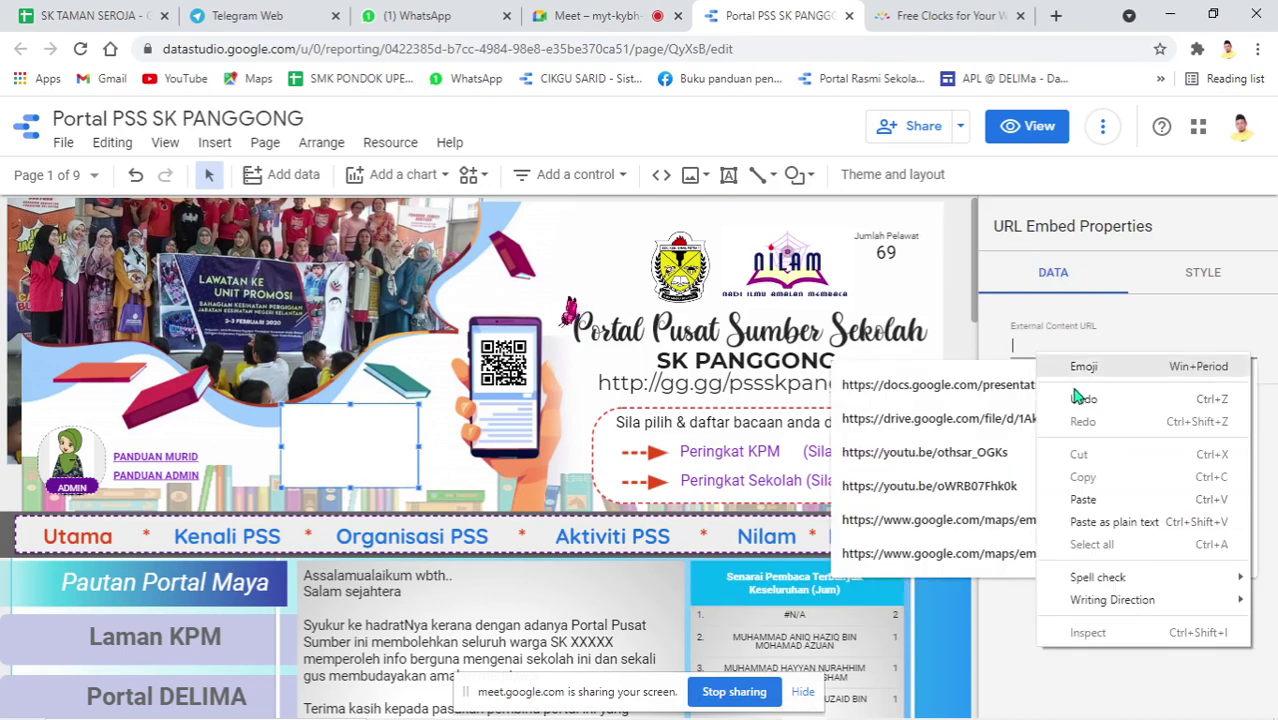
left_click(1090, 497)
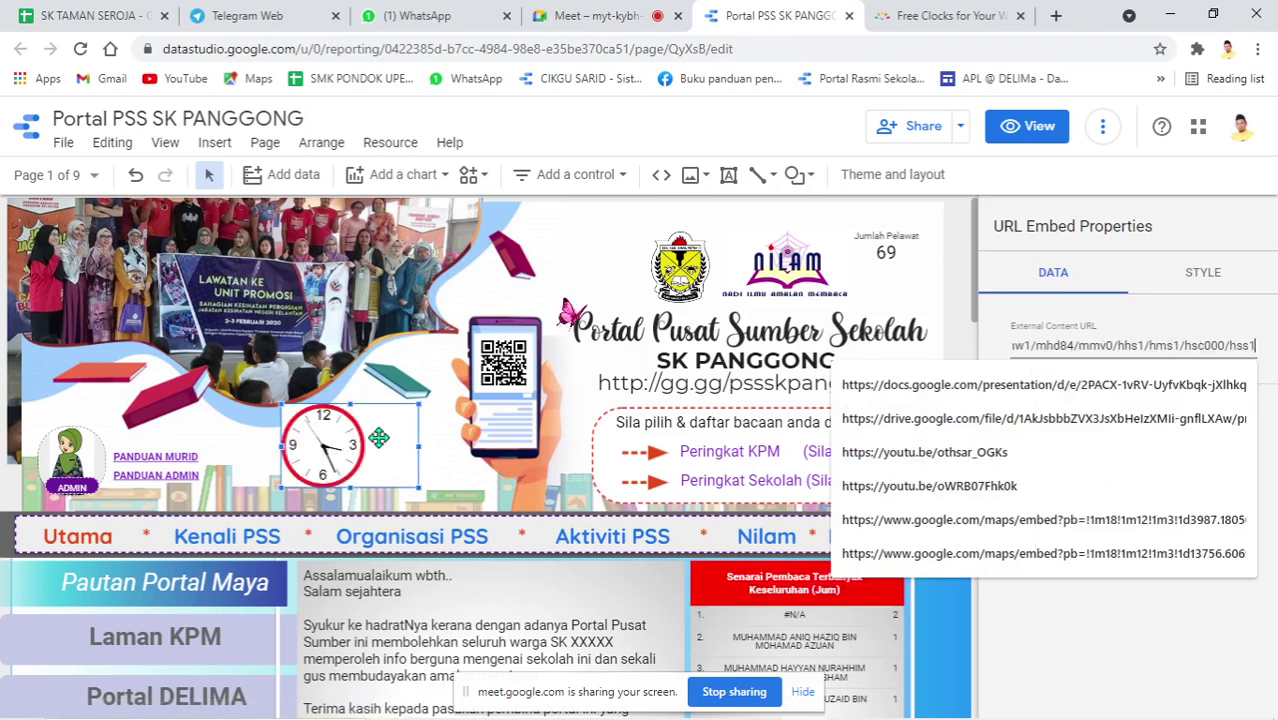
left_click_drag(419, 446, 368, 446)
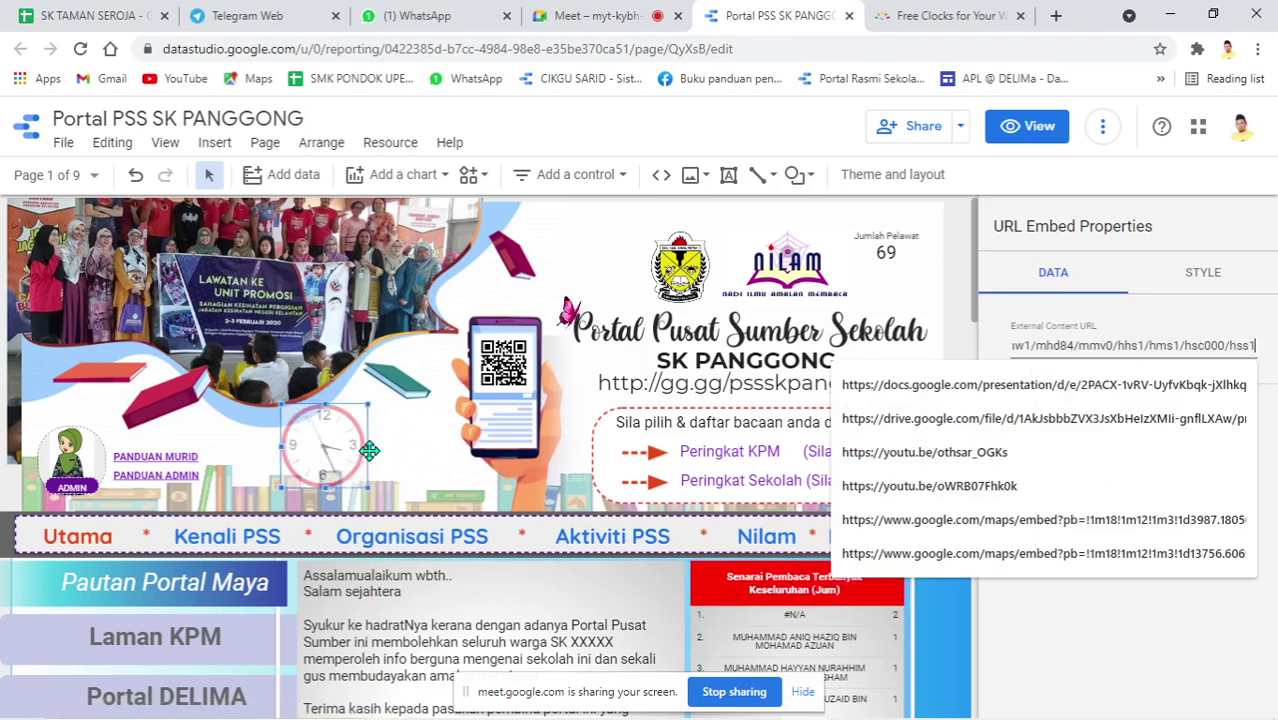
Preview the report, move the embedded clock beside the school crest in the header and extend its frame slightly downward
left_click(1022, 128)
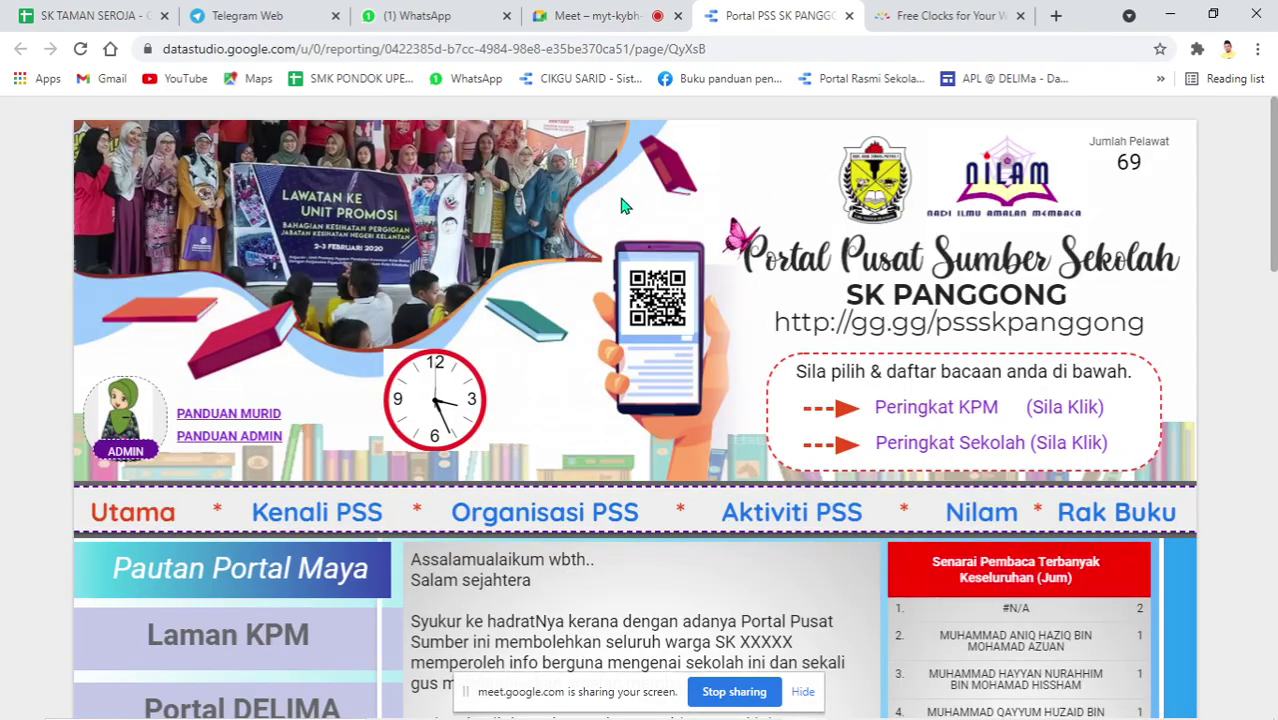
mouse_move(483, 408)
mouse_move(1040, 126)
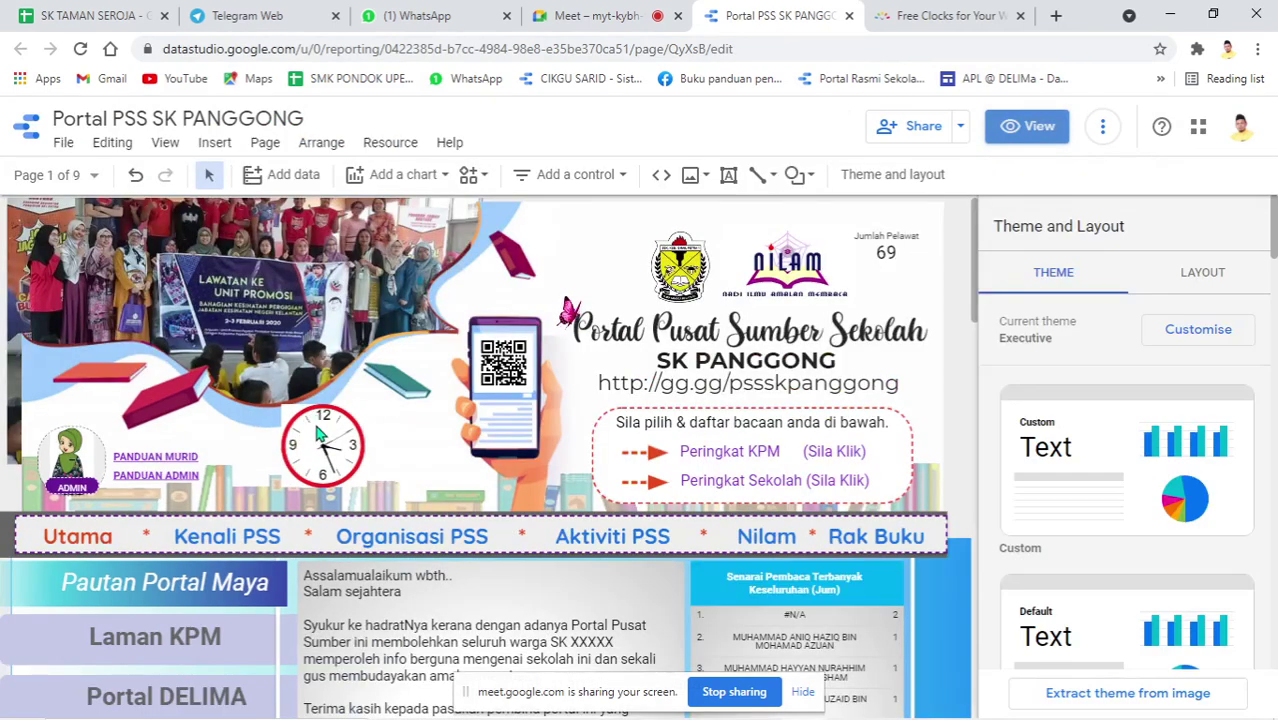
left_click(329, 420)
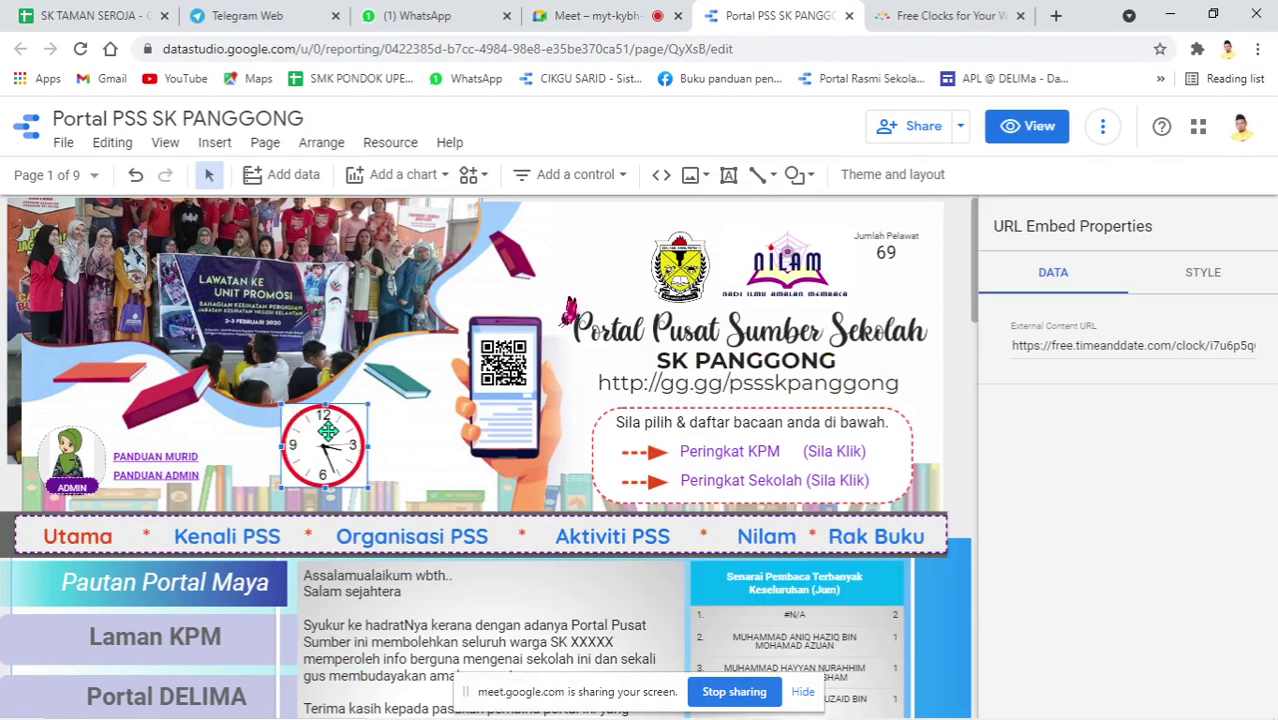
left_click_drag(278, 413, 634, 214)
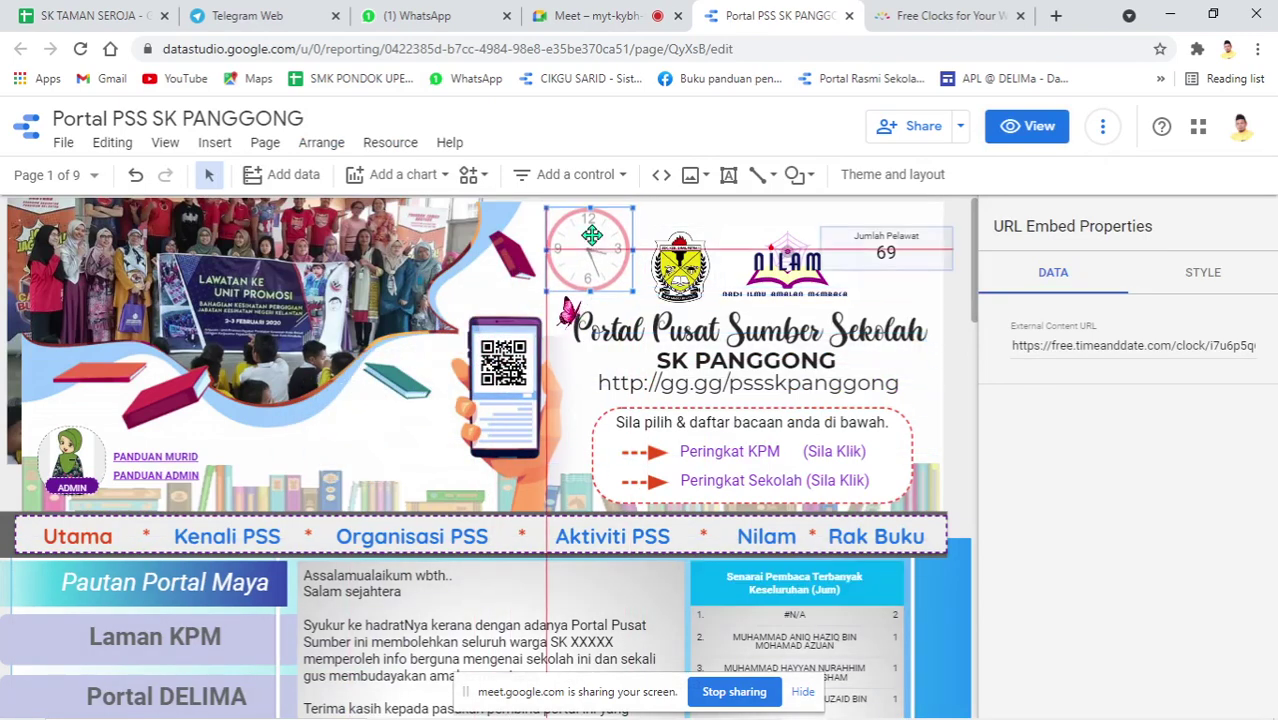
left_click_drag(591, 290, 591, 296)
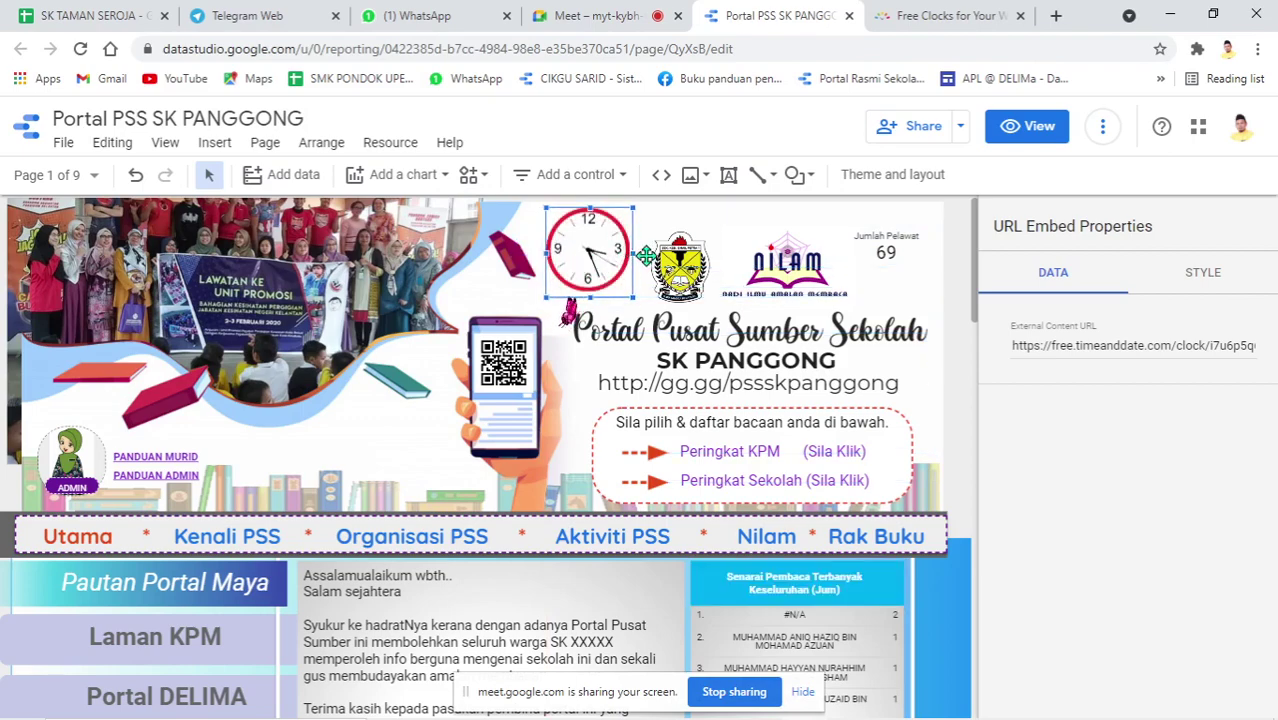
Check the clock in view mode and shift it slightly lower beside the school crest
left_click(1028, 140)
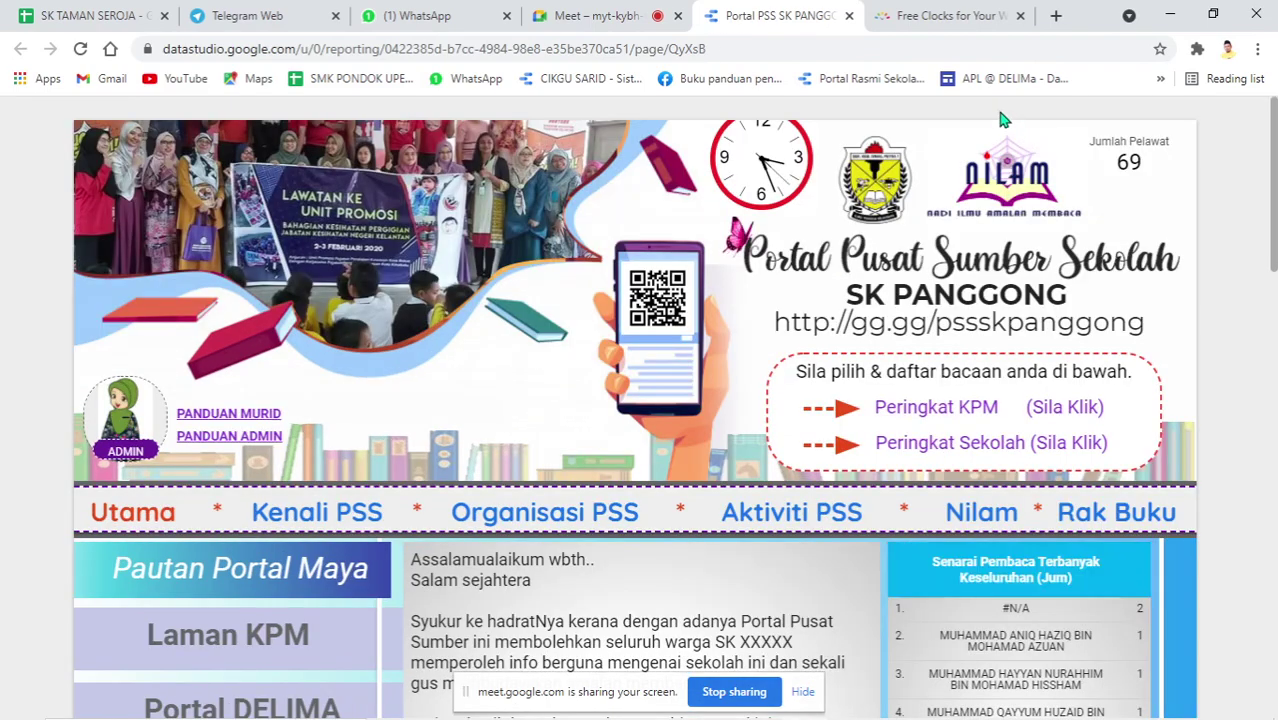
left_click(1028, 124)
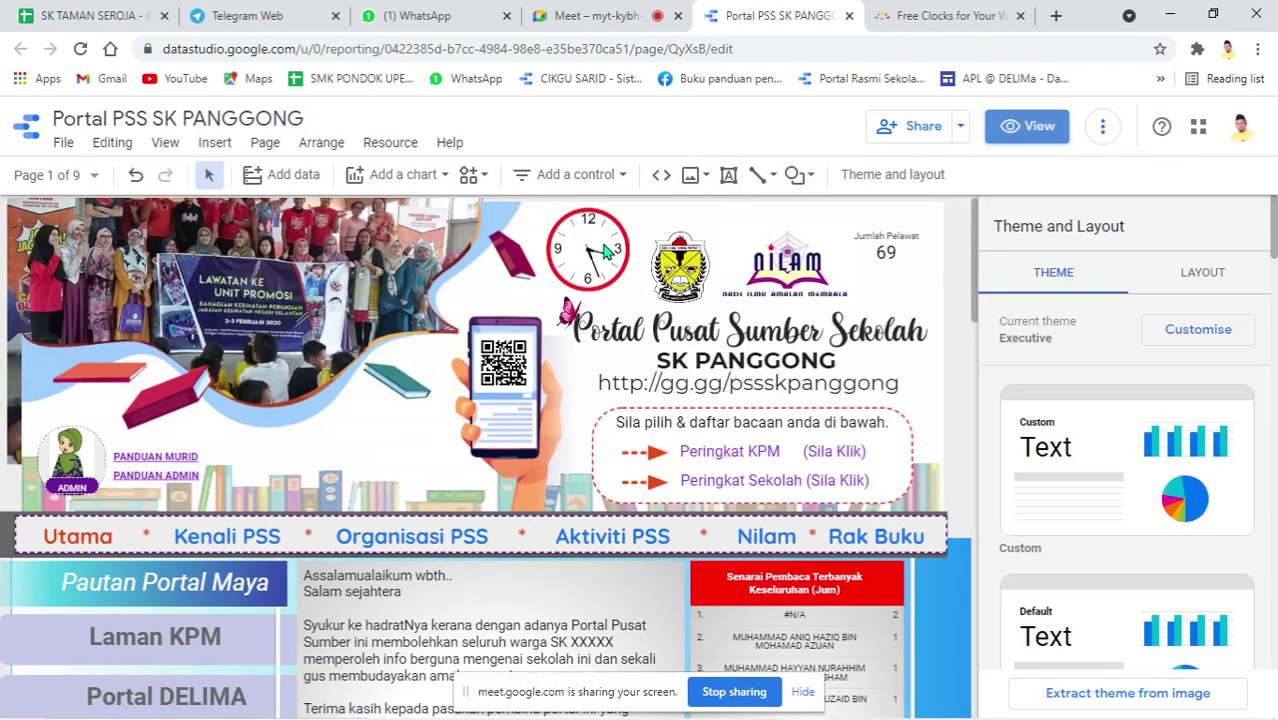
left_click(578, 266)
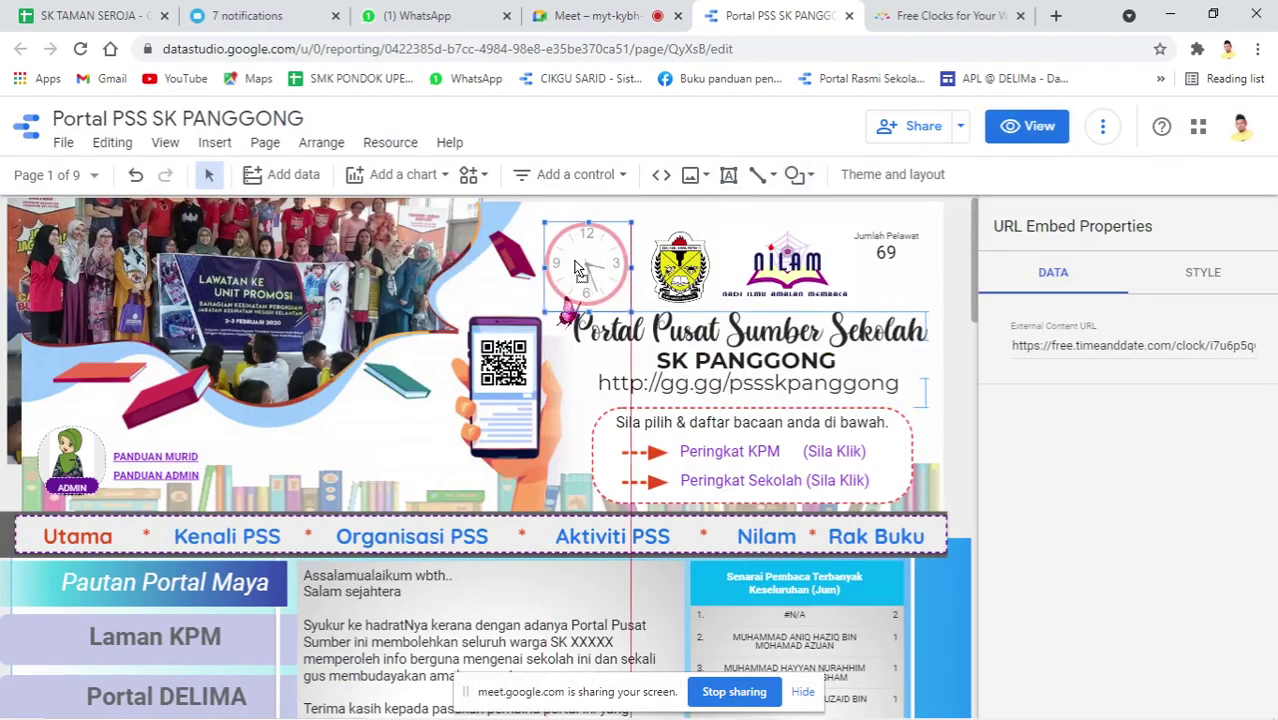
Cover the clock with a rectangle, make its fill transparent and preview the report
left_click(800, 180)
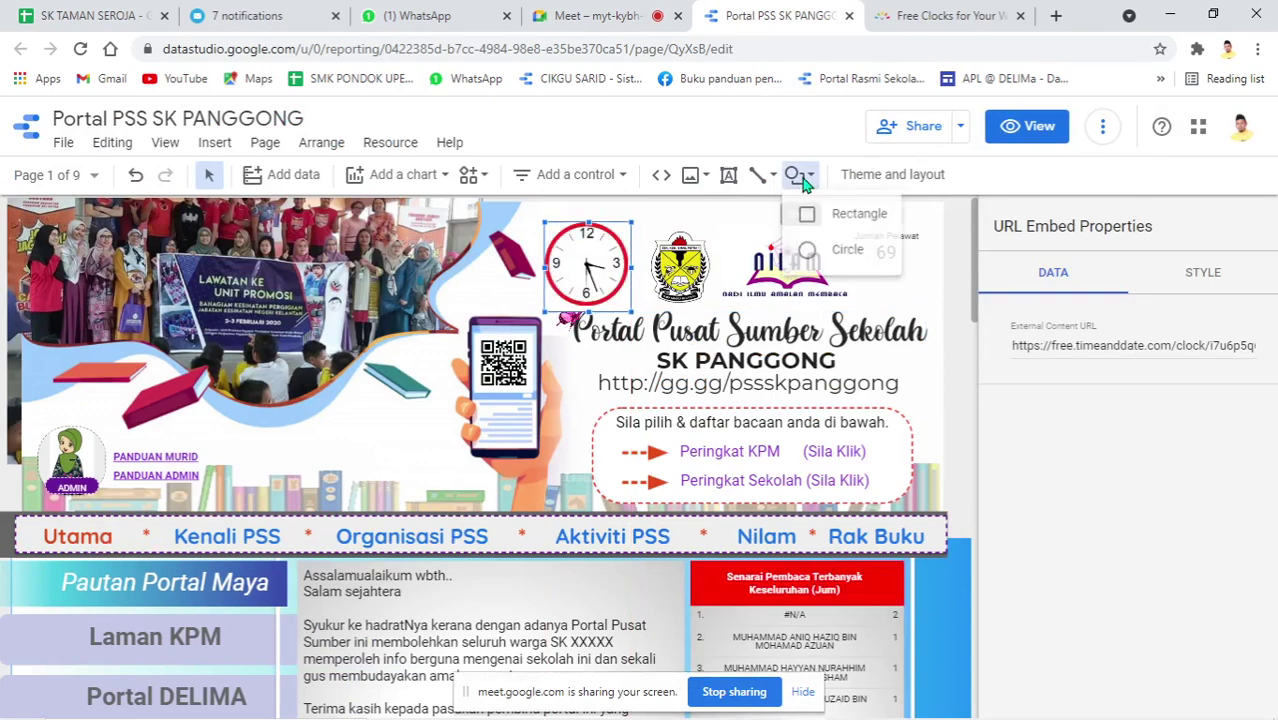
left_click(813, 214)
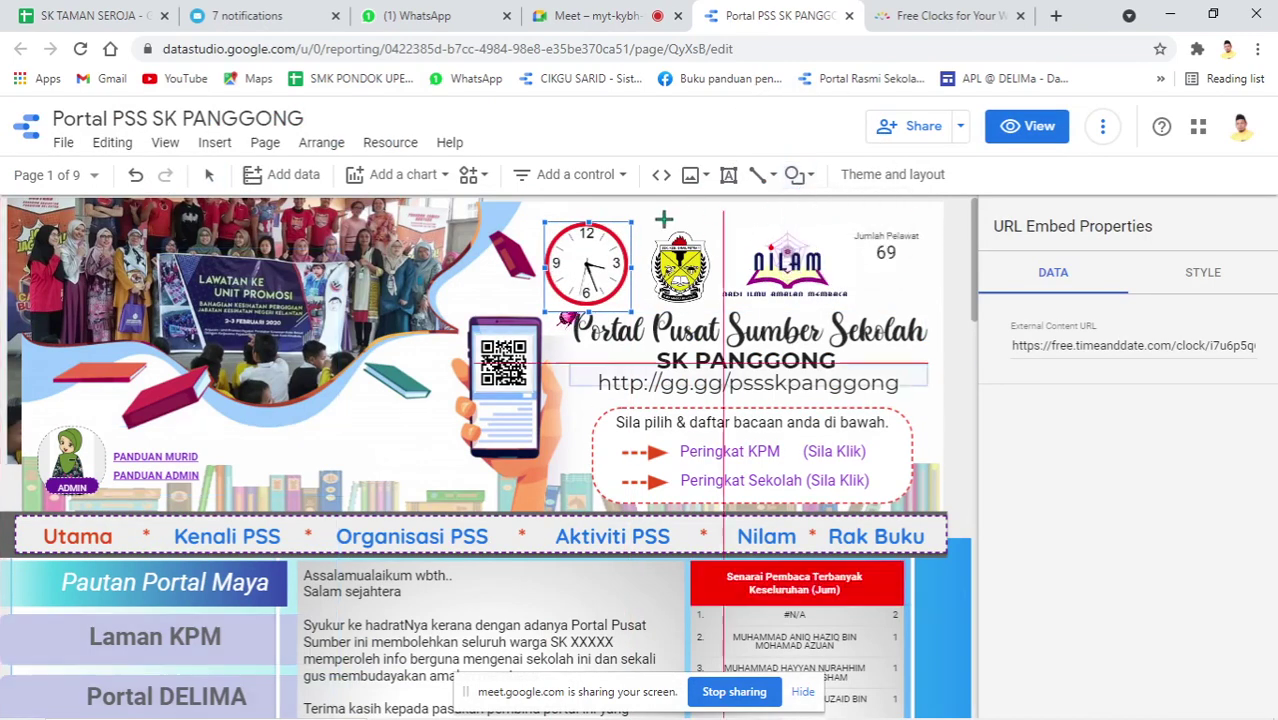
left_click_drag(510, 205, 655, 317)
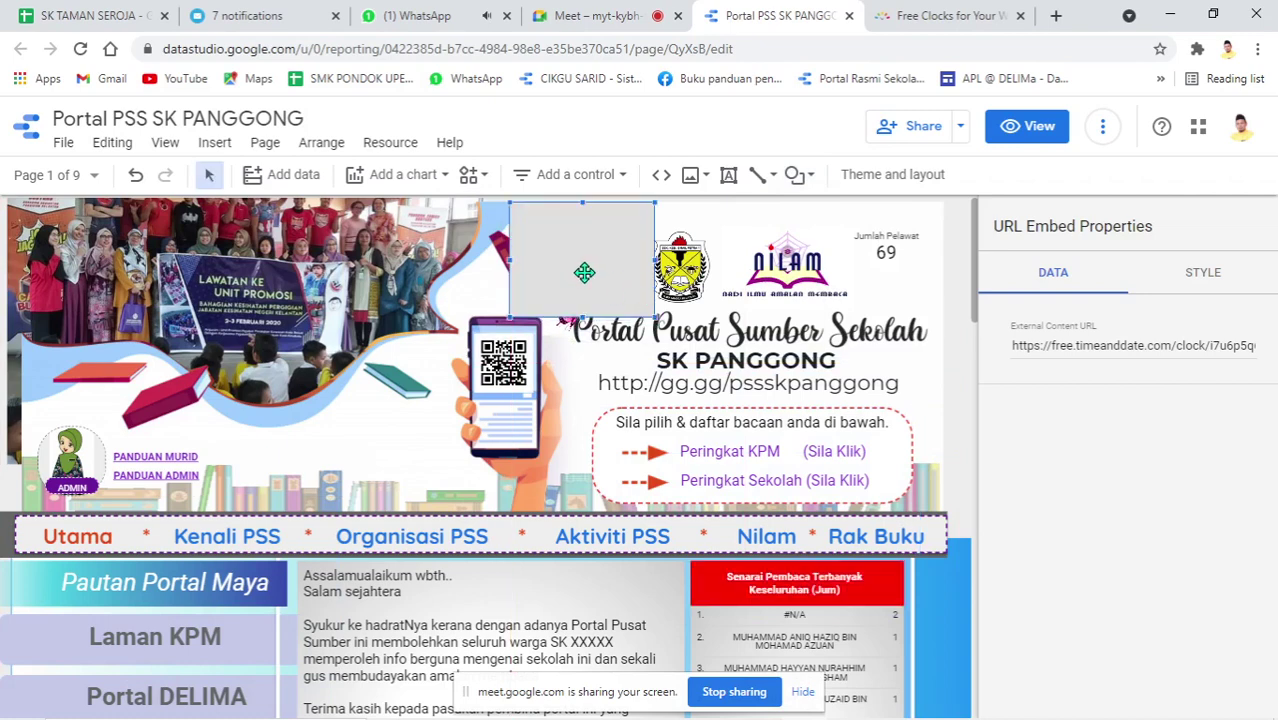
left_click(598, 269)
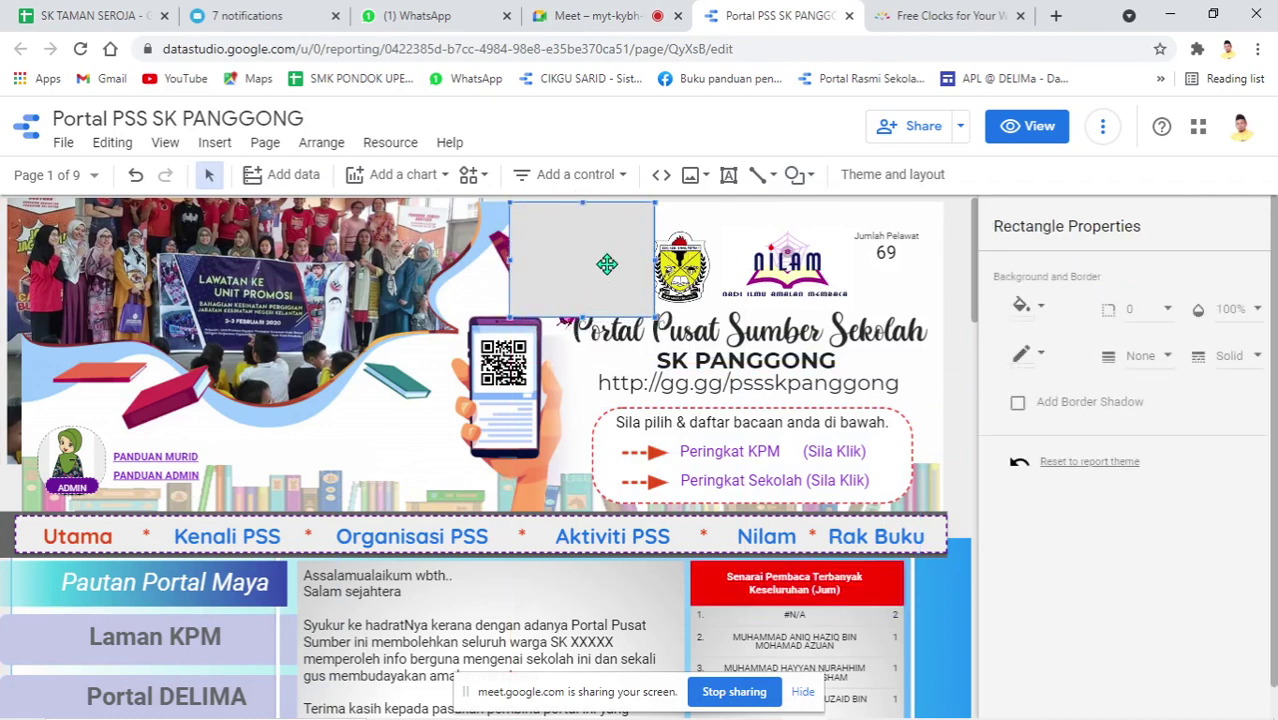
left_click(1040, 313)
left_click(1150, 340)
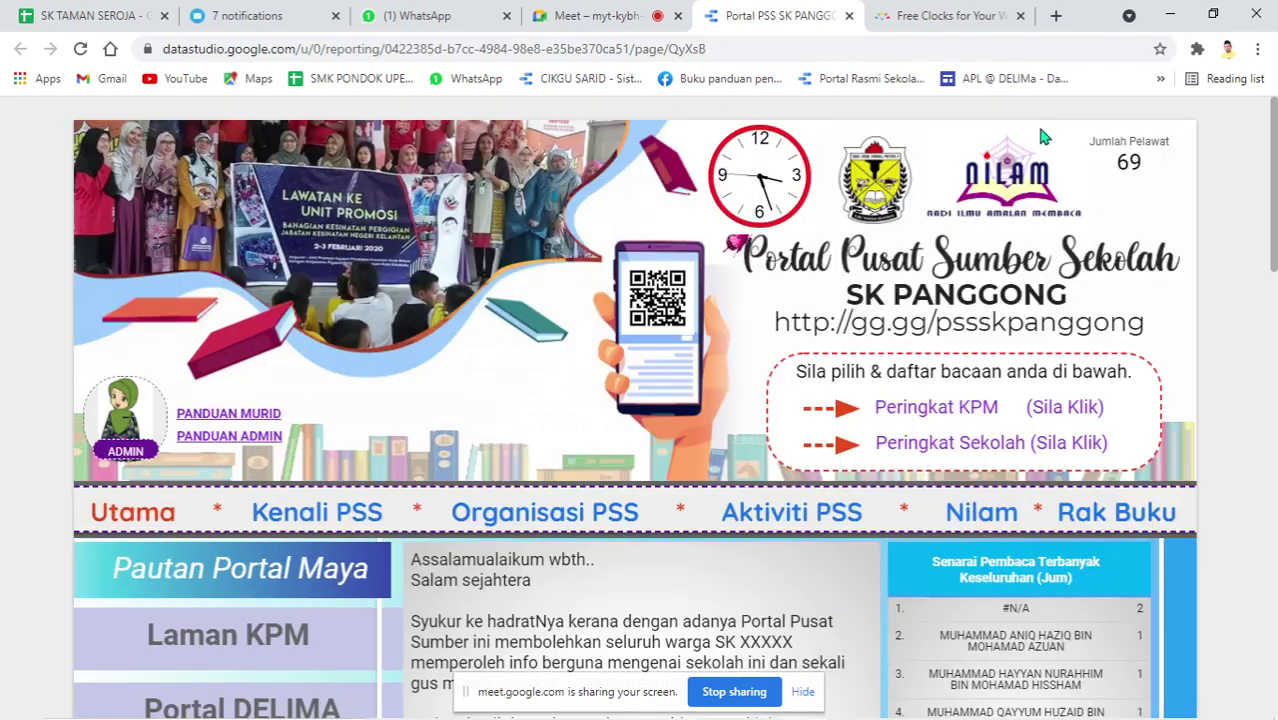
Close the free clock website's tab, stop sharing the screen and return to the Google Meet call
left_click(1036, 125)
left_click(920, 15)
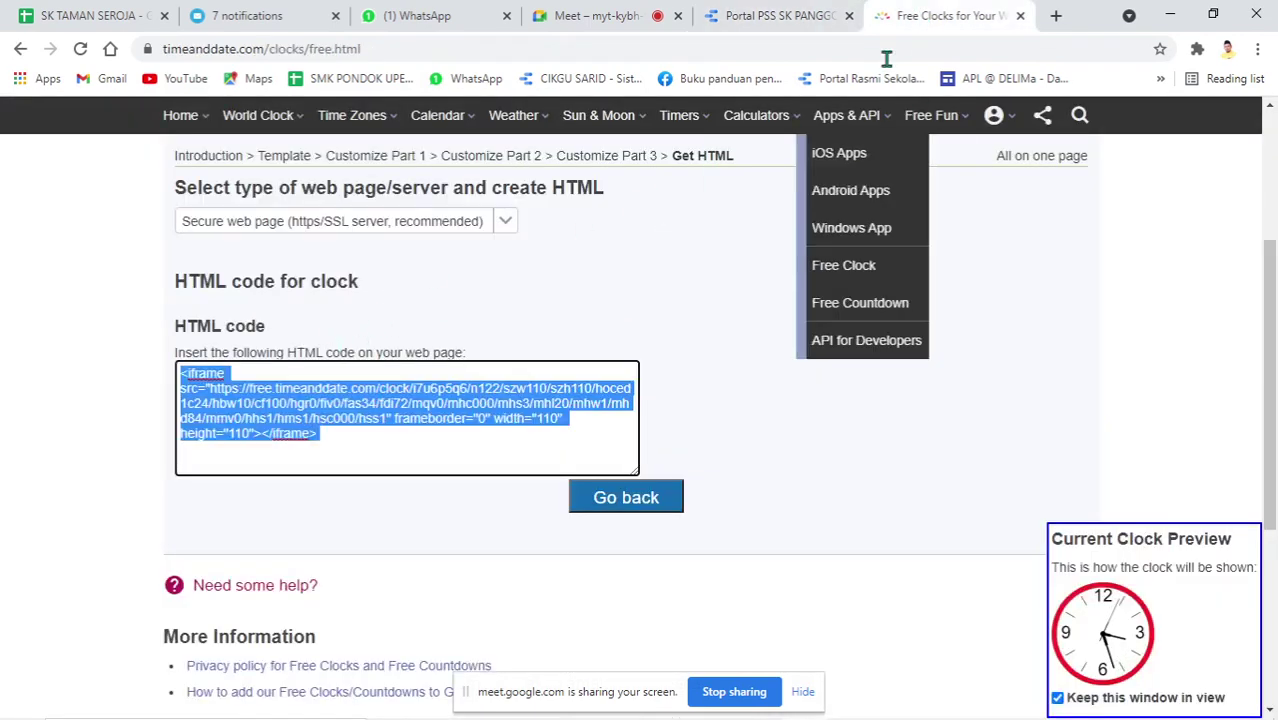
left_click(1020, 15)
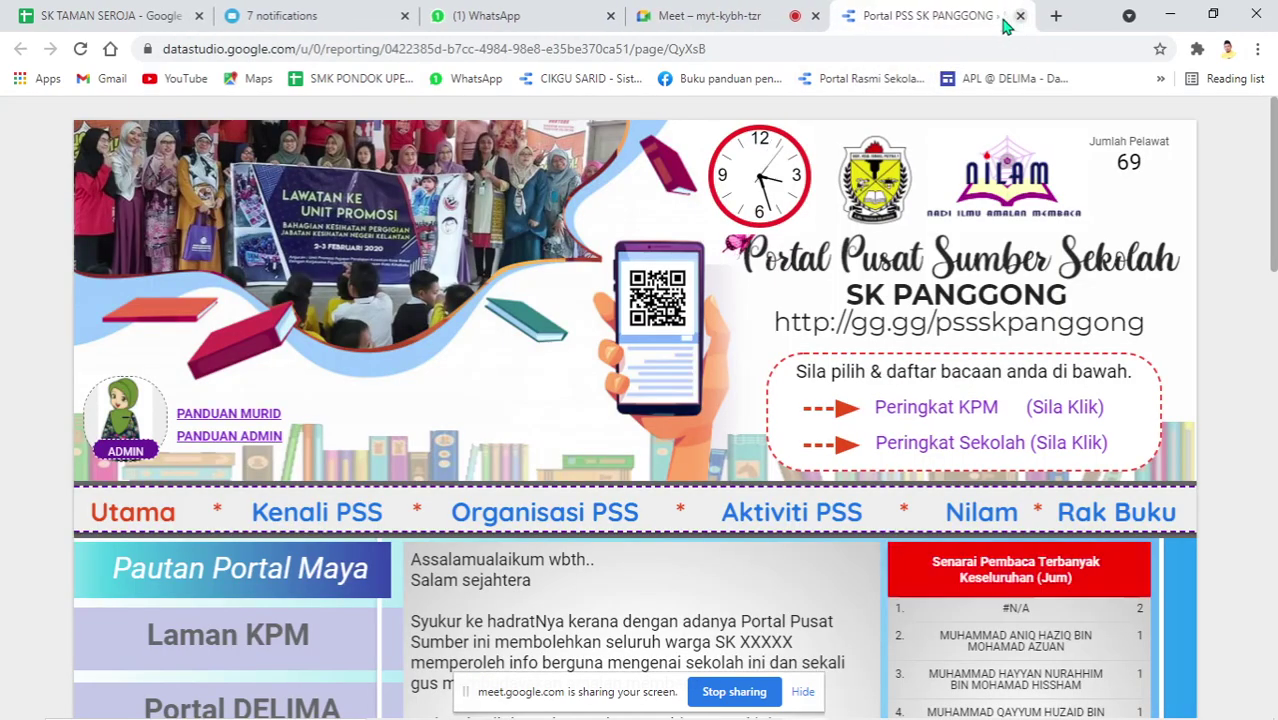
left_click(703, 12)
left_click(865, 15)
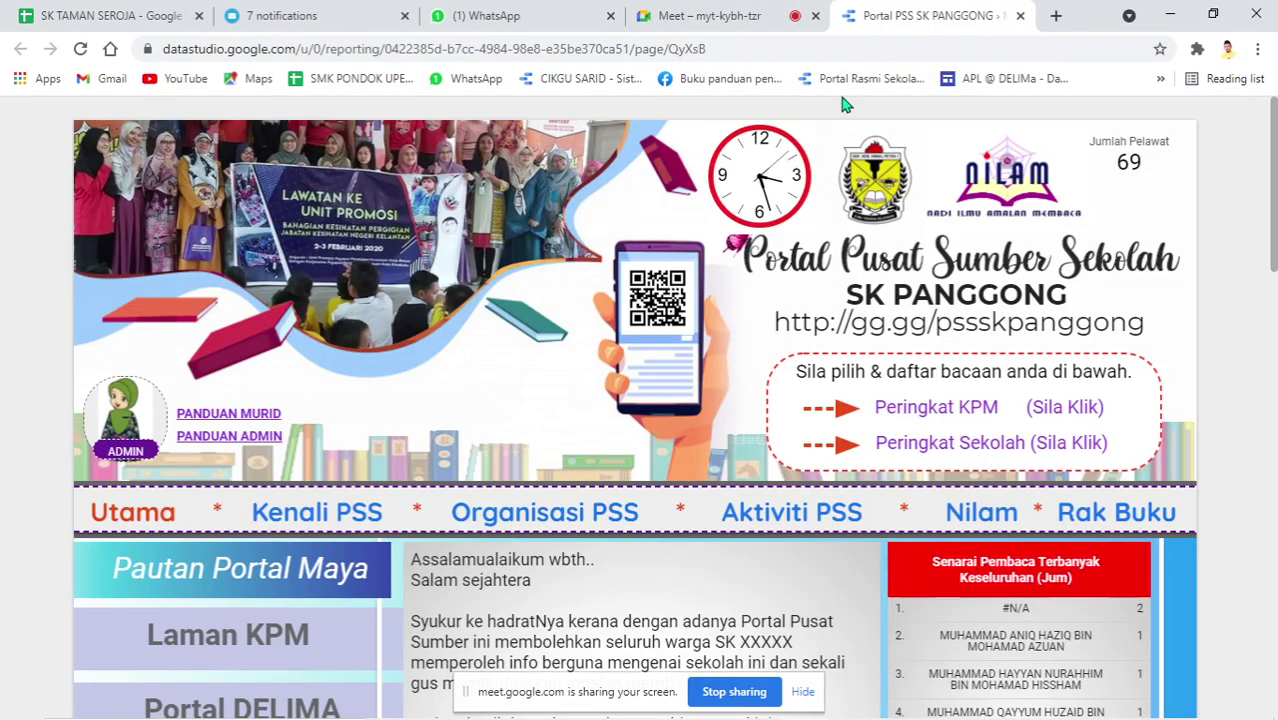
left_click(734, 691)
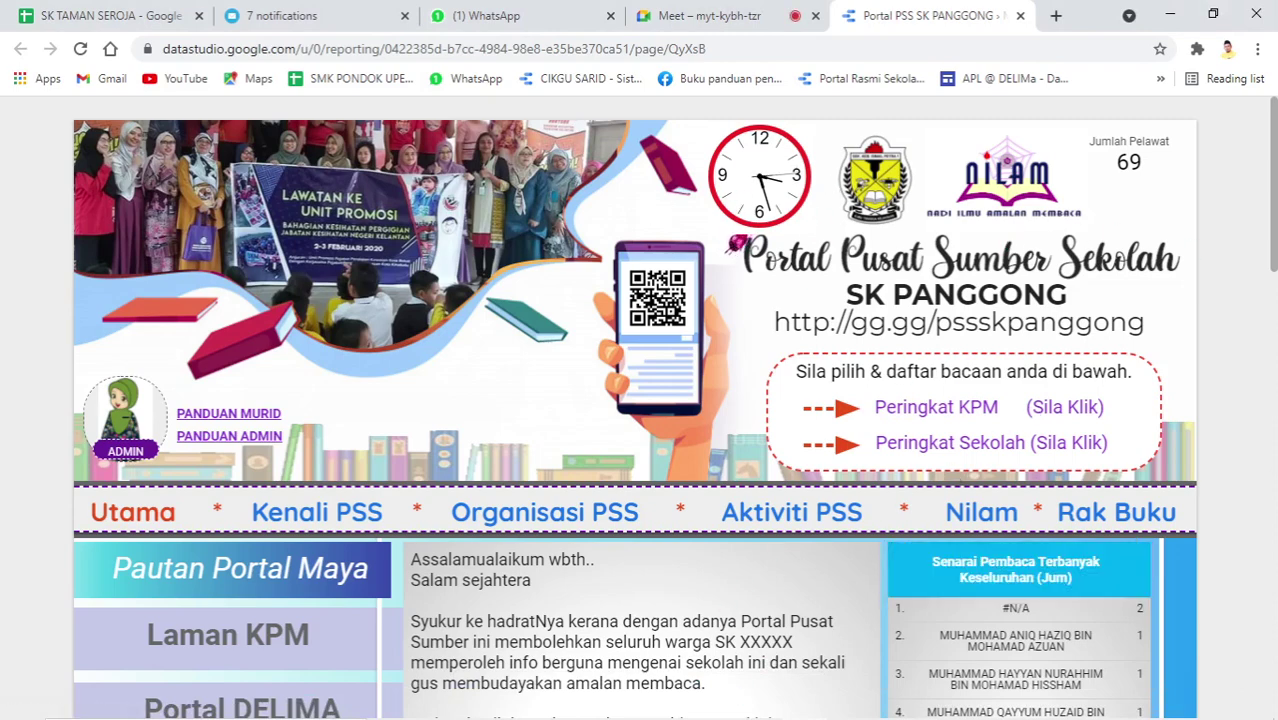
left_click(700, 10)
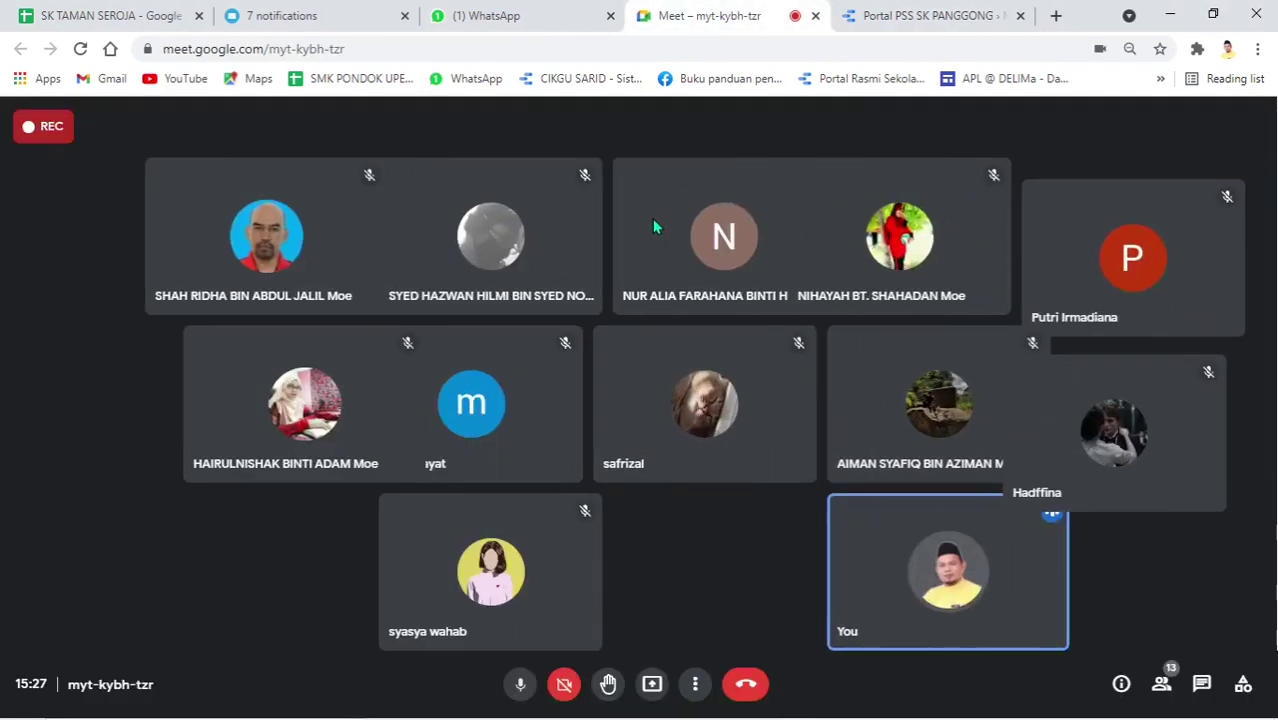
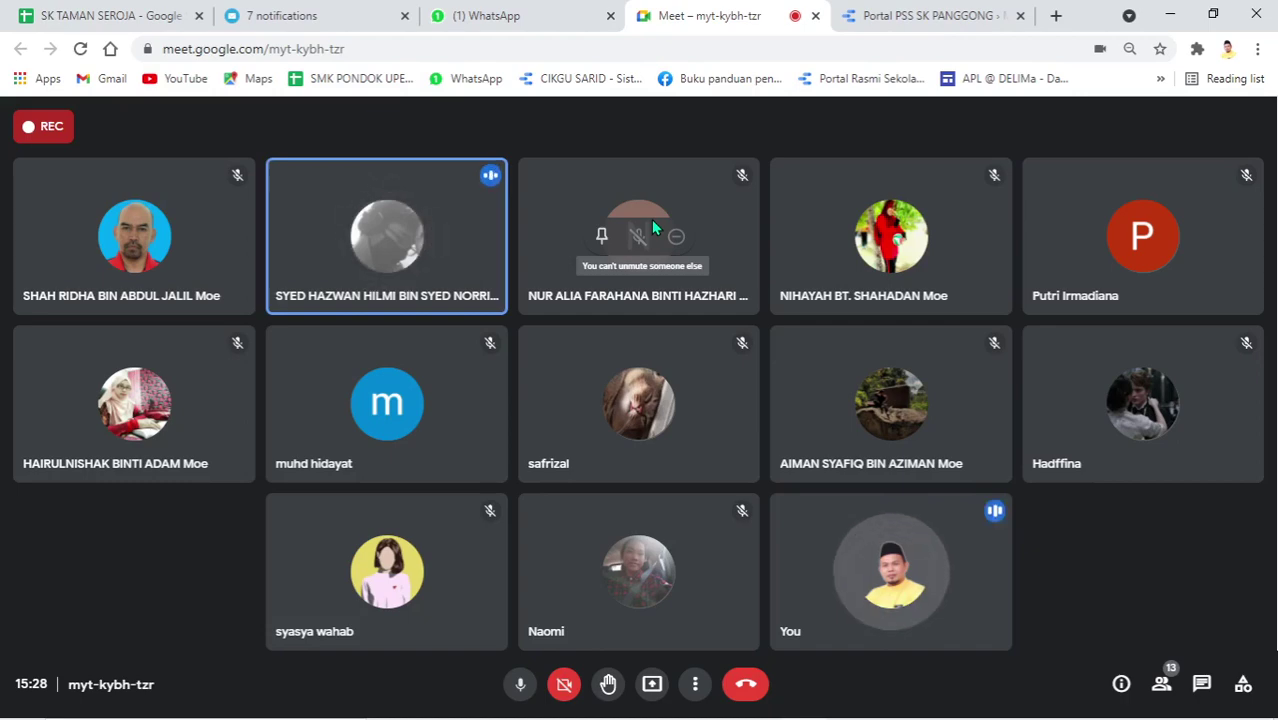
left_click(903, 20)
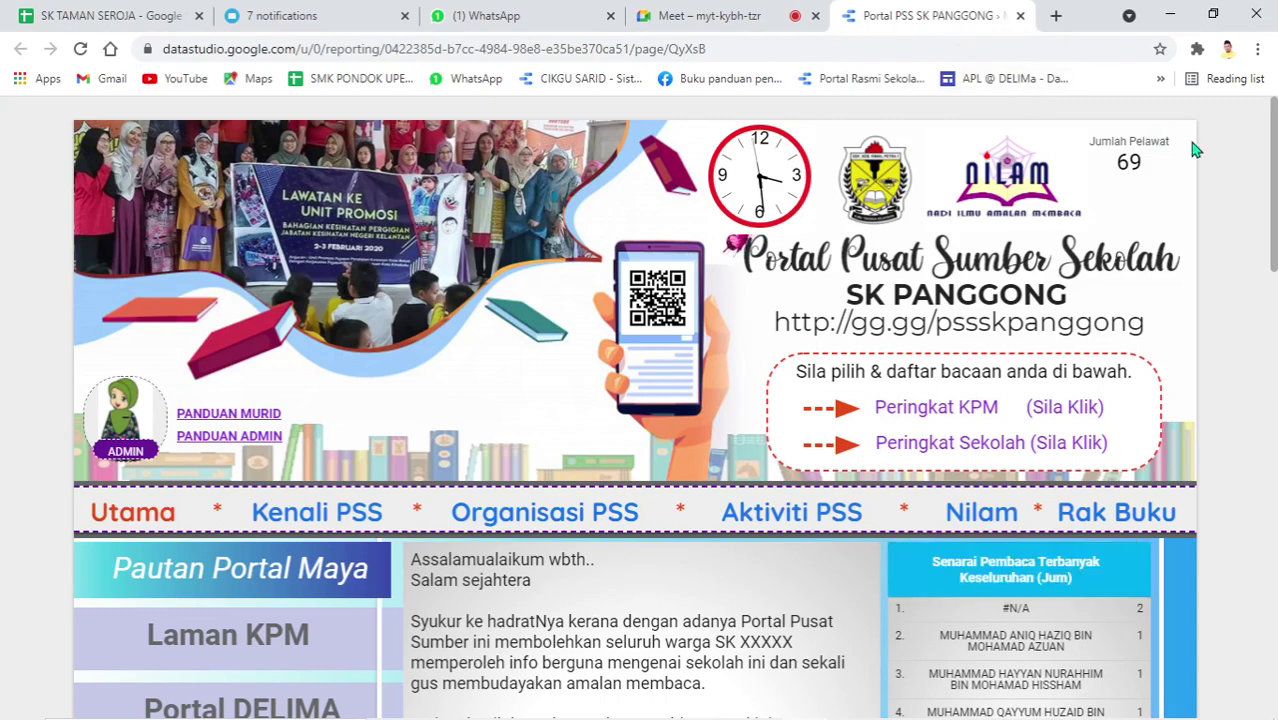
left_click_drag(1192, 150, 1078, 148)
left_click(1120, 152)
mouse_move(1104, 100)
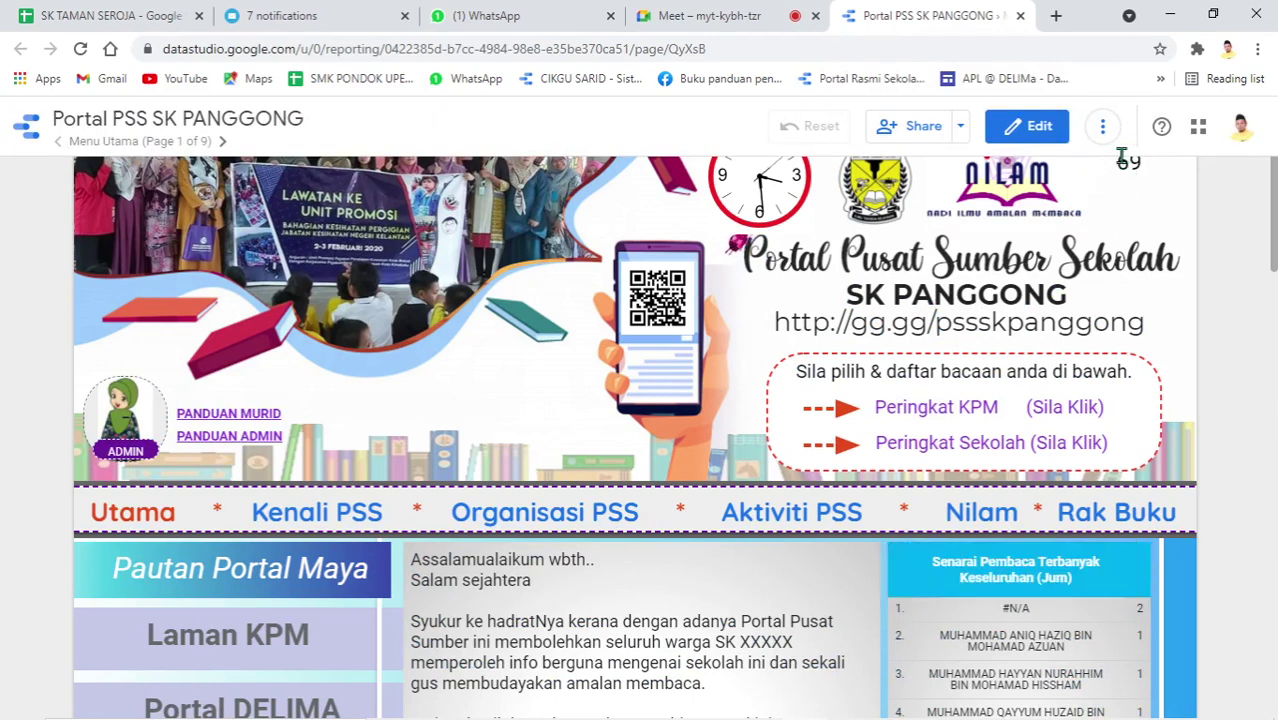
left_click(1014, 126)
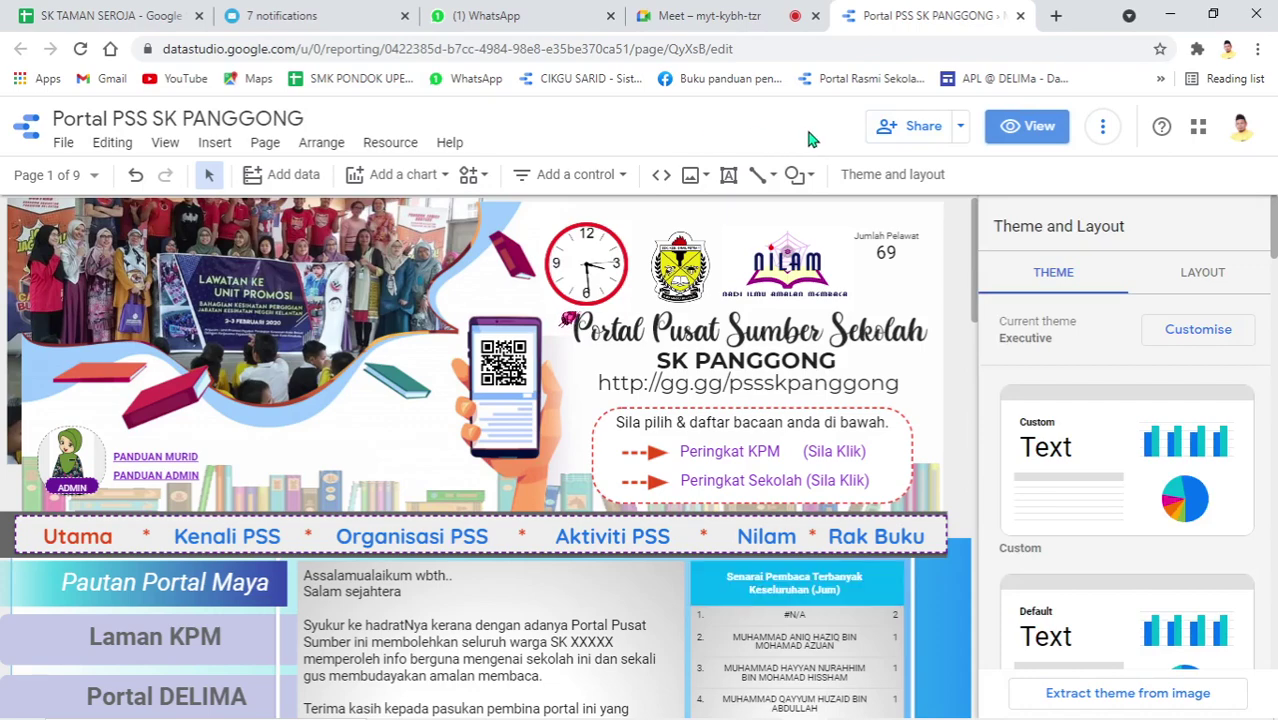
left_click(1030, 130)
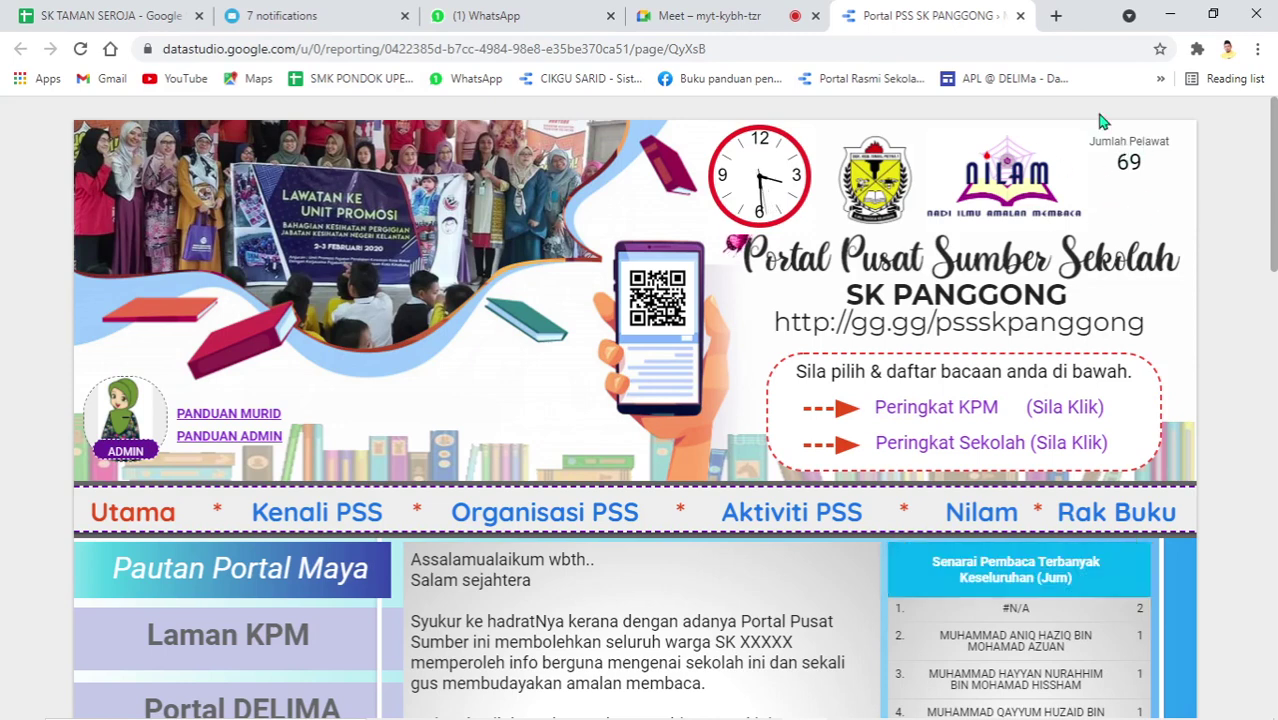
mouse_move(975, 132)
left_click(714, 30)
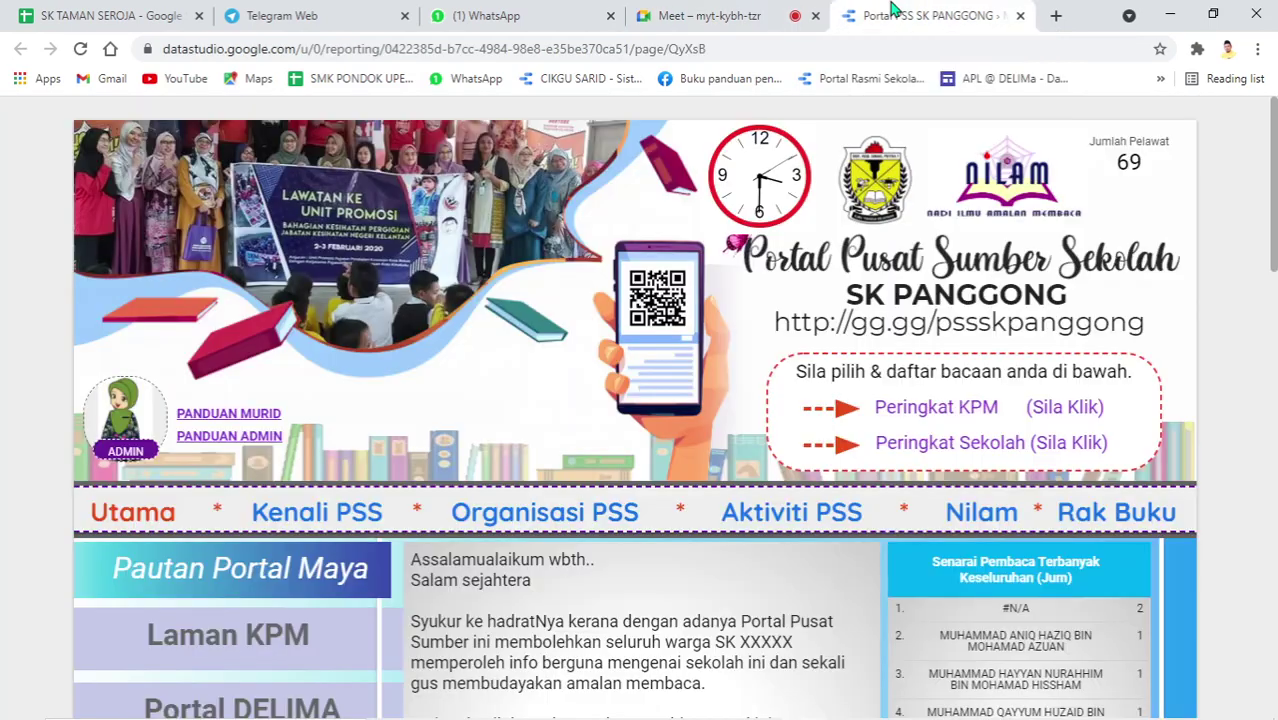
left_click(893, 10)
Present the entire Screen 1 in the Google Meet call
left_click(738, 14)
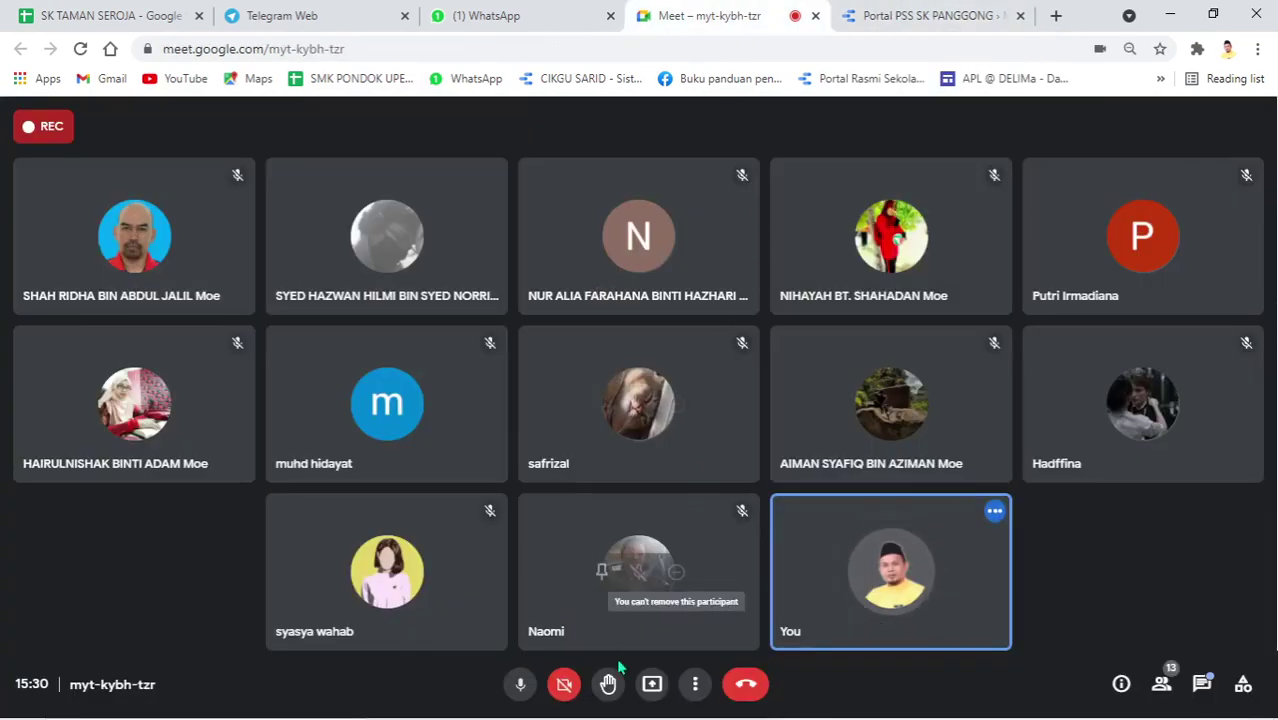
left_click(649, 694)
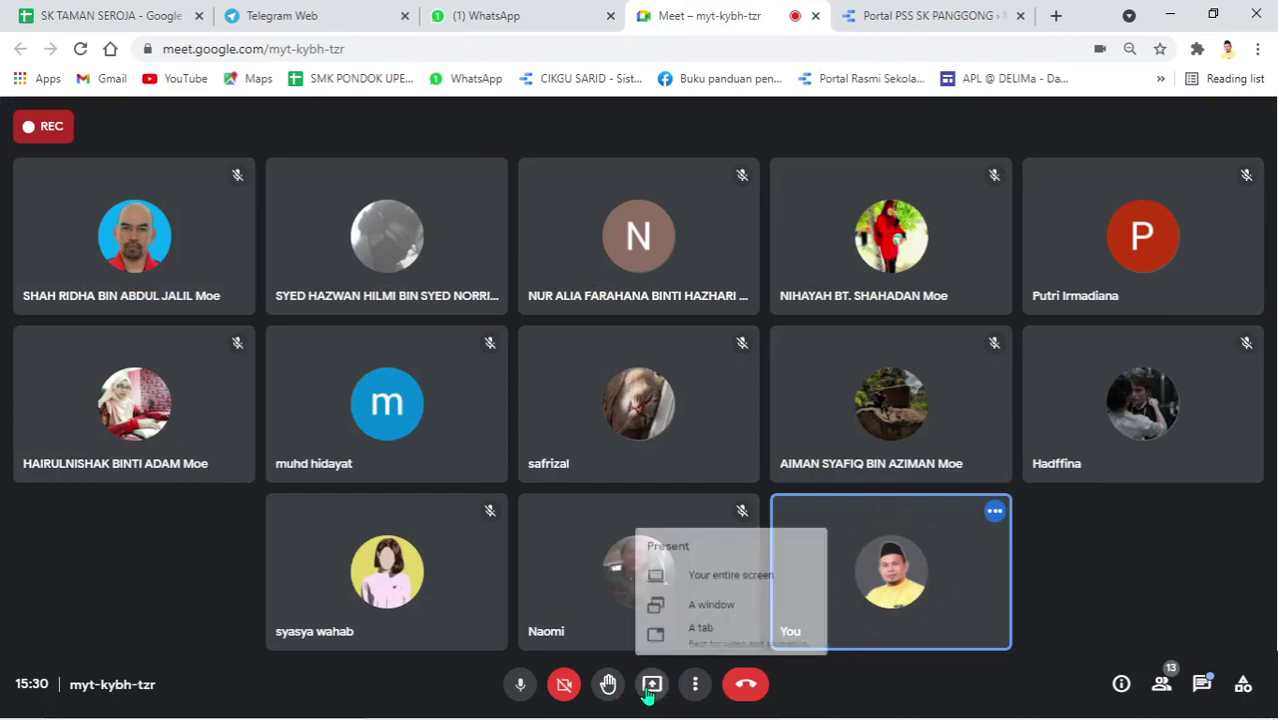
left_click(728, 568)
left_click(495, 260)
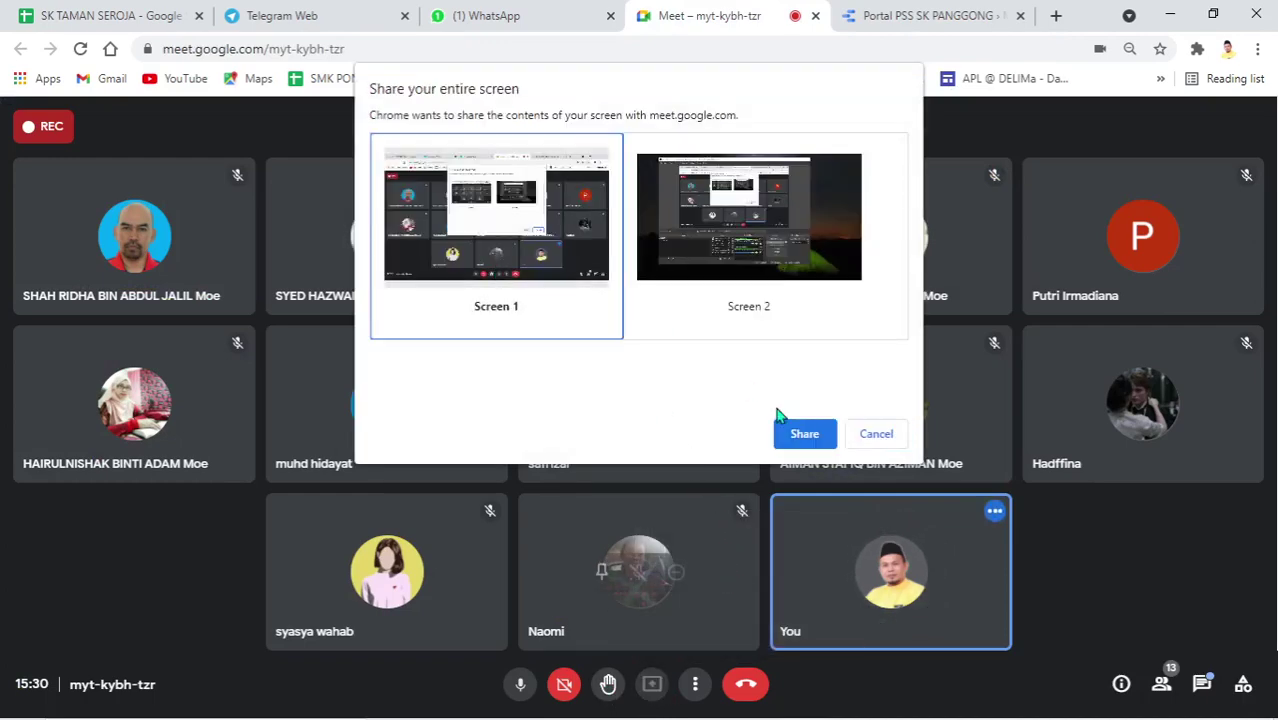
left_click(800, 436)
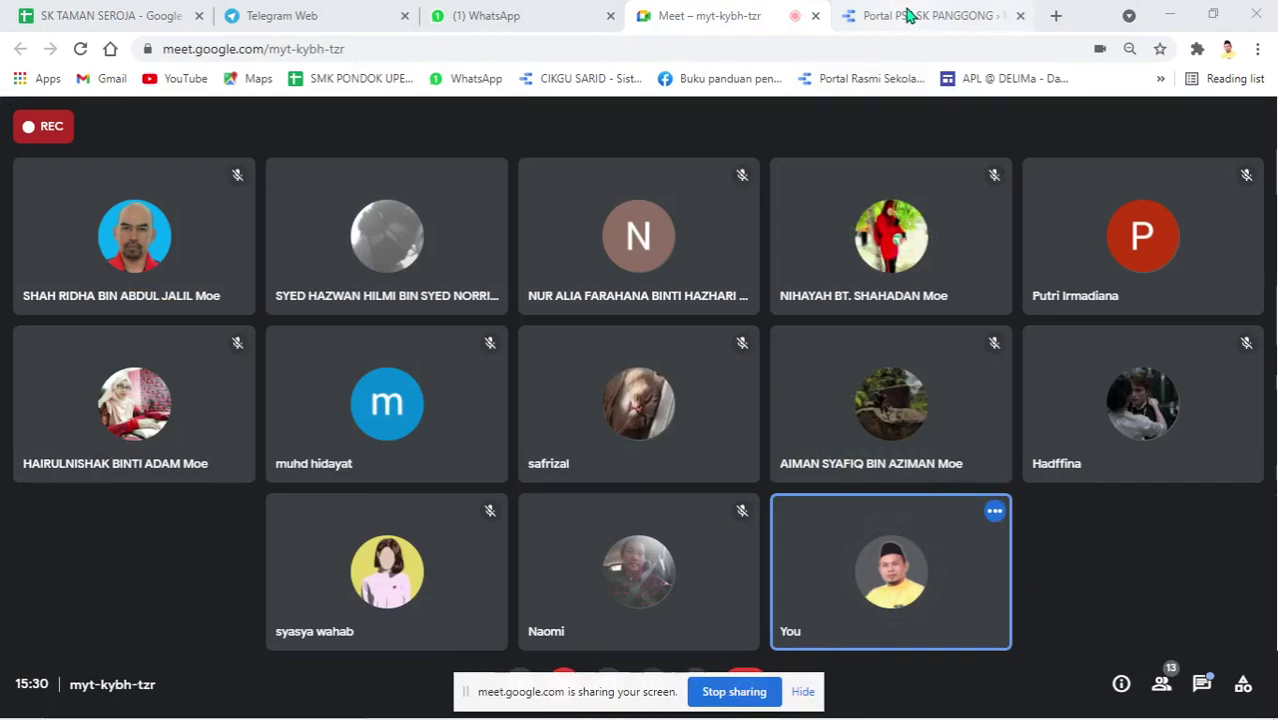
Return to the Portal PSS SK PANGGONG report and open its sharing dialog for adding people
left_click(908, 14)
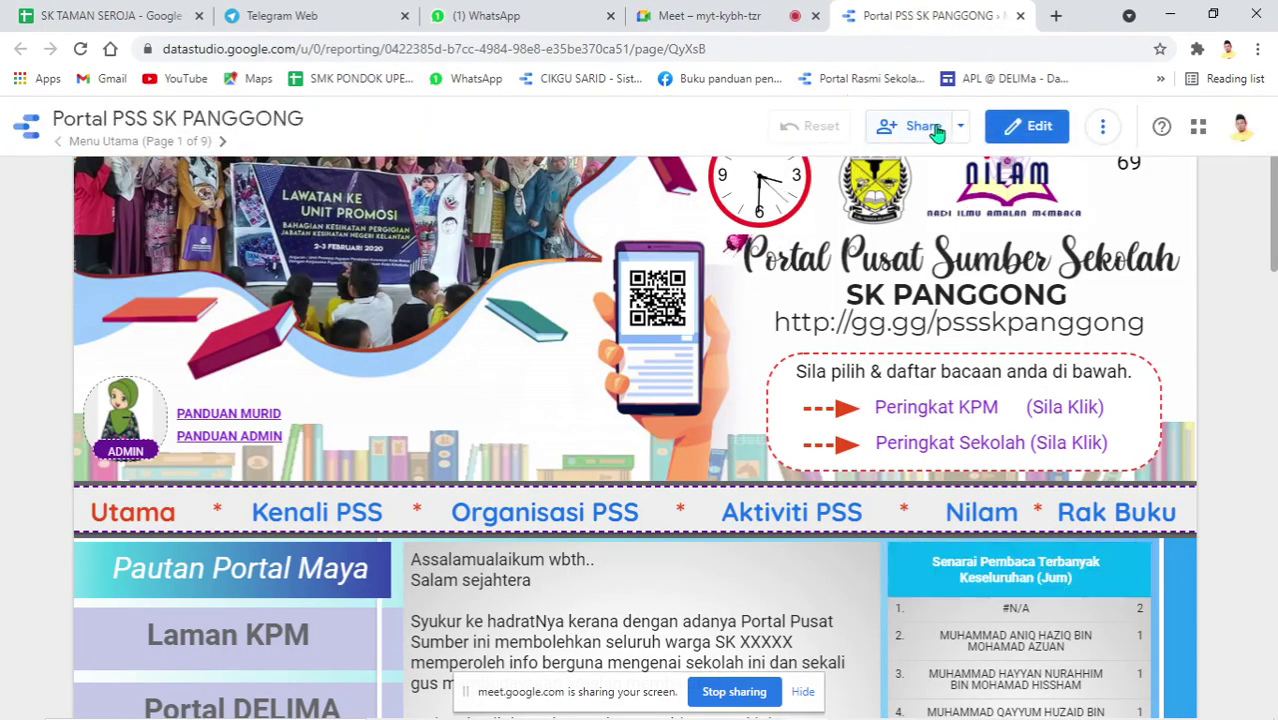
left_click(938, 128)
left_click(416, 391)
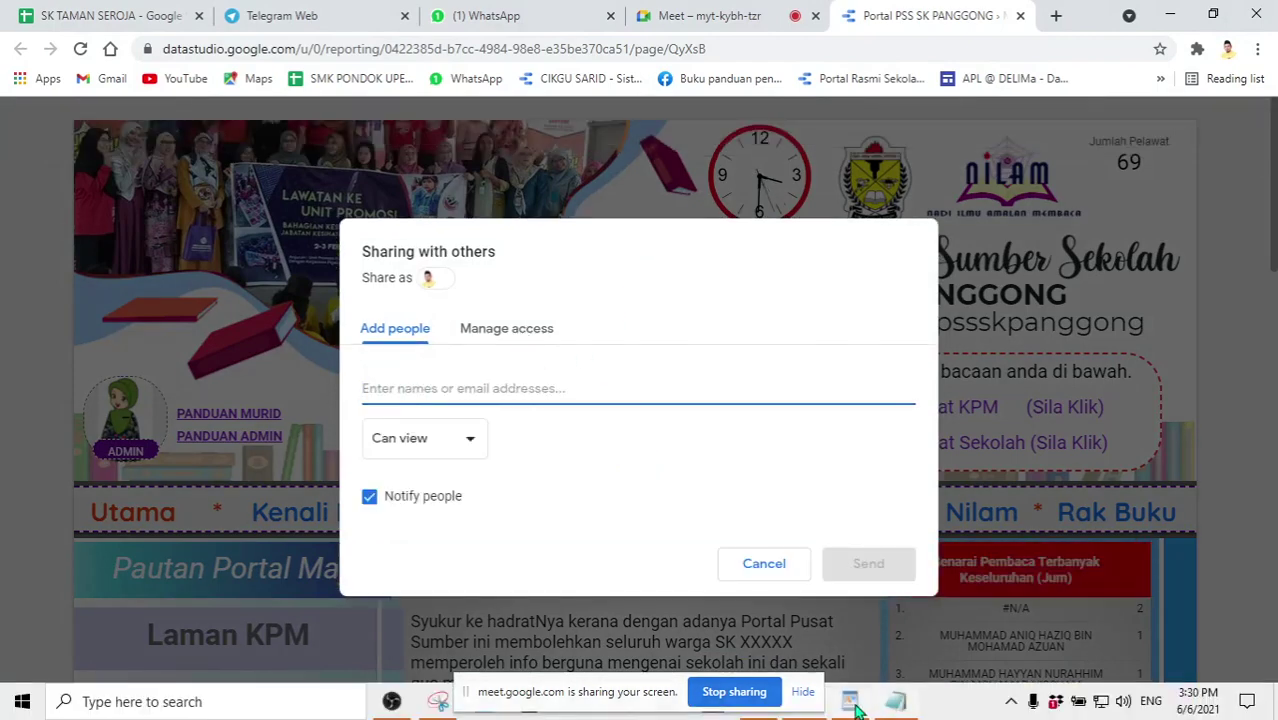
Minimise the browser and close the untitled Notepad note holding the clock's embed code
left_click(1170, 15)
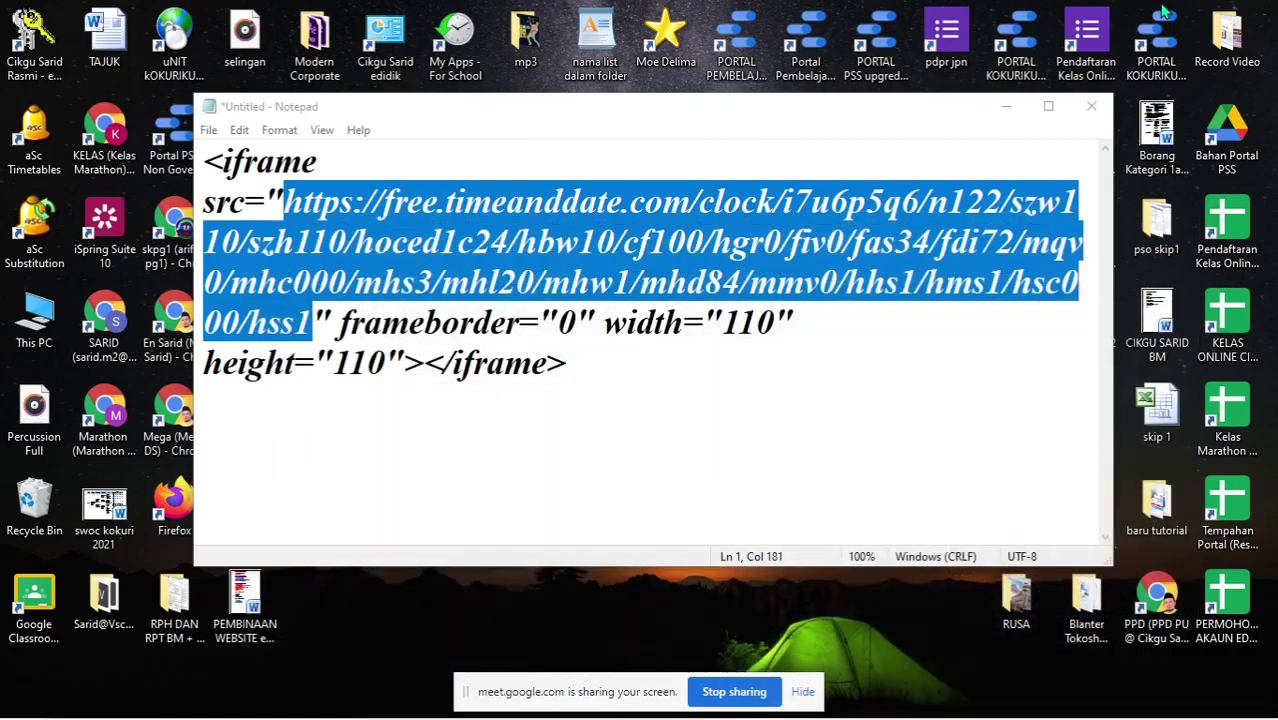
left_click(1095, 112)
left_click(693, 370)
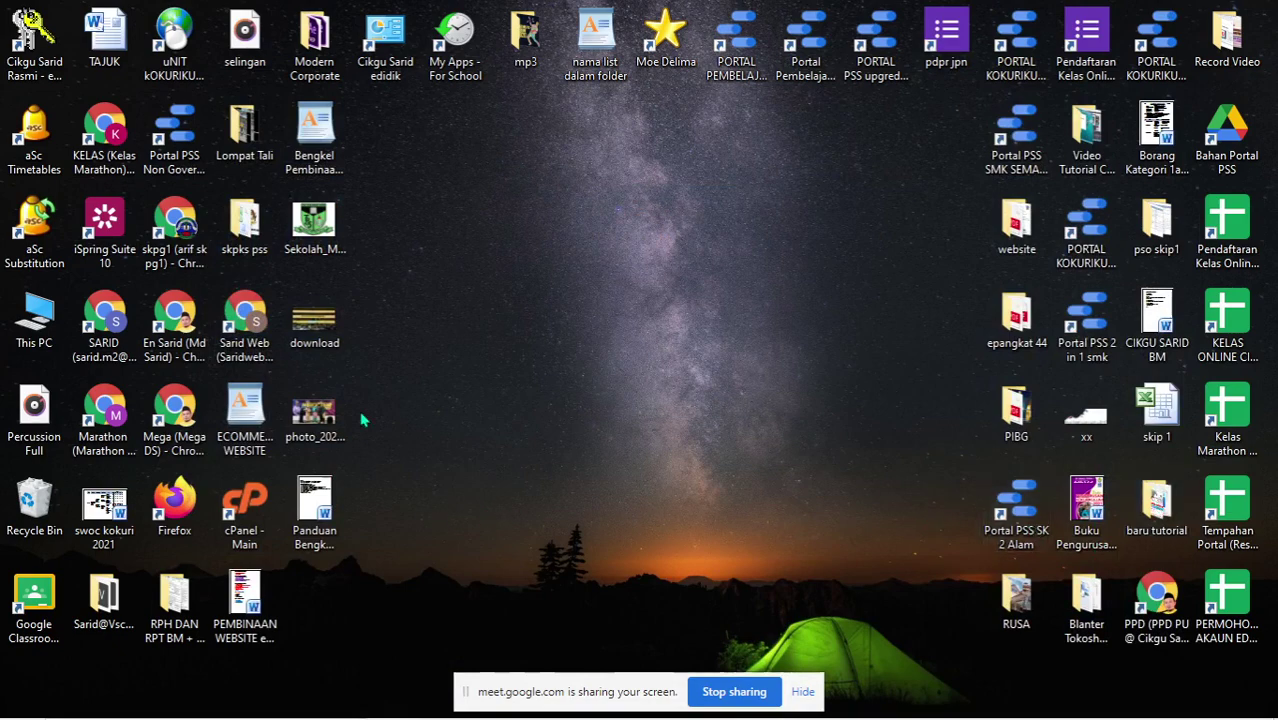
Open the Murid ID and Senarai Nama APDM Januari 2021 files from the Downloads folder and close the folder window
double_click(48, 325)
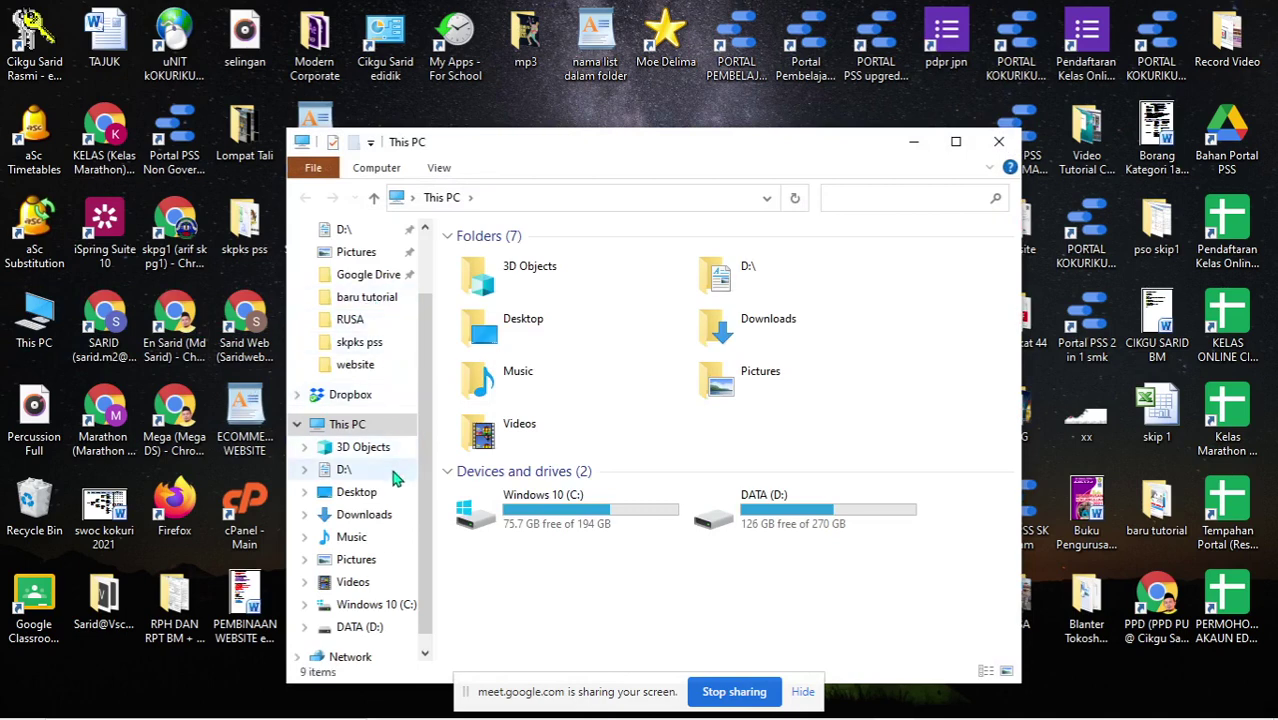
left_click(410, 514)
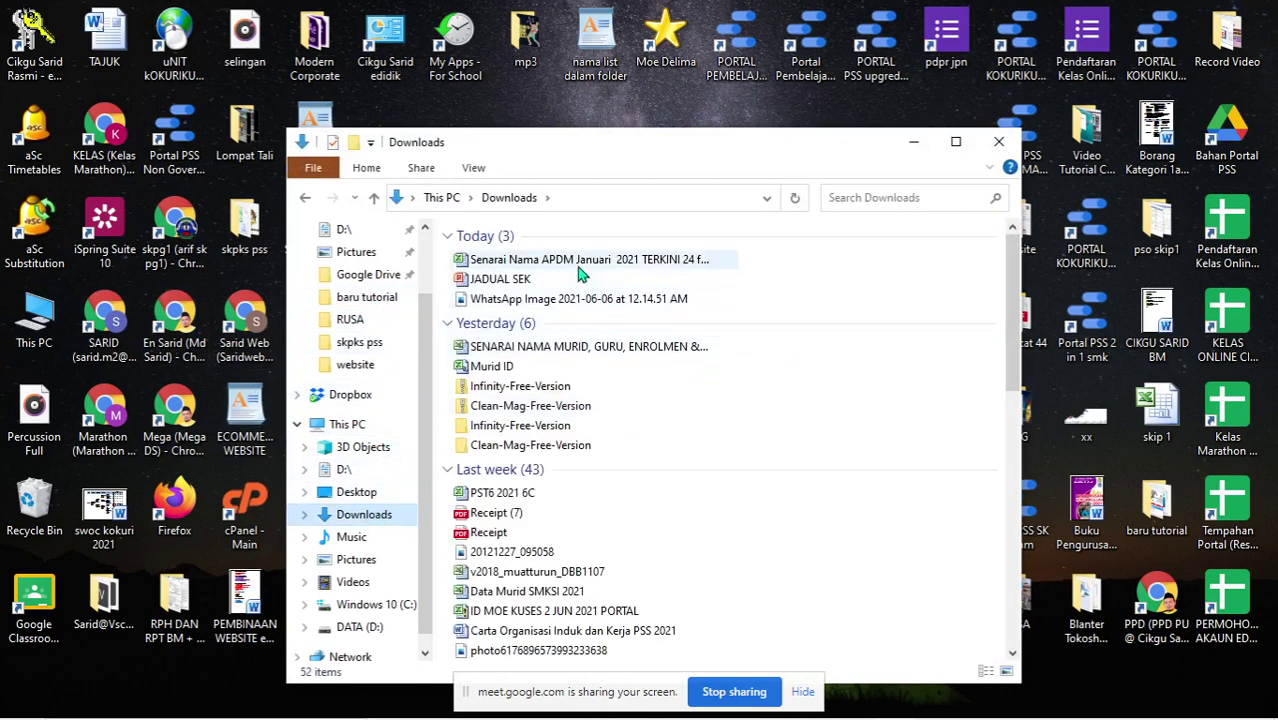
left_click(578, 265)
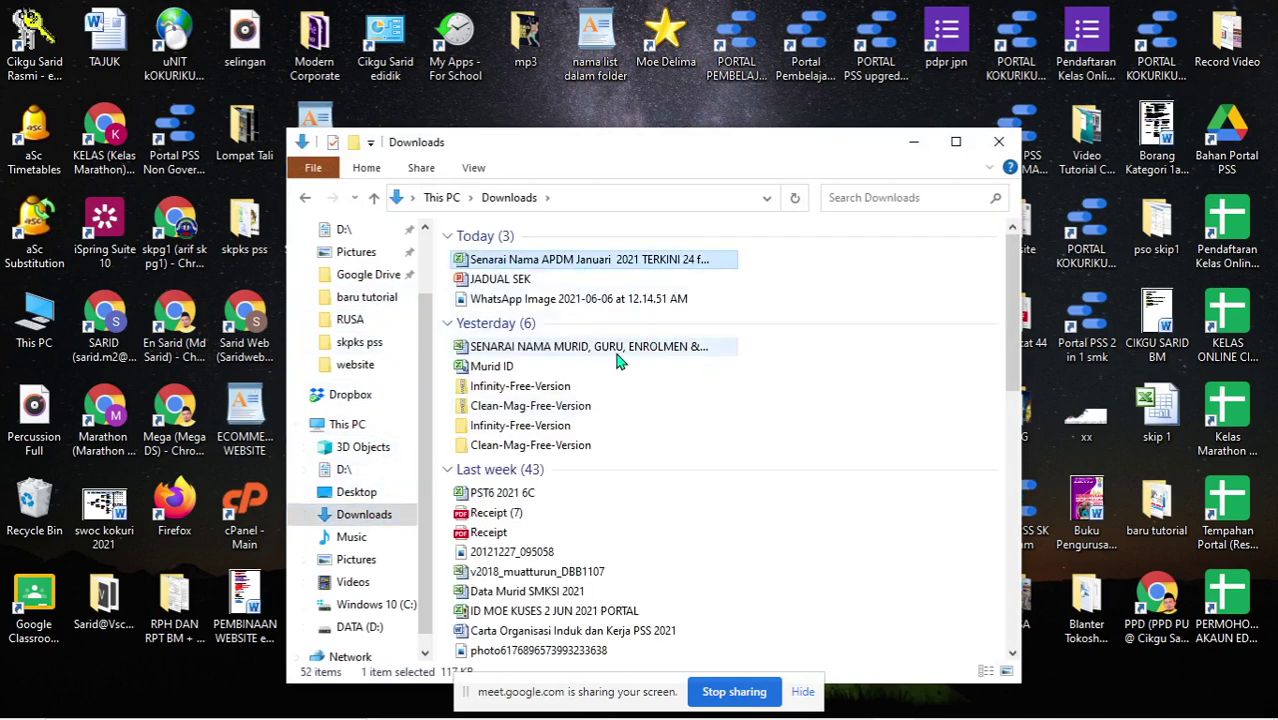
left_click(525, 369)
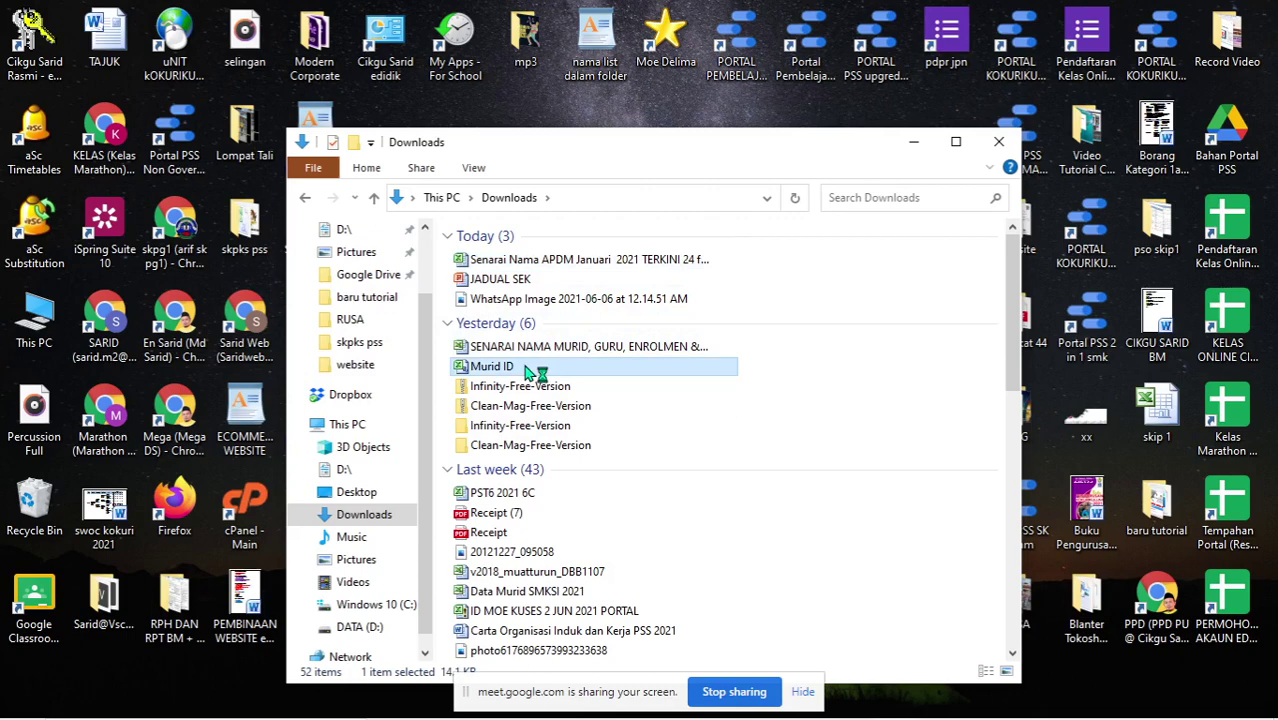
left_click(572, 264)
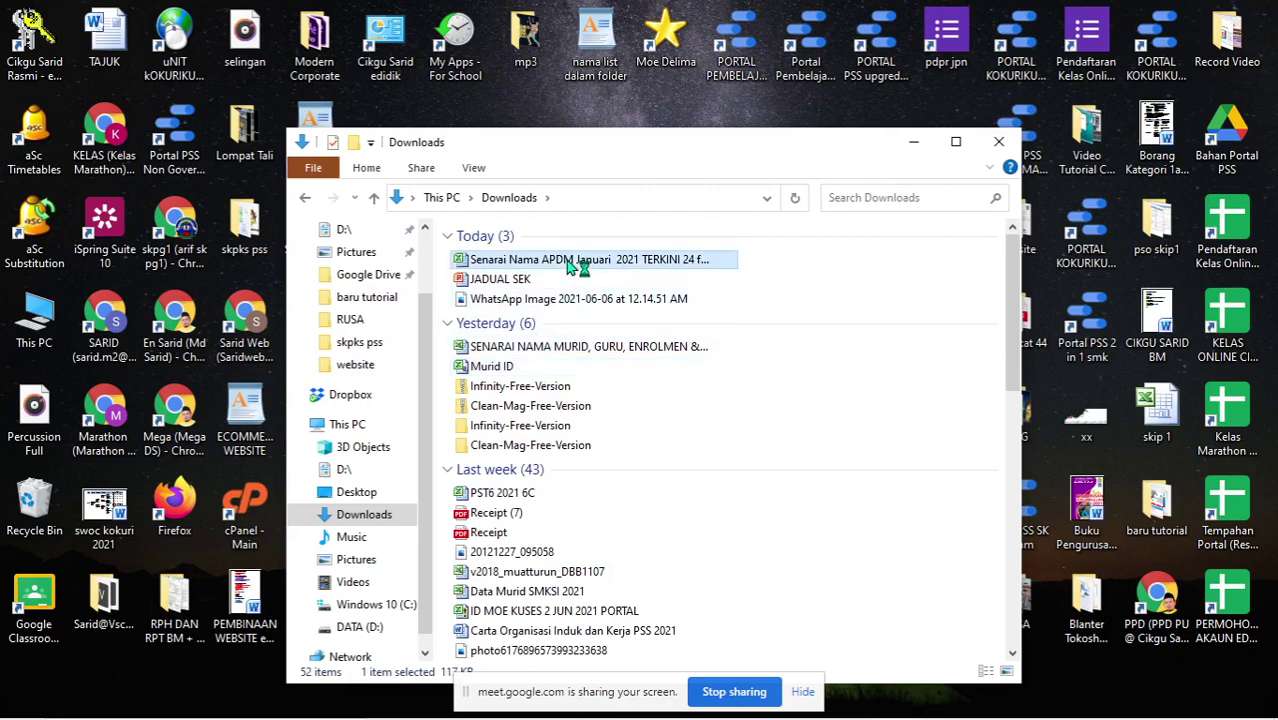
left_click(998, 141)
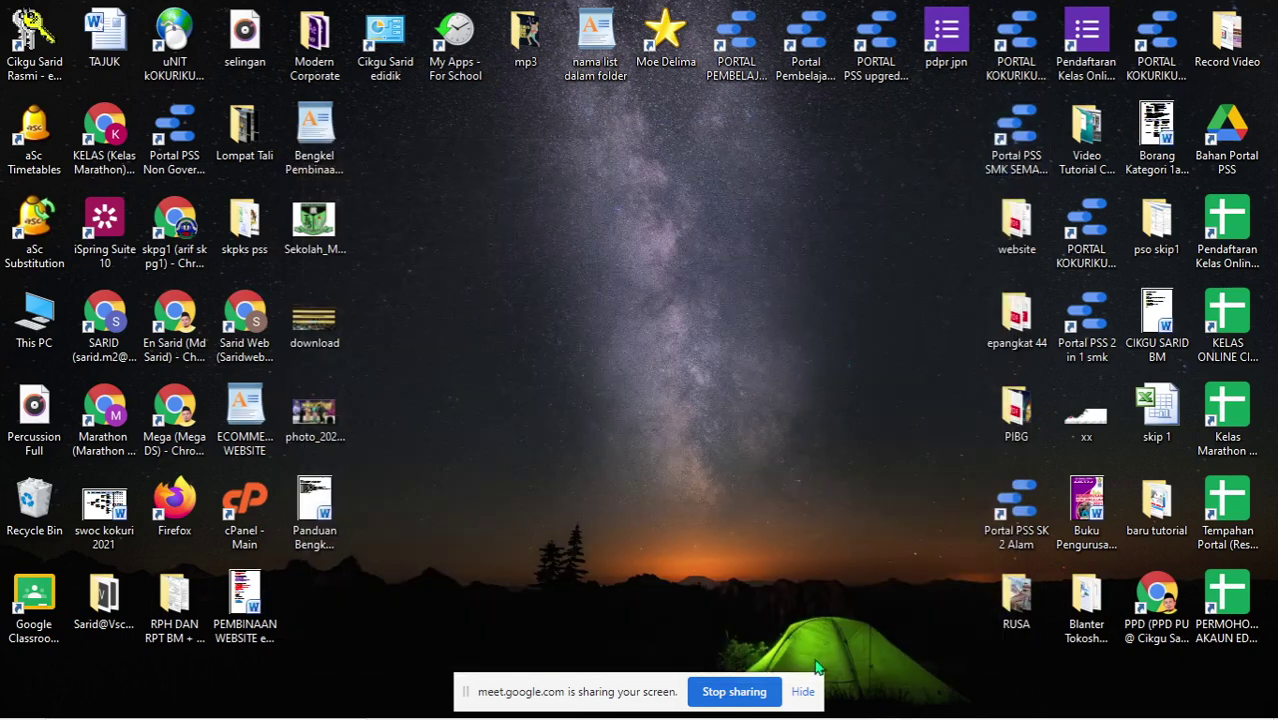
Hide the screen-sharing notice and begin entering a recipient's e-mail address in the report's sharing dialog
left_click(803, 691)
left_click(805, 703)
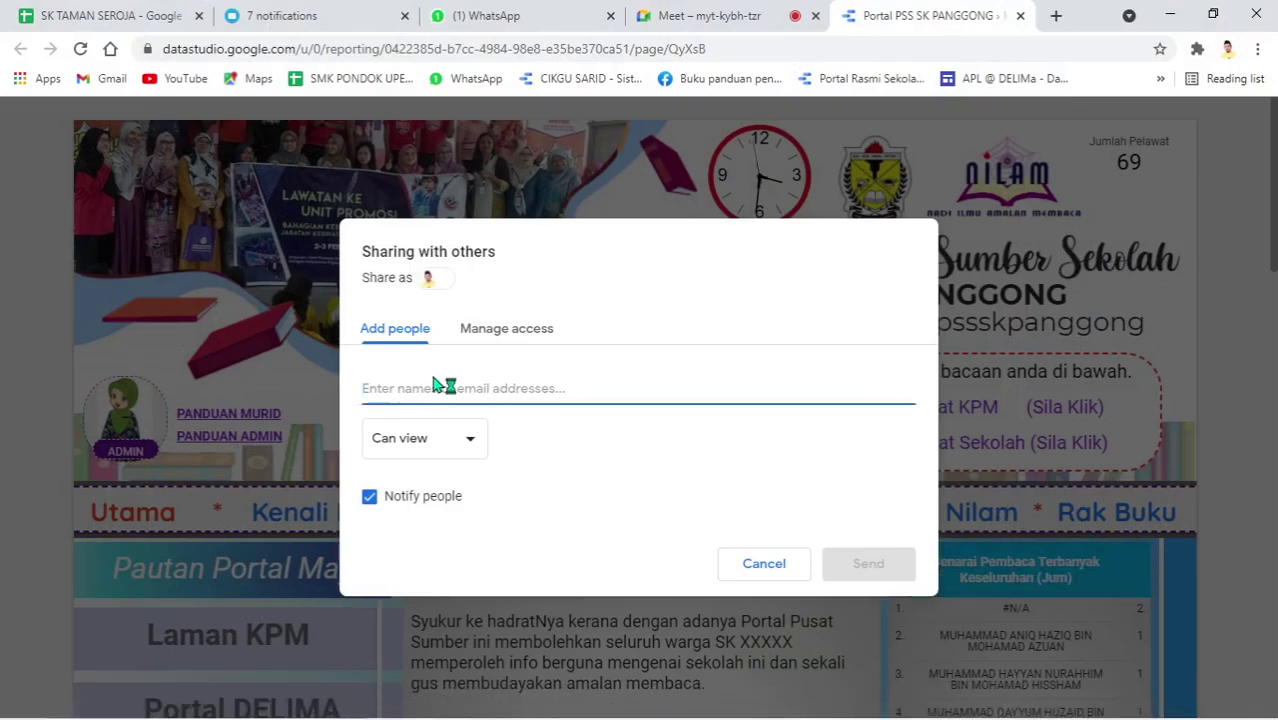
type("sar")
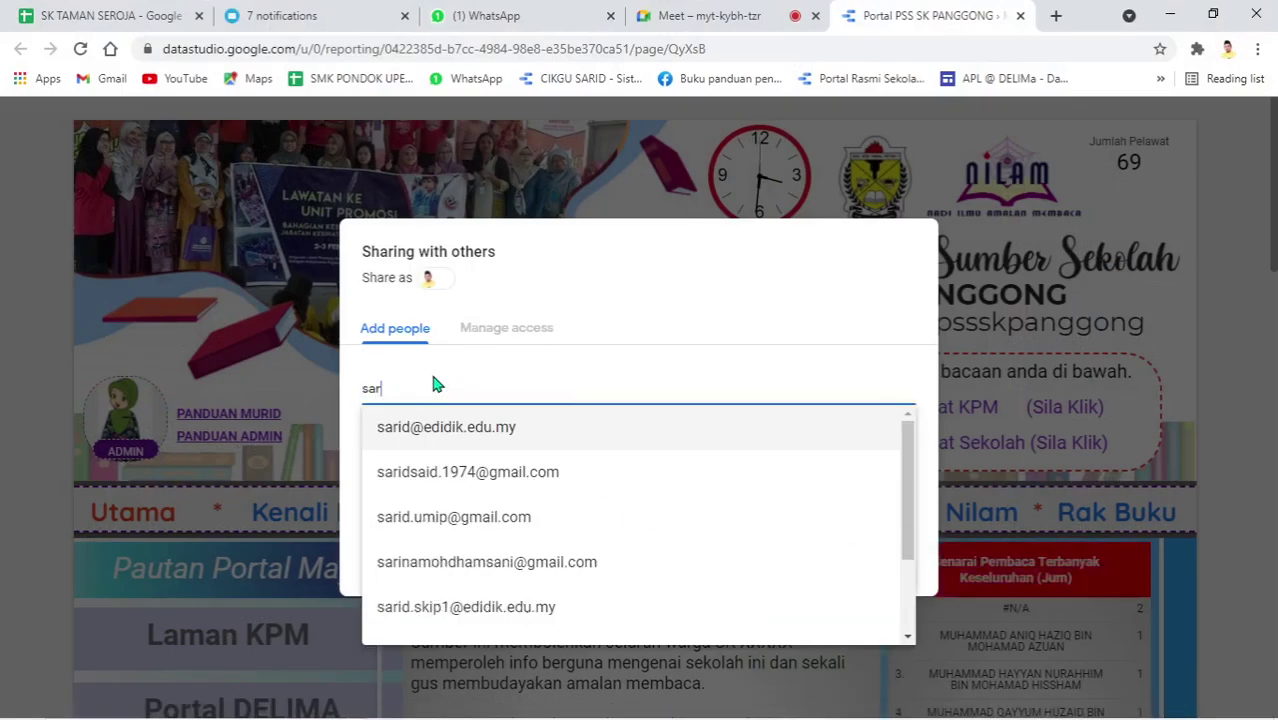
Switch to the Murid ID workbook in Excel and widen column B to fit the pupils' e-mail addresses
key("alt+Tab")
left_click(363, 334)
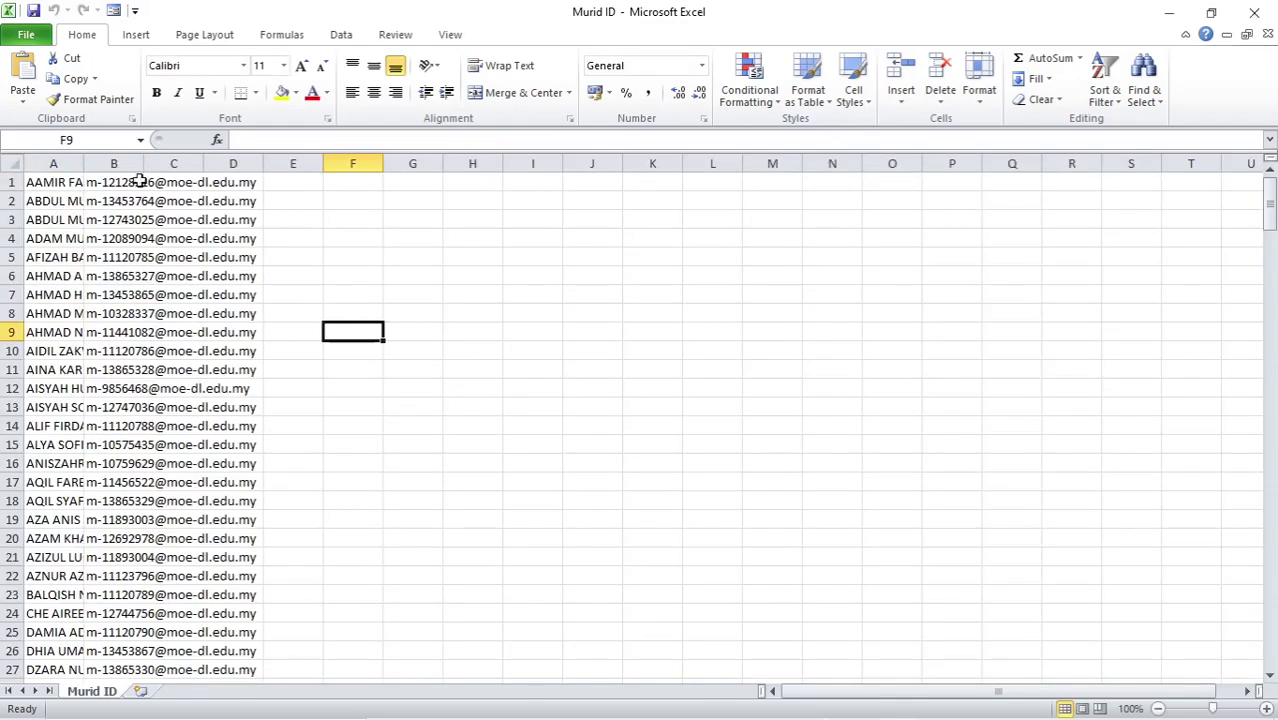
left_click_drag(145, 164, 264, 267)
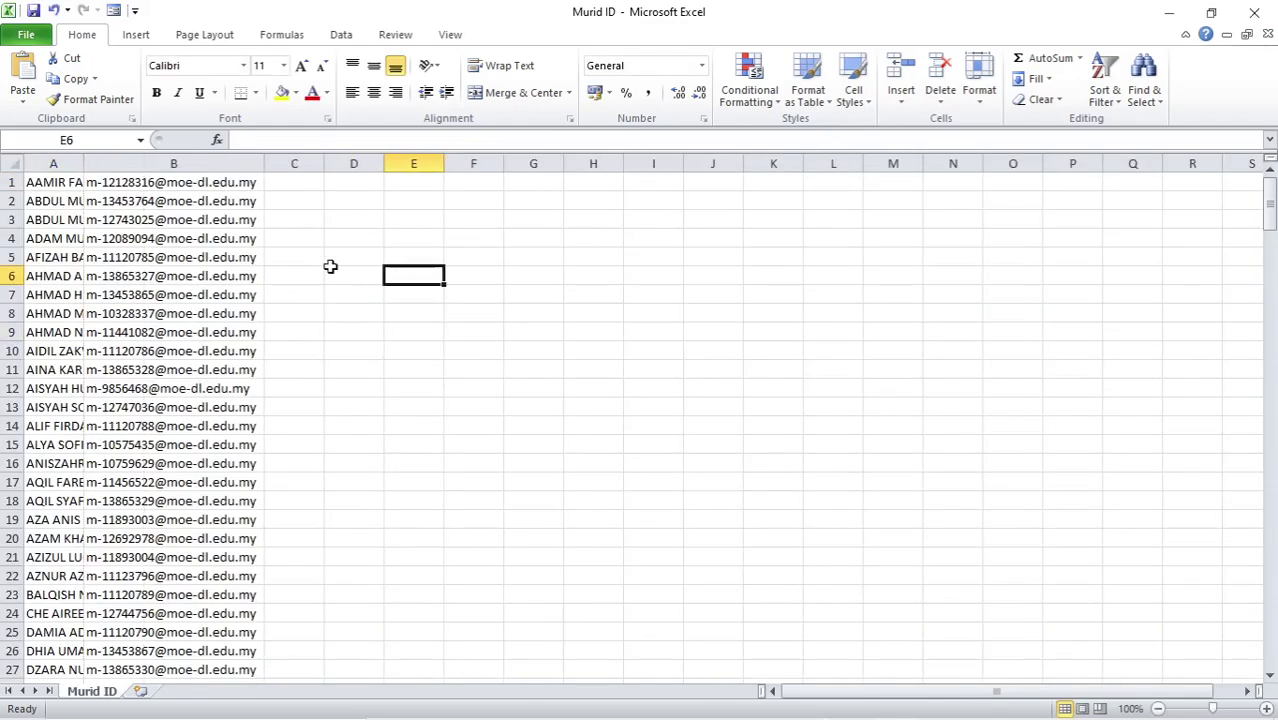
Copy the pupils' e-mail addresses in cells B1 to B26
left_click(141, 180)
left_click_drag(142, 190, 200, 583)
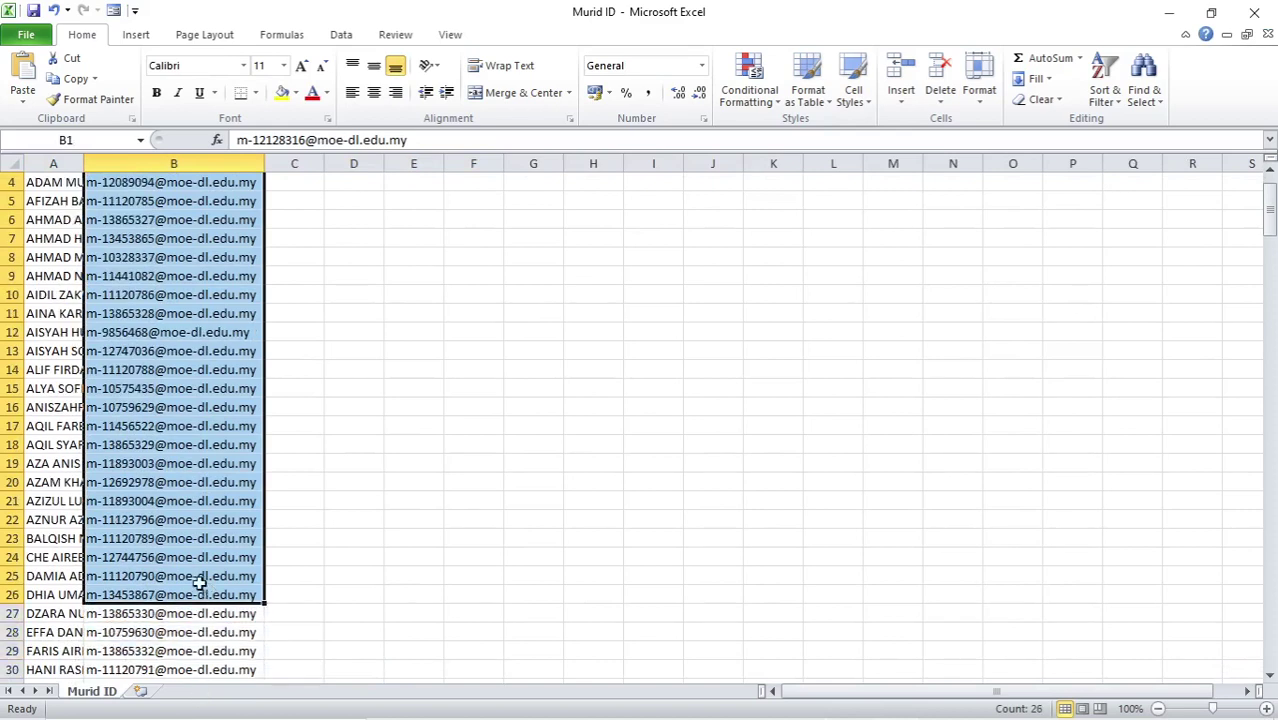
right_click(172, 313)
left_click(180, 337)
scroll(1021, 194, "up", 1)
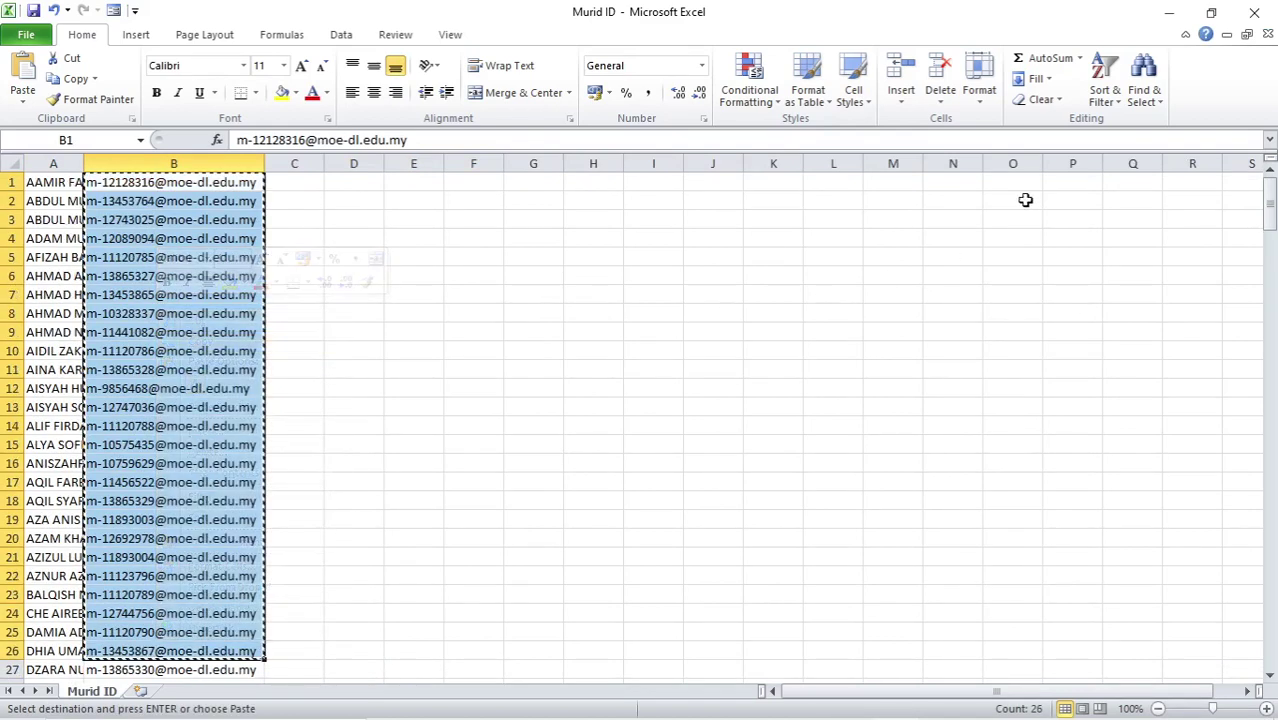
Switch from Excel to the browser and paste the copied student e-mail addresses as recipients for sharing the portal report
left_click(1176, 9)
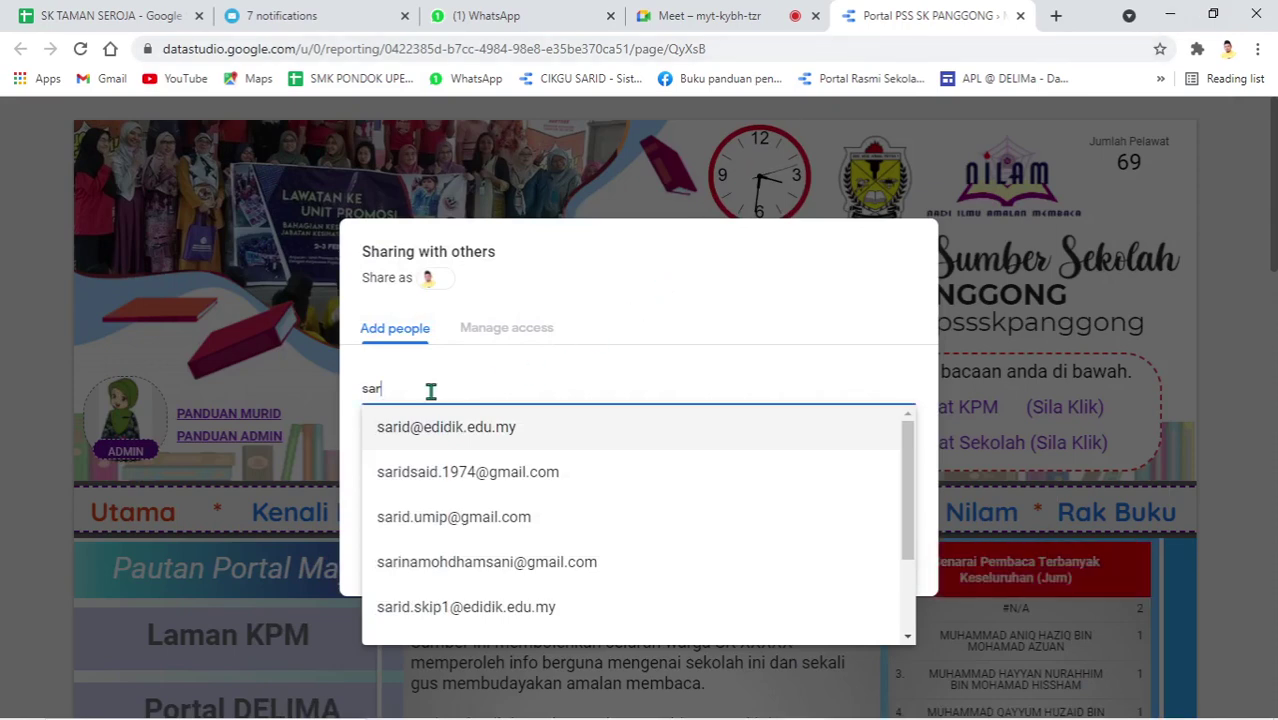
left_click_drag(431, 391, 363, 398)
right_click(387, 389)
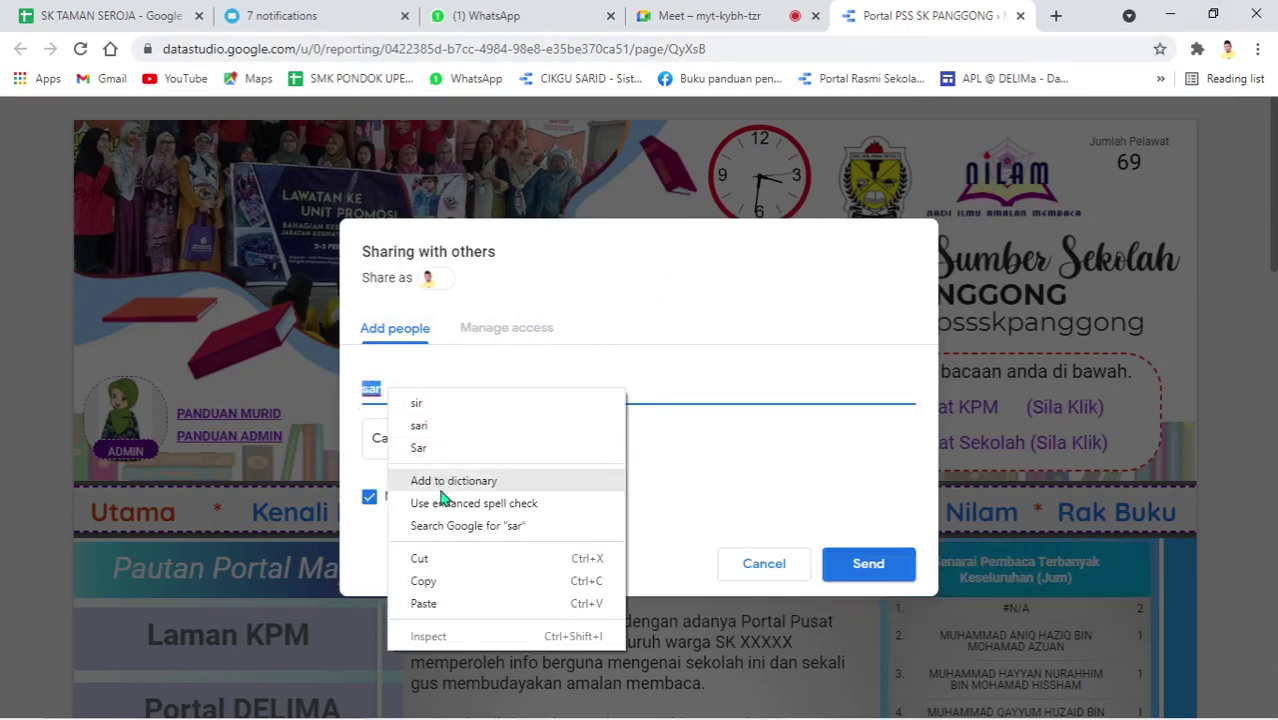
left_click(424, 603)
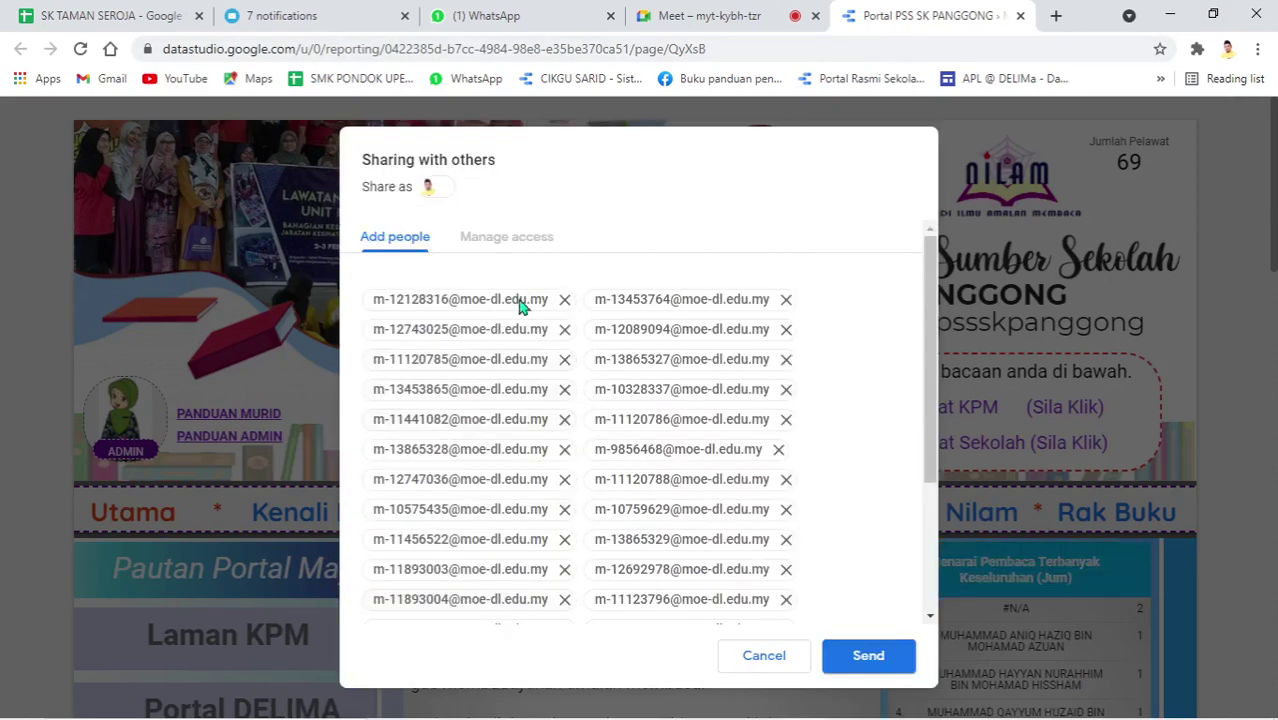
scroll(884, 419, "down", 3)
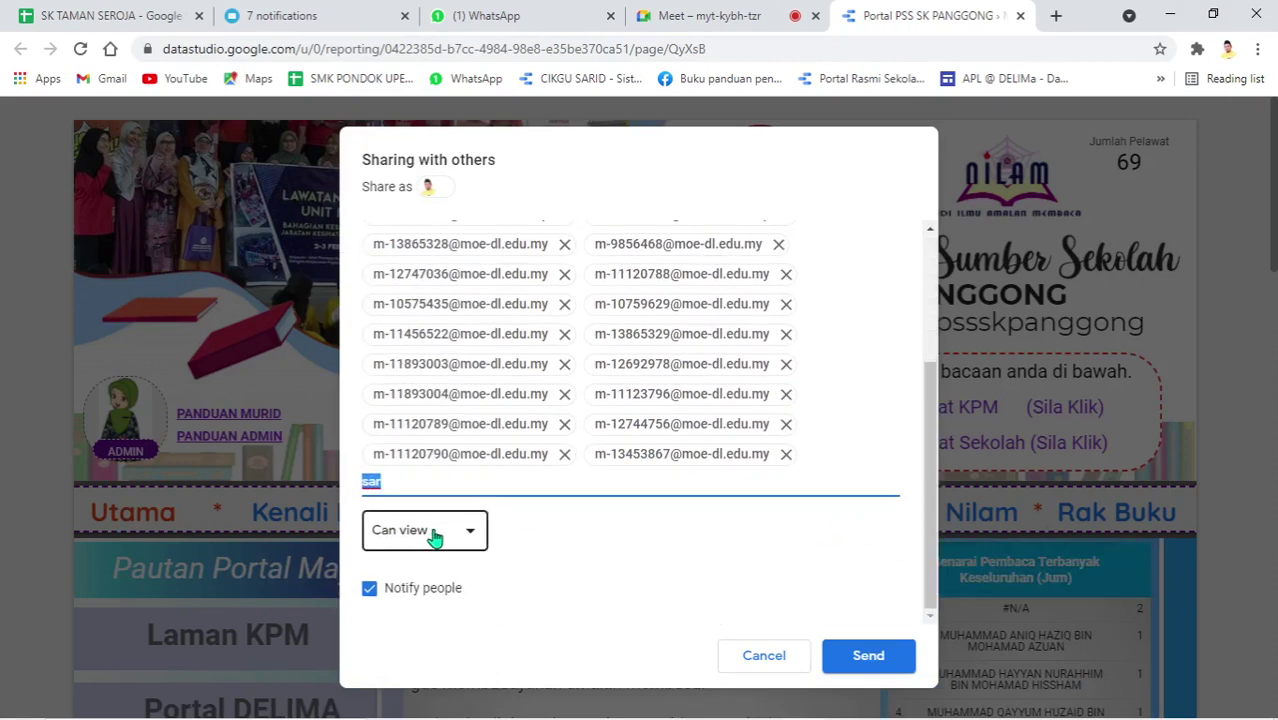
Give the pasted recipients Can edit access to the report and cancel the sharing
left_click(434, 538)
left_click(434, 494)
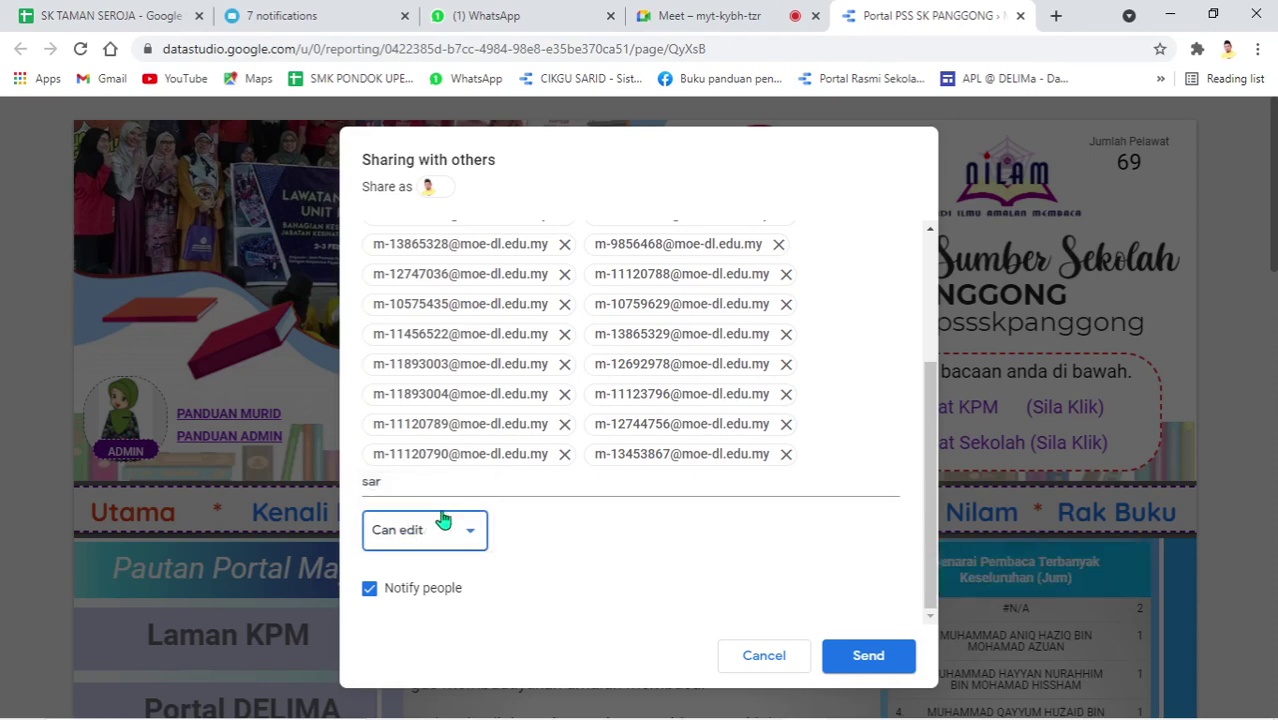
left_click(896, 654)
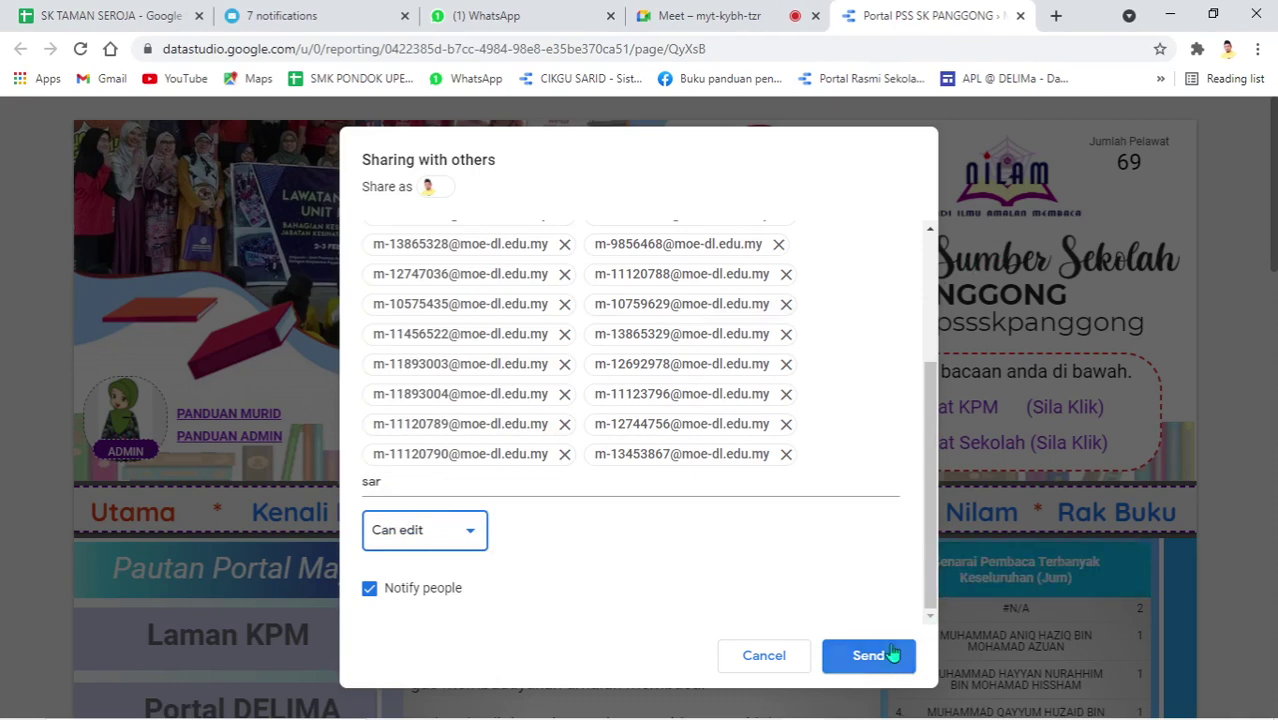
left_click(763, 656)
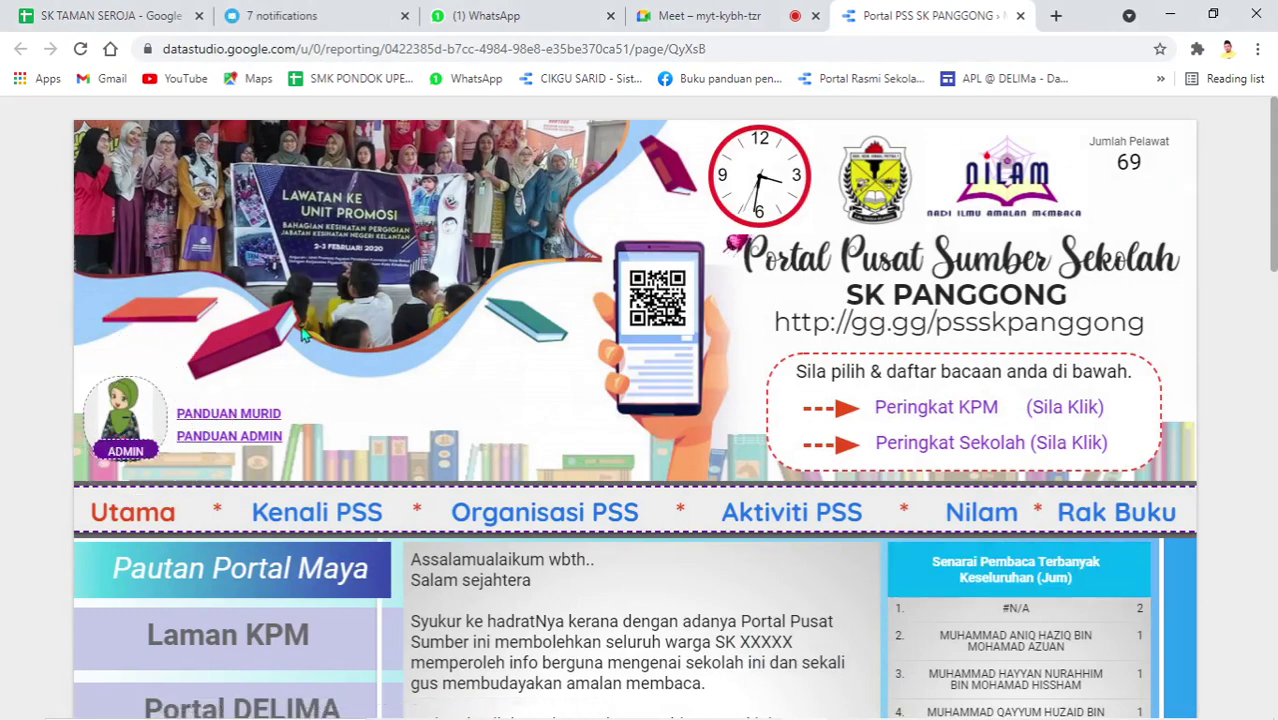
Open the SK PANGGONG spreadsheet through the portal's ADMIN link and bring up its sharing settings
left_click(122, 412)
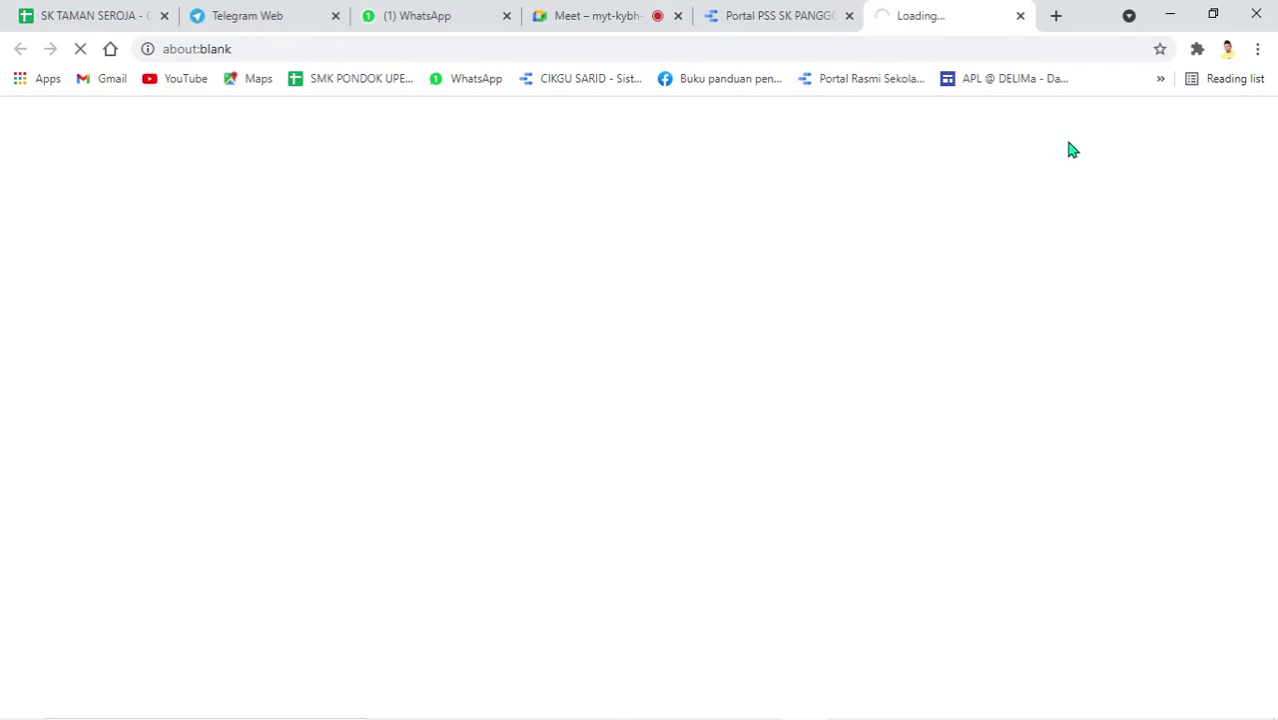
left_click(1180, 123)
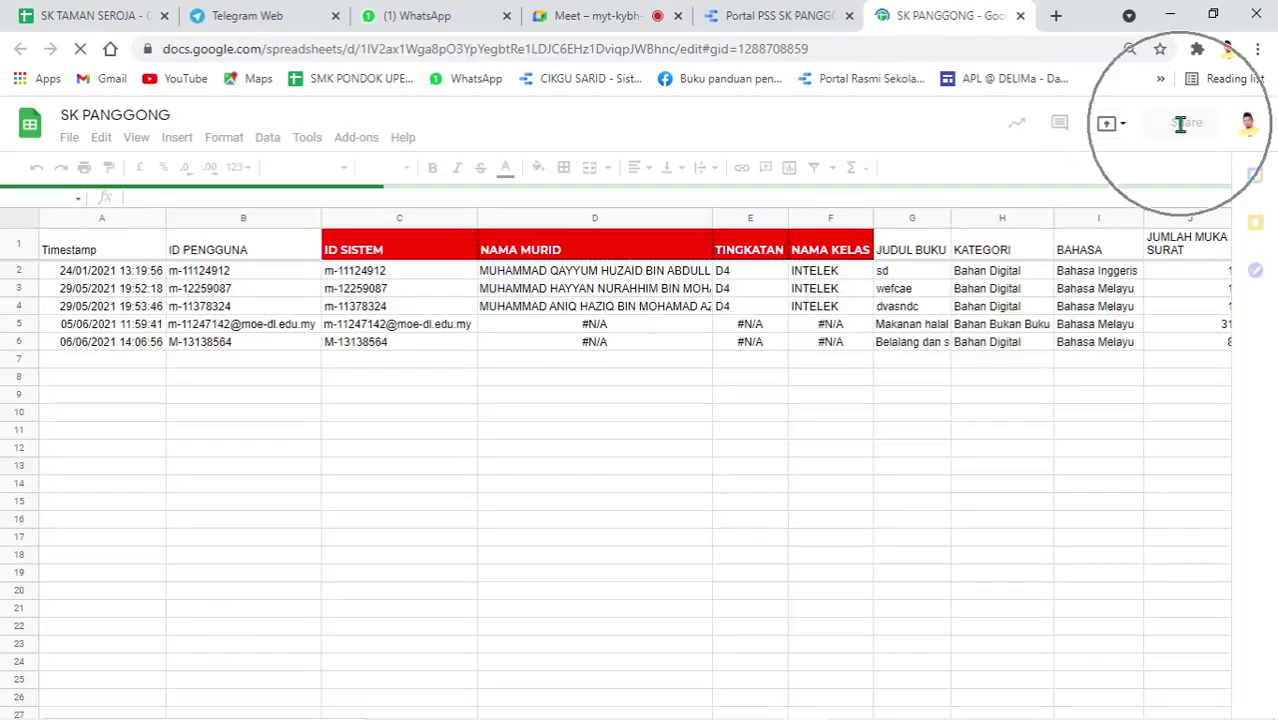
left_click(1180, 123)
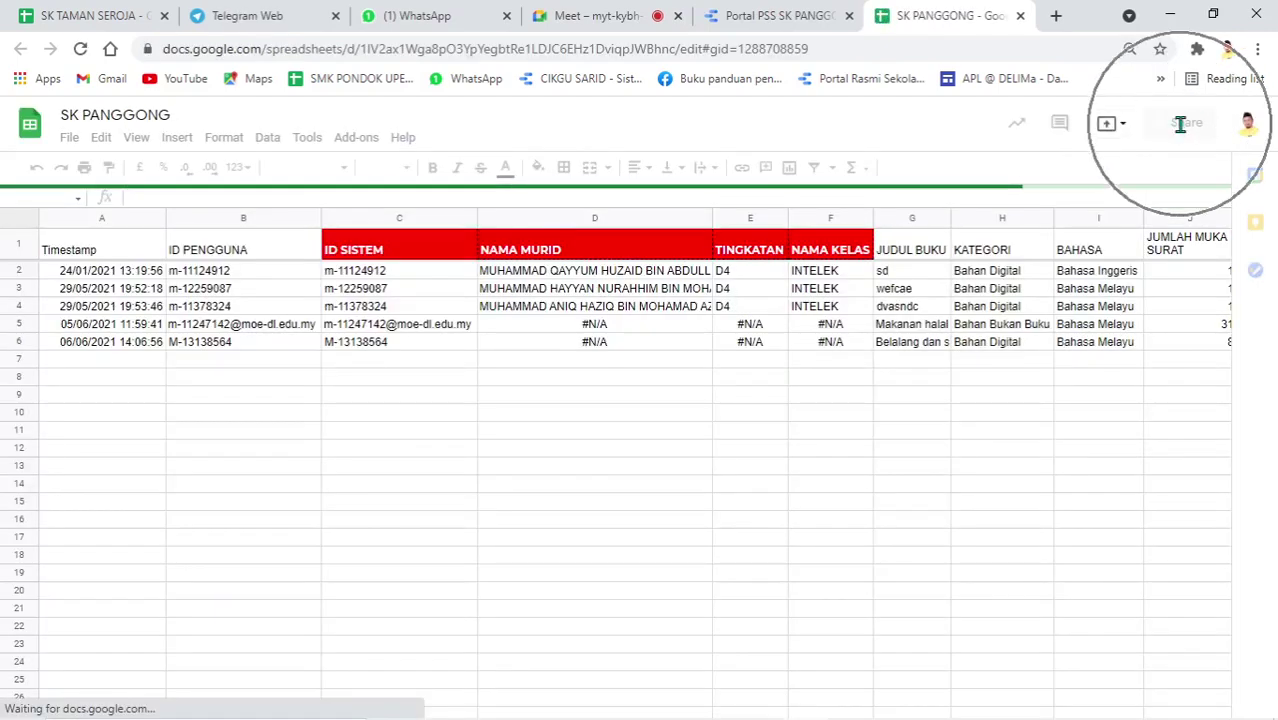
left_click(1180, 123)
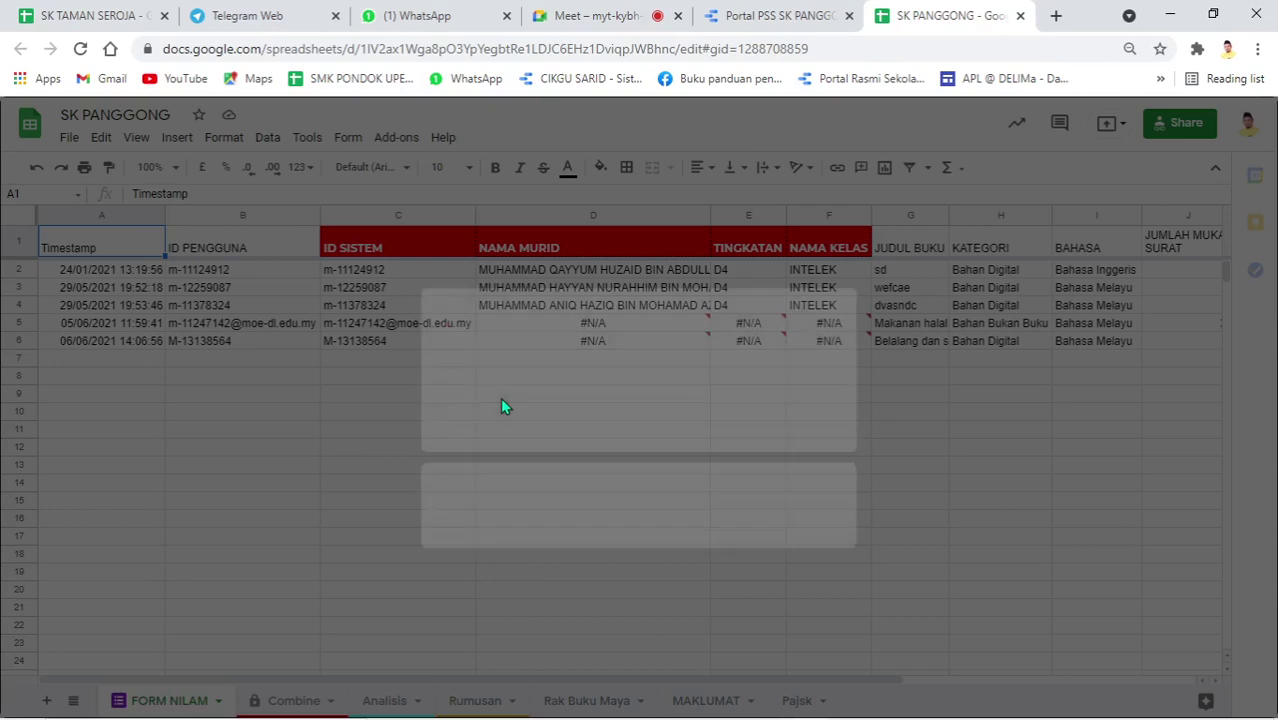
Paste the student e-mail addresses as Editor recipients of the spreadsheet, cancel the invitation and close the sharing settings
right_click(458, 338)
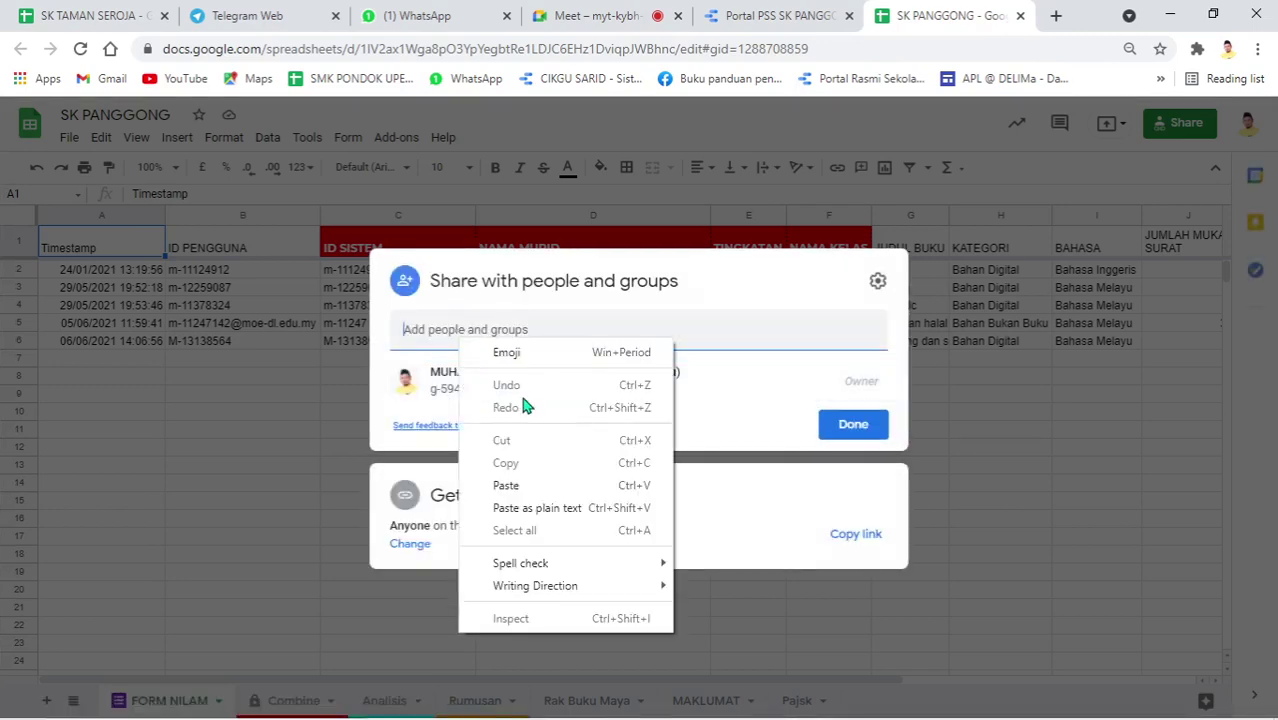
left_click(527, 485)
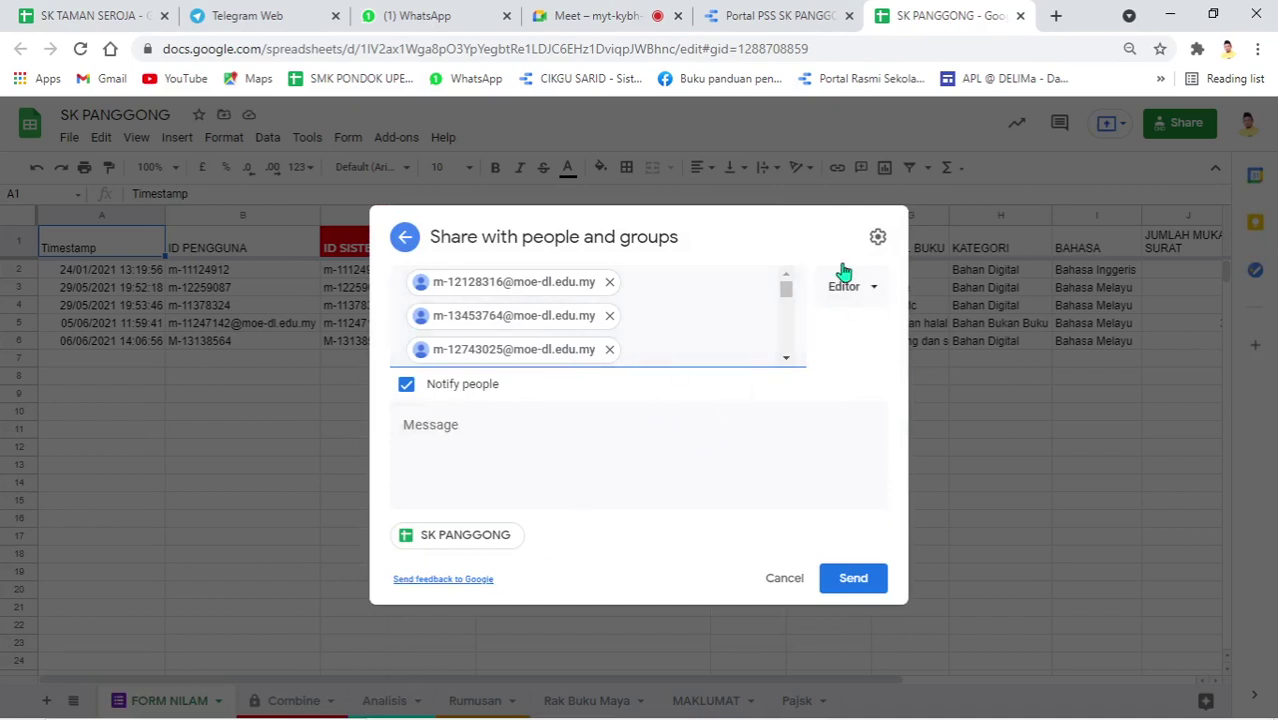
left_click(858, 580)
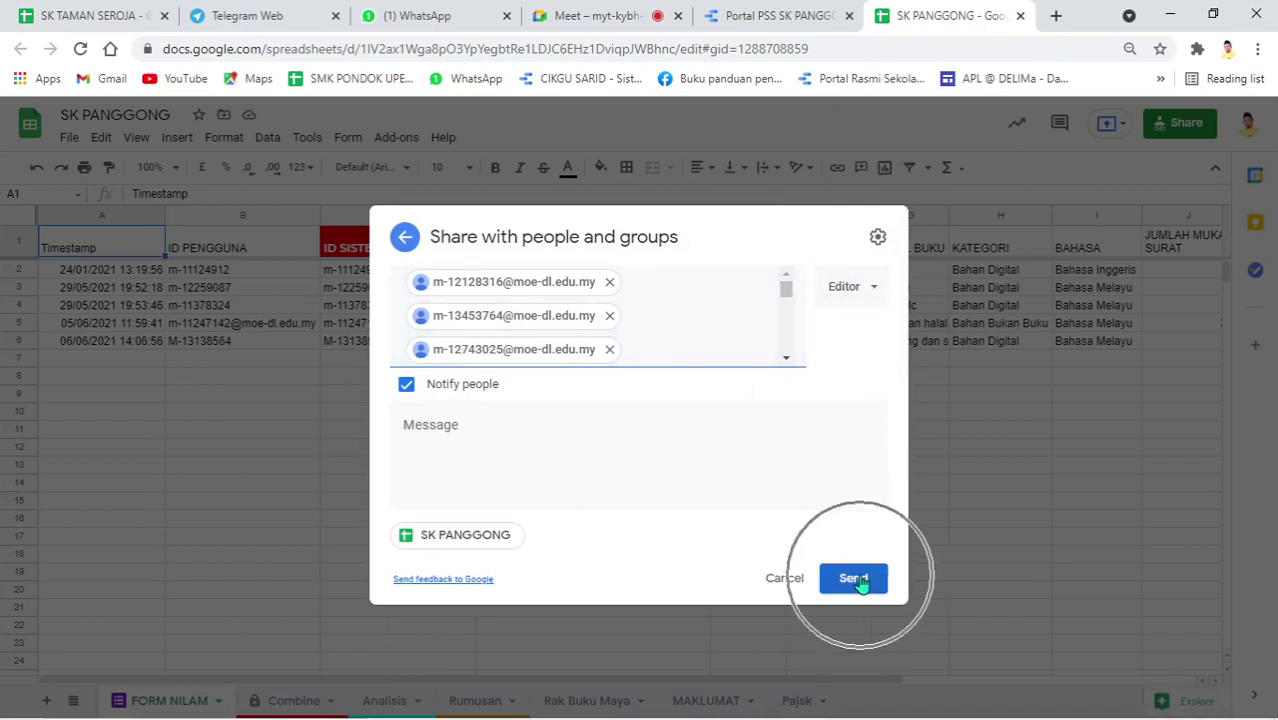
left_click(784, 580)
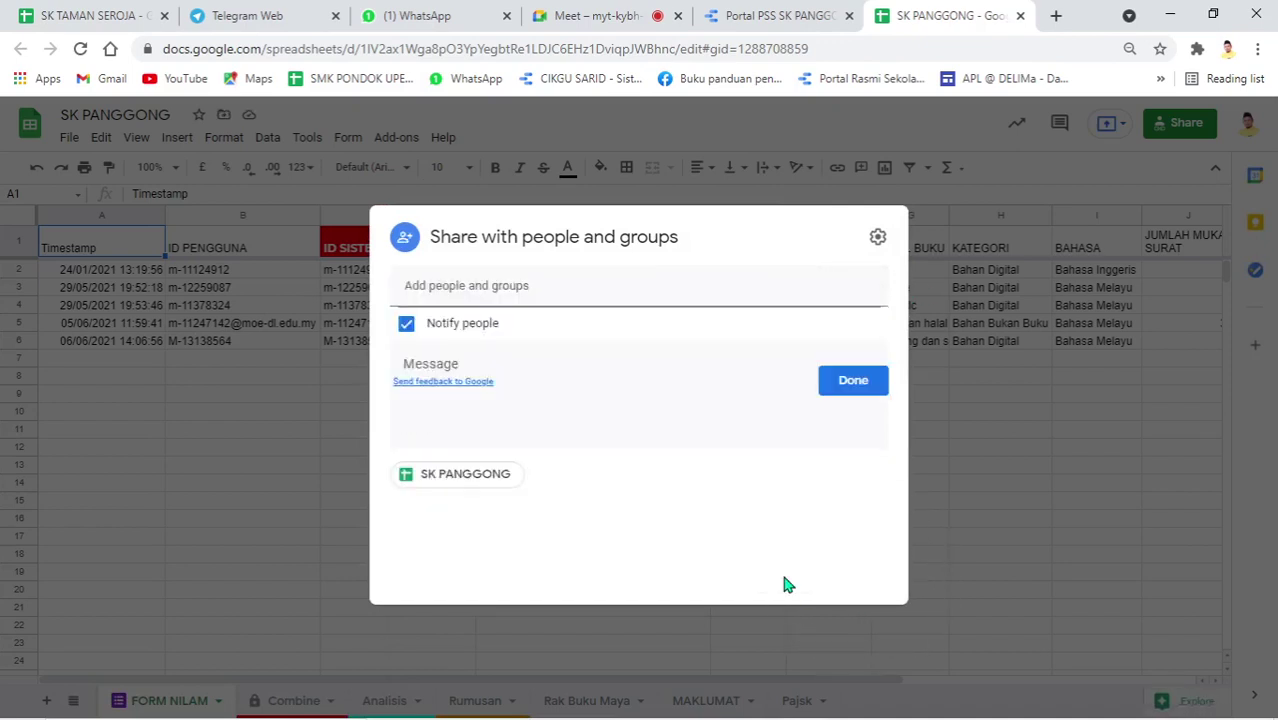
left_click(853, 424)
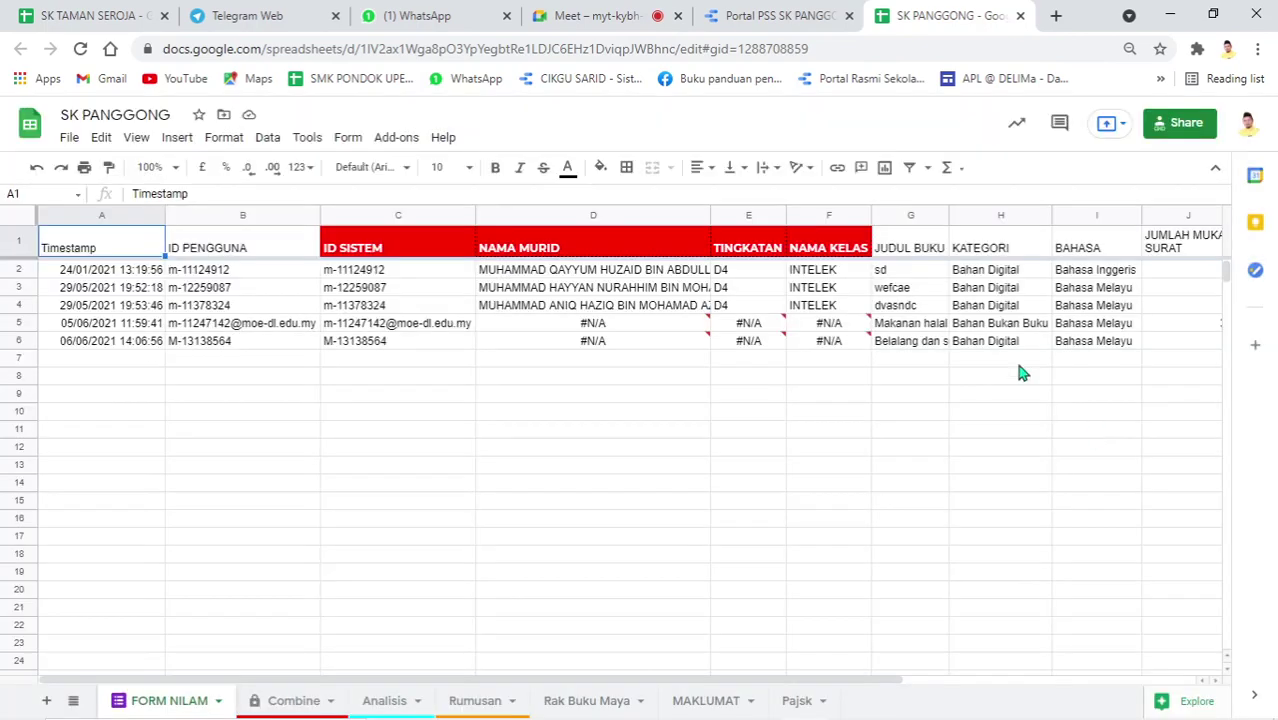
left_click(1065, 428)
Return to the SK PANGGONG portal report and look through its main page down to the location and contact sections
left_click(752, 18)
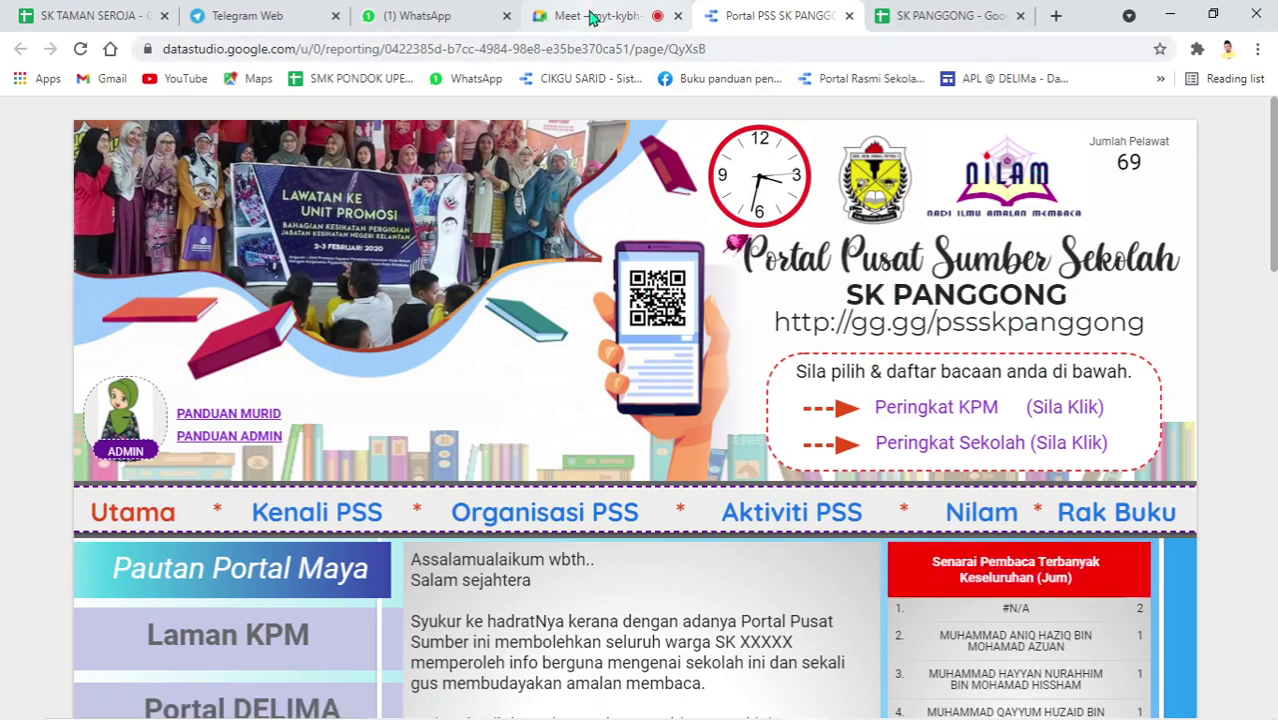
key("ctrl+a")
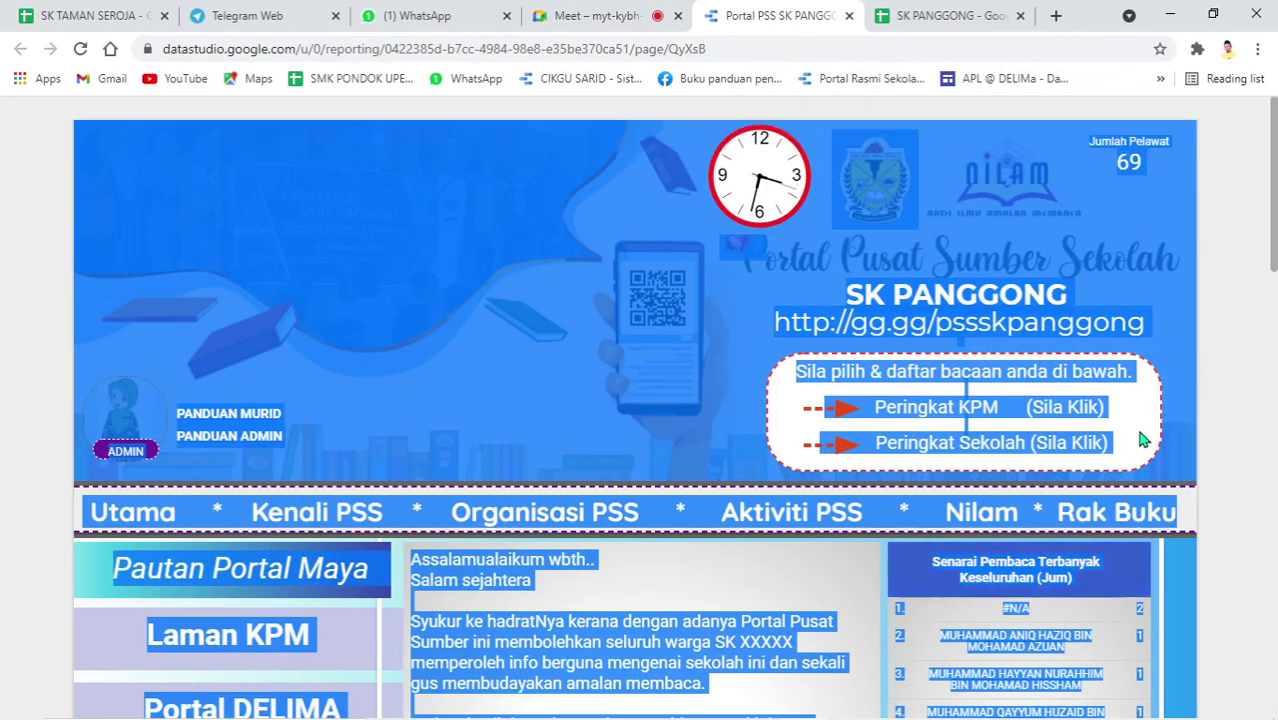
left_click(723, 188)
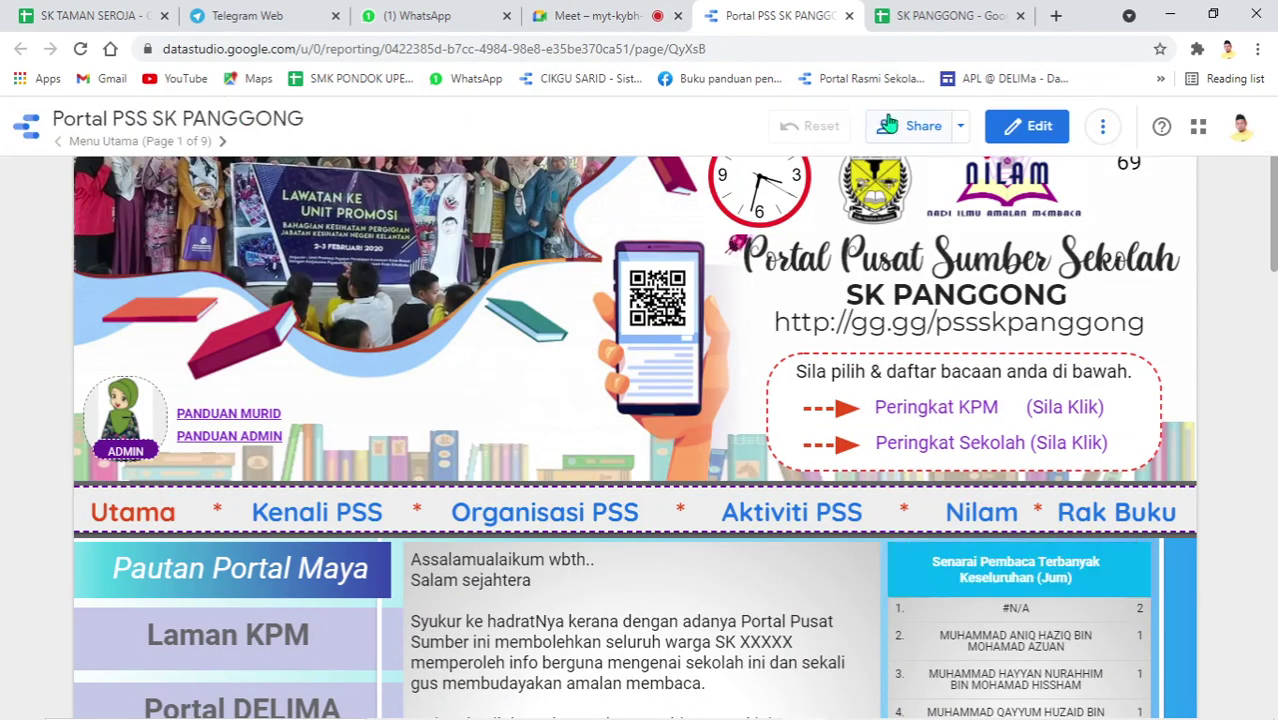
scroll(340, 345, "down", 2)
scroll(340, 345, "up", 3)
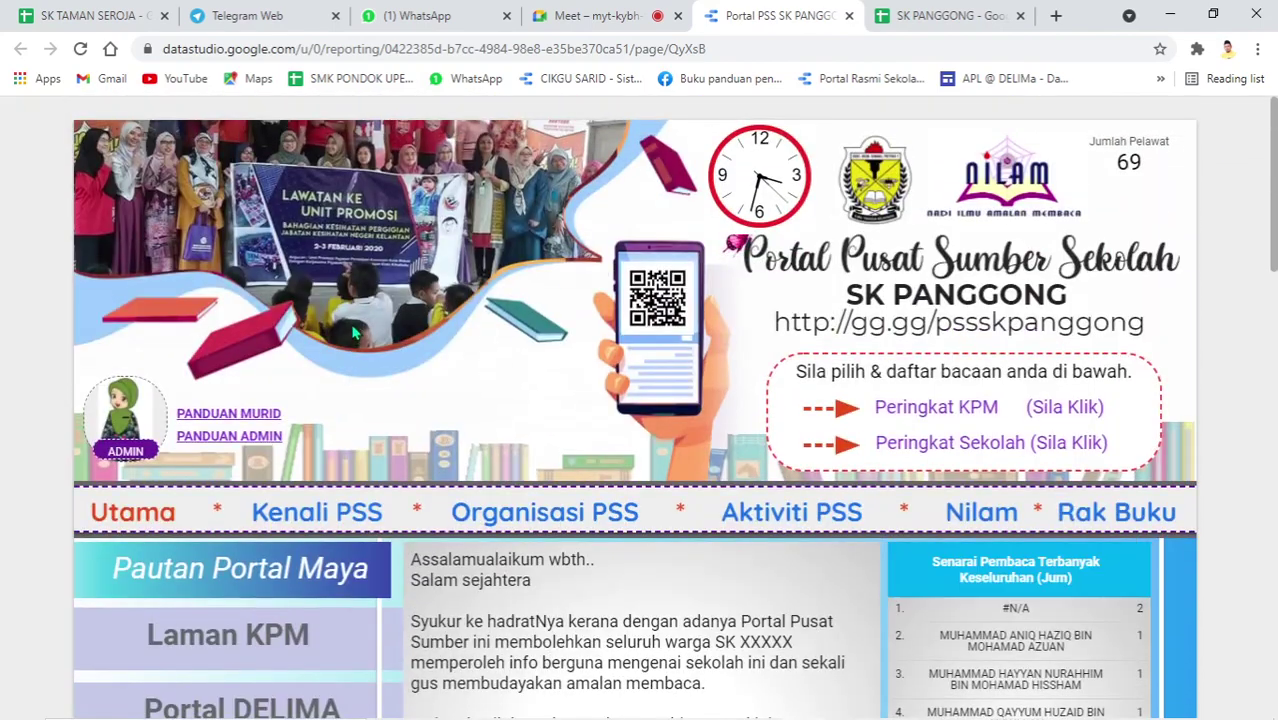
scroll(670, 330, "down", 8)
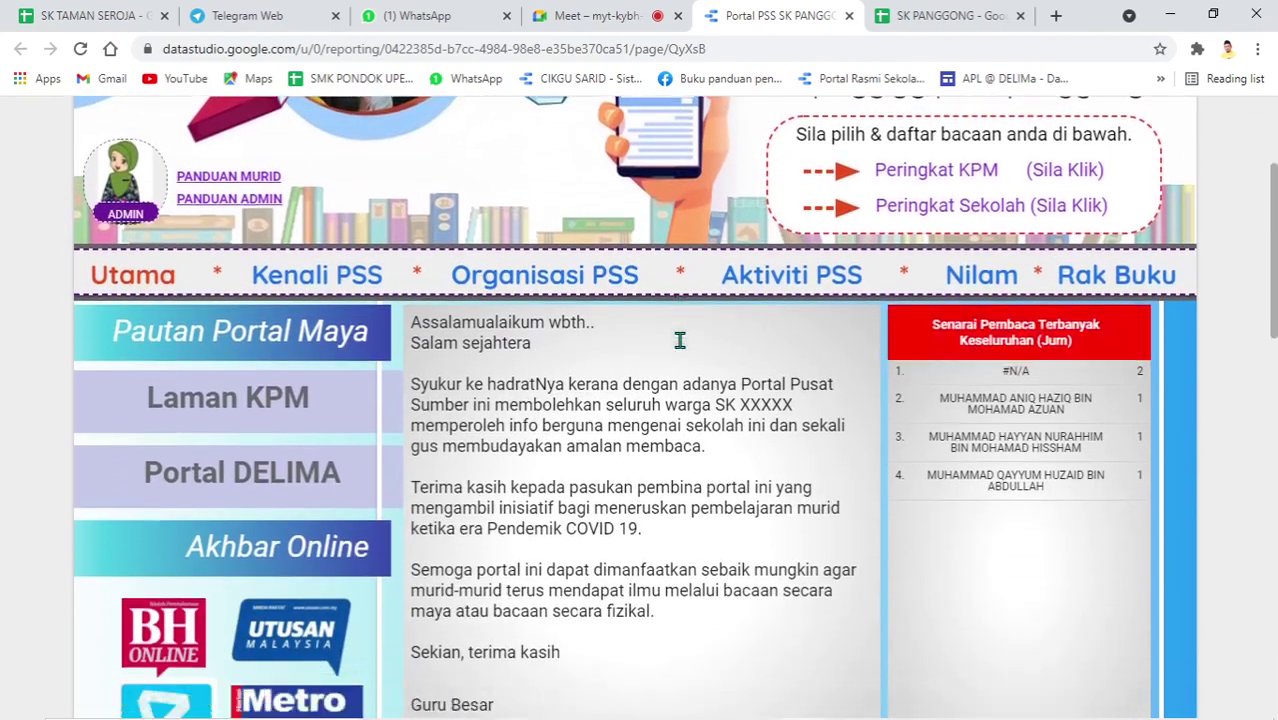
scroll(679, 347, "down", 7)
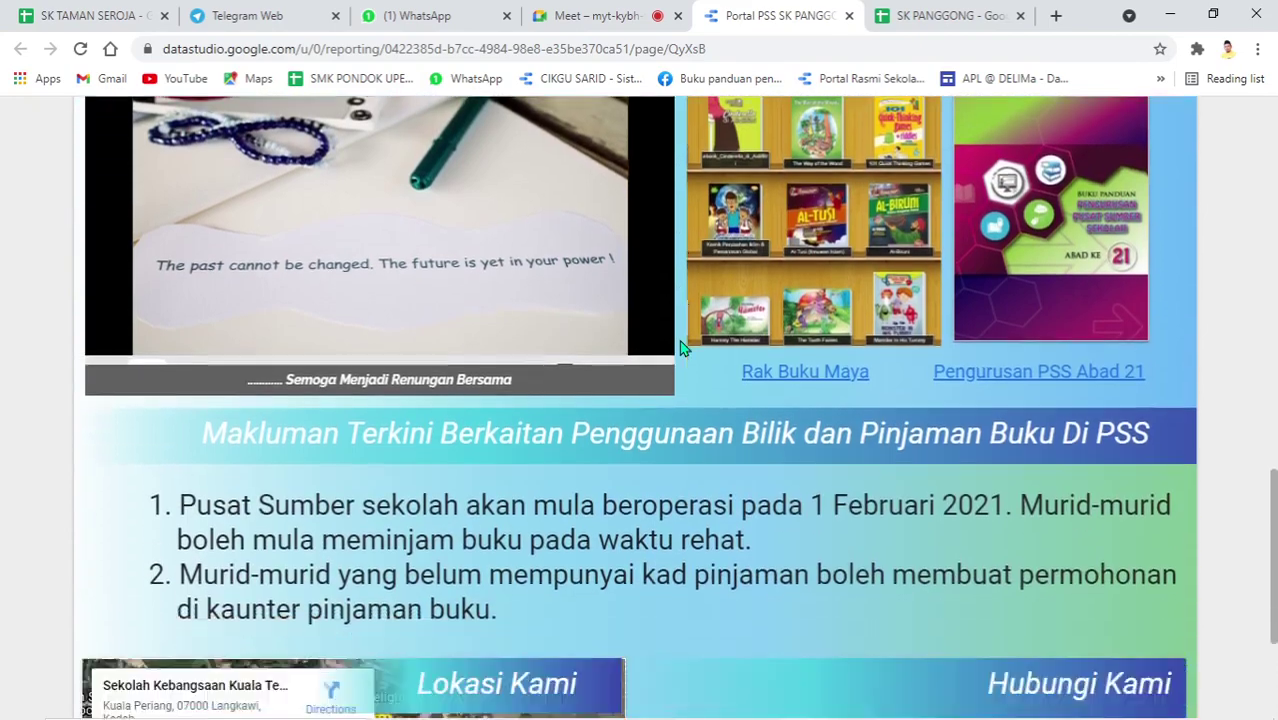
scroll(676, 364, "up", 15)
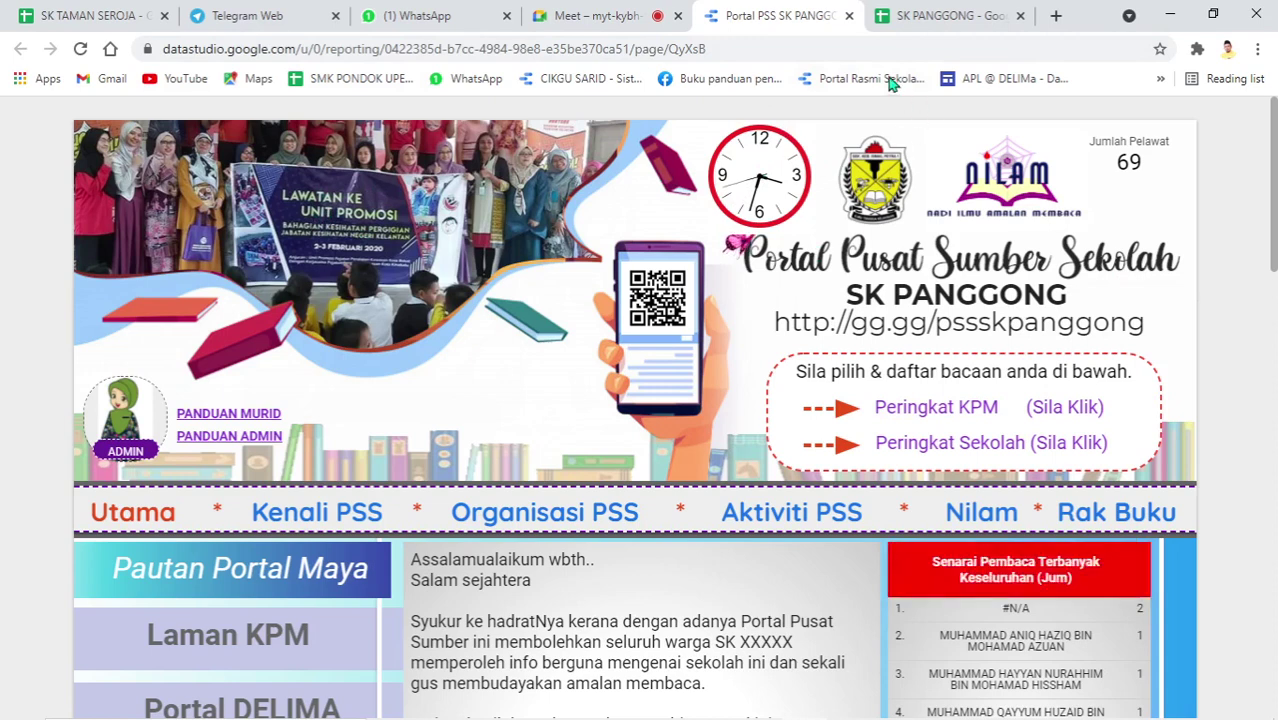
mouse_move(1099, 121)
left_click(603, 16)
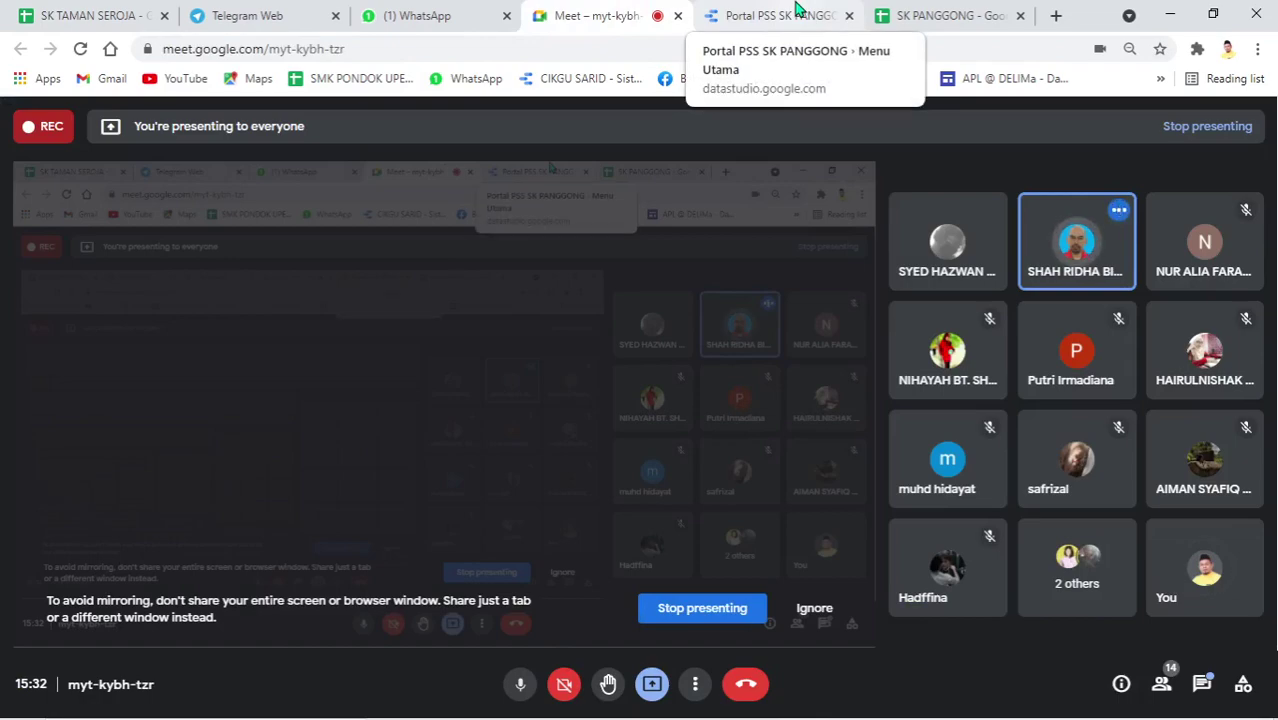
left_click(797, 12)
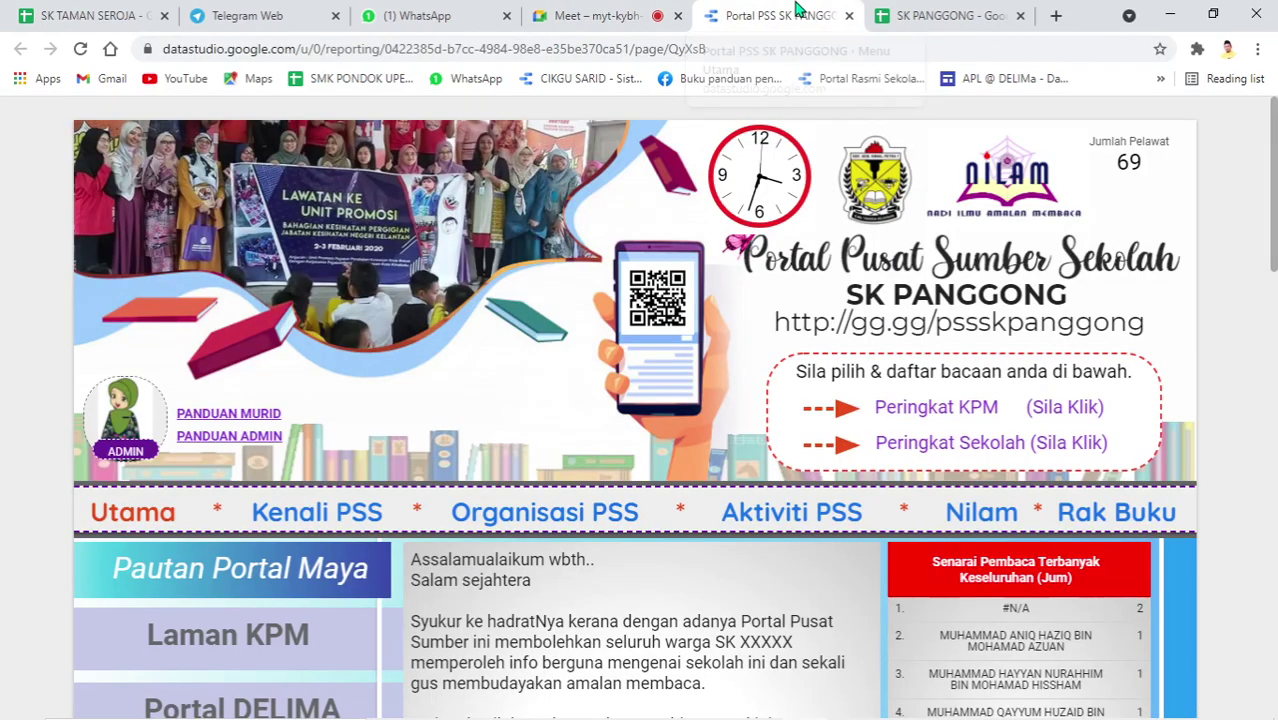
left_click(610, 12)
left_click(736, 12)
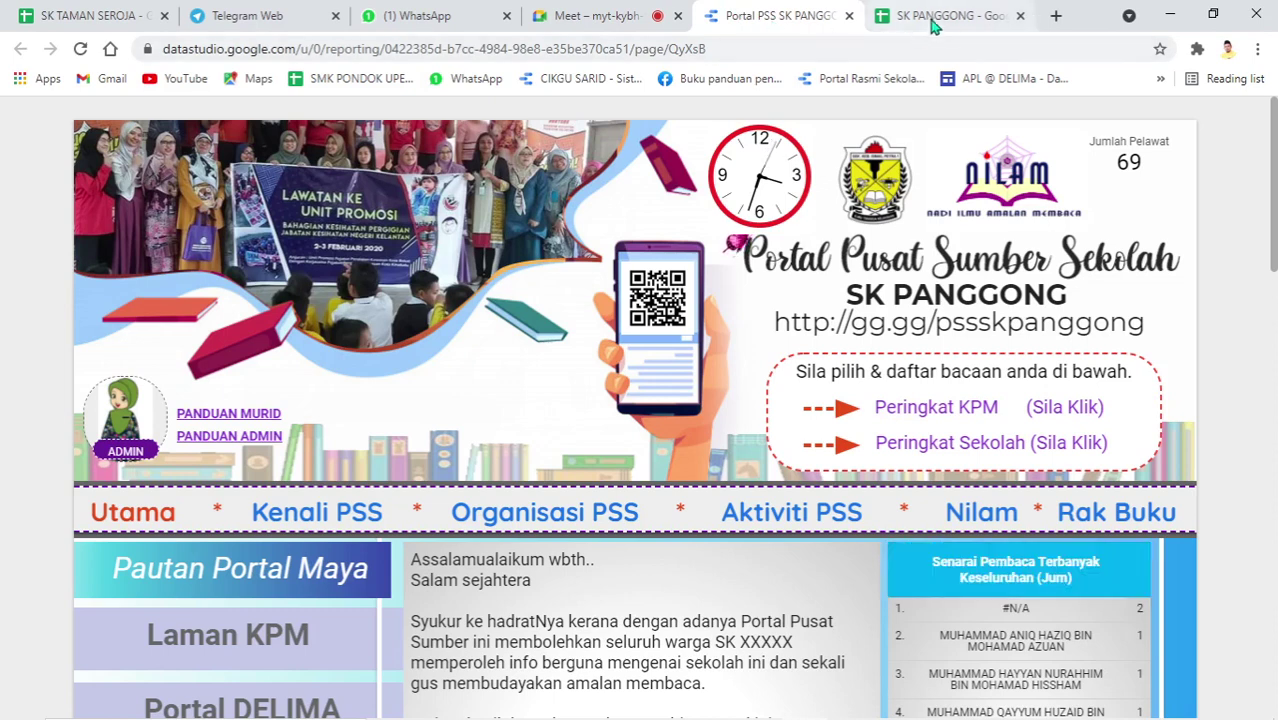
Open the PDPR 2.0 learning portal at gg.gg/pdprXXXX in place of the current report
mouse_move(945, 706)
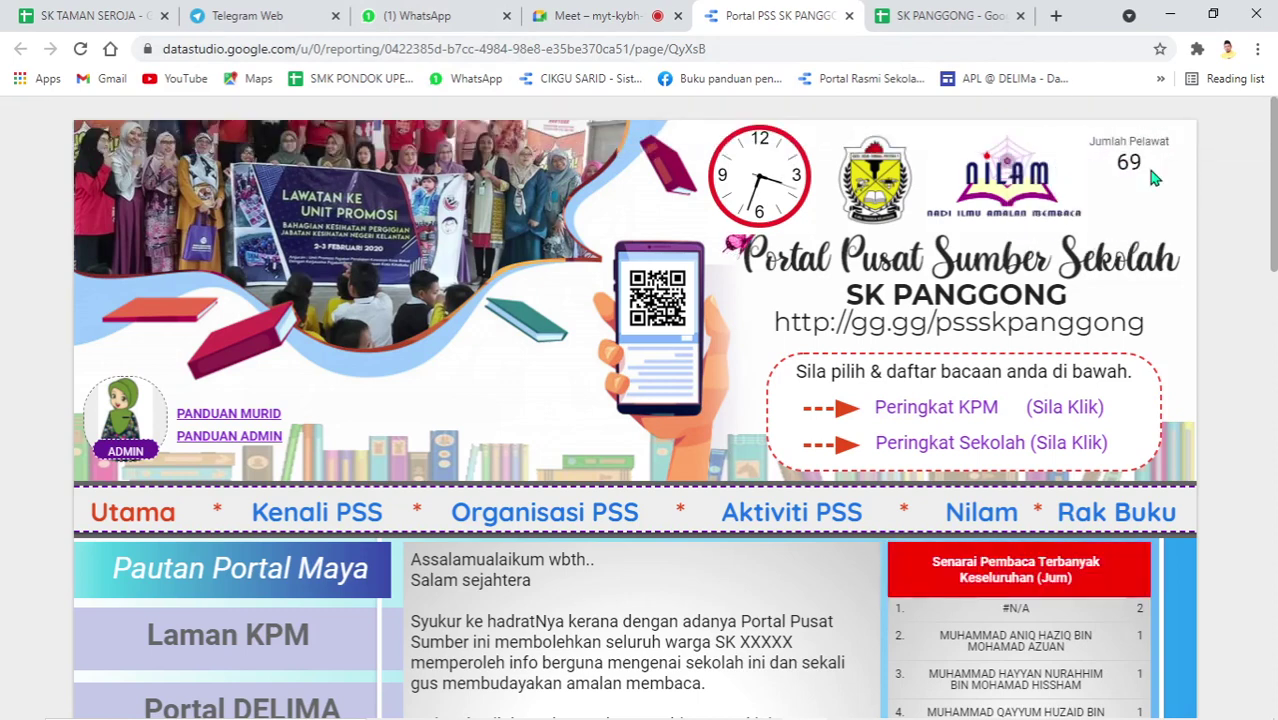
left_click(726, 56)
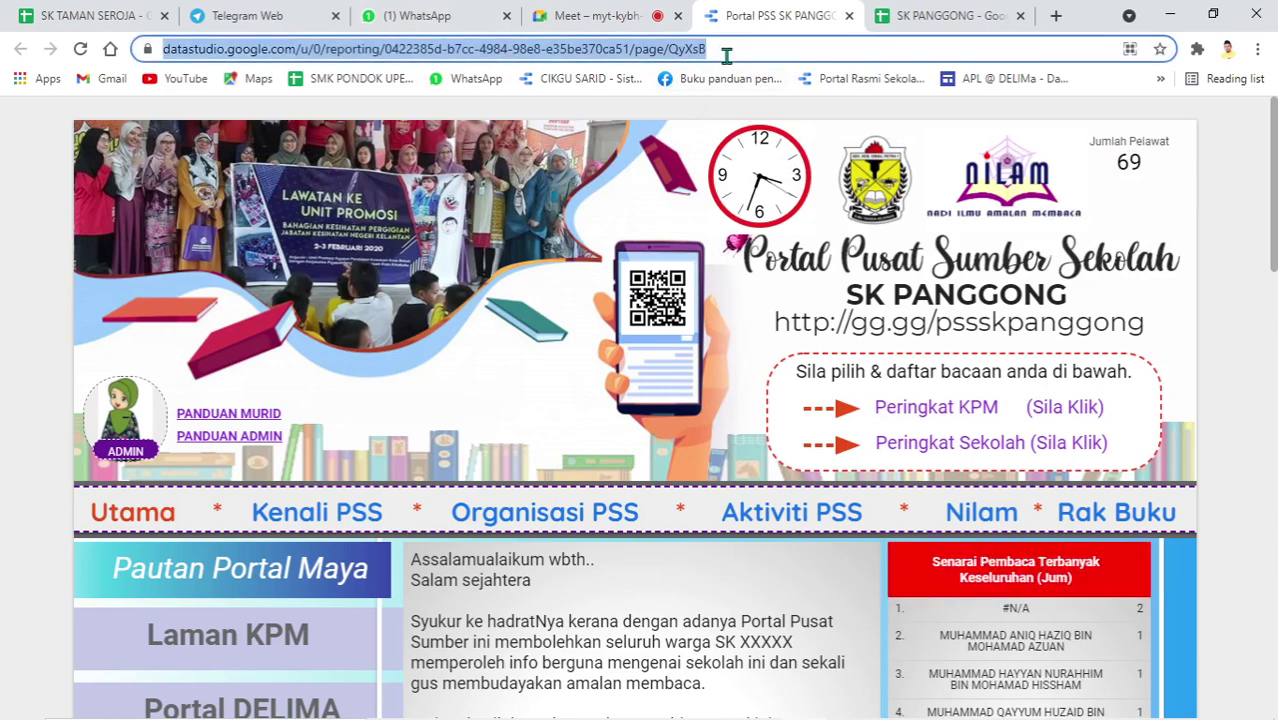
type("gg.")
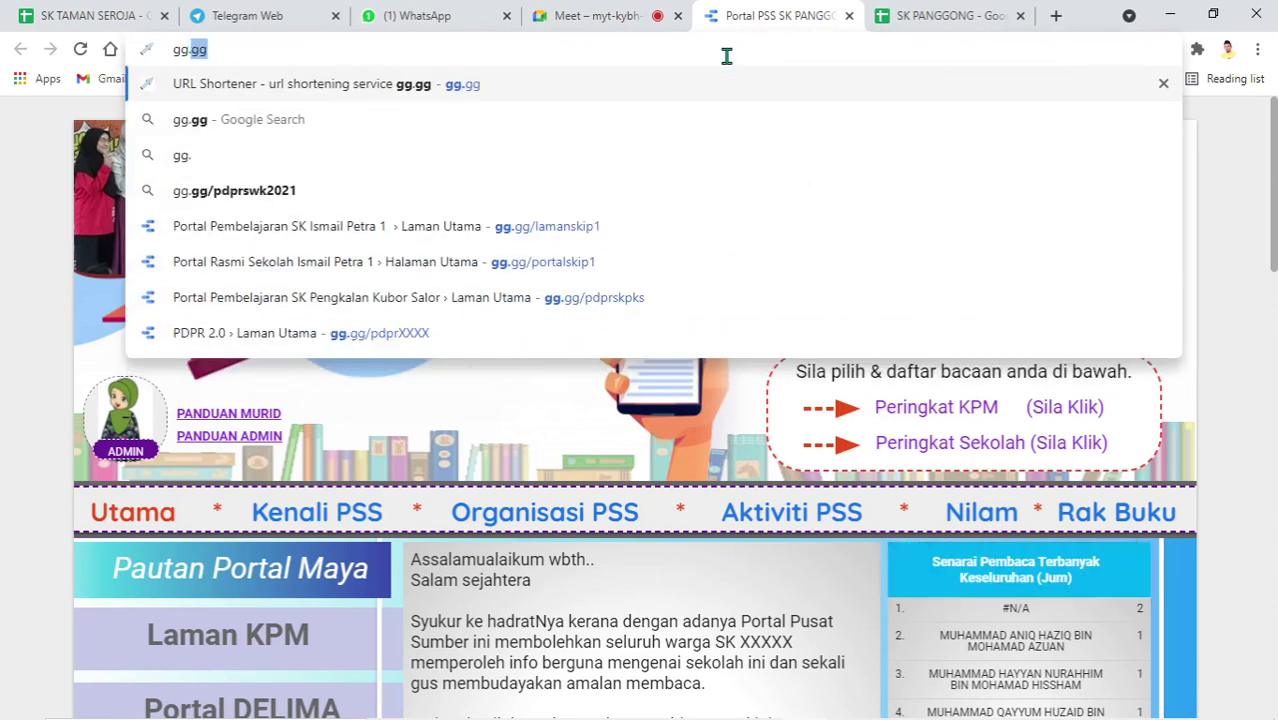
left_click(371, 334)
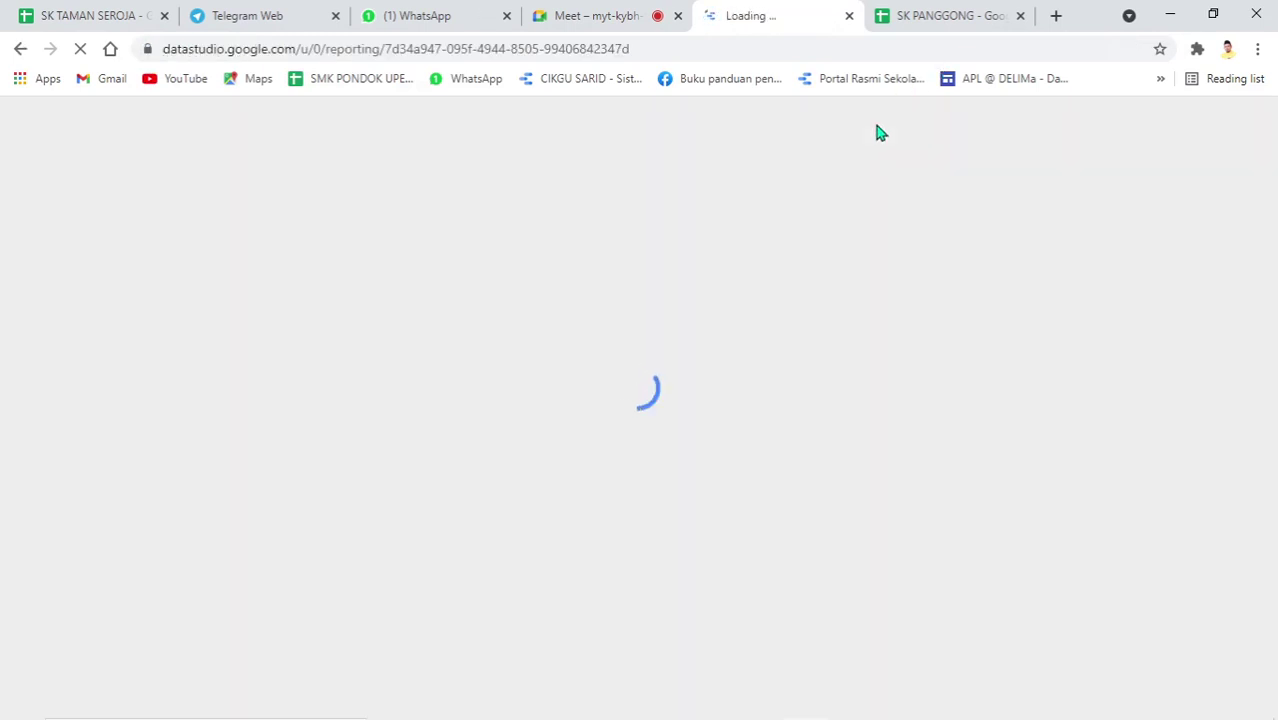
left_click(630, 12)
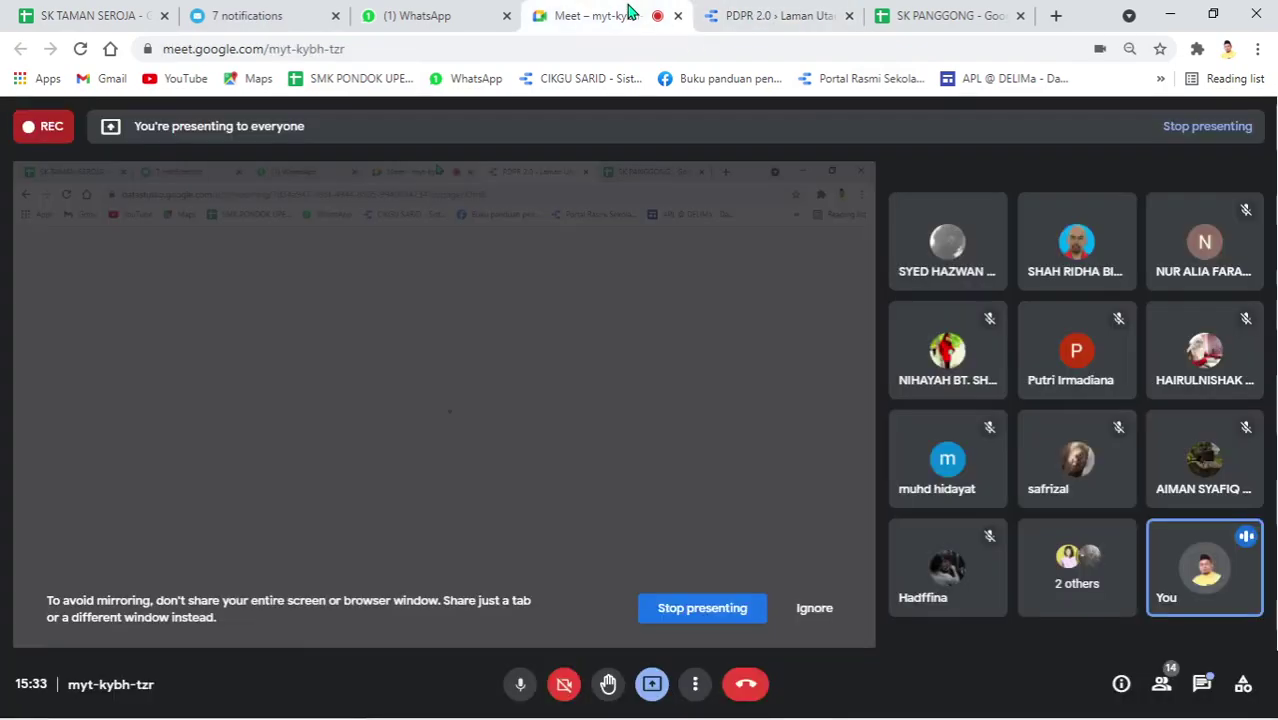
left_click(750, 15)
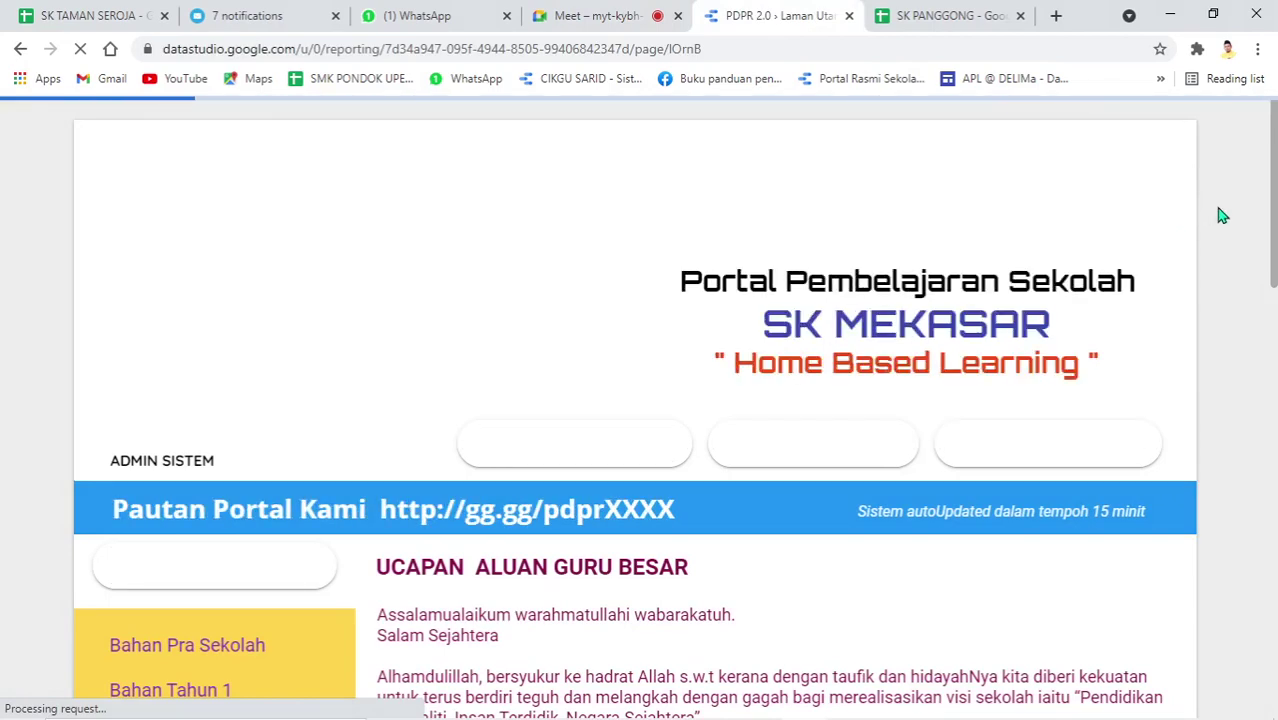
Examine the Jumlah Pelawat visitor counter in the learning portal's header
scroll(1210, 216, "down", 2)
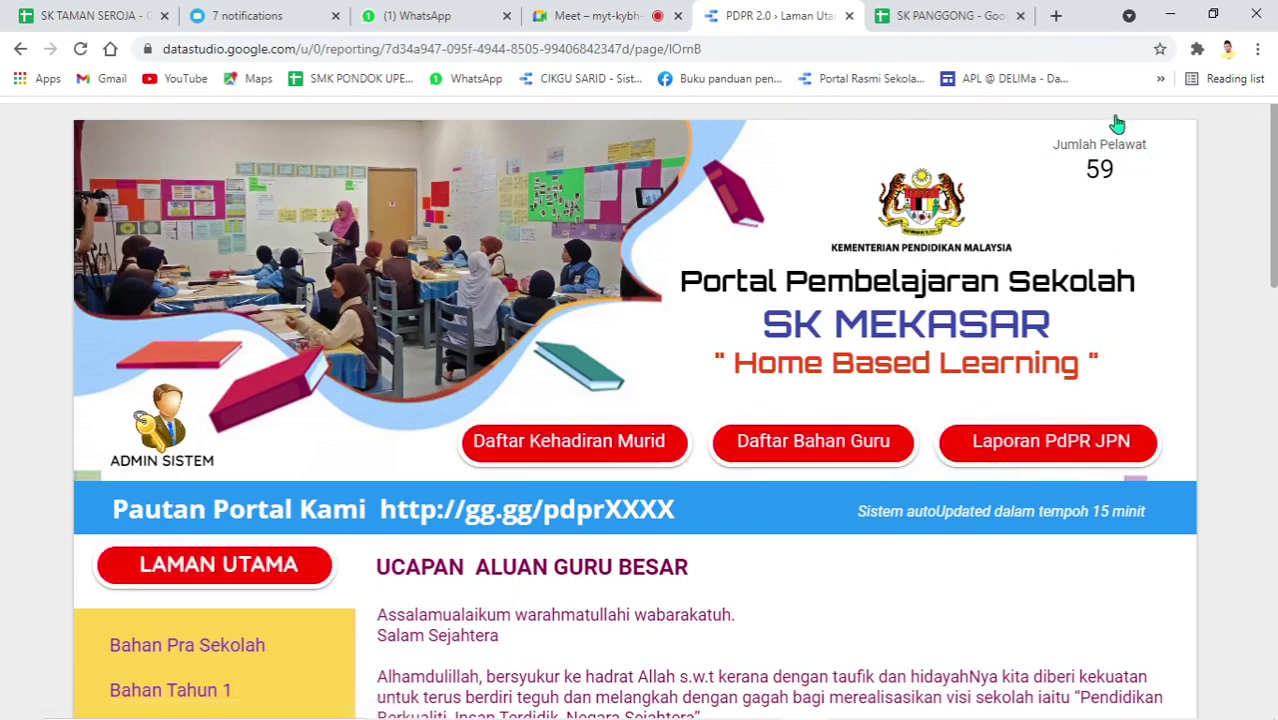
mouse_move(1110, 128)
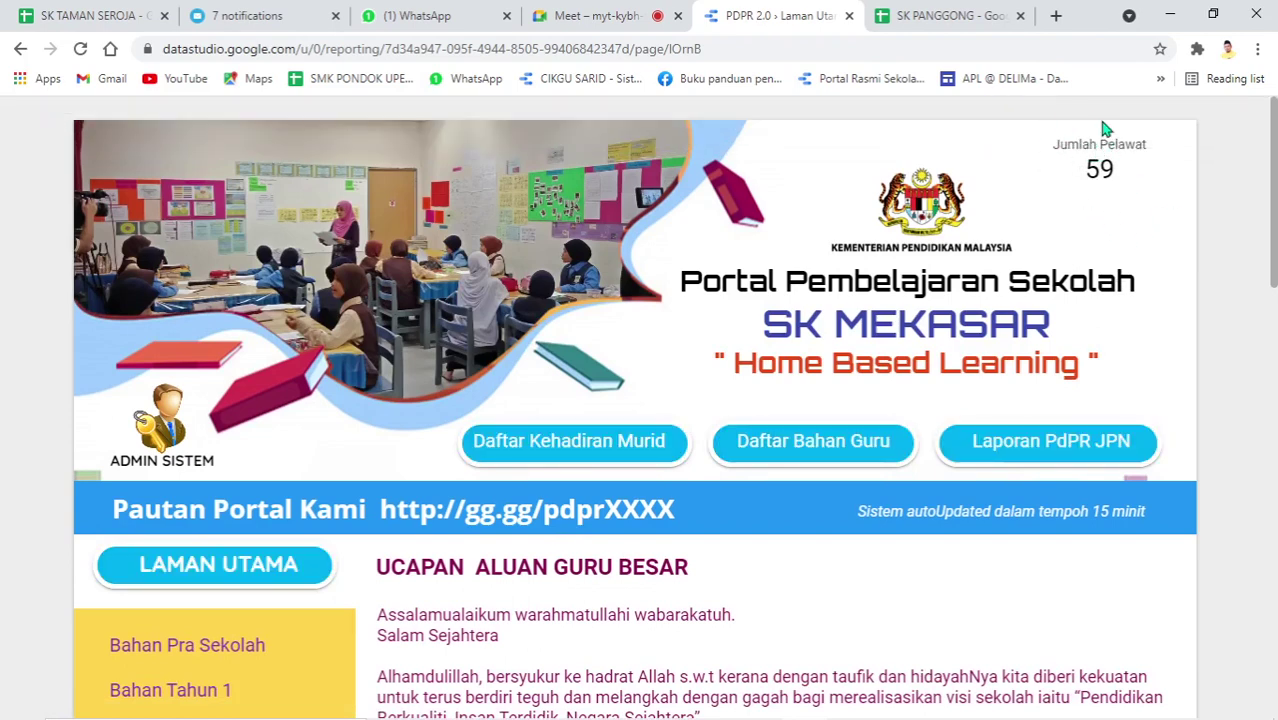
left_click_drag(1118, 178, 1088, 183)
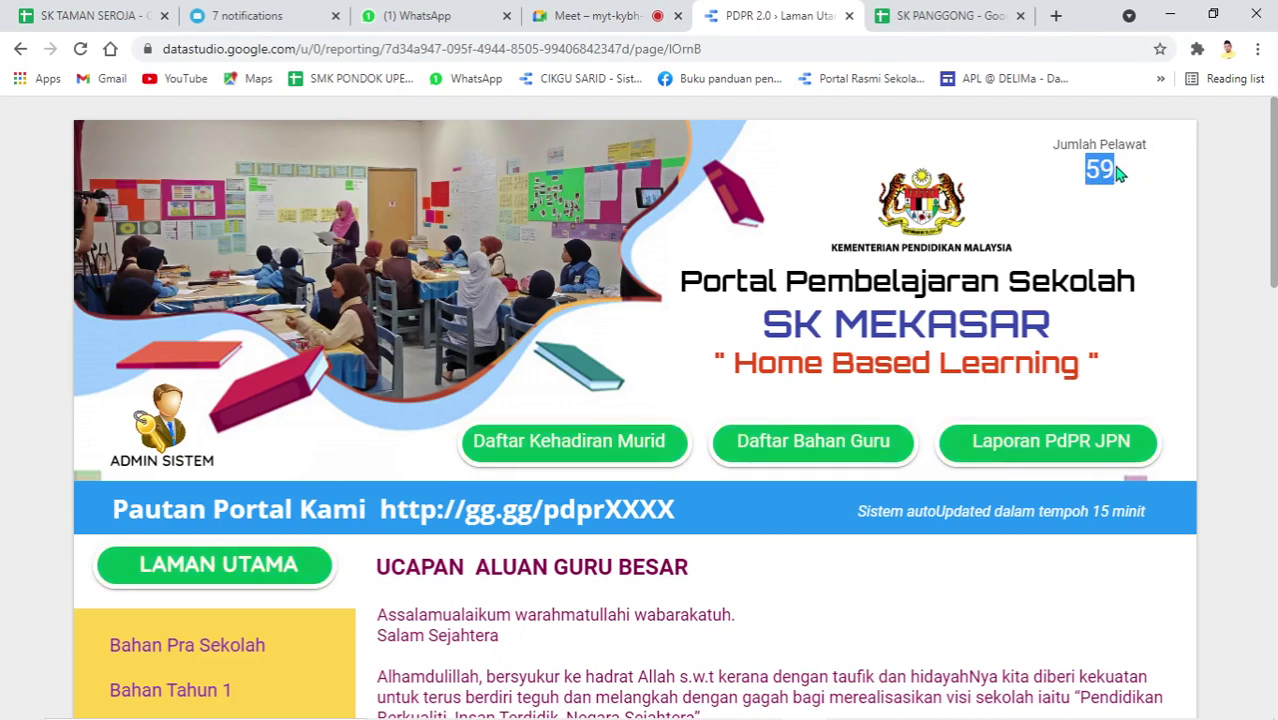
Put the PDPR 2.0 report into edit mode and change the Jumlah Pelawat scorecard's metric to Users
left_click(1042, 127)
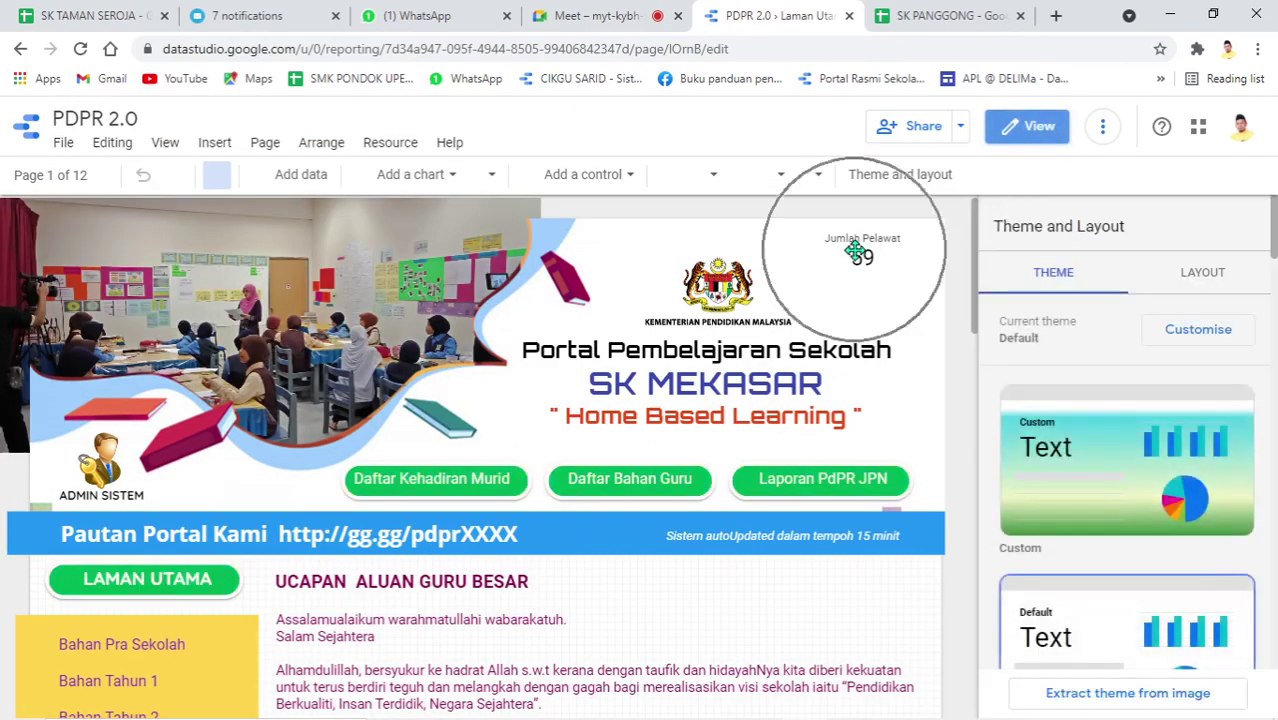
left_click(855, 251)
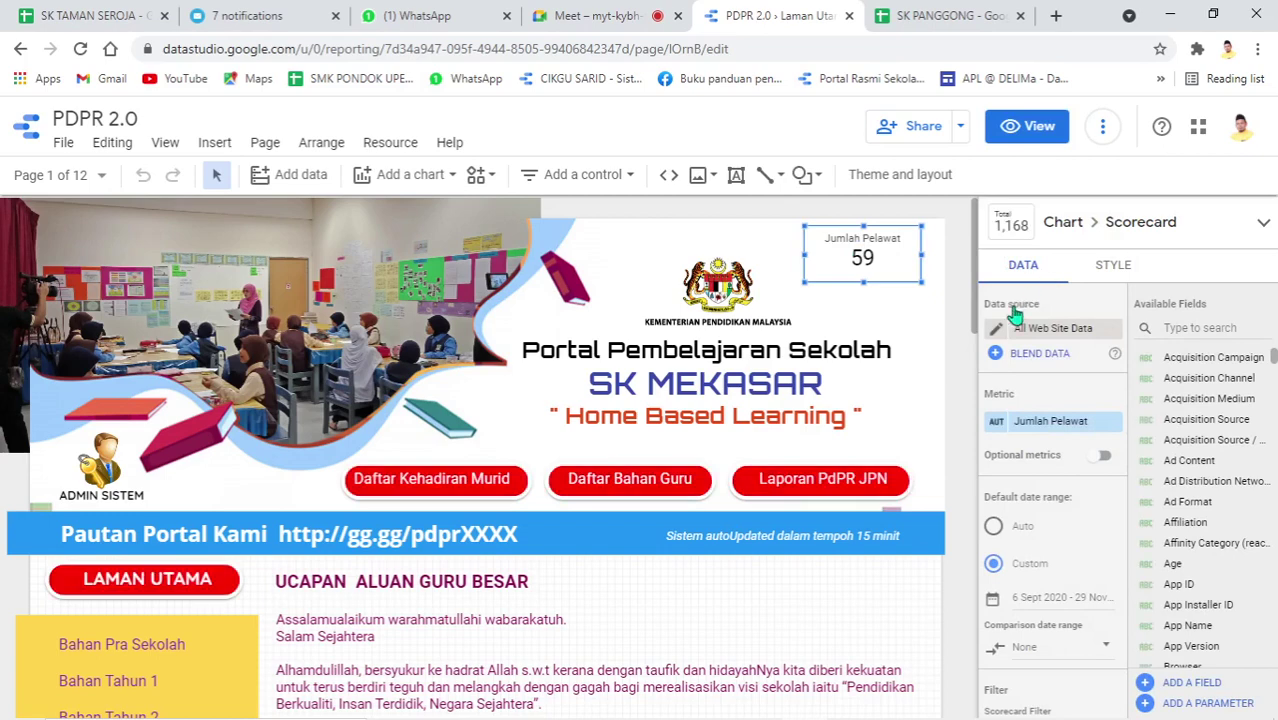
left_click(1064, 426)
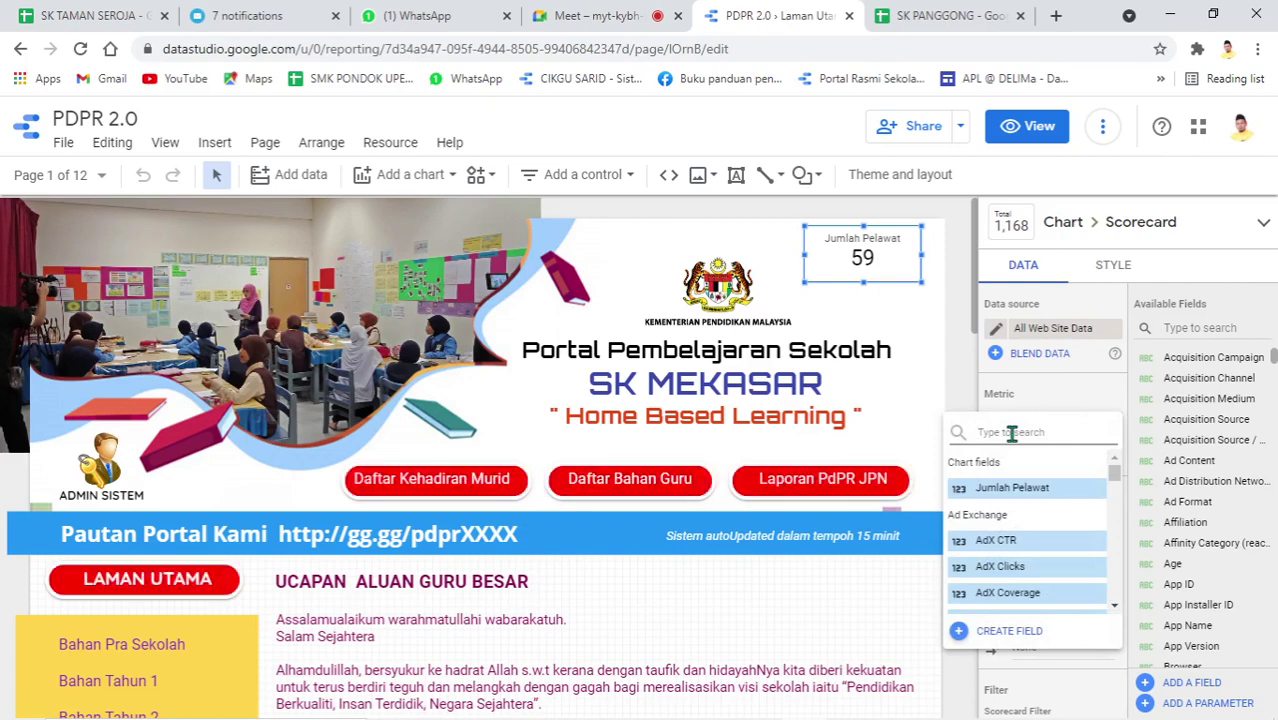
type("er")
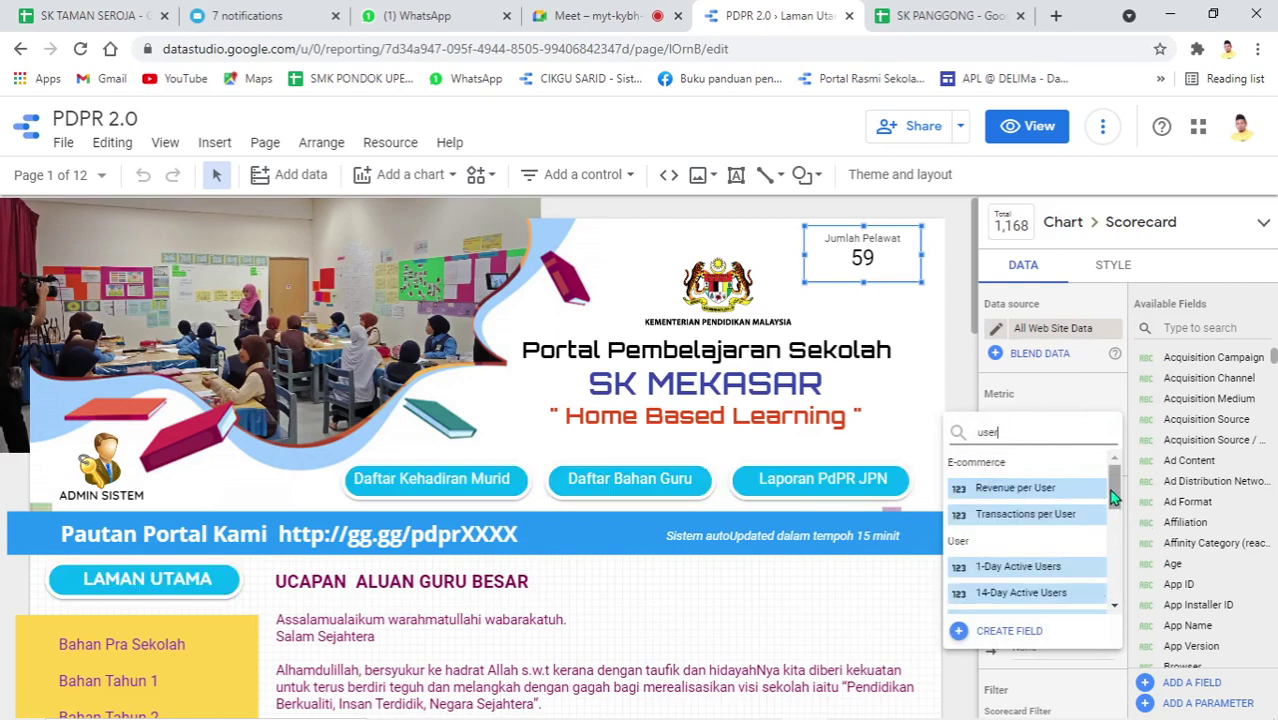
left_click_drag(1114, 485, 1108, 567)
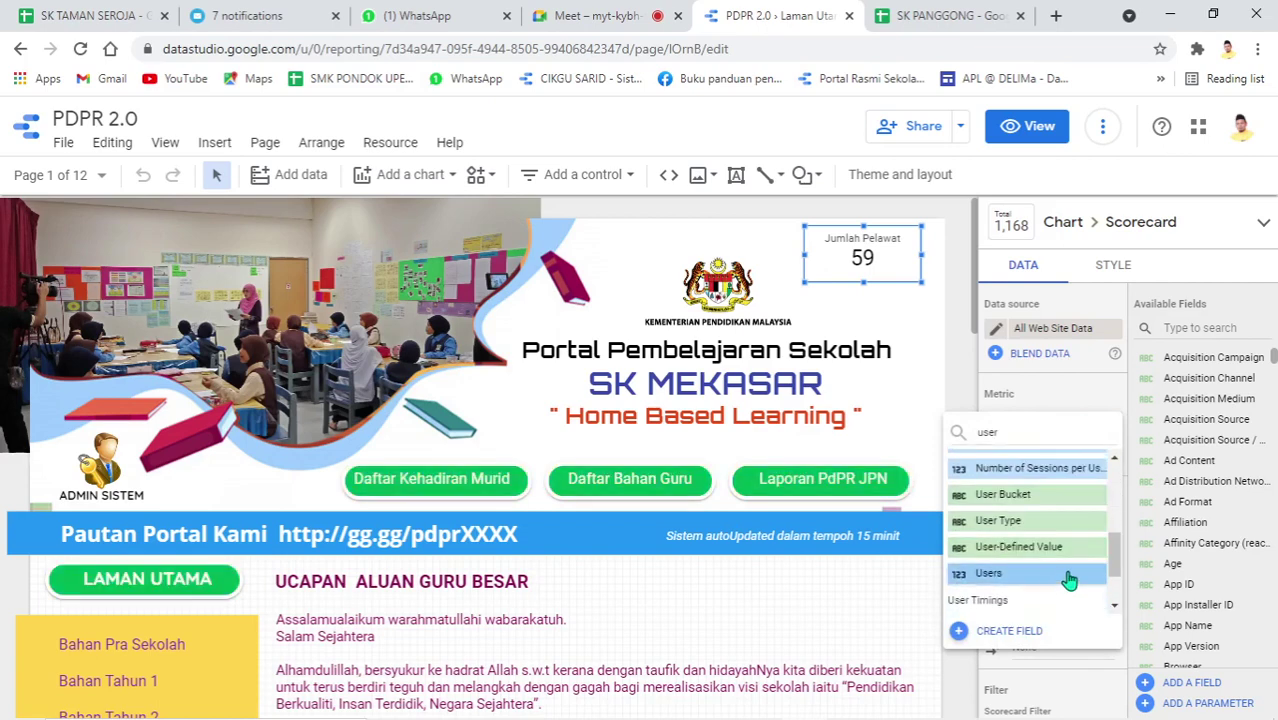
left_click(1060, 574)
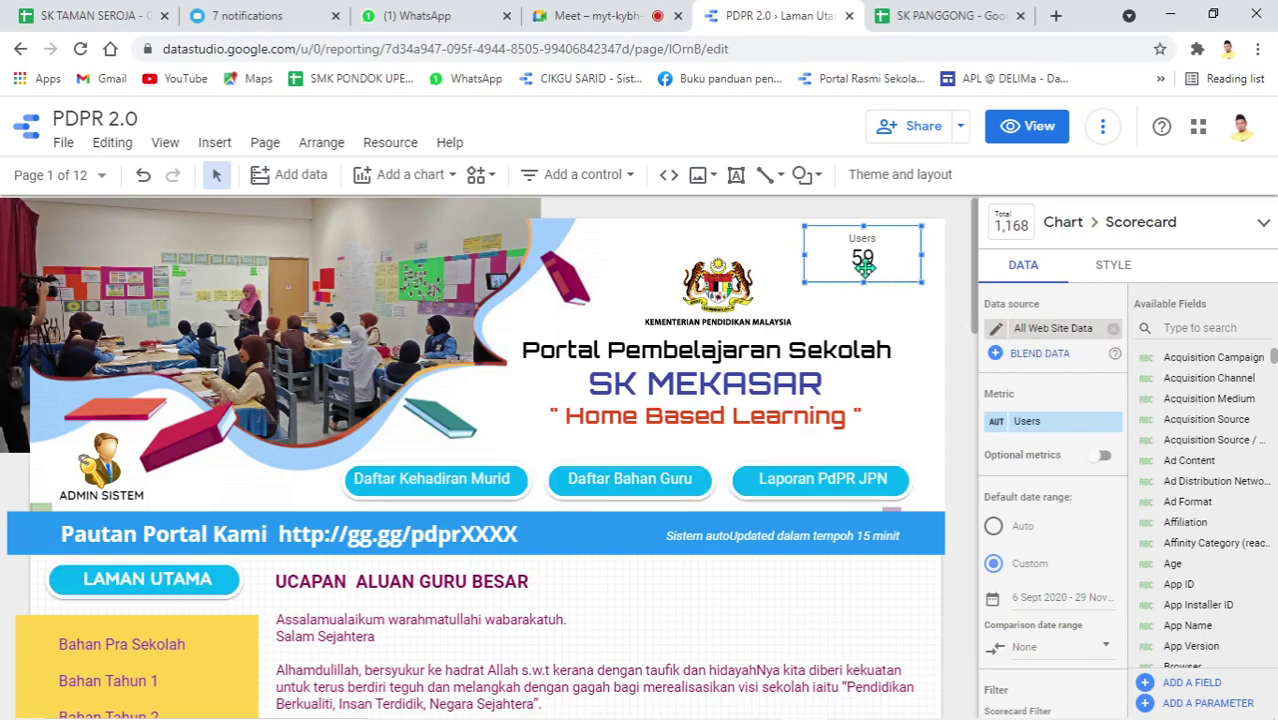
Search the metric fields for "page" and change the header scorecard's metric from Users to Page Views
left_click(1061, 420)
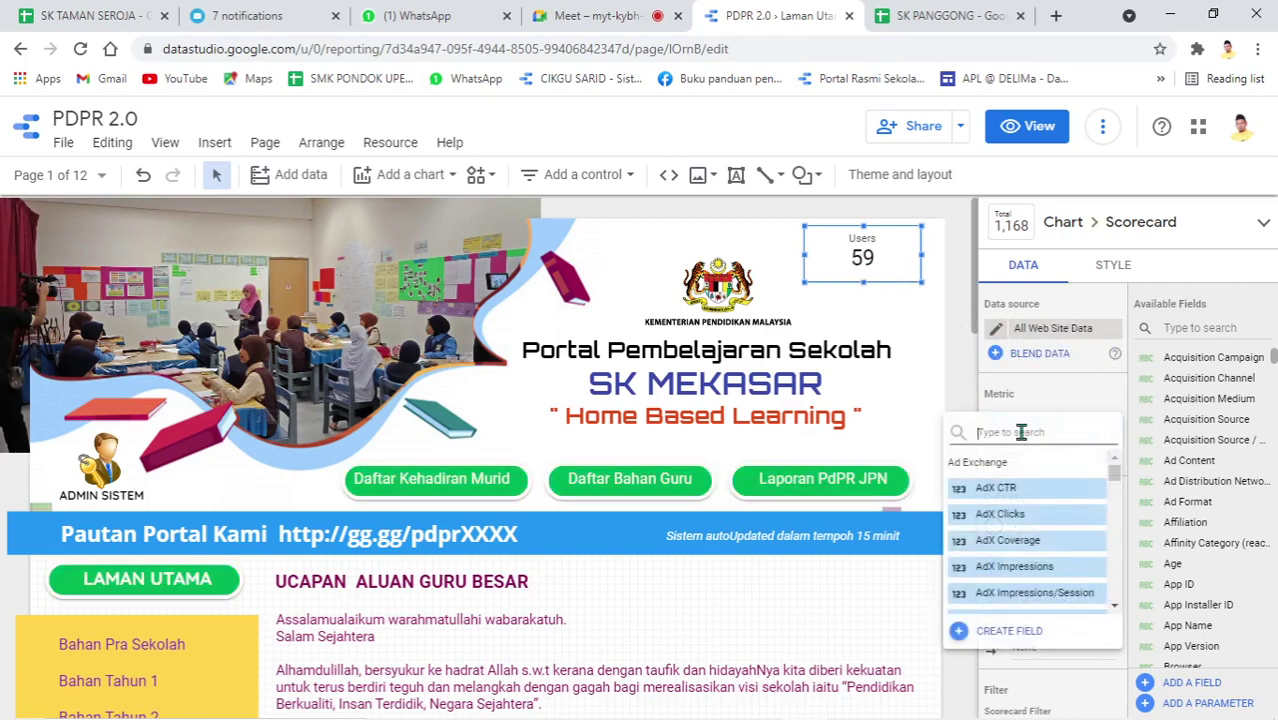
type("pge")
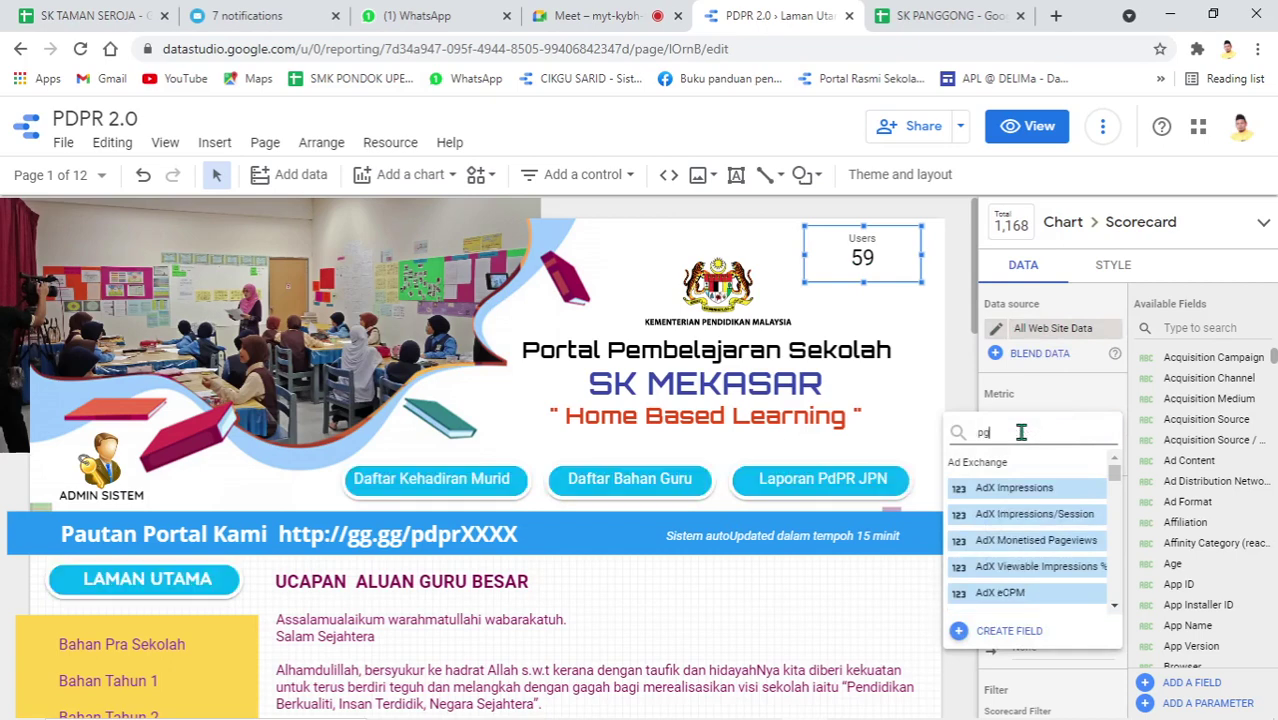
key("BackSpace")
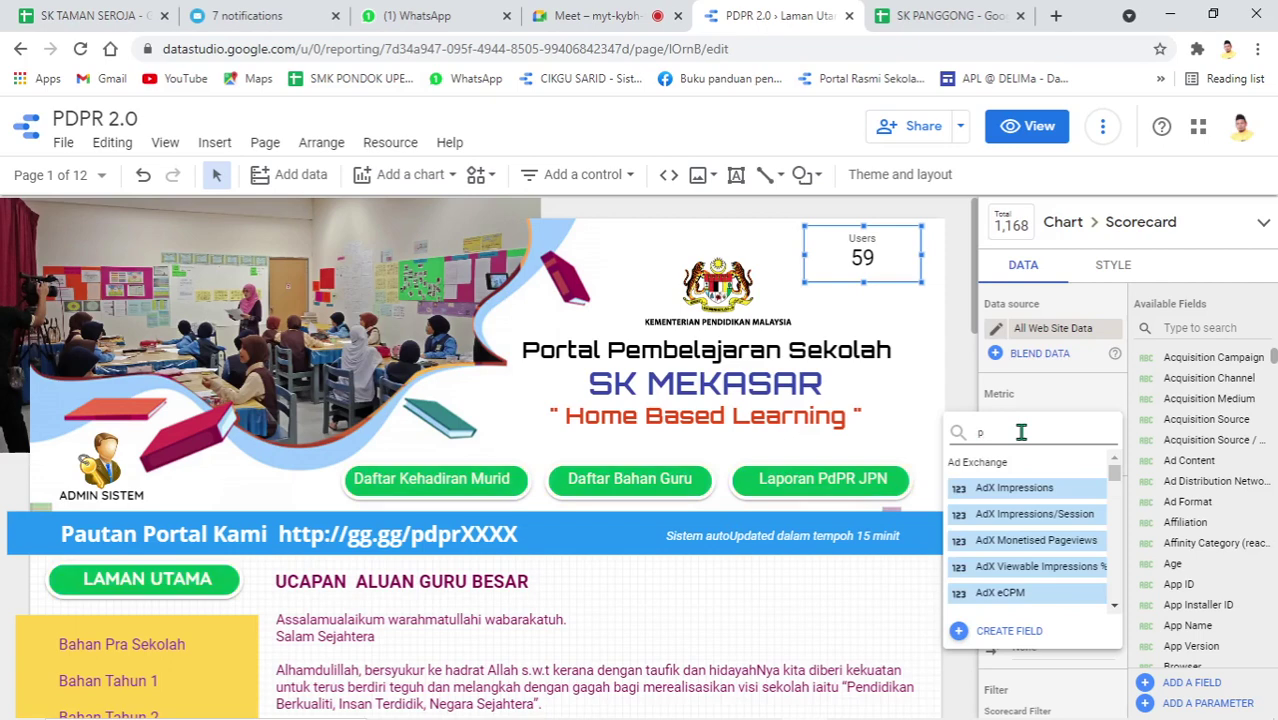
type("age")
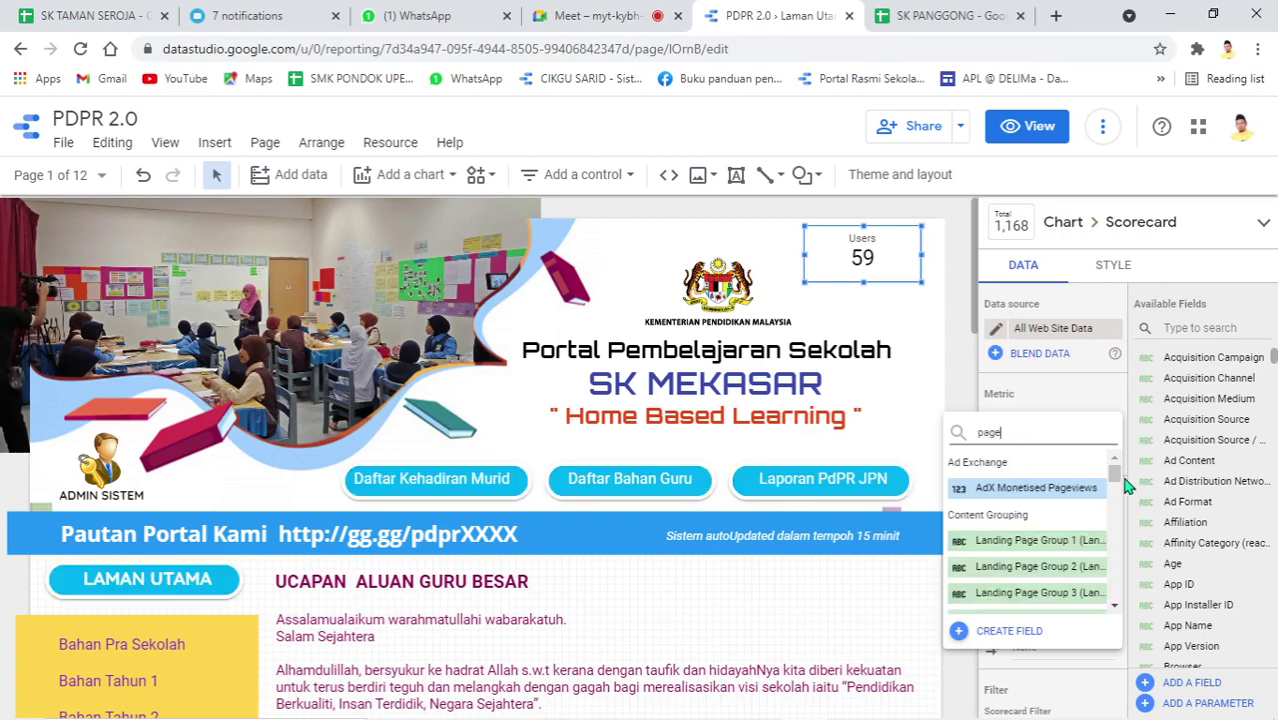
left_click_drag(1120, 484, 1117, 562)
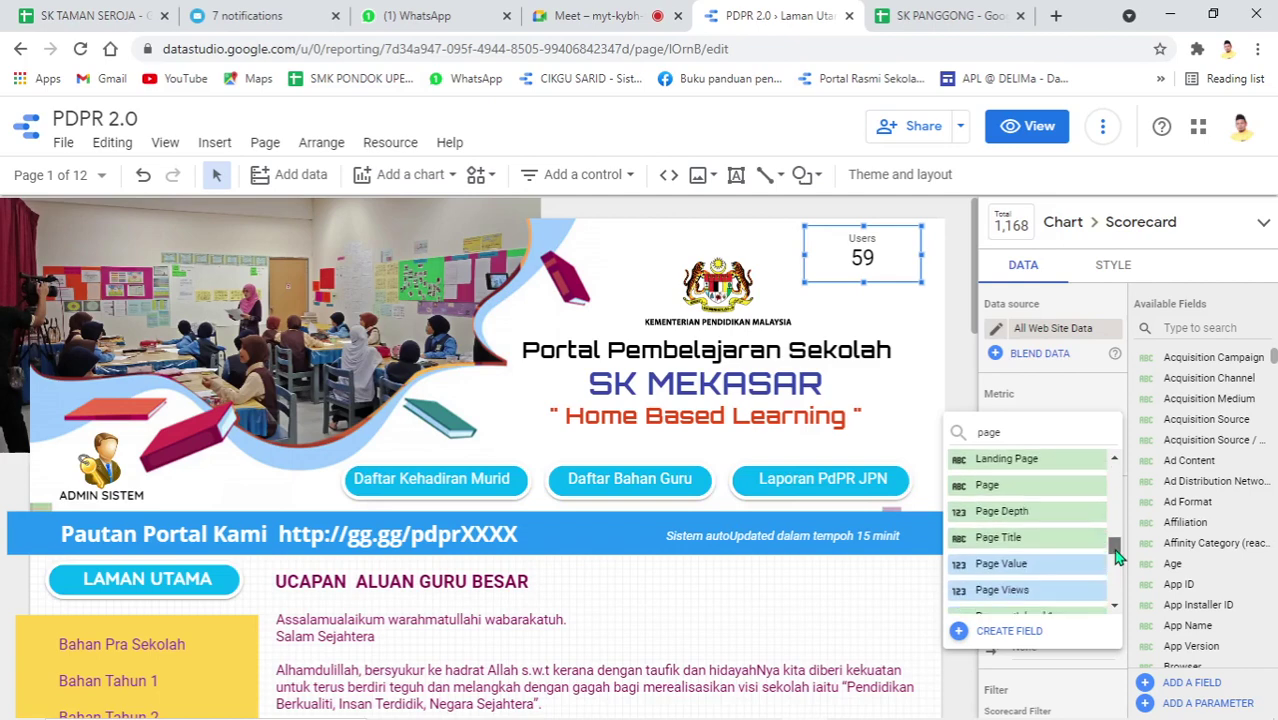
left_click(1055, 590)
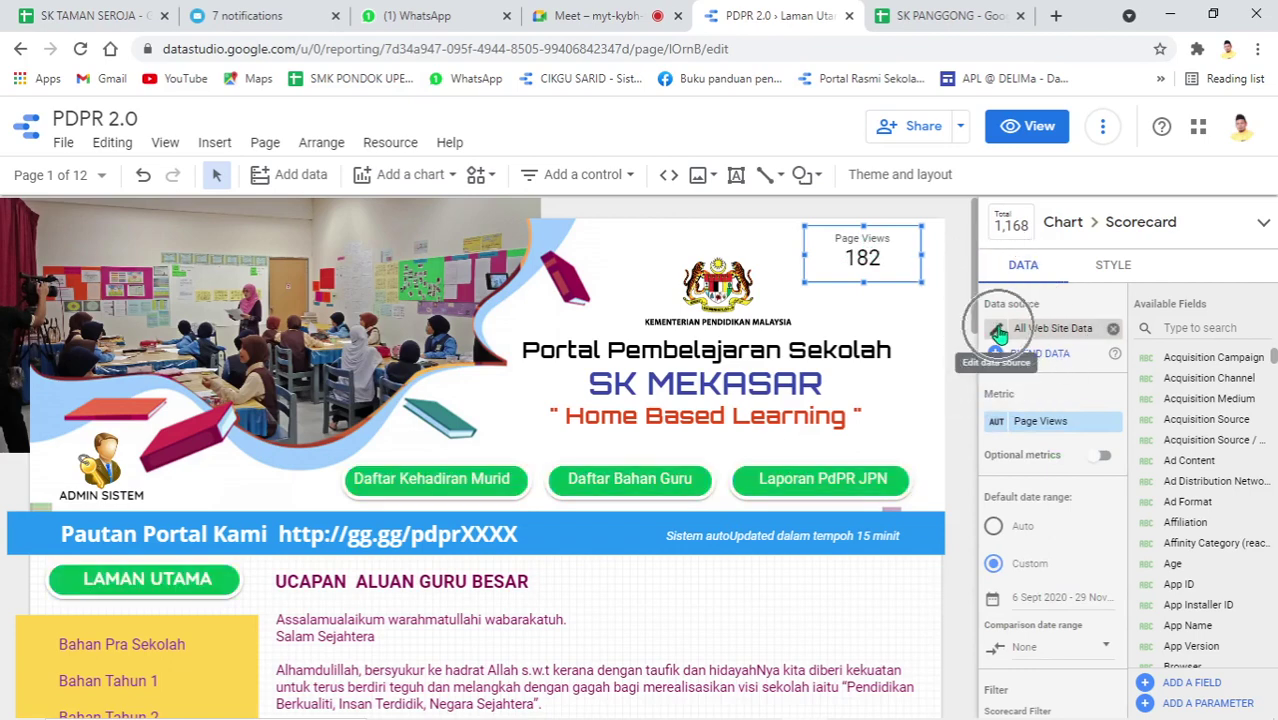
Rename the scorecard's Page Views metric to "Jumlah Pengunjung" and check the counter in the report's view mode
left_click(995, 424)
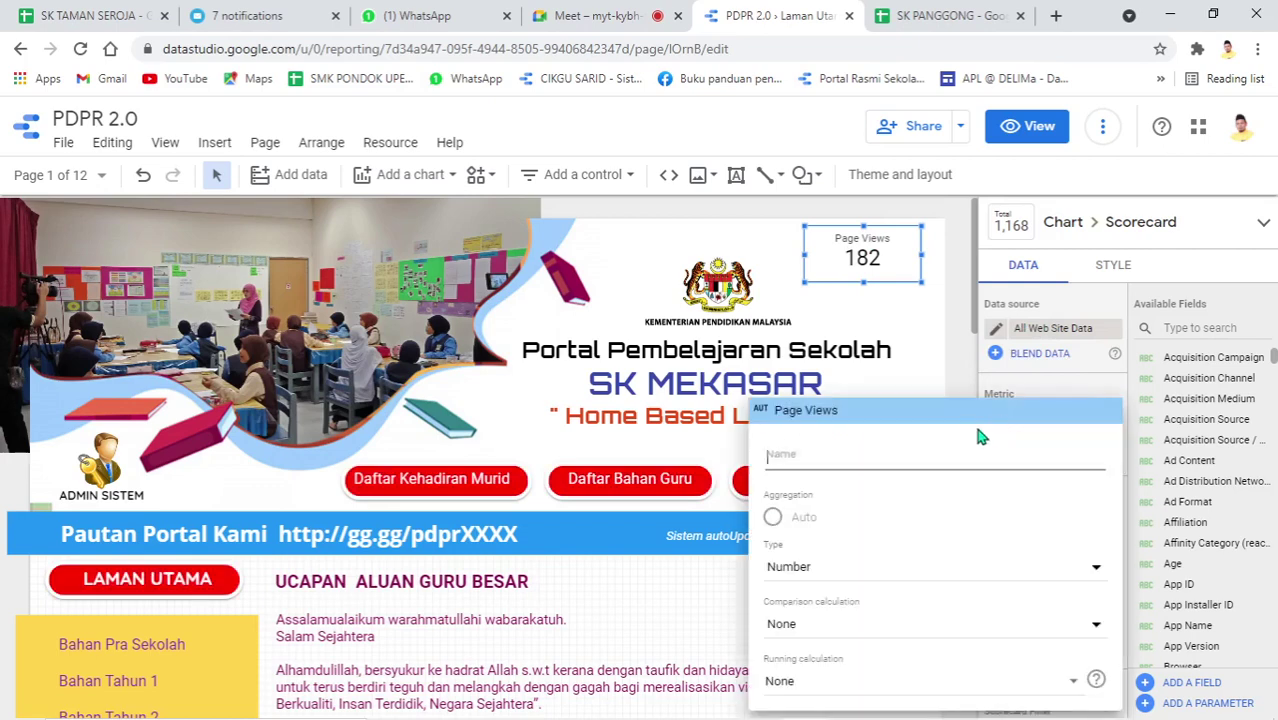
left_click(845, 460)
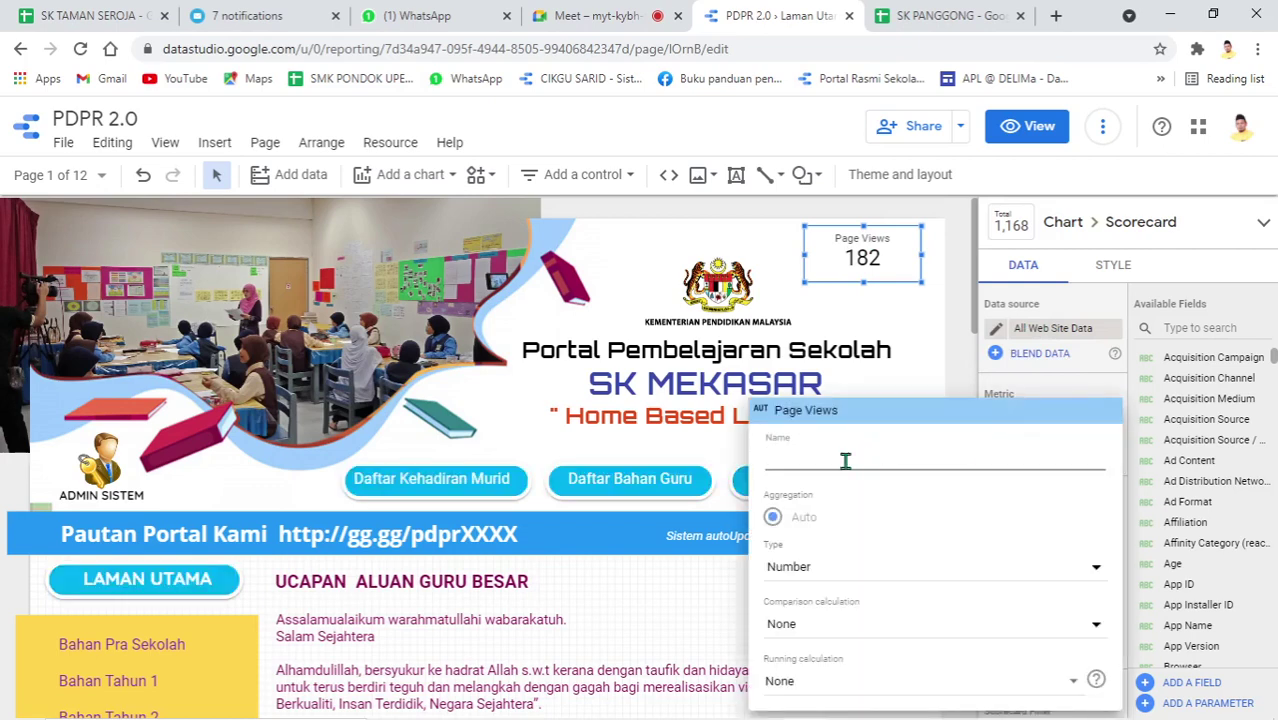
type("Jumlah P")
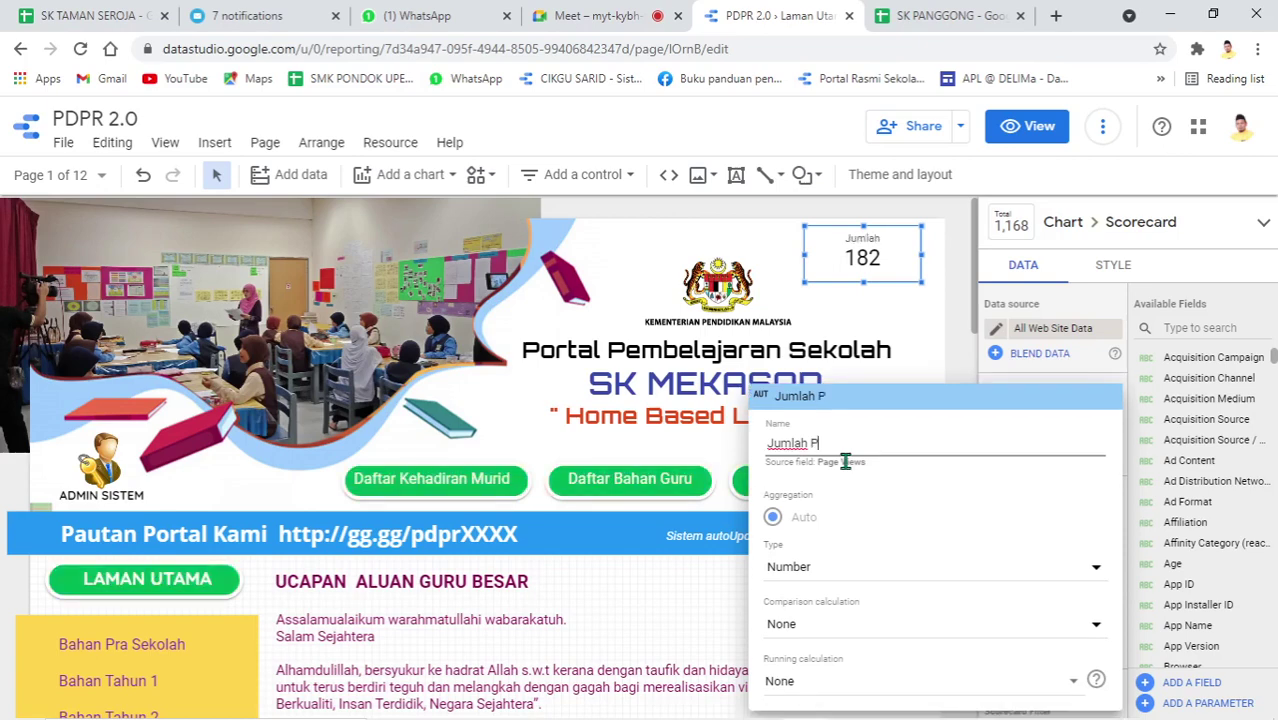
type("engunjung")
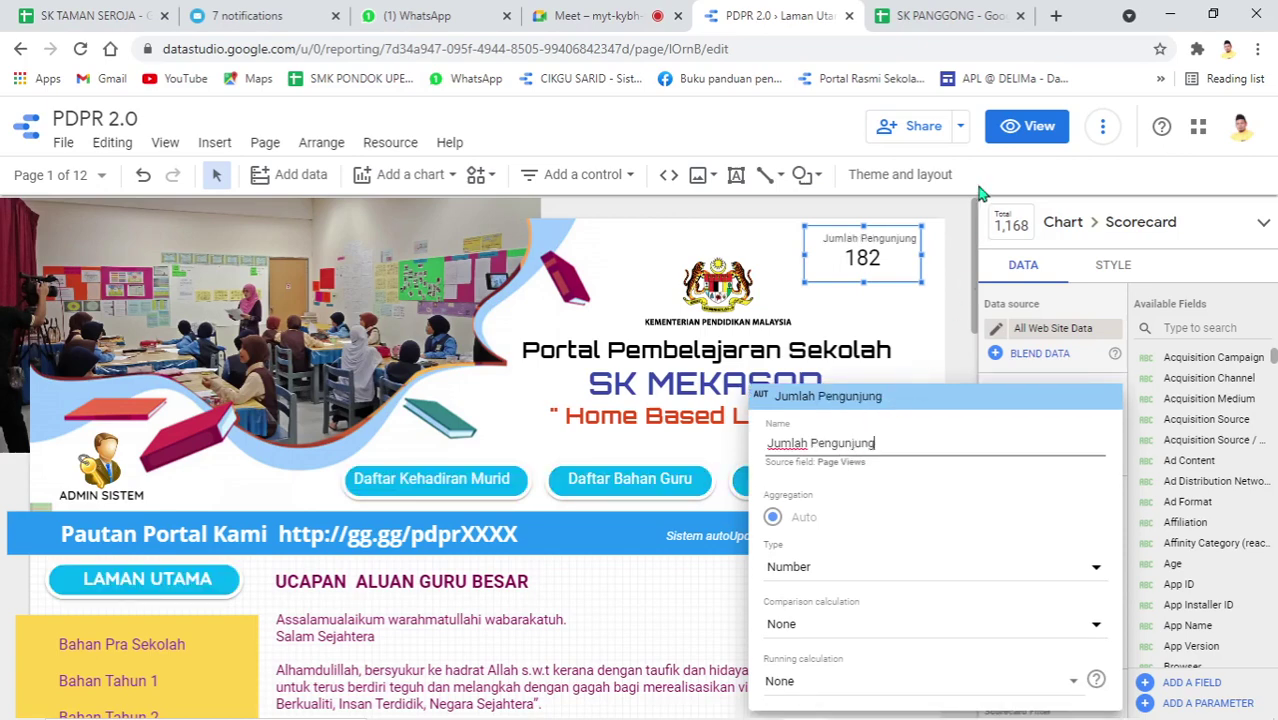
left_click(1018, 127)
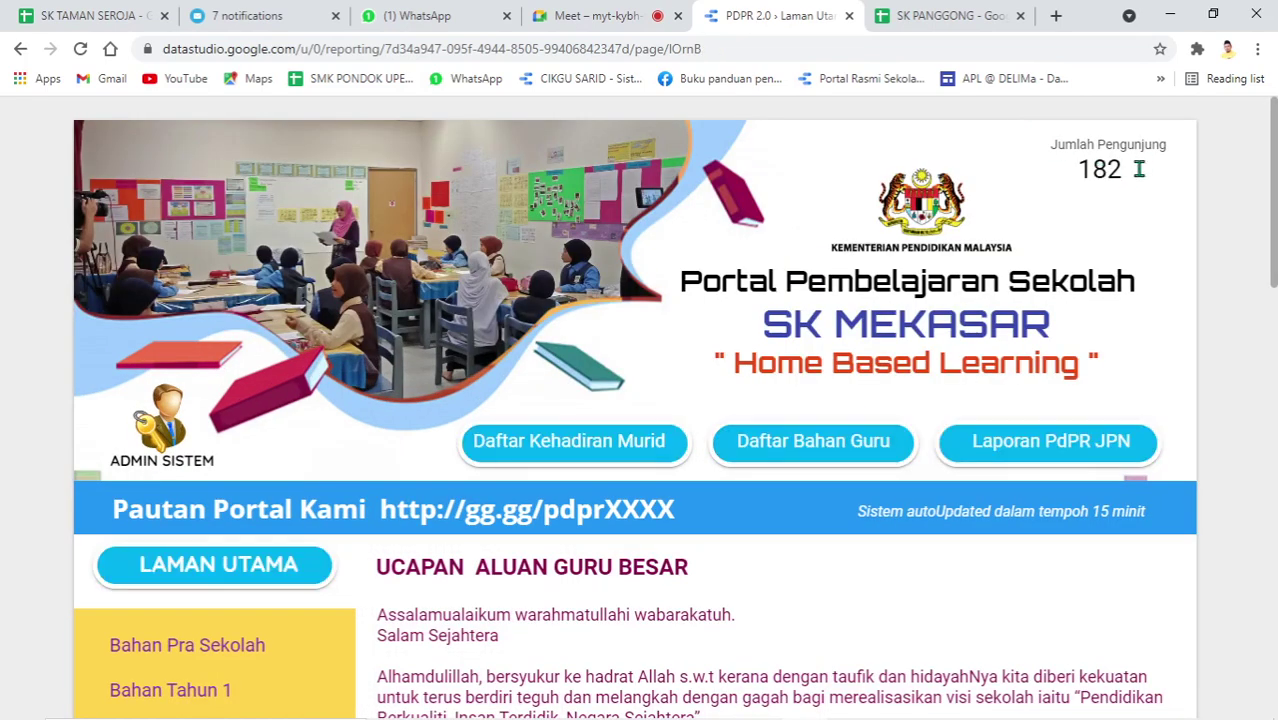
left_click_drag(1138, 169, 1058, 183)
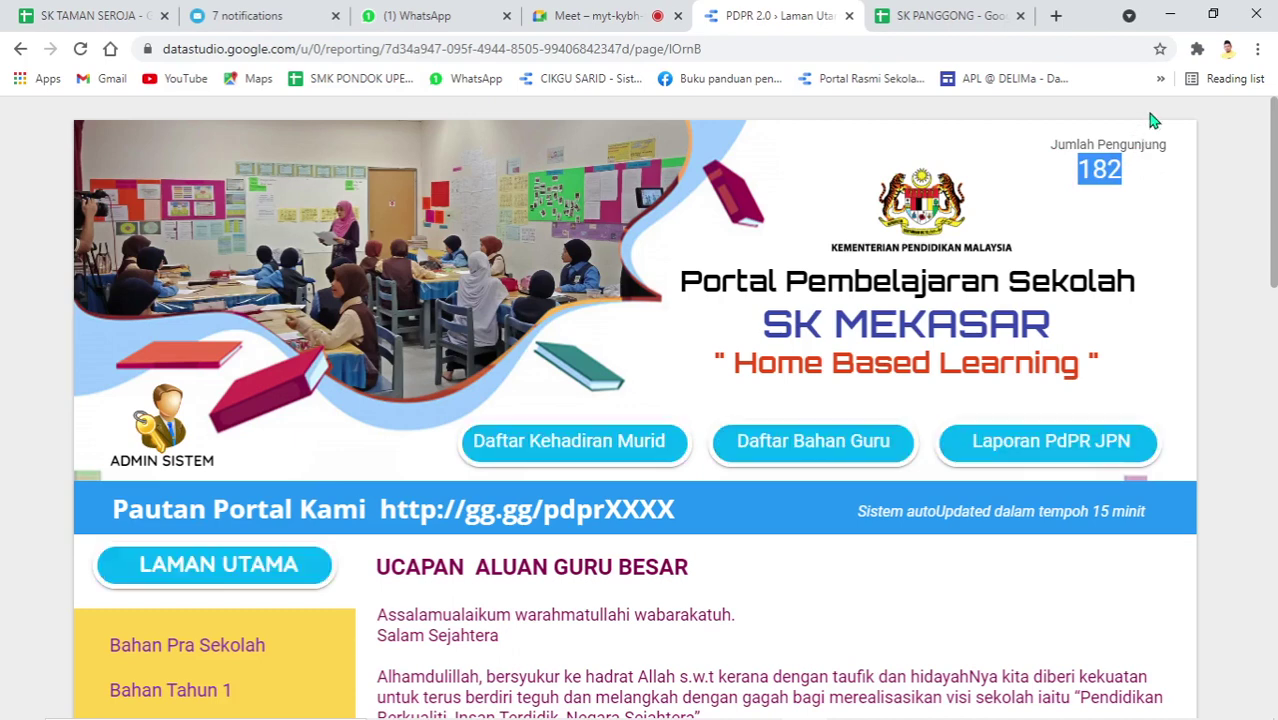
Return to edit mode and widen the Jumlah Pengunjung scorecard slightly towards the page's right edge
mouse_move(1150, 117)
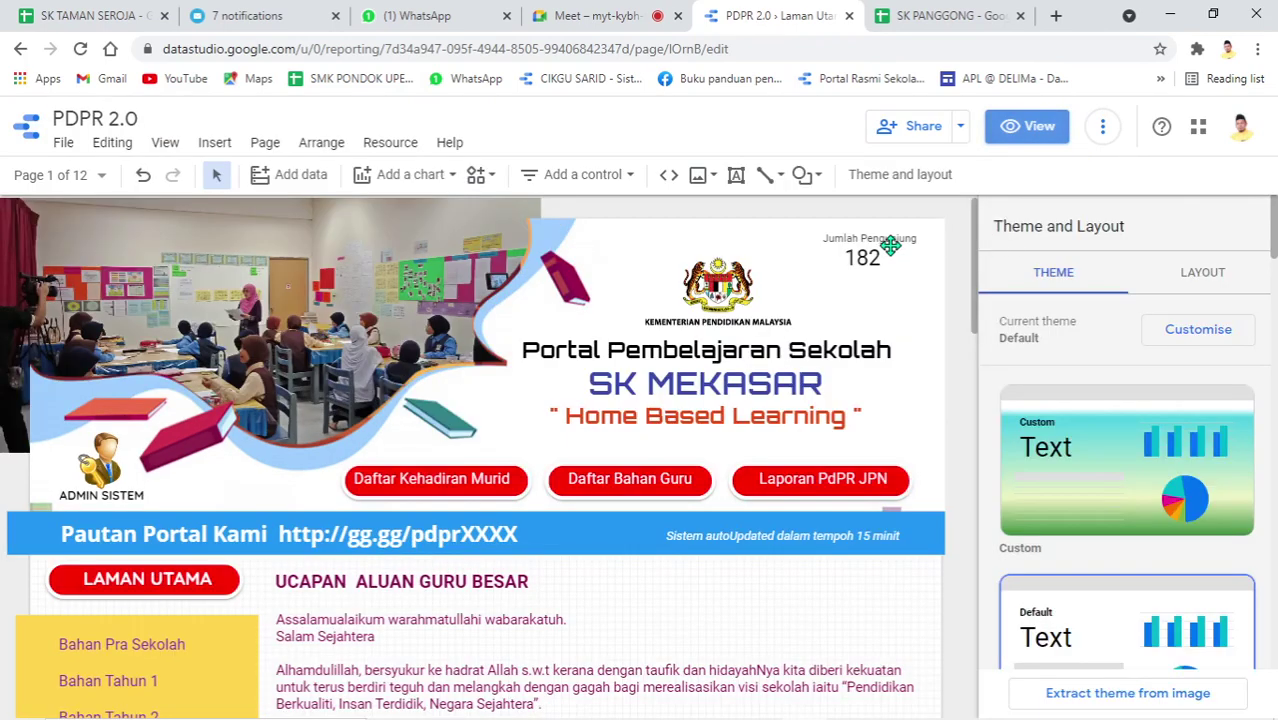
left_click(900, 250)
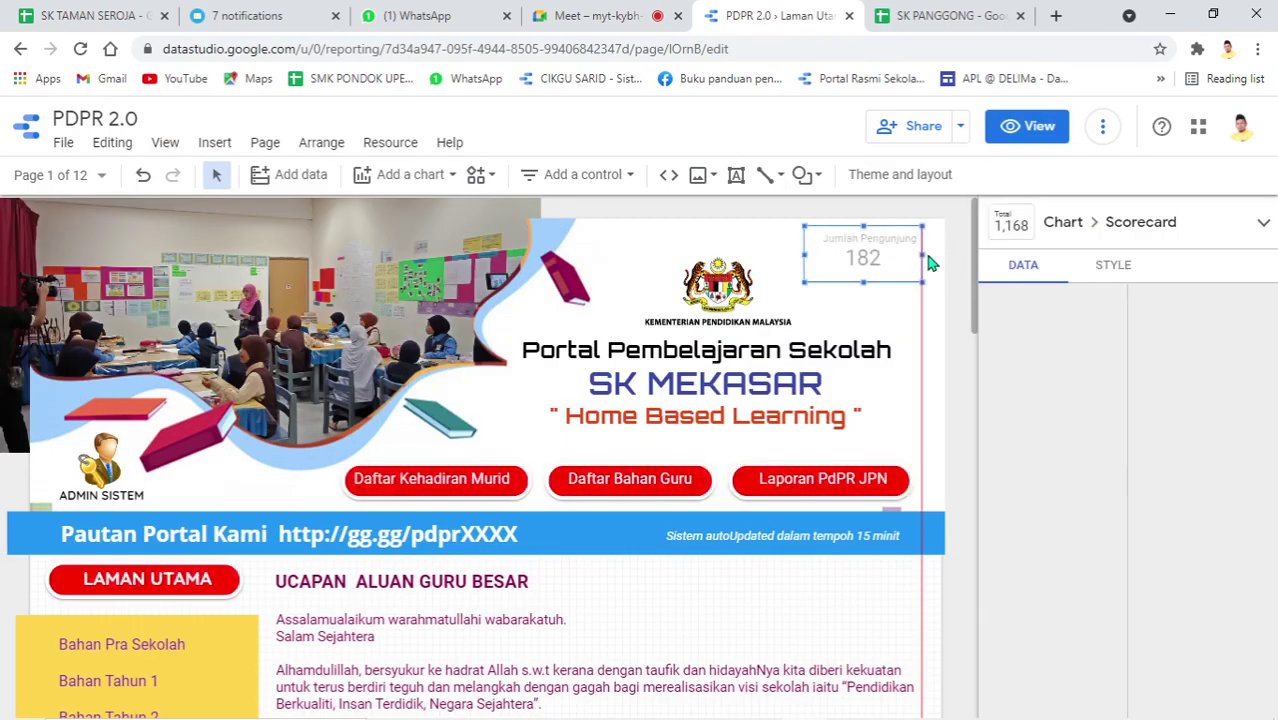
left_click_drag(930, 253, 943, 260)
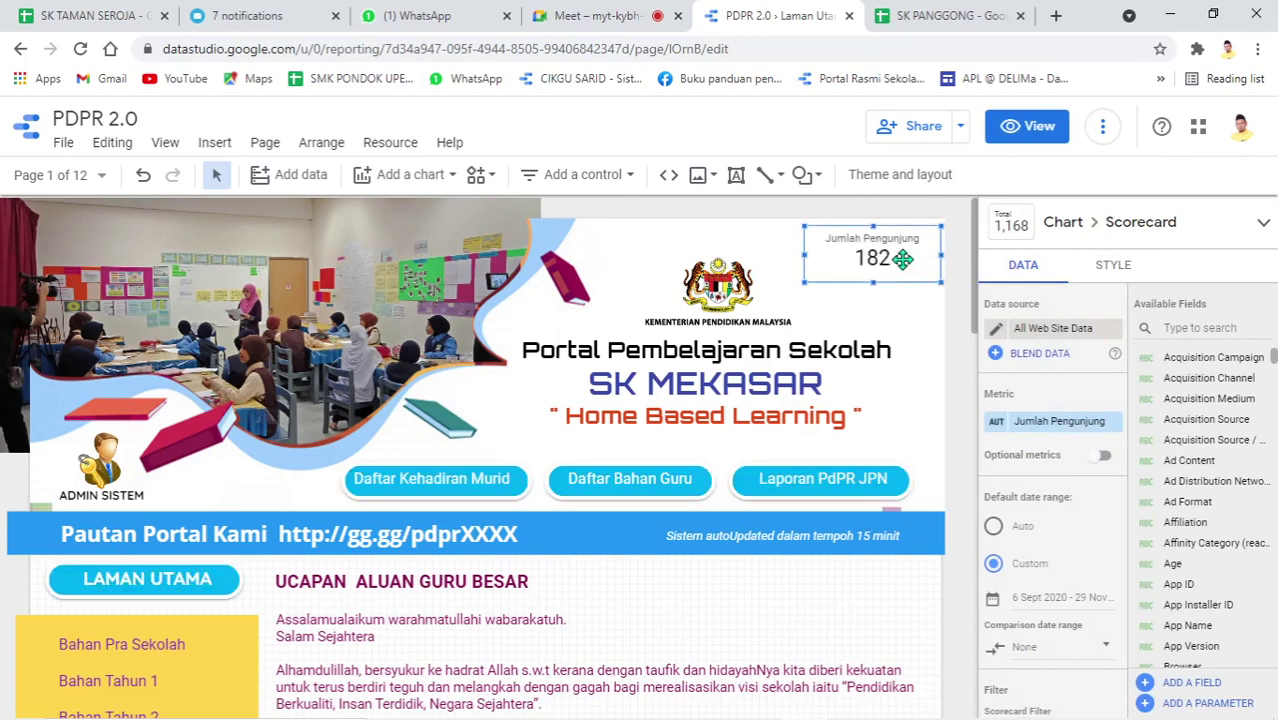
Search the metric fields for "user" and replace the scorecard's Jumlah Pengunjung metric with Users
left_click(1070, 424)
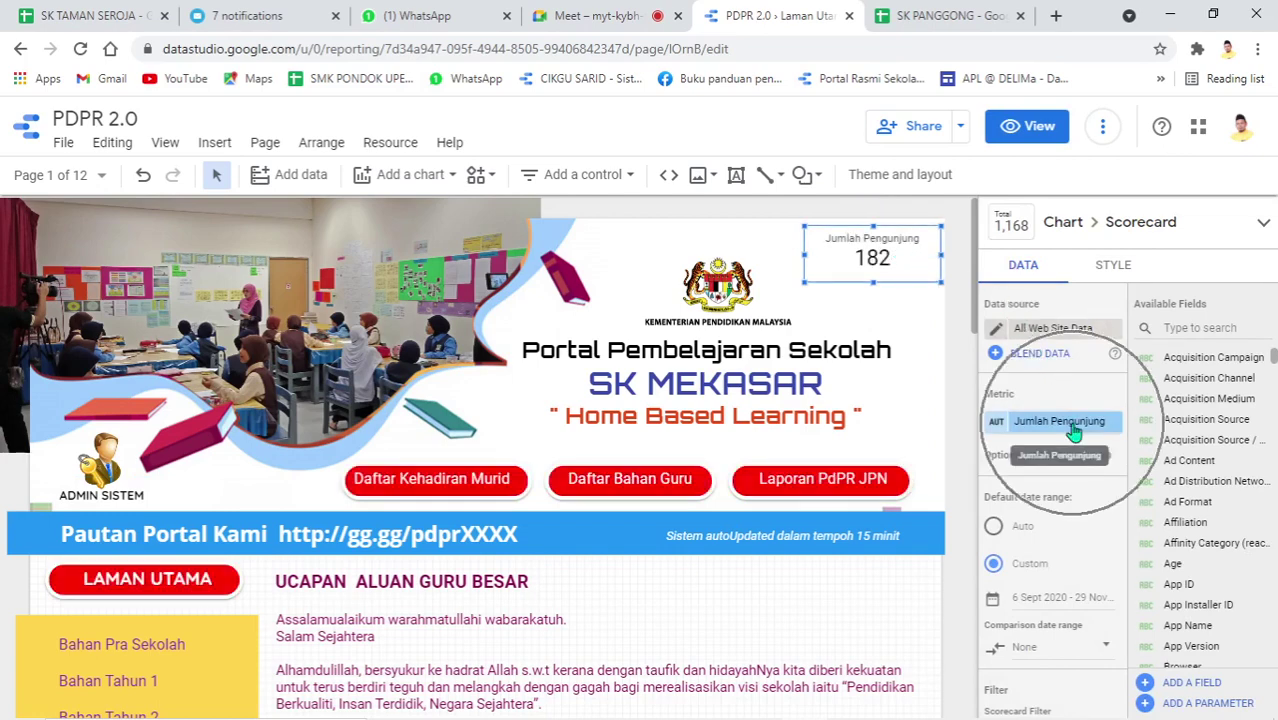
left_click(1072, 428)
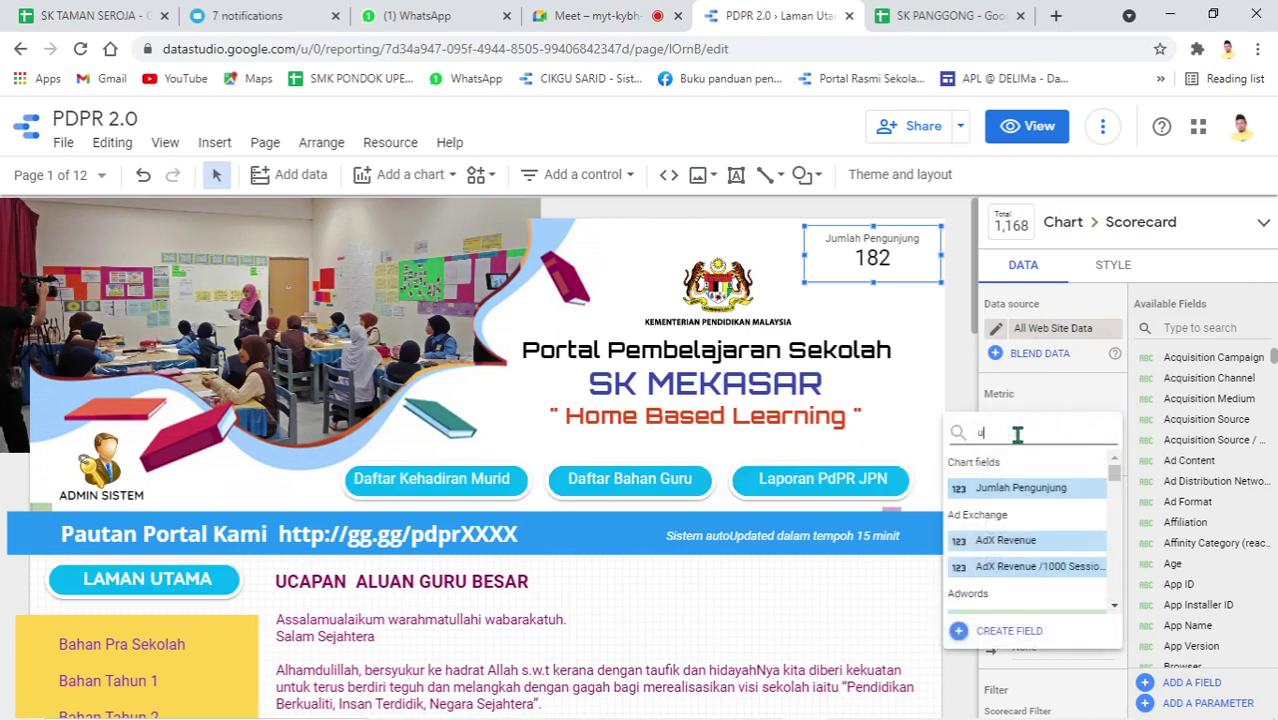
type("user")
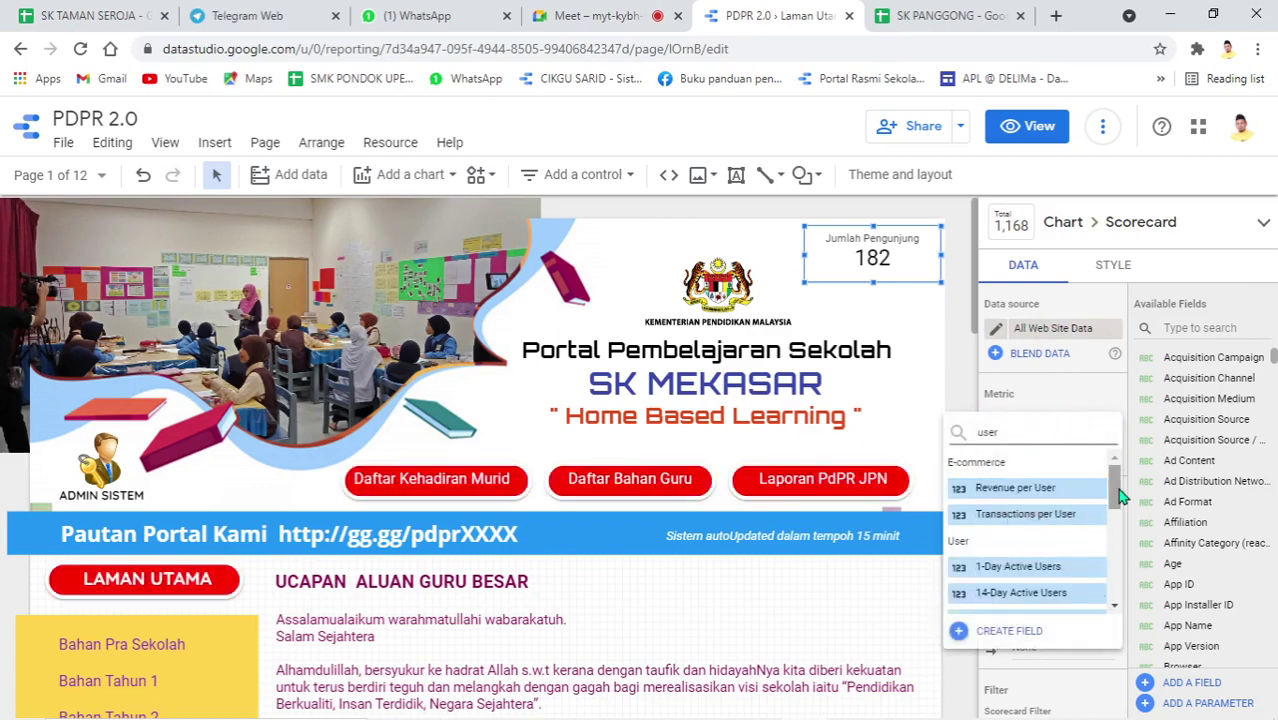
scroll(1120, 512, "down", 1)
scroll(1120, 512, "down", 3)
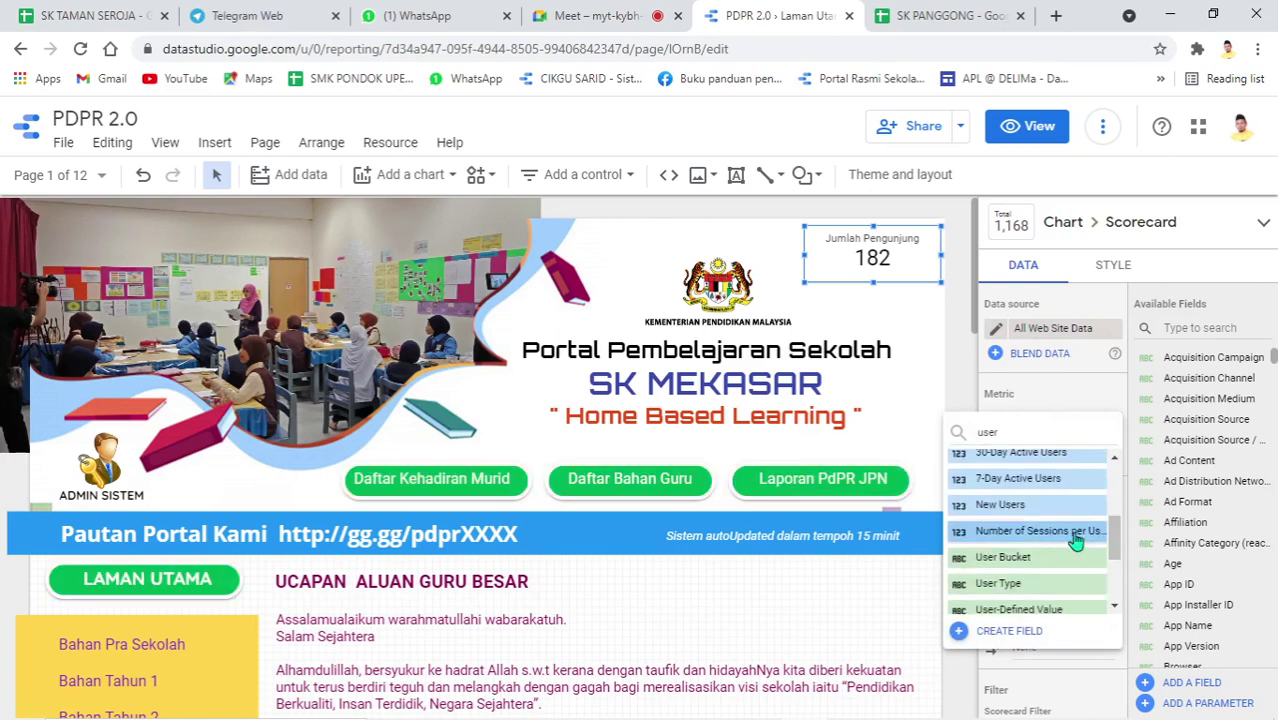
scroll(1118, 565, "down", 3)
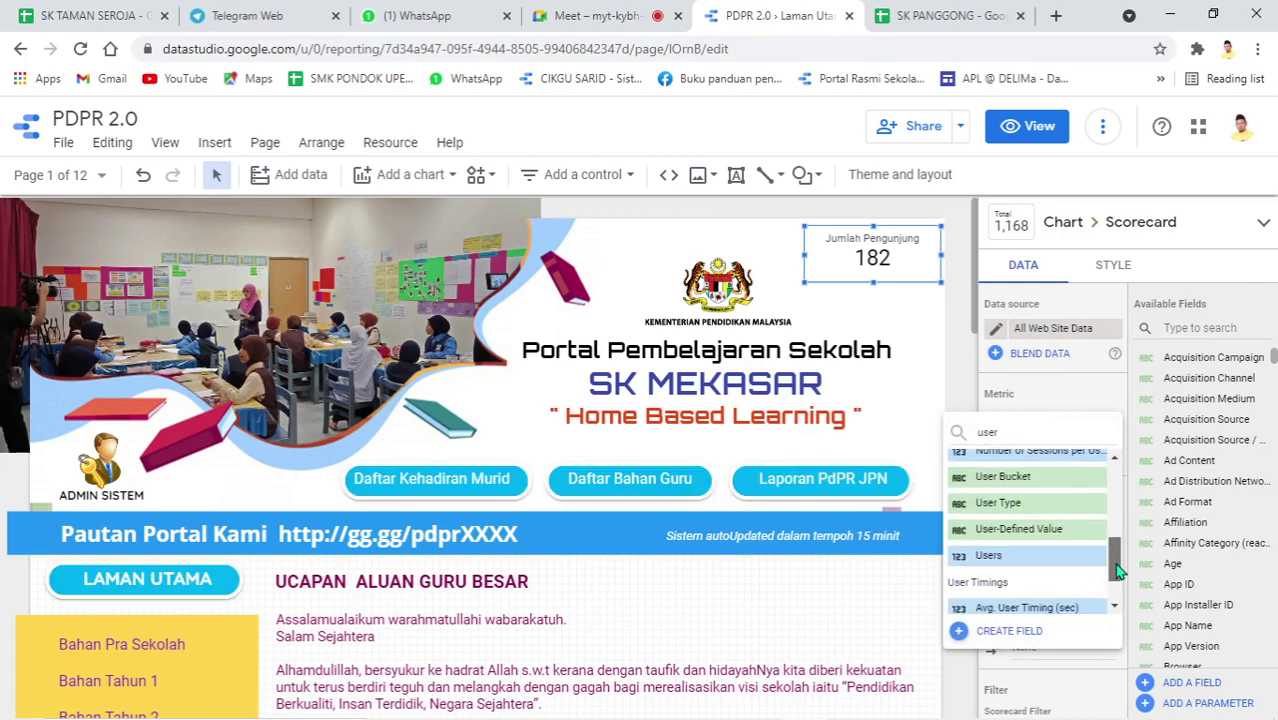
left_click(1030, 559)
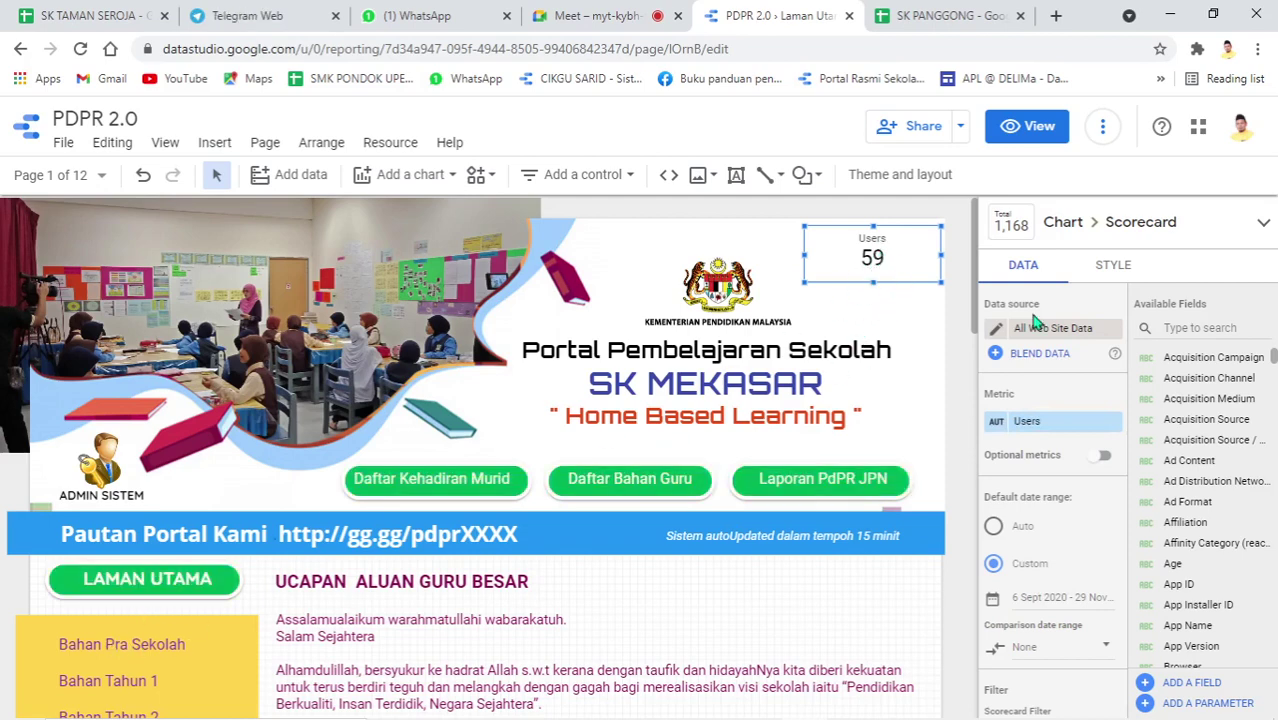
Set the widened visitor scorecard's metric to Page Views and return the report to view mode
left_click(1051, 426)
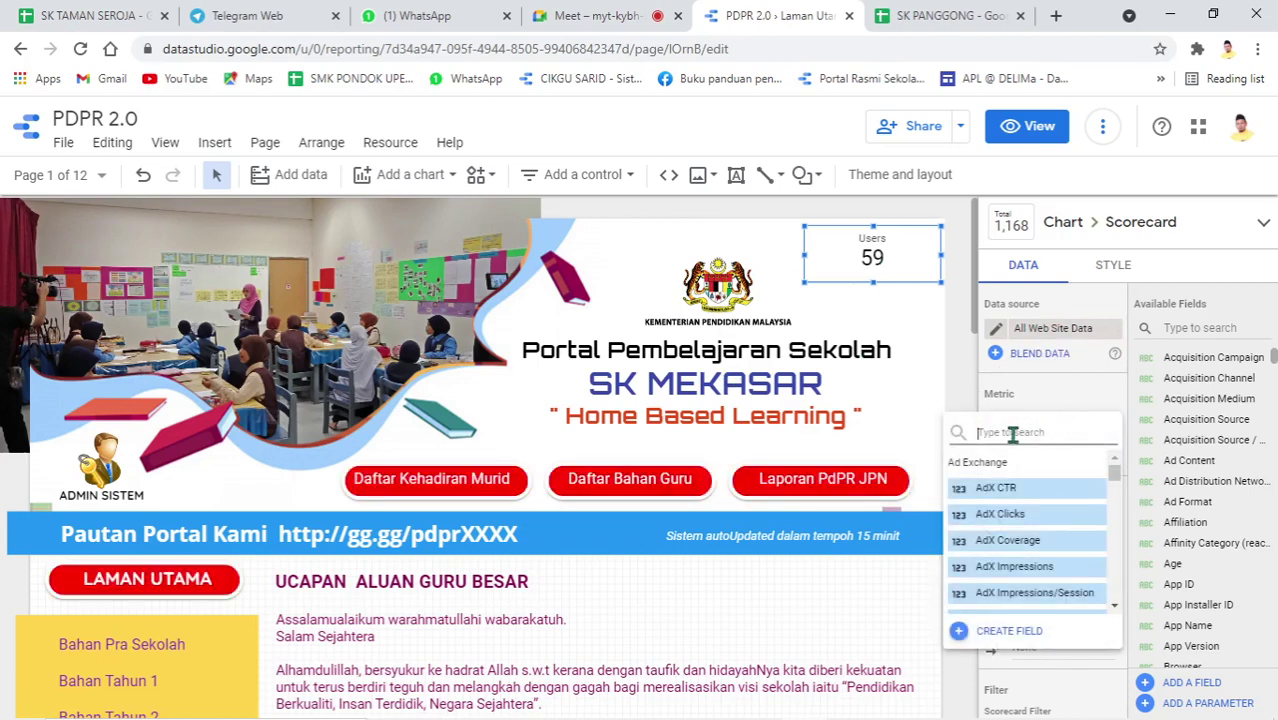
type("page")
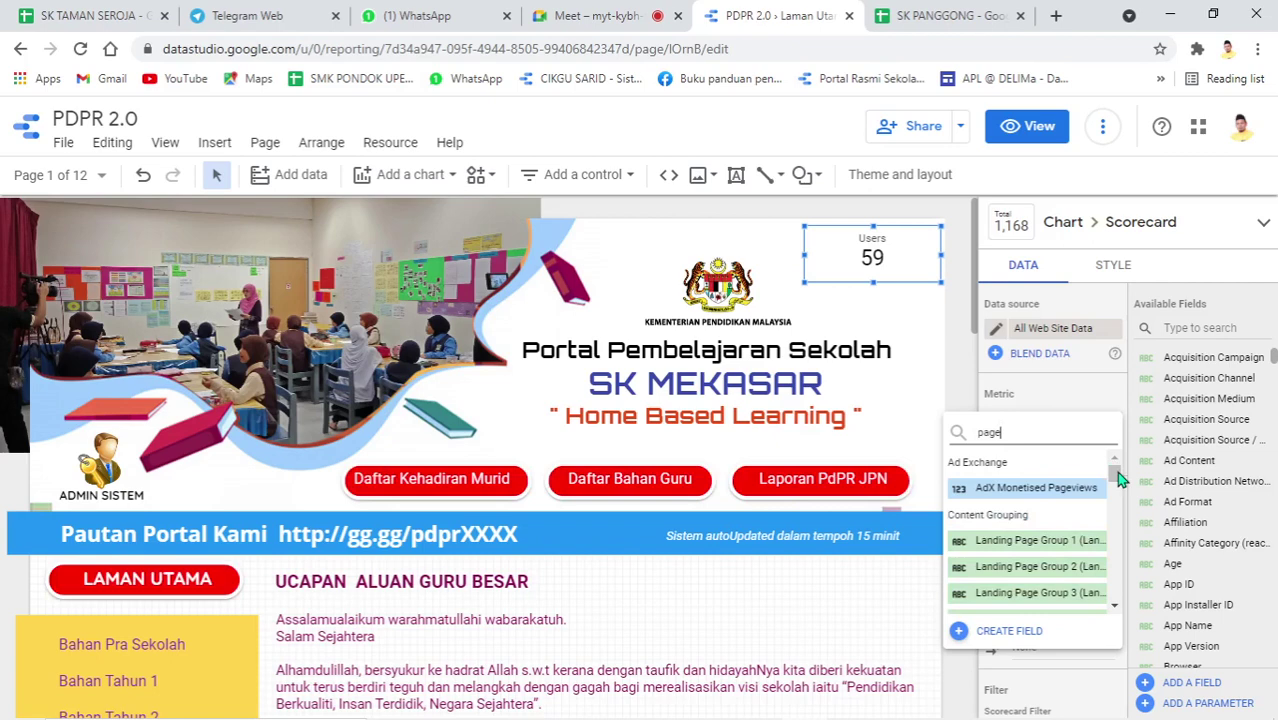
left_click_drag(1118, 480, 1114, 552)
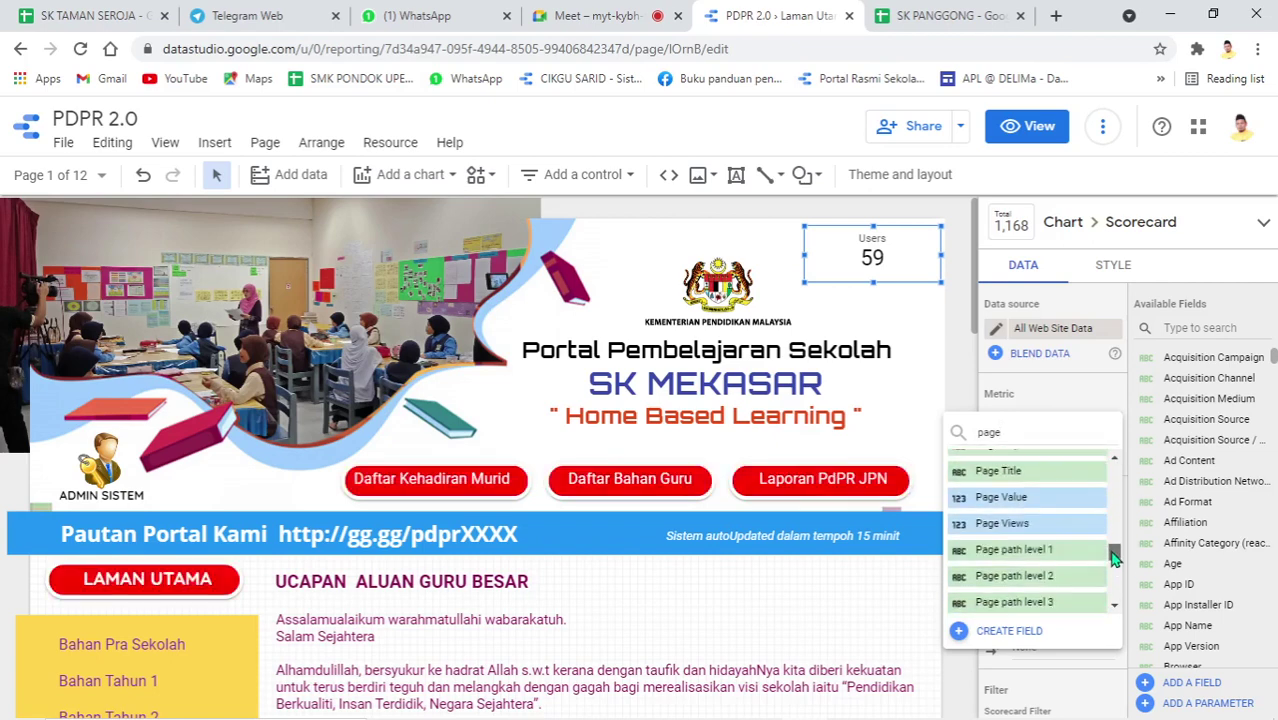
left_click(1045, 538)
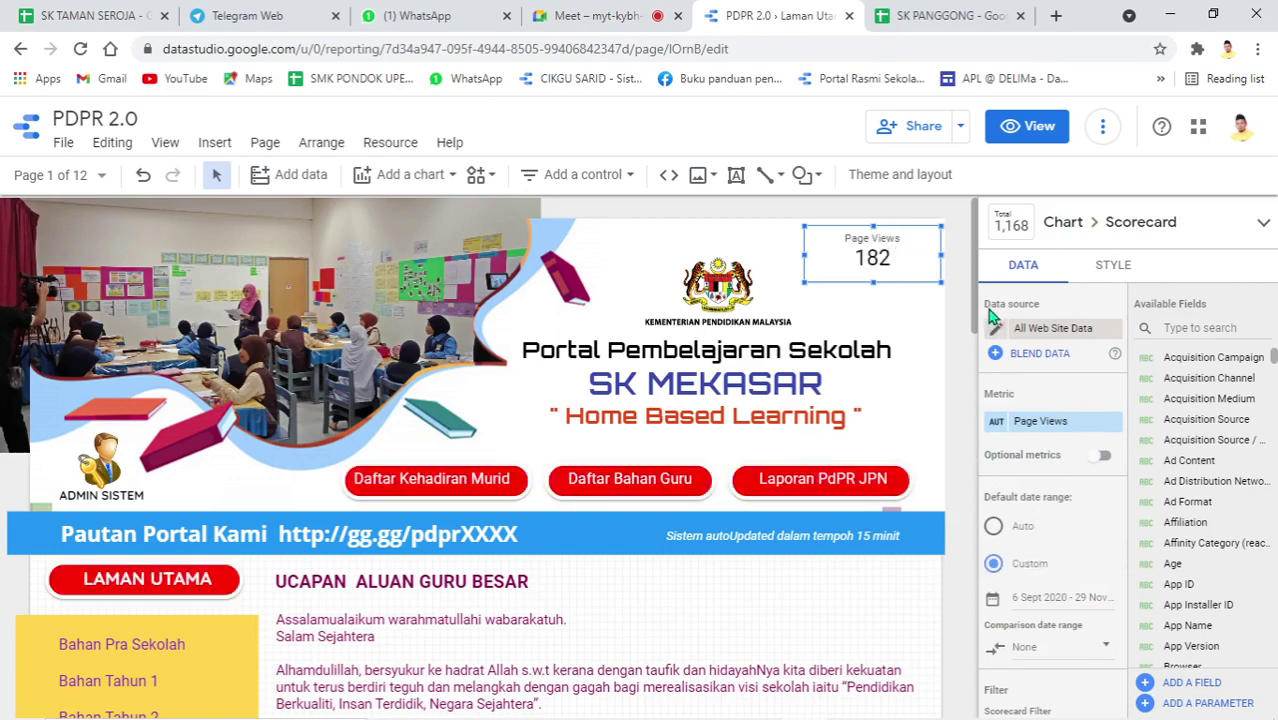
left_click(1030, 127)
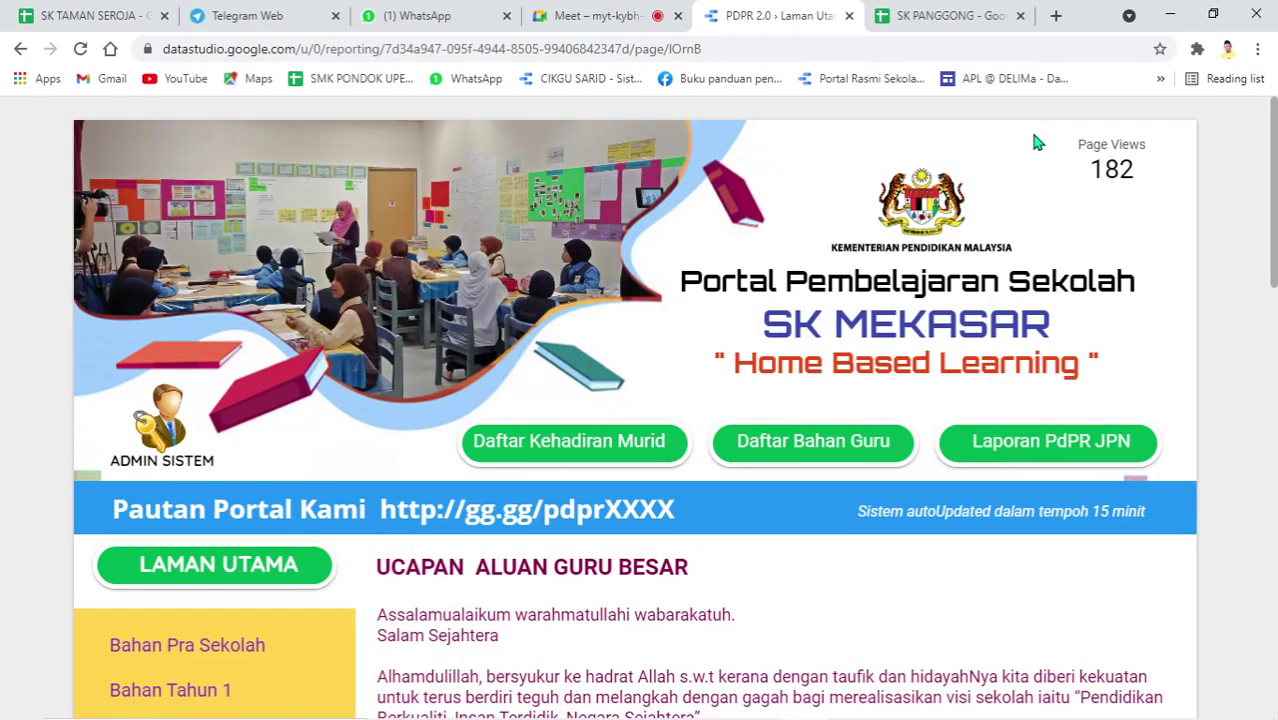
Open the portal's Bahan Tahun 4 page, followed by its Analisis Kehadiran Murid page
scroll(194, 476, "down", 3)
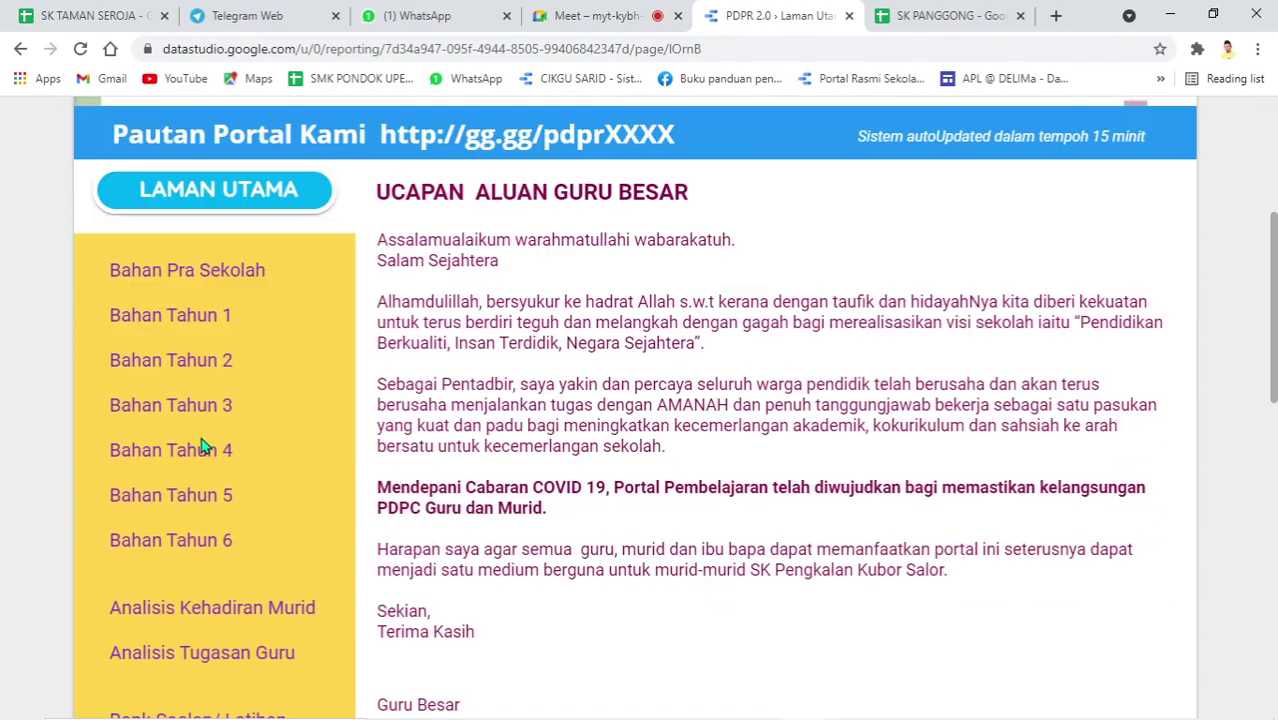
left_click(205, 450)
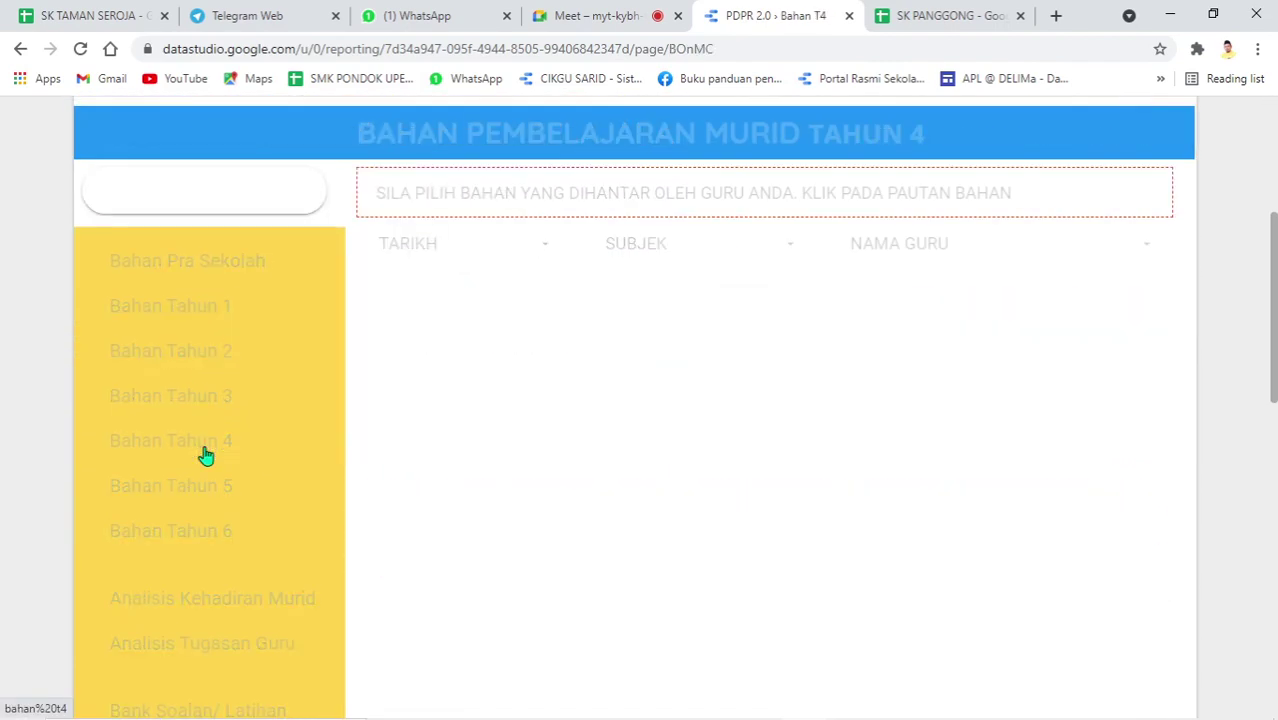
left_click(230, 600)
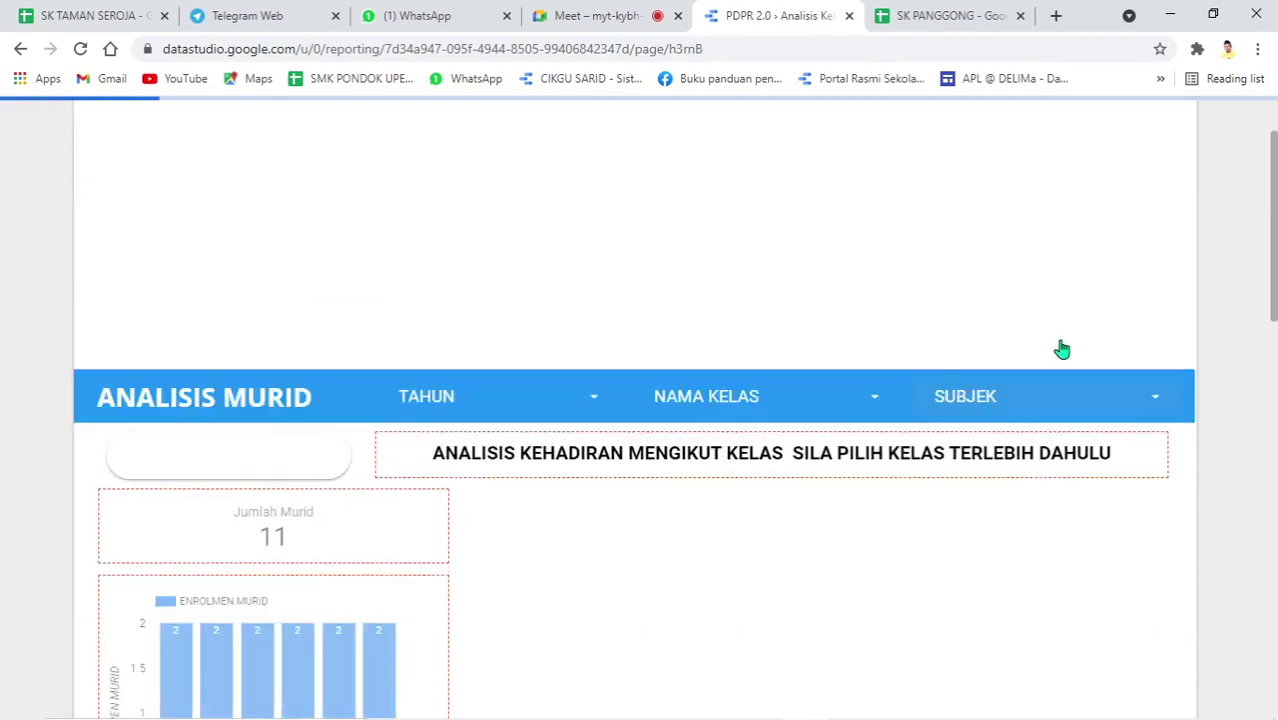
Return to the Laman Utama page and inspect its Page Views scorecard in edit and view modes
scroll(285, 490, "down", 1)
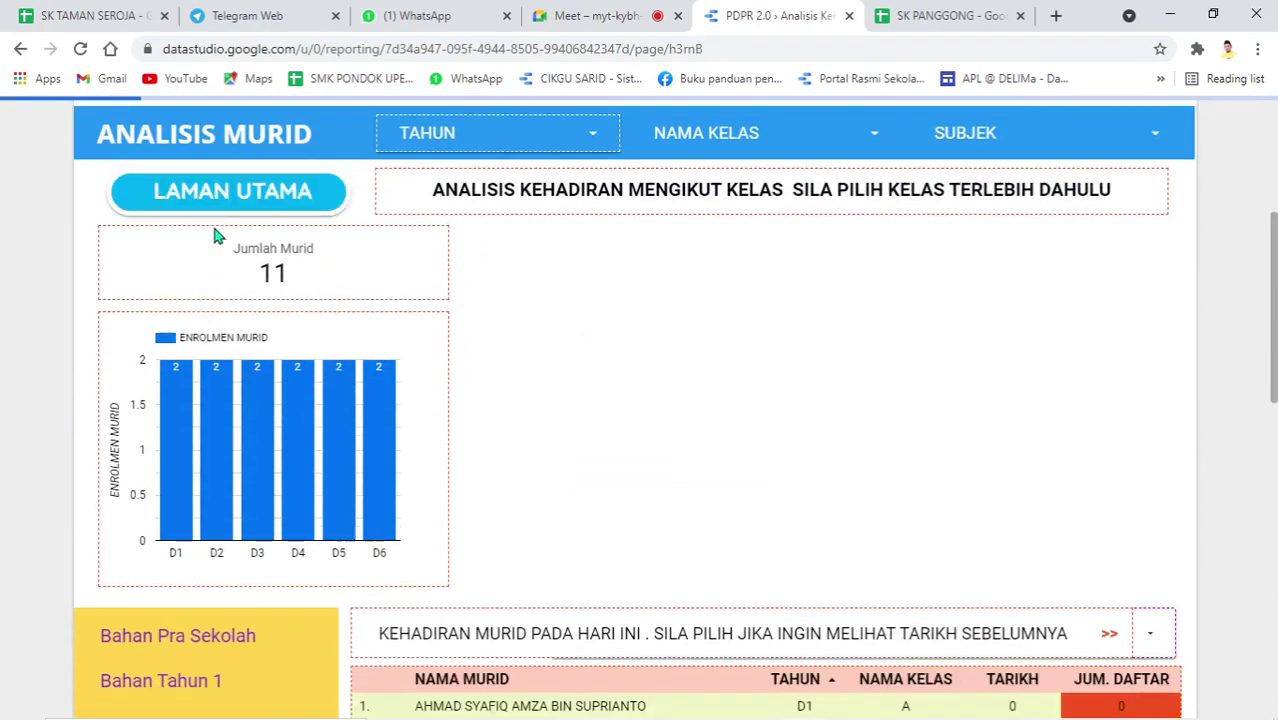
left_click(222, 195)
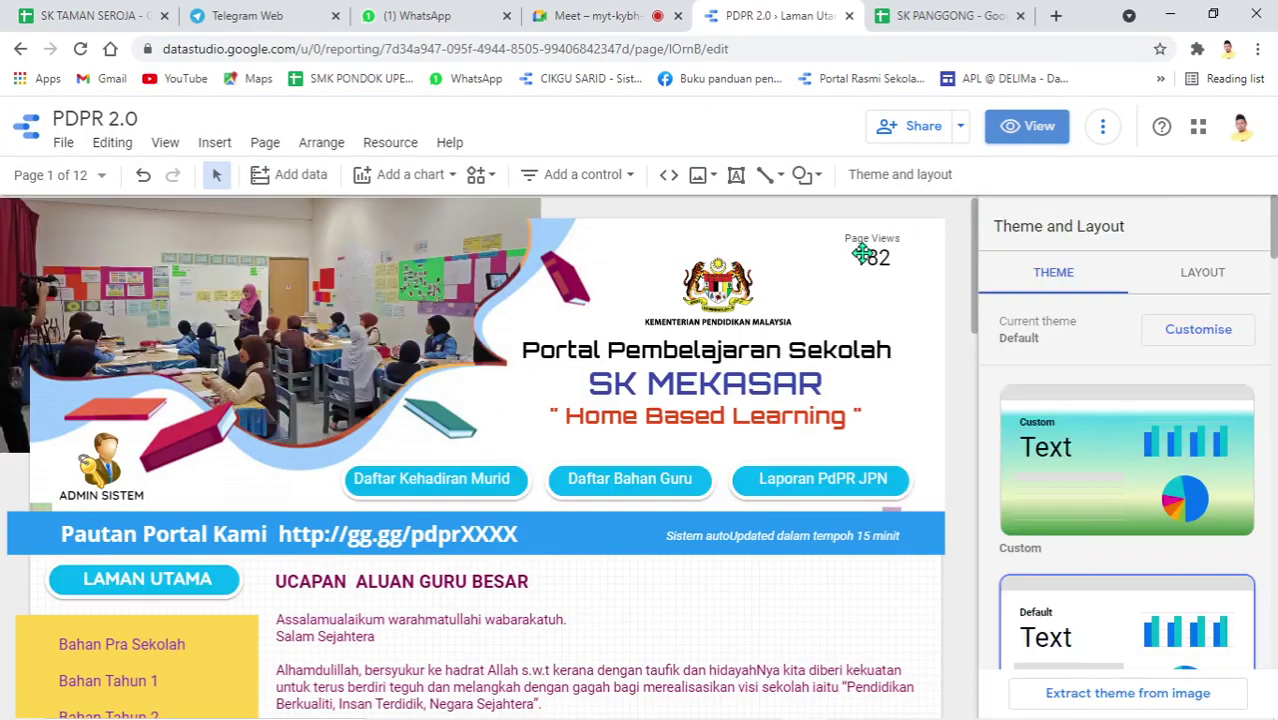
left_click(862, 254)
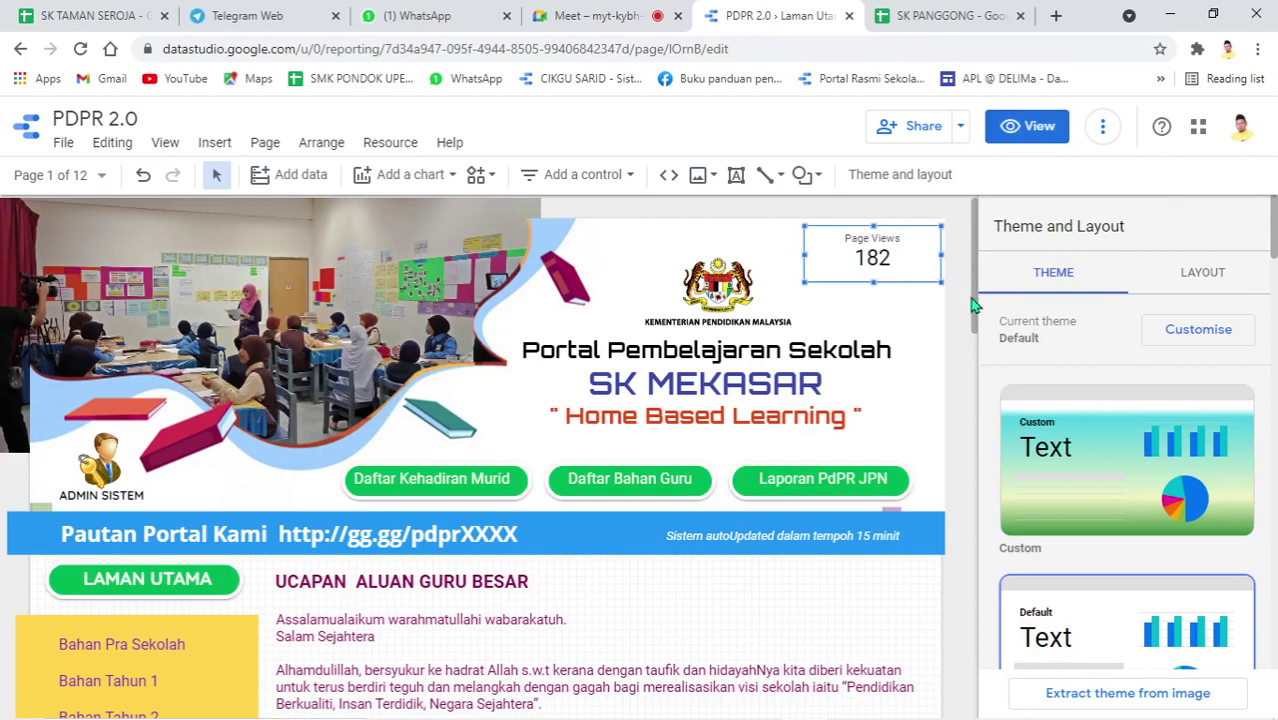
left_click(1027, 132)
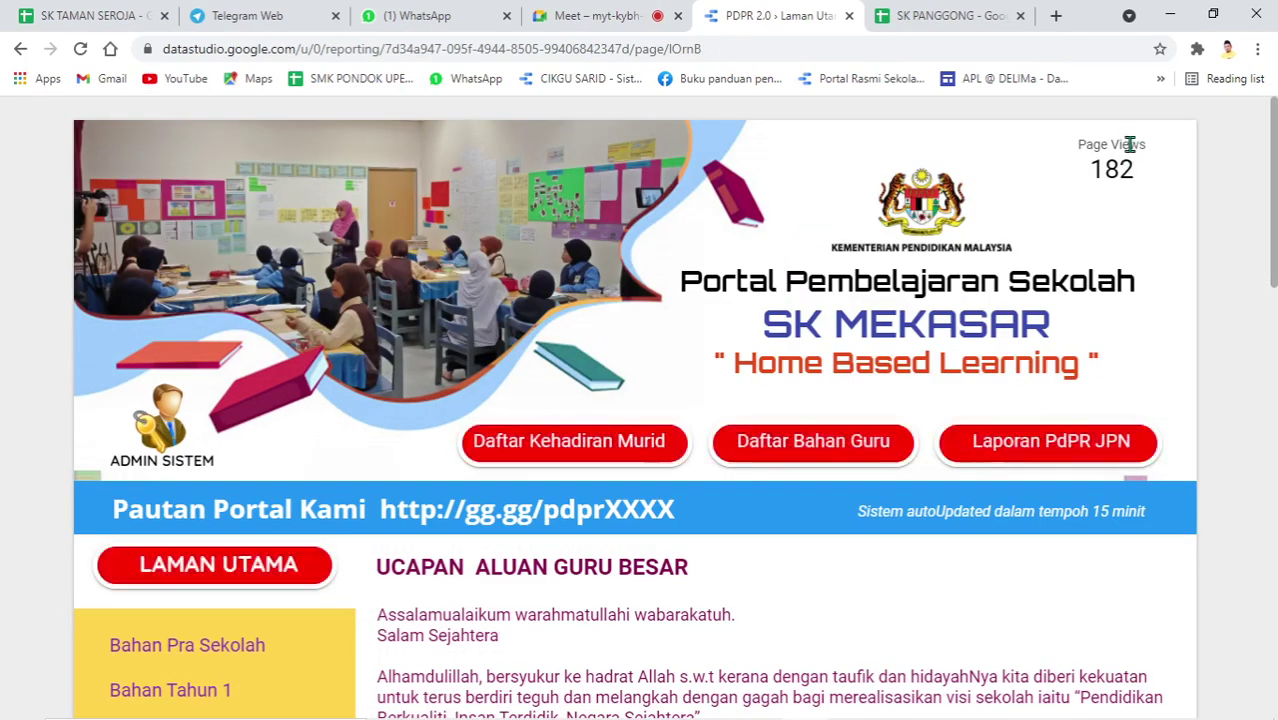
mouse_move(1040, 128)
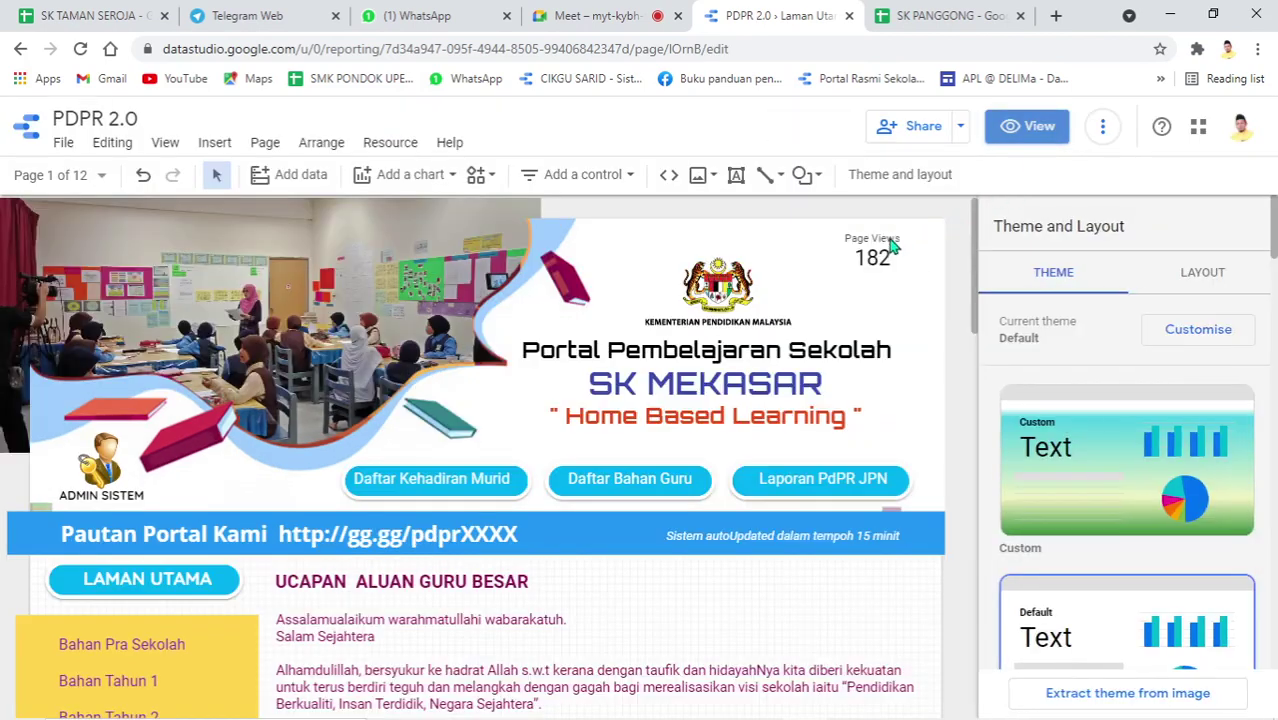
left_click(884, 240)
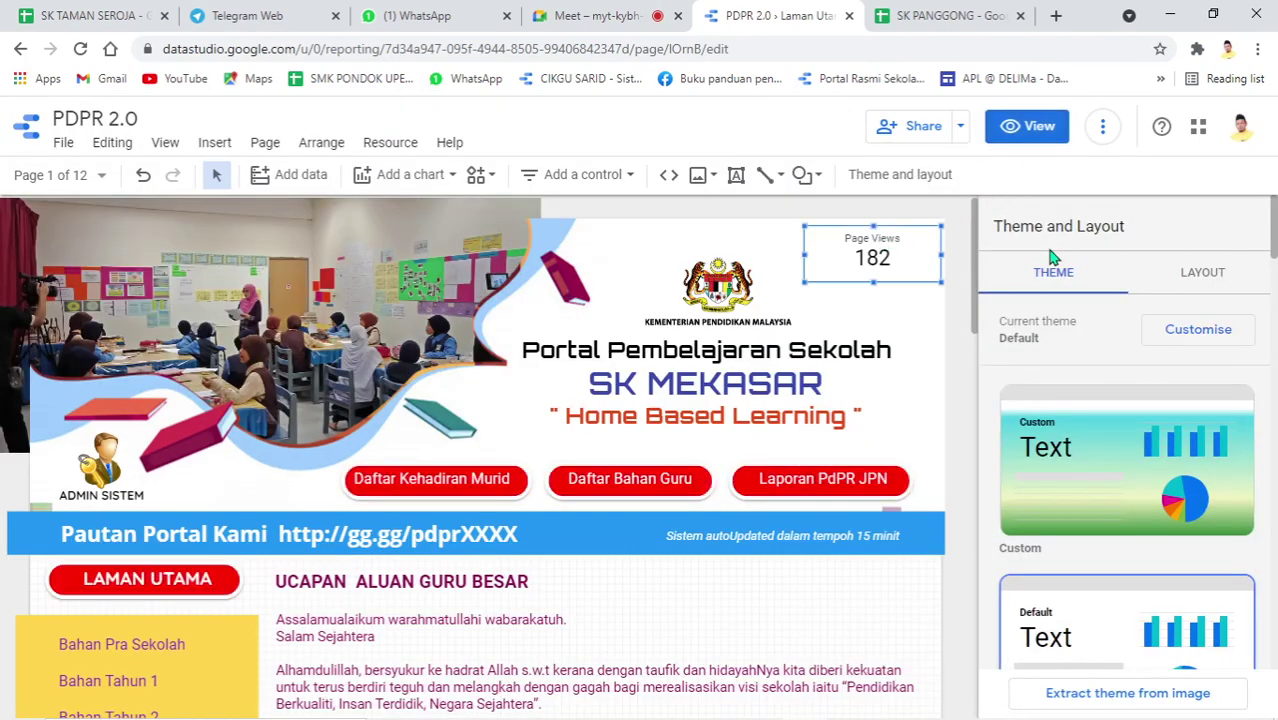
left_click(600, 15)
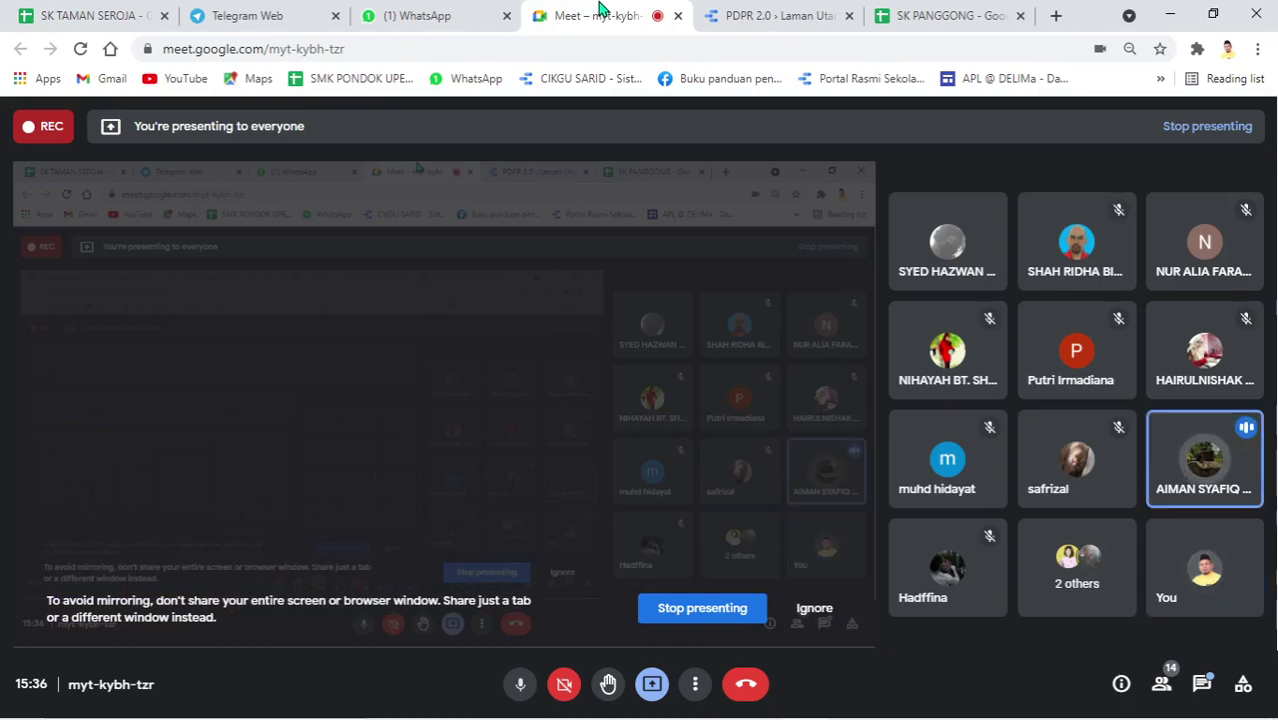
left_click(775, 15)
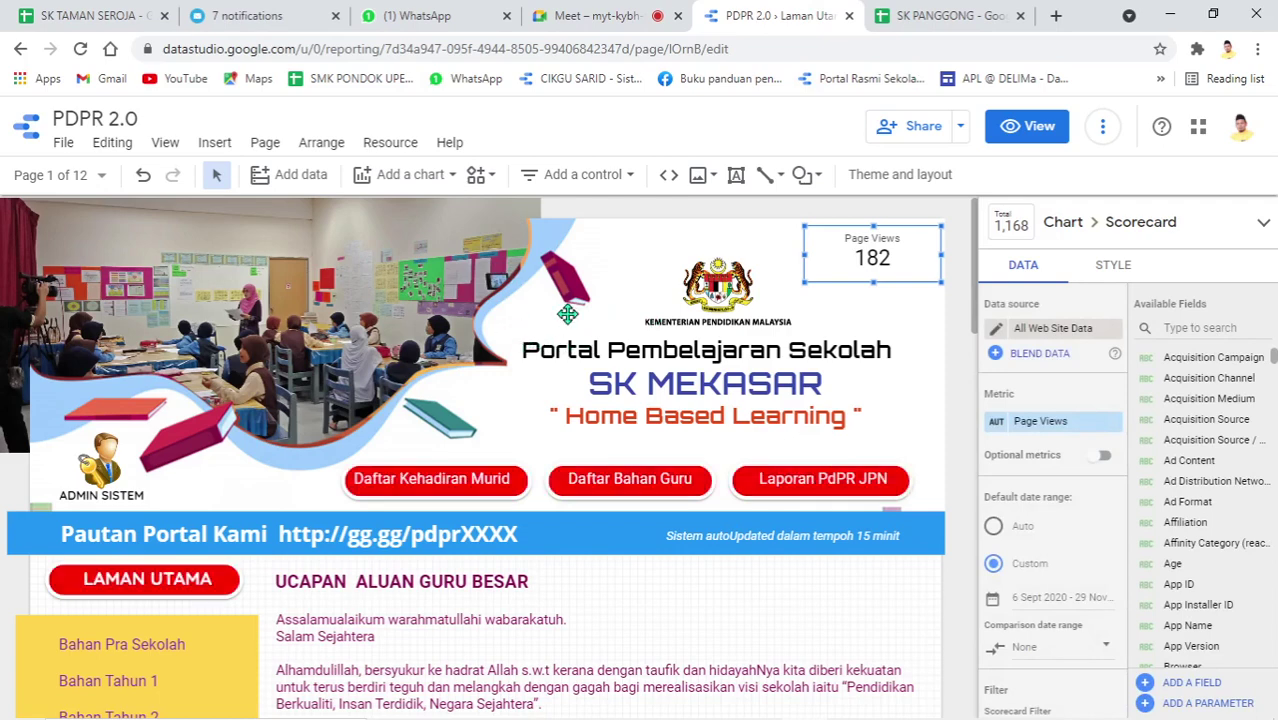
Search Google for "cartoon gif transparent" in a new browser tab
left_click(1056, 15)
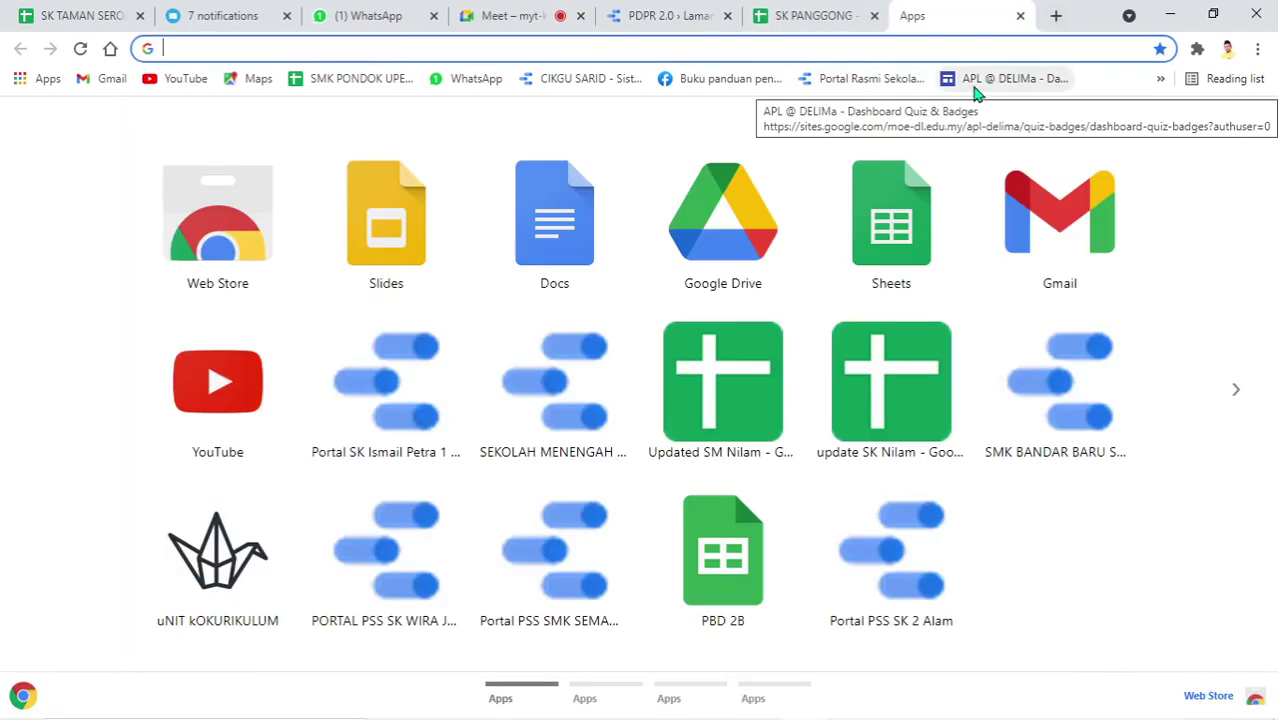
type("cart")
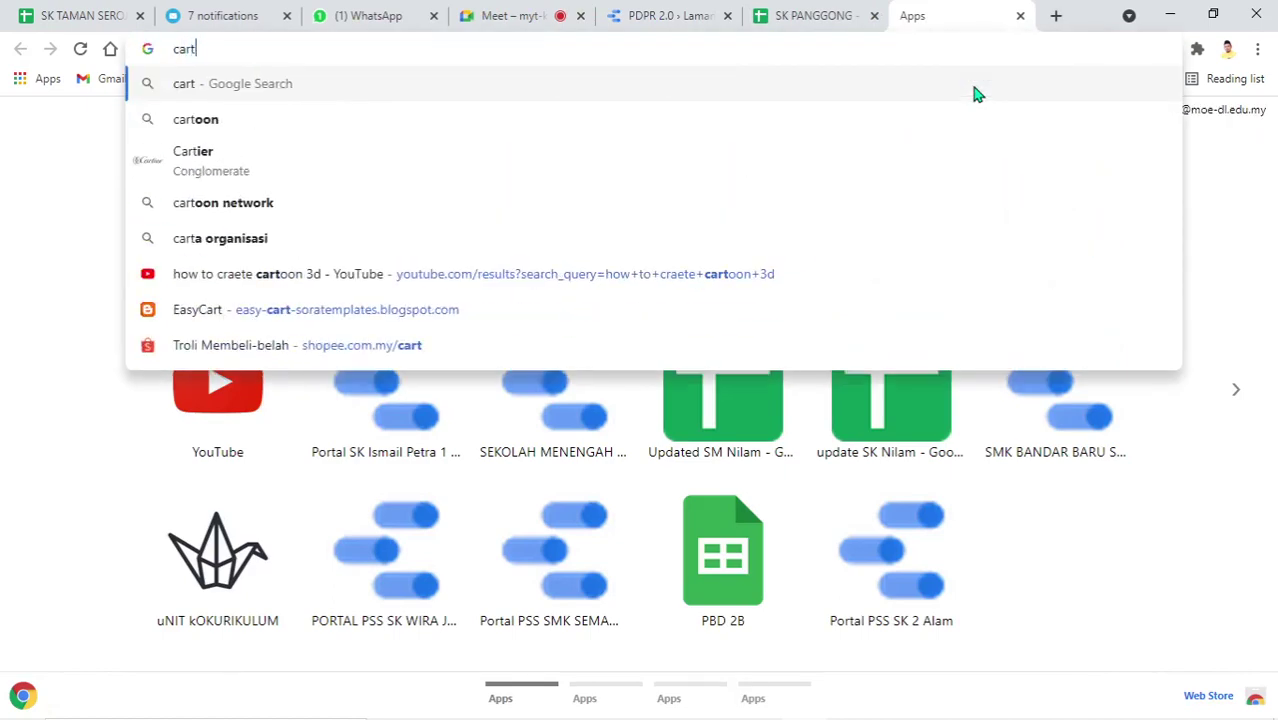
type("oon gif")
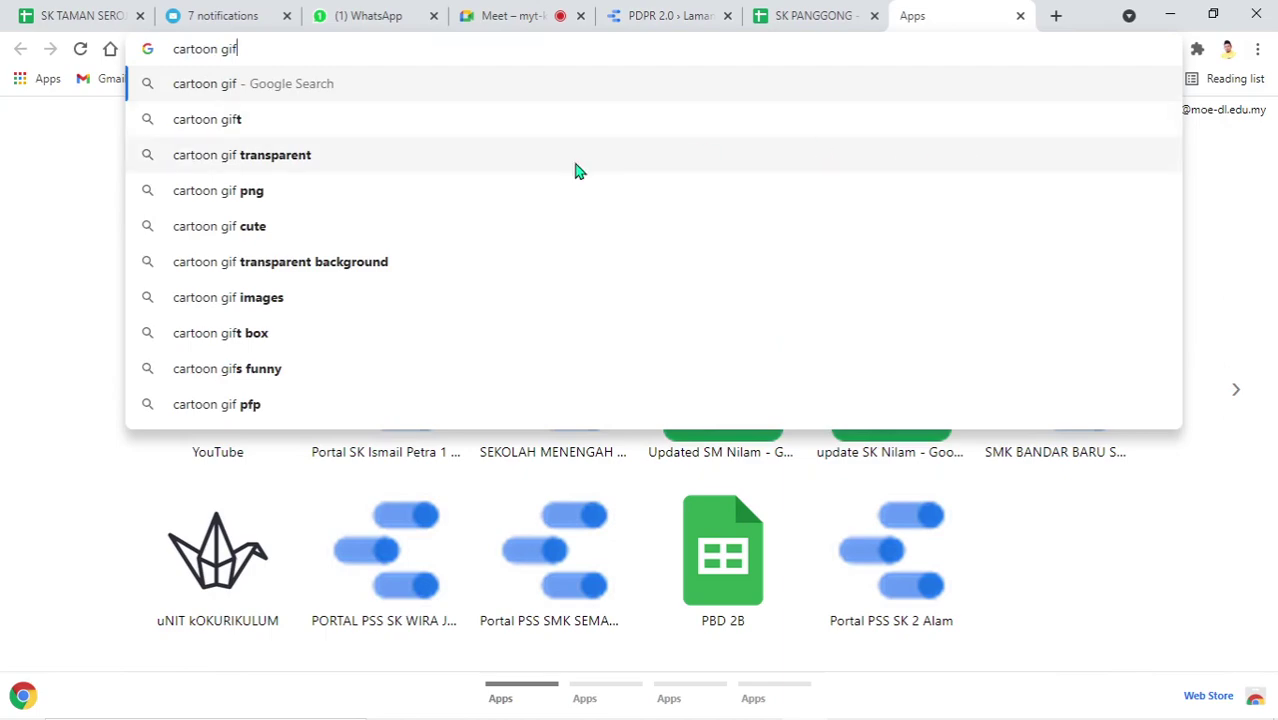
left_click(418, 157)
left_click(508, 14)
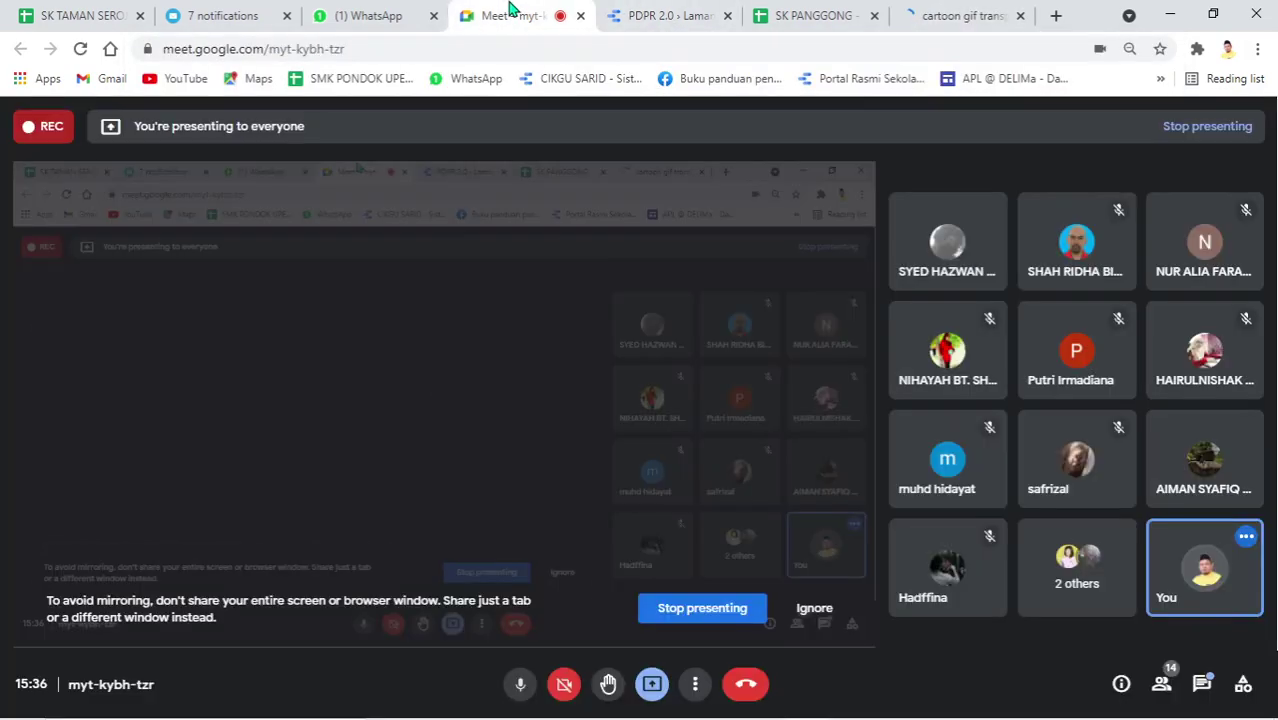
left_click(928, 16)
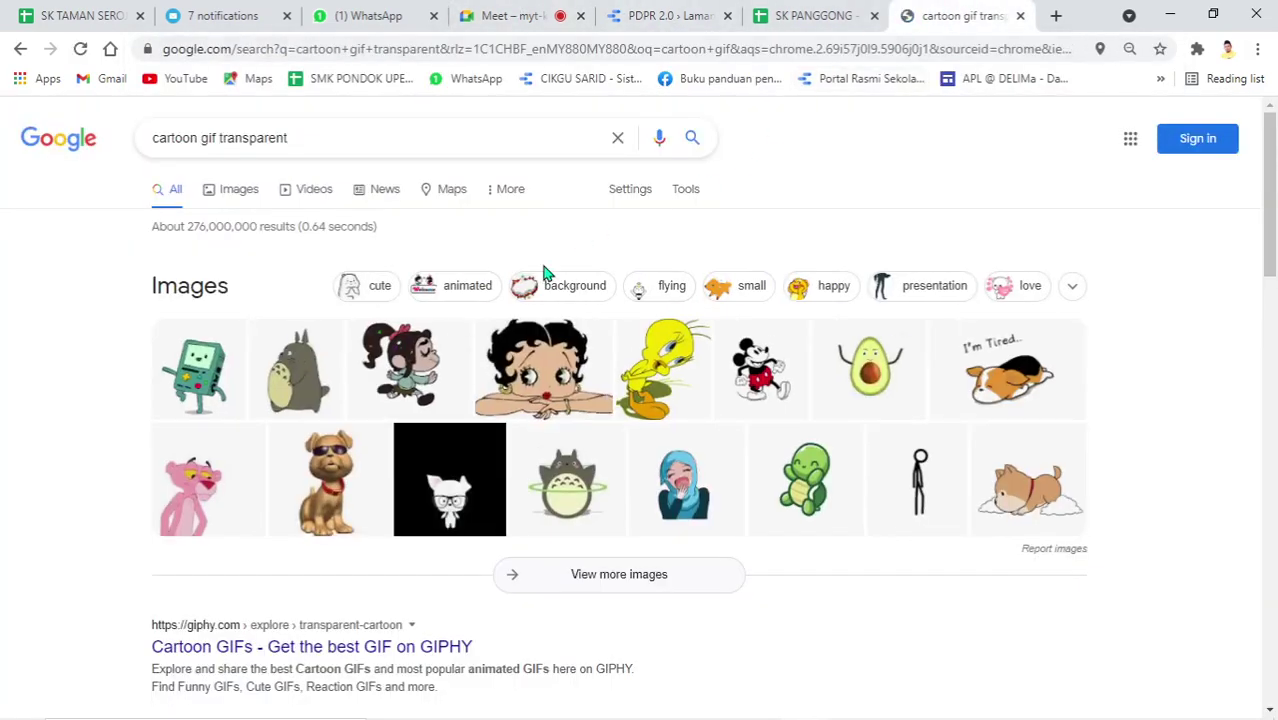
Preview the walking stick figure GIF from the image results and copy its image address
left_click(913, 475)
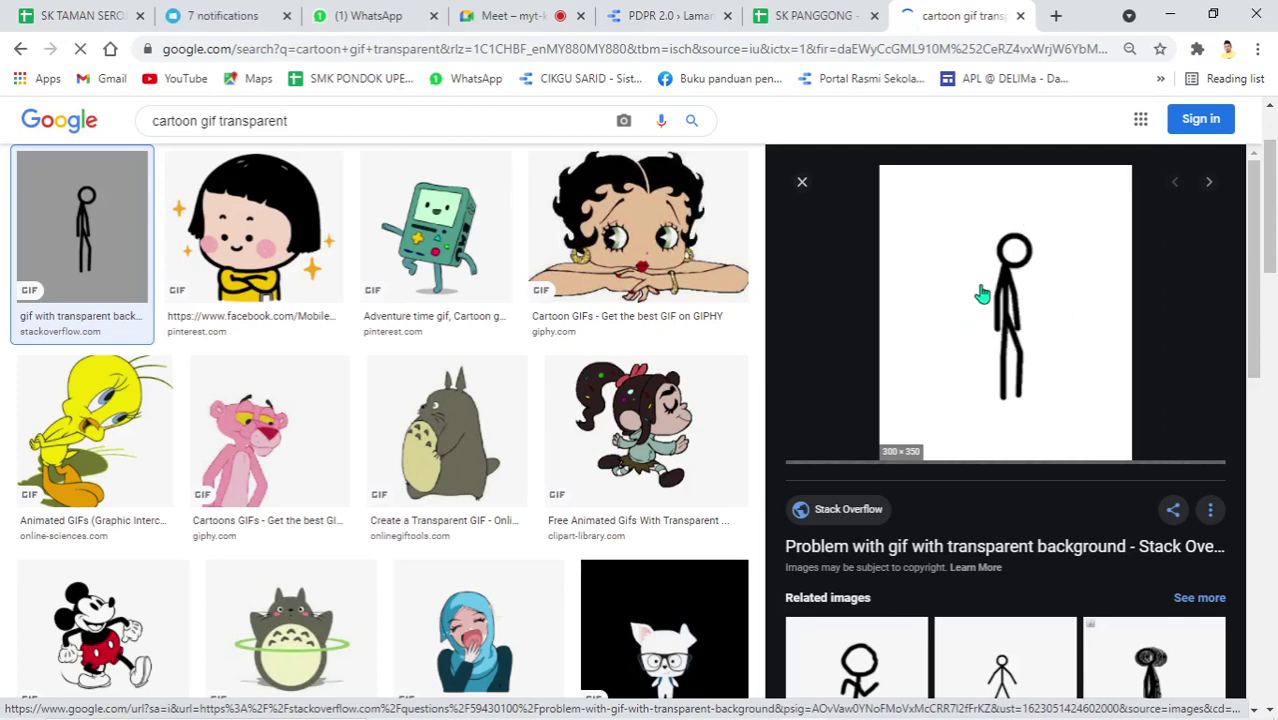
right_click(982, 293)
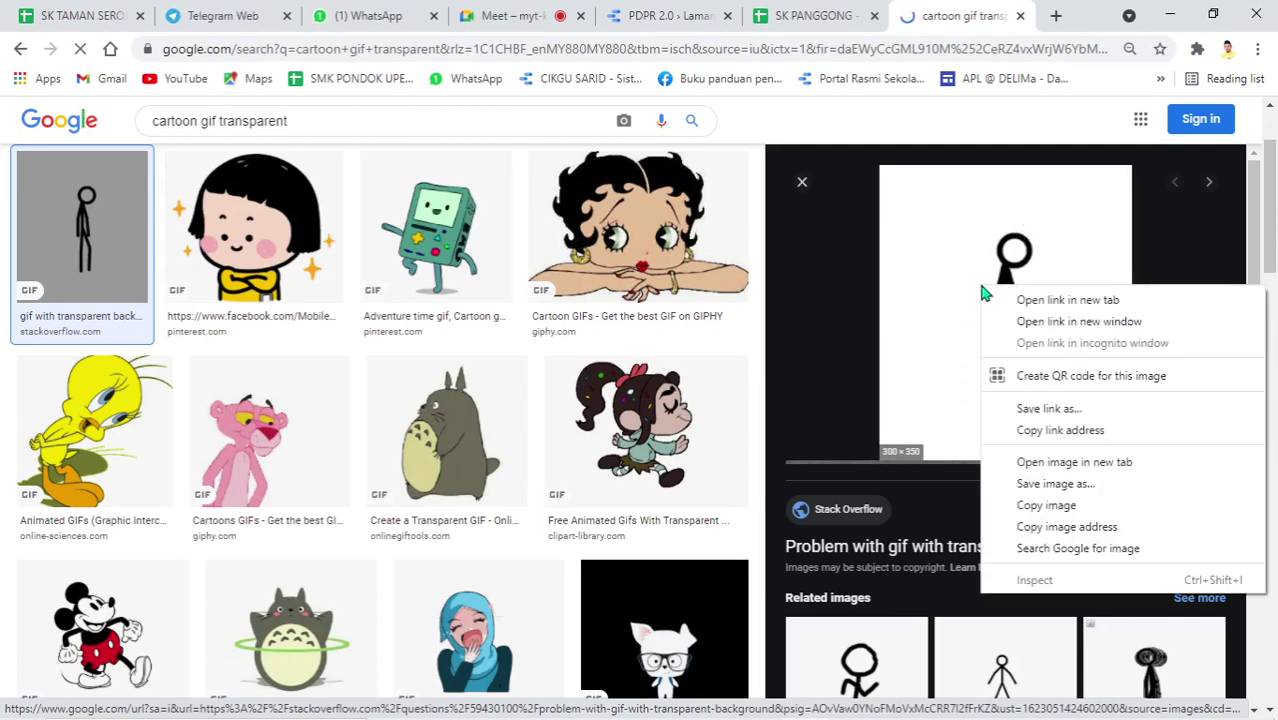
left_click(1068, 527)
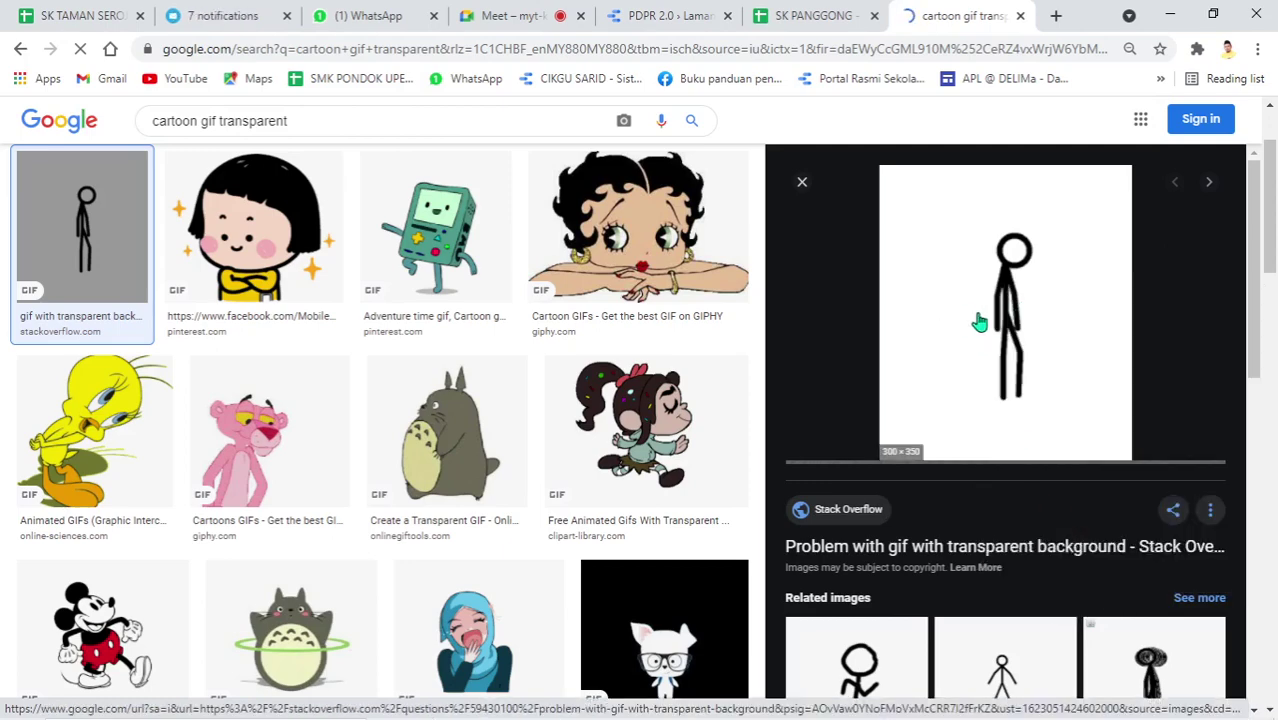
Try to insert the stick figure GIF into the PDPR 2.0 report using its copied URL
left_click(662, 28)
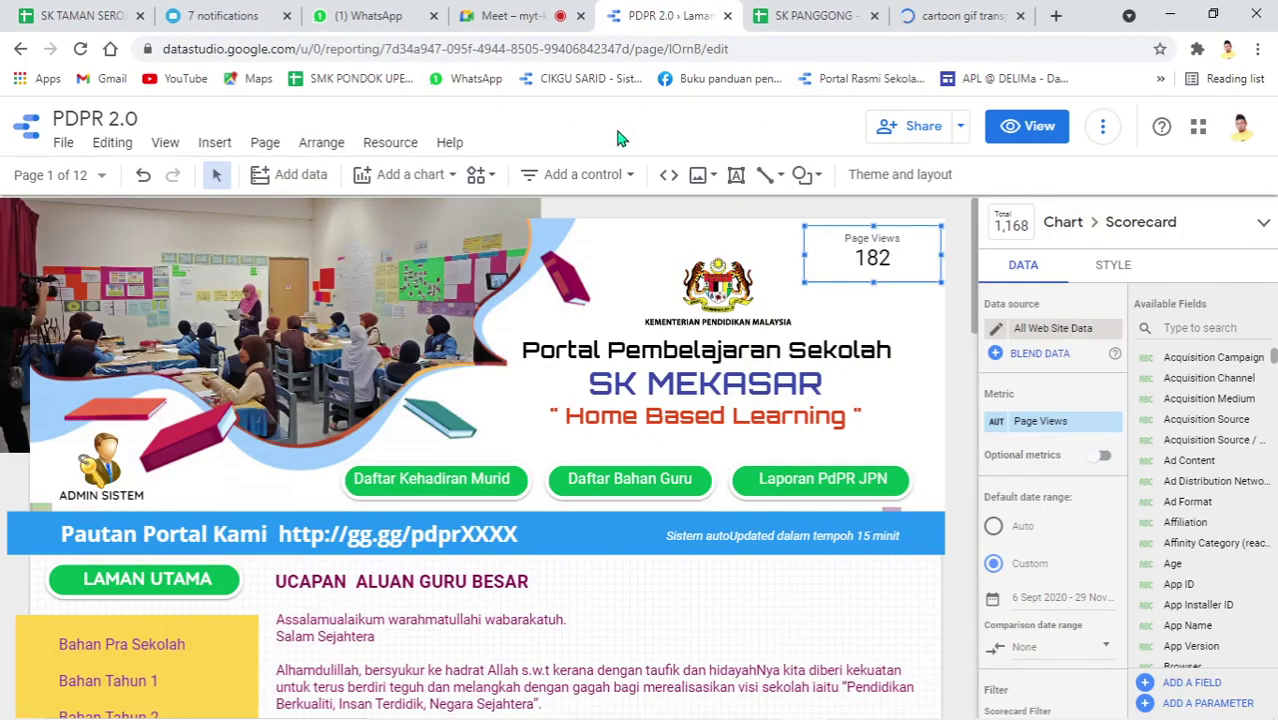
left_click(710, 177)
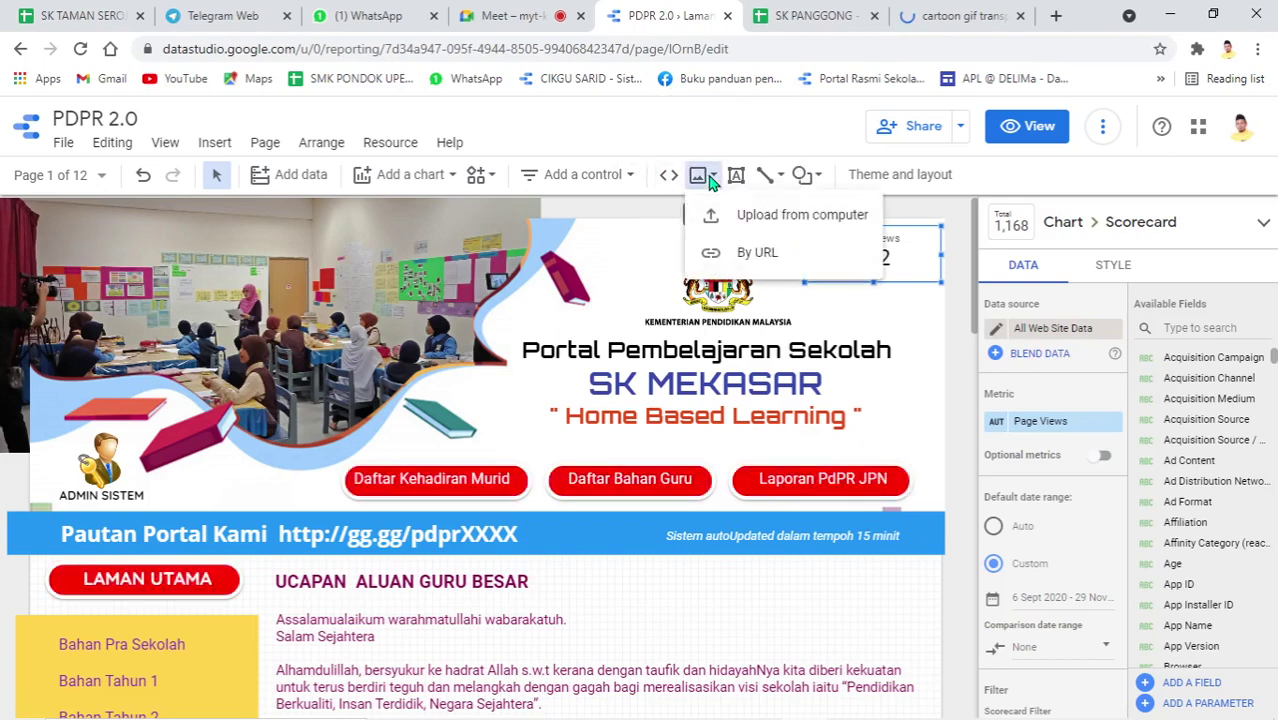
left_click(745, 254)
right_click(505, 412)
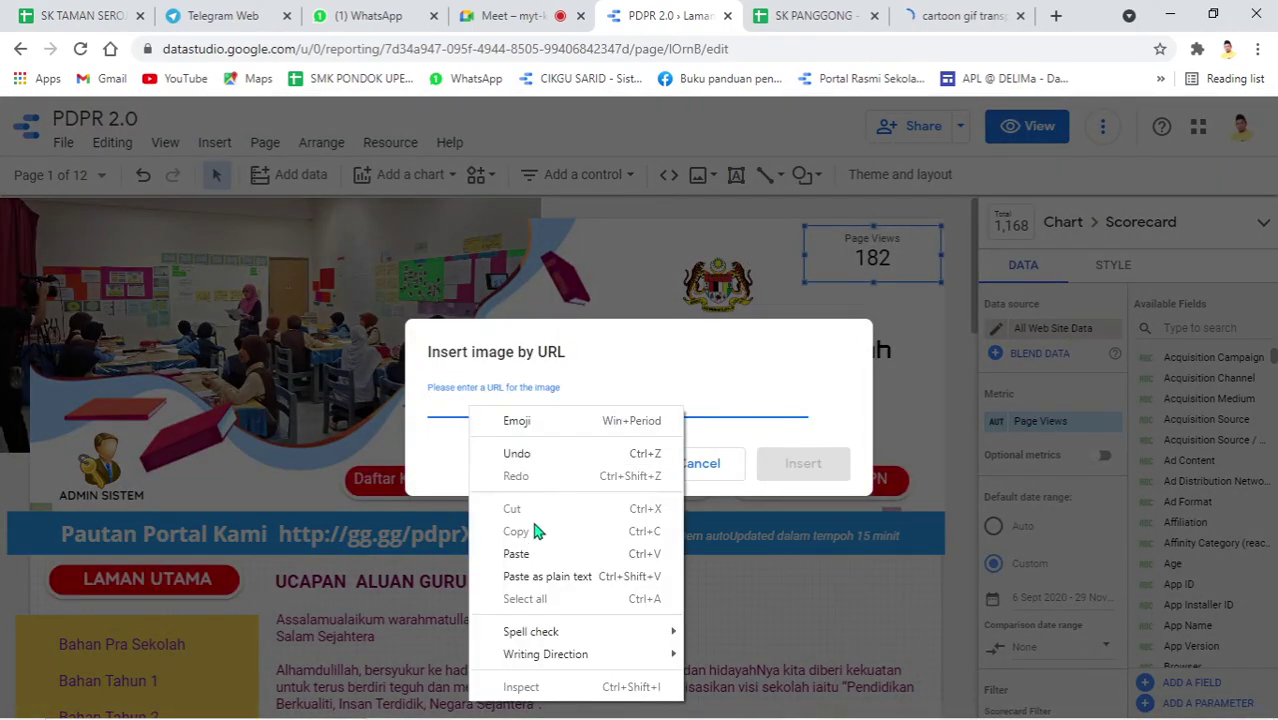
left_click(533, 552)
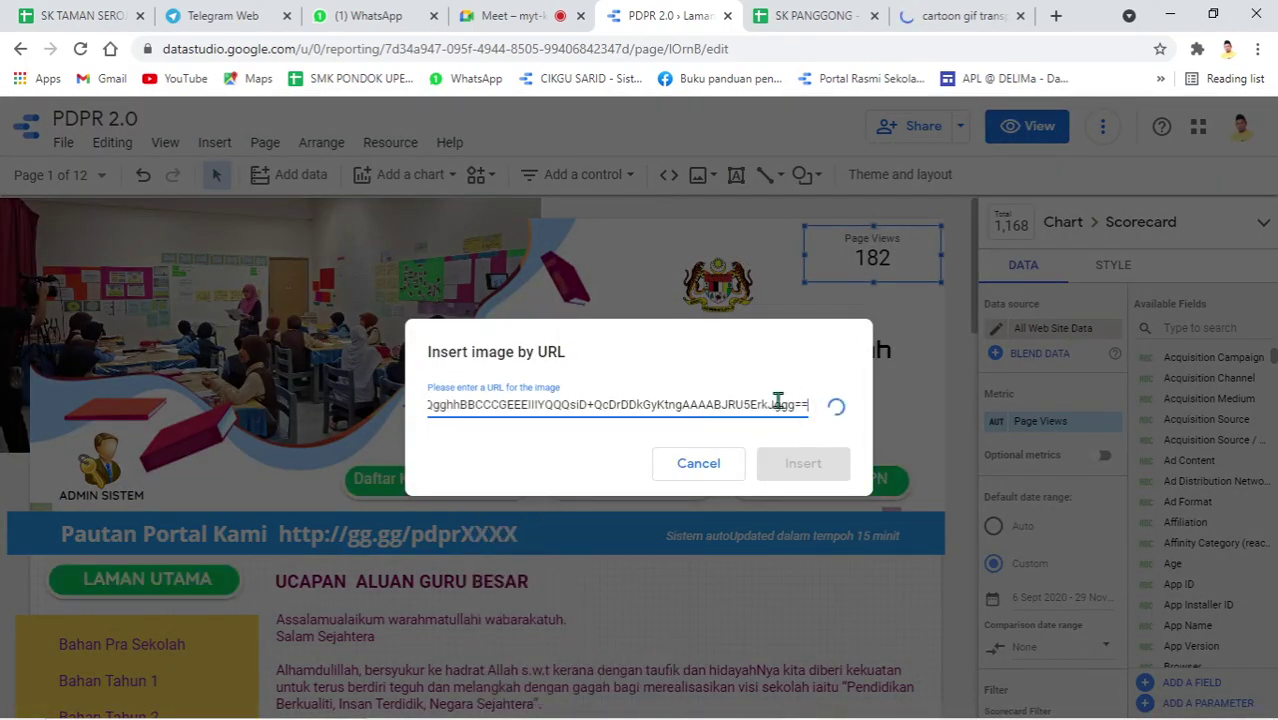
left_click_drag(796, 392, 842, 394)
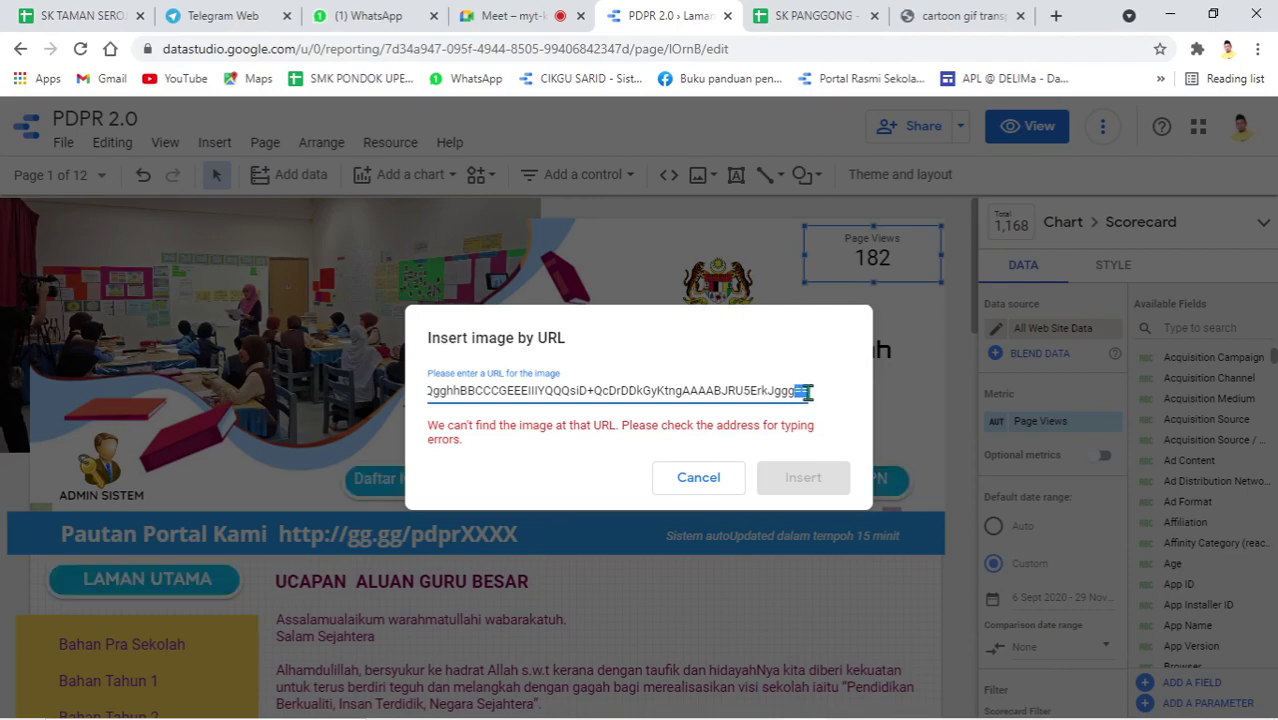
left_click(716, 467)
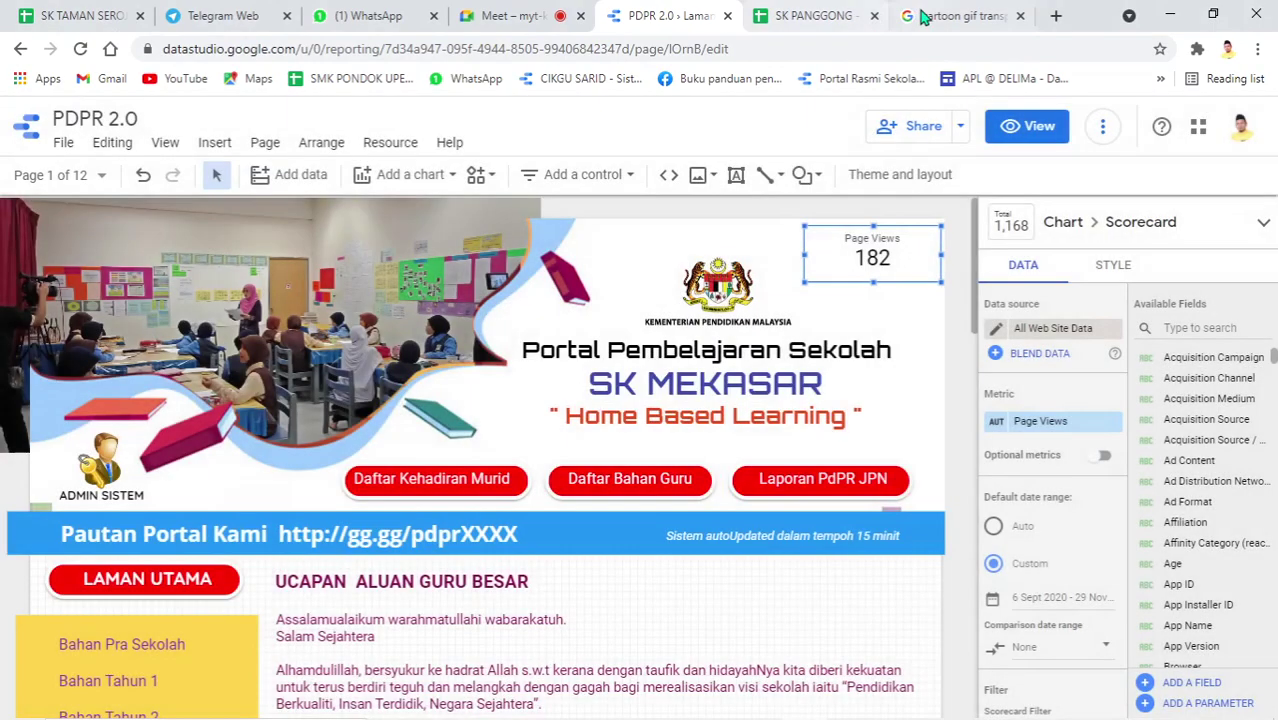
Open the black-haired cartoon girl GIF from the search results in its own tab and copy its web address
left_click(955, 15)
left_click(336, 250)
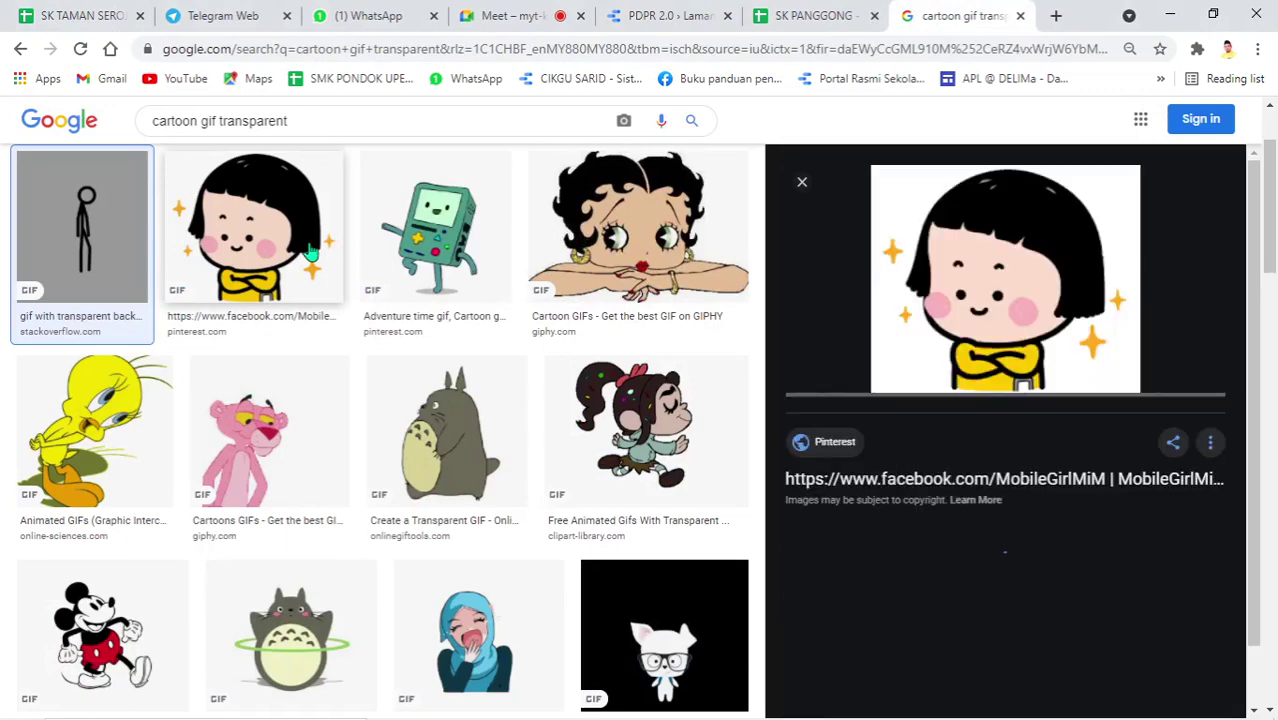
right_click(973, 297)
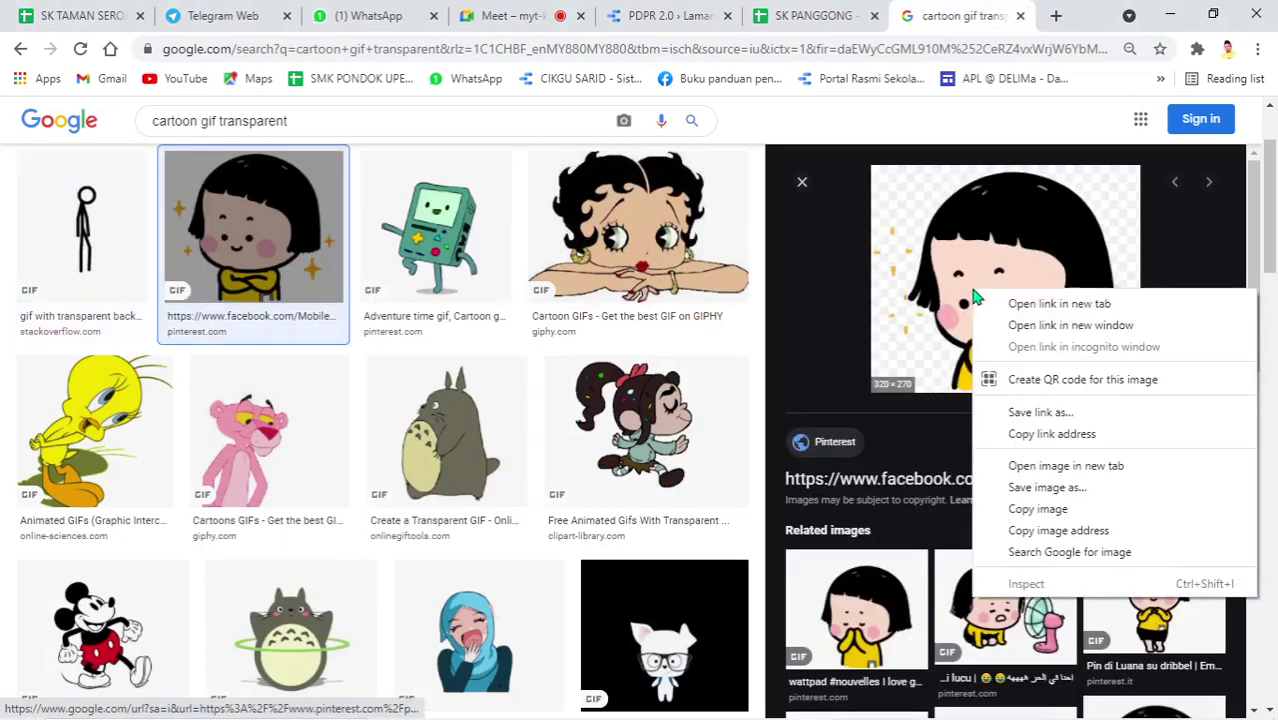
left_click(1065, 474)
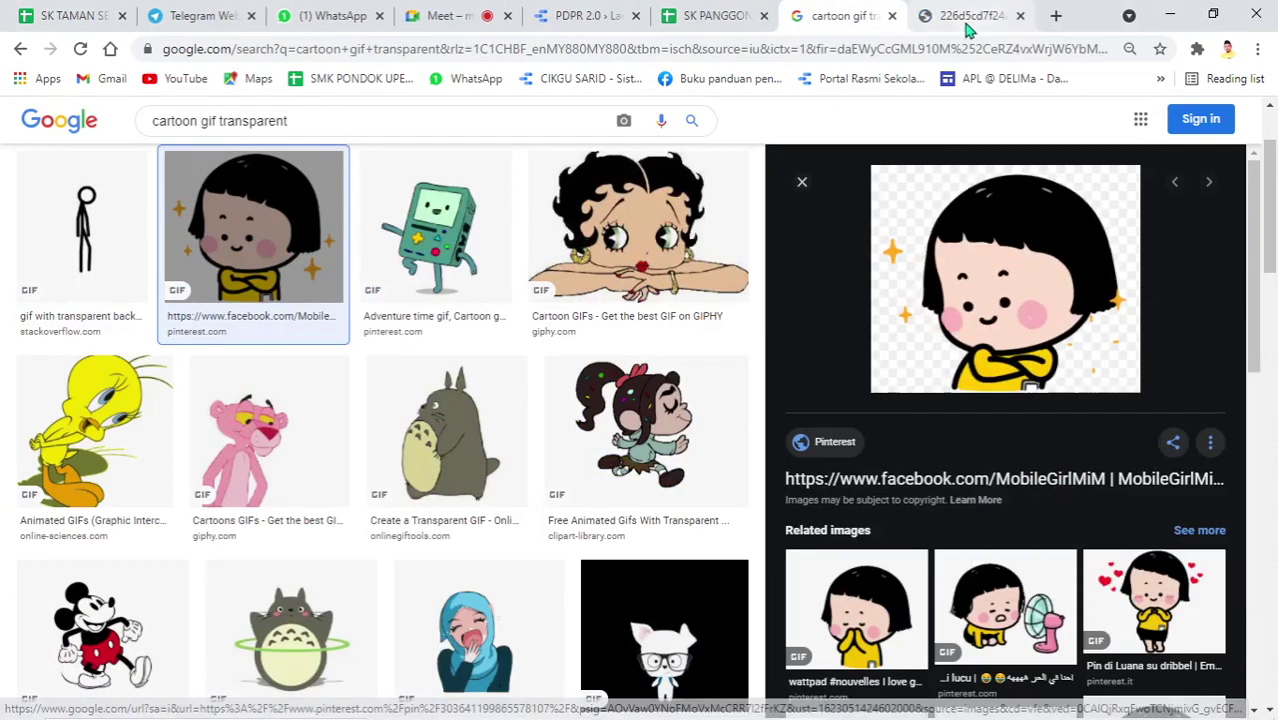
left_click(965, 16)
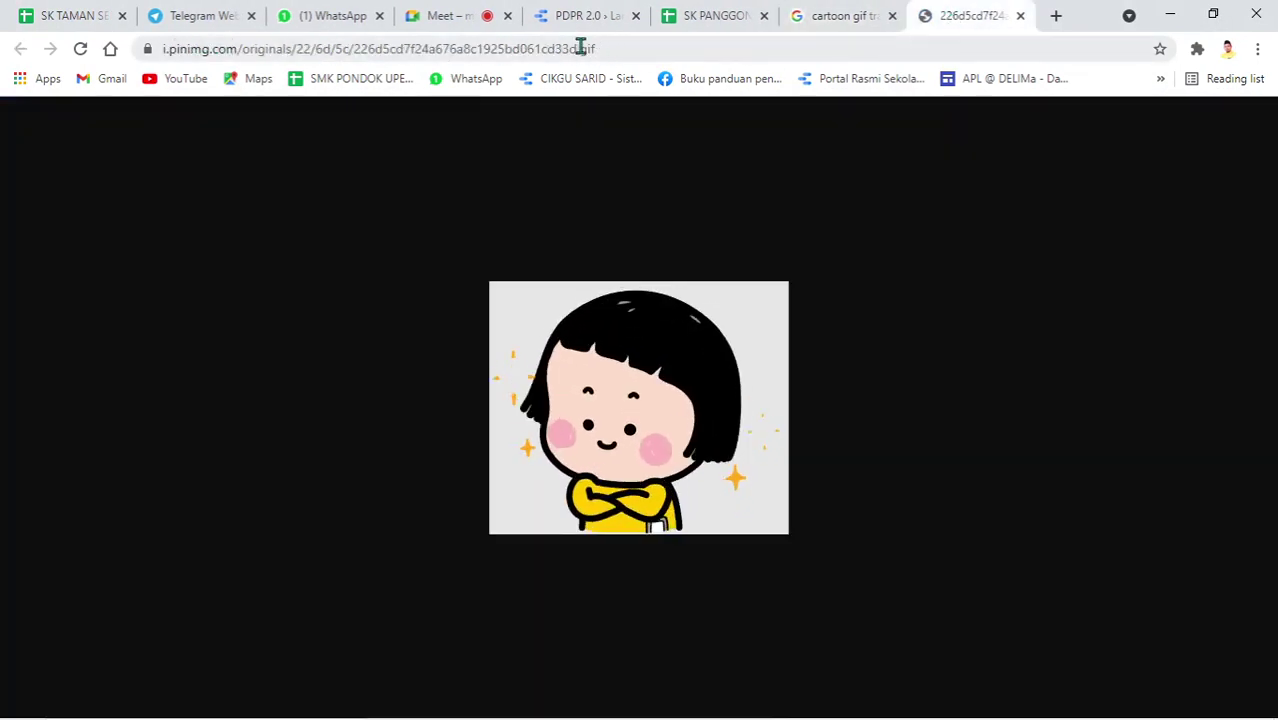
left_click(612, 48)
right_click(612, 48)
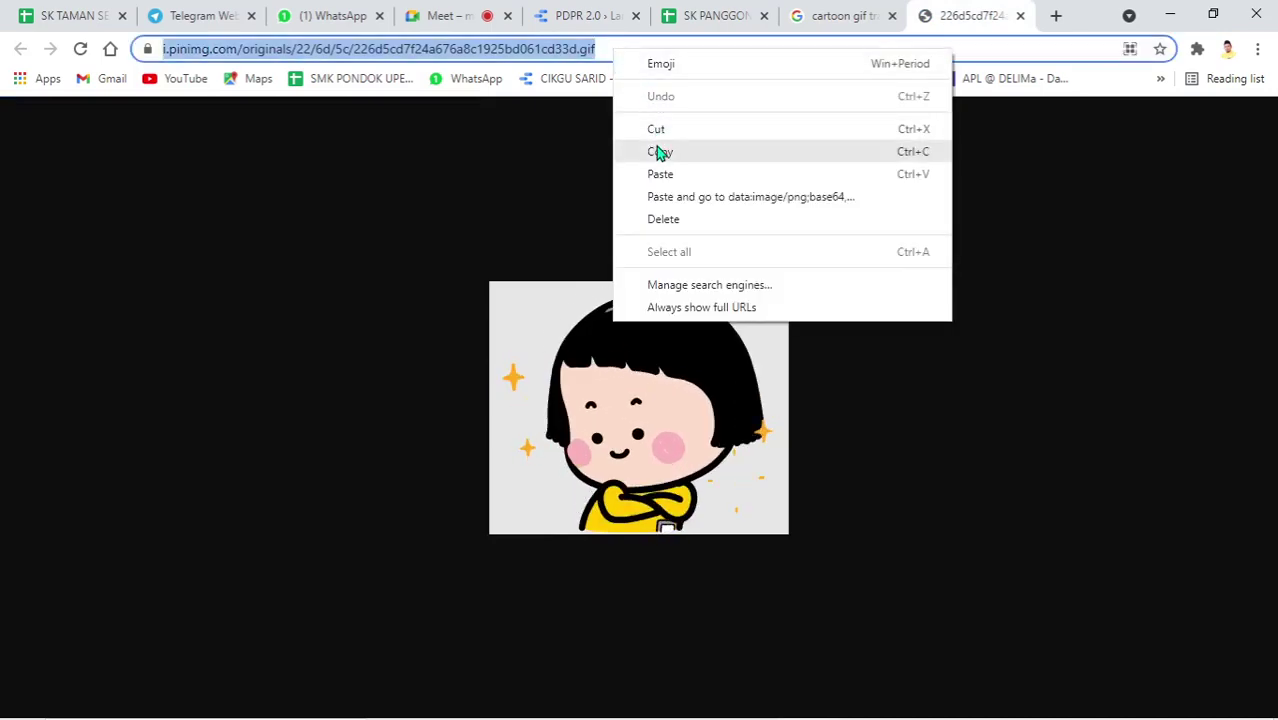
left_click(659, 148)
Insert the cartoon girl GIF into the PDPR 2.0 report by its copied URL
left_click(610, 16)
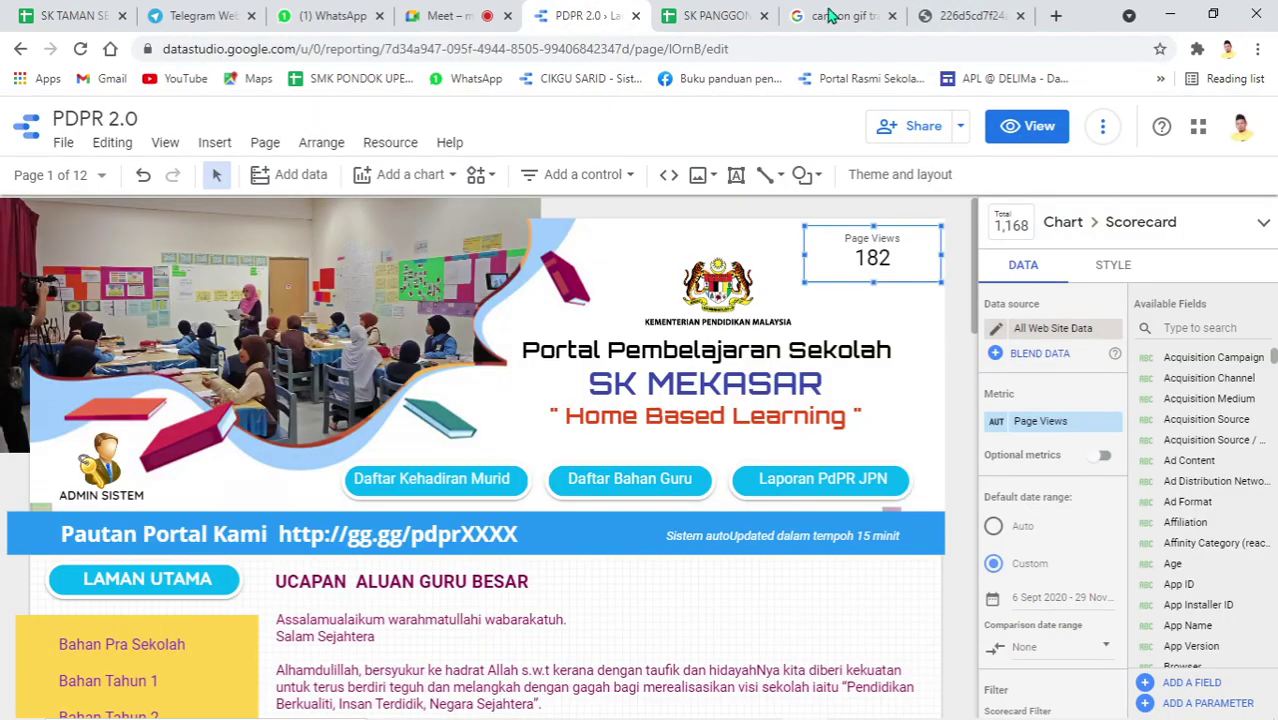
left_click(698, 176)
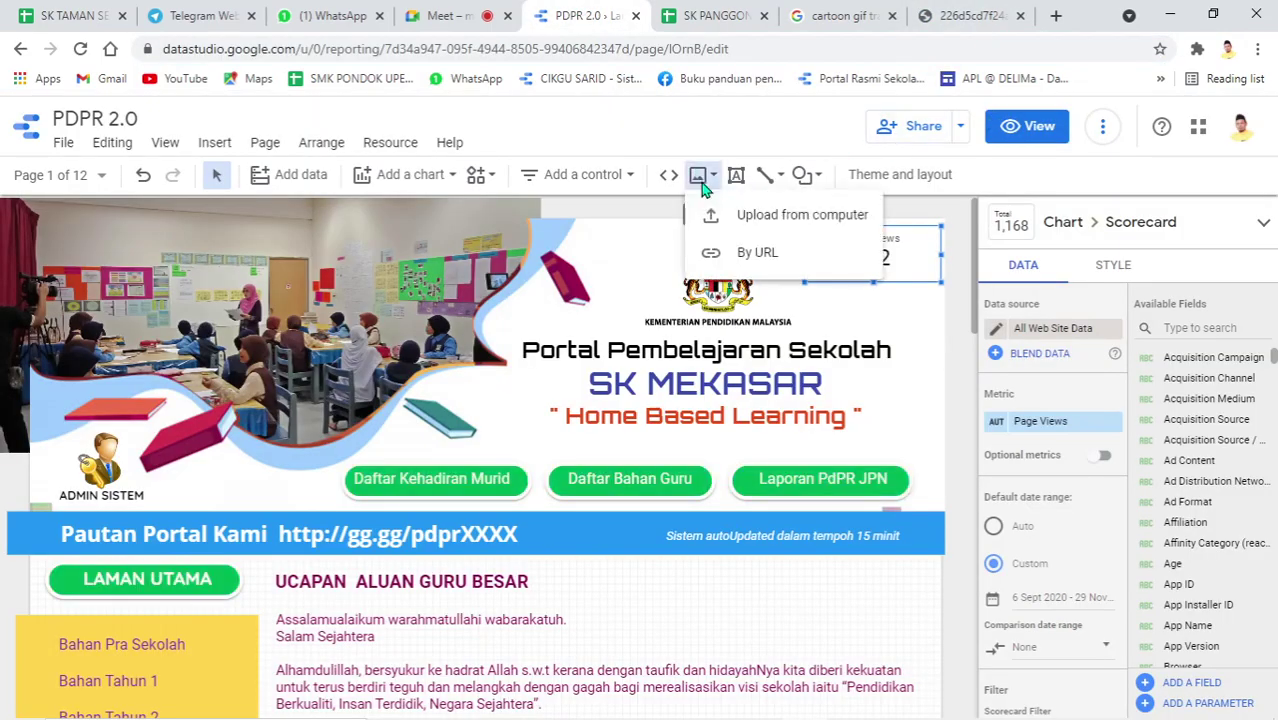
left_click(720, 250)
left_click(443, 402)
right_click(457, 412)
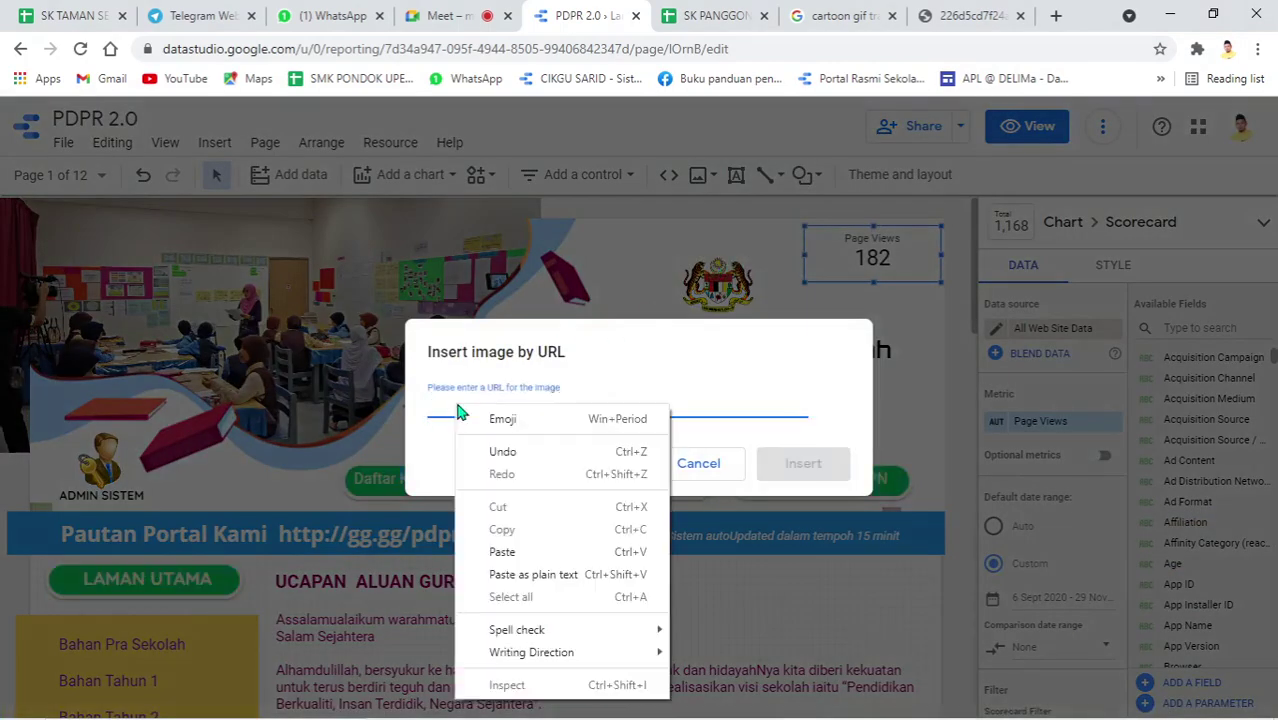
left_click(505, 551)
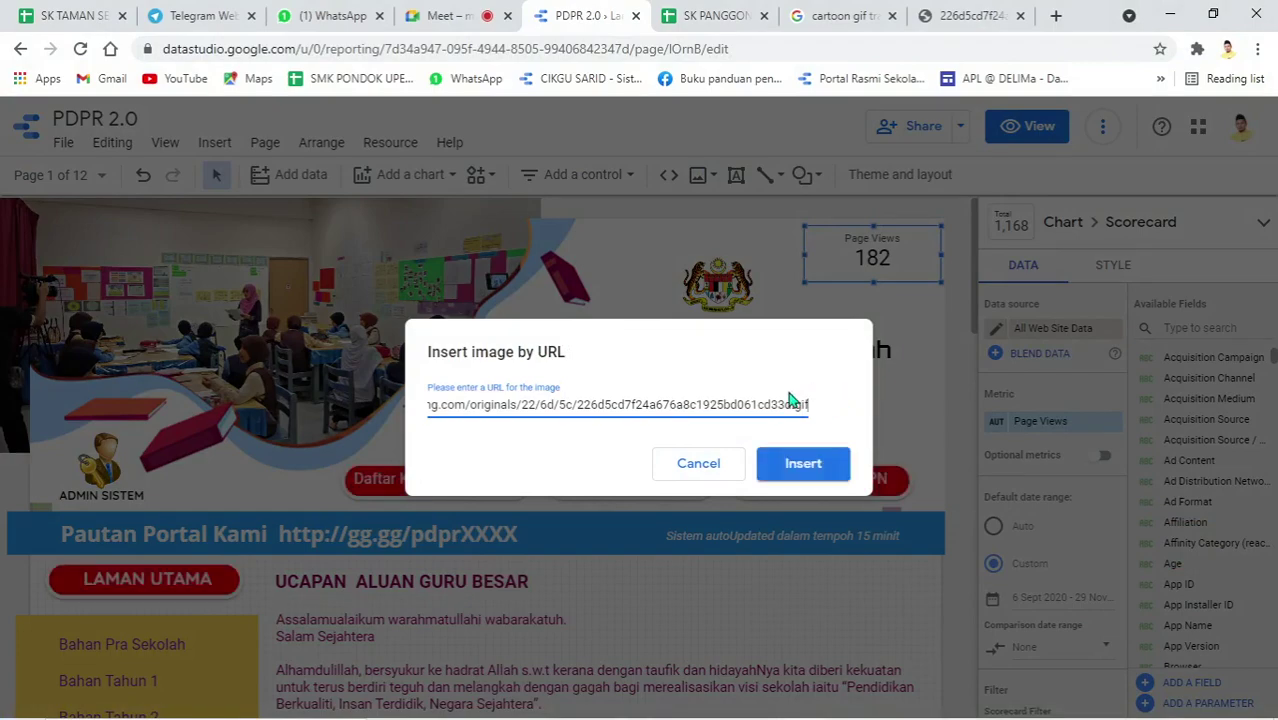
left_click(803, 470)
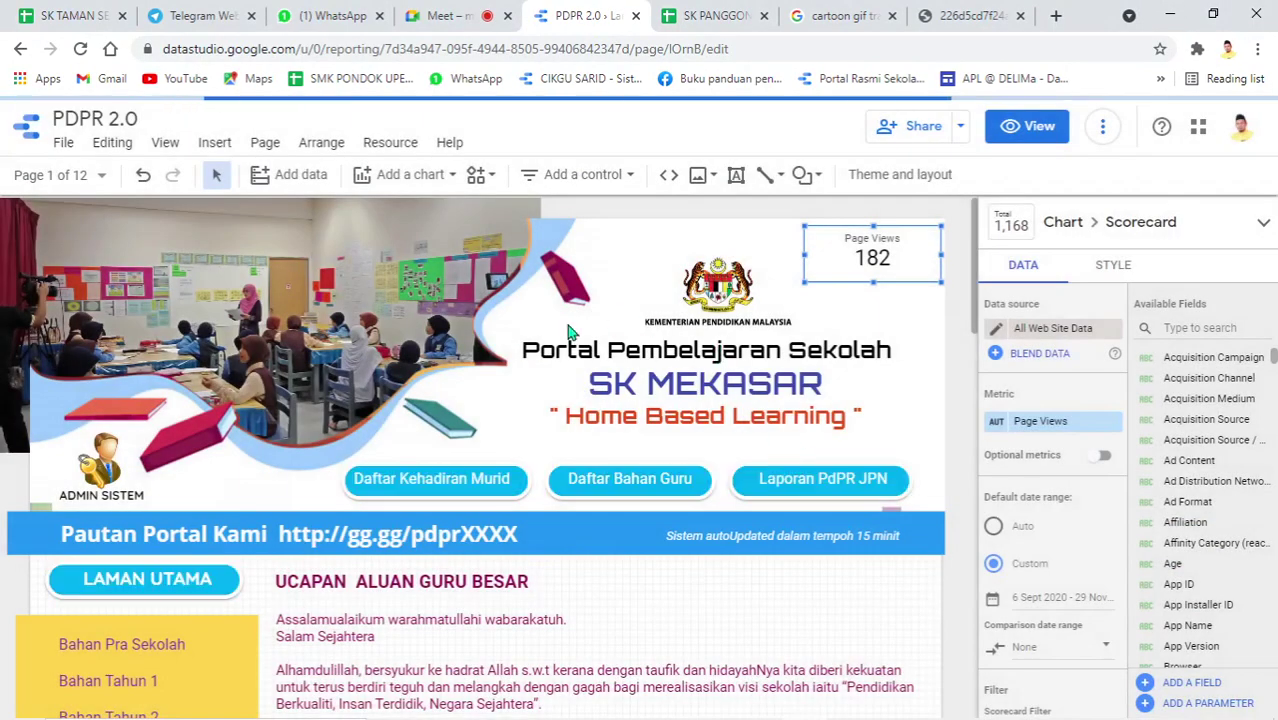
Shrink the cartoon girl GIF, place it beside the ADMIN SISTEM icon and switch the report to view mode
left_click_drag(520, 455, 531, 466)
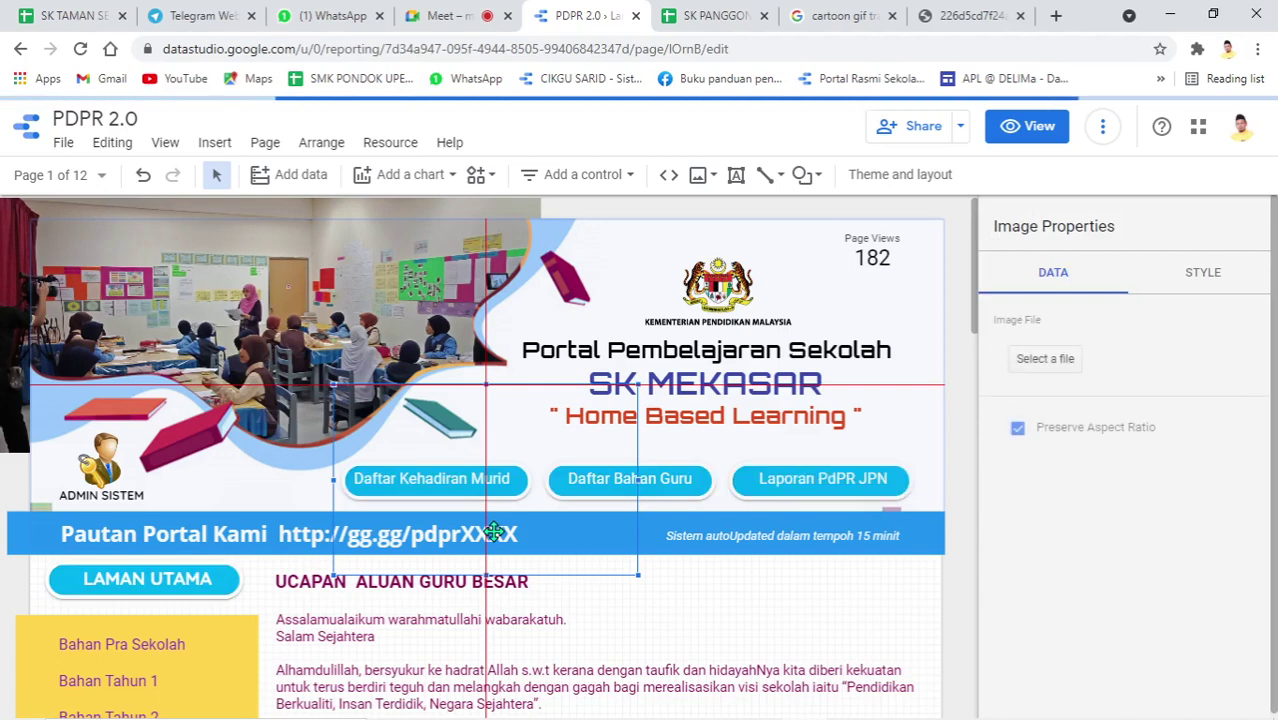
left_click_drag(485, 577, 194, 467)
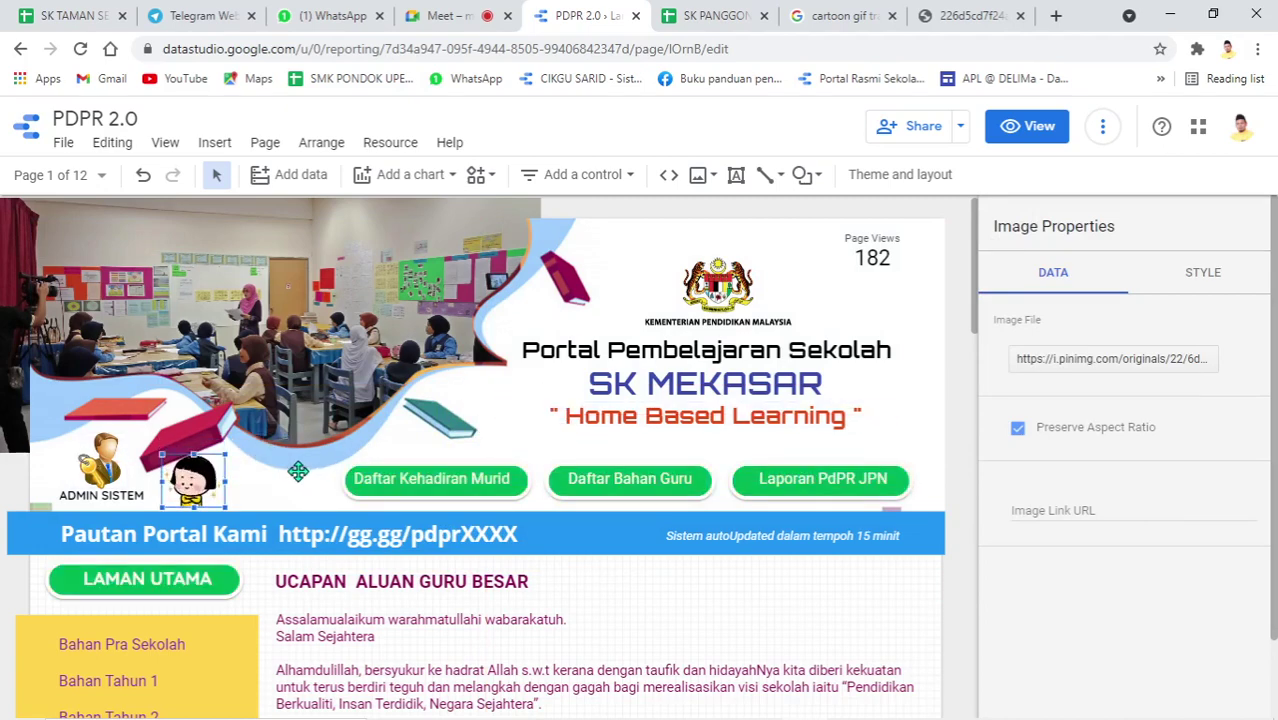
left_click(1035, 128)
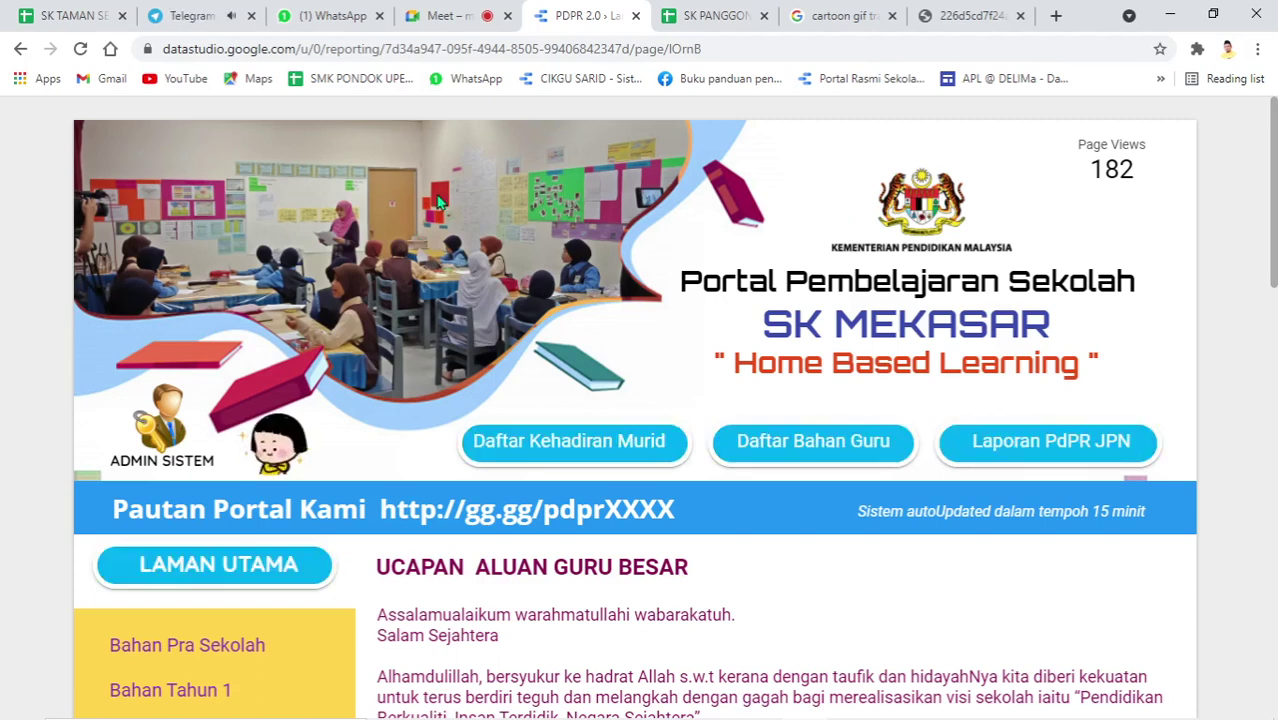
left_click(447, 17)
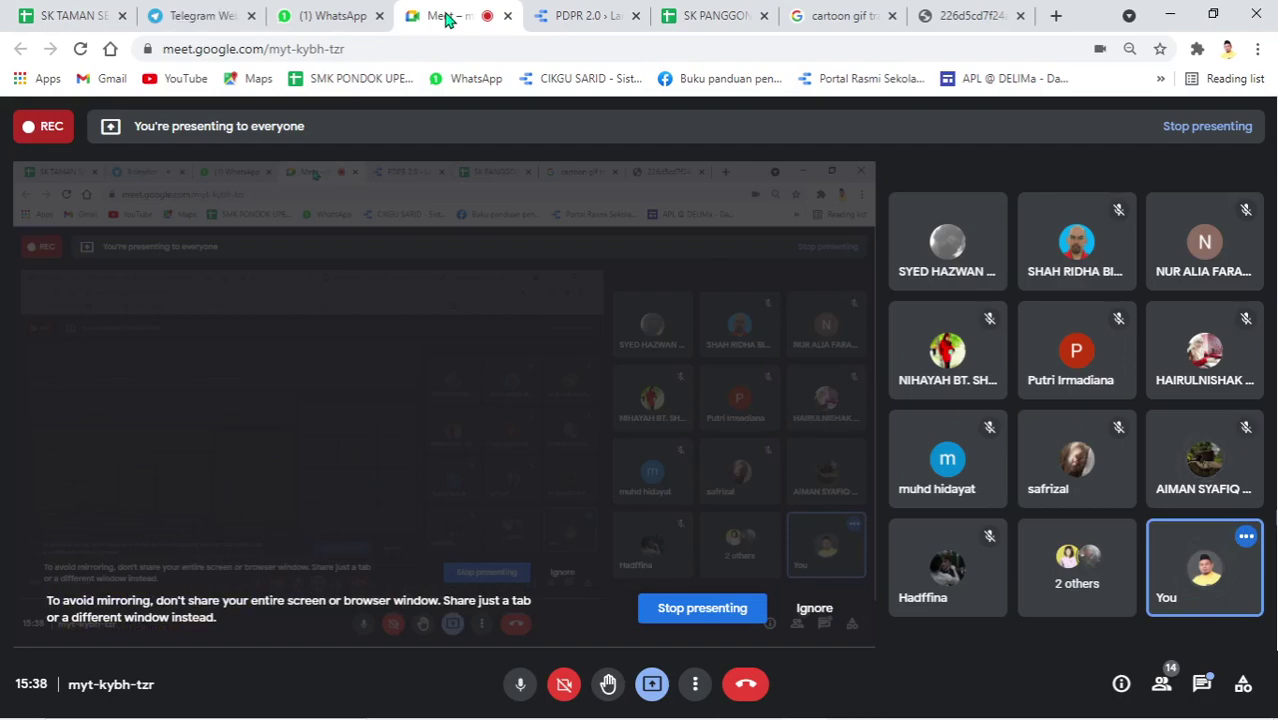
left_click(858, 14)
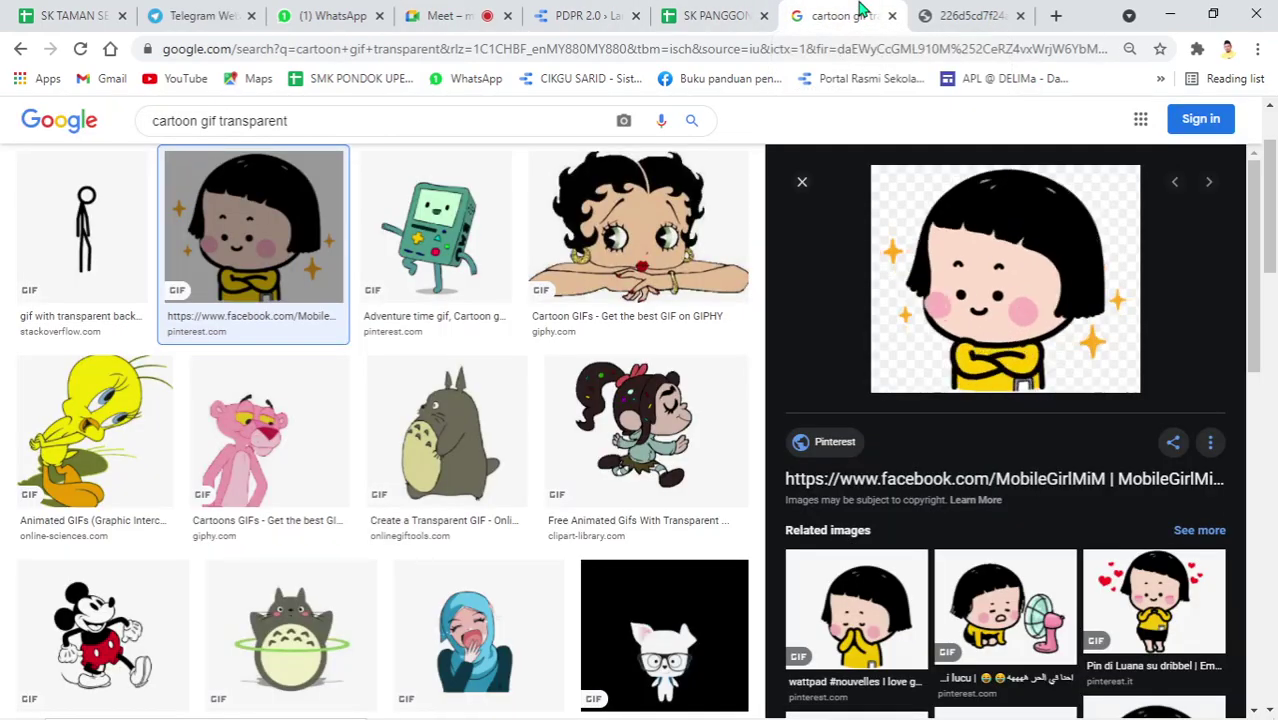
scroll(424, 347, "down", 5)
scroll(424, 347, "up", 3)
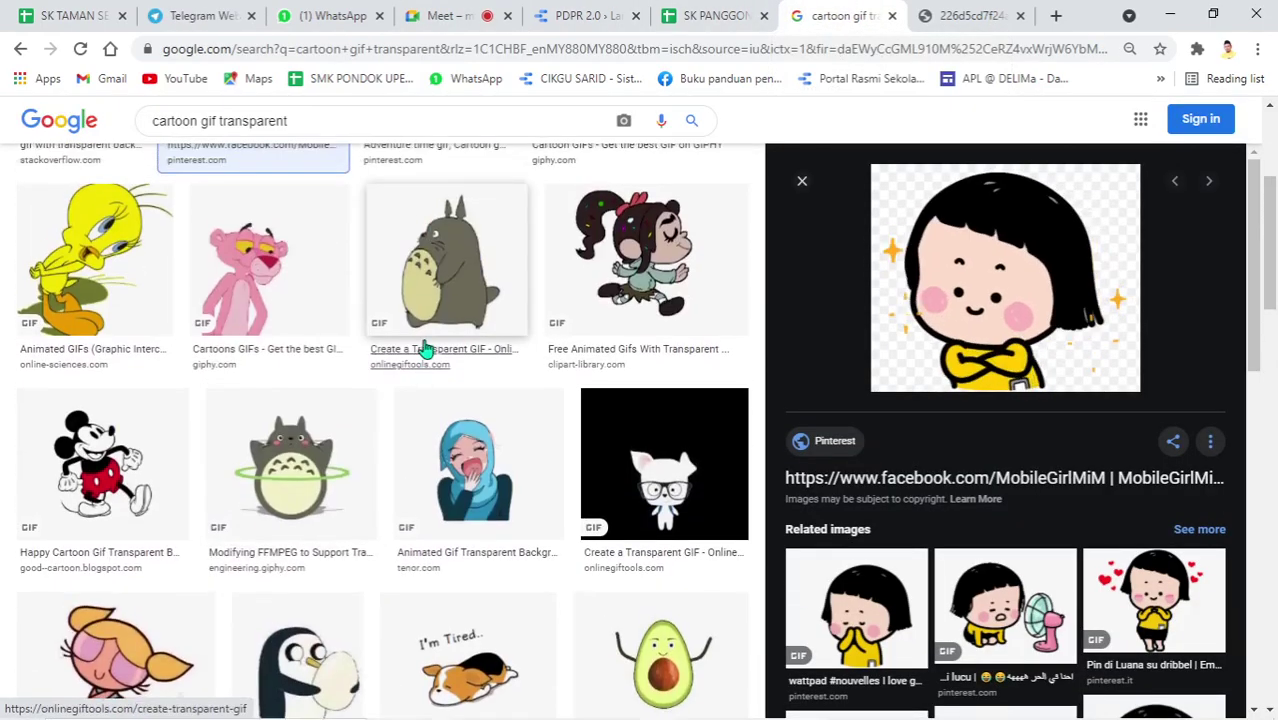
scroll(424, 347, "up", 3)
left_click(590, 15)
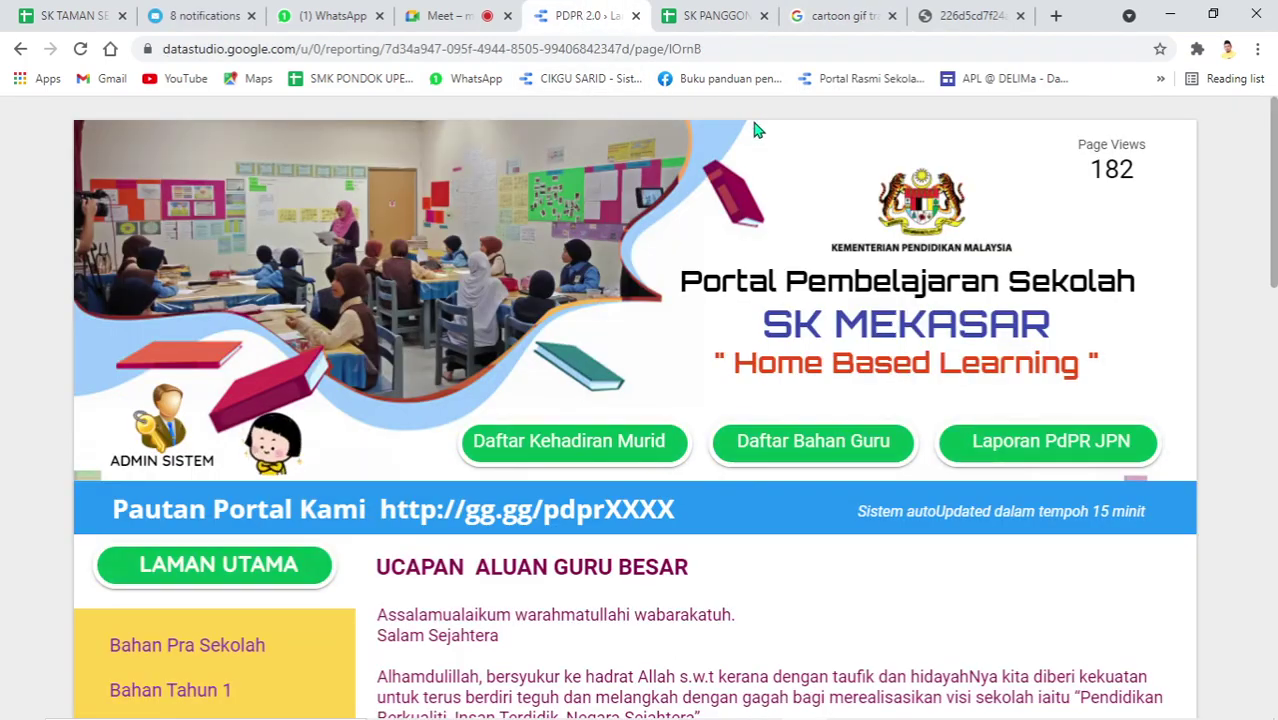
Close the cartoon girl GIF tab and the image search tab, and return to the PDPR 2.0 report
left_click(979, 17)
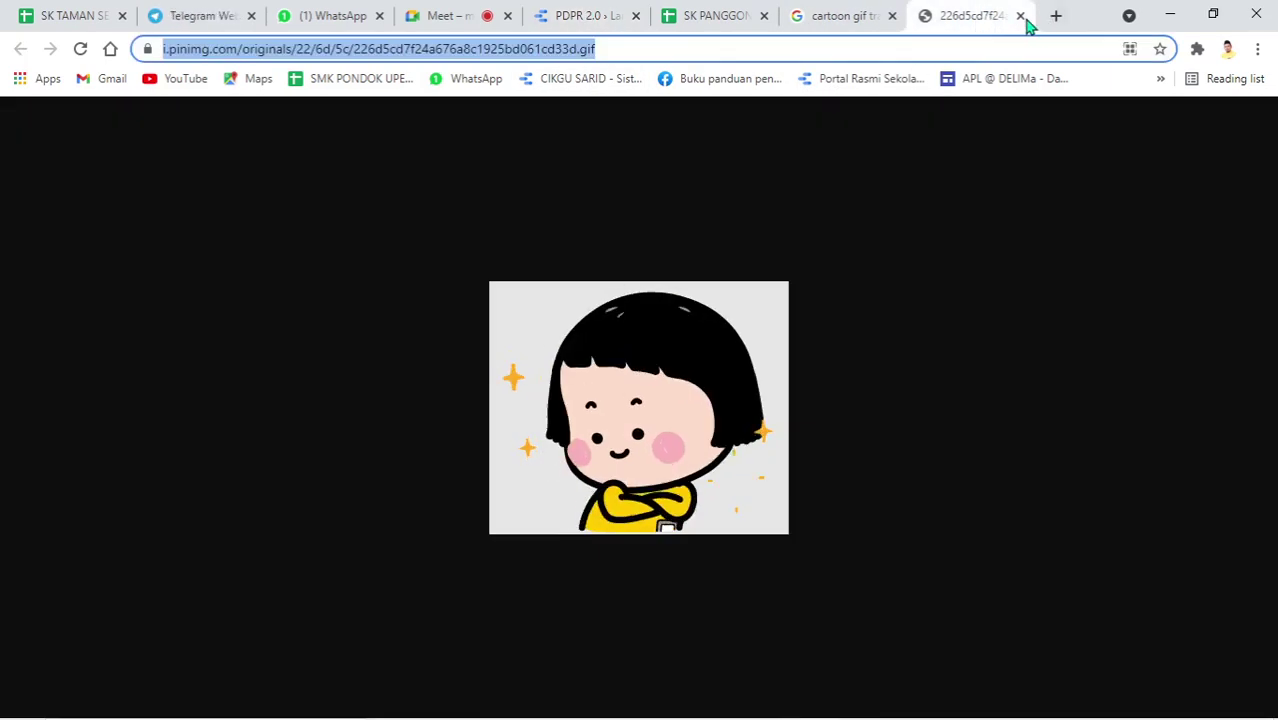
left_click(1021, 16)
left_click(1021, 16)
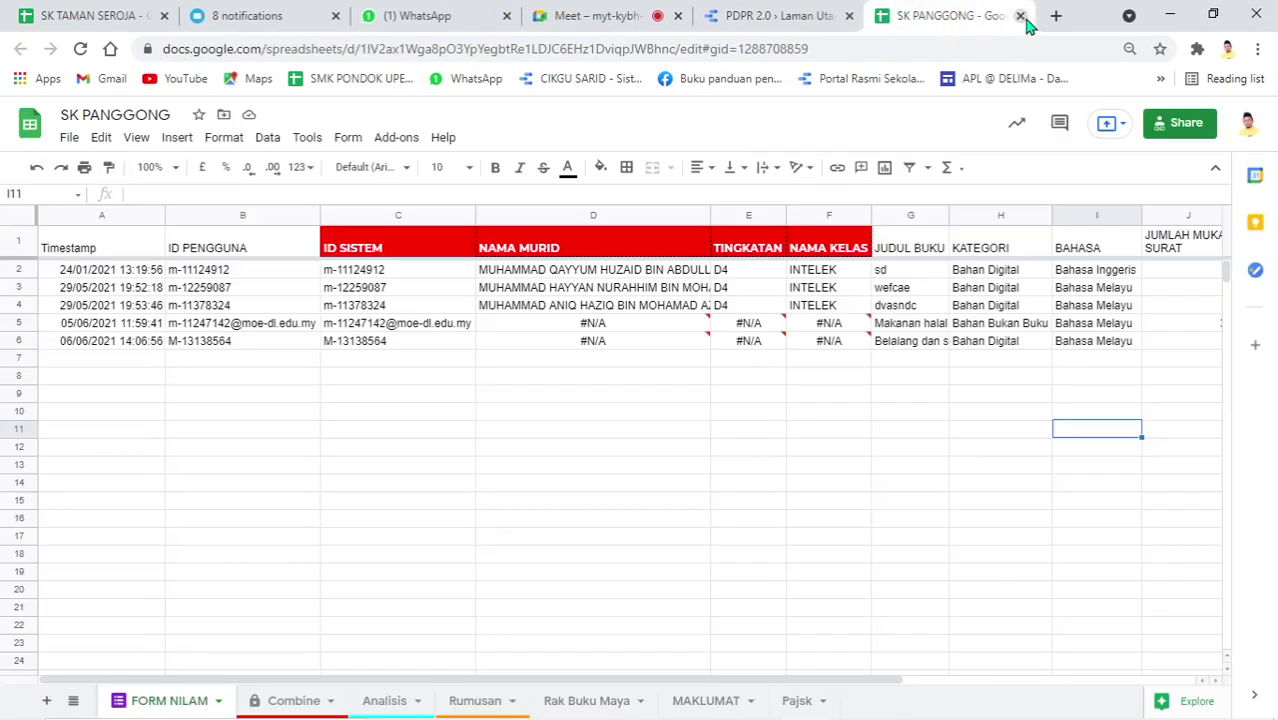
left_click(775, 16)
left_click(585, 18)
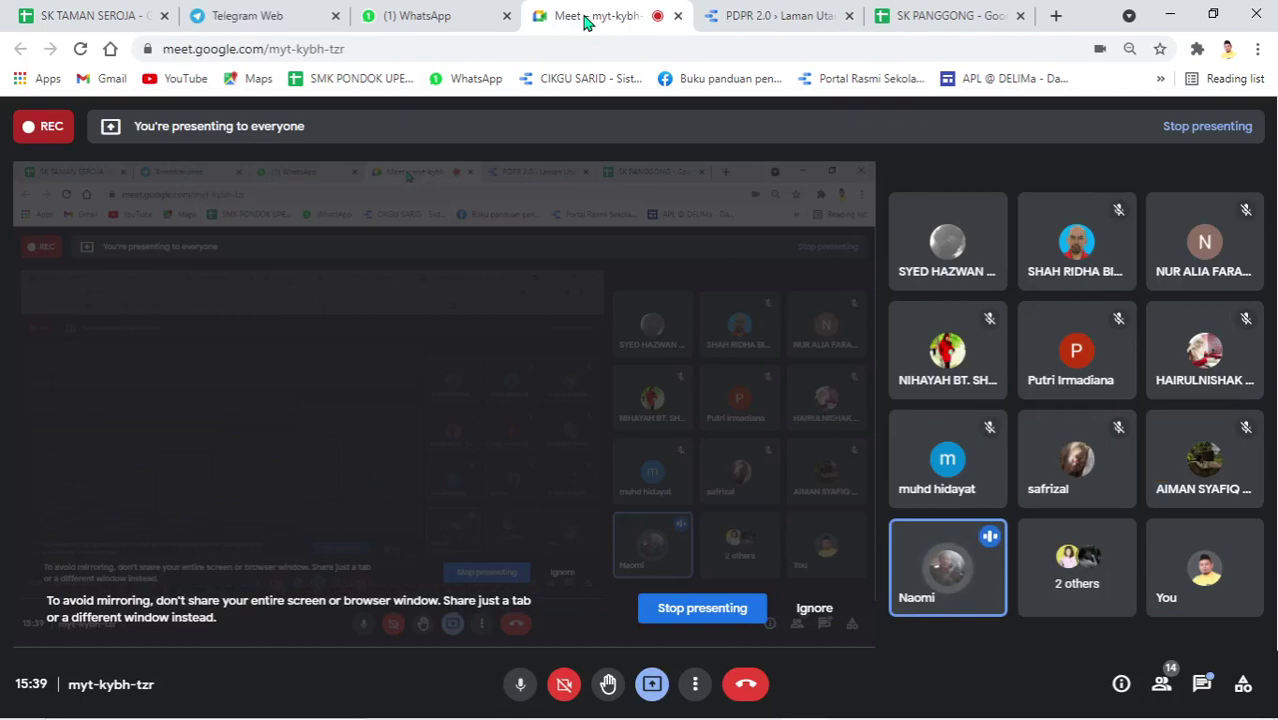
left_click(760, 12)
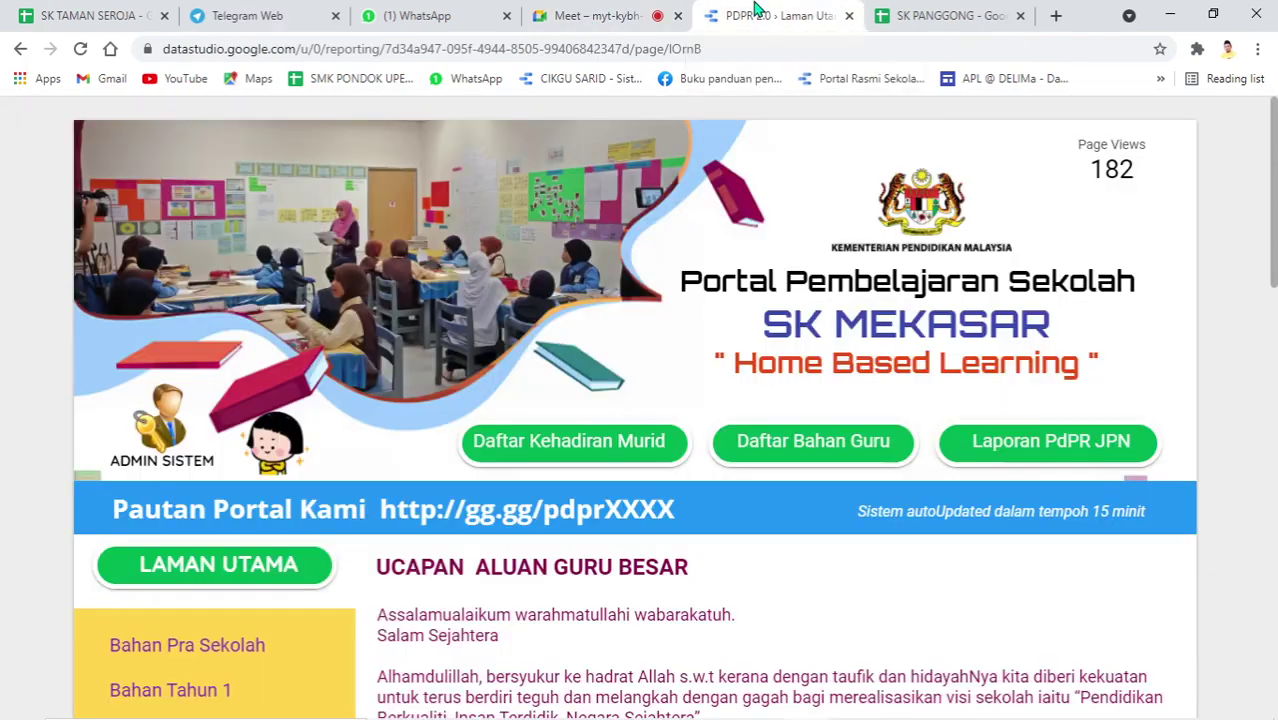
Open the Portal PSS 2 in 1 report through its short link gg.gg/pssskxxxx
left_click(785, 50)
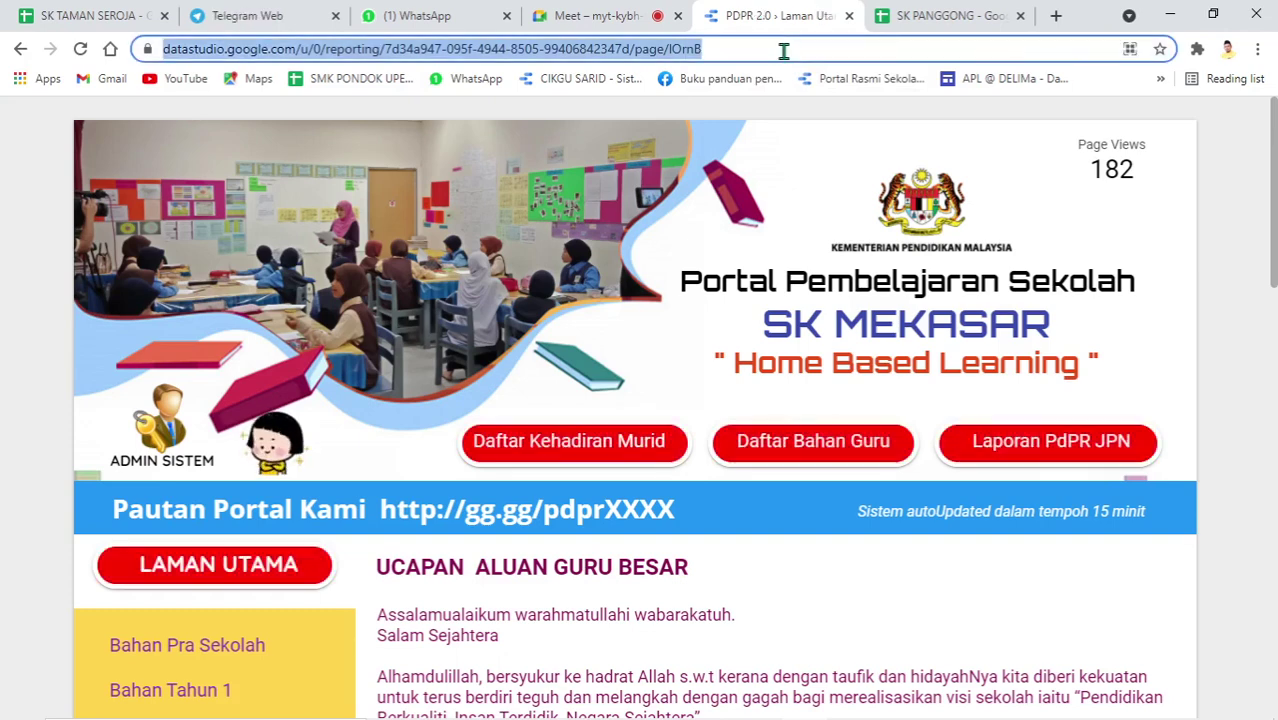
type("gg")
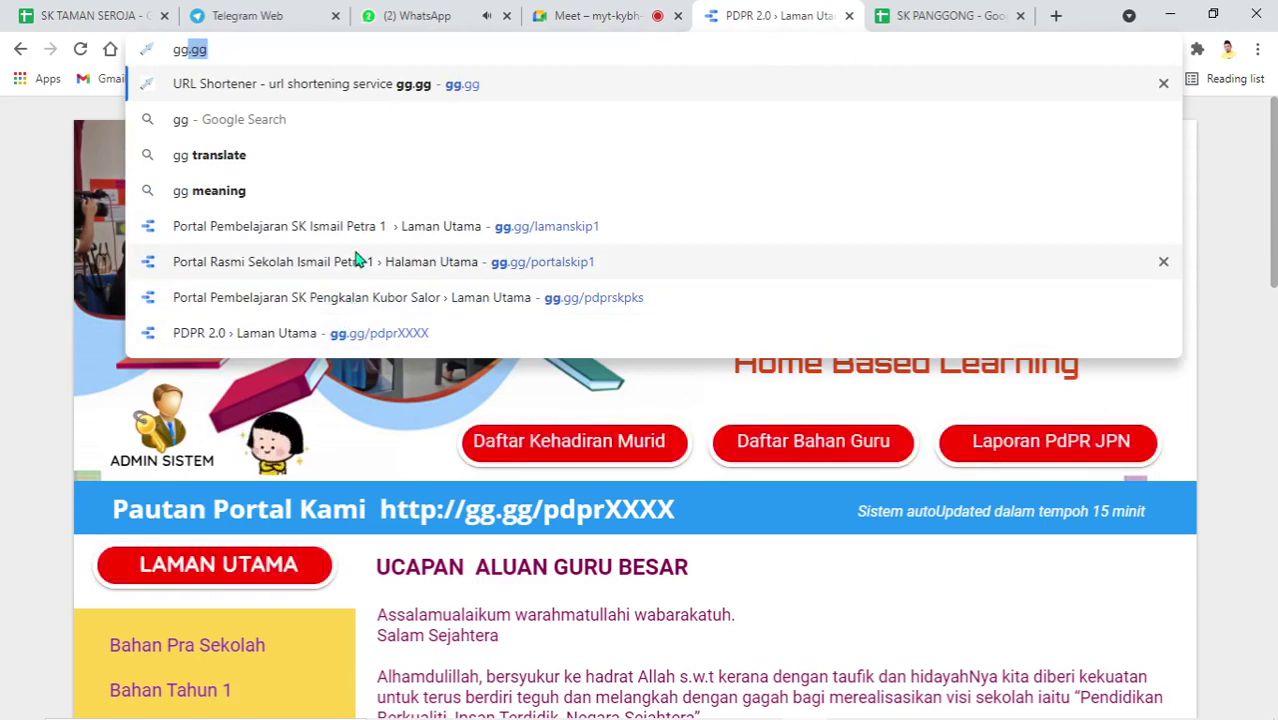
type("g")
key("BackSpace")
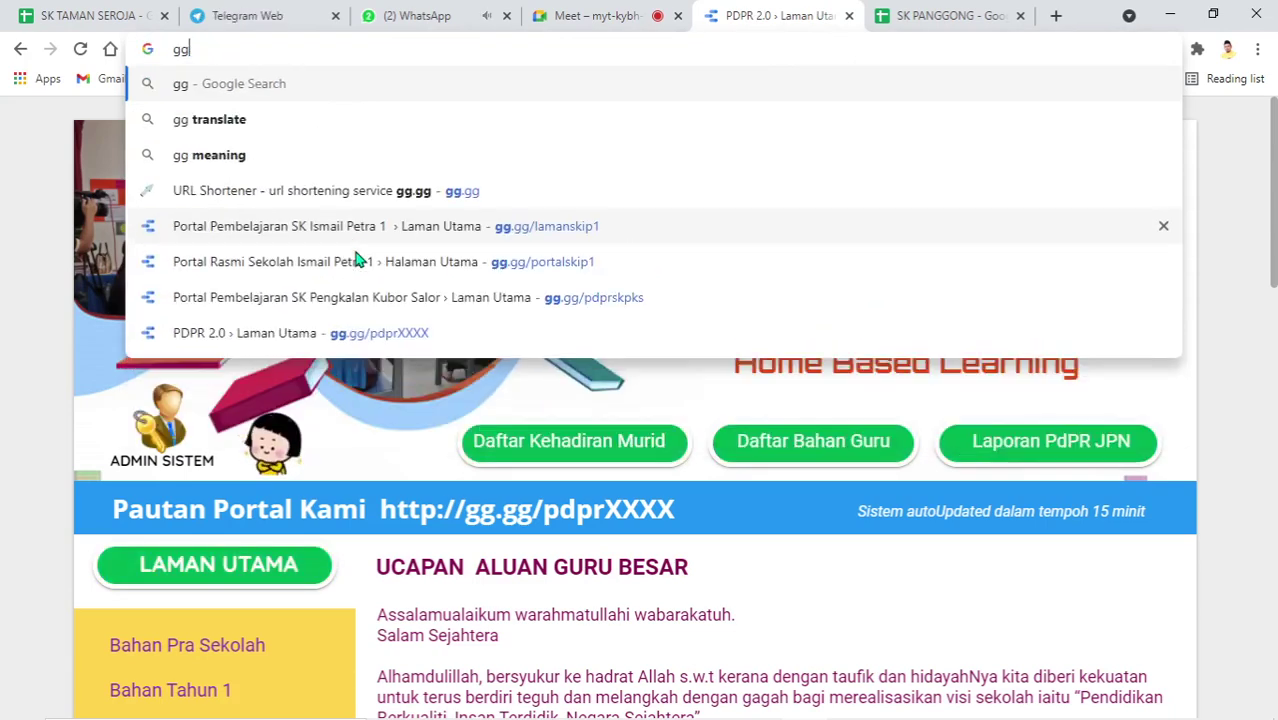
type(".gg/pss")
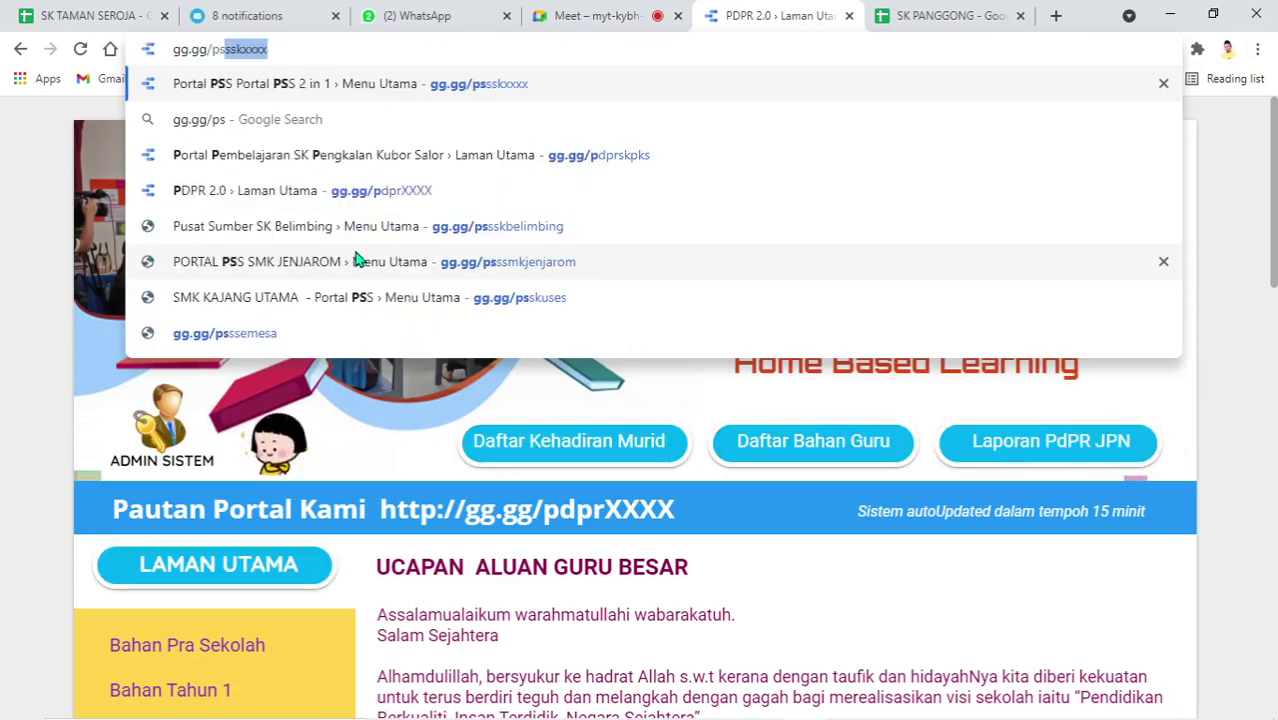
key("Return")
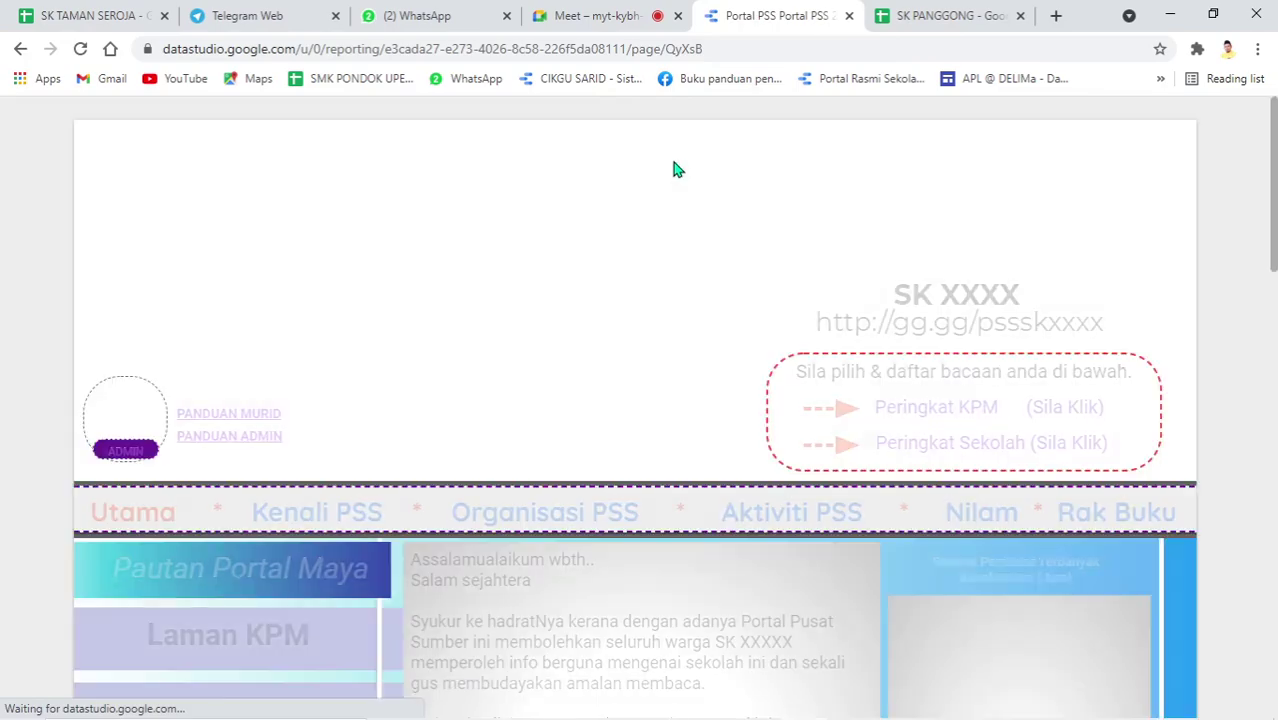
View the portal's Rak Buku page and go back to the Utama page
scroll(1189, 443, "down", 3)
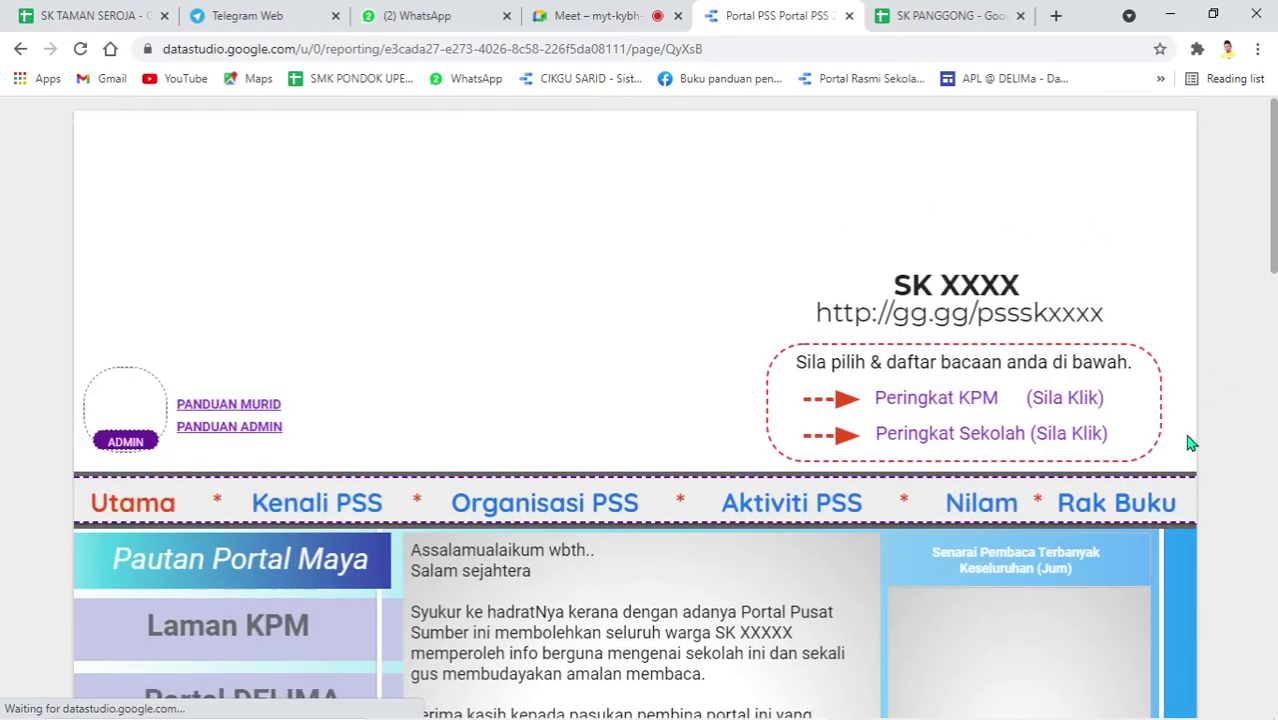
left_click(1115, 338)
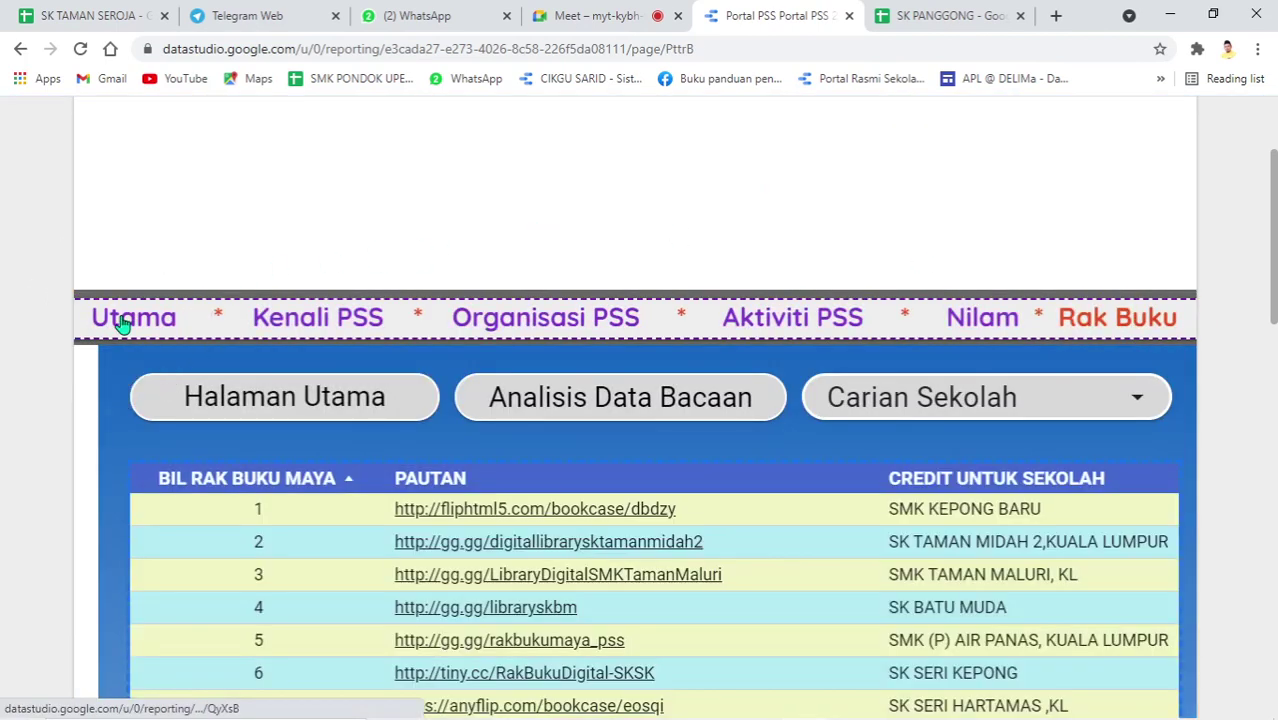
left_click(122, 320)
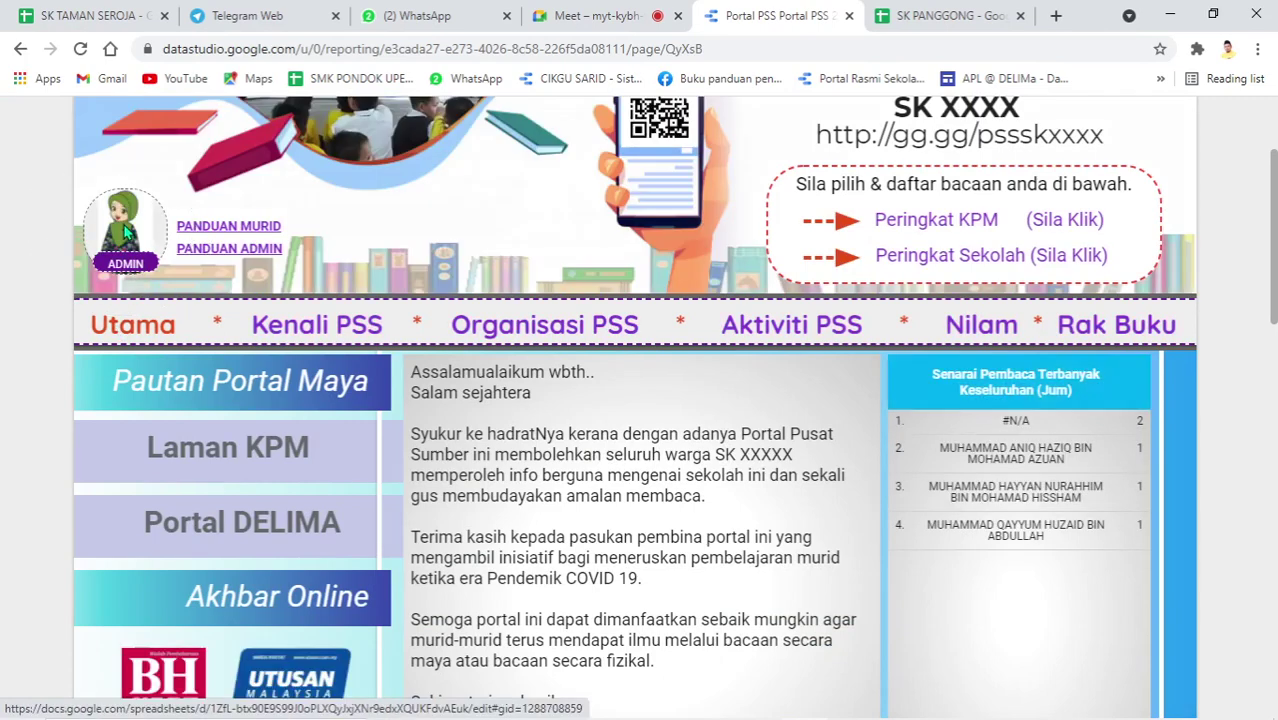
Open the portal's ADMIN spreadsheet at the Rak Buku Maya sheet and select its empty row 2
left_click(123, 230)
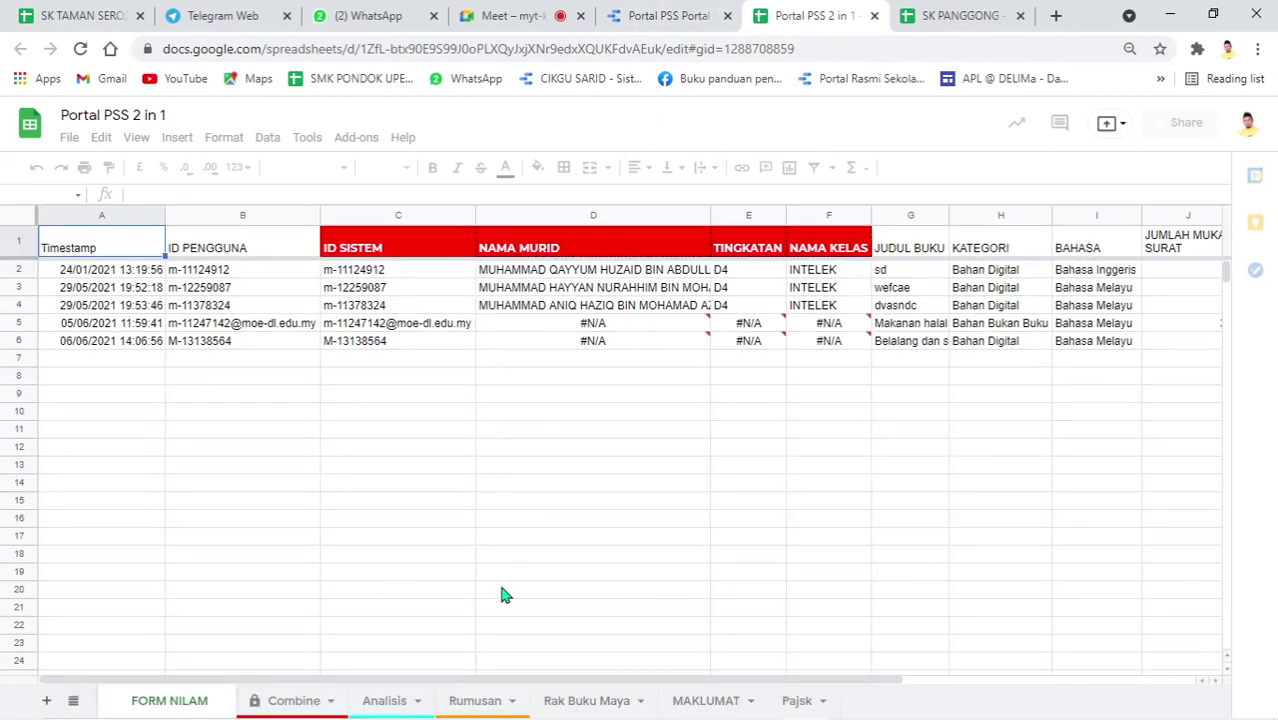
left_click(600, 704)
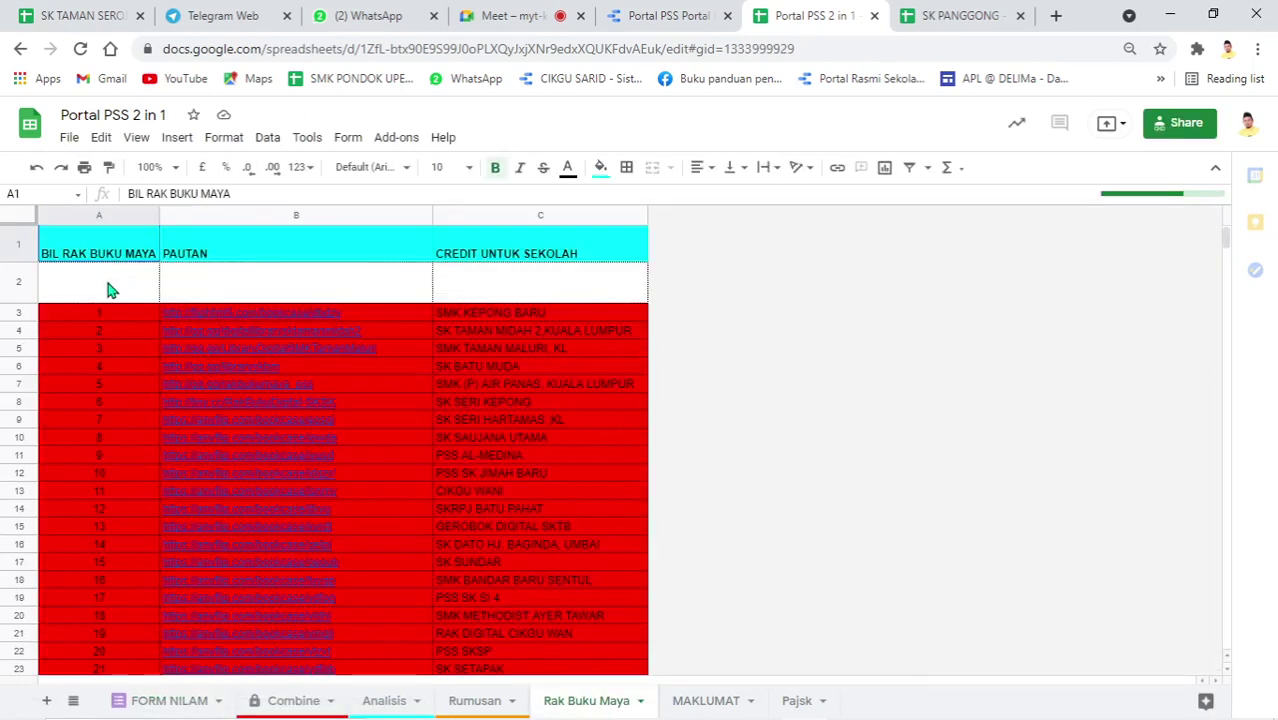
left_click(110, 290)
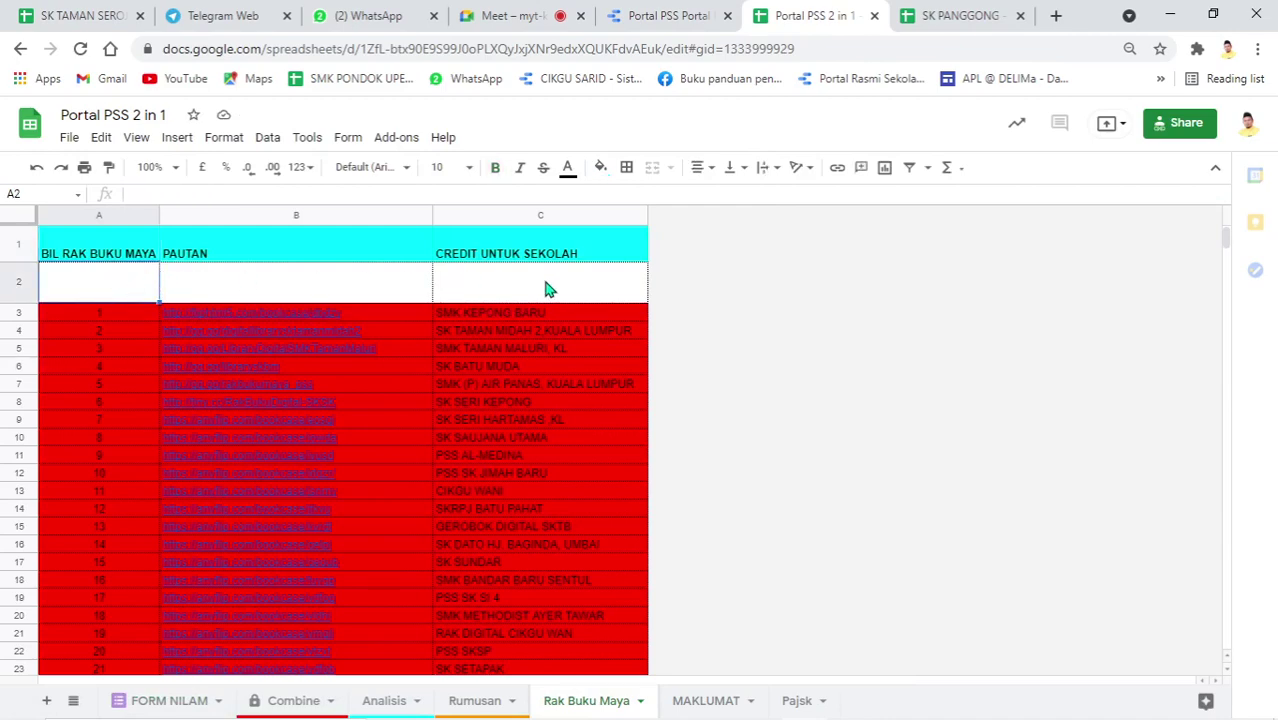
left_click(18, 285)
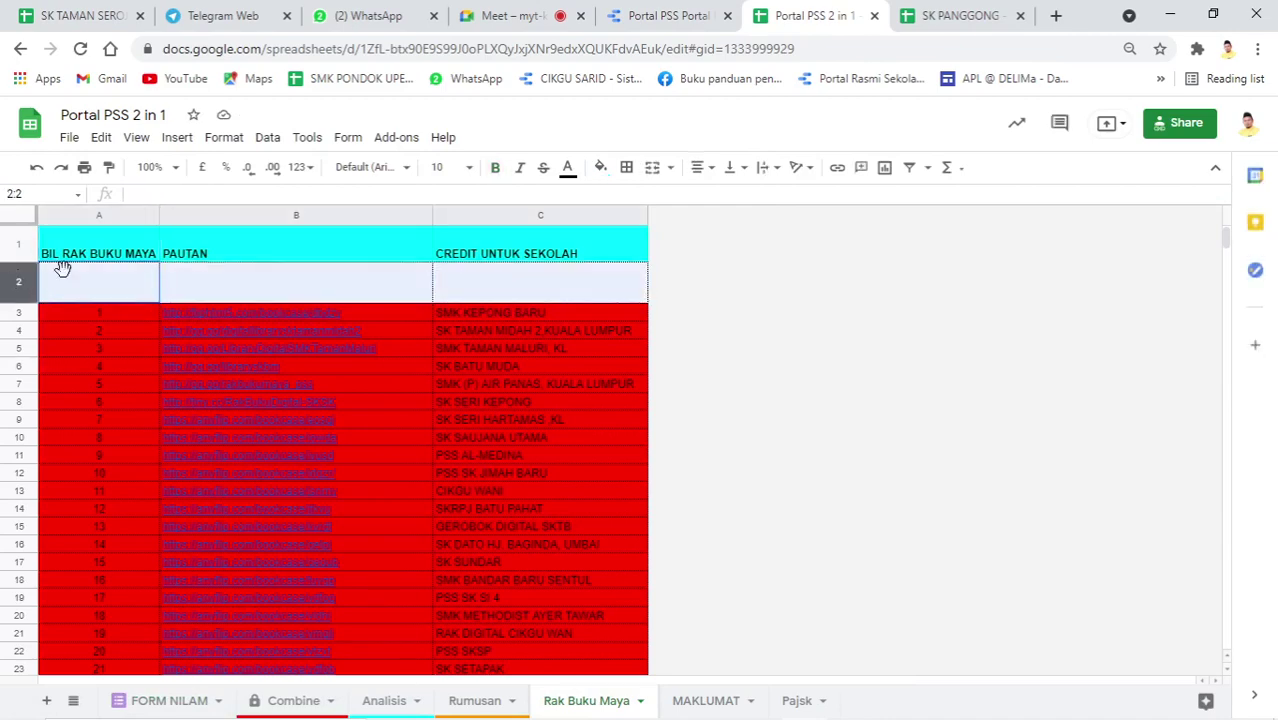
Go over the row 2 cells for BIL RAK BUKU MAYA, PAUTAN and CREDIT UNTUK SEKOLAH
left_click(110, 290)
left_click(207, 290)
left_click(500, 288)
left_click(287, 290)
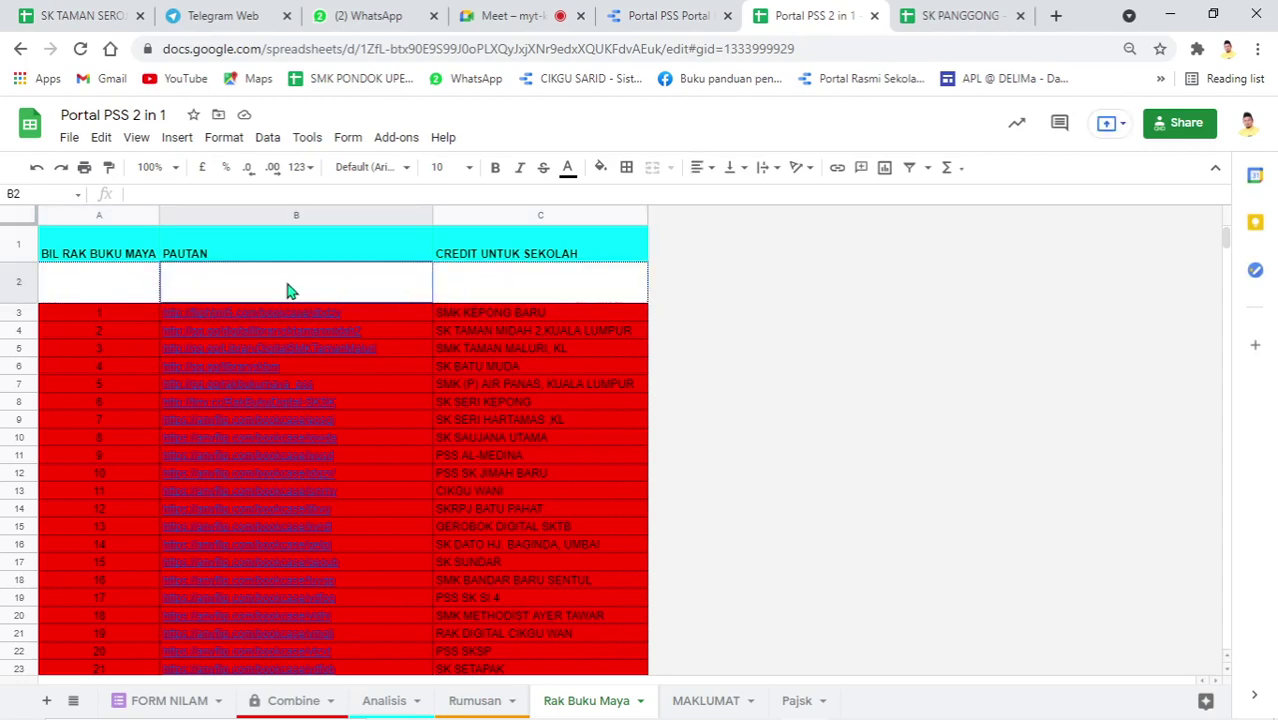
left_click(145, 295)
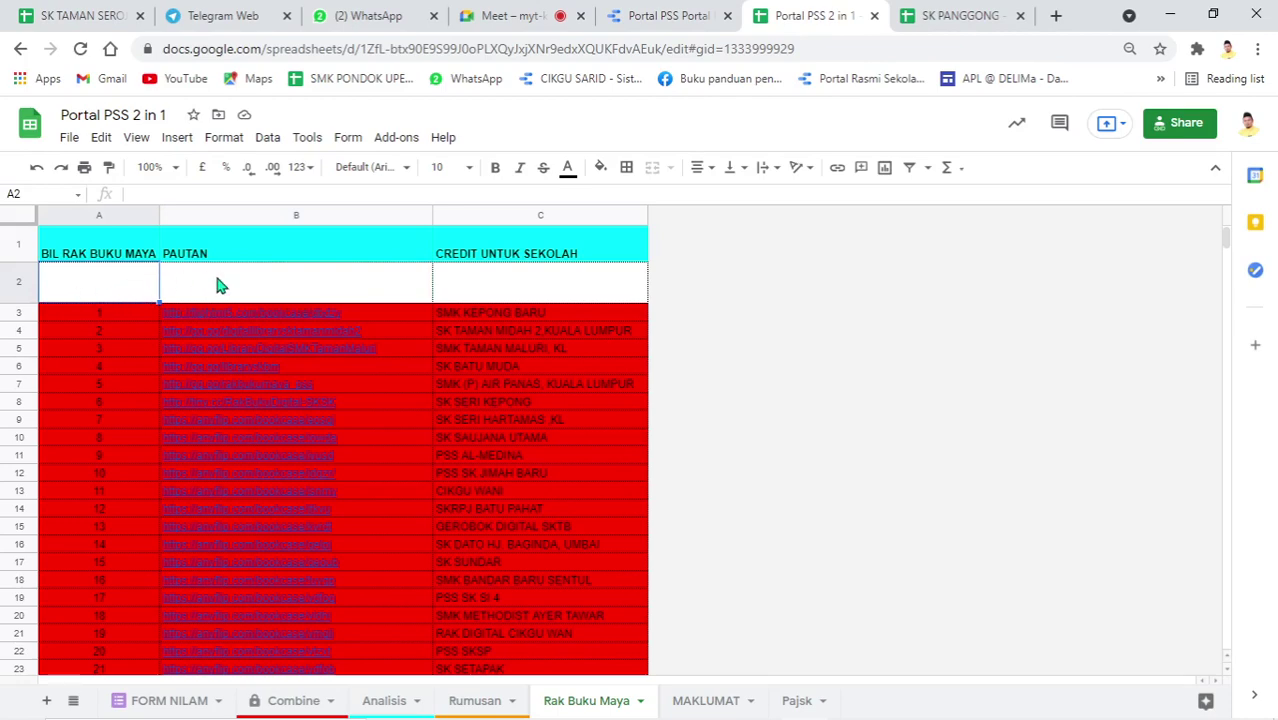
left_click(220, 286)
left_click(462, 287)
left_click(305, 287)
left_click(135, 290)
left_click(310, 295)
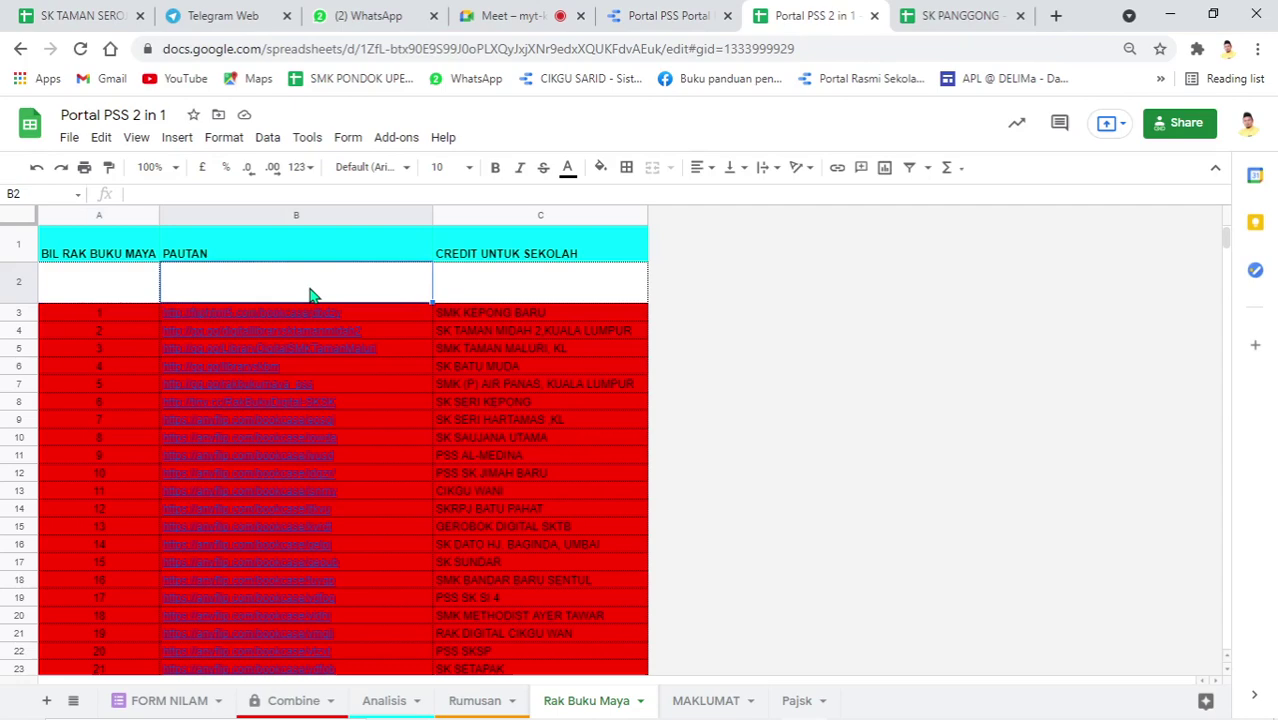
Enter RAK SK PANGGONG in row 2 of the CREDIT UNTUK SEKOLAH column
left_click(557, 295)
type("RA")
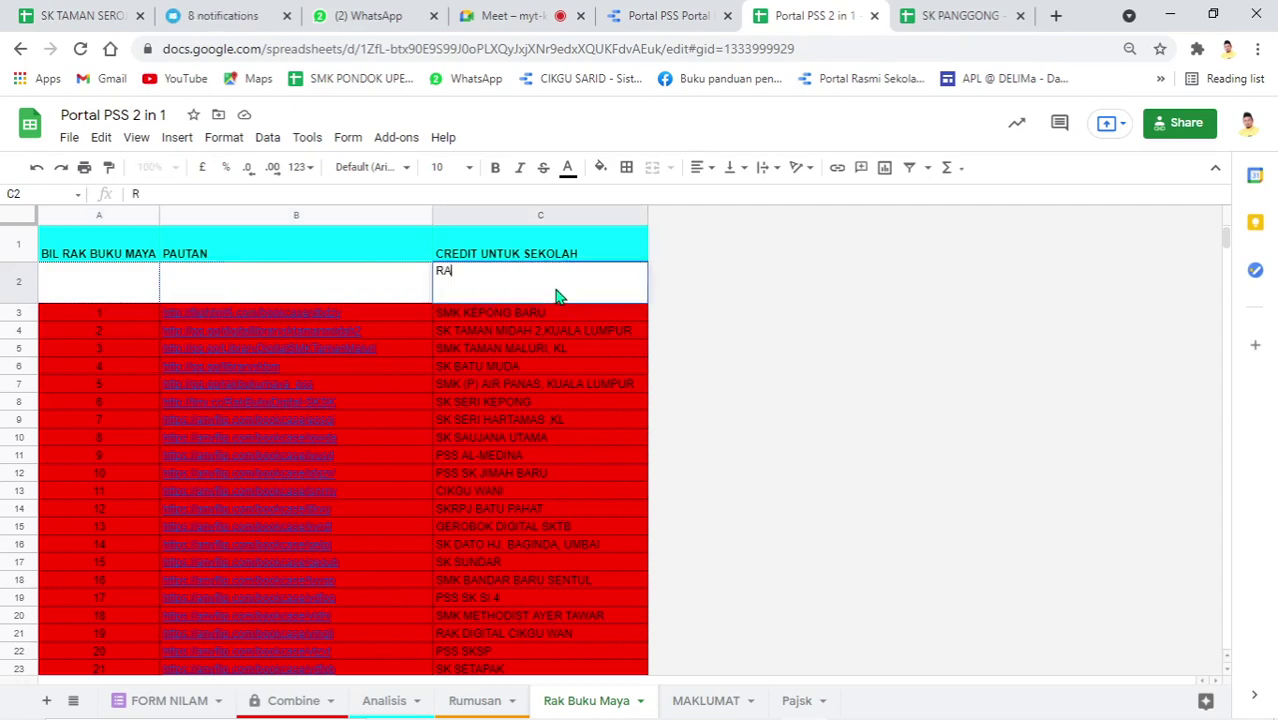
type("K SK")
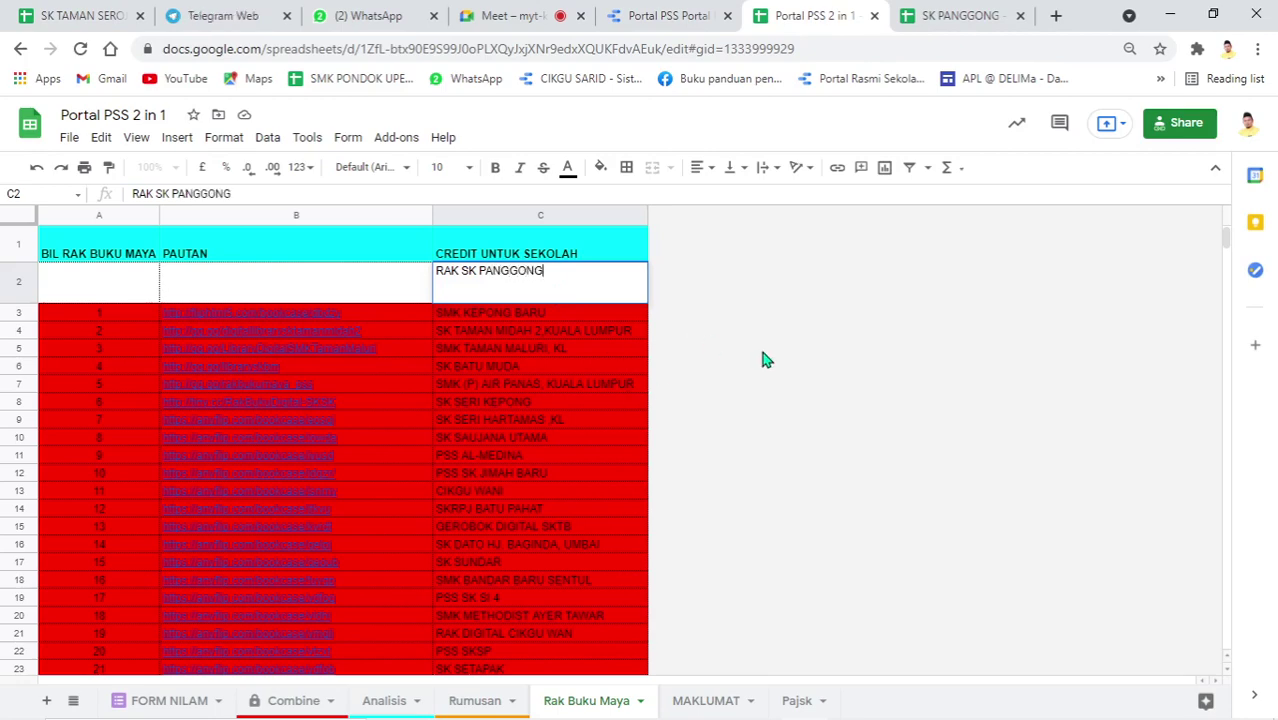
type(" PANGGONG")
left_click(565, 348)
left_click(516, 298)
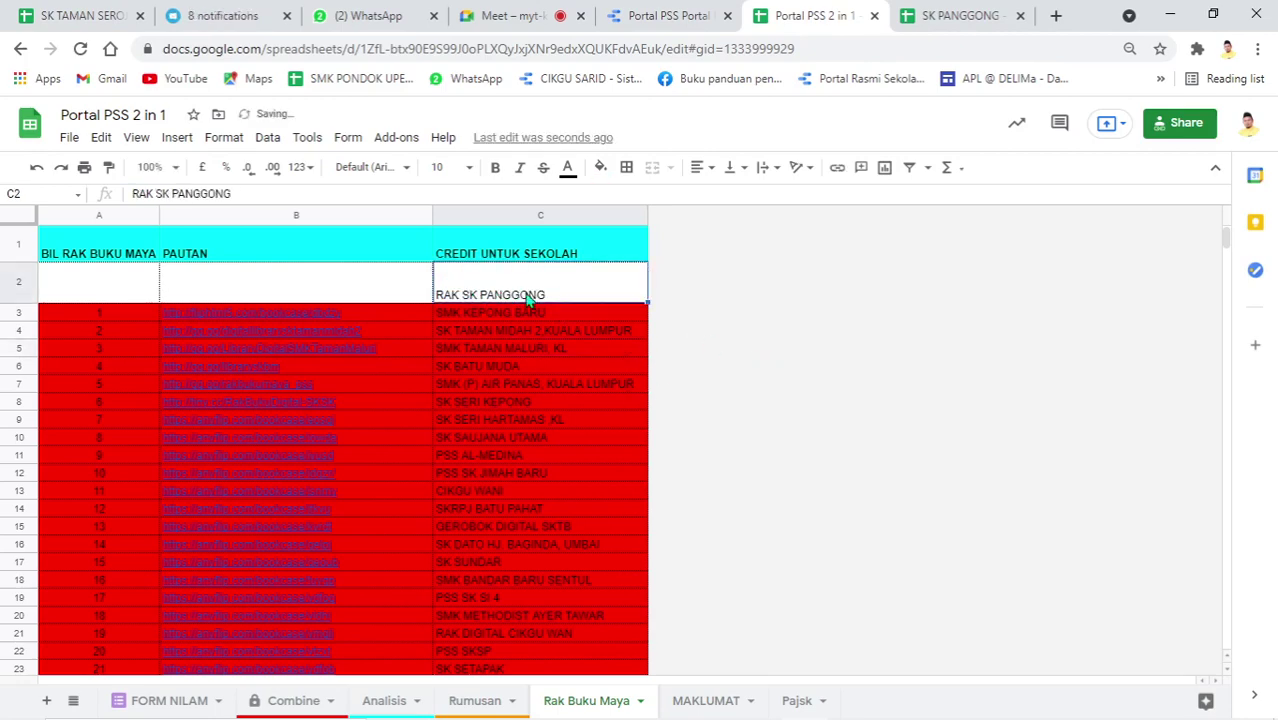
Refresh the data of the Portal PSS 2 in 1 report and open its Rak Buku page
left_click(670, 15)
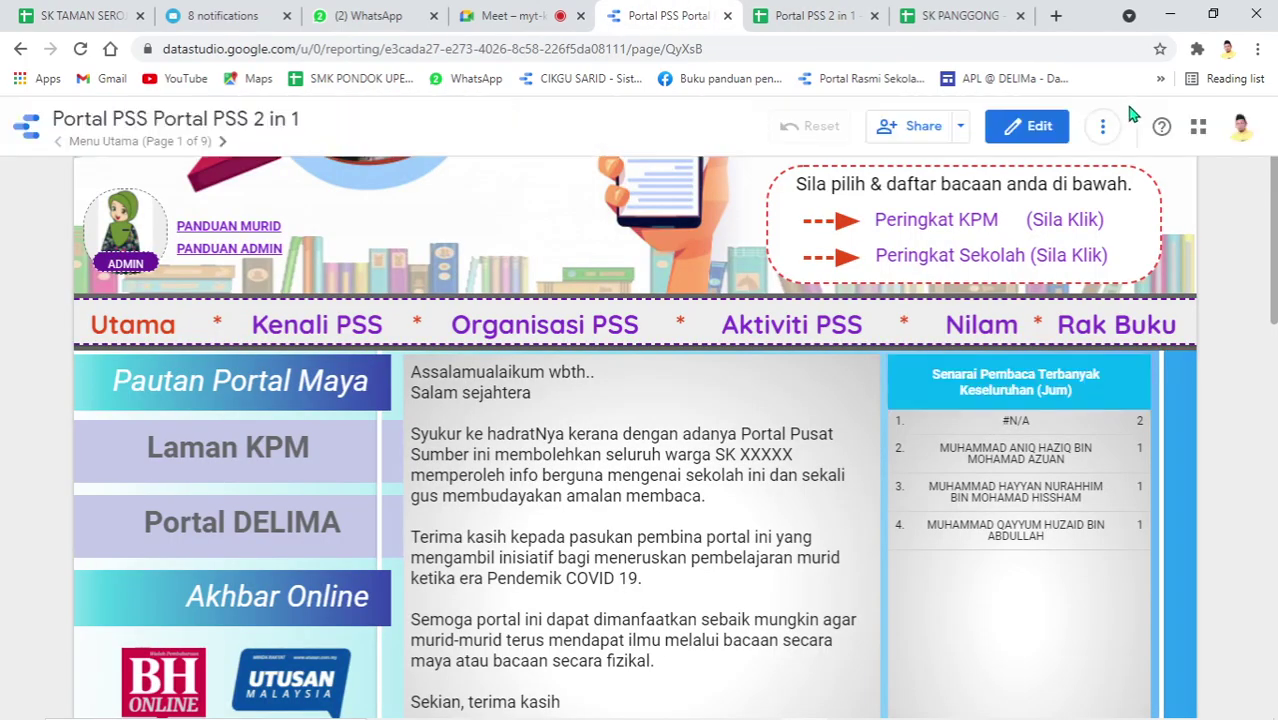
left_click(1103, 127)
left_click(1125, 176)
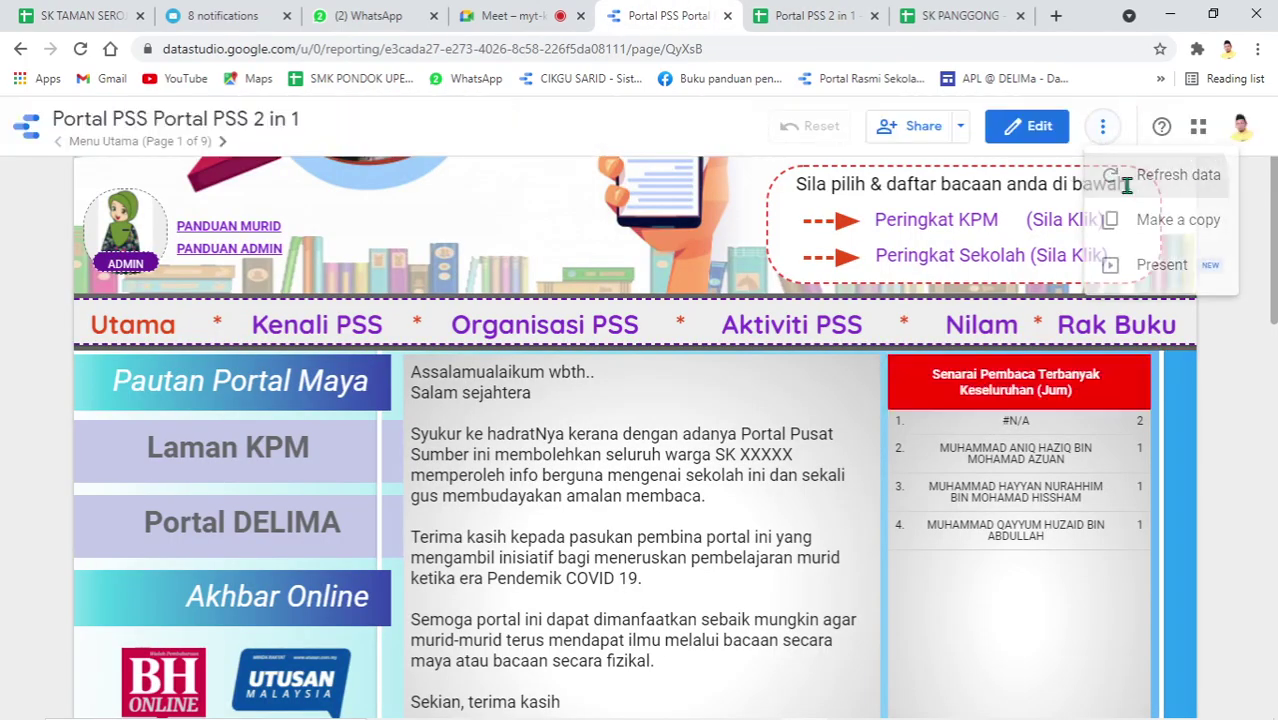
left_click(1123, 331)
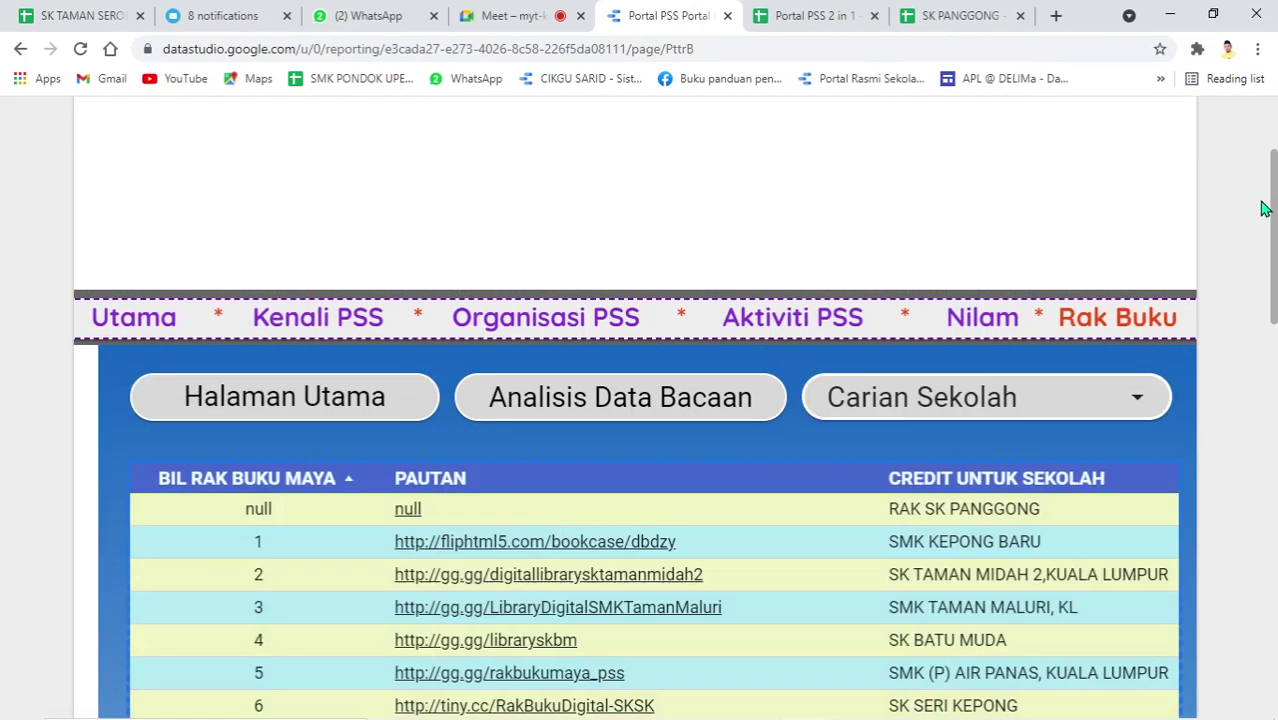
Examine the RAK SK PANGGONG row in the Rak Buku table, including its PAUTAN entry
scroll(1258, 271, "down", 1)
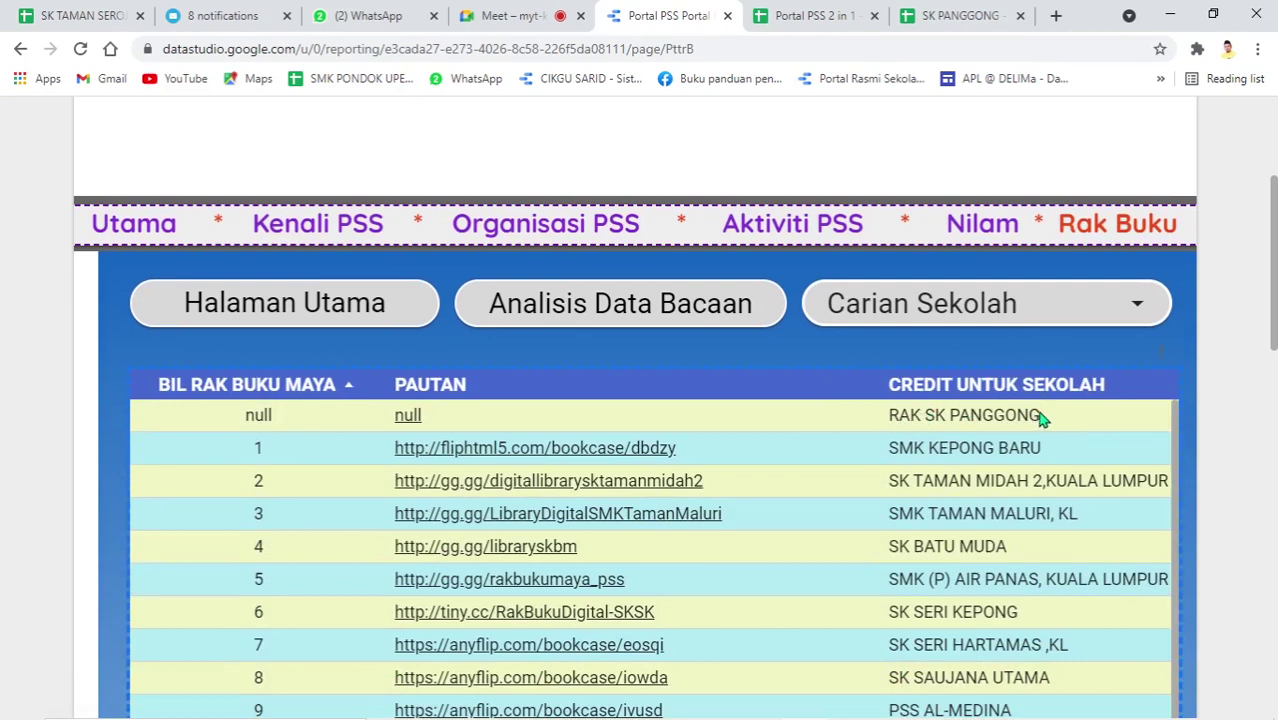
left_click_drag(1041, 418, 895, 420)
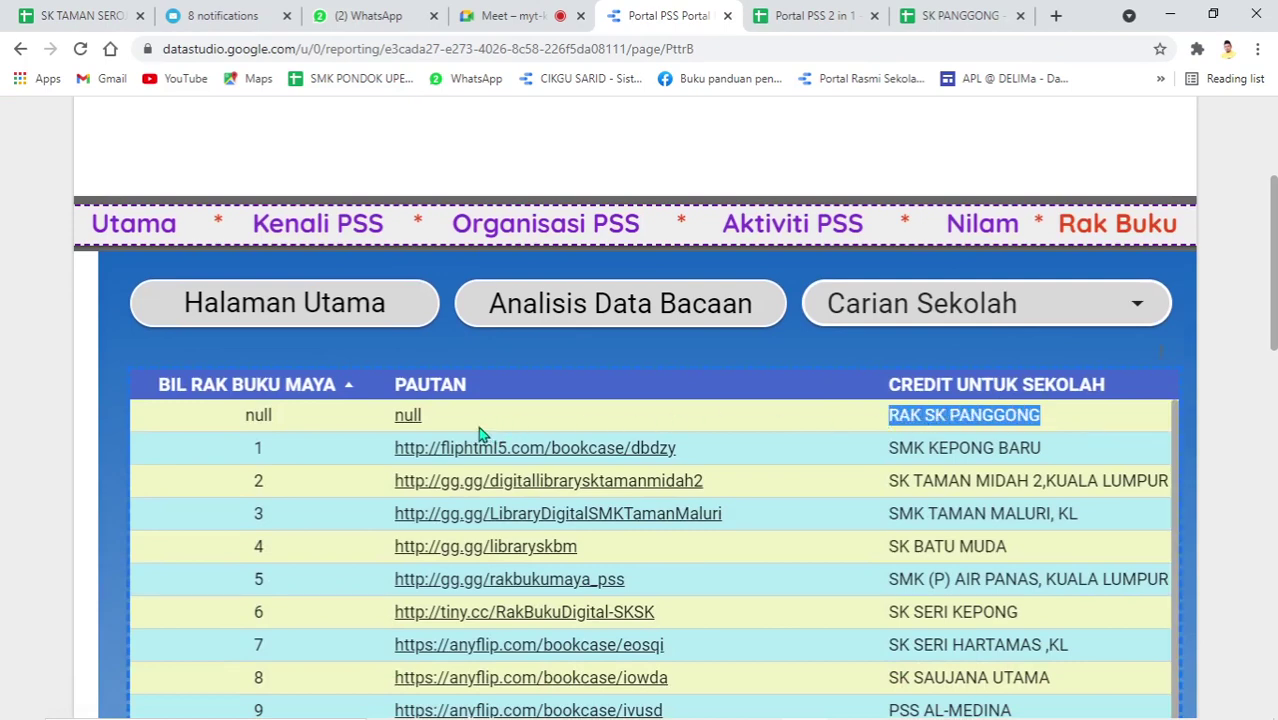
double_click(418, 418)
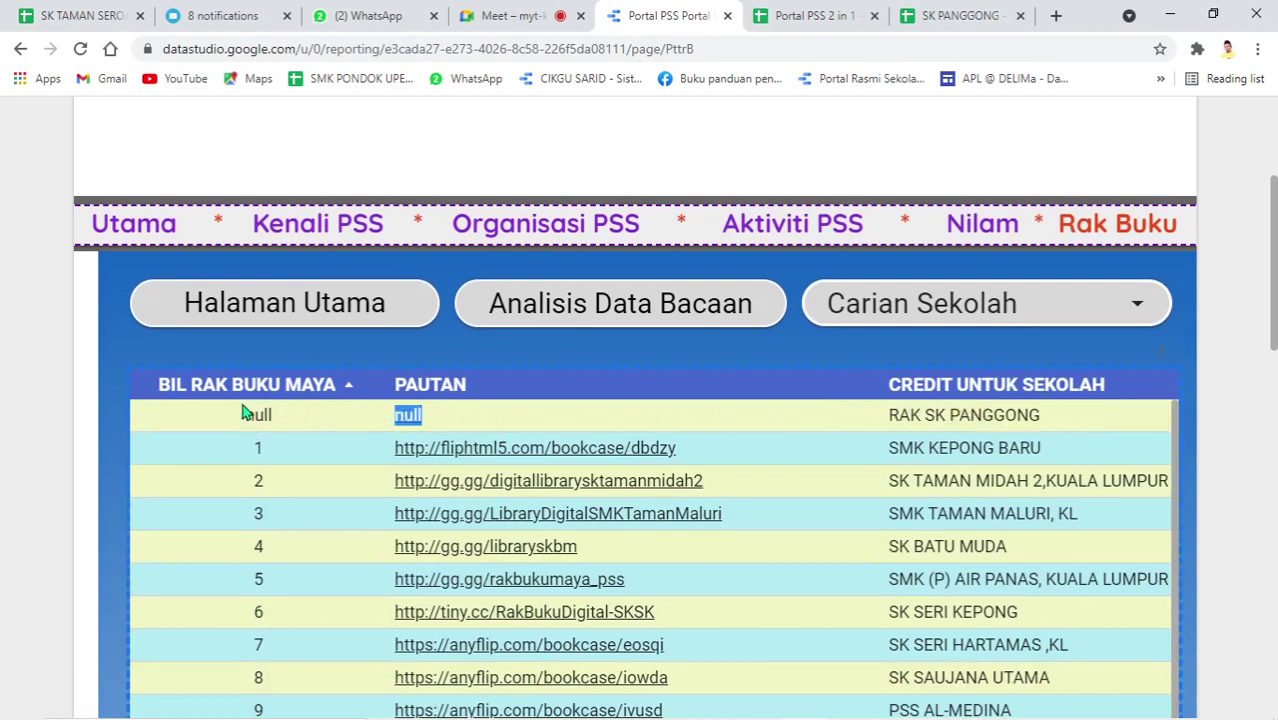
Open the Rak Buku Maya sheet in the SK PANGGONG spreadsheet and select row 2
left_click(958, 12)
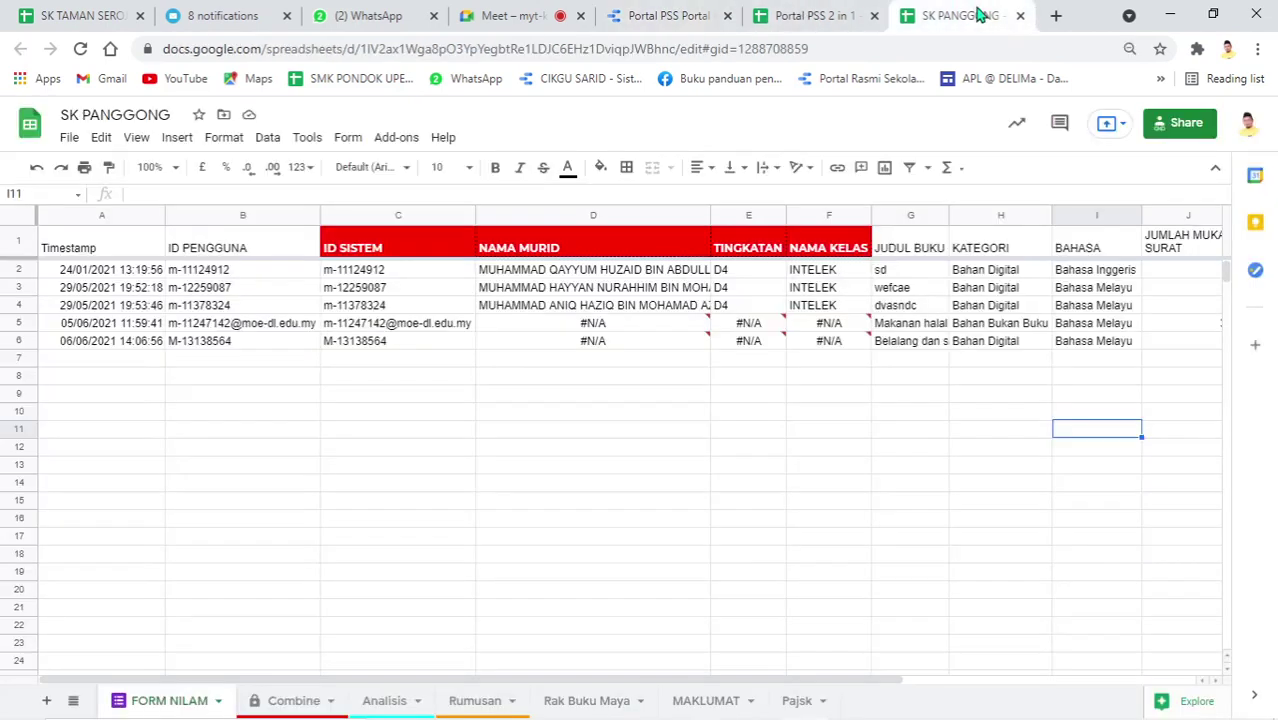
left_click(785, 704)
left_click(586, 700)
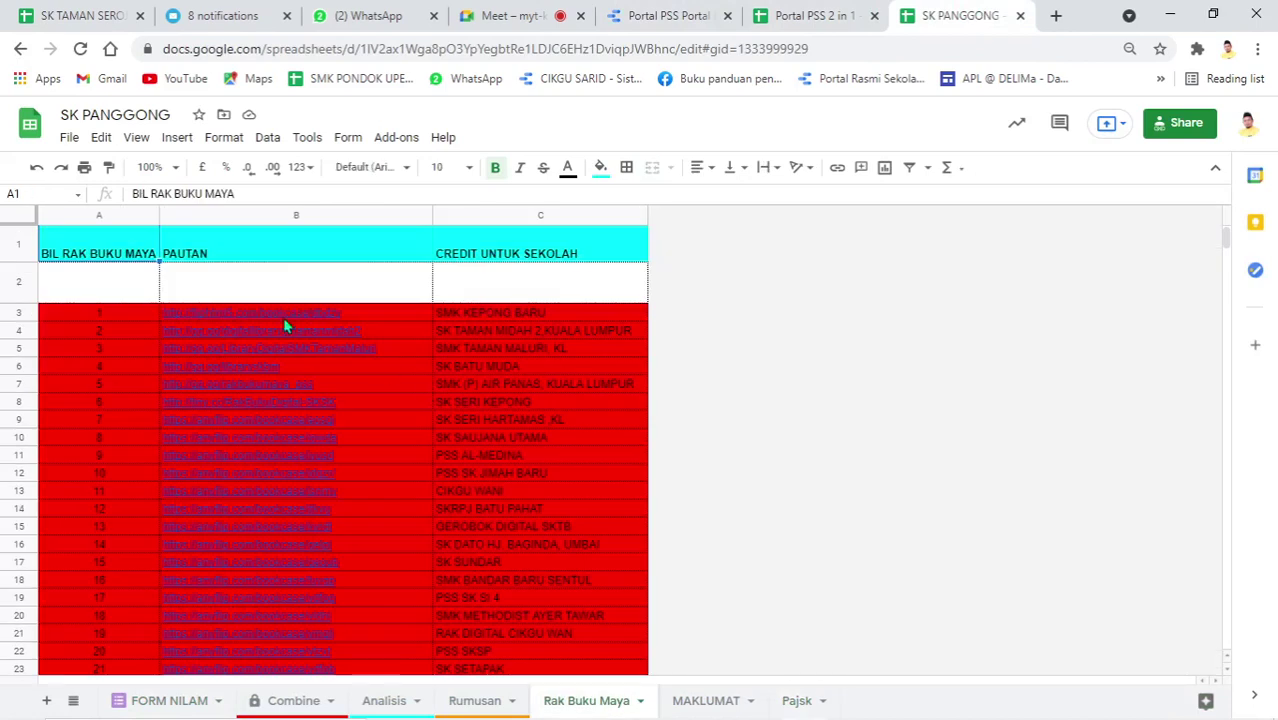
left_click(90, 288)
left_click(4, 280)
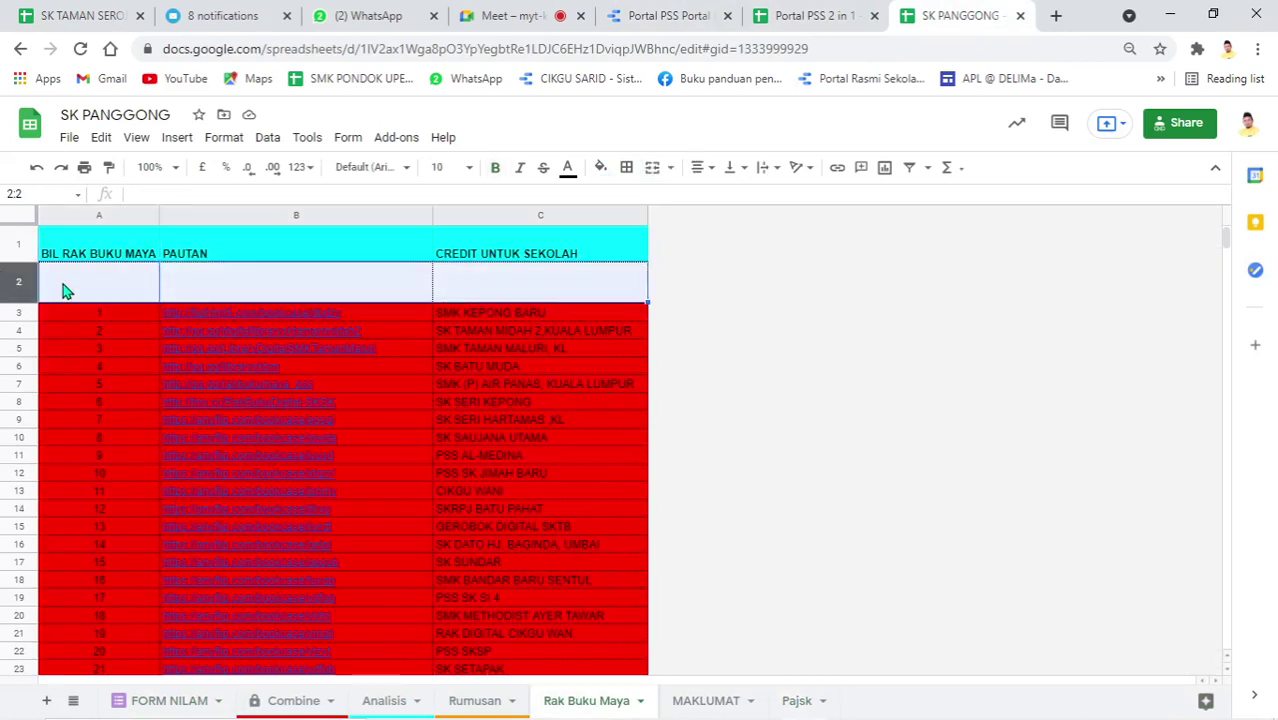
Insert an empty row above the header row of the Rak Buku Maya sheet
left_click(100, 290)
left_click(300, 288)
left_click(540, 295)
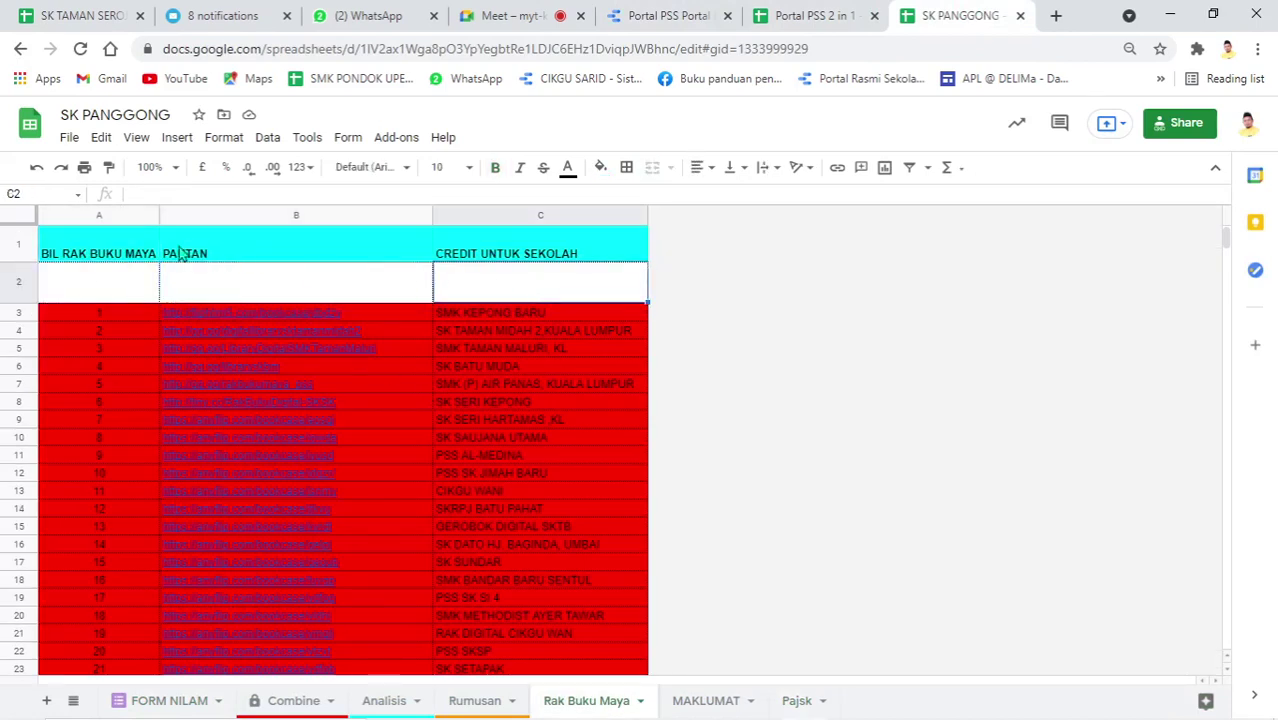
left_click(107, 250)
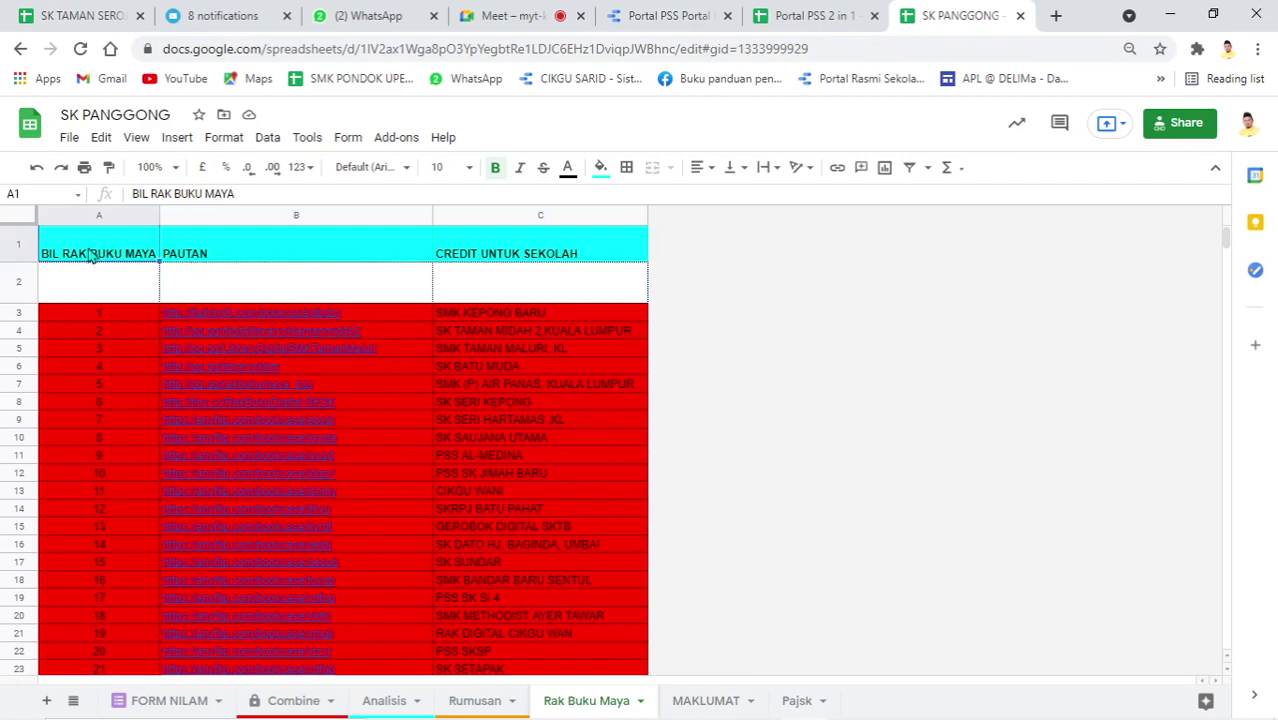
left_click(20, 246)
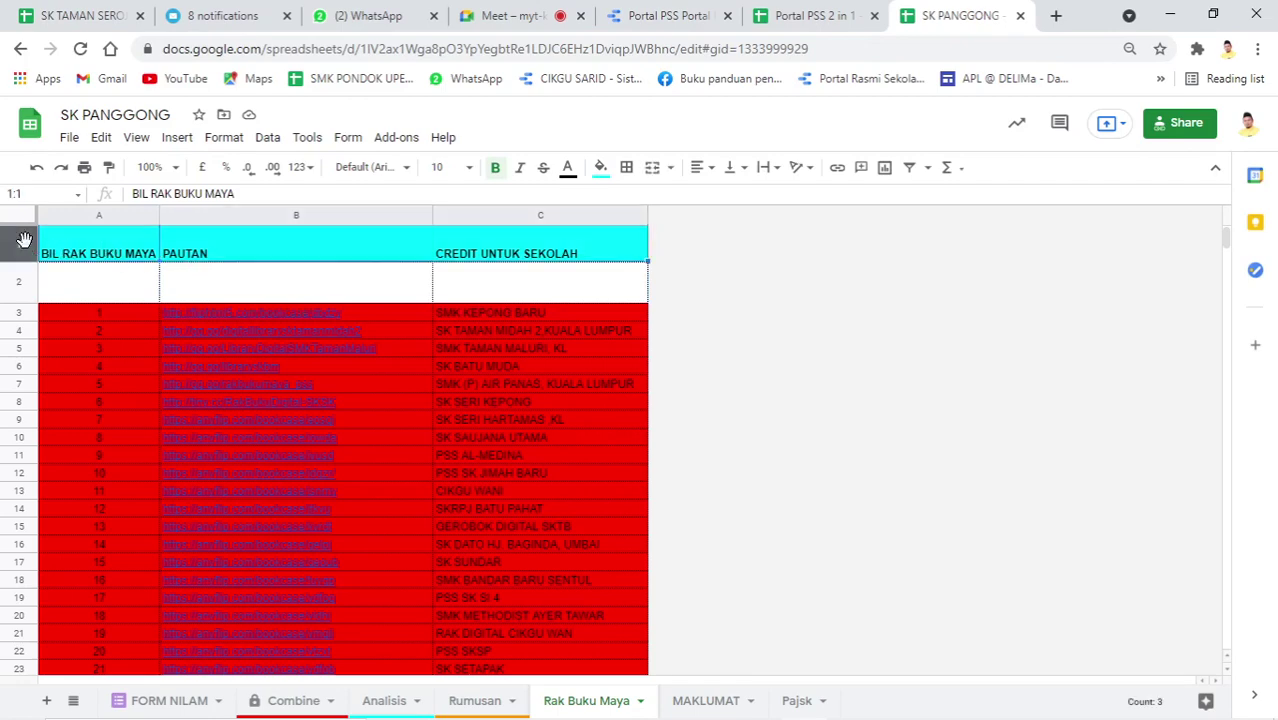
right_click(20, 246)
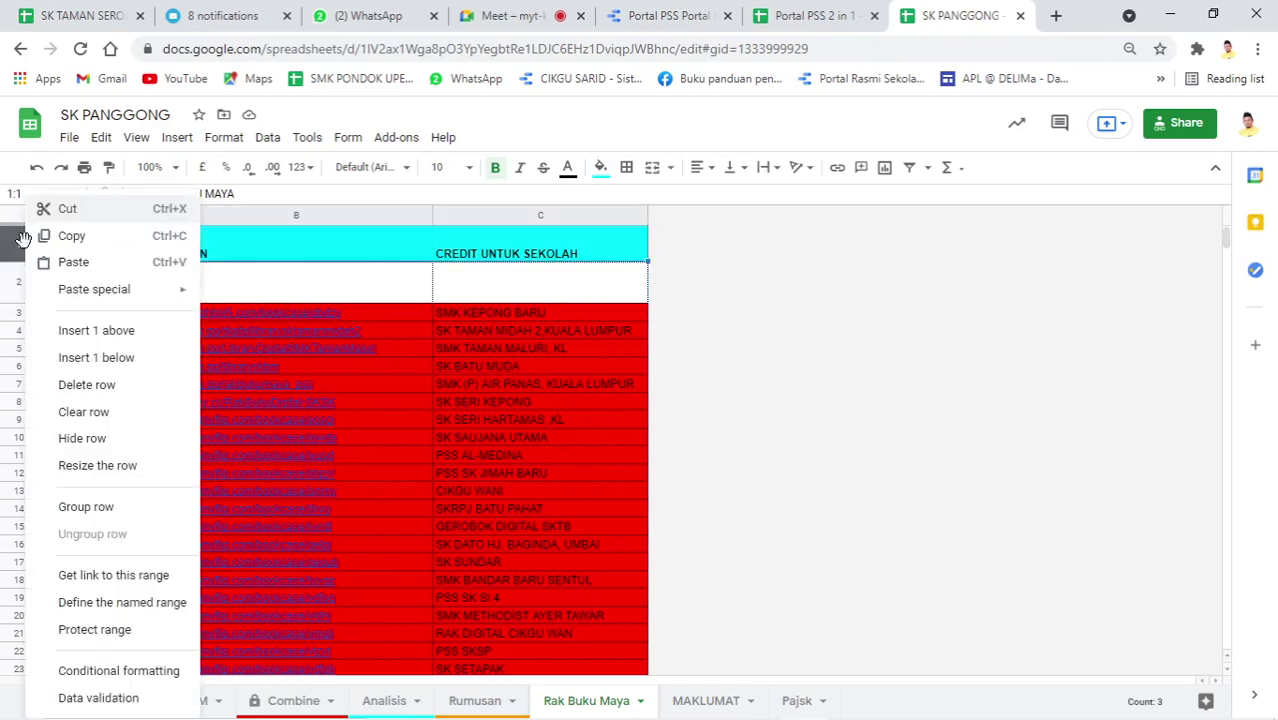
left_click(120, 331)
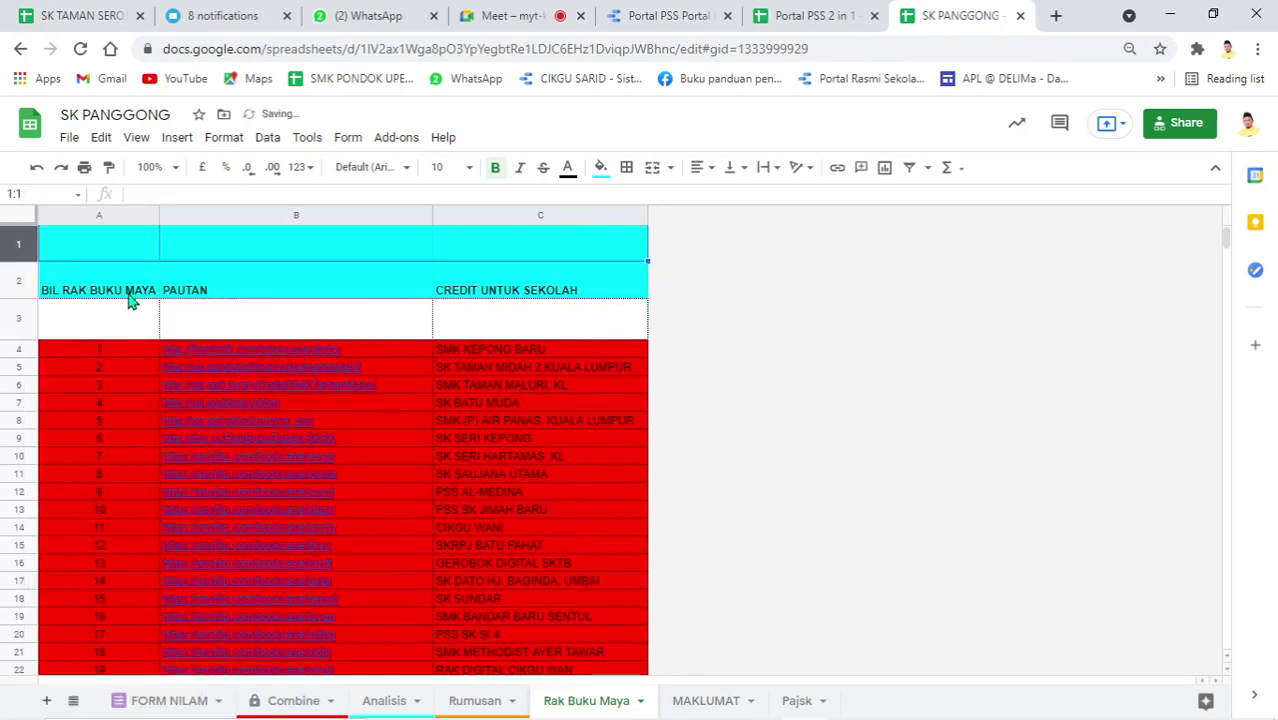
Examine the source range in the IMPORTRANGE formula in cell A4
left_click(128, 294)
left_click(117, 344)
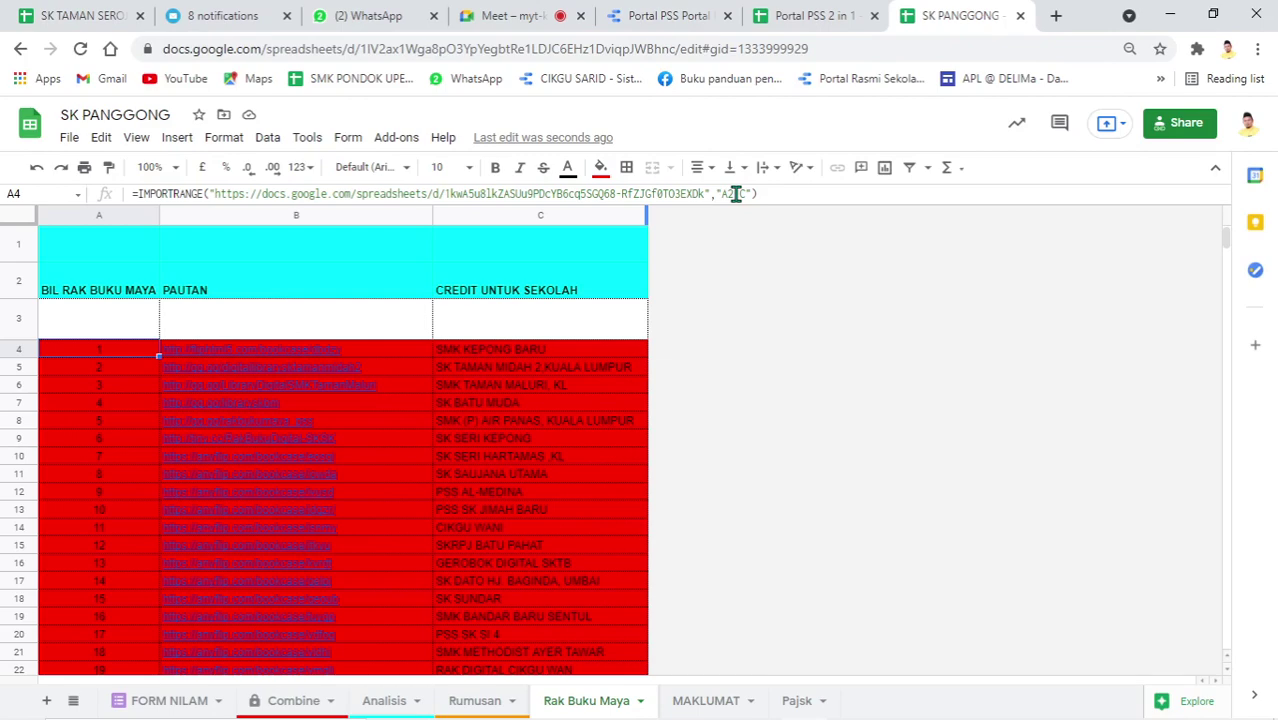
left_click(120, 290)
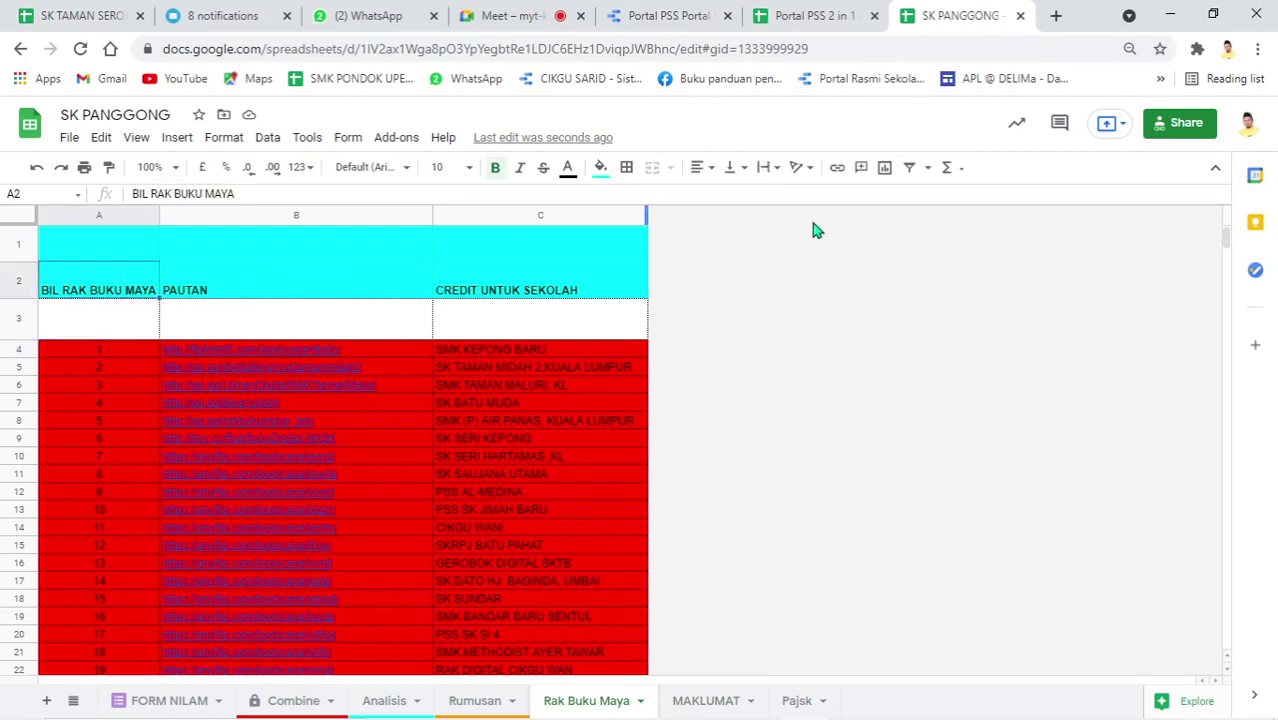
left_click(84, 346)
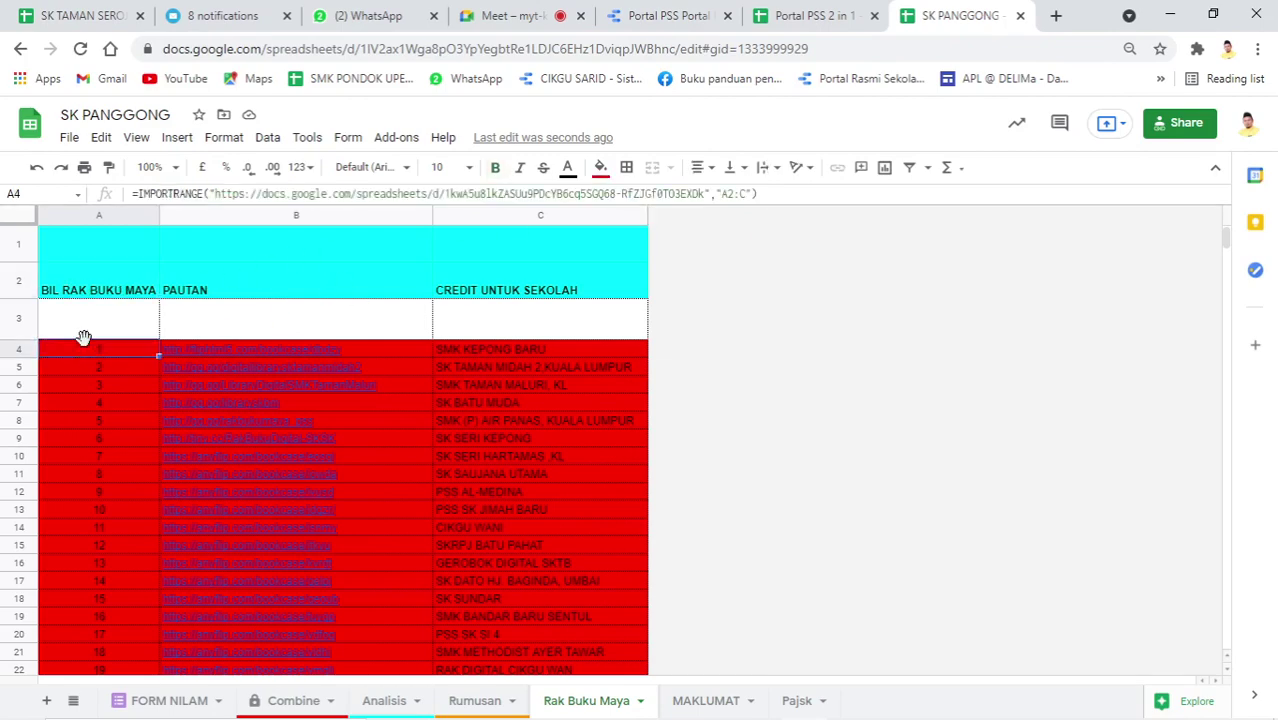
left_click(733, 193)
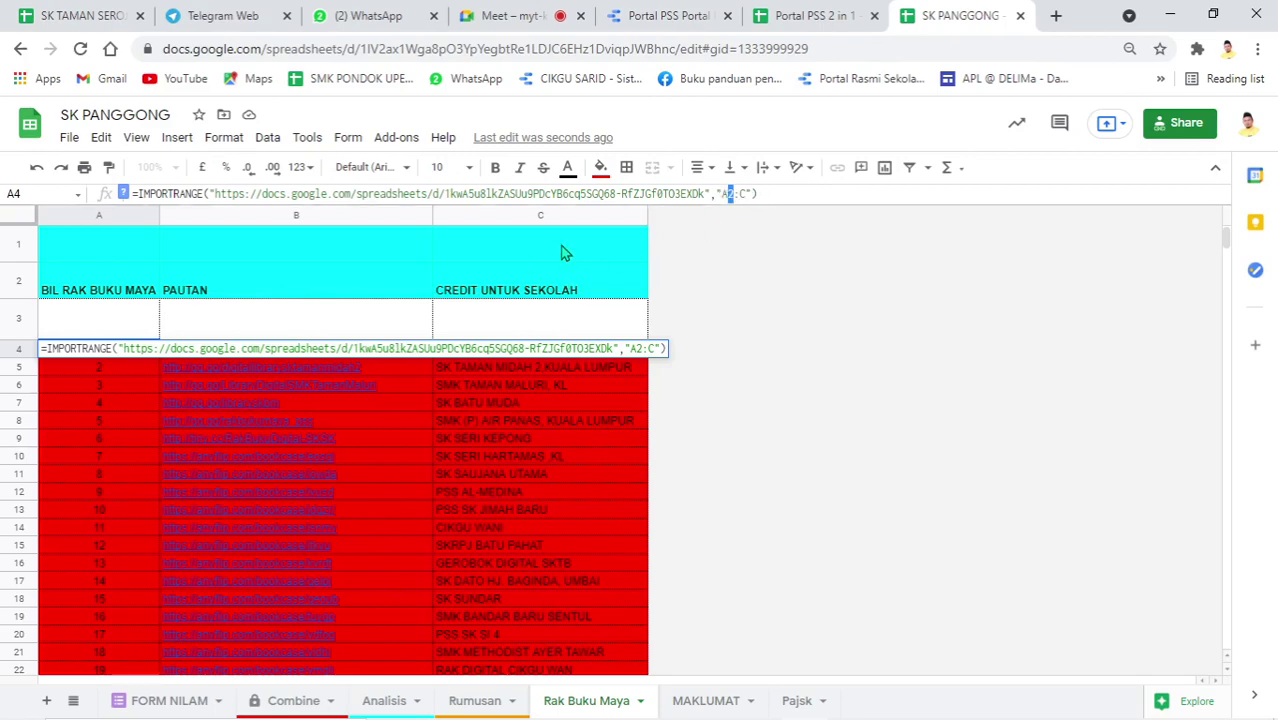
Undo the row insertion above the column headings
left_click_drag(125, 290, 535, 292)
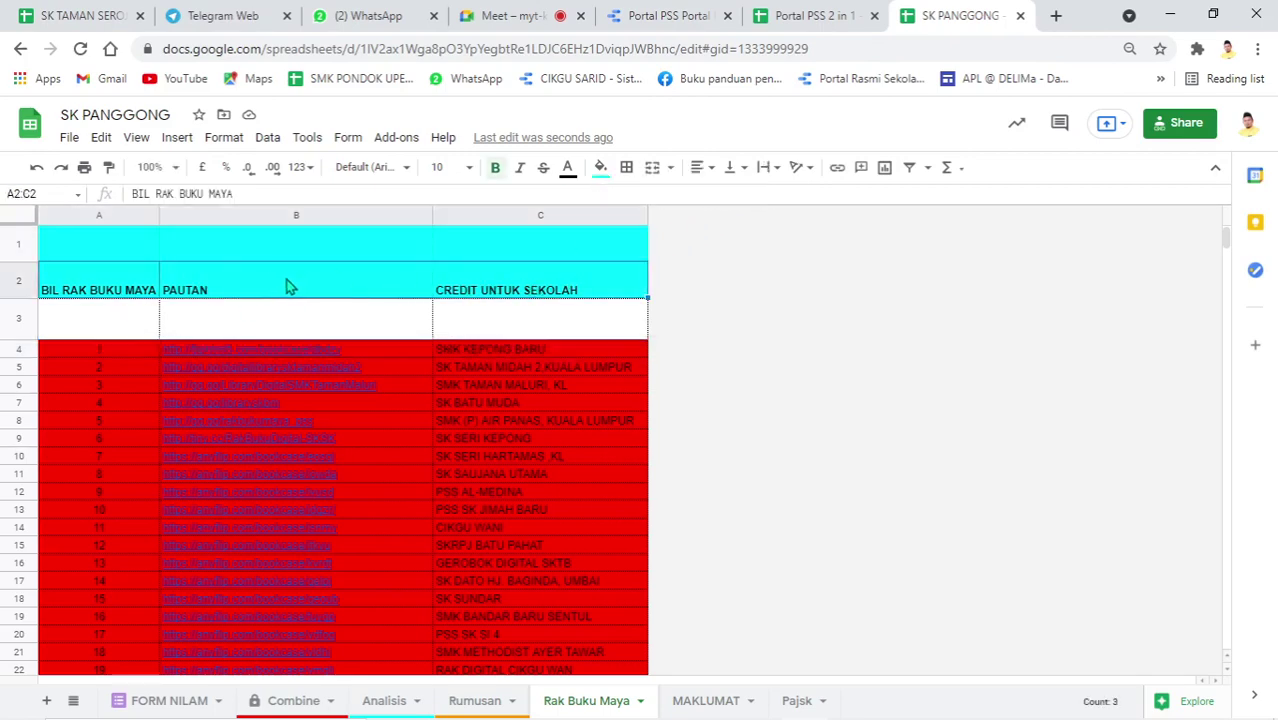
left_click(362, 255)
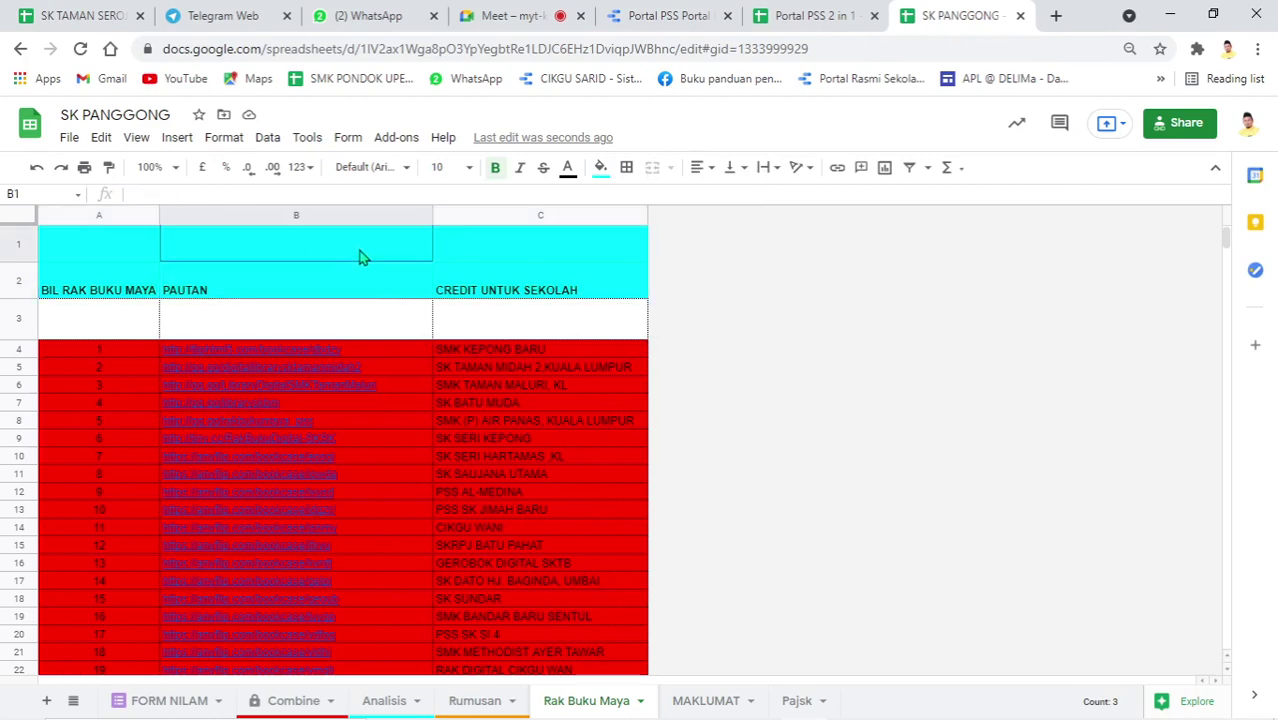
left_click(36, 170)
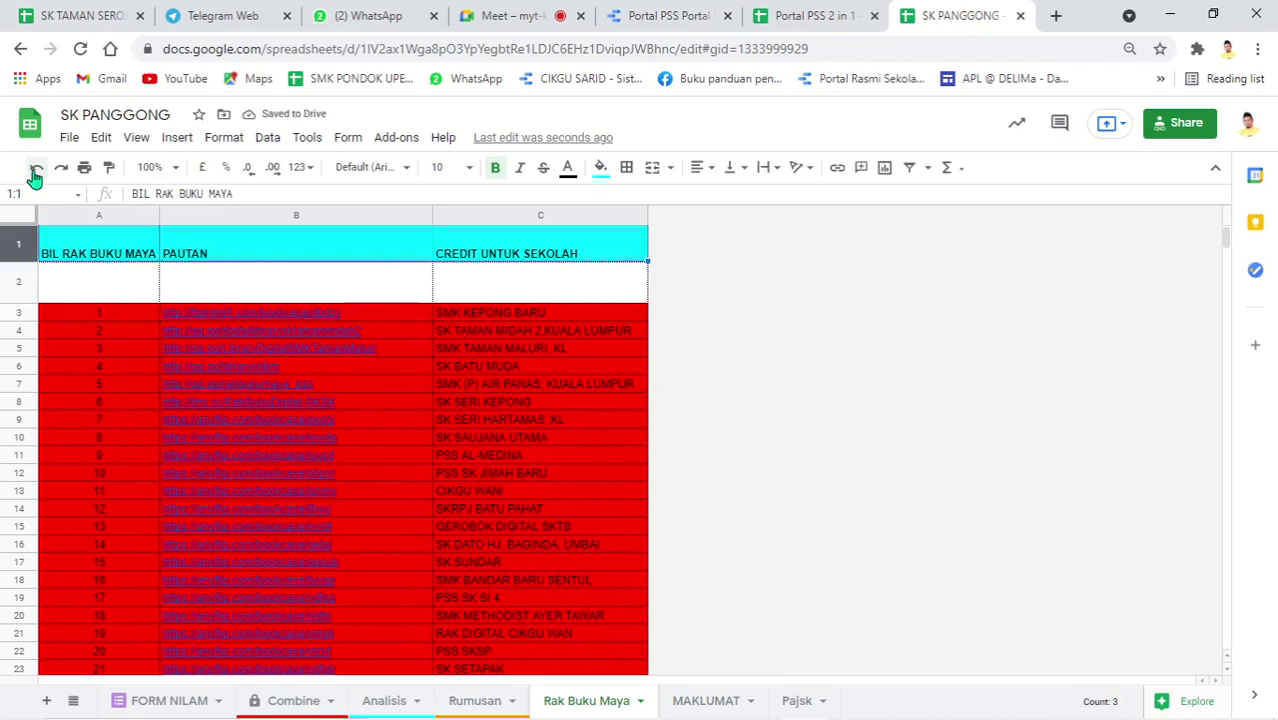
Switch to the Google Meet call and present the entire screen, sharing Screen 1
left_click(700, 18)
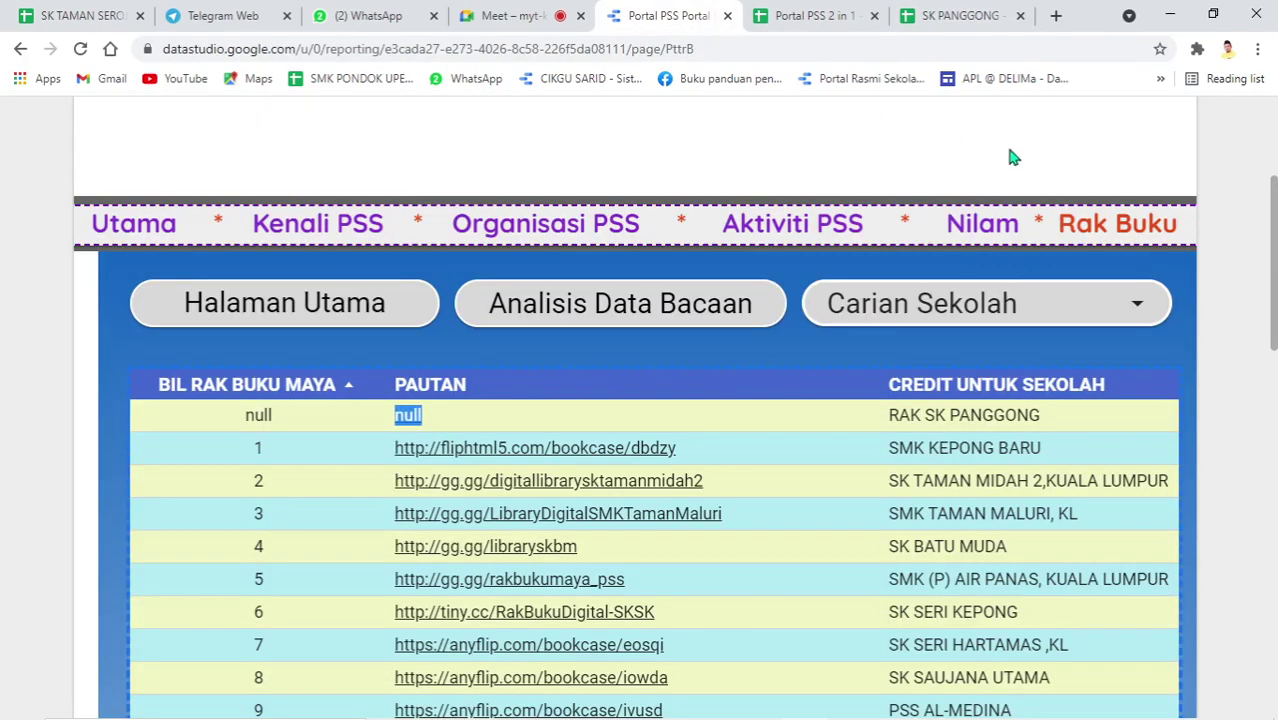
scroll(1130, 238, "up", 3)
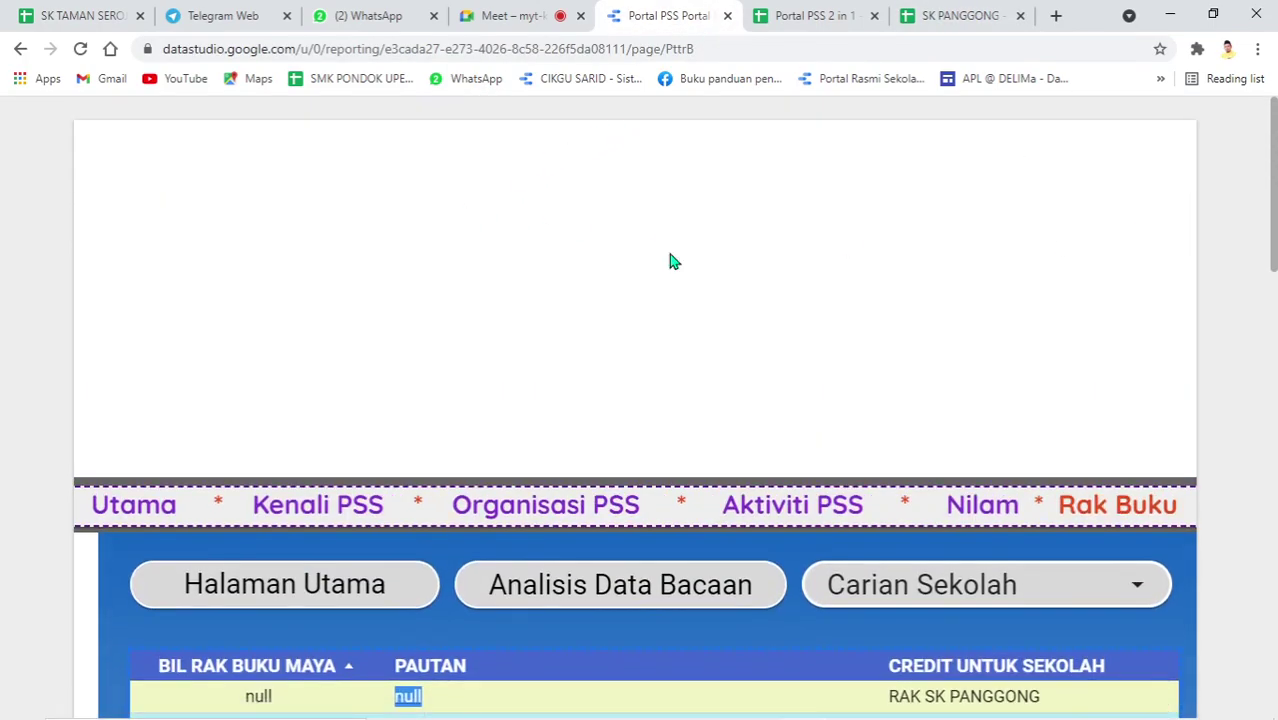
left_click(512, 16)
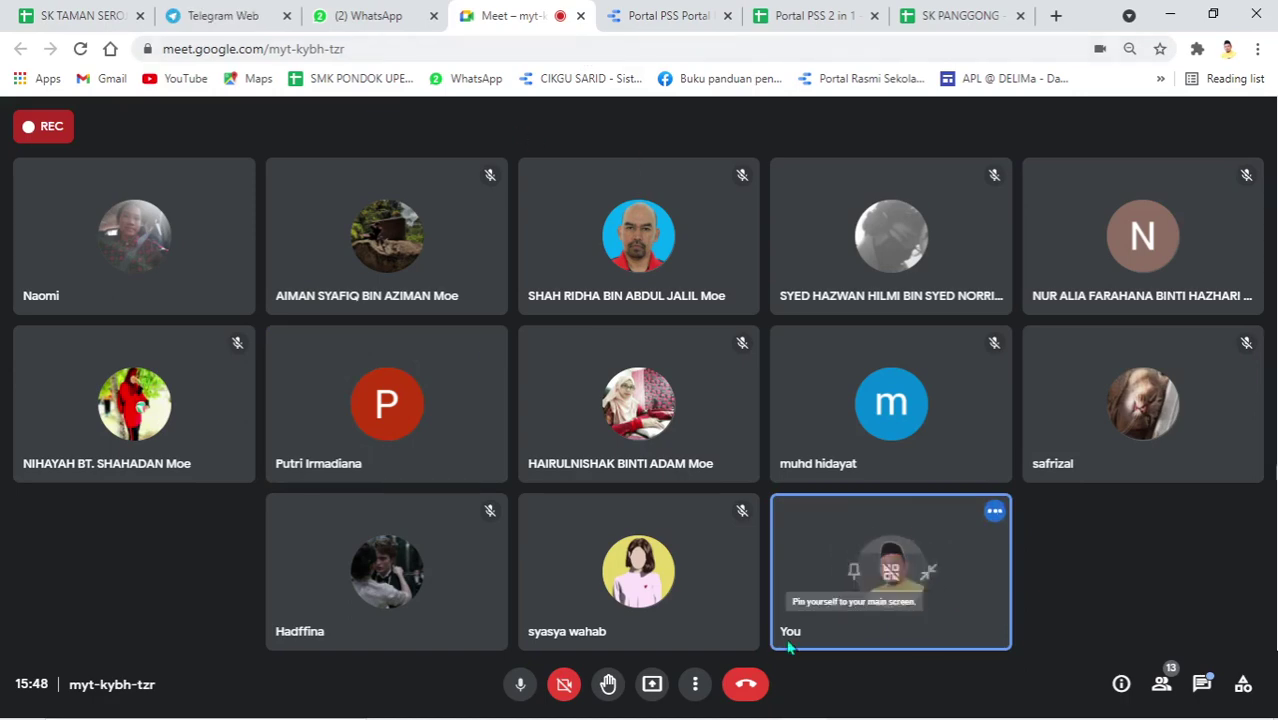
left_click(651, 684)
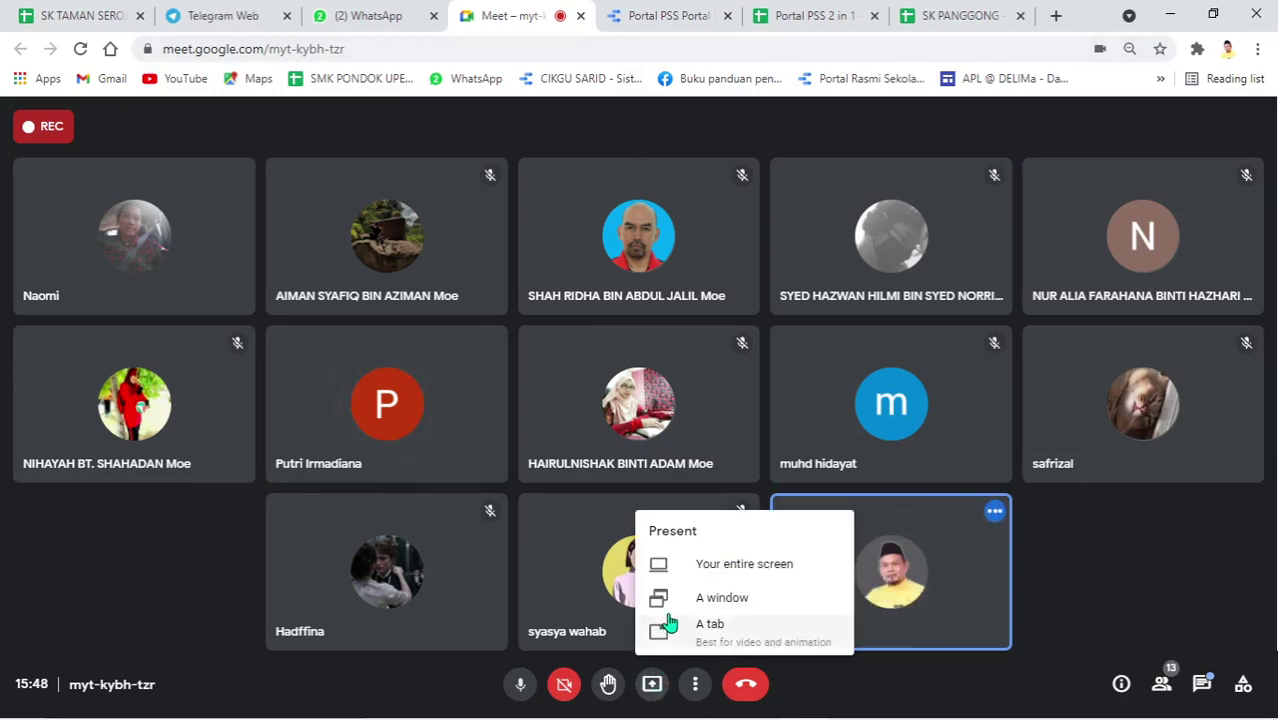
left_click(690, 566)
left_click(537, 233)
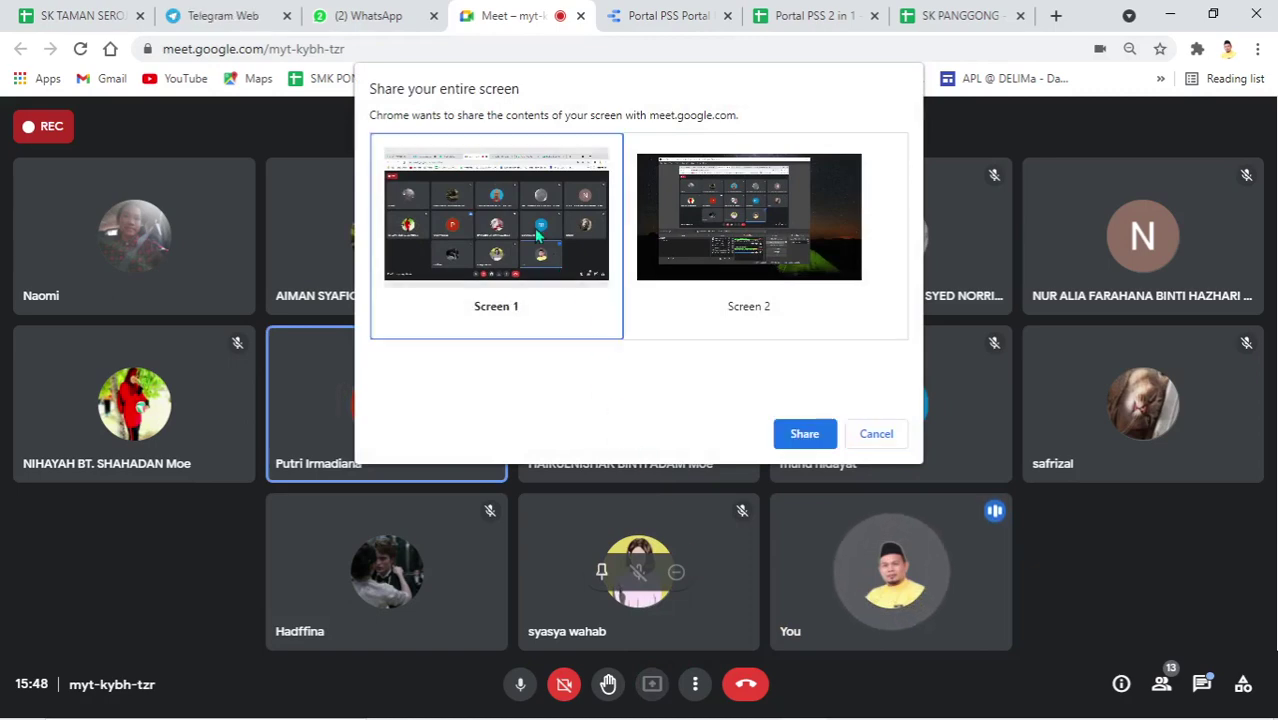
left_click(800, 437)
Open the Utama page of the Portal PSS report in Data Studio and examine the header group photo's image properties
left_click(668, 17)
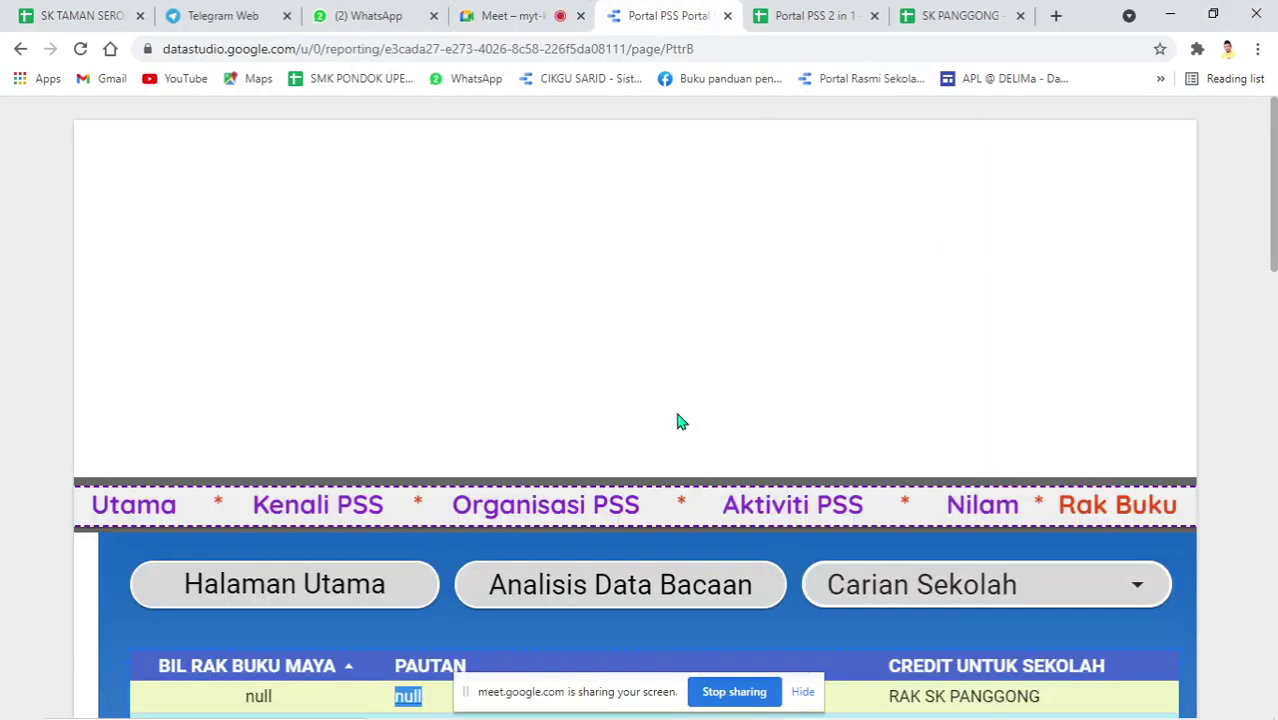
left_click(144, 509)
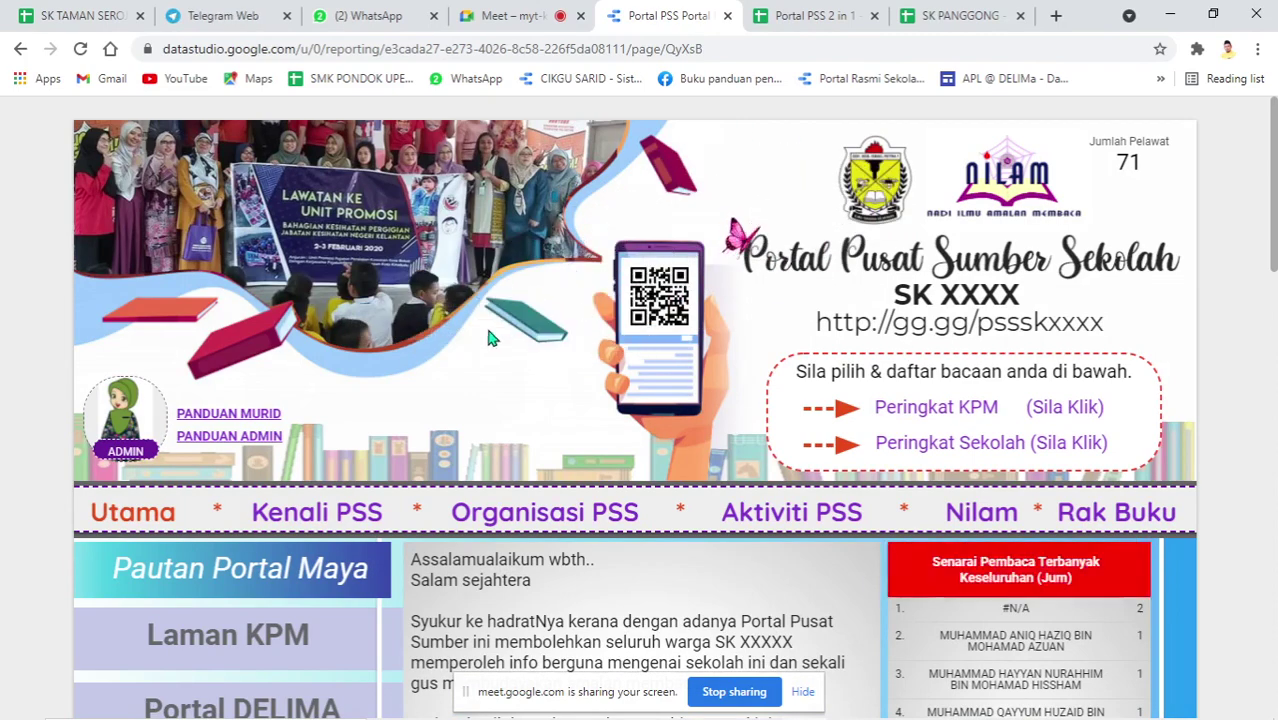
left_click_drag(401, 223, 745, 195)
mouse_move(1060, 125)
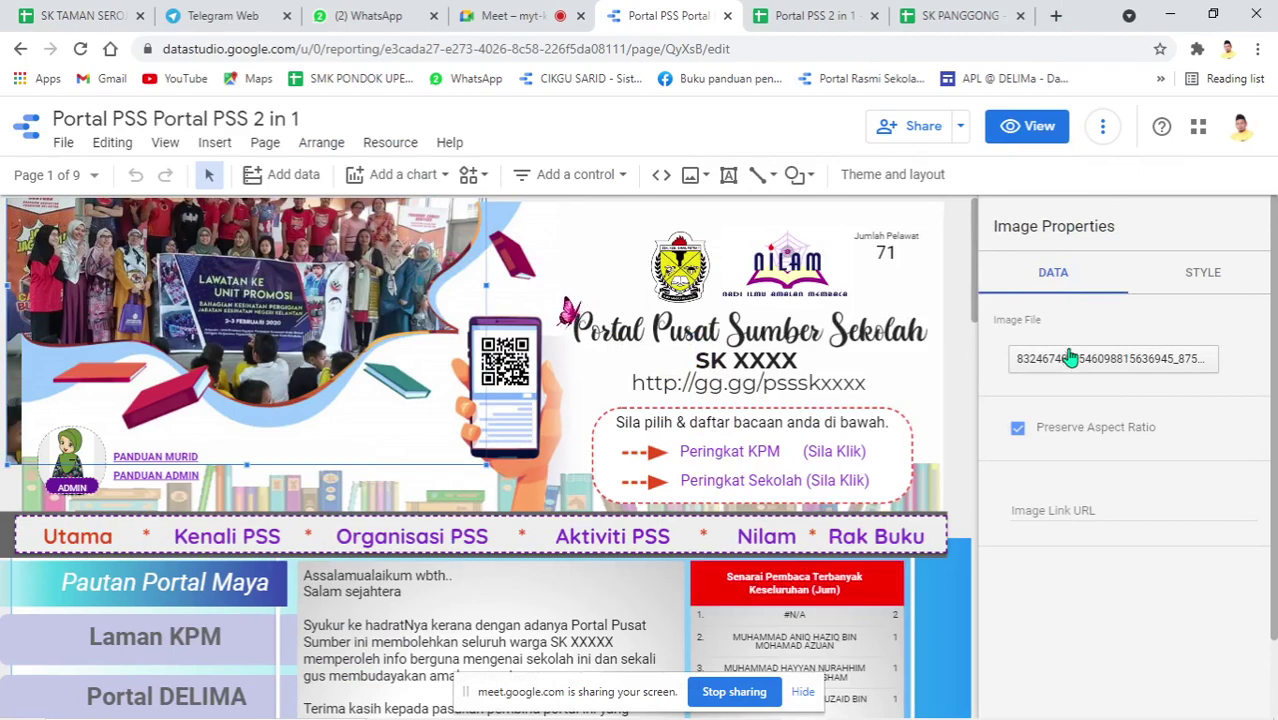
left_click(1028, 128)
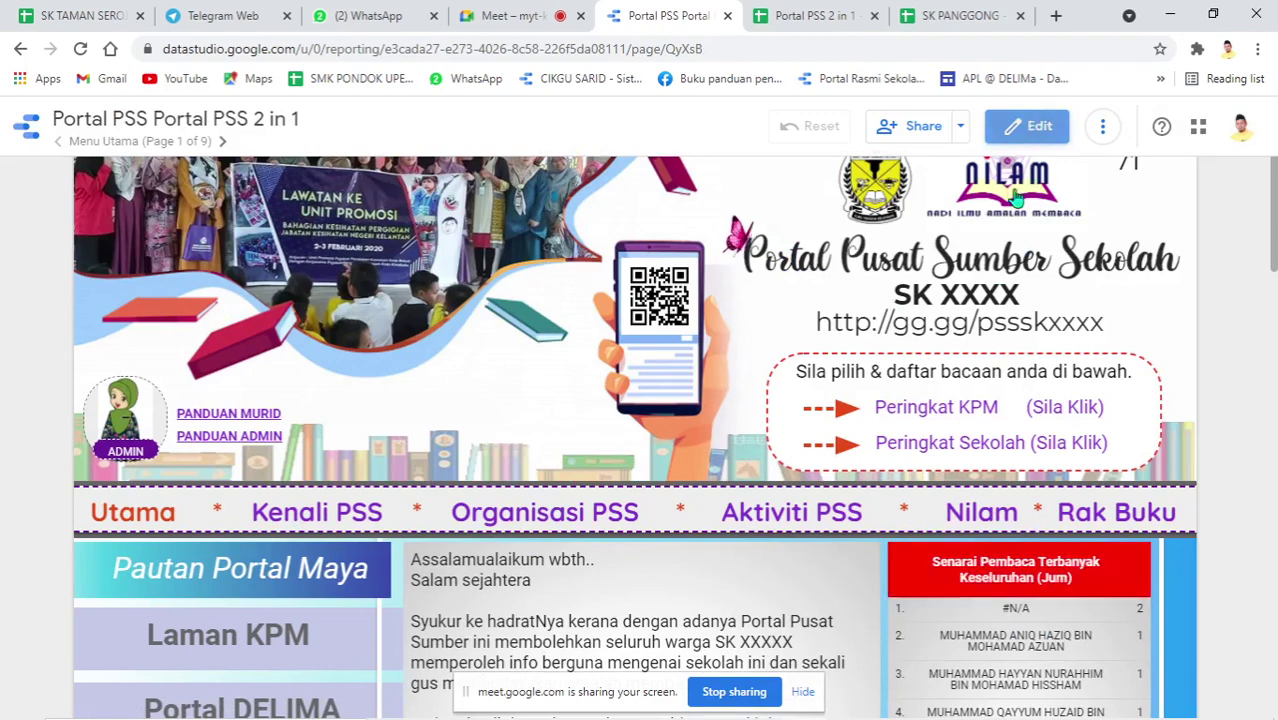
Copy the header elements from the Menu Utama page and paste them into the blank header area of the Kenali PSS page
key("alt+Left")
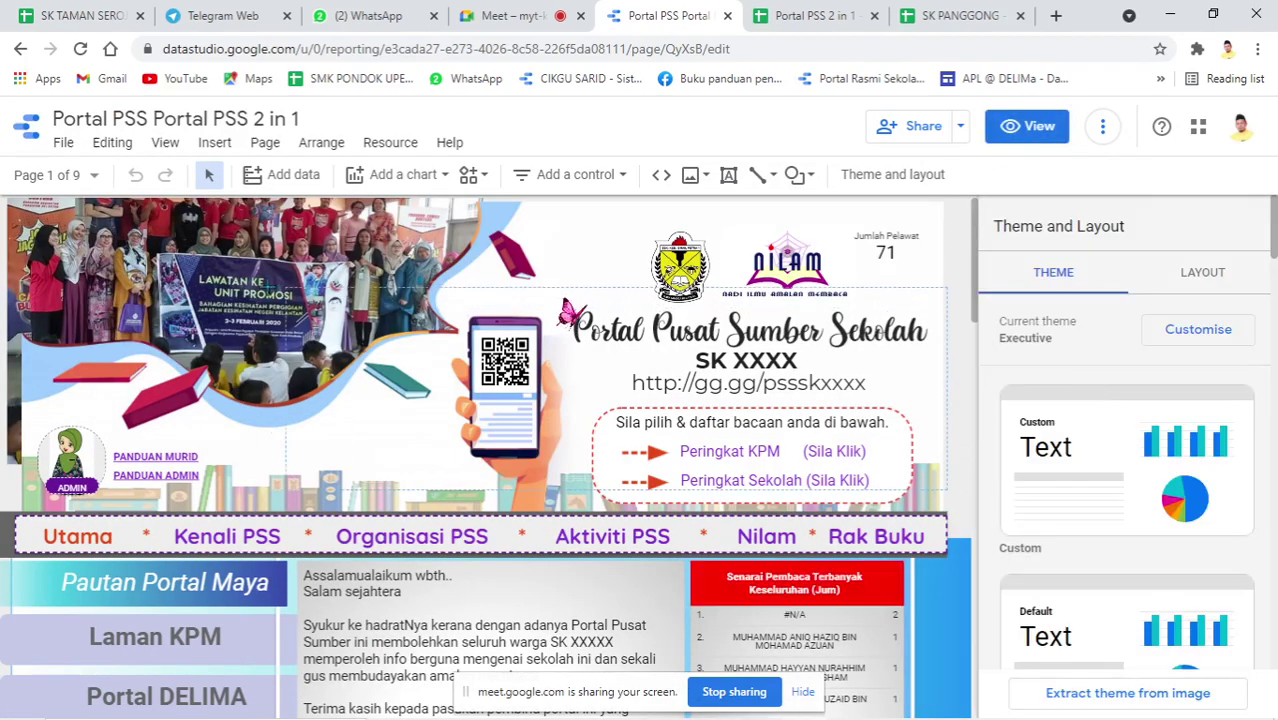
key("ctrl+a")
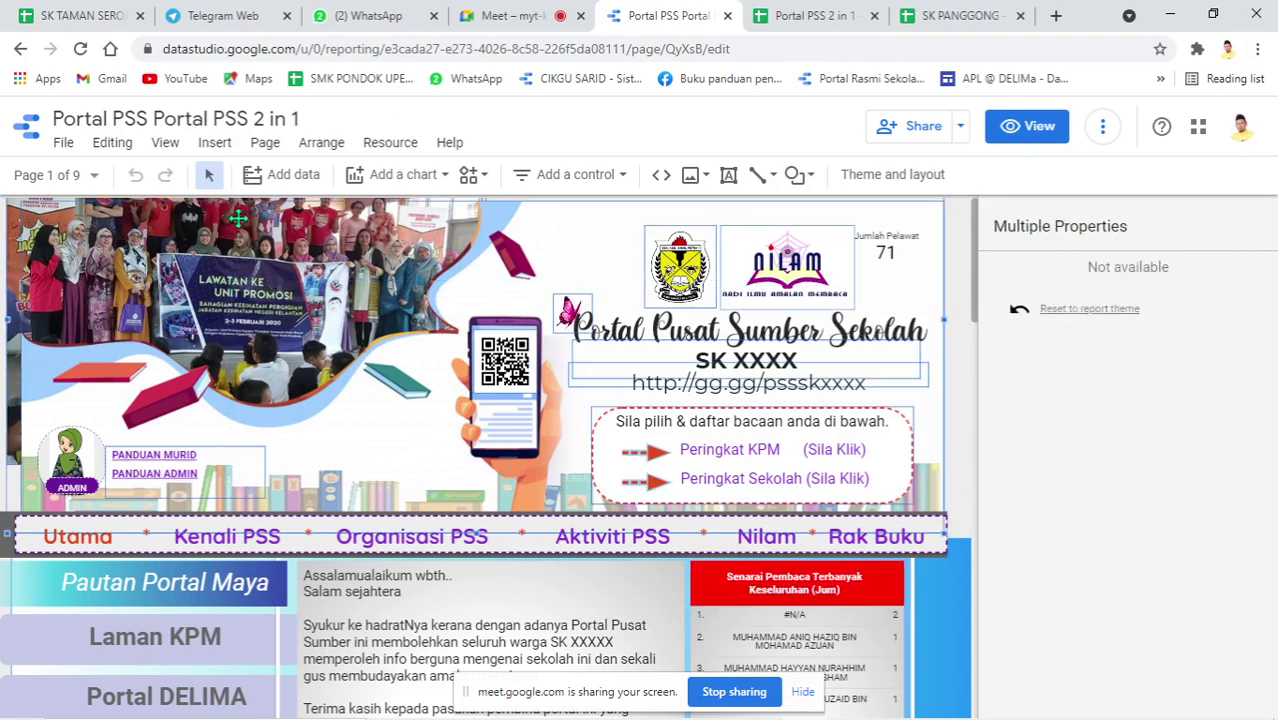
left_click(84, 177)
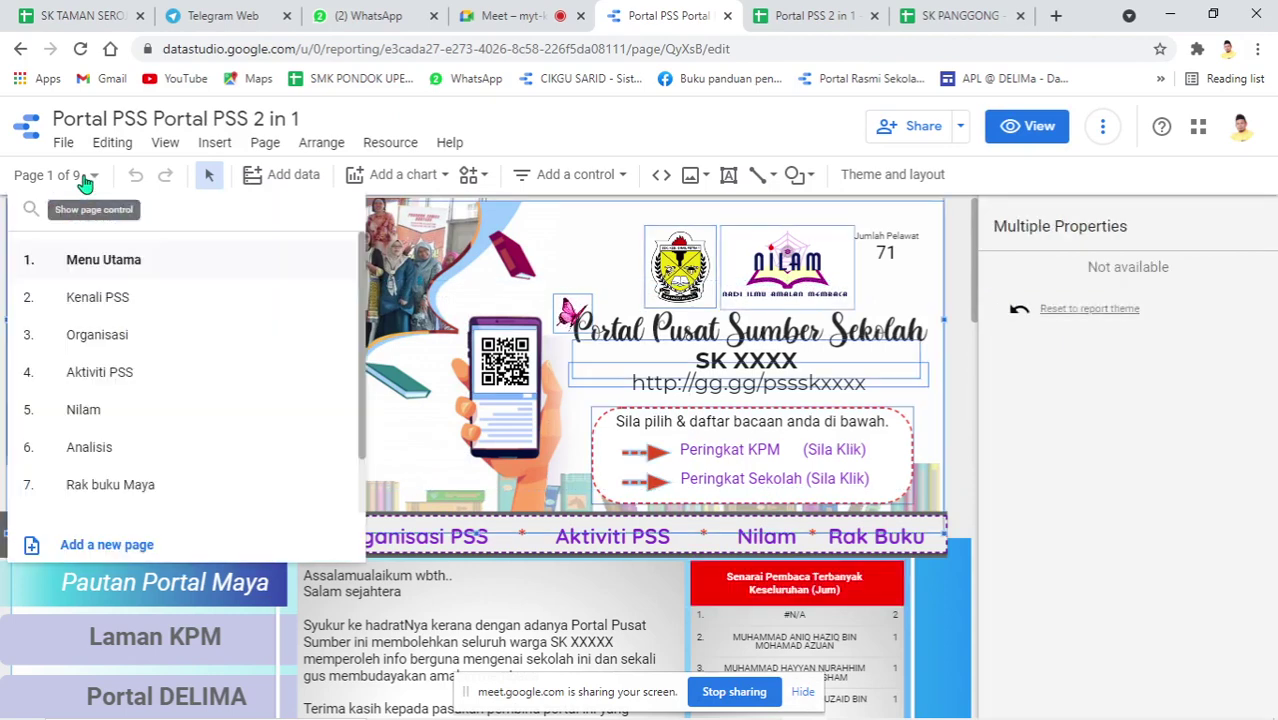
left_click(118, 302)
left_click(745, 418)
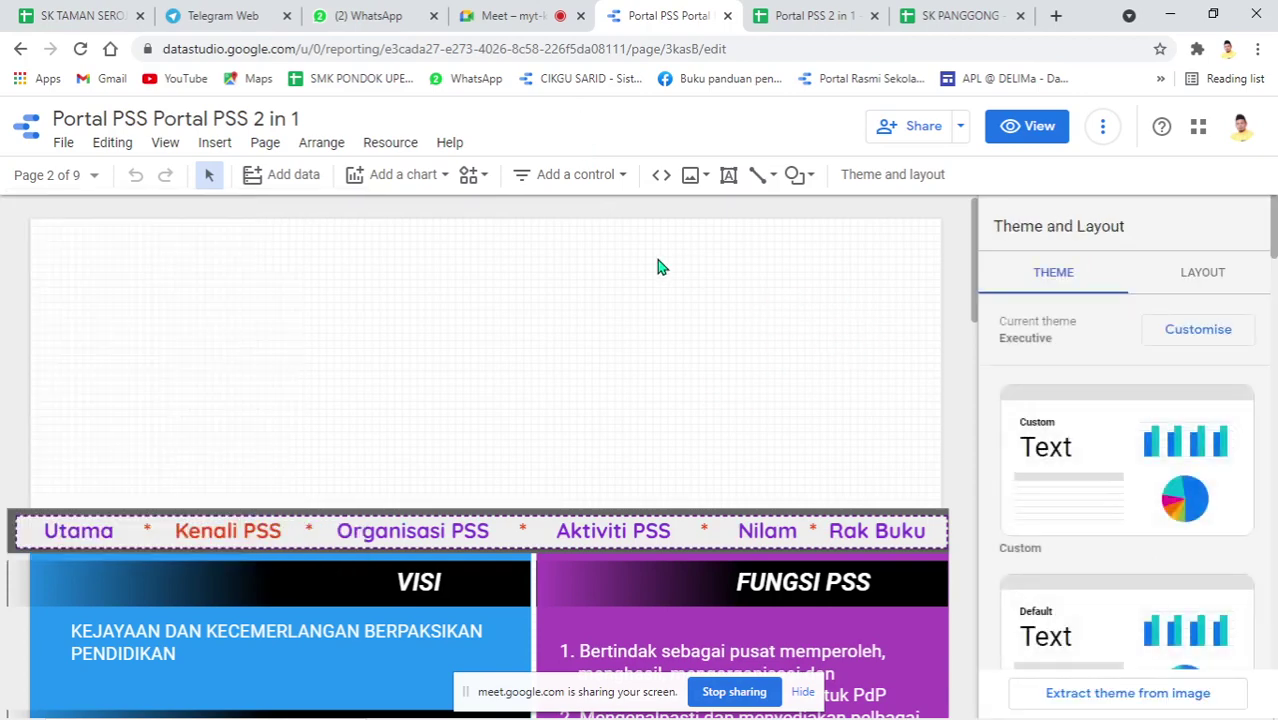
left_click(700, 310)
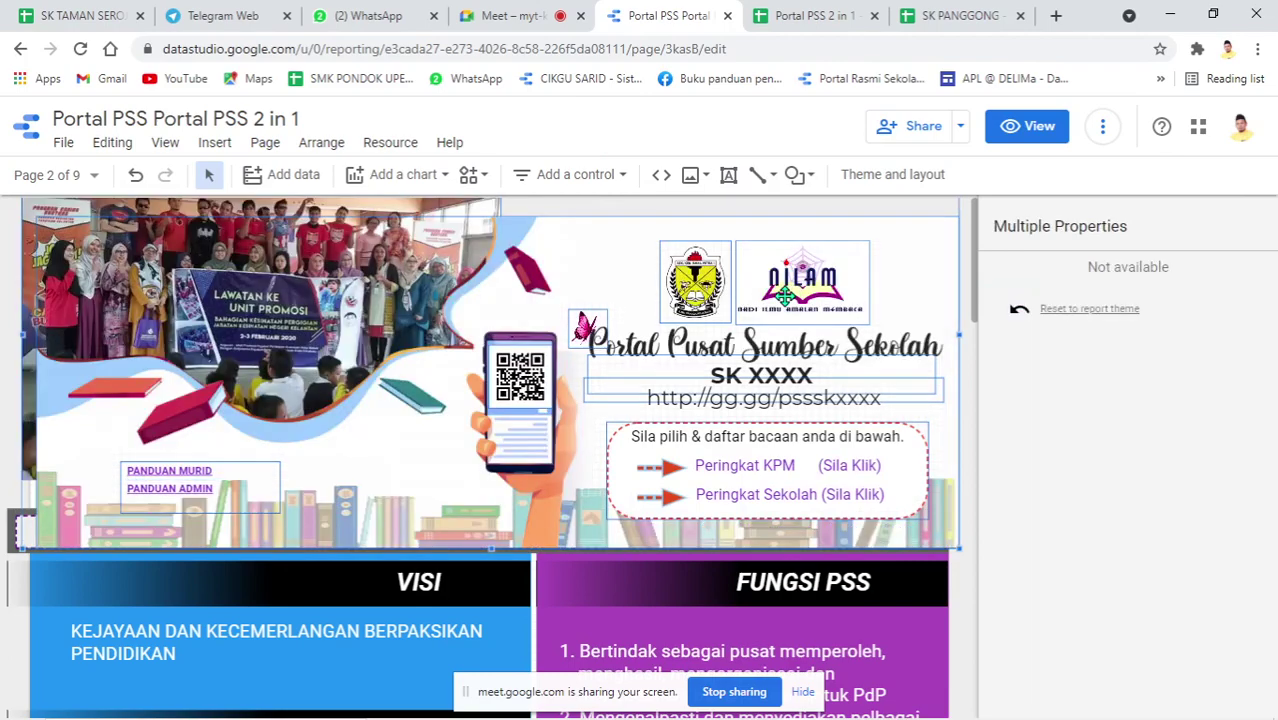
Send the pasted header elements to the back, behind the navigation bar on the Kenali PSS page
right_click(787, 303)
mouse_move(870, 491)
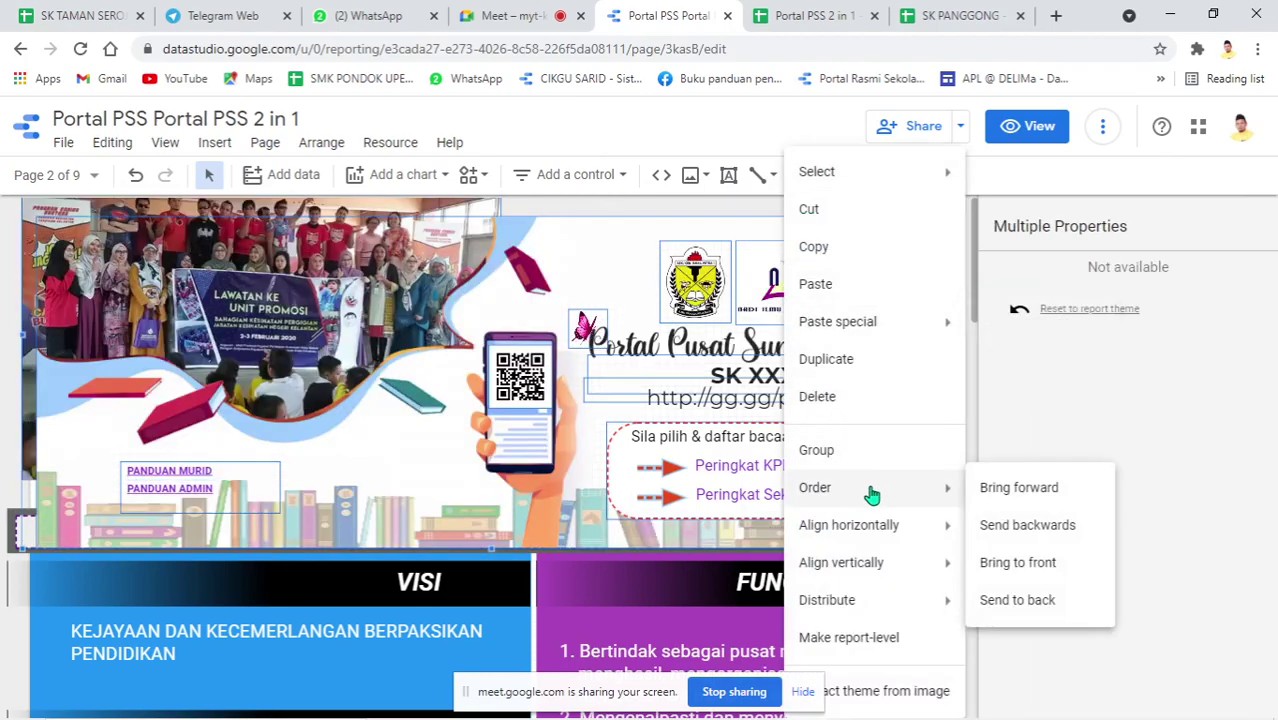
left_click(1030, 600)
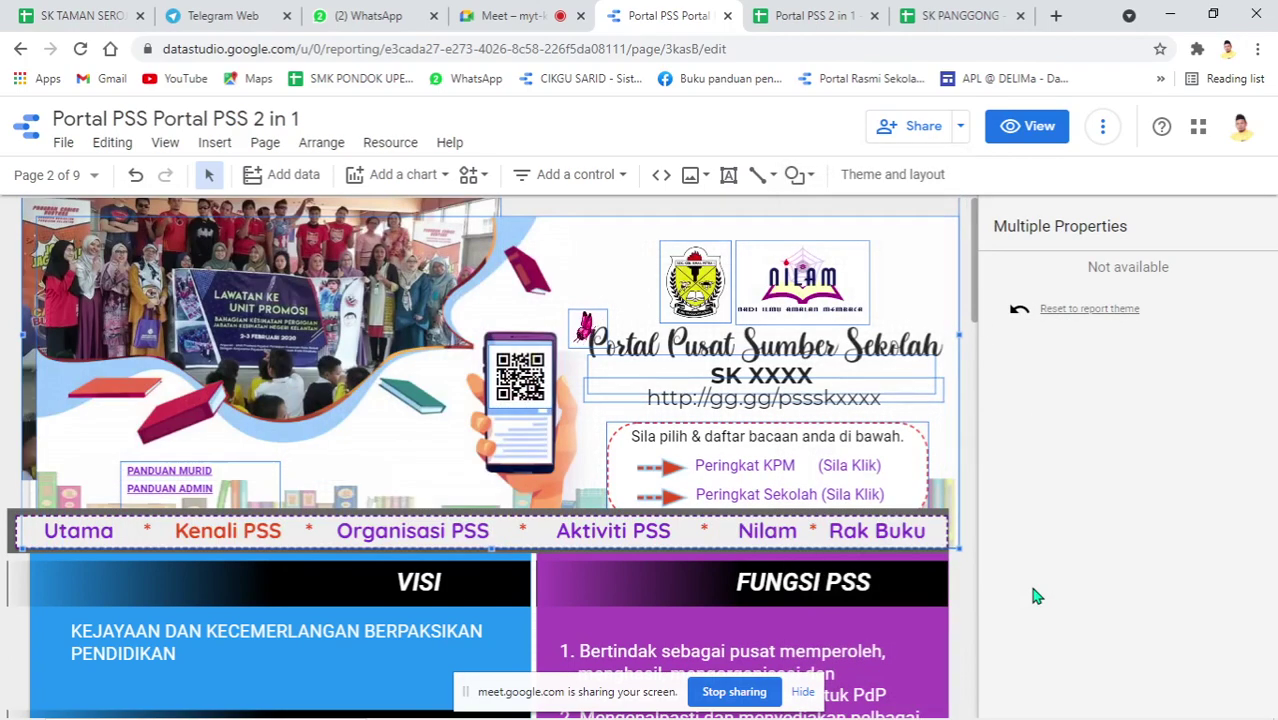
Nudge the pasted header elements up and sideways to align them with the navigation bar on the Kenali PSS page
key("Up")
key("Up")
key("Up")
key("Up")
key("Up")
key("Up")
key("Up")
key("Up")
key("Up")
key("Up")
key("Up")
key("Up")
key("Up")
key("Up")
key("Up")
key("Up")
key("Up")
key("Up")
key("Up")
key("Up")
key("Left")
key("Left")
key("Left")
key("Left")
key("Left")
key("Left")
key("Left")
key("Left")
key("Left")
key("Left")
key("Left")
key("Left")
key("Left")
key("Left")
key("Left")
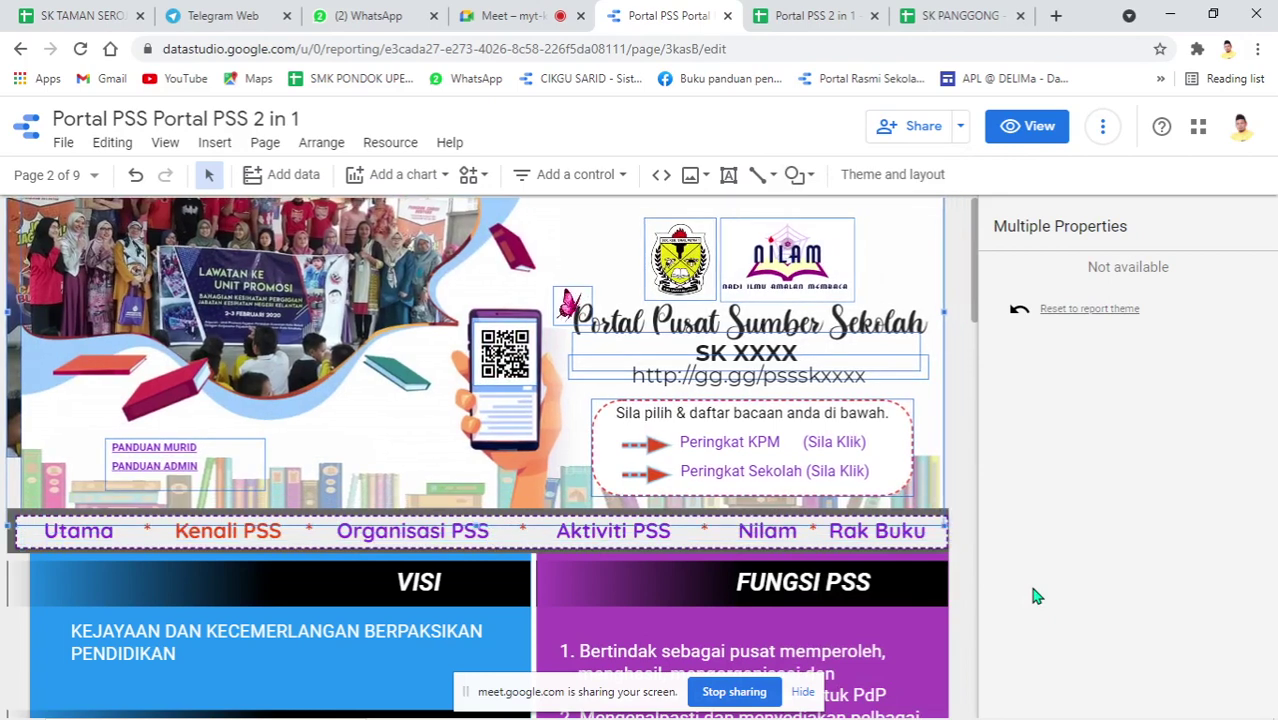
key("Right")
key("Right")
key("Right")
key("Right")
key("Right")
key("Right")
key("Right")
key("Right")
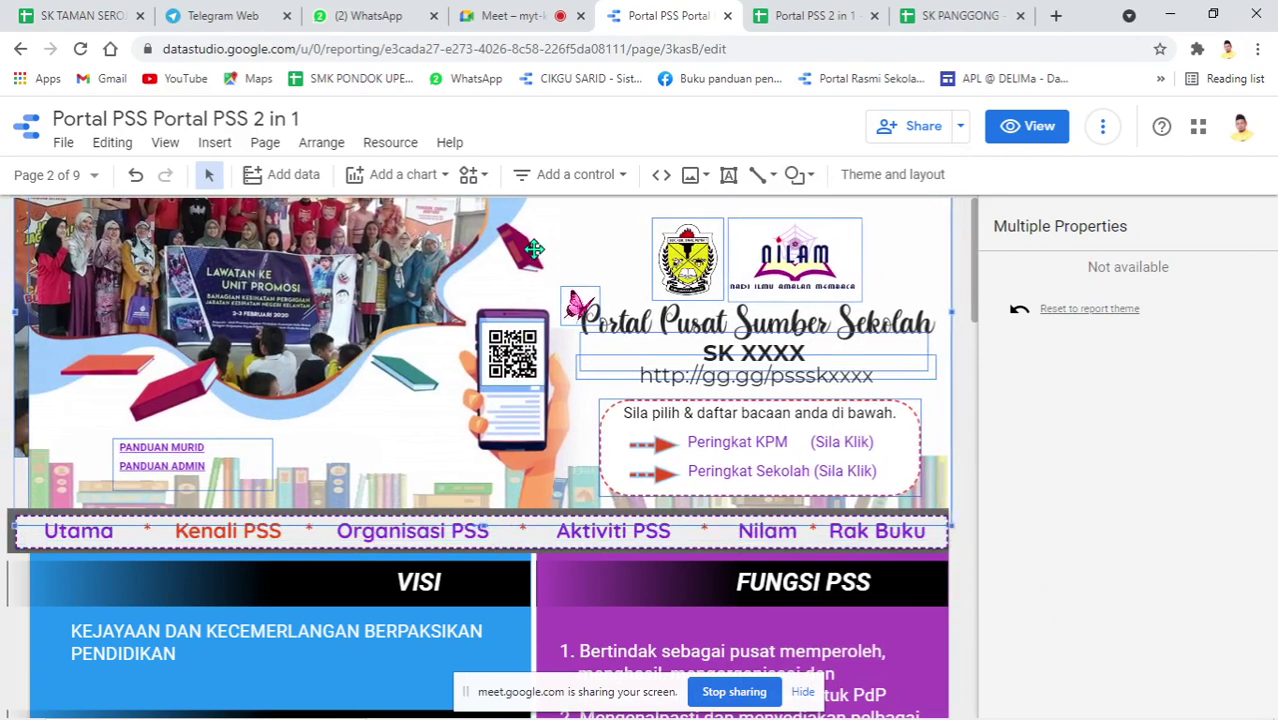
Replace the header group photo on the Kenali PSS page with img_4885 and enlarge it to fill the curved photo frame
left_click(70, 268)
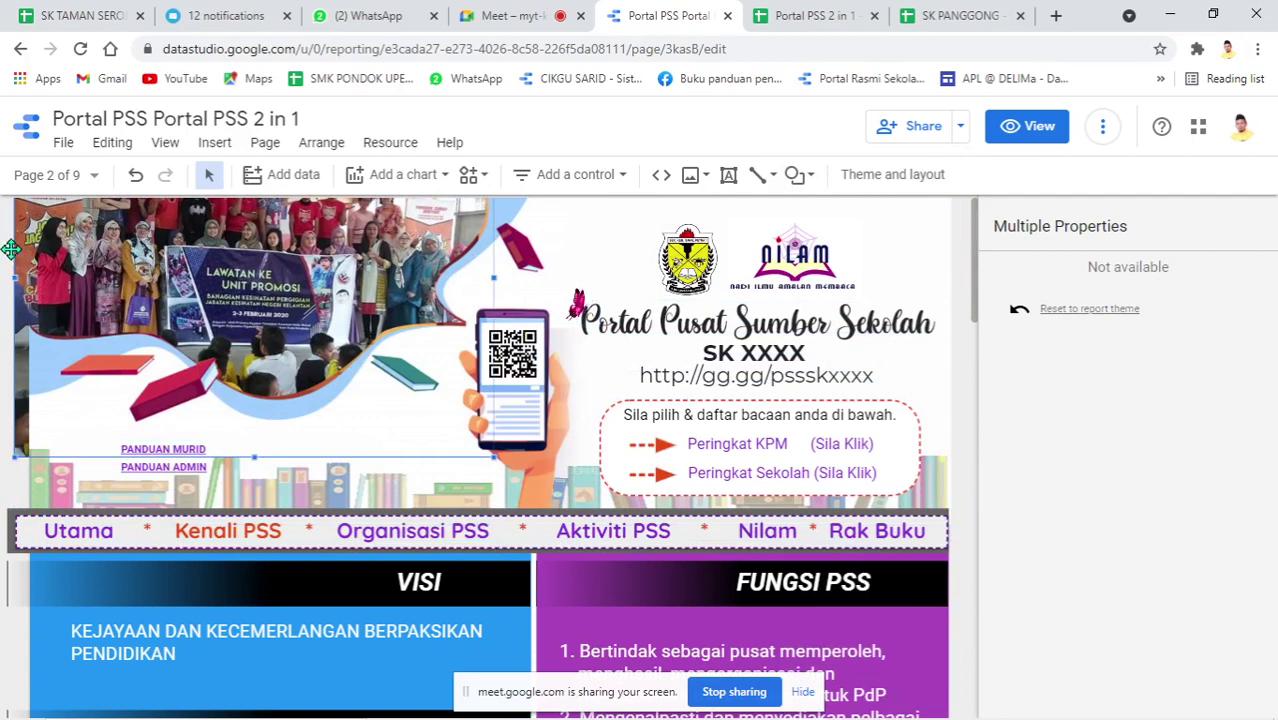
left_click(595, 233)
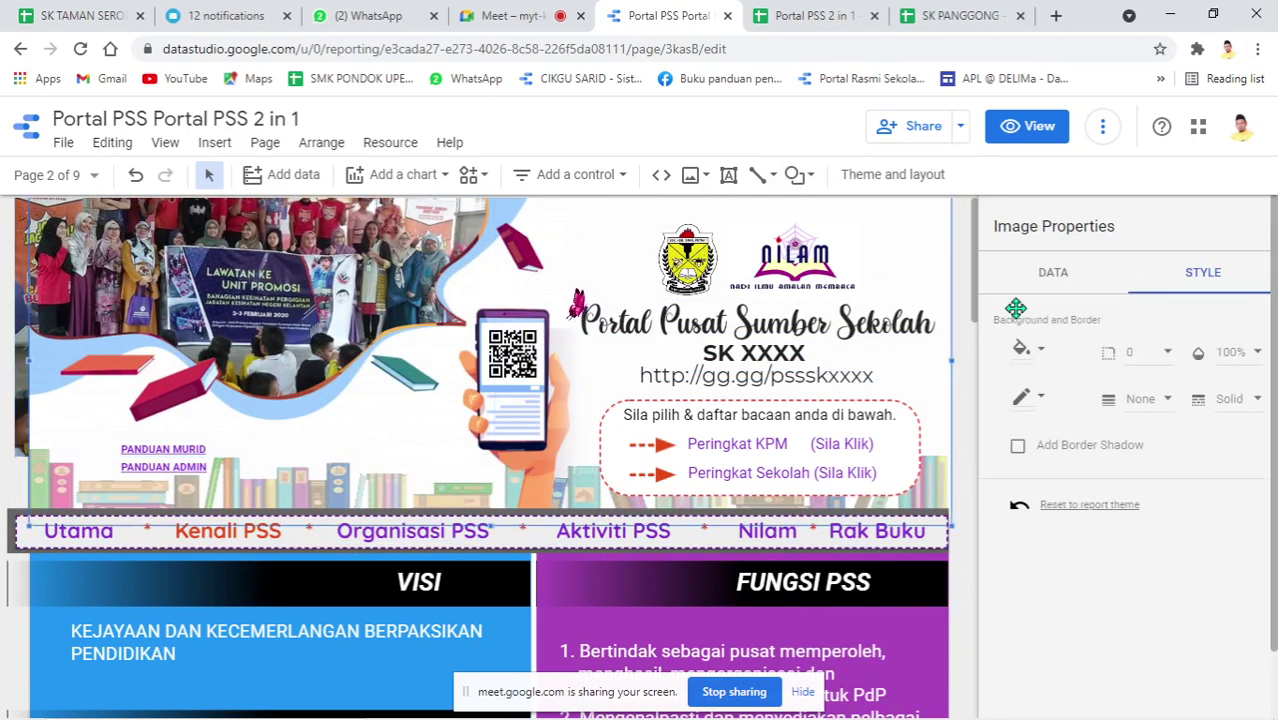
left_click(17, 240)
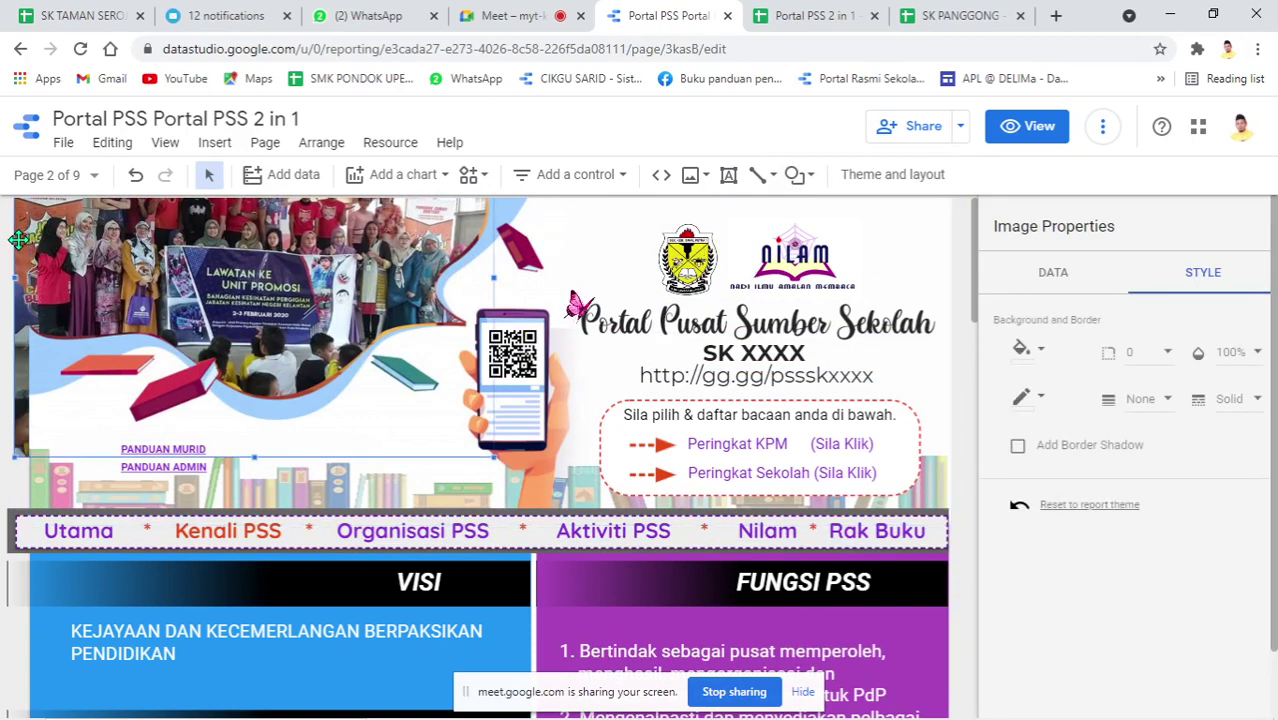
left_click(1055, 279)
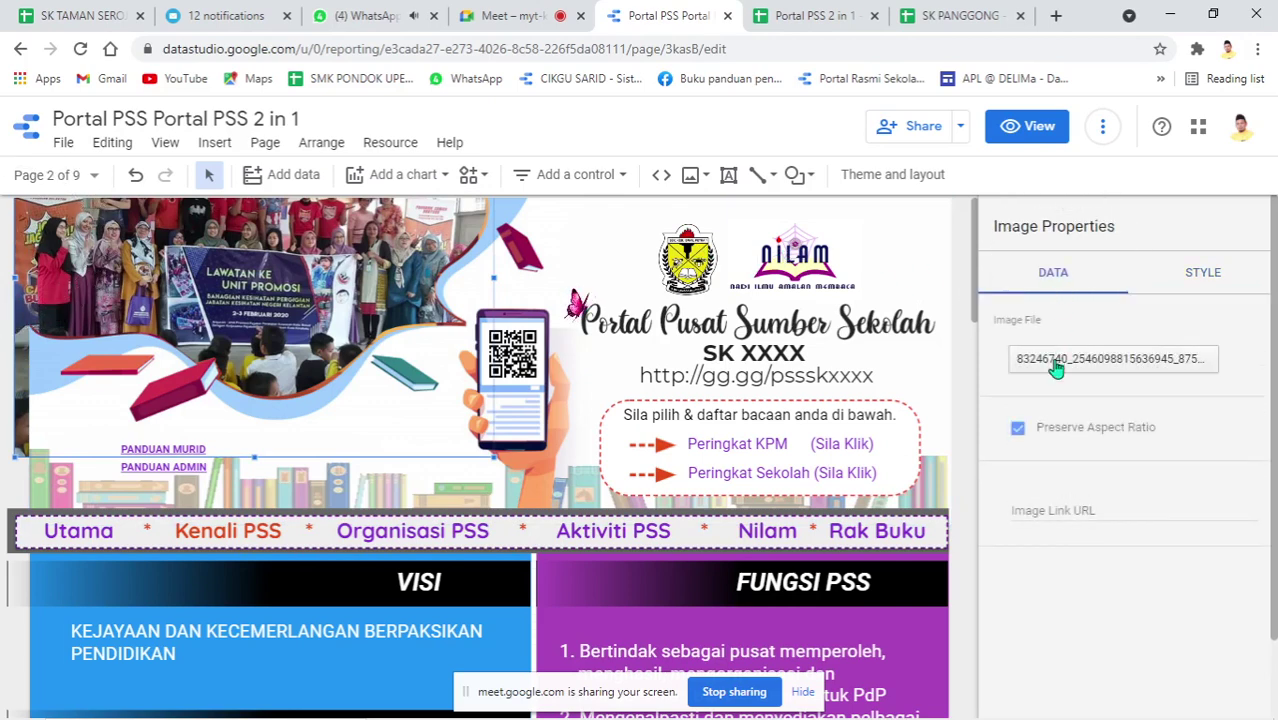
left_click(1058, 368)
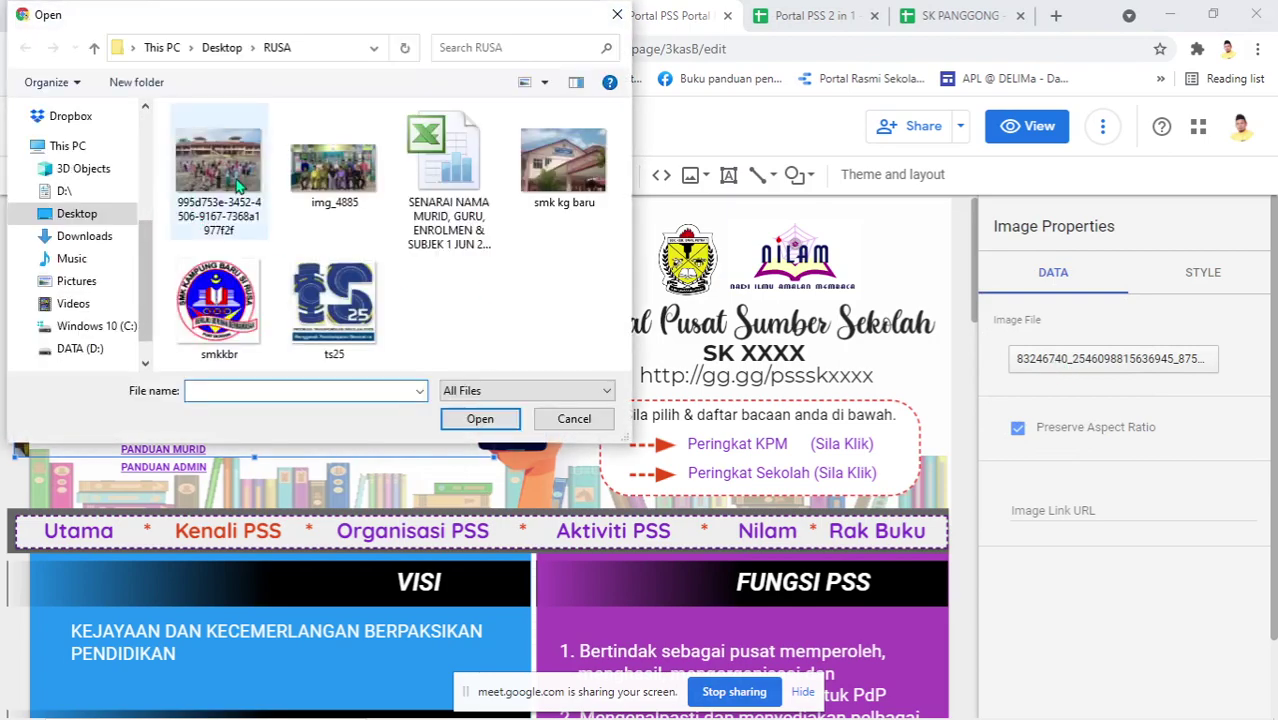
left_click(345, 178)
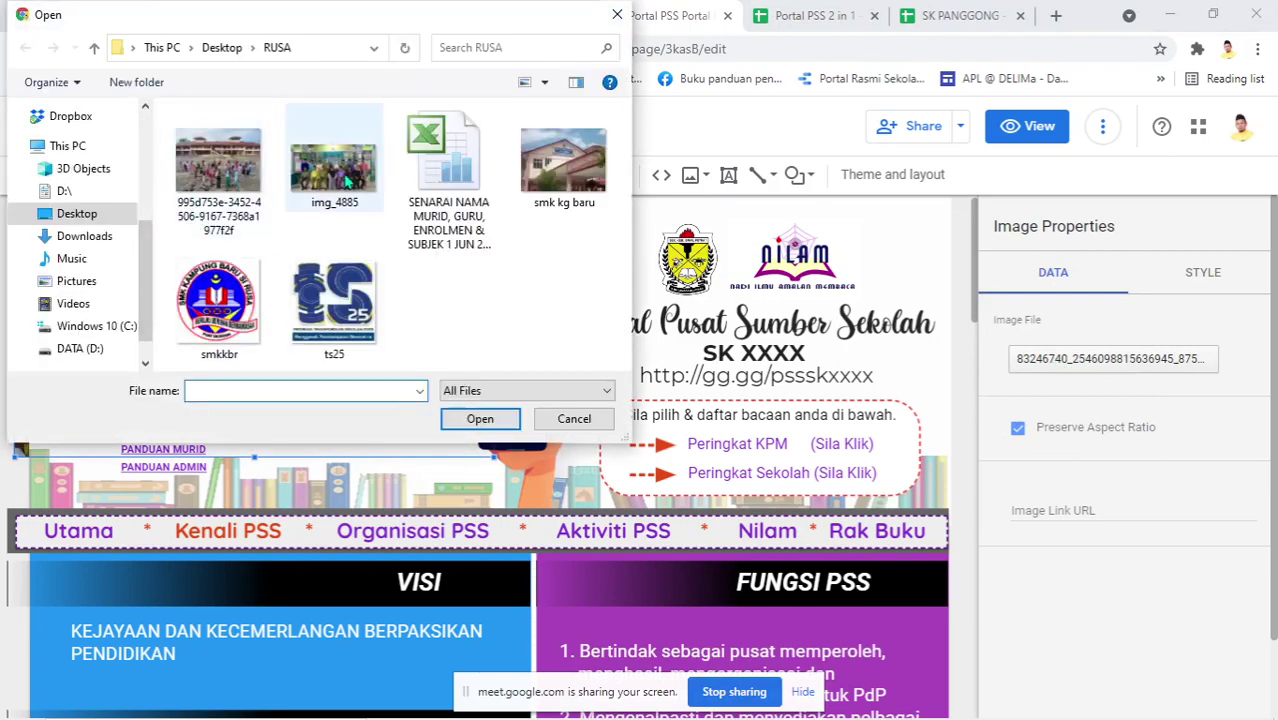
left_click(480, 418)
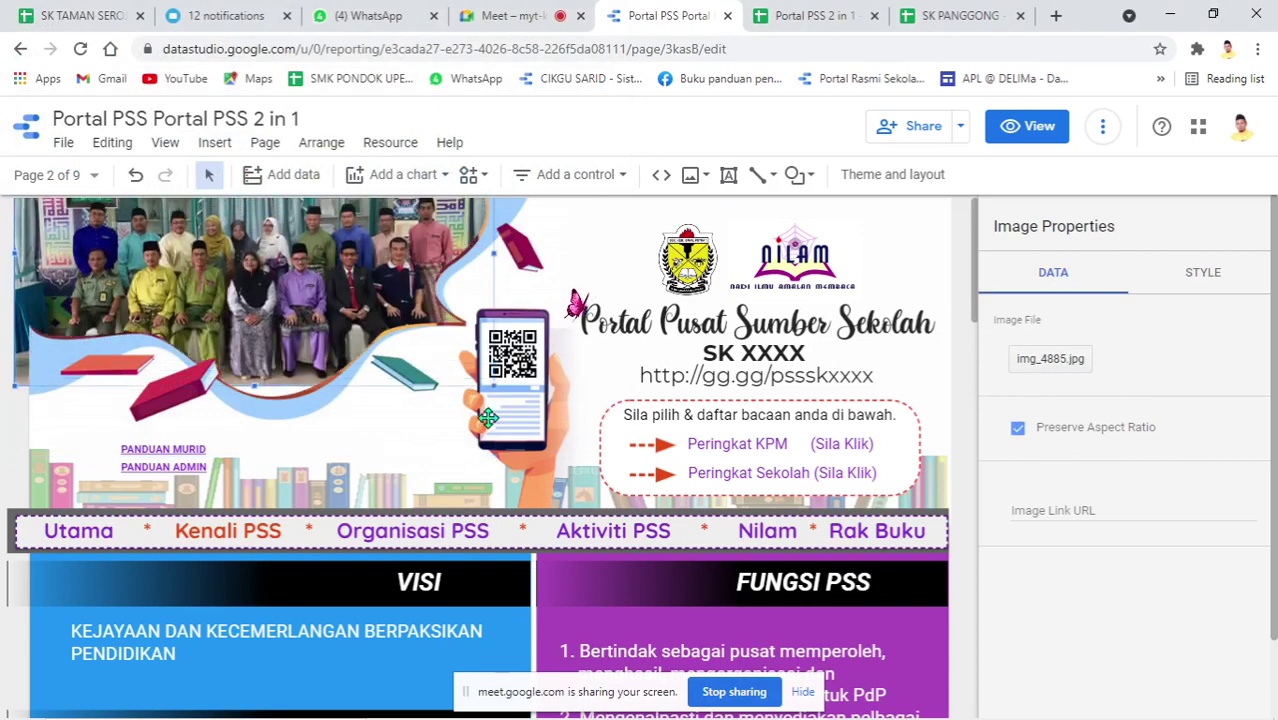
left_click_drag(256, 396, 260, 422)
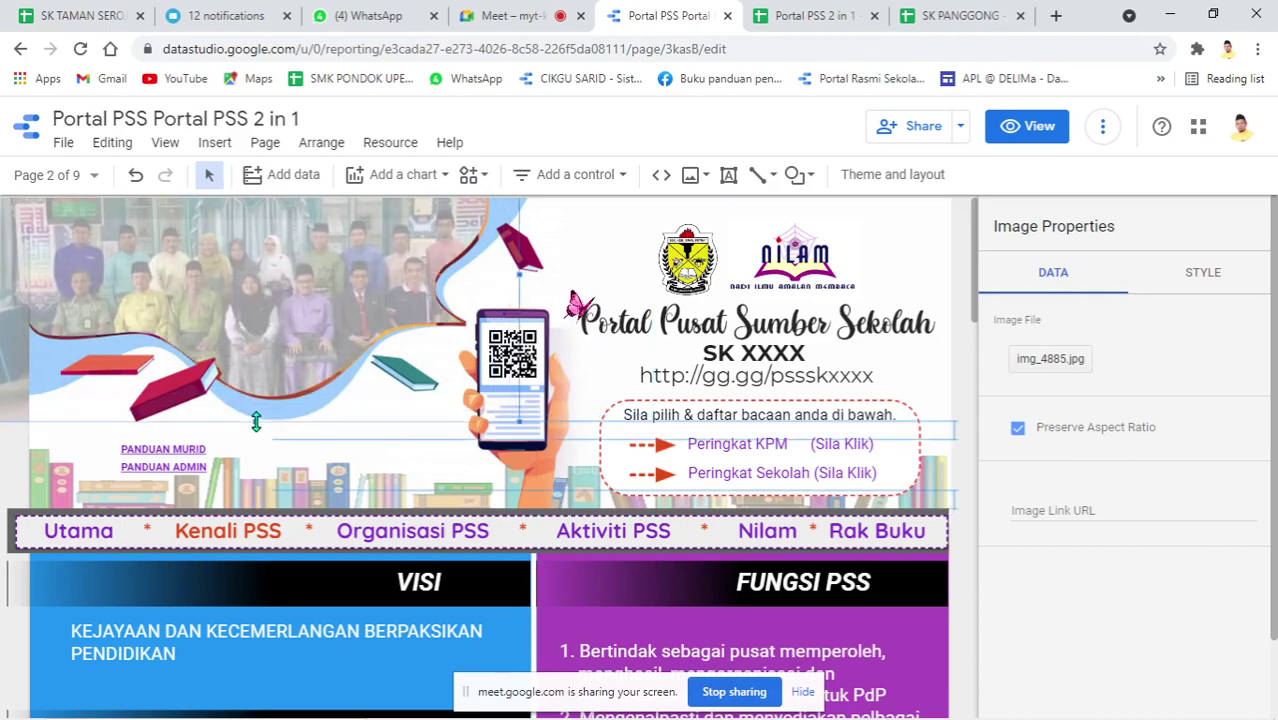
View the Kenali PSS page outside edit mode and save its header frame image to the Desktop as a PNG
left_click(1022, 136)
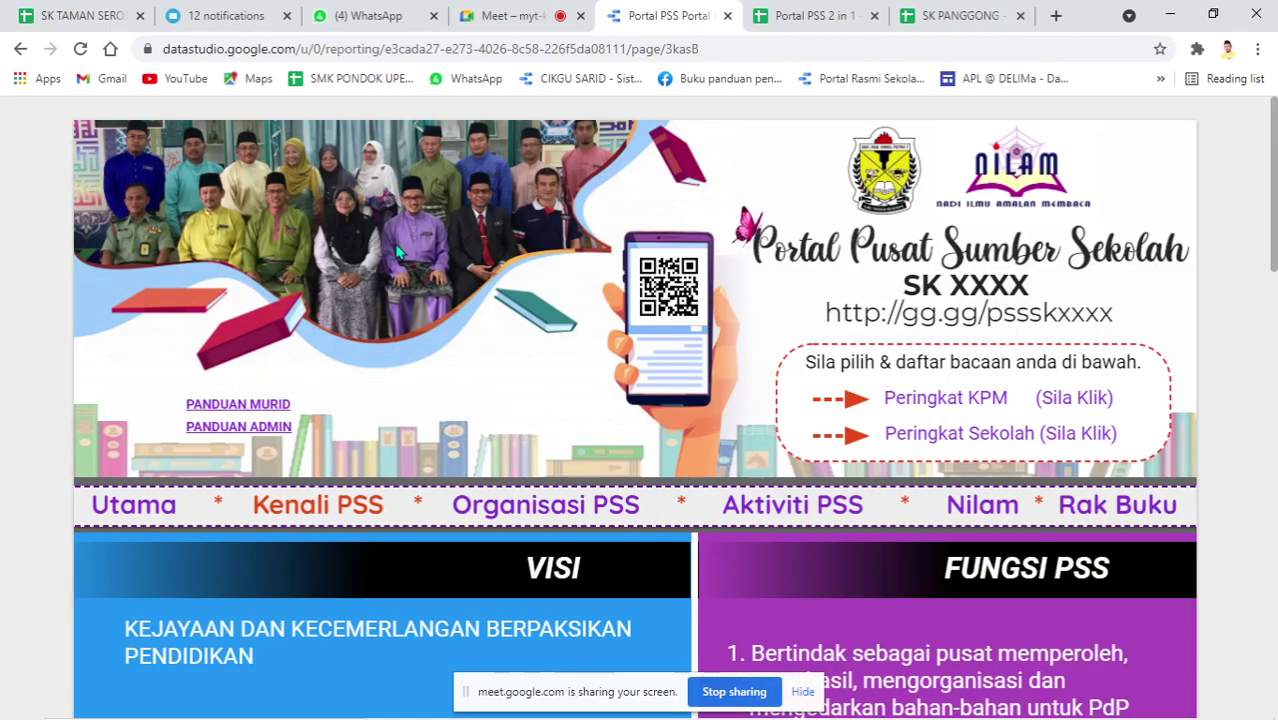
right_click(546, 371)
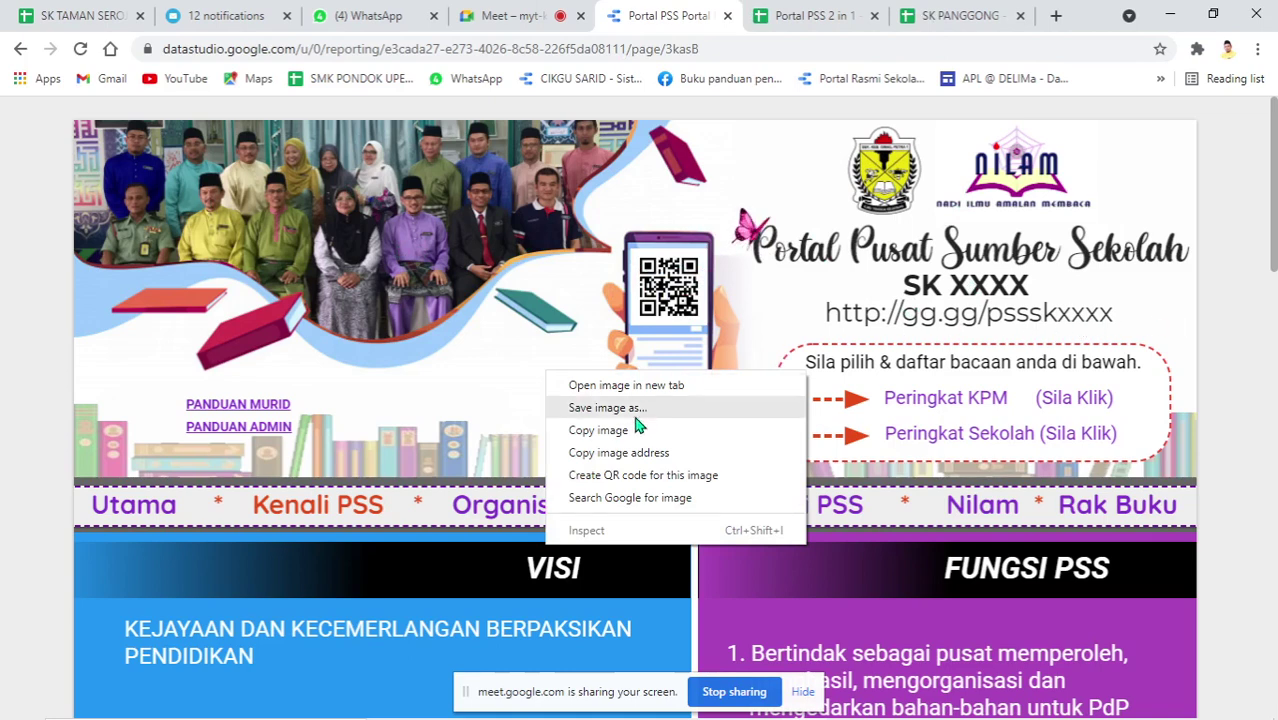
left_click(478, 379)
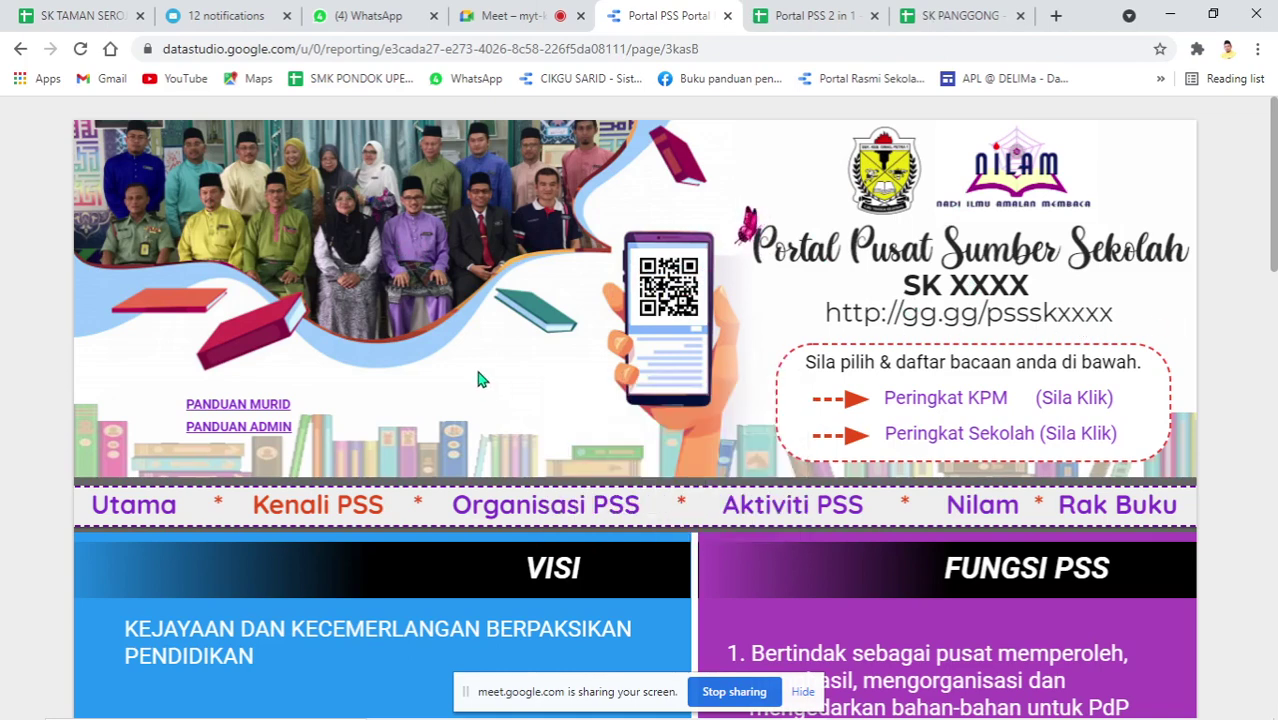
right_click(512, 376)
left_click(565, 418)
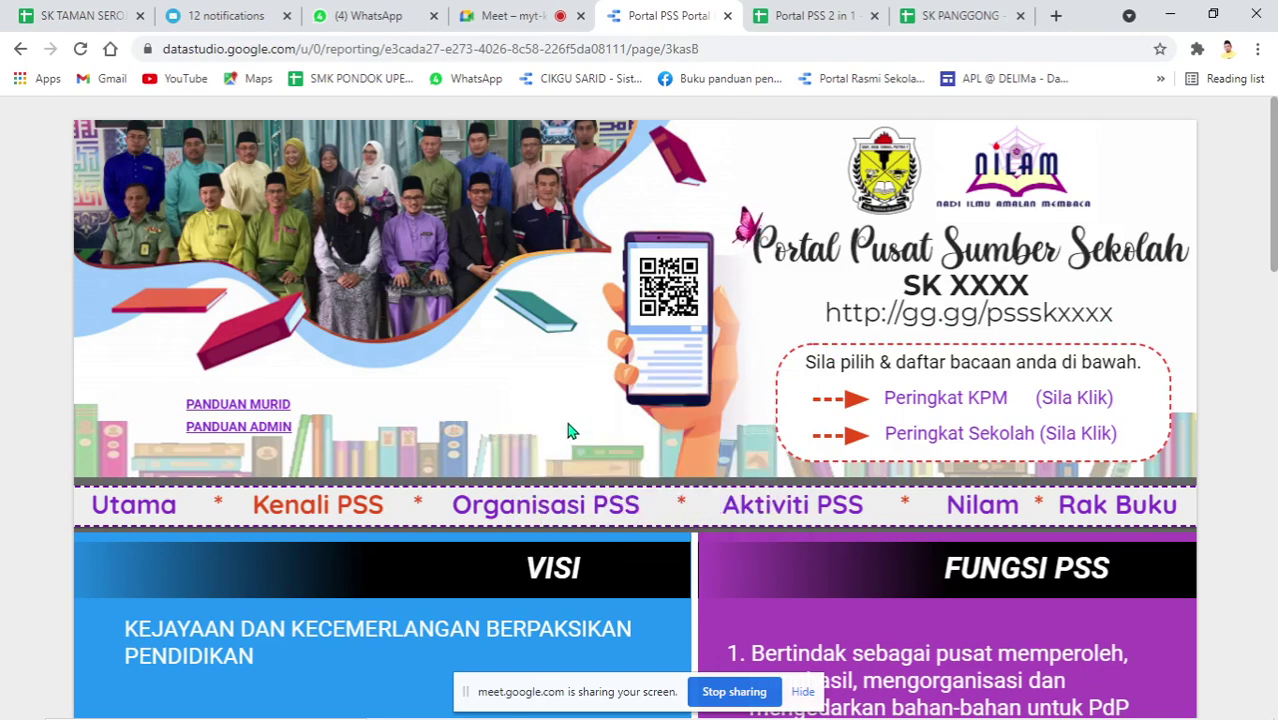
left_click(114, 183)
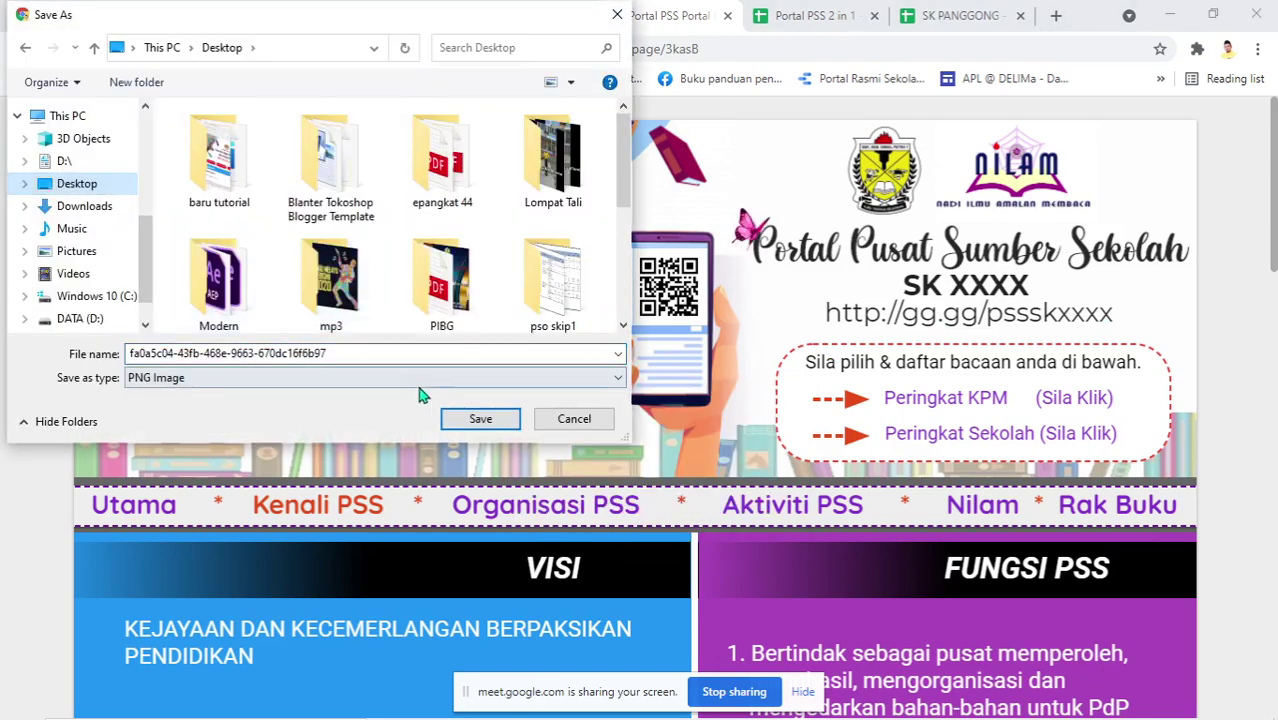
left_click(480, 419)
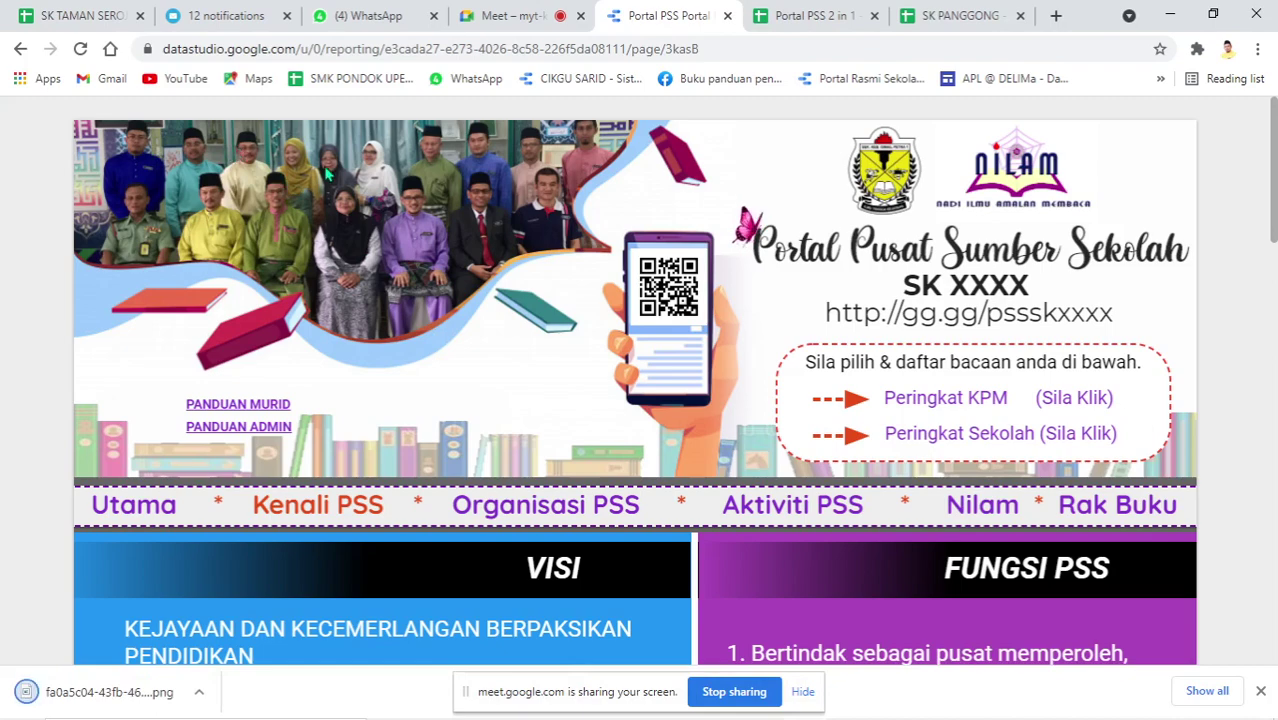
Open the portal's Utama page and clear the screen-sharing notice and download bar to view the original header
left_click(133, 508)
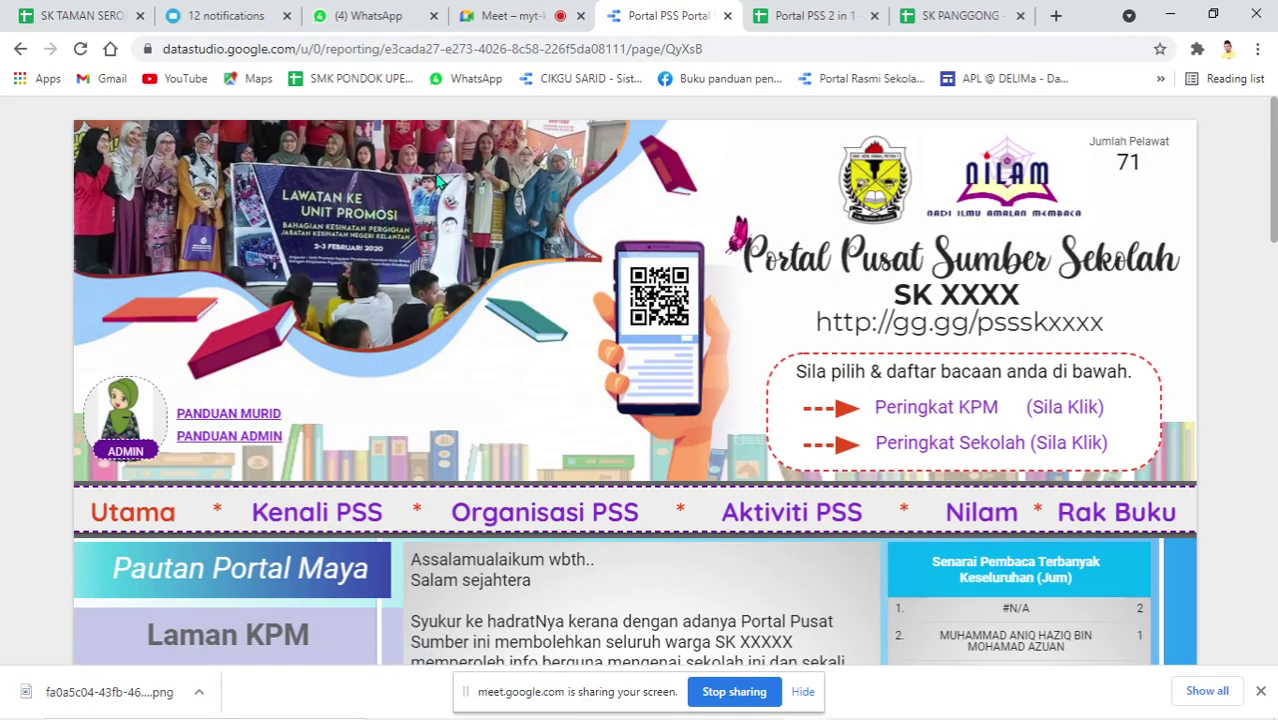
left_click(804, 693)
left_click(1261, 691)
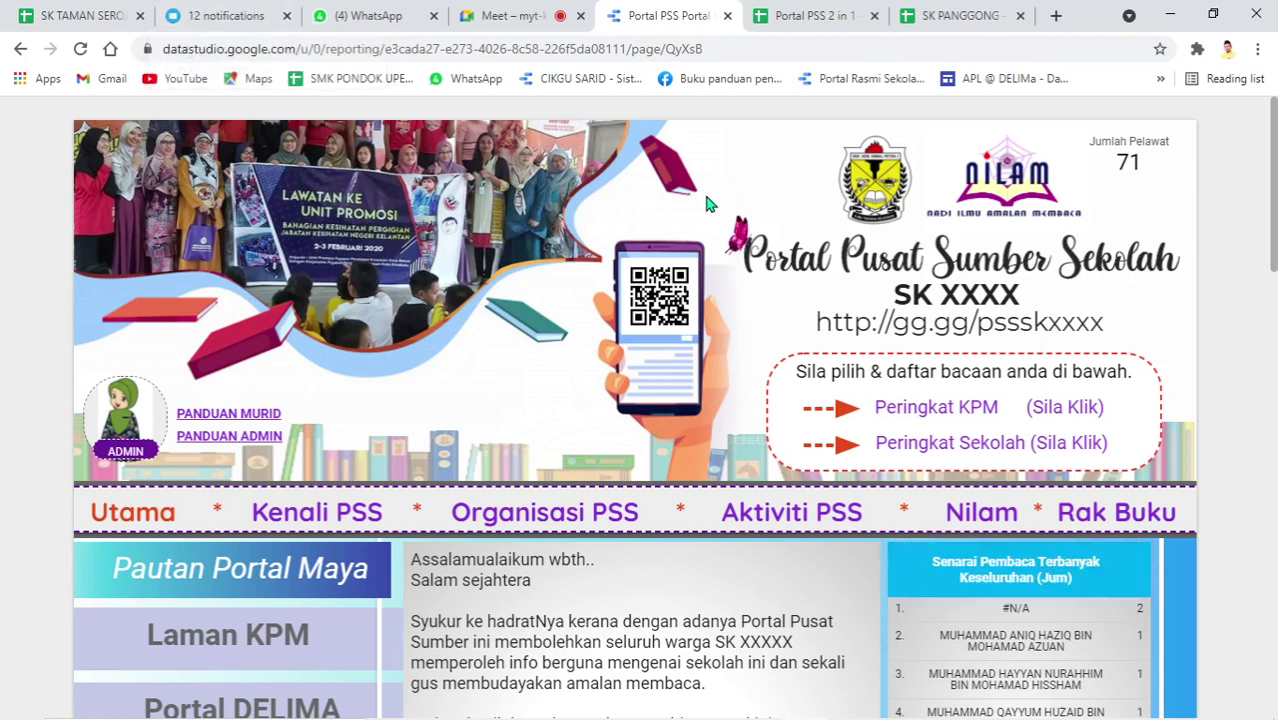
left_click_drag(651, 240, 787, 317)
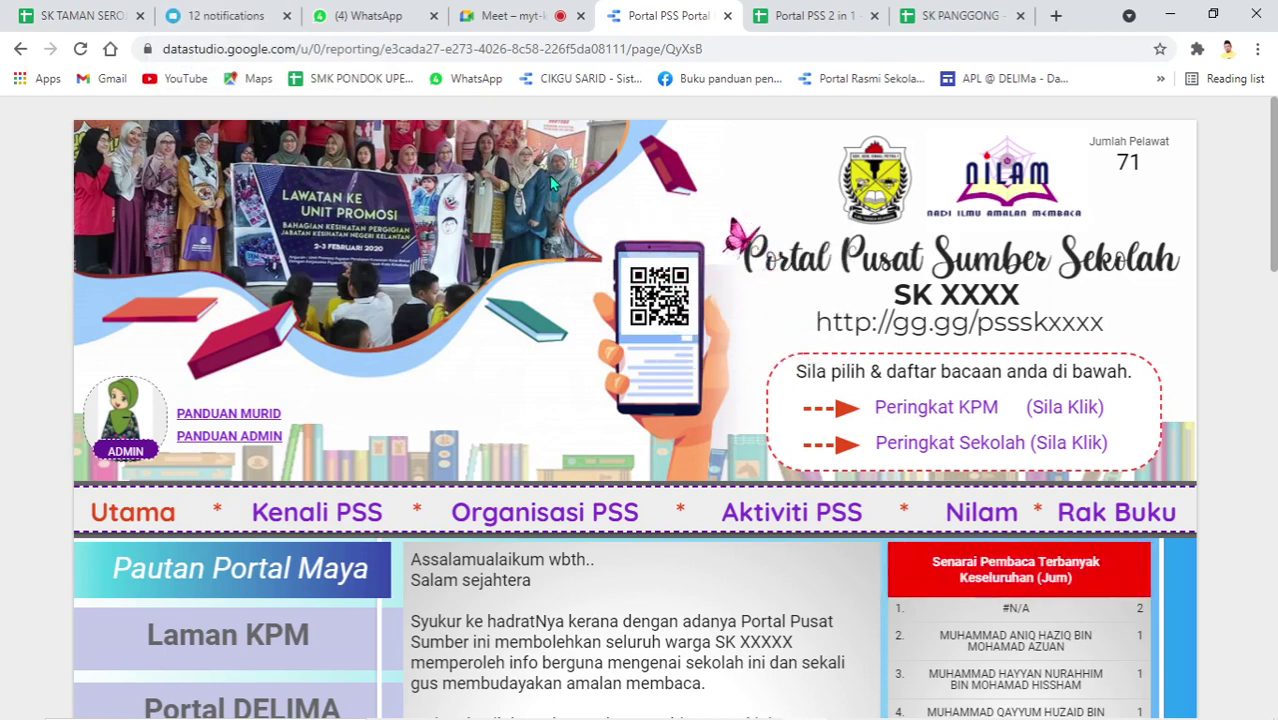
mouse_move(634, 123)
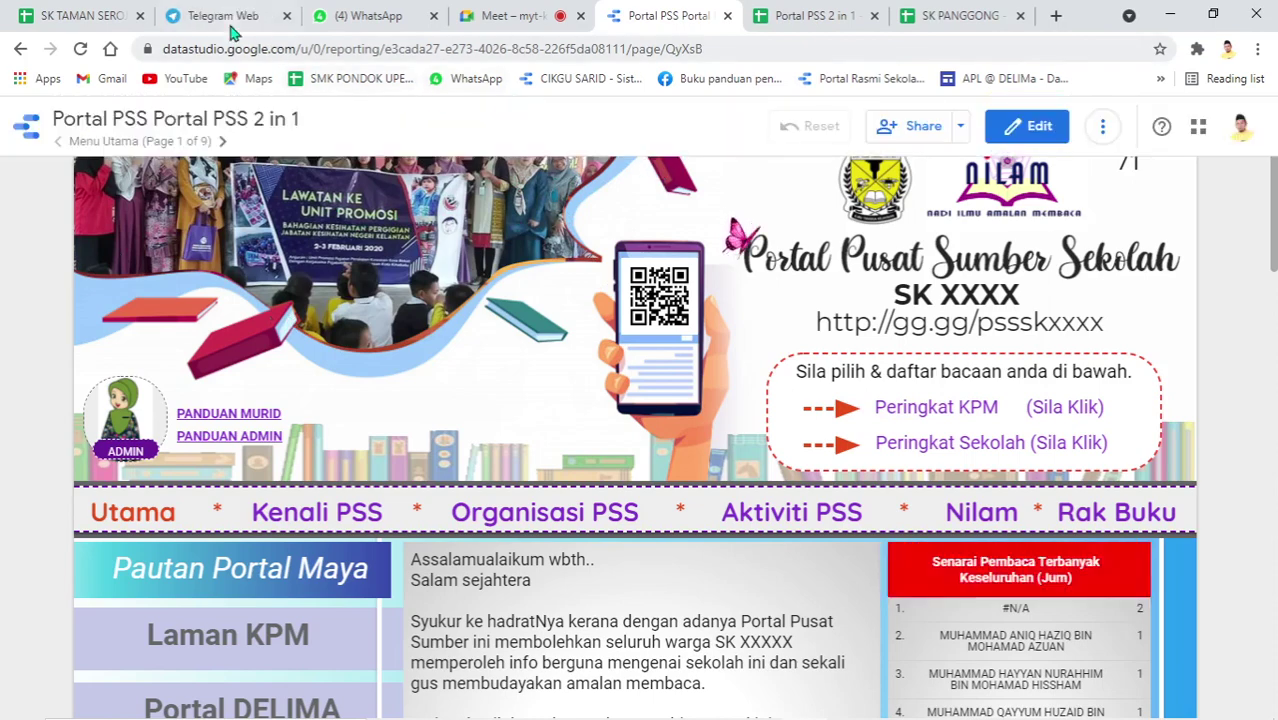
left_click(505, 16)
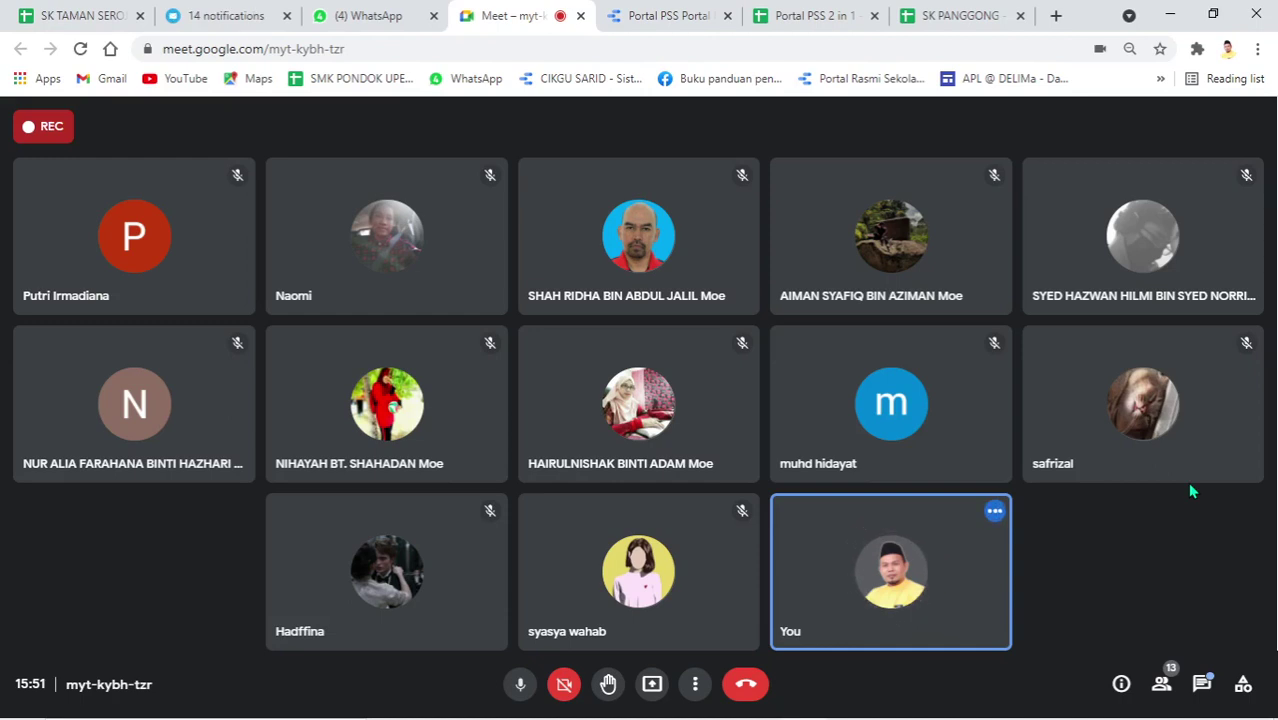
left_click(690, 14)
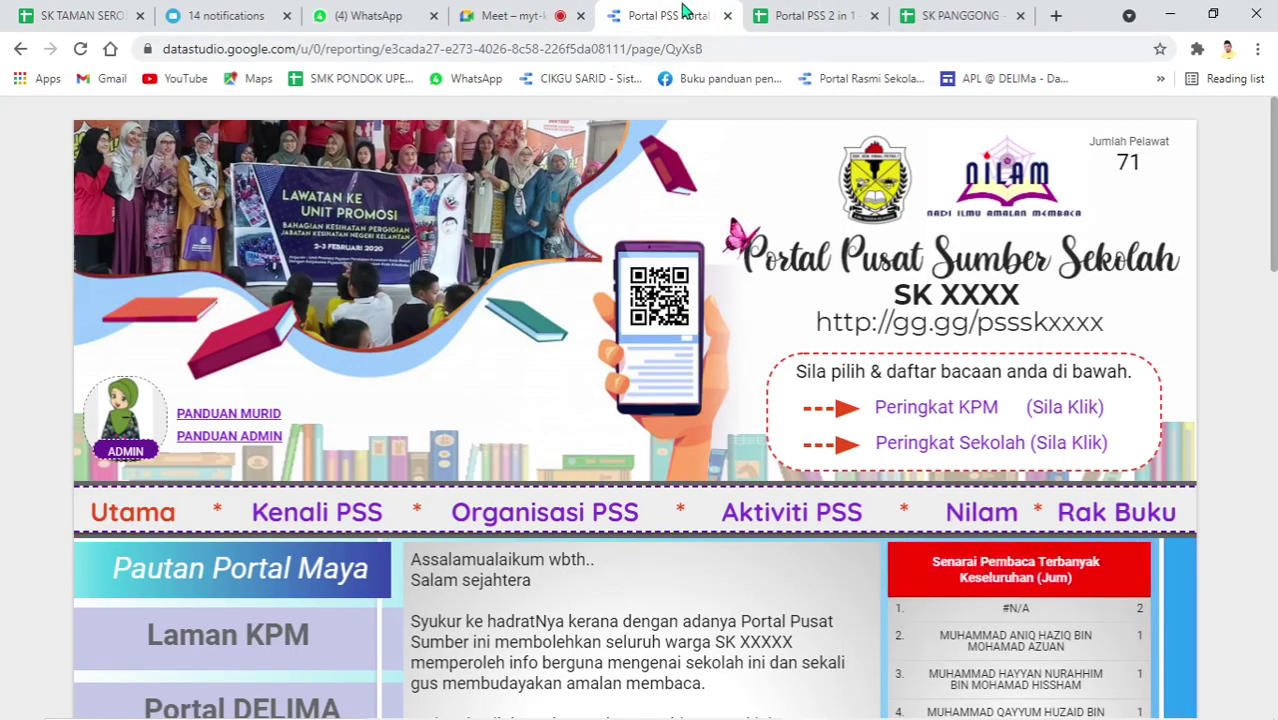
left_click(538, 12)
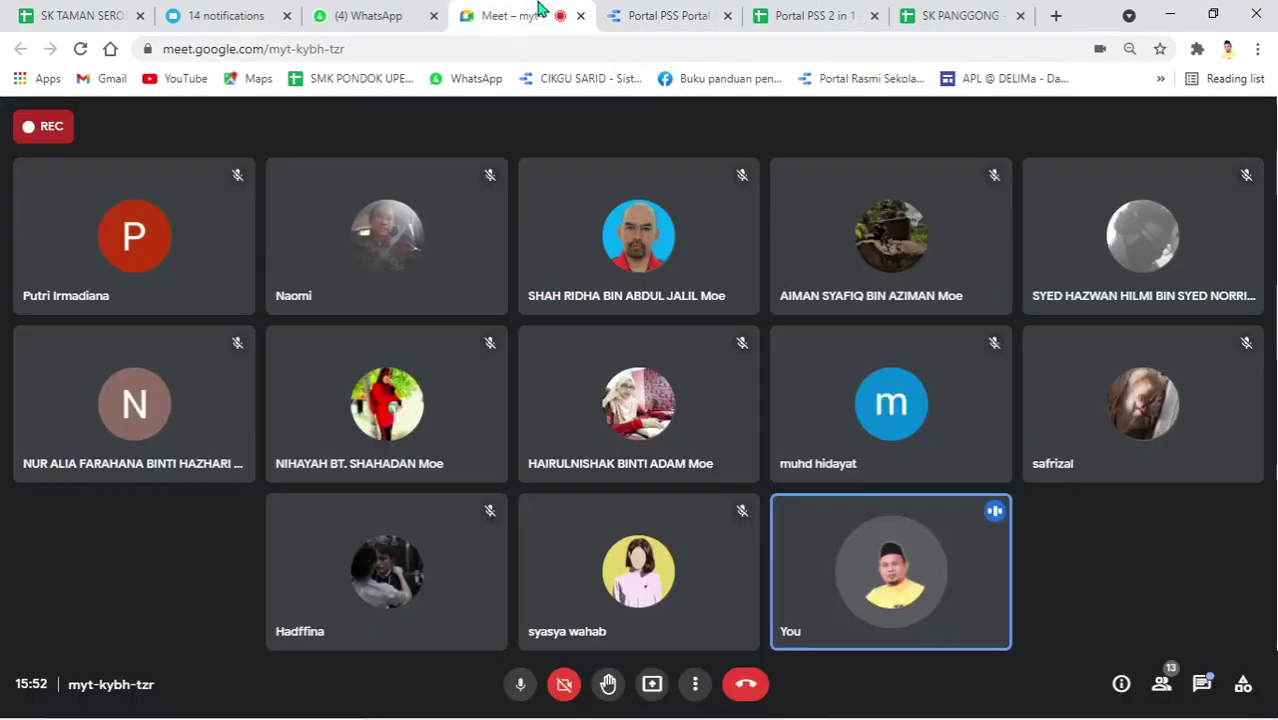
left_click(652, 684)
left_click(689, 567)
left_click(614, 298)
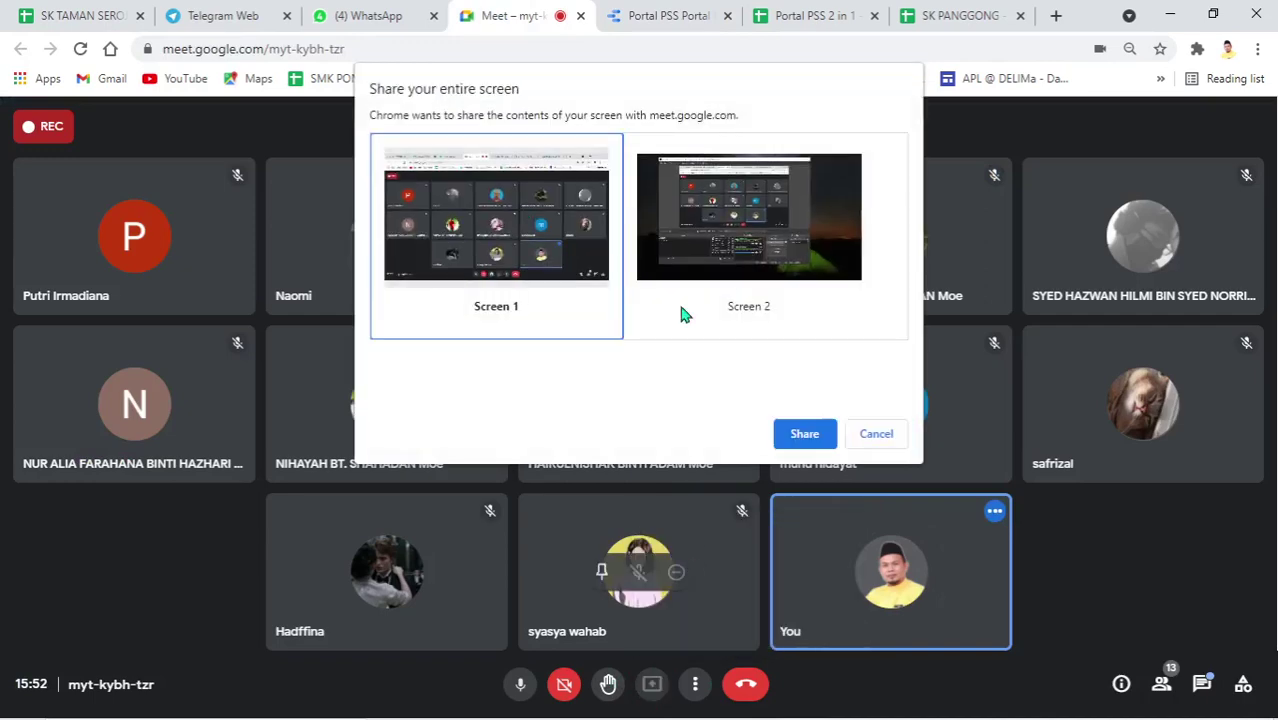
left_click(882, 432)
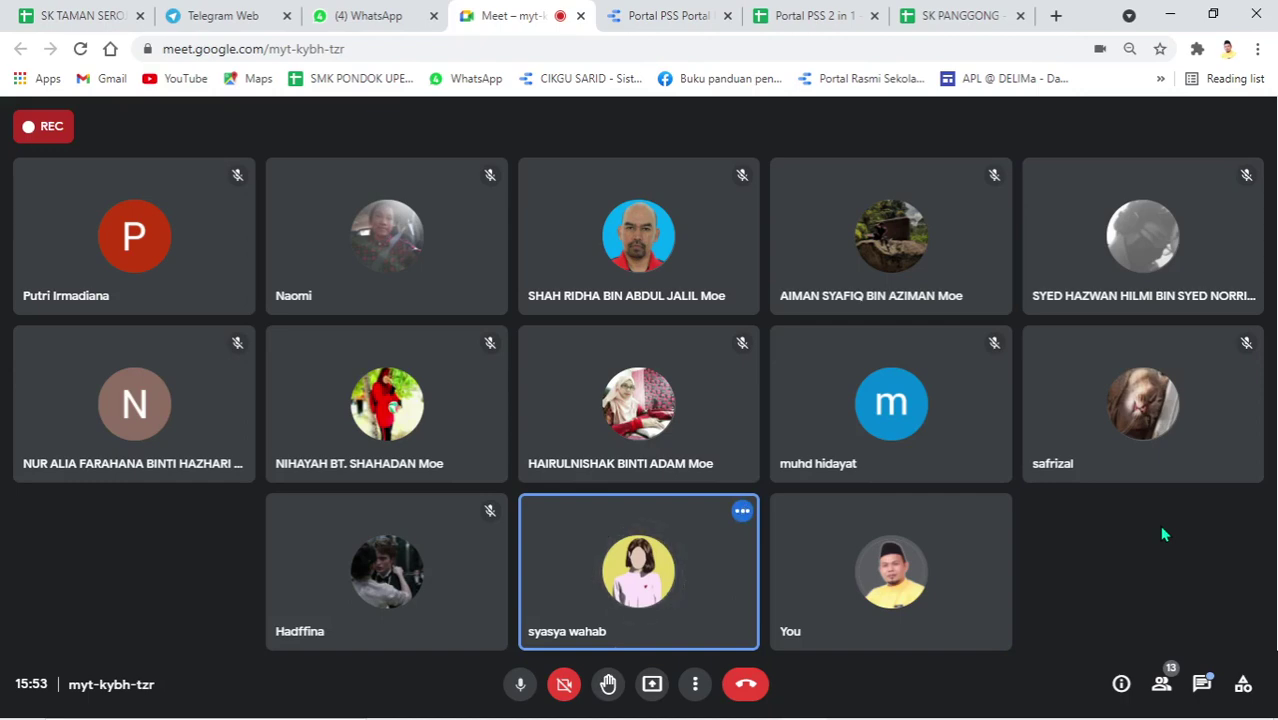
Switch to the Google Meet call and present the entire screen, choosing Screen 1
left_click(706, 12)
left_click(510, 15)
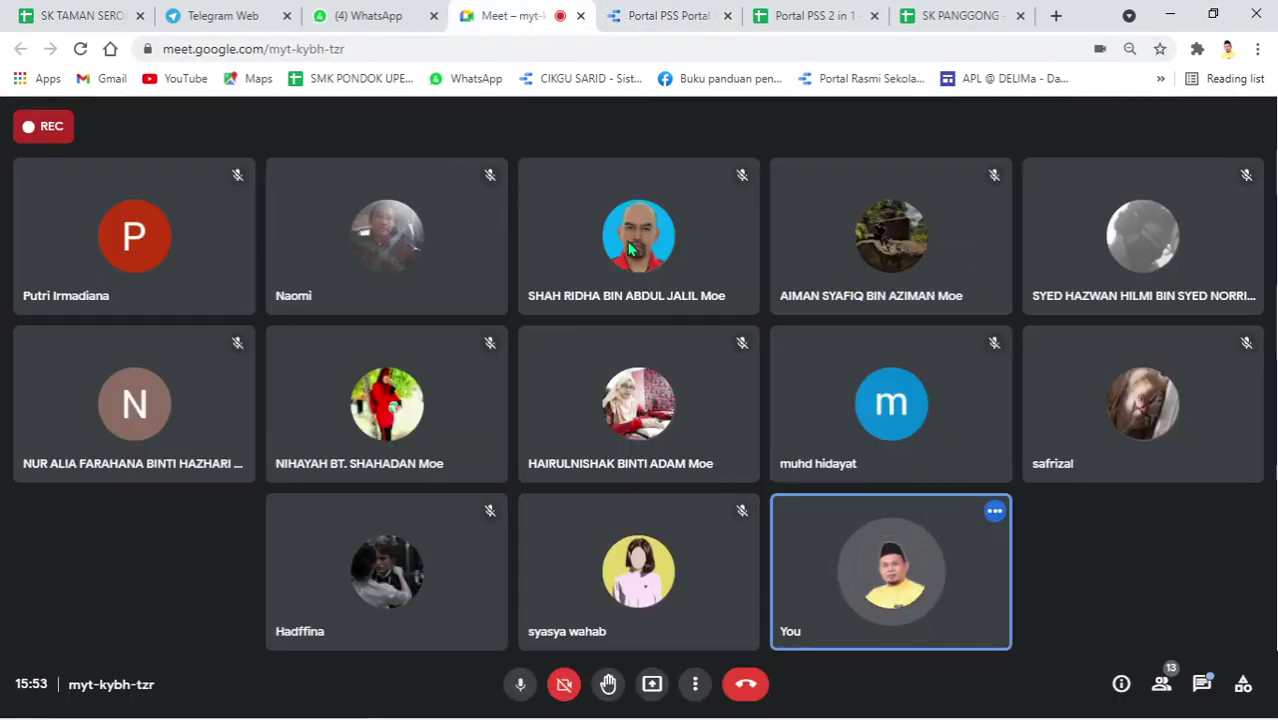
left_click(651, 684)
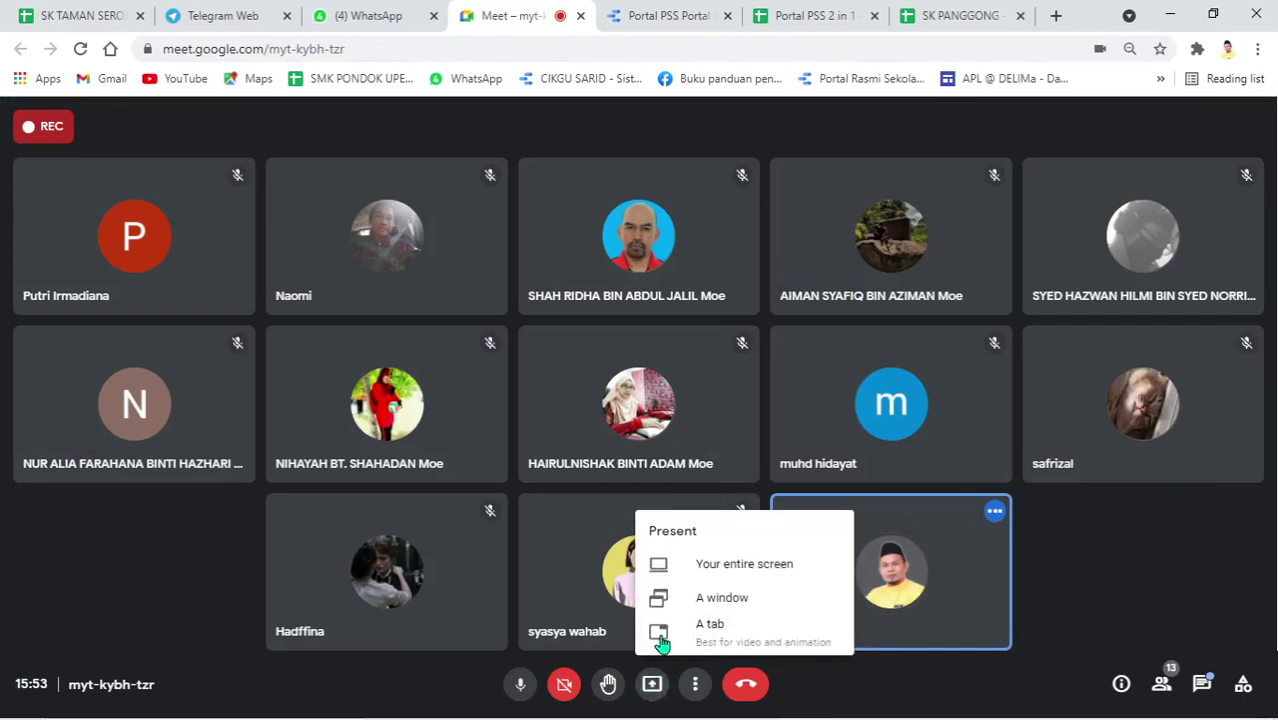
left_click(700, 566)
left_click(494, 215)
left_click(805, 432)
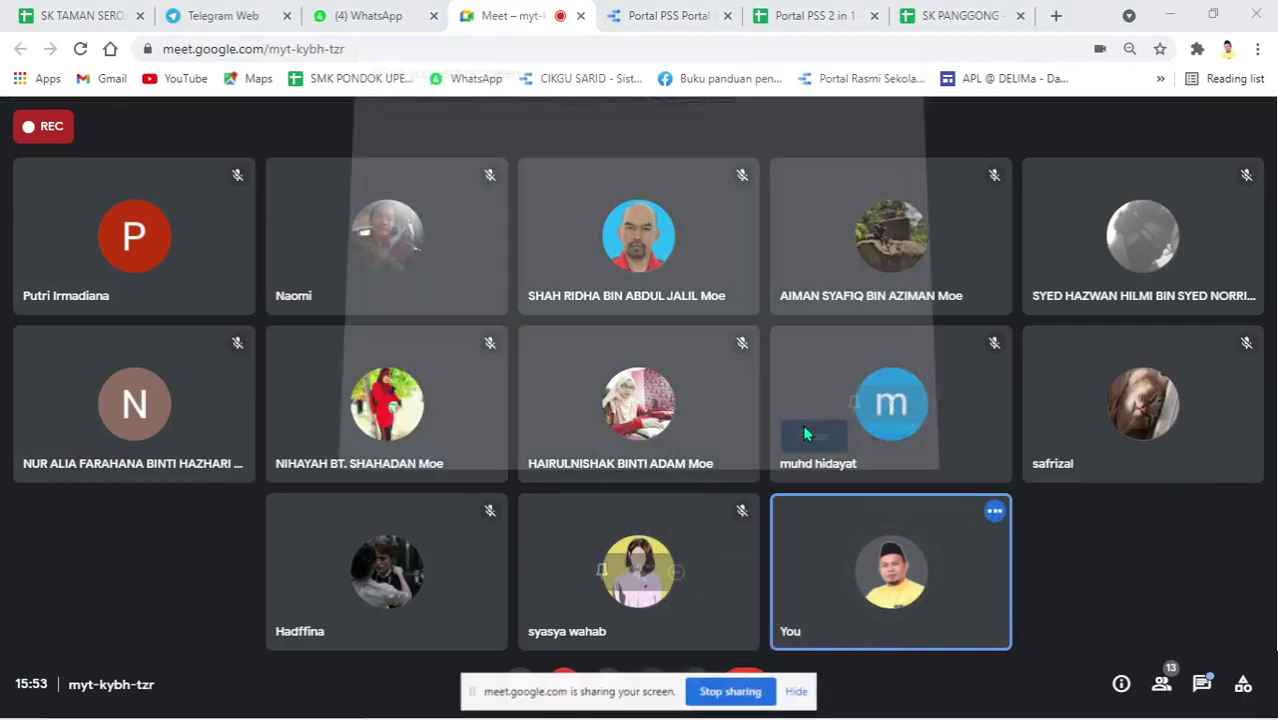
Switch to the Portal PSS report, open it for editing, and examine its added data sources and the Google Sheets connector's spreadsheets
left_click(672, 15)
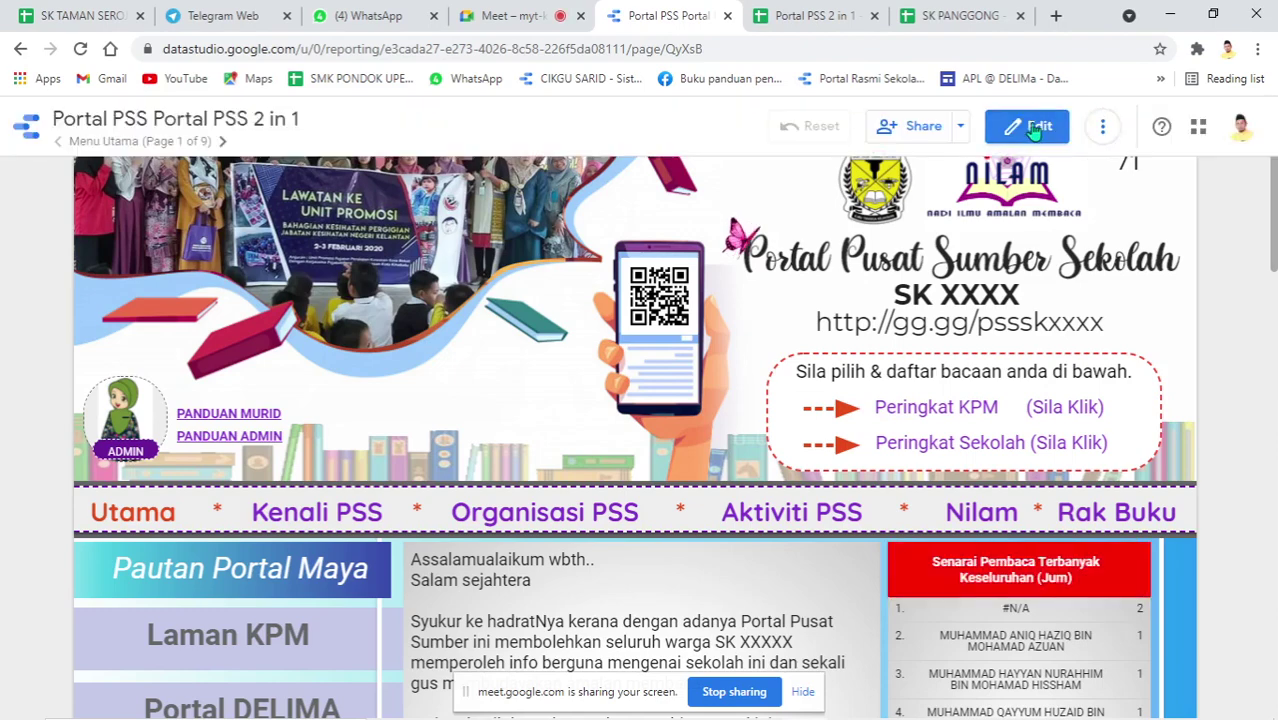
left_click(1035, 129)
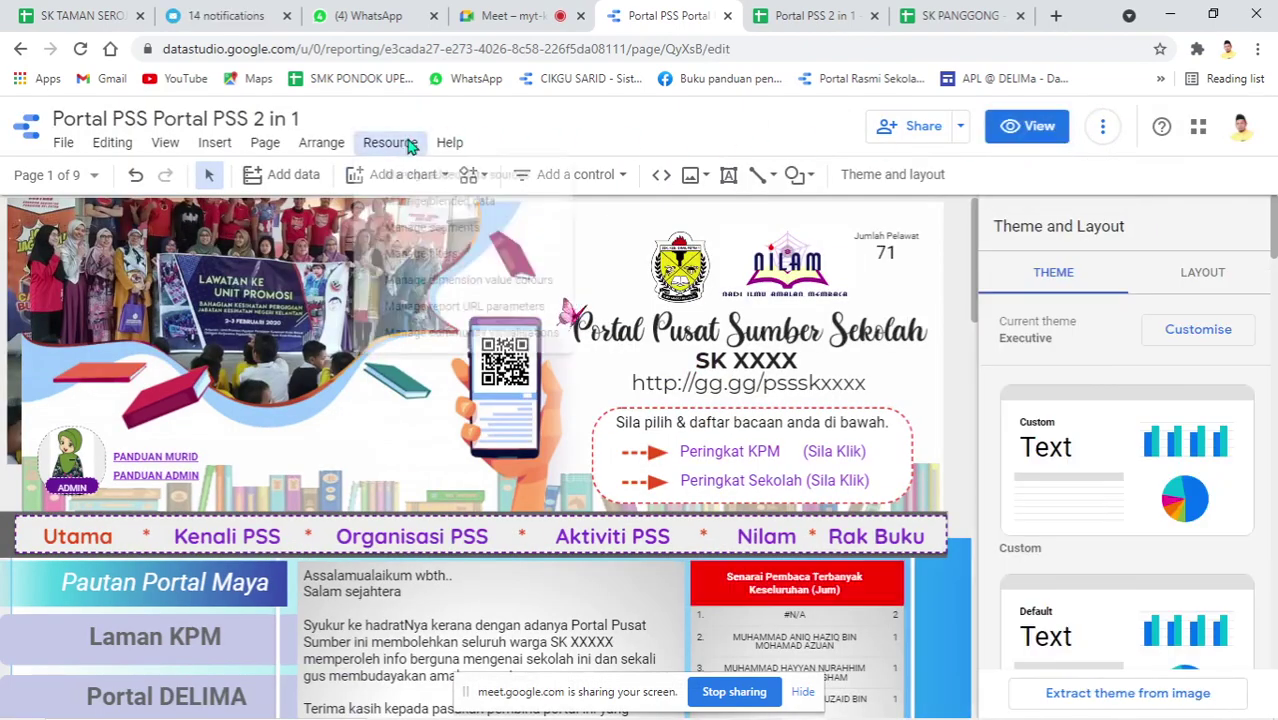
left_click(416, 142)
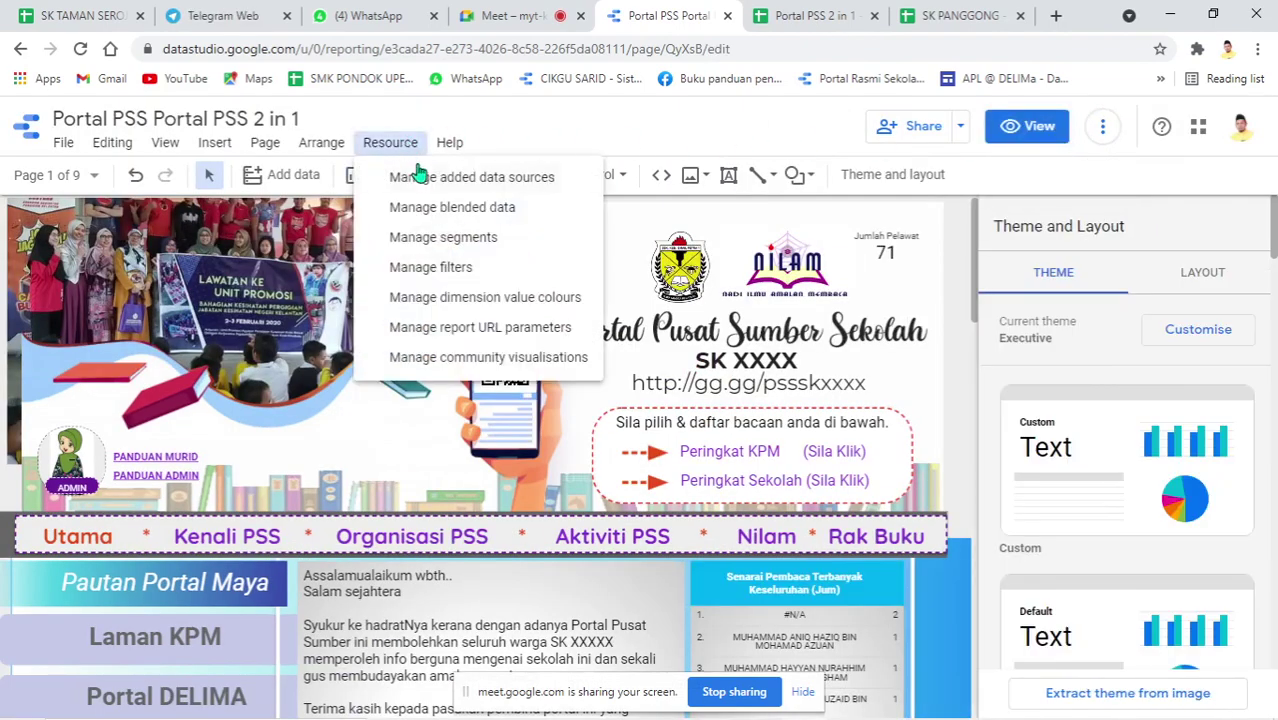
left_click(420, 176)
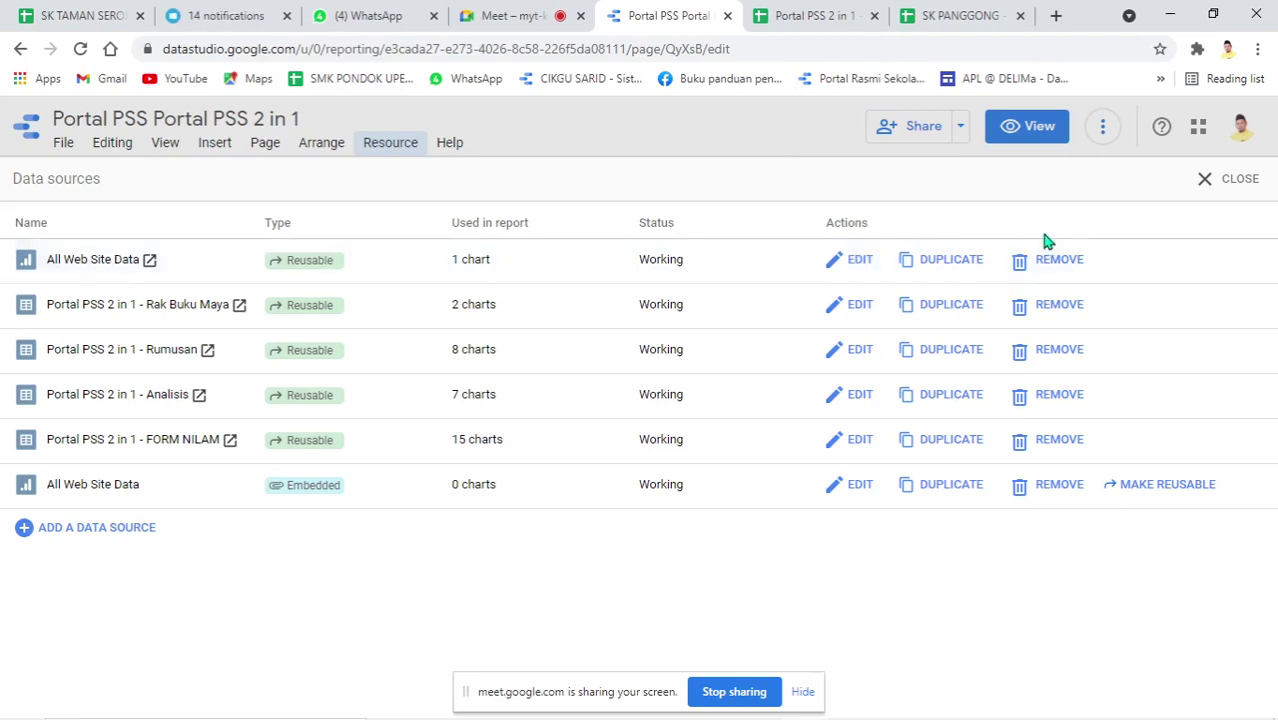
left_click(88, 530)
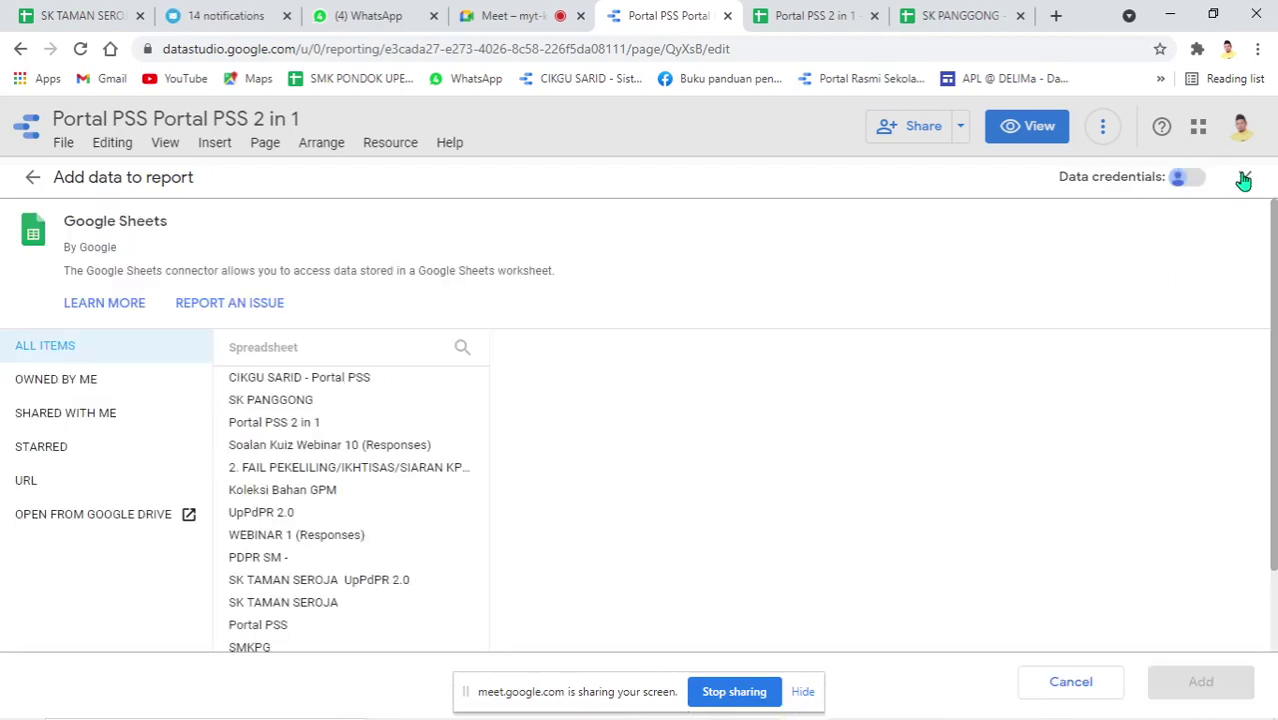
left_click(1243, 178)
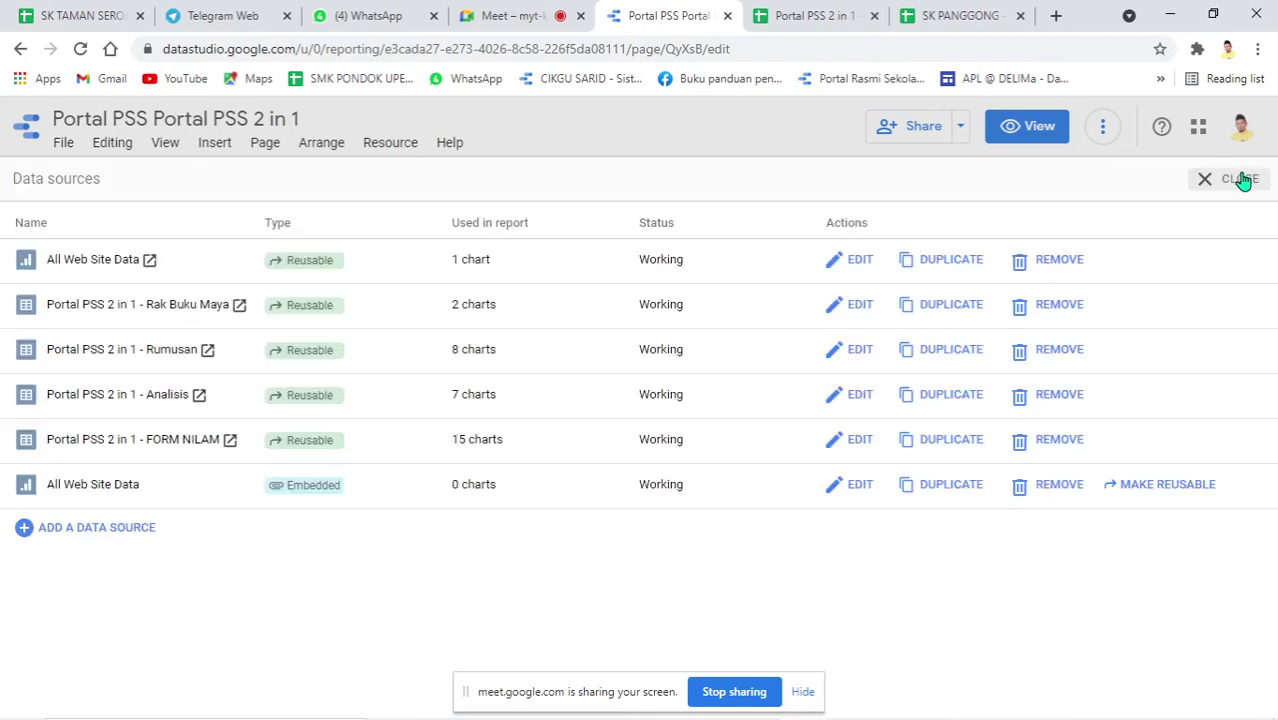
left_click(1243, 178)
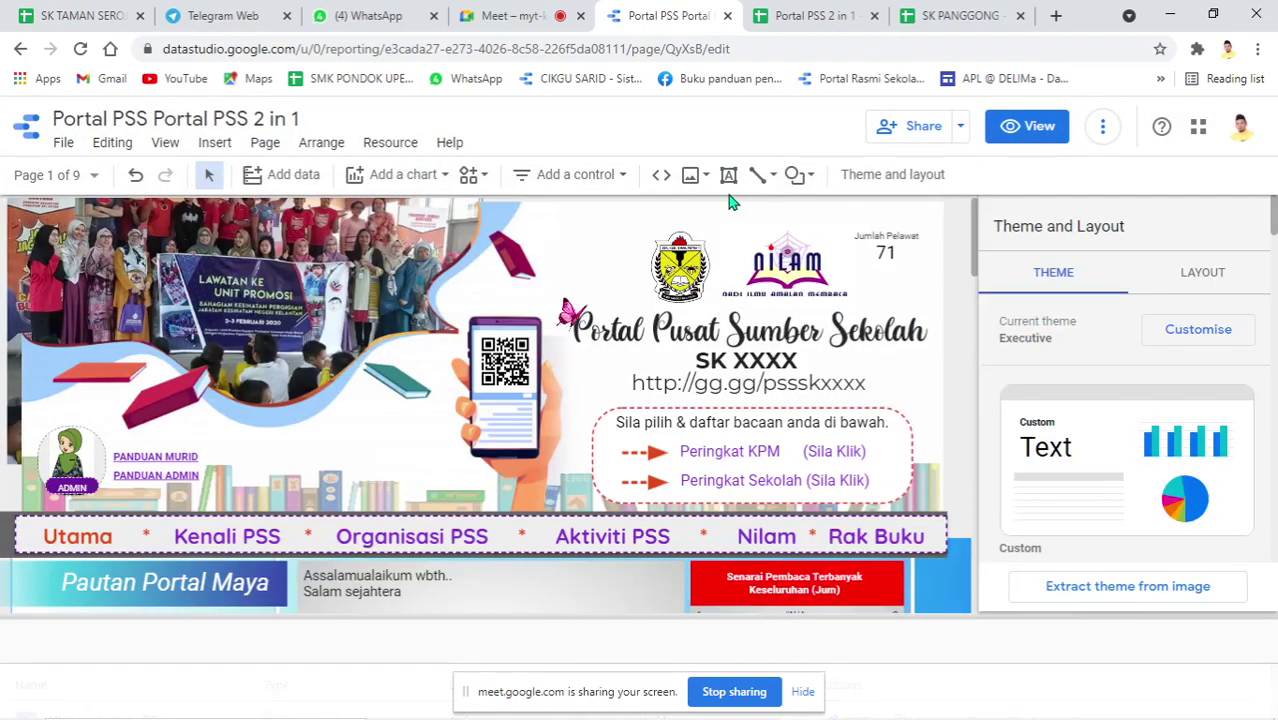
left_click(384, 145)
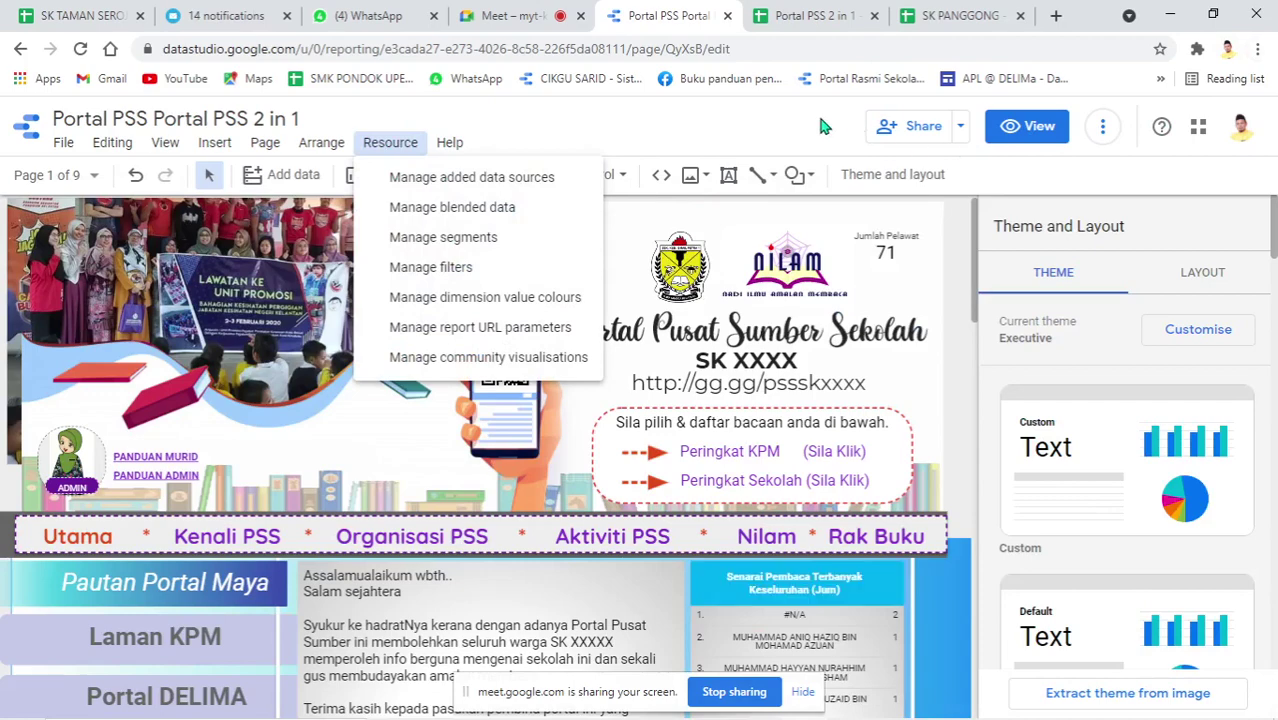
key("Escape")
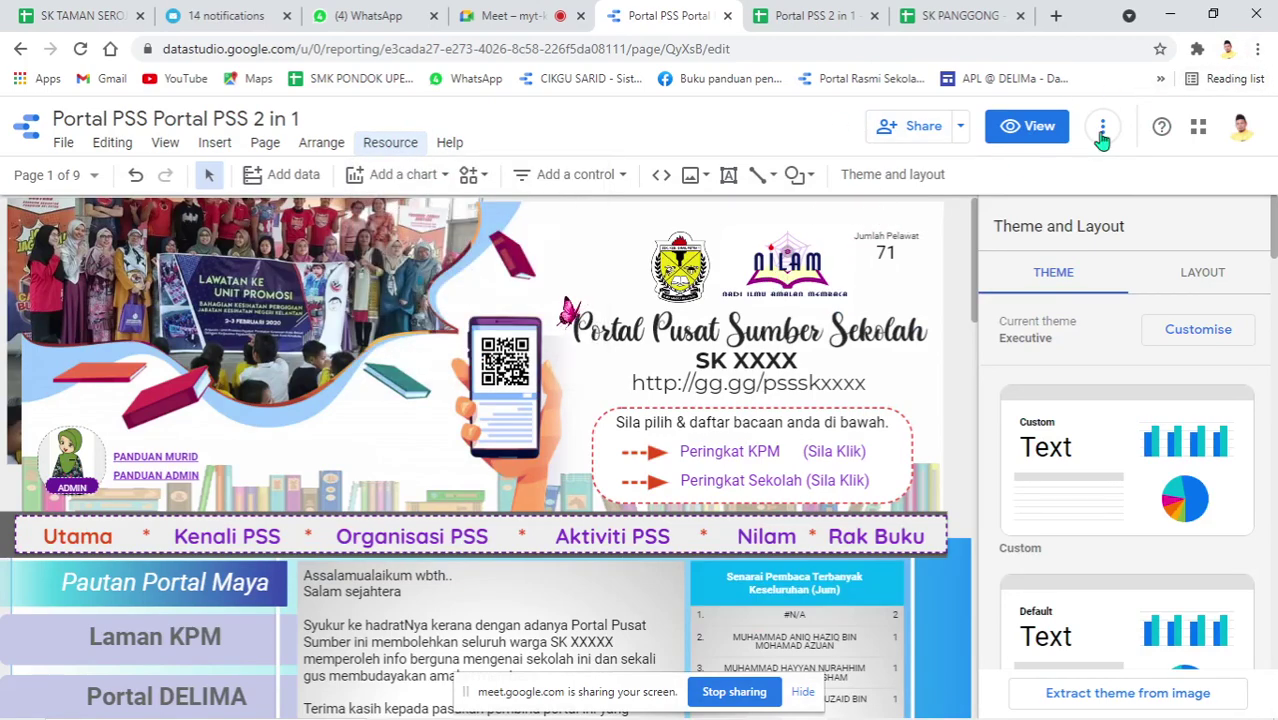
View the Portal PSS report outside edit mode, open Chrome's extensions page and hide the screen-sharing notice
left_click(1028, 126)
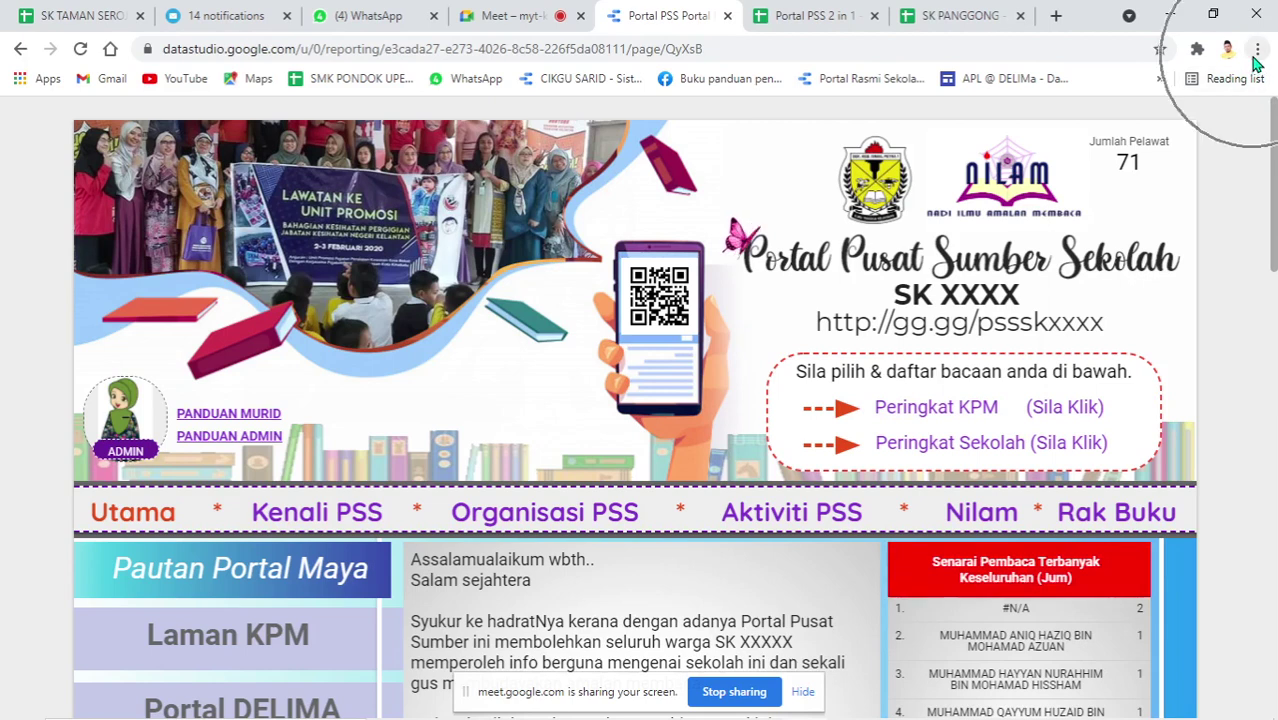
left_click(1257, 50)
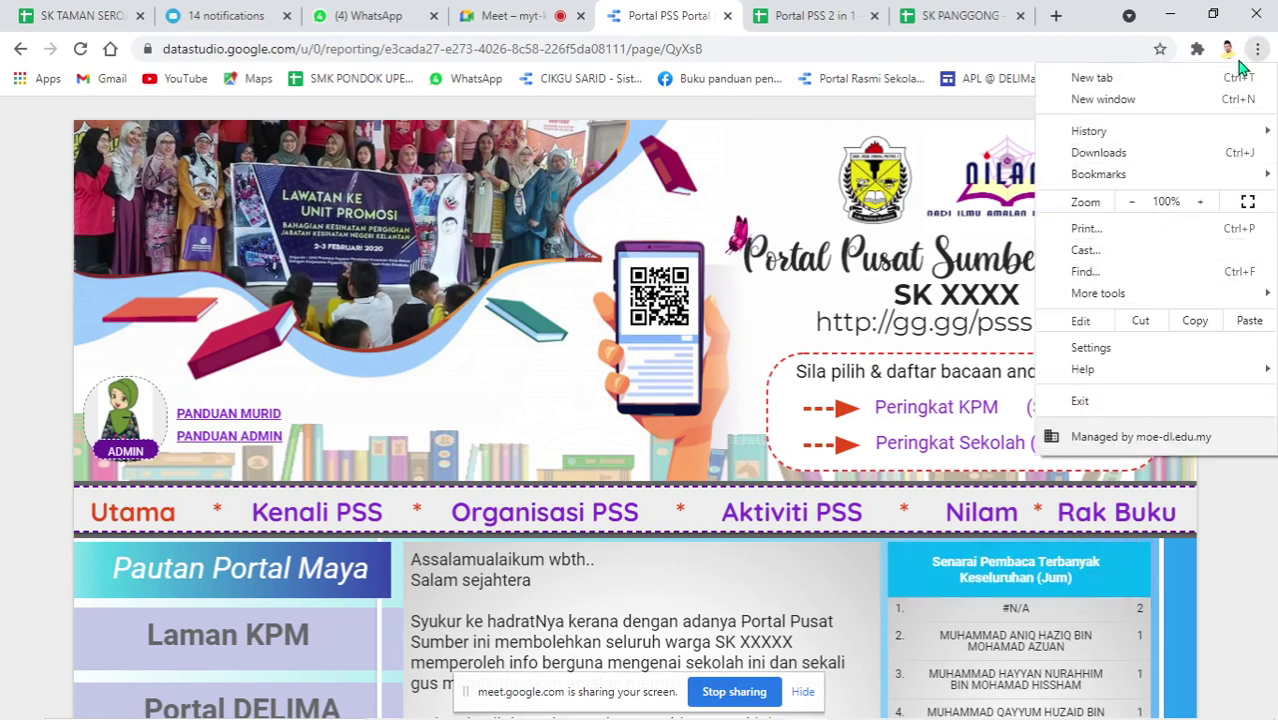
left_click(1255, 52)
mouse_move(1121, 292)
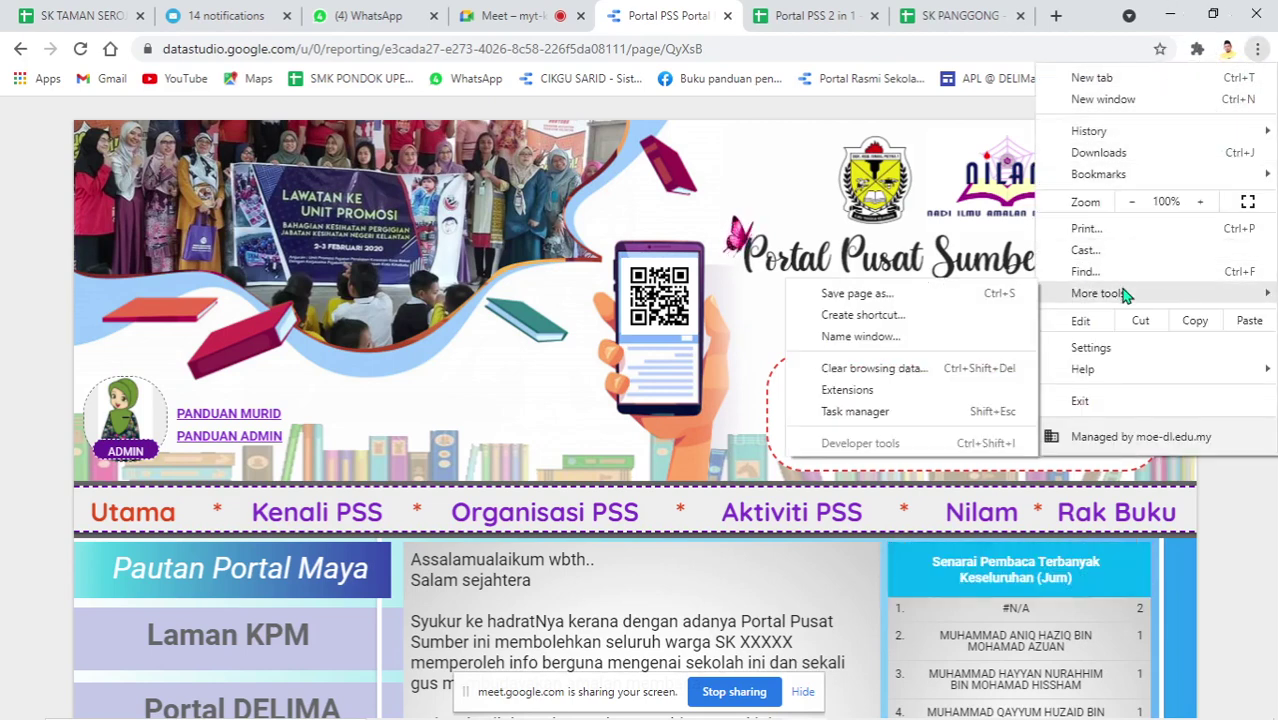
left_click(858, 391)
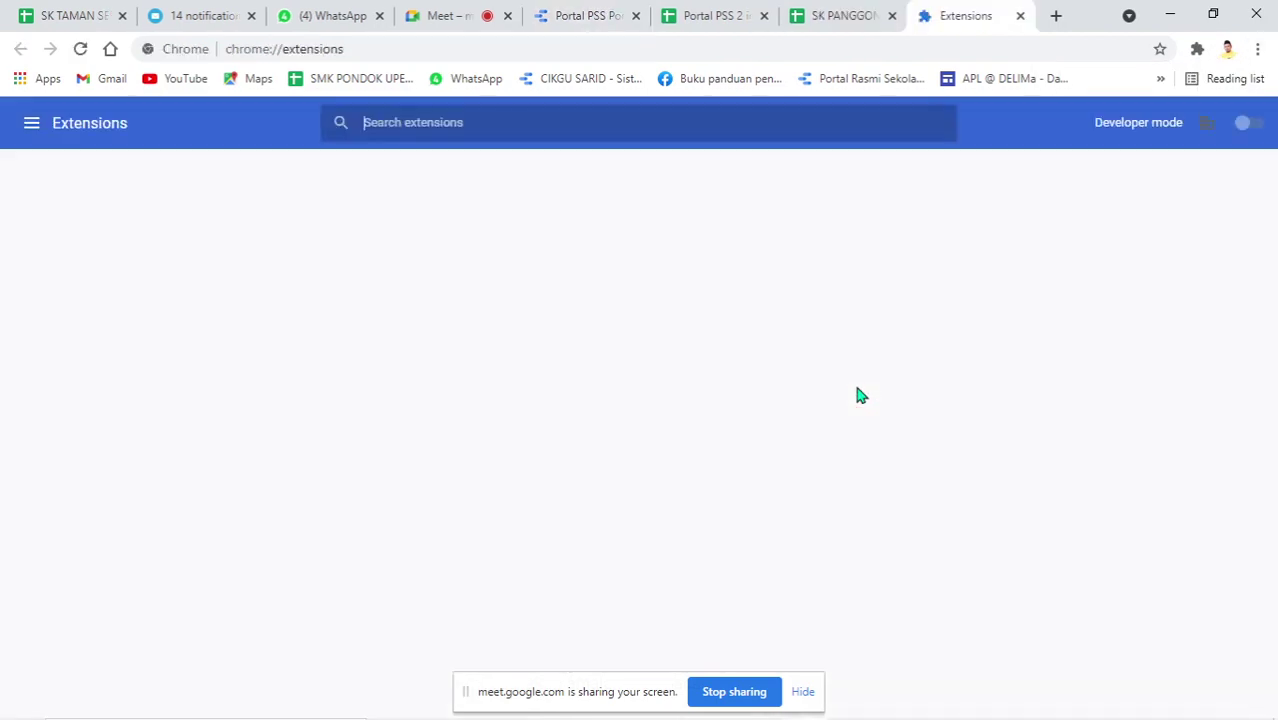
left_click(800, 695)
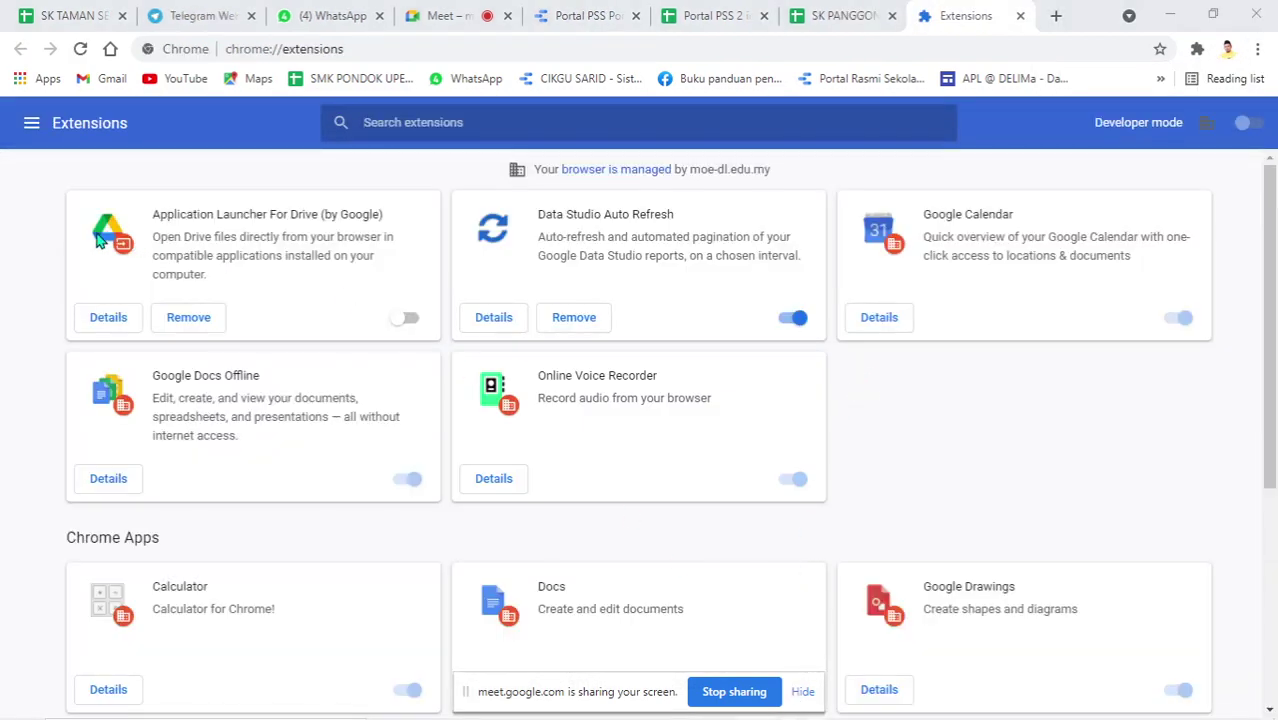
Search the Chrome Web Store for "DATA STUDIO" and open the Data Studio Auto Refresh extension's page
left_click(32, 124)
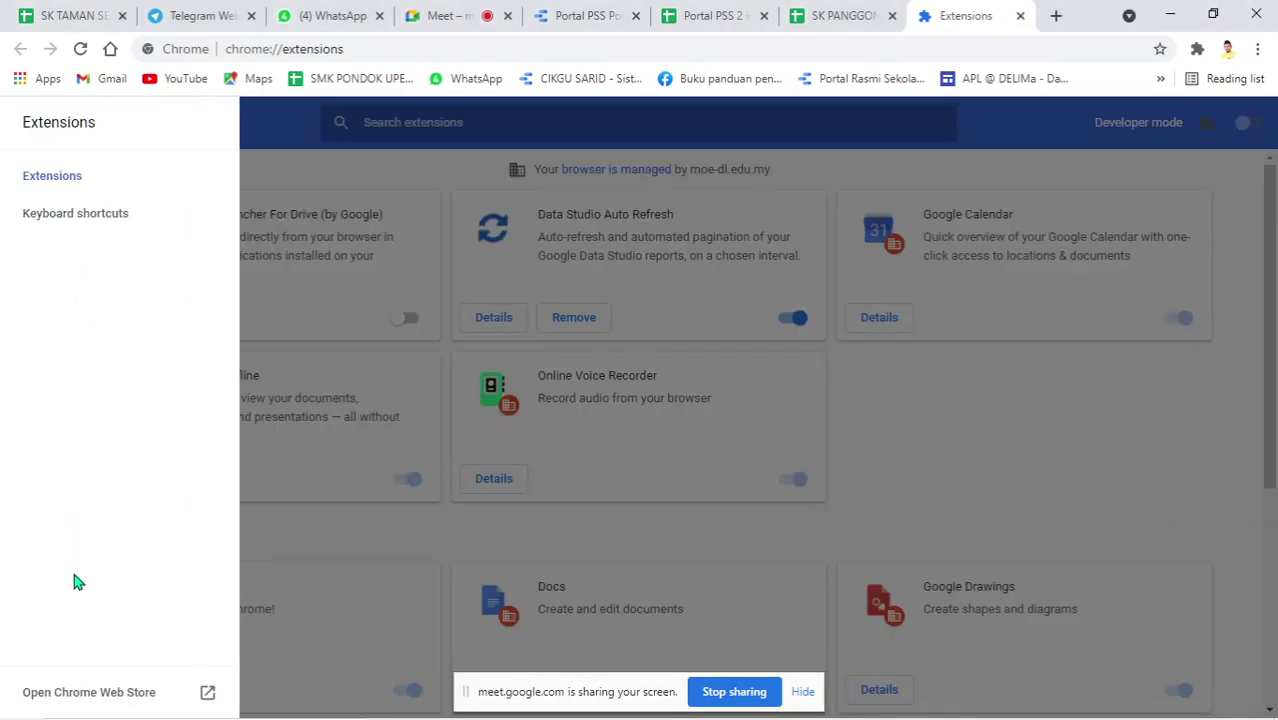
left_click(62, 705)
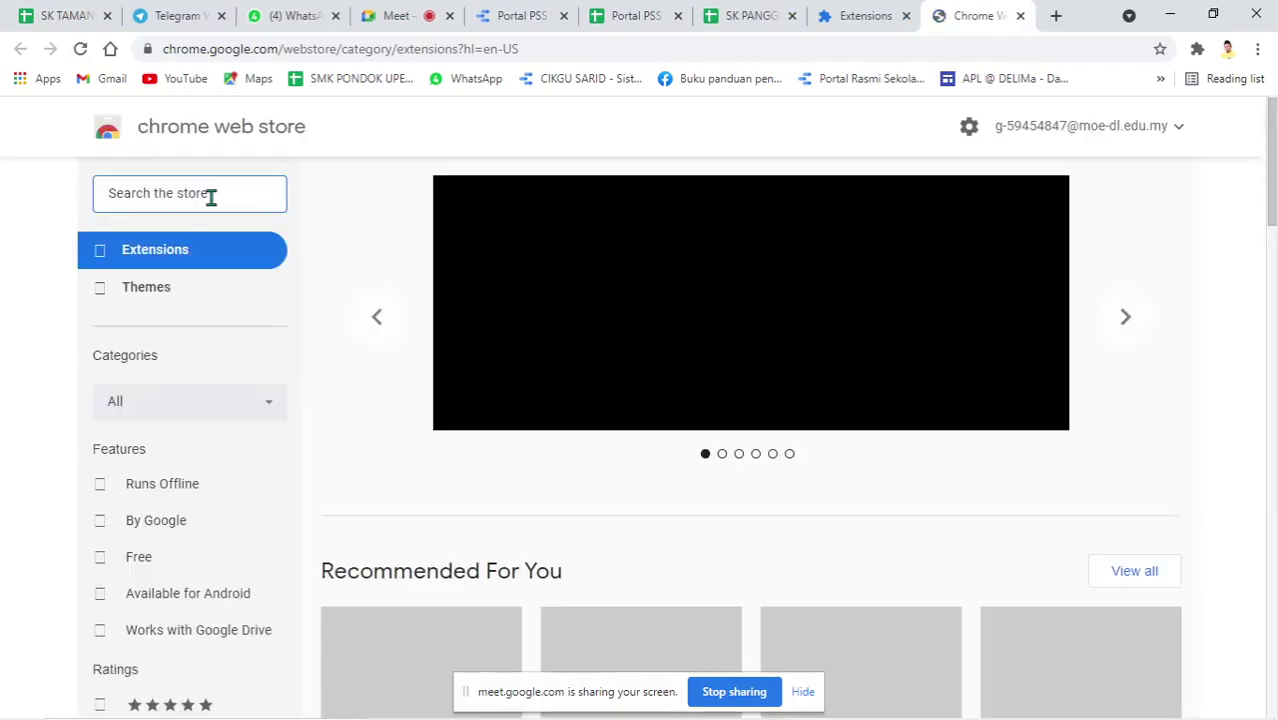
left_click(210, 198)
type("DAT")
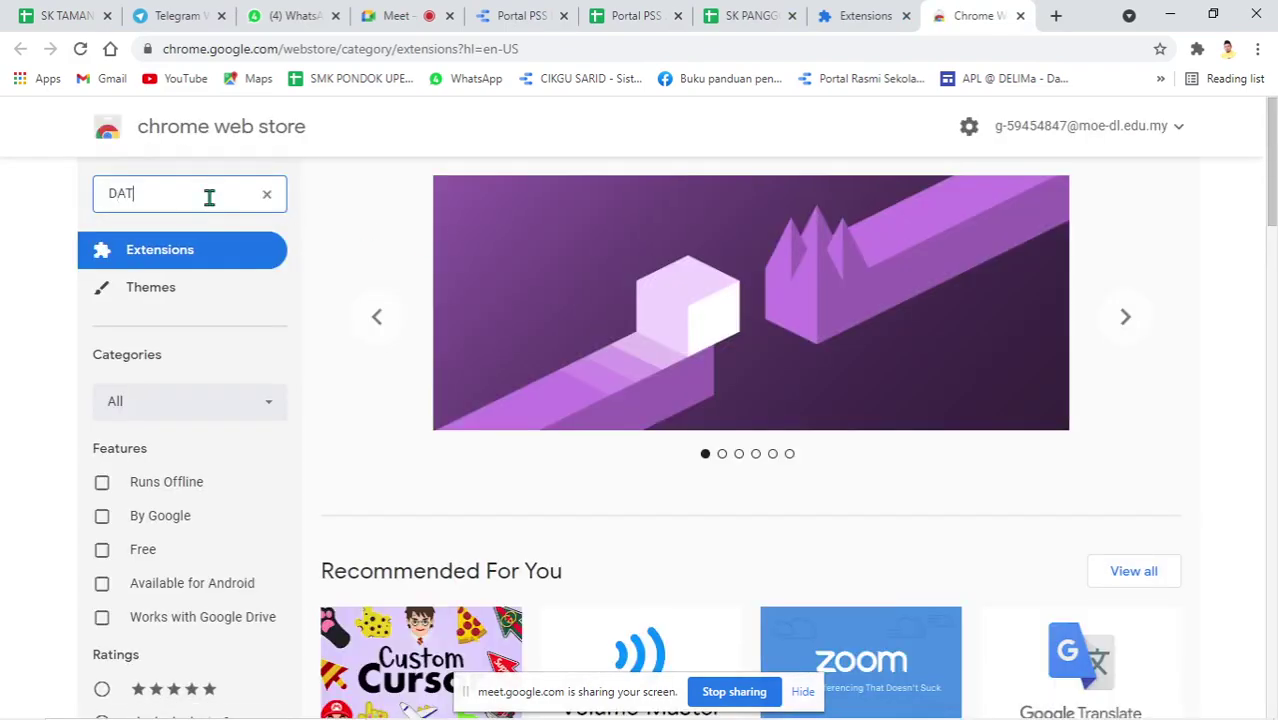
type("A STUDIO")
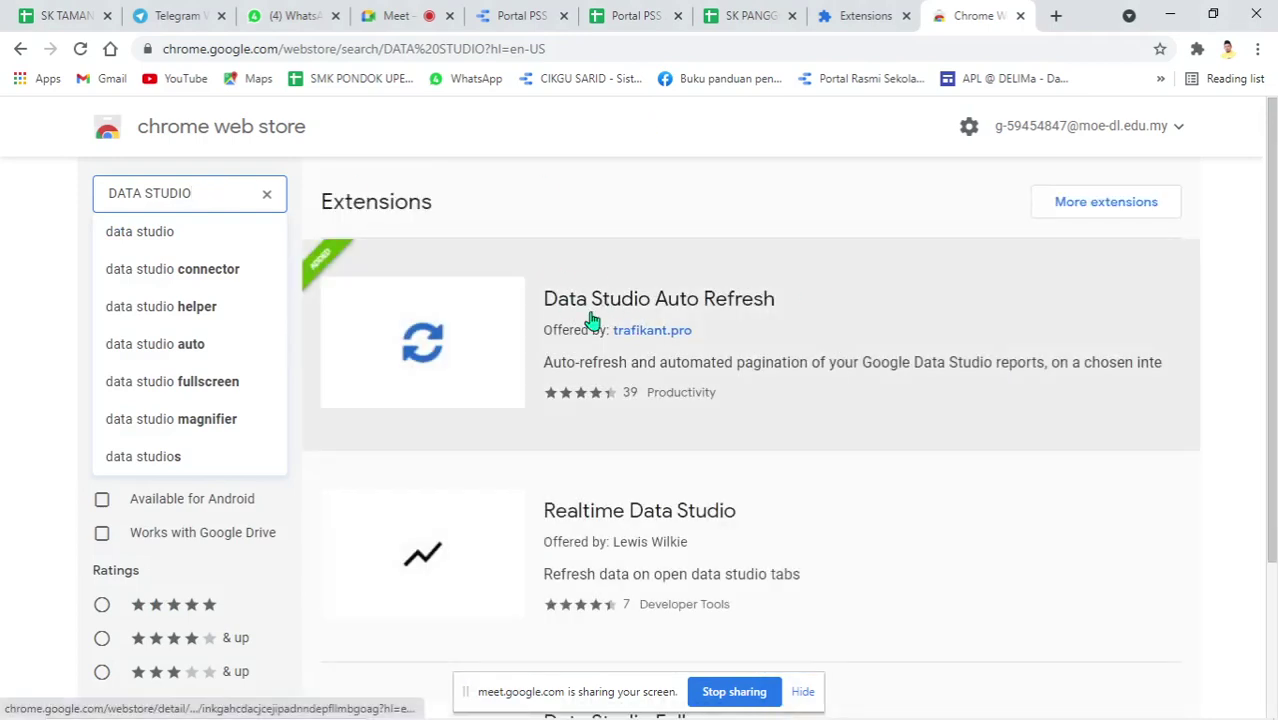
left_click(694, 314)
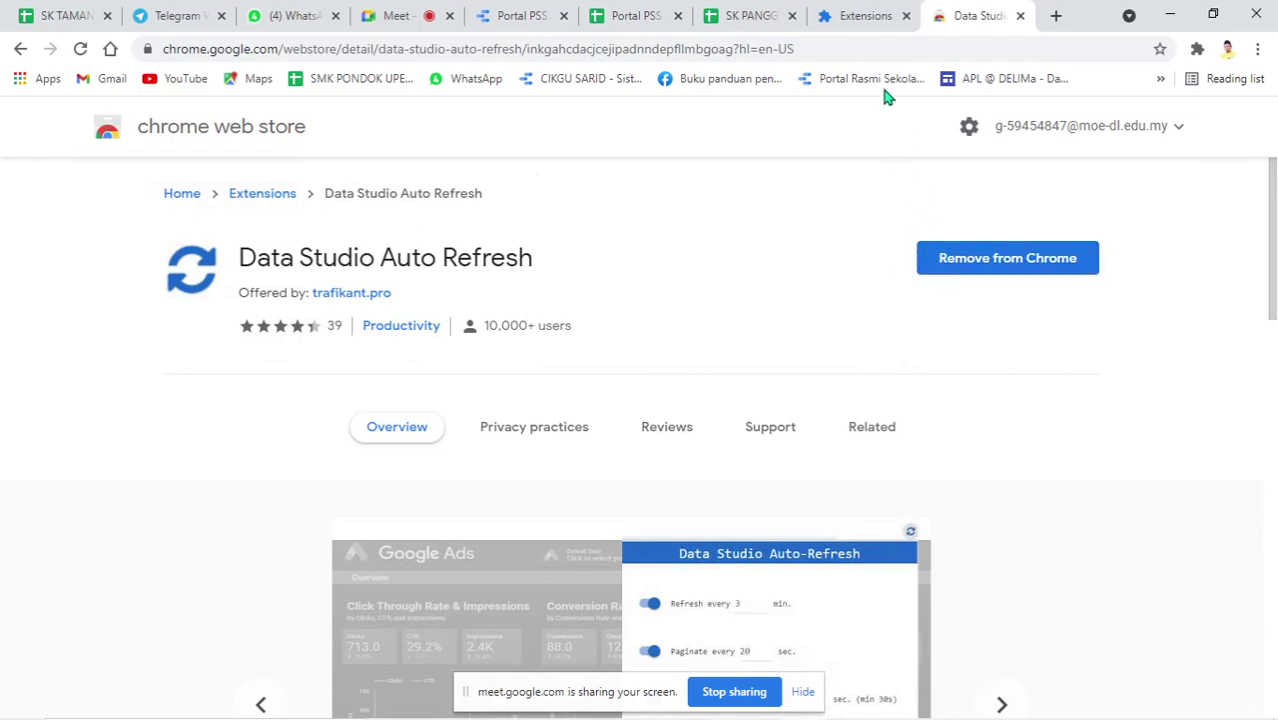
Return to the Portal PSS report and enable the Data Studio Auto Refresh extension's refresh every 10 seconds
left_click(551, 20)
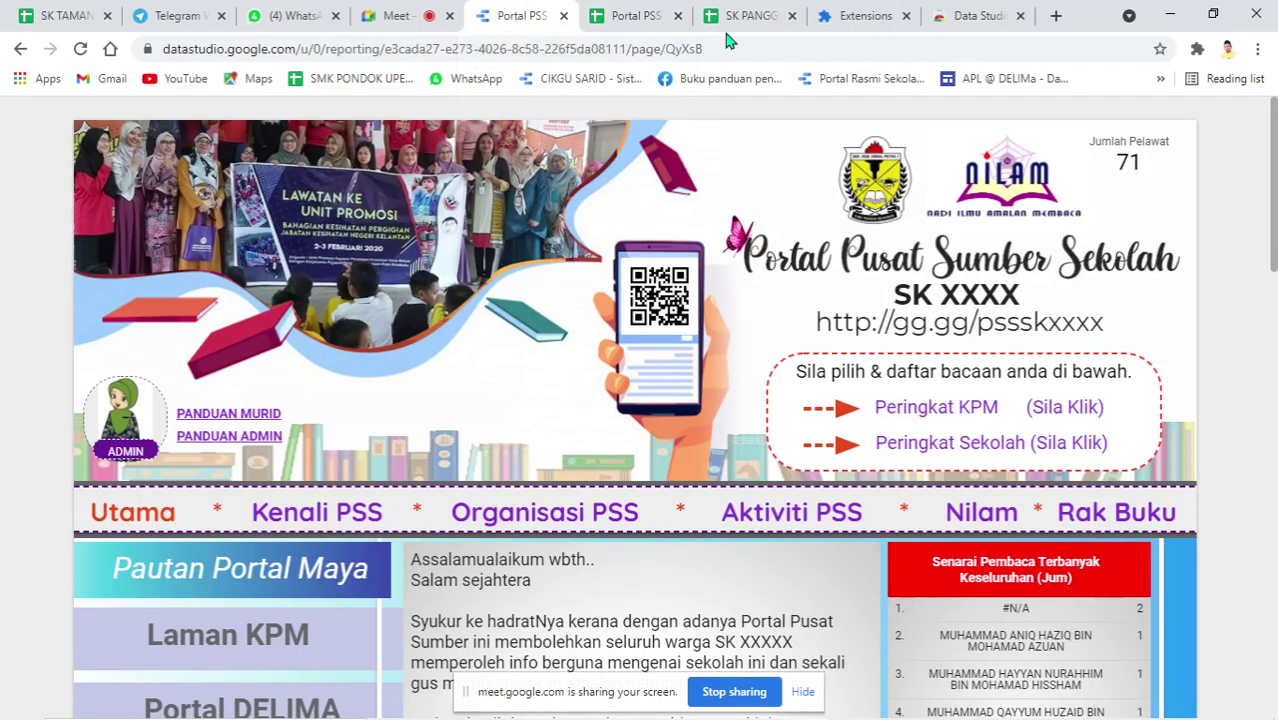
left_click(1203, 54)
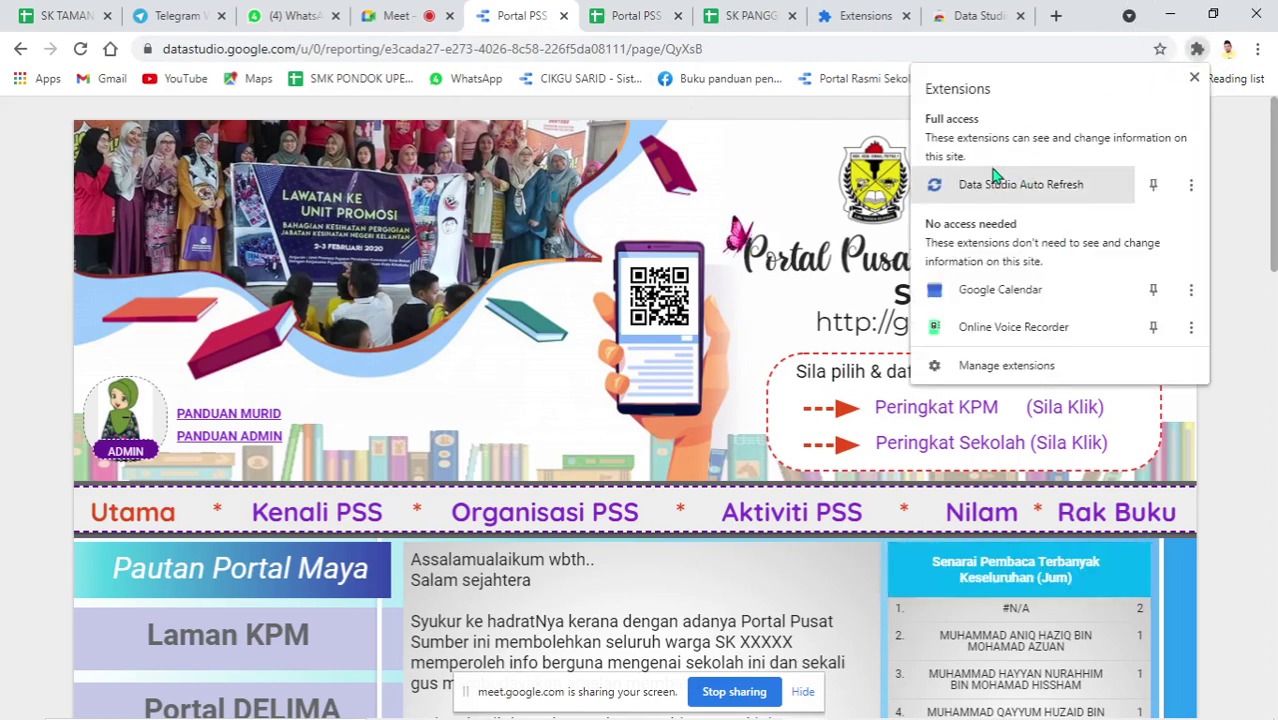
left_click(1022, 184)
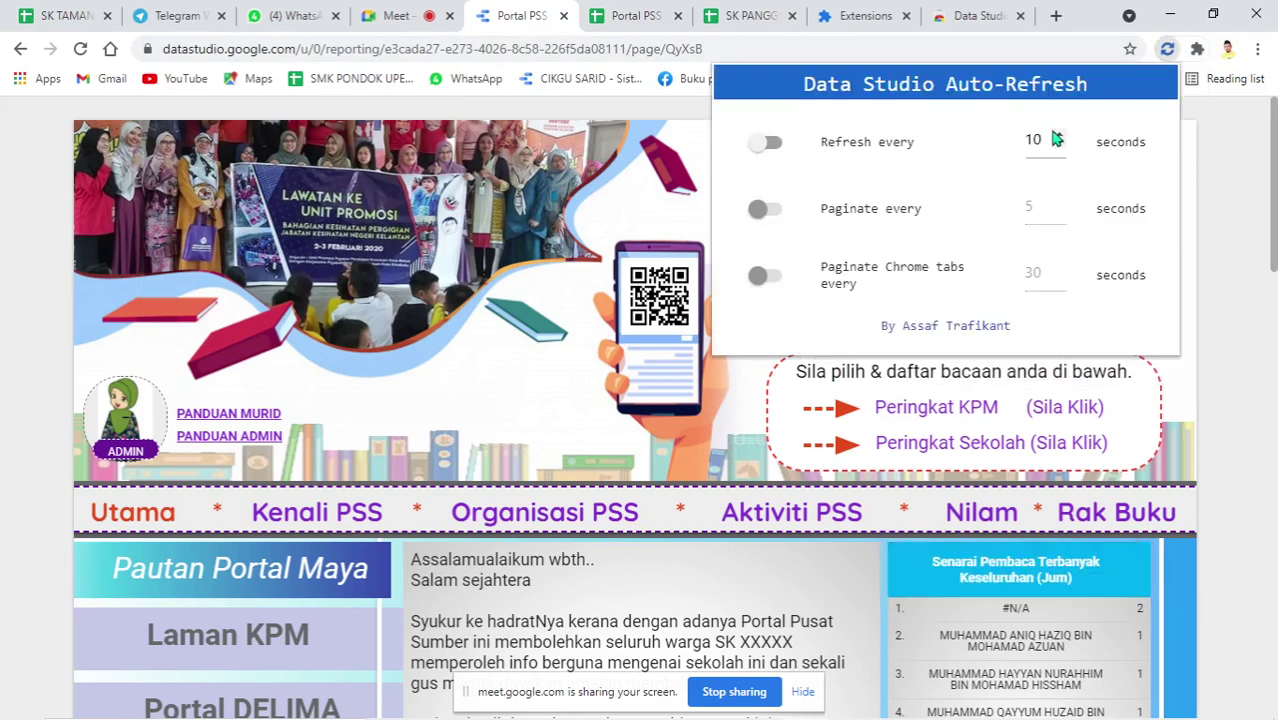
left_click(766, 145)
left_click(766, 145)
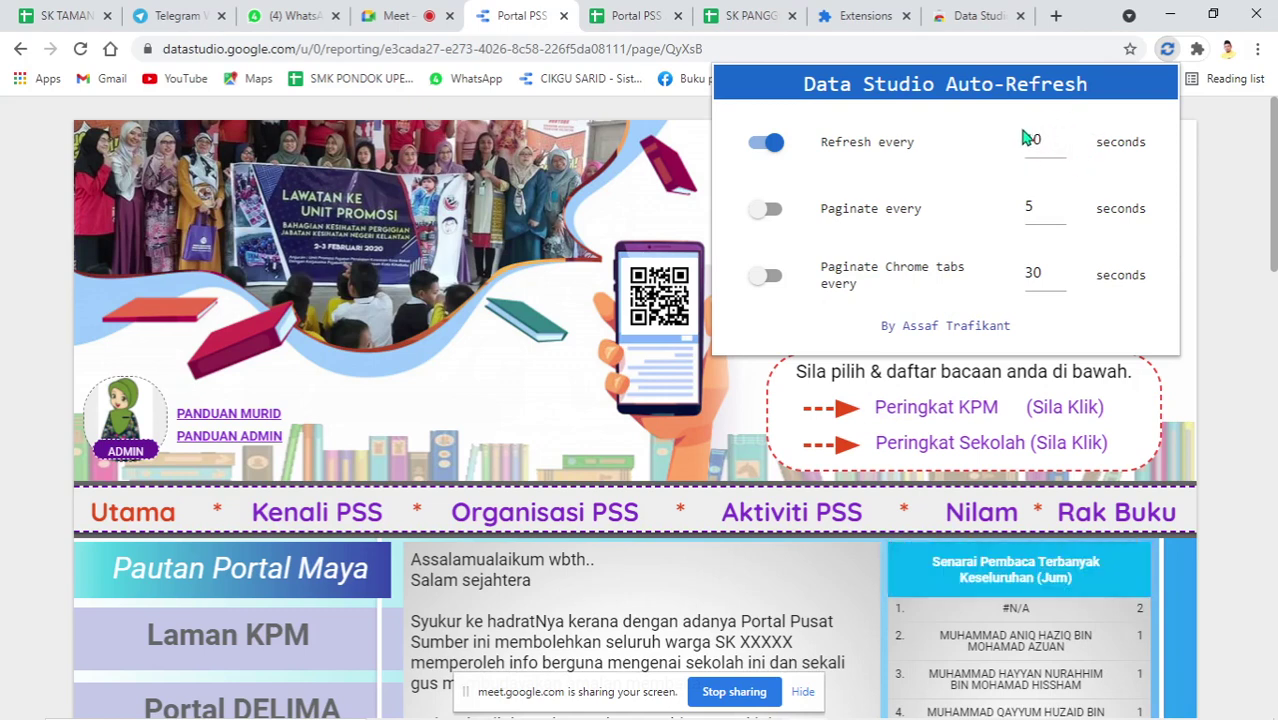
left_click(1203, 174)
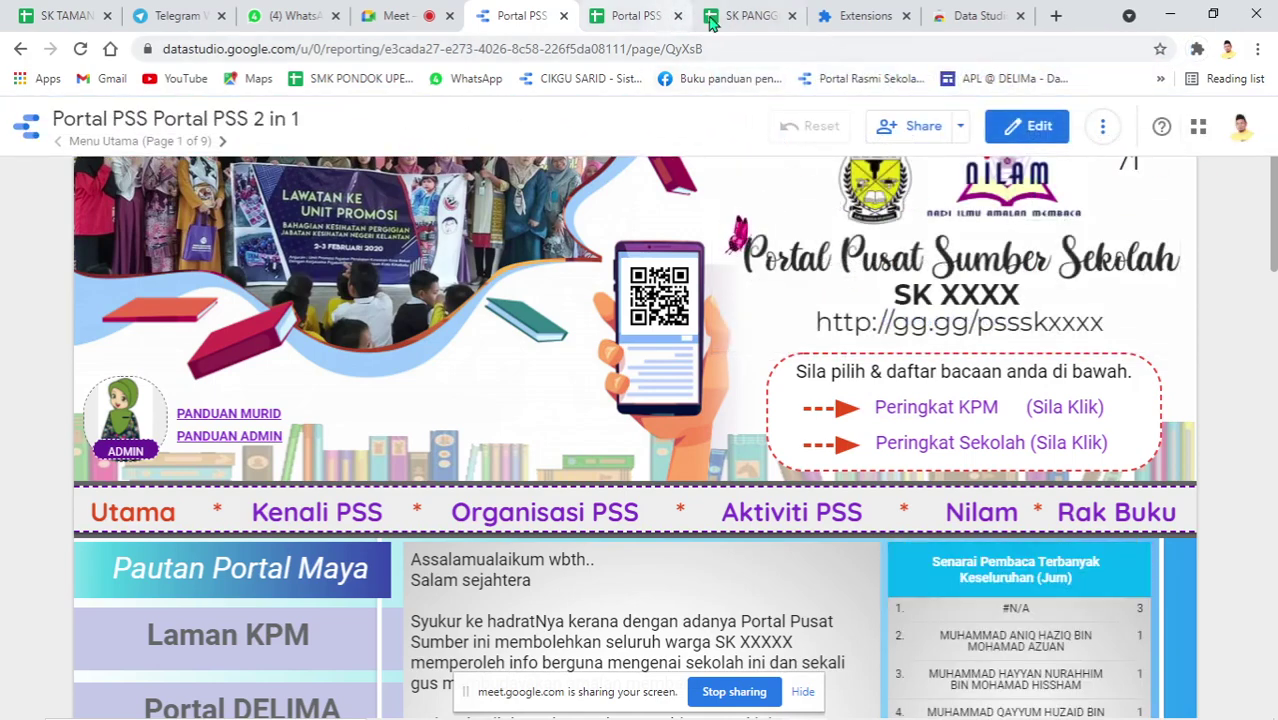
Look over the SK PANGGONG spreadsheet and the MAKLUMAT sheet of Portal PSS 2 in 1, and close the latter
left_click(745, 15)
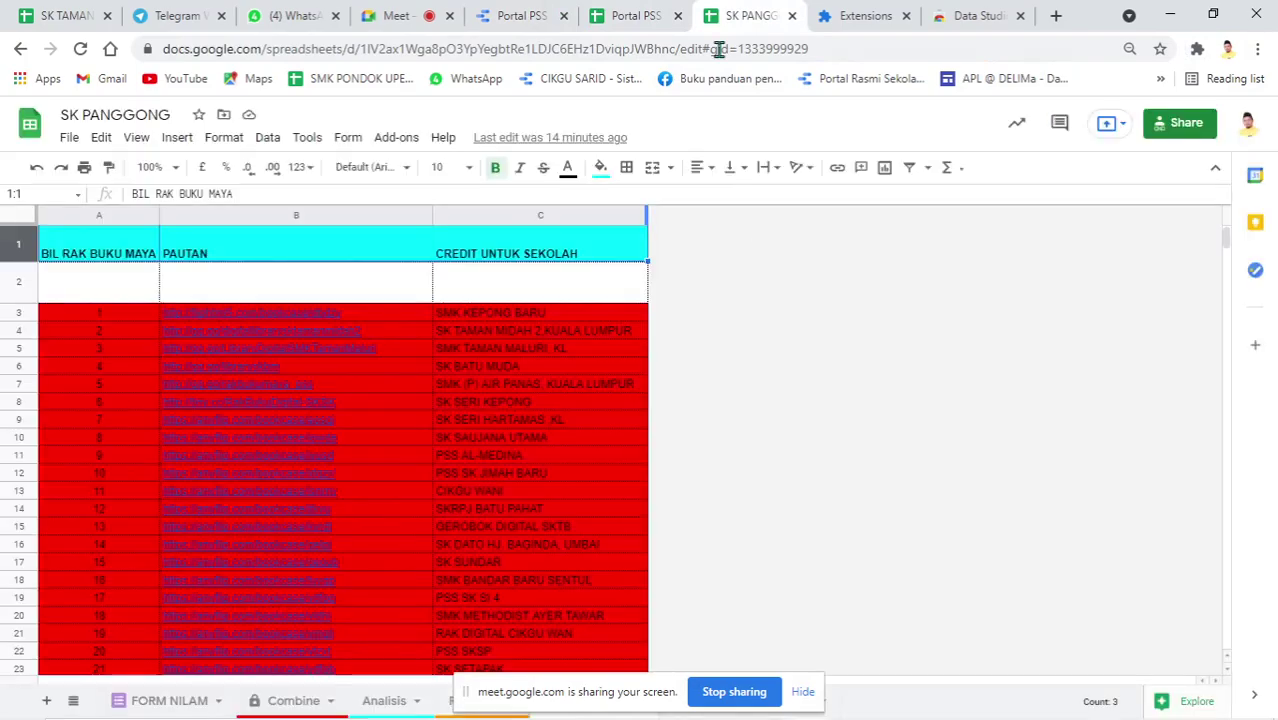
left_click(645, 16)
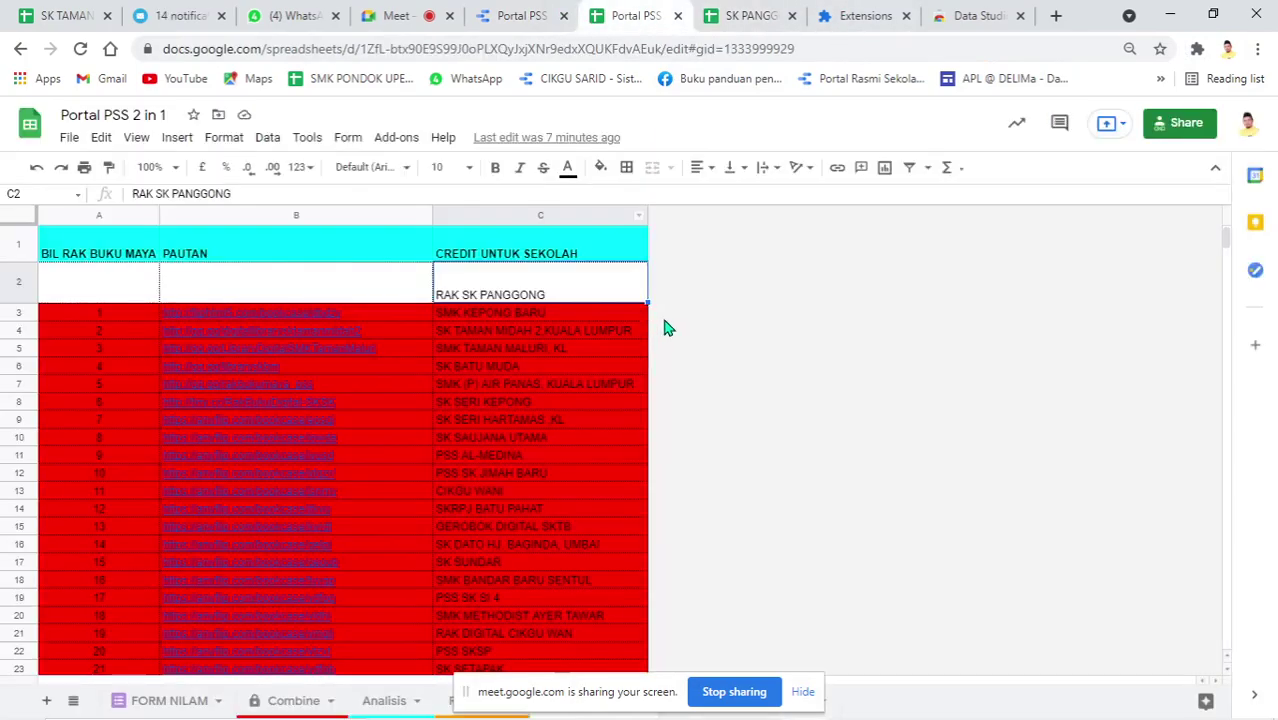
left_click(803, 691)
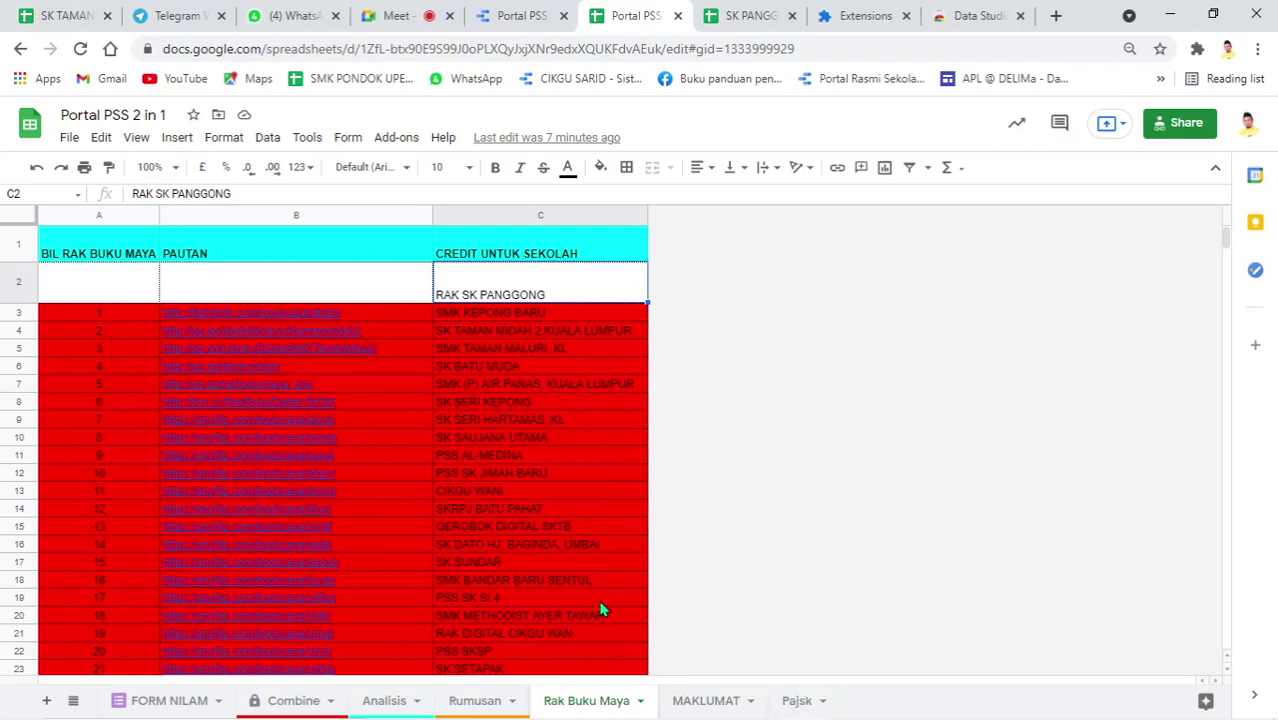
left_click(690, 700)
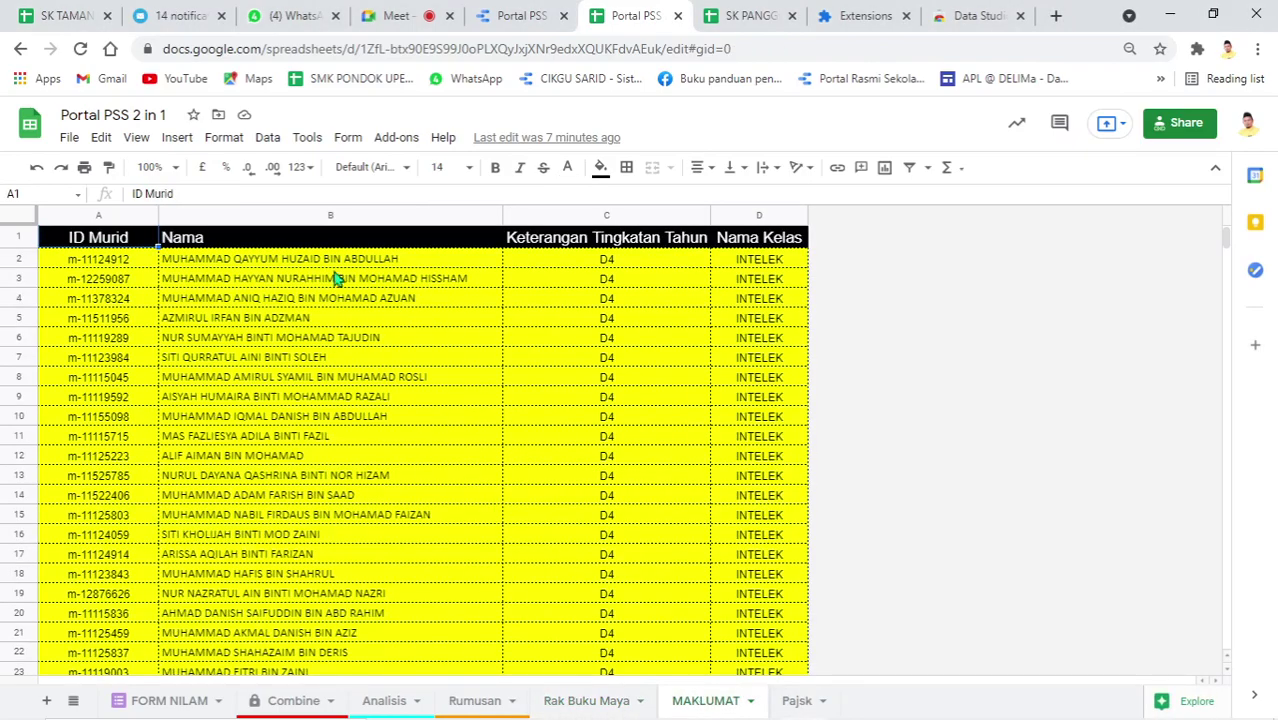
left_click(515, 12)
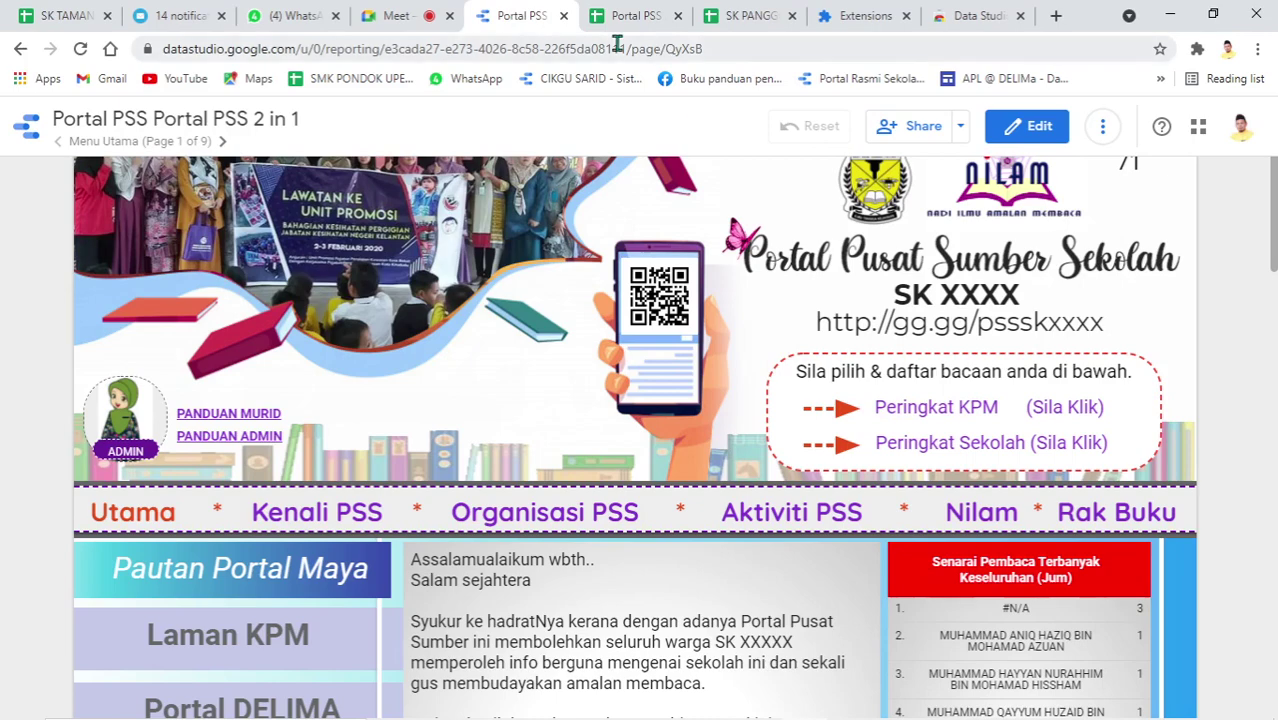
left_click(678, 16)
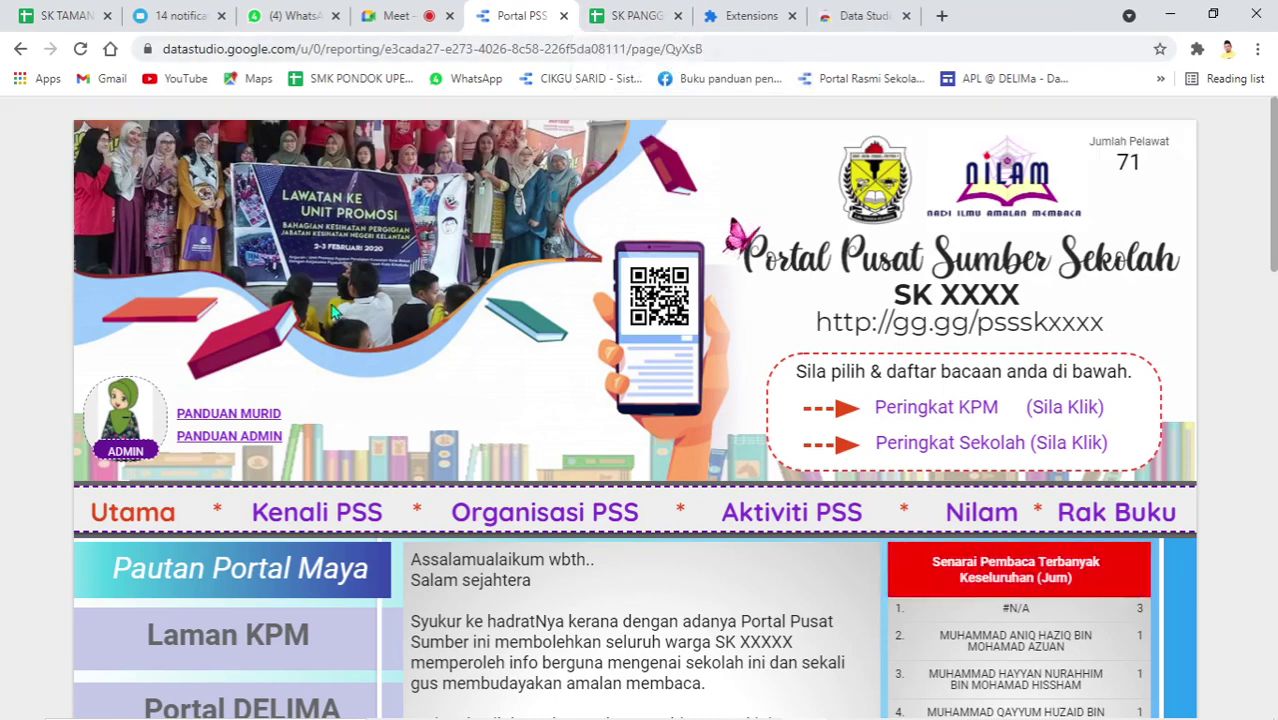
Open the Portal PSS 2 in 1 spreadsheet through the portal's ADMIN link and copy the first student's ID from the MAKLUMAT sheet
left_click(152, 414)
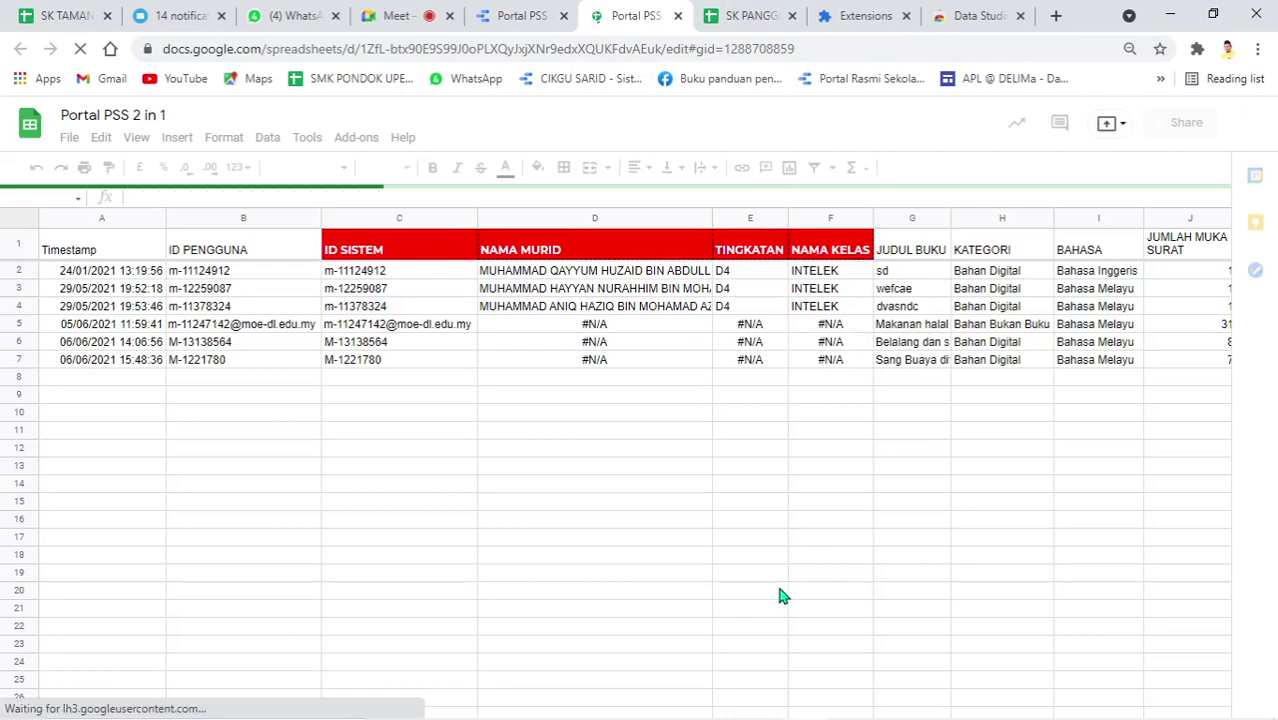
left_click(530, 15)
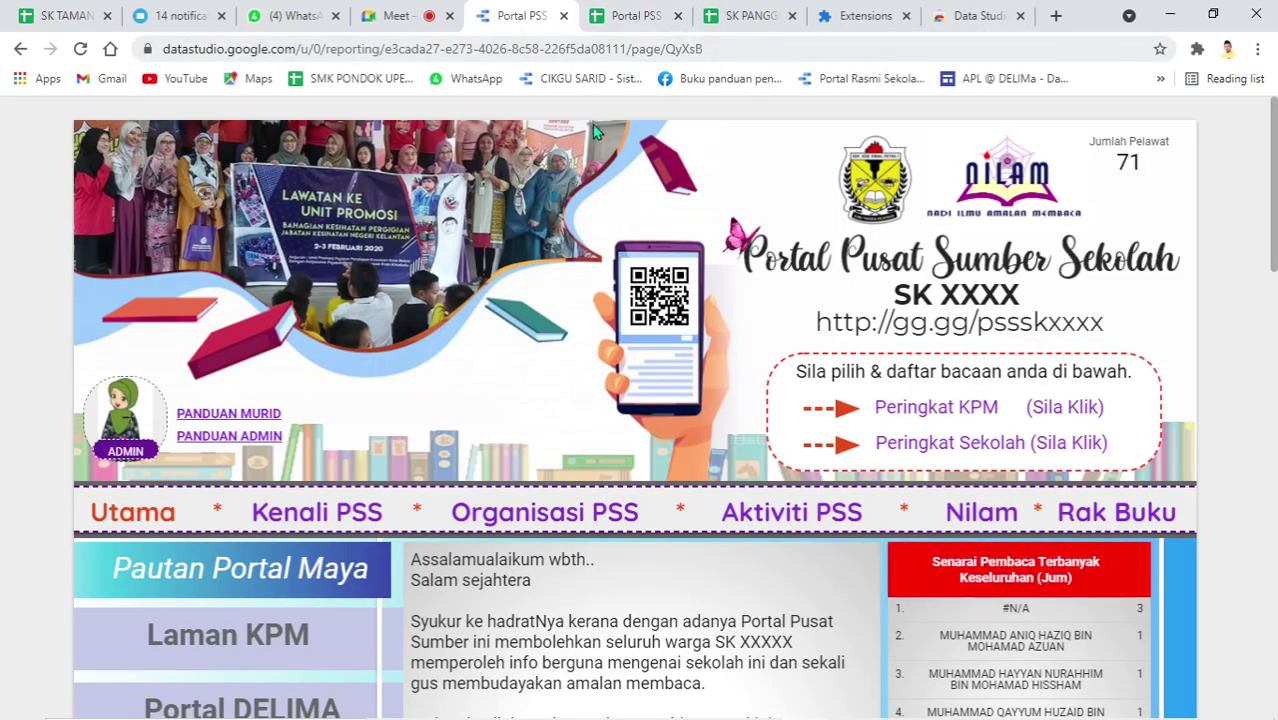
left_click(676, 217)
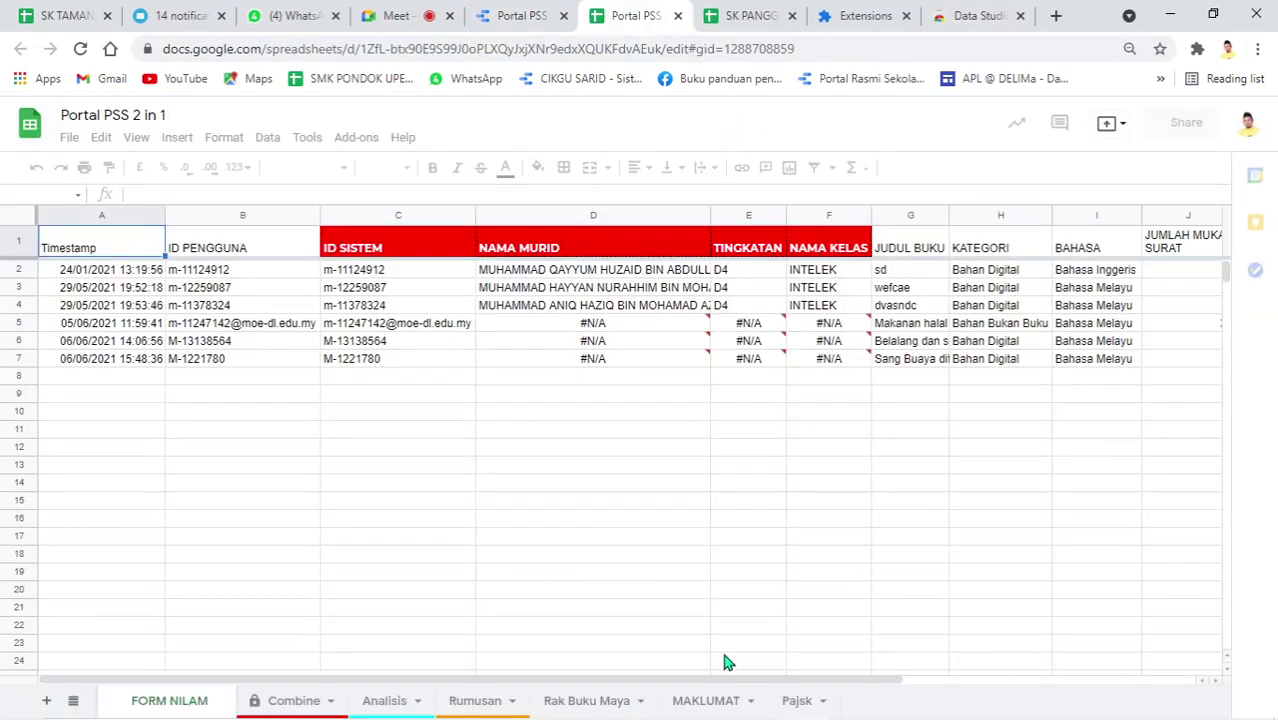
left_click(712, 702)
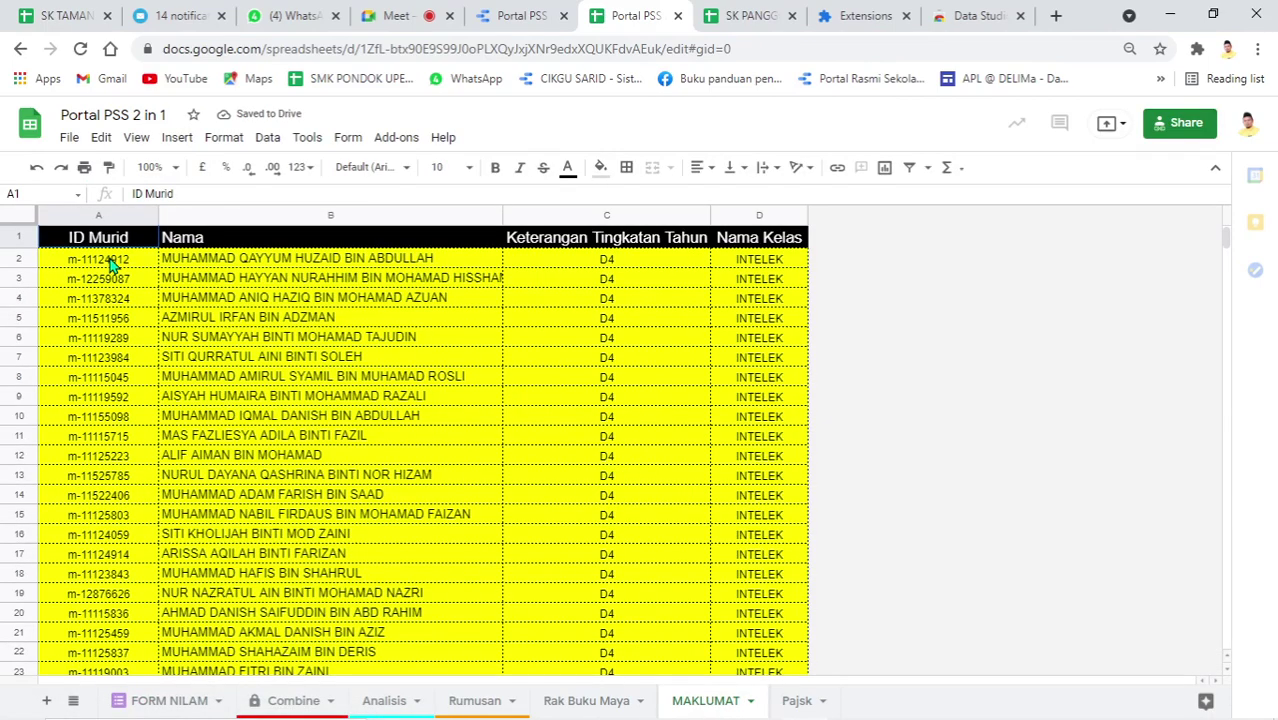
left_click(112, 263)
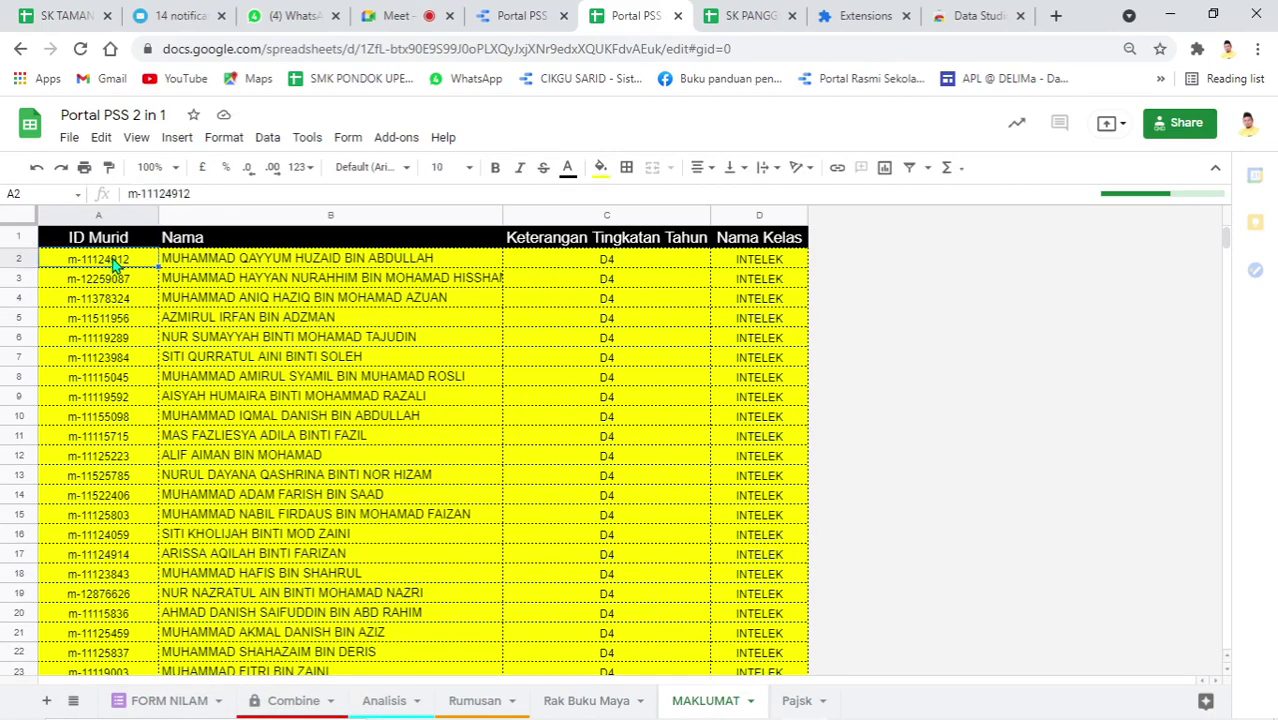
right_click(115, 263)
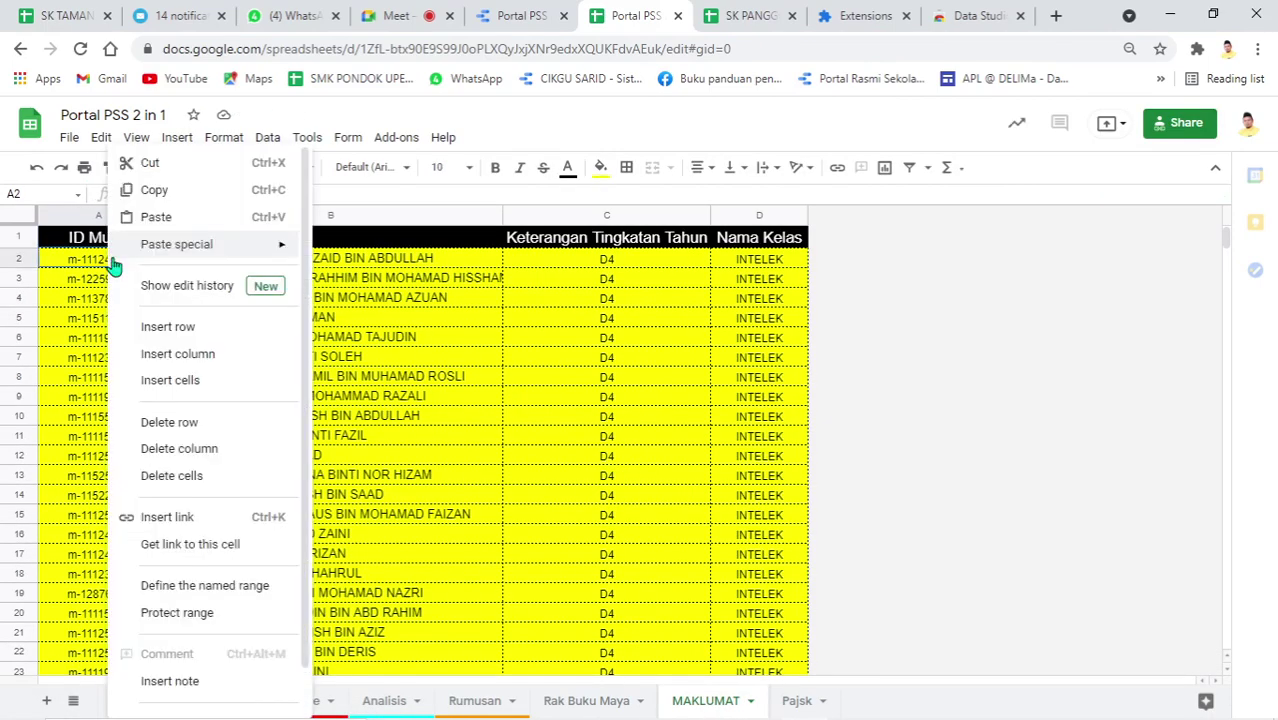
left_click(177, 189)
left_click(257, 265)
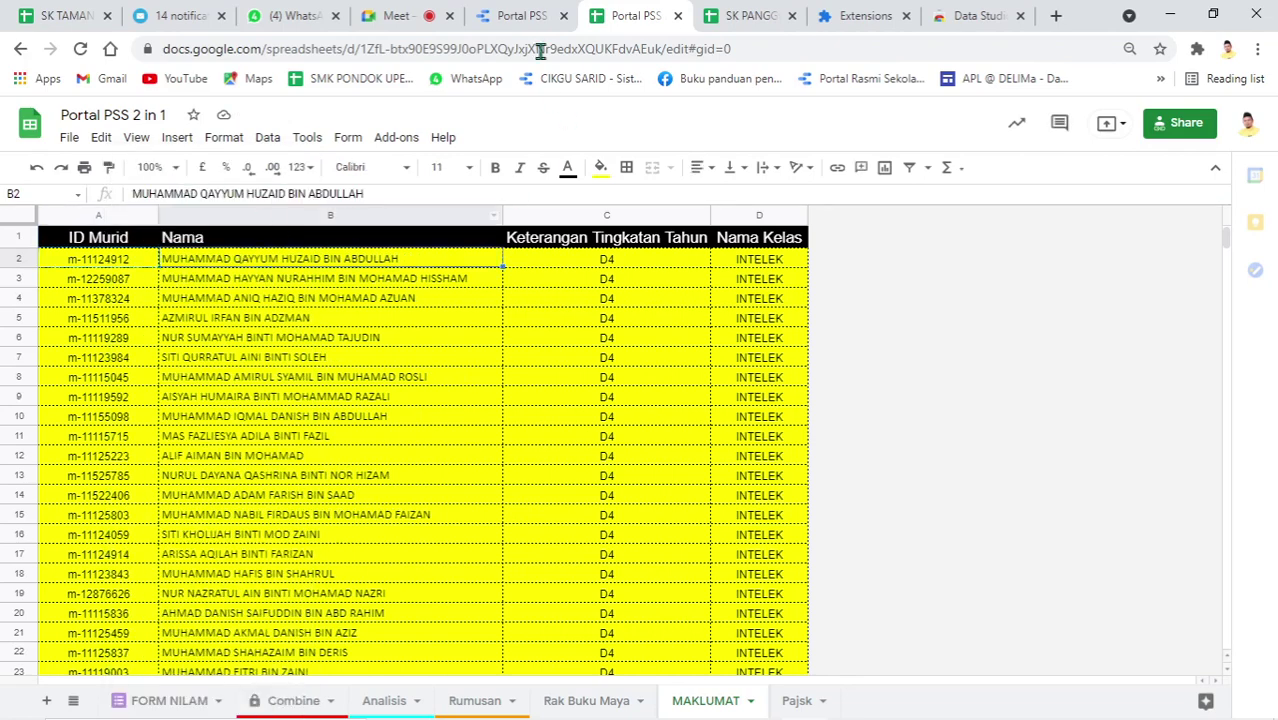
Open the Peringkat Sekolah reading-record form from the portal and paste the copied student ID as the ID PENGGUNA
left_click(520, 15)
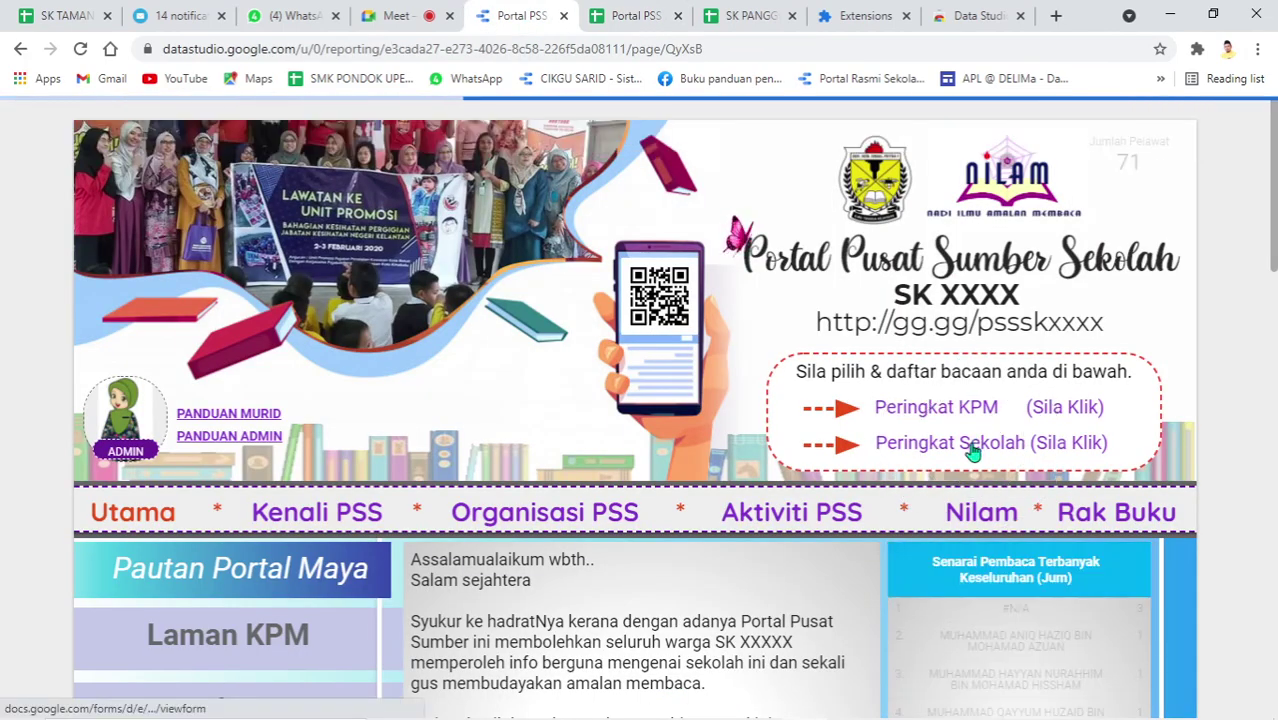
left_click(972, 452)
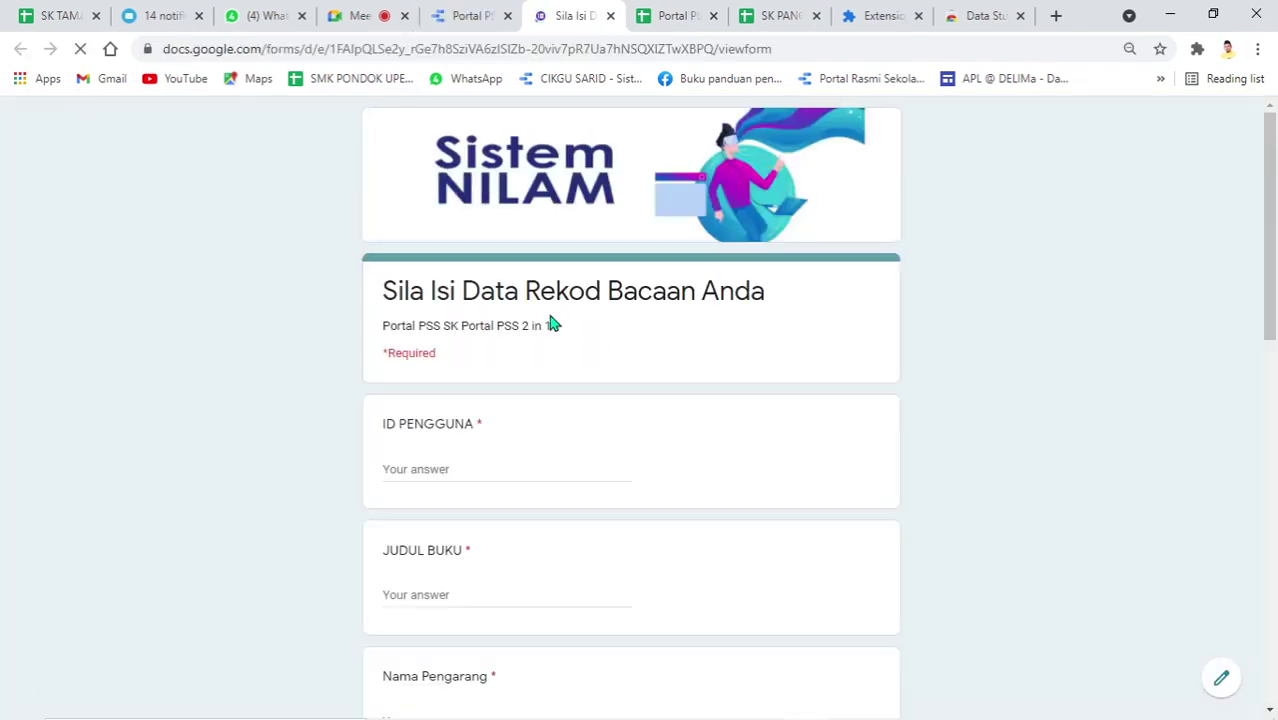
right_click(456, 475)
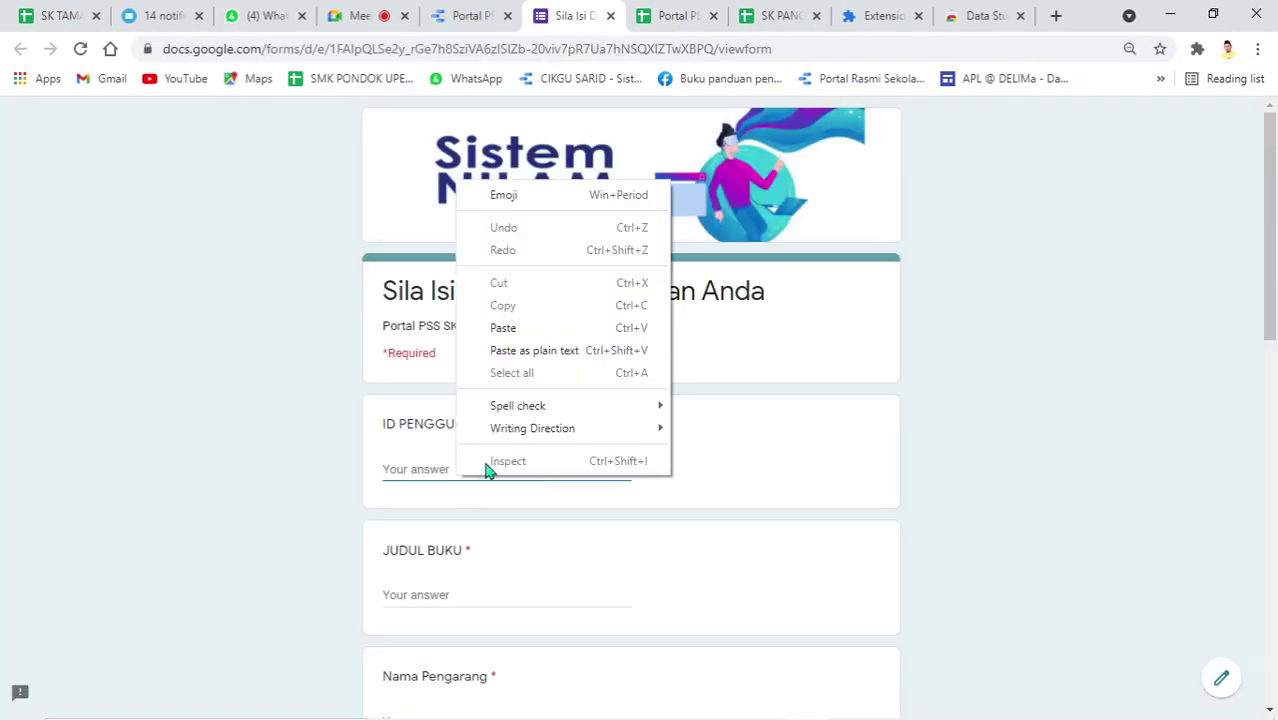
left_click(499, 328)
Fill in JUDUL BUKU as "xx" and Nama Pengarang as "xxx", and choose Bahan Bukan Buku for KATEGORI
scroll(440, 420, "down", 3)
left_click(428, 314)
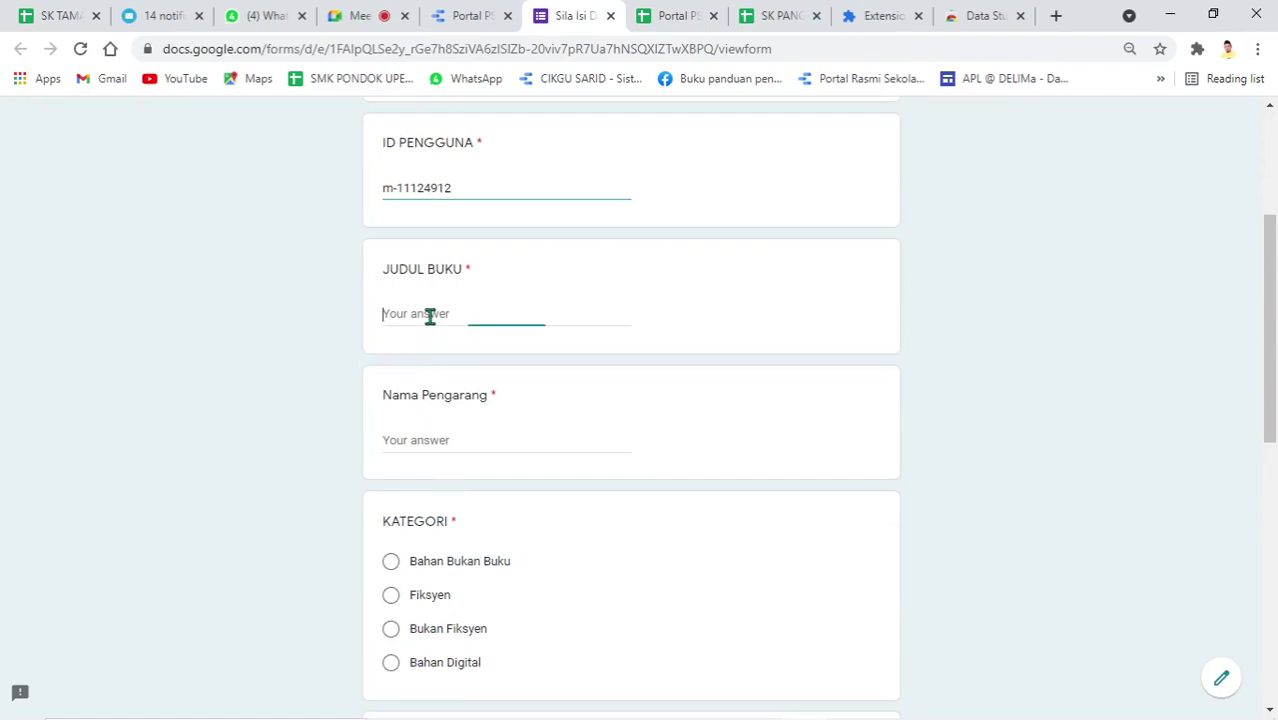
type("xx")
left_click(430, 444)
type("x")
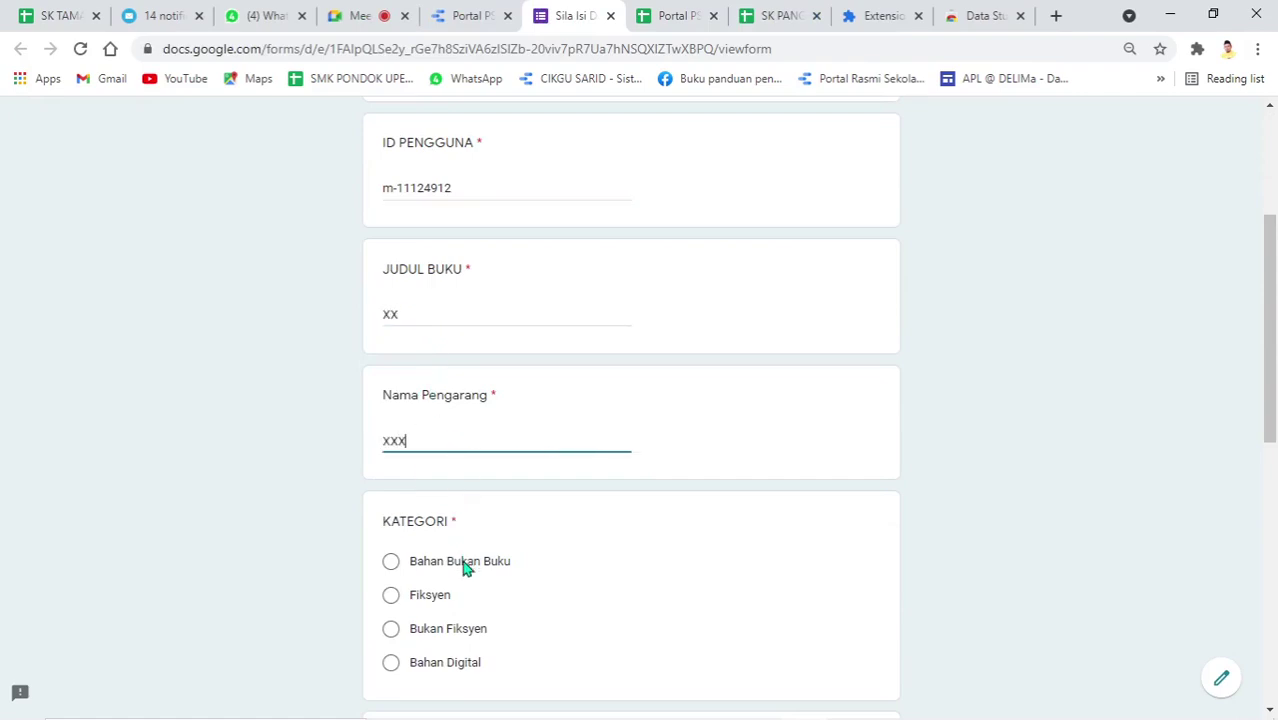
left_click(443, 570)
Choose Bahasa Inggeris for BAHASA, and enter 1 for both JUMLAH MUKA SURAT and JUMLAH AKTIVITI
scroll(433, 571, "down", 3)
left_click(408, 447)
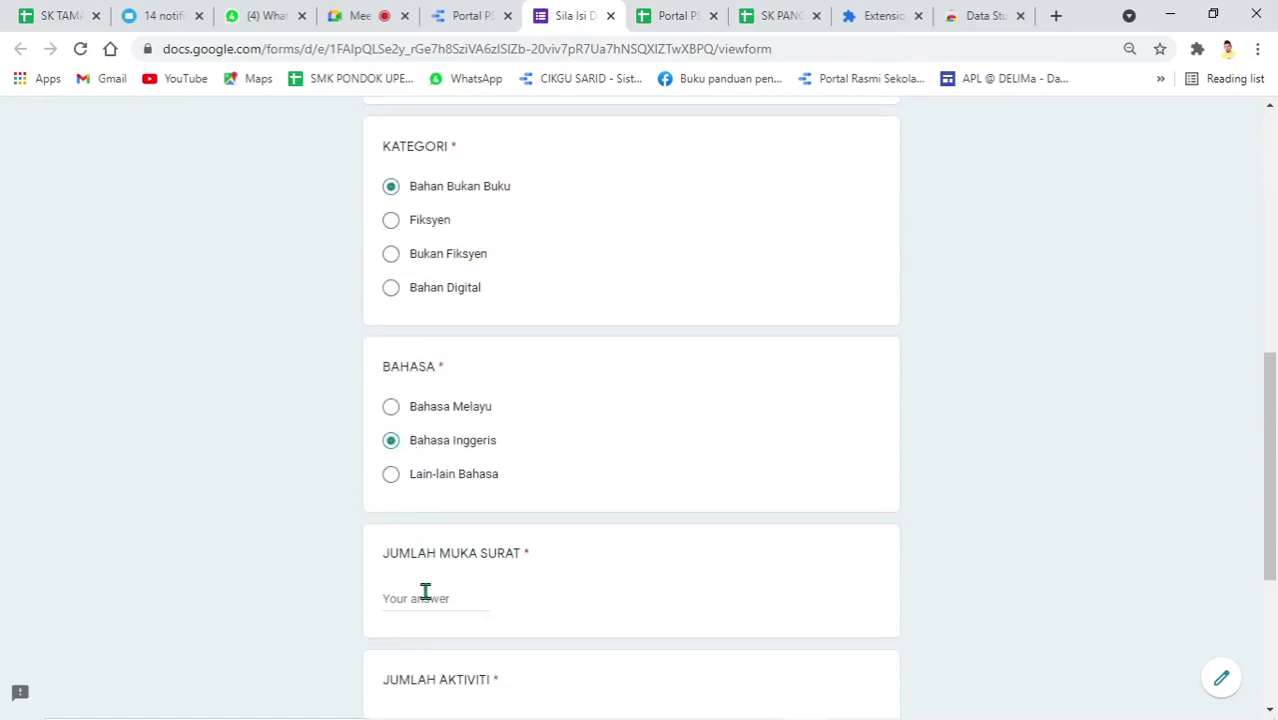
left_click(425, 593)
type("1")
scroll(425, 590, "down", 1)
left_click(420, 630)
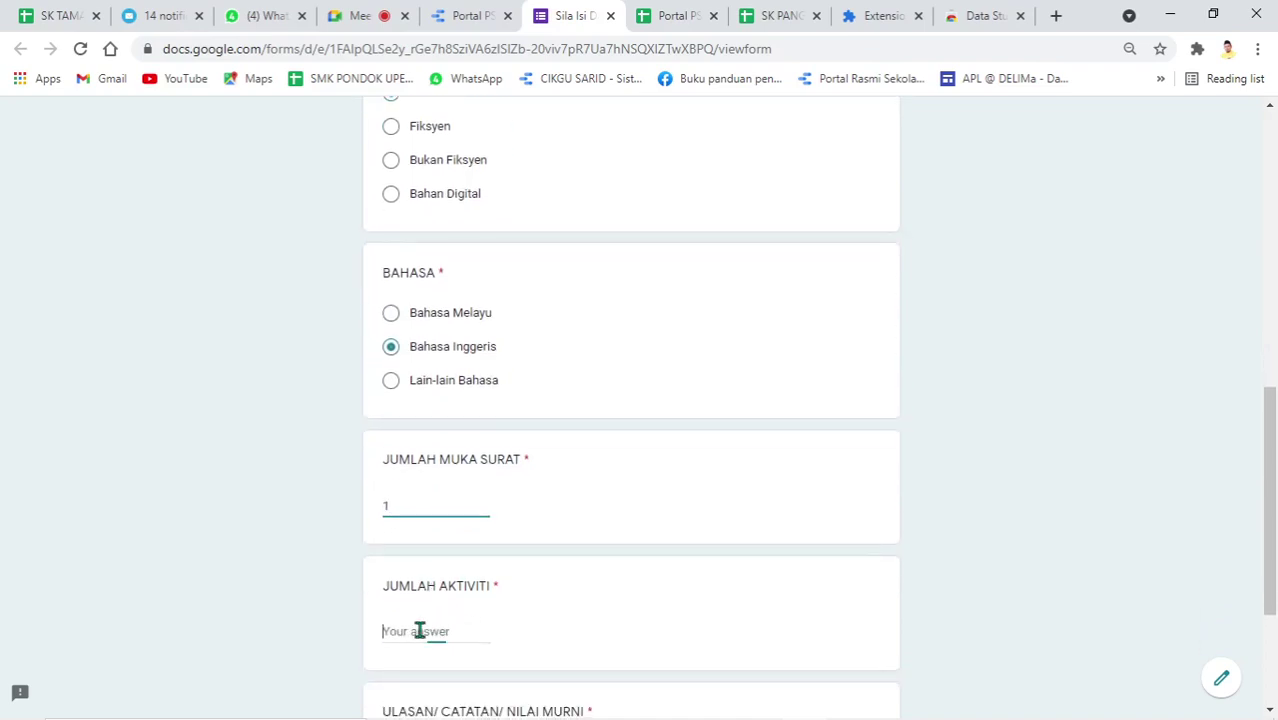
type("1")
Enter "ccc" under ULASAN/ CATATAN/ NILAI MURNI and submit the reading-record form
scroll(450, 640, "down", 2)
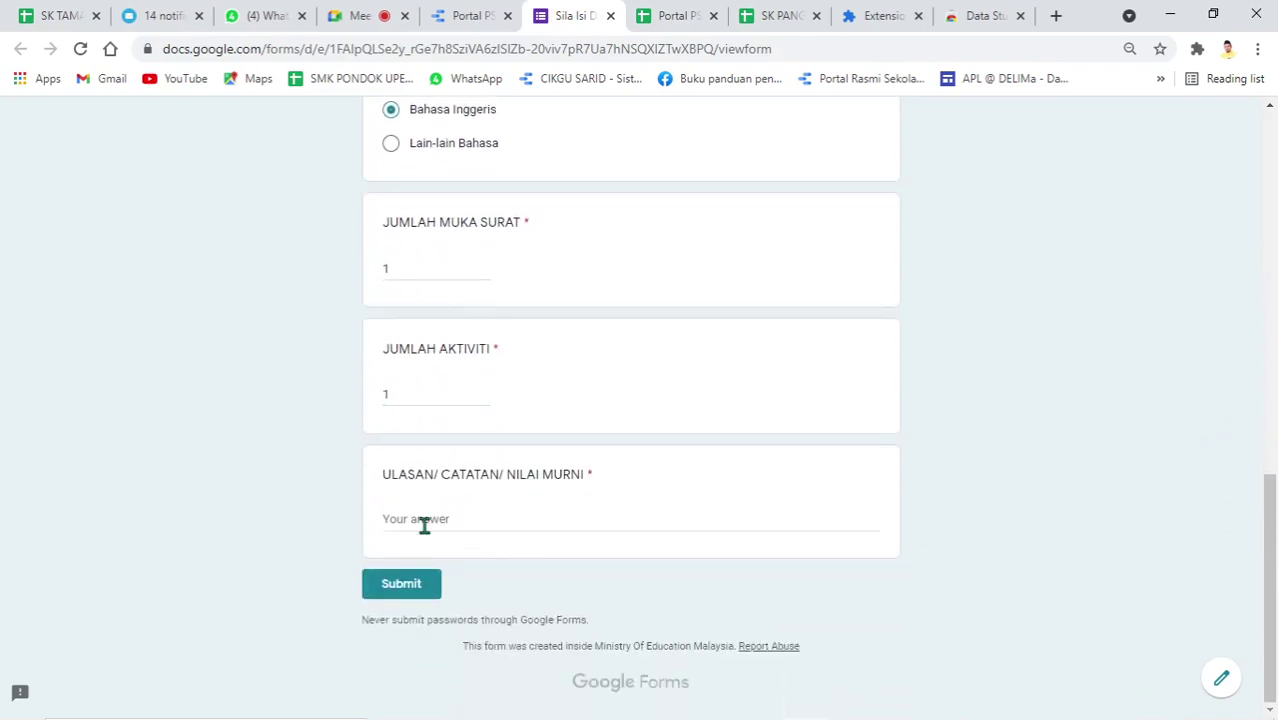
left_click(424, 525)
type("ccc")
left_click(424, 588)
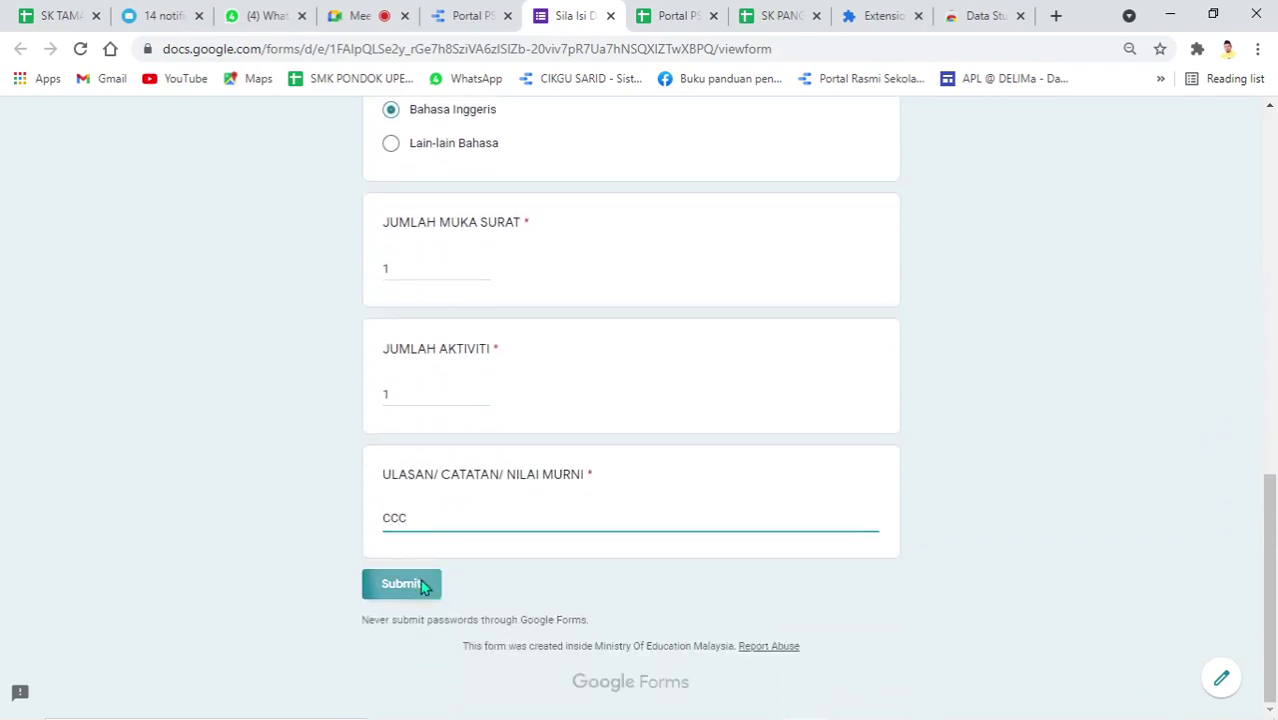
Return to the portal report and check the student's entry in the Senarai Pembaca Terbanyak Keseluruhan list
left_click(480, 15)
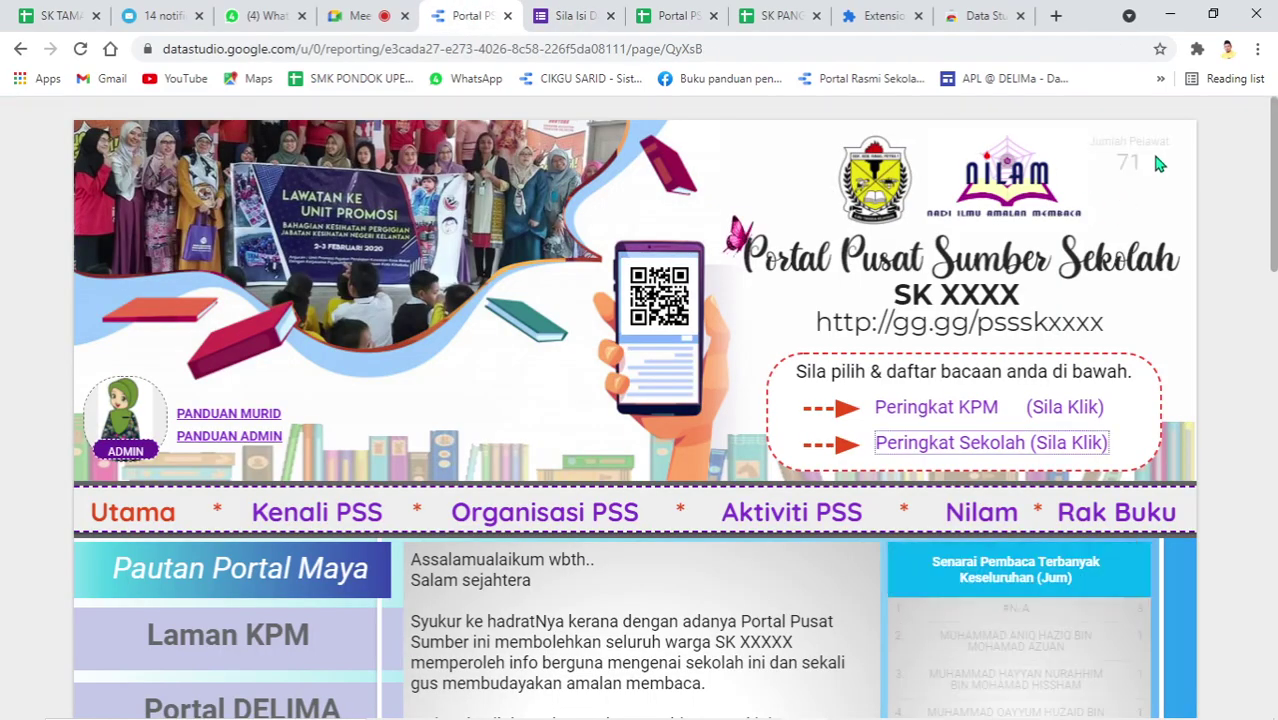
scroll(1190, 440, "down", 1)
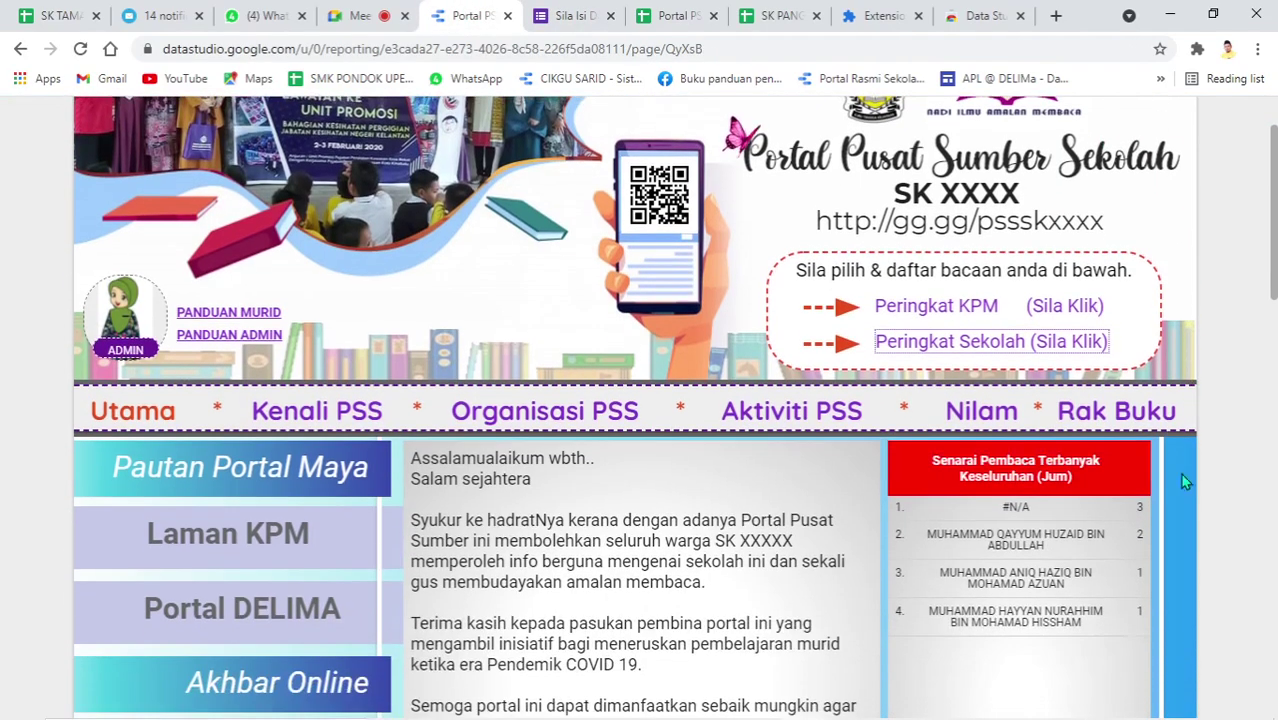
scroll(1179, 472, "down", 1)
mouse_move(1048, 460)
left_mouse_down()
mouse_move(934, 456)
mouse_move(1037, 455)
left_mouse_up()
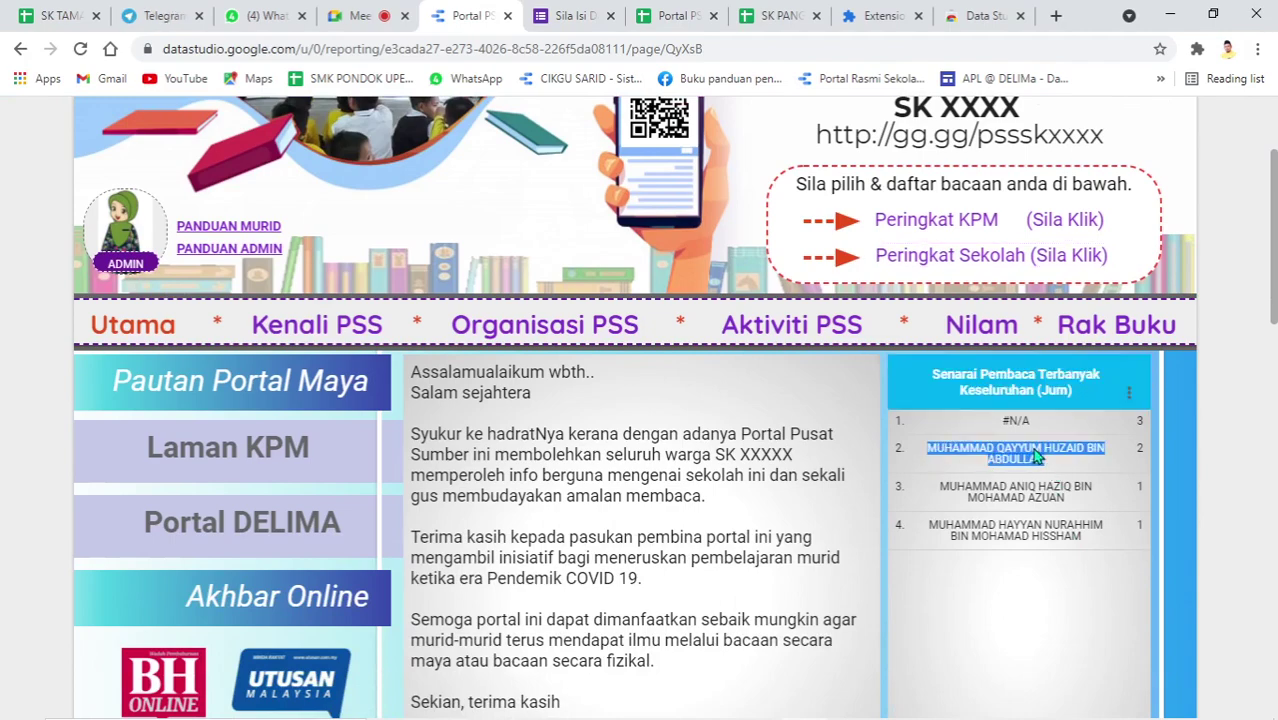
Check the newly submitted record in the FORM NILAM sheet of Portal PSS 2 in 1, including its NAMA MURID cell, against the portal
left_click(678, 18)
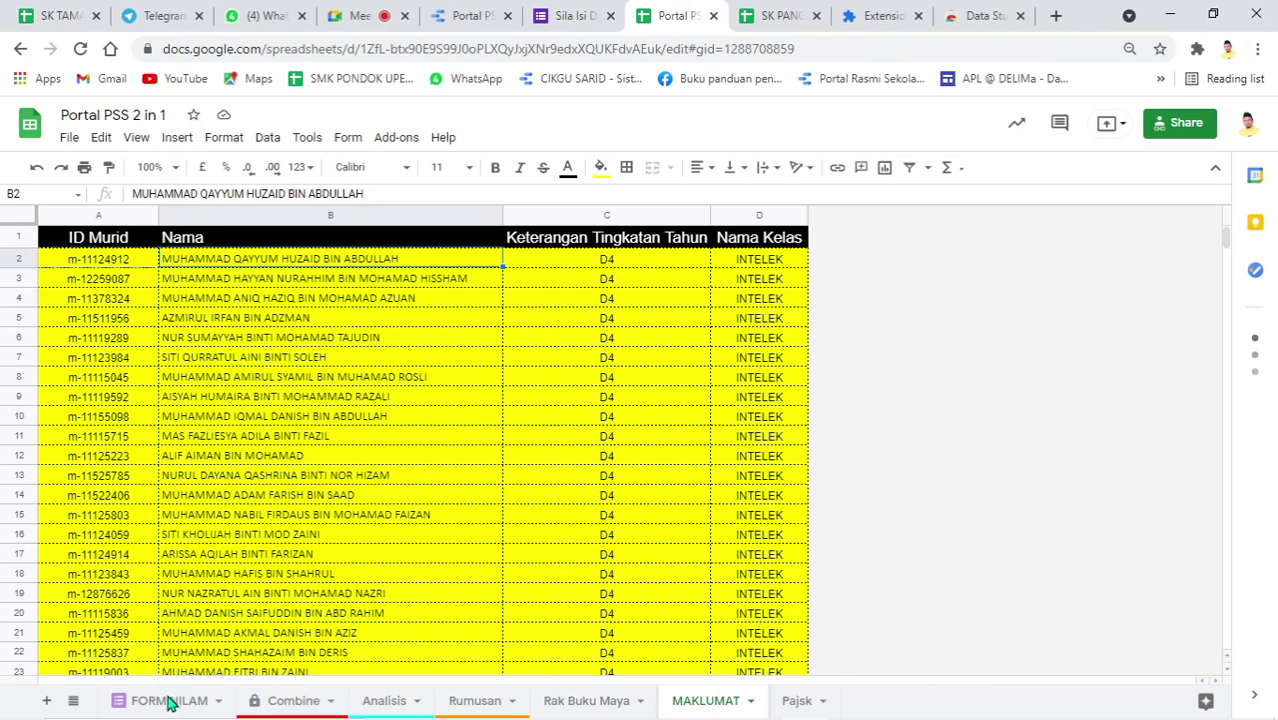
left_click(172, 701)
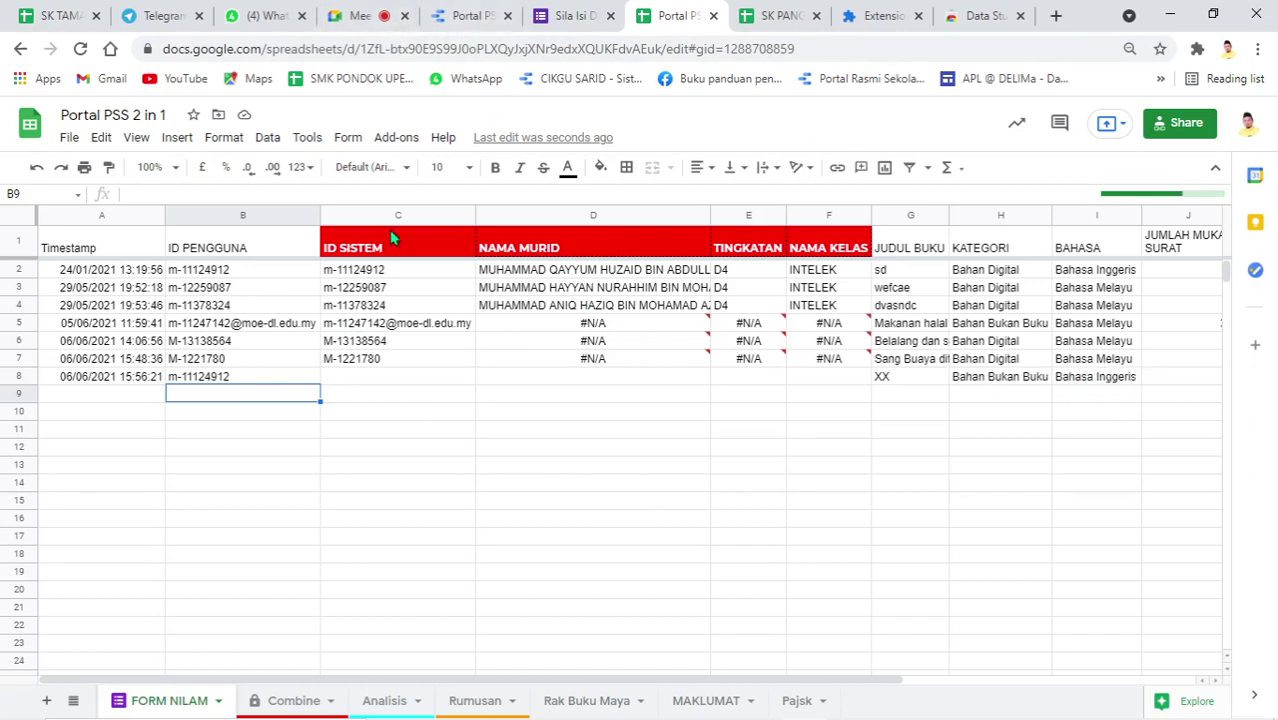
left_click(578, 16)
left_click(480, 17)
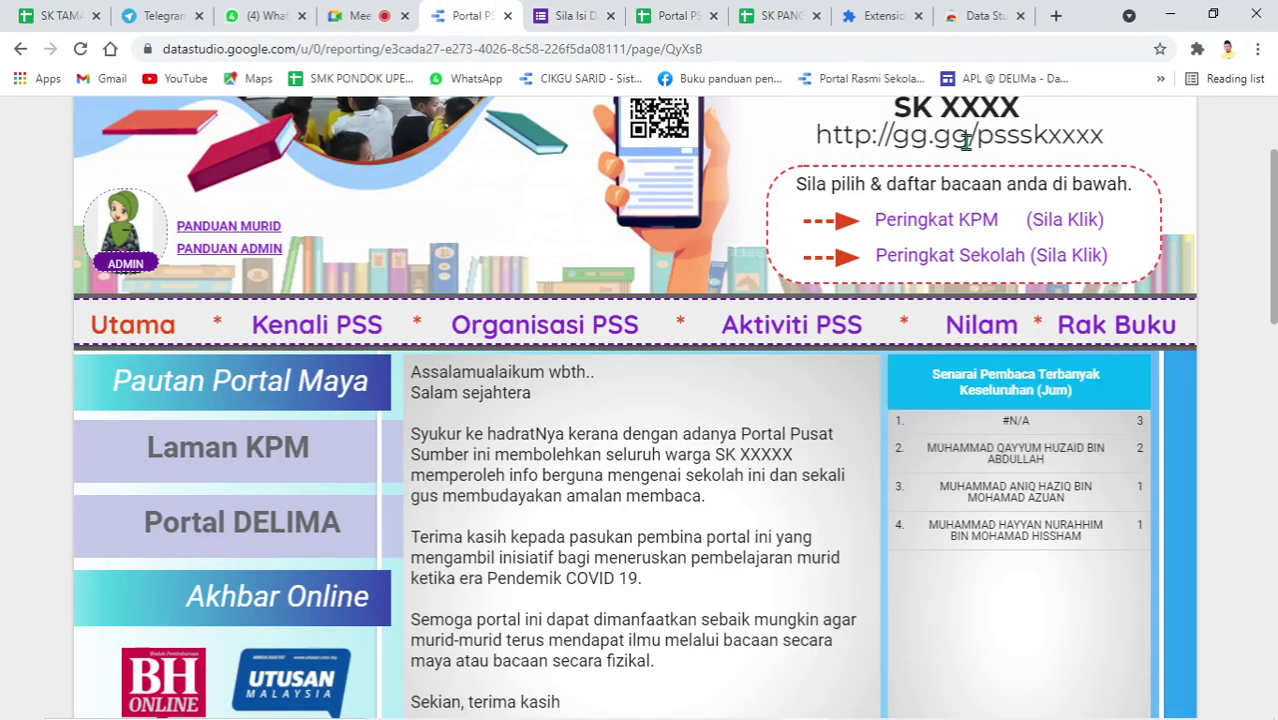
mouse_move(961, 186)
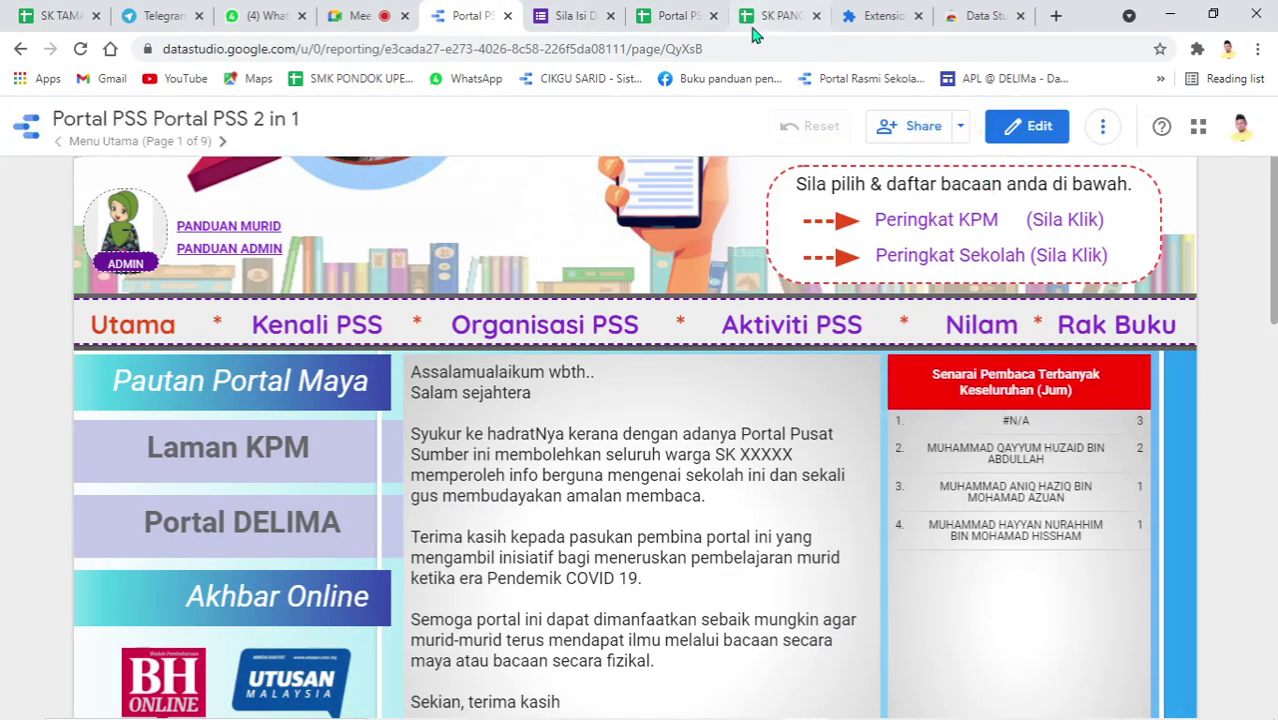
left_click(684, 18)
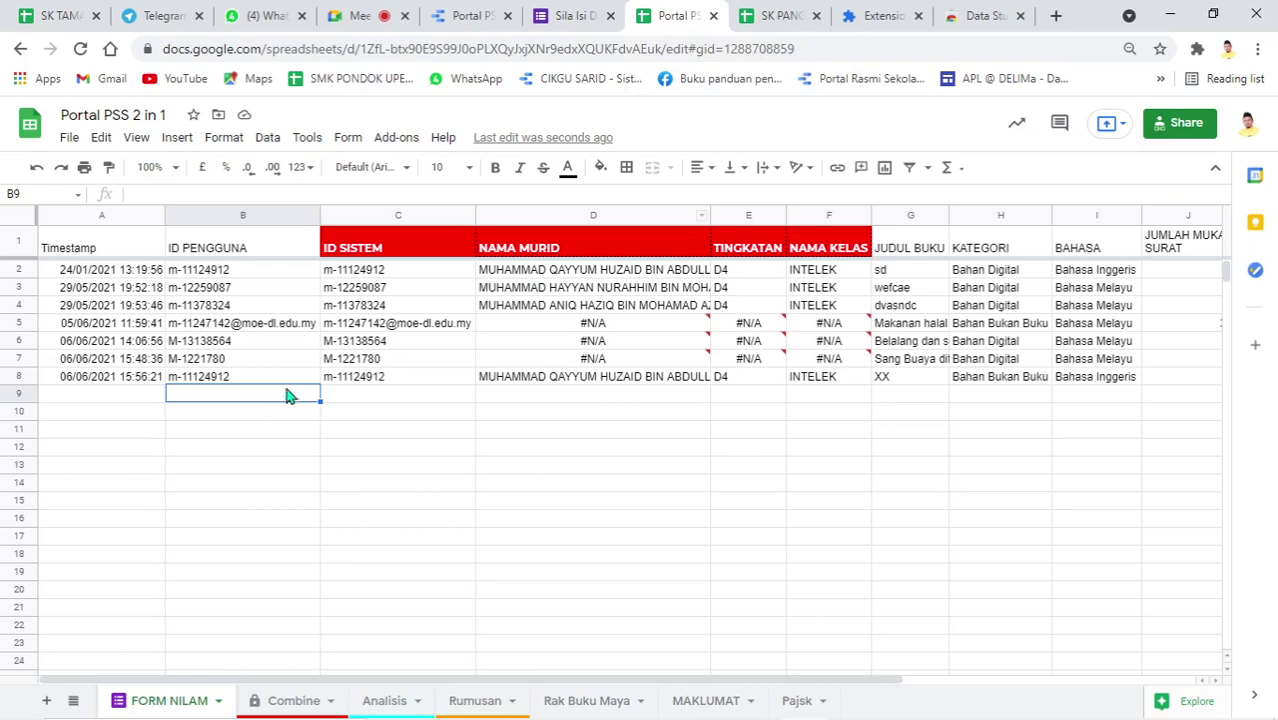
left_click(563, 379)
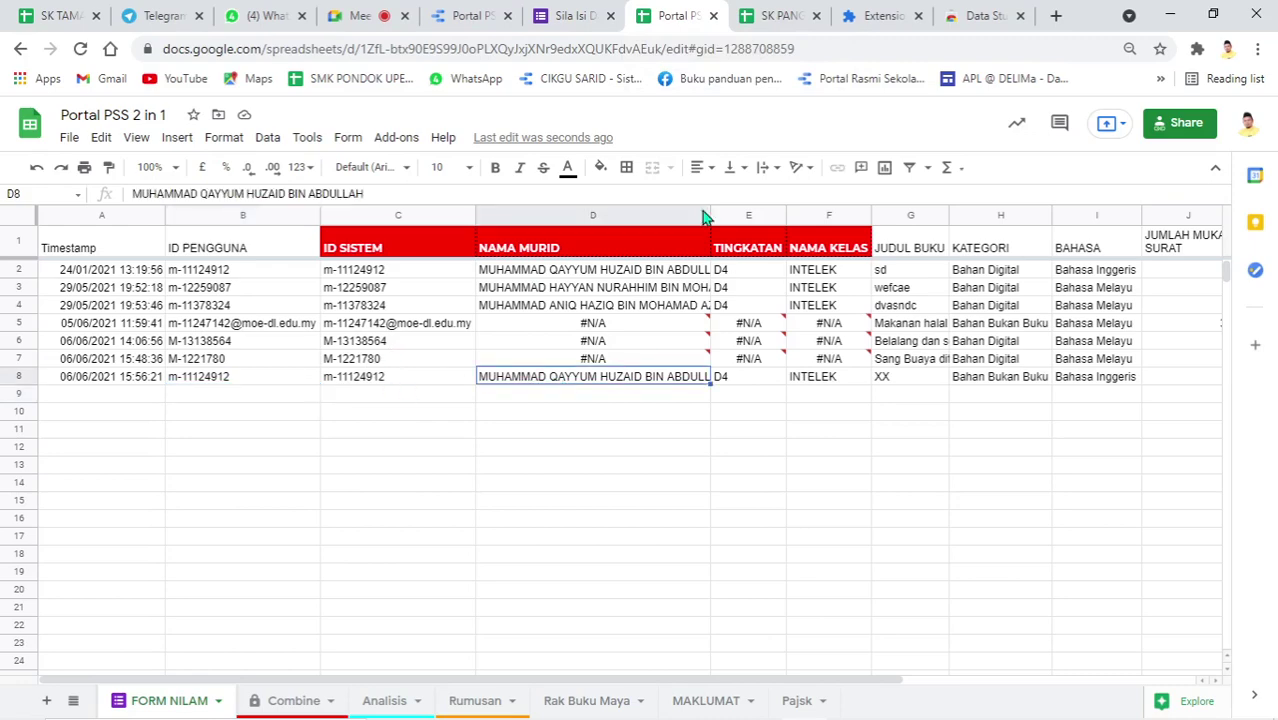
Recheck the portal's top-reader list for the new record, glancing at the SK PANGGONG spreadsheet in between
left_click(470, 16)
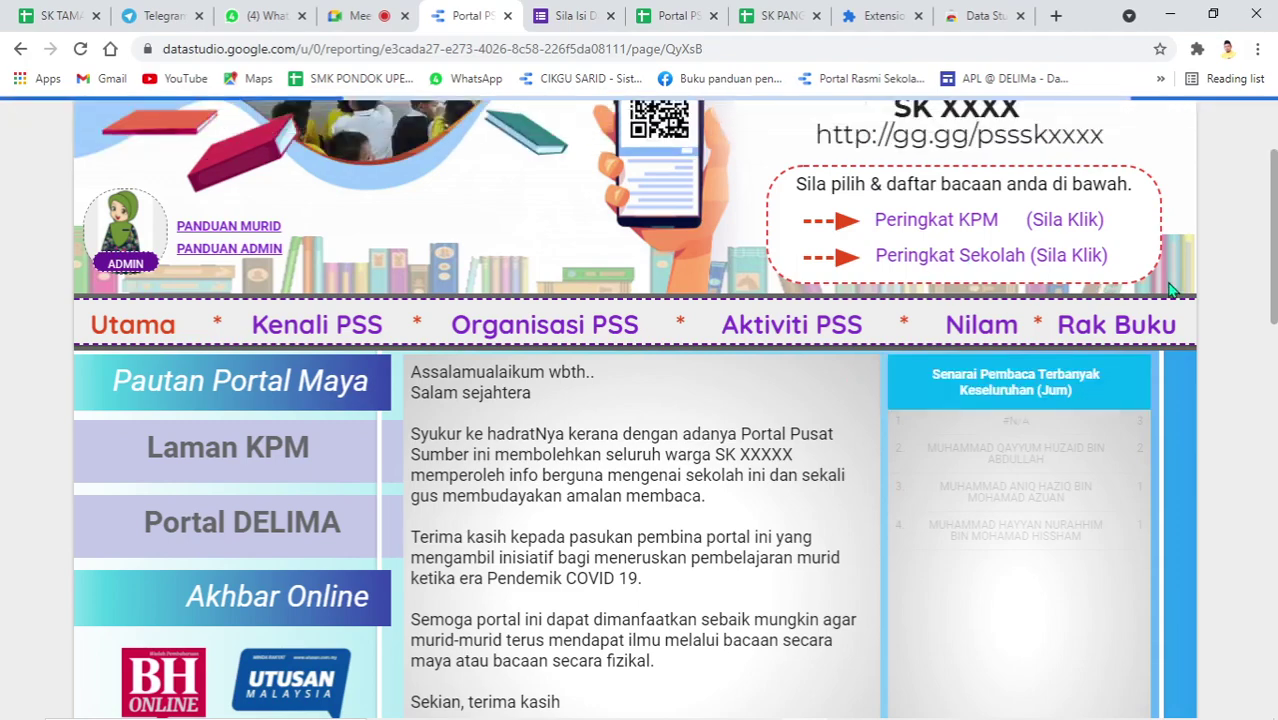
left_click(780, 16)
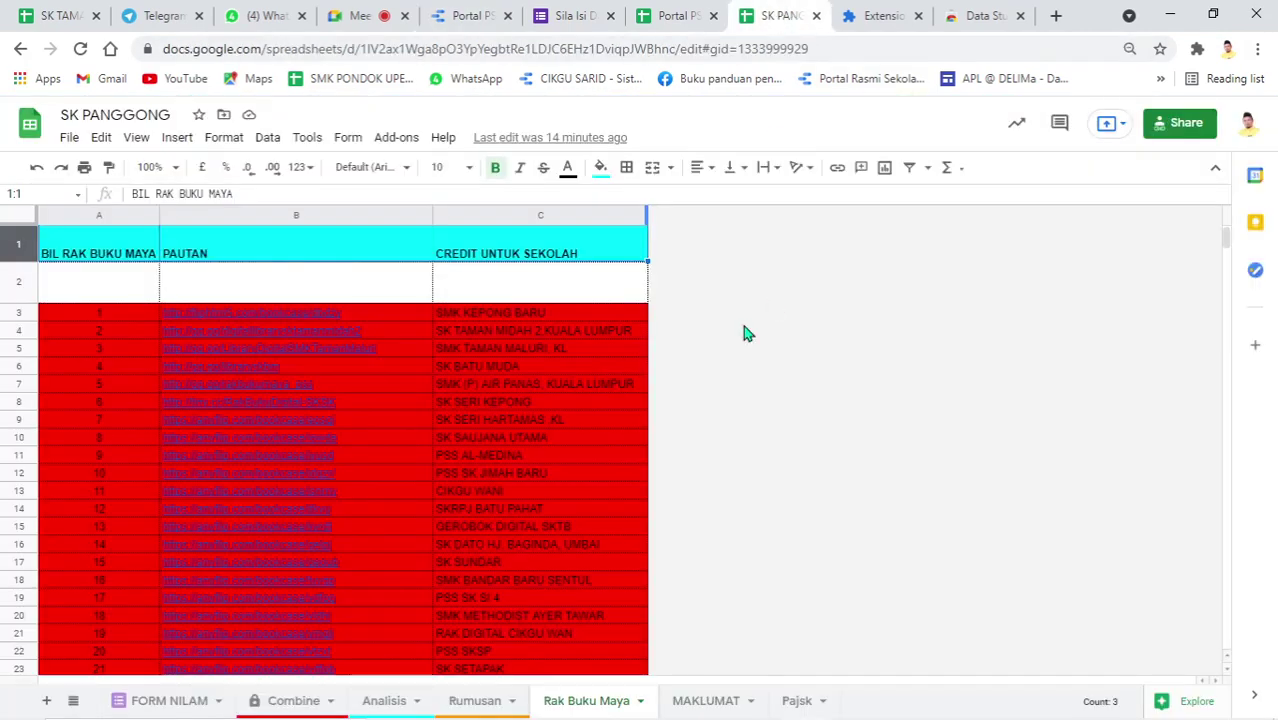
left_click(468, 16)
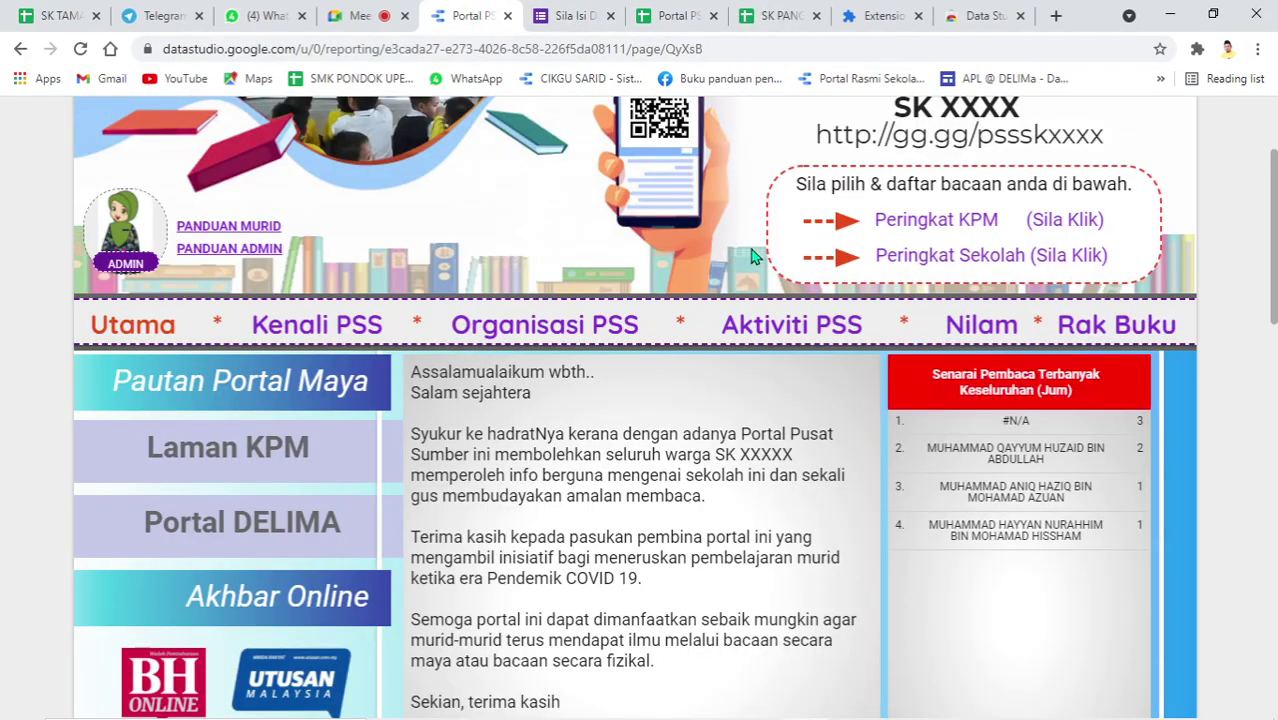
scroll(797, 258, "up", 2)
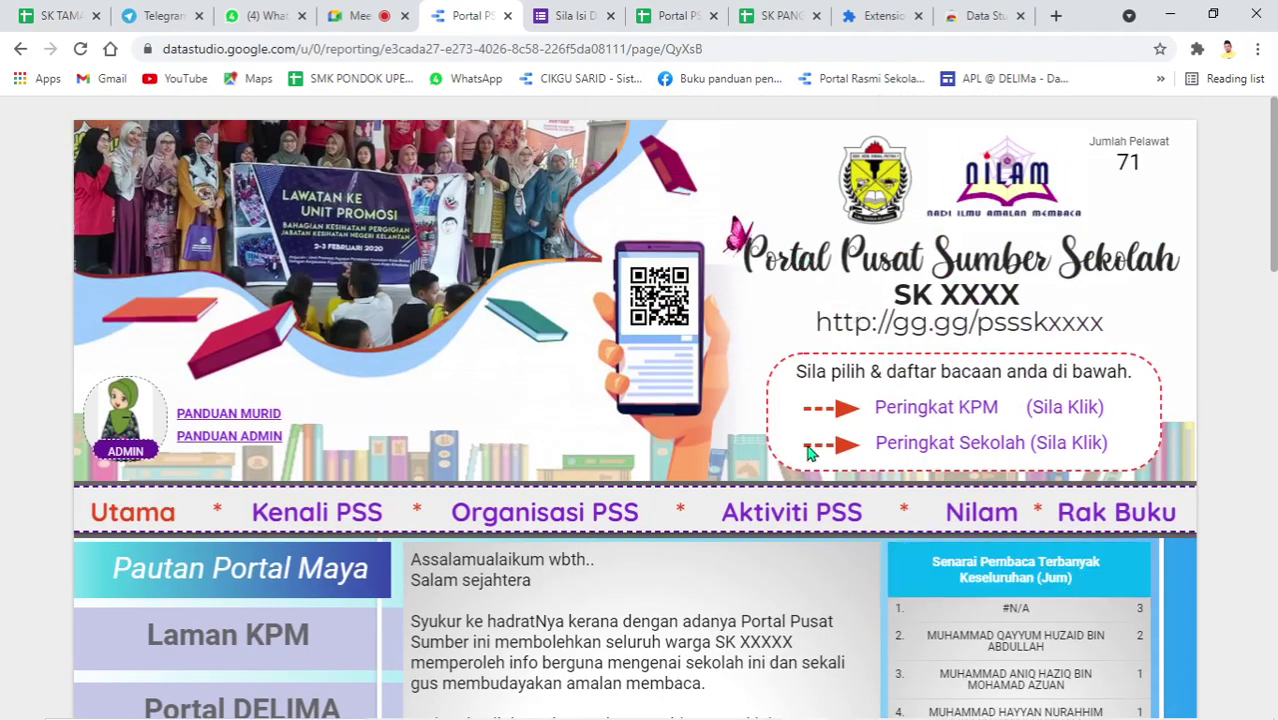
Look in on the Google Meet call and return to the portal report
mouse_move(781, 708)
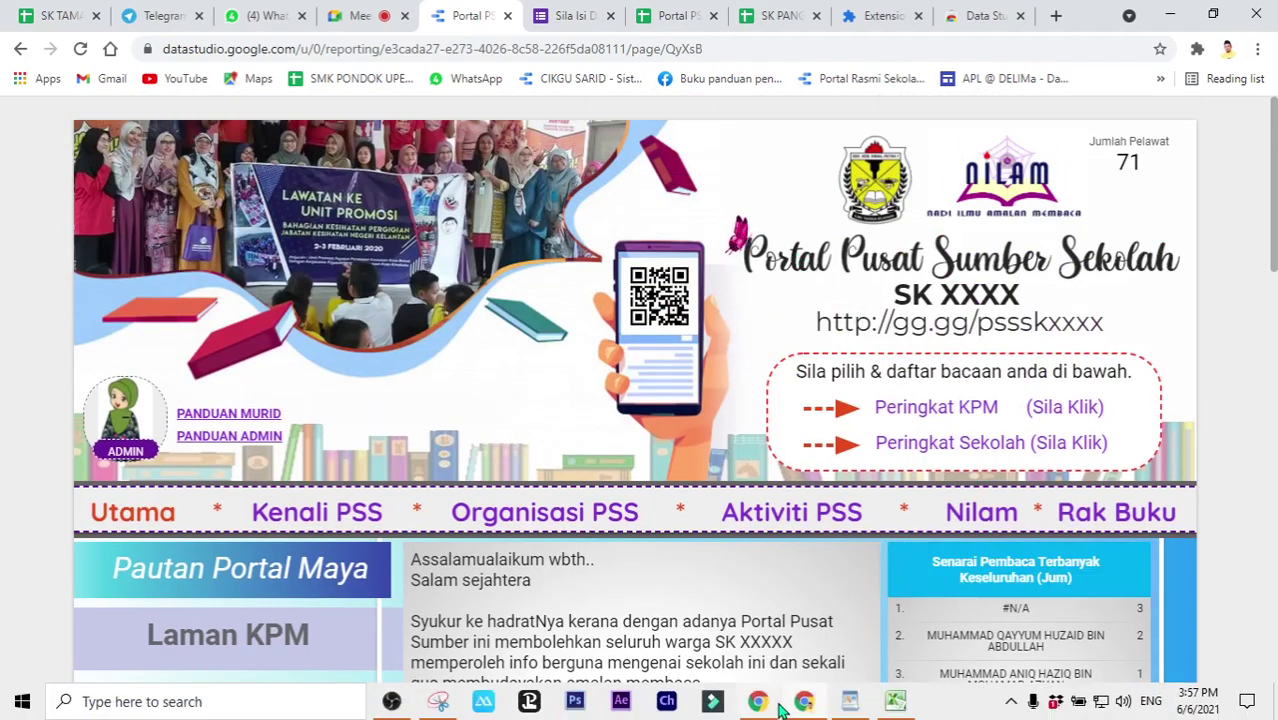
left_click(375, 18)
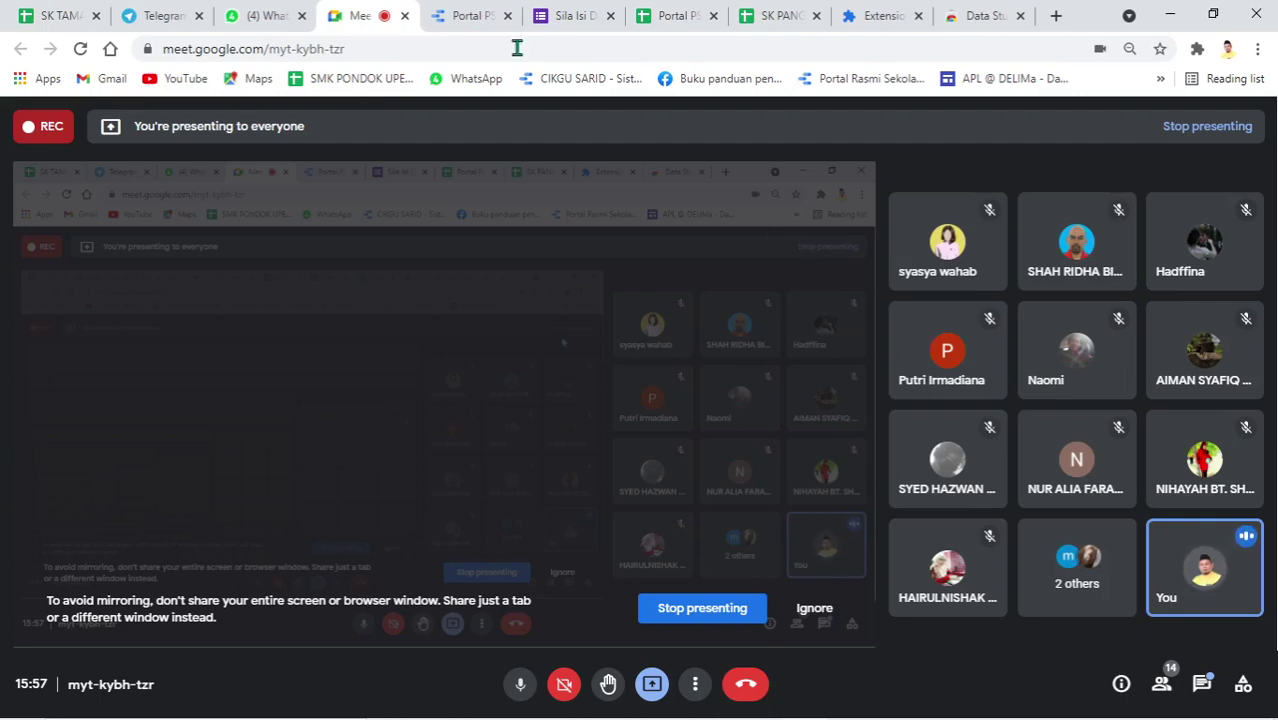
left_click(470, 16)
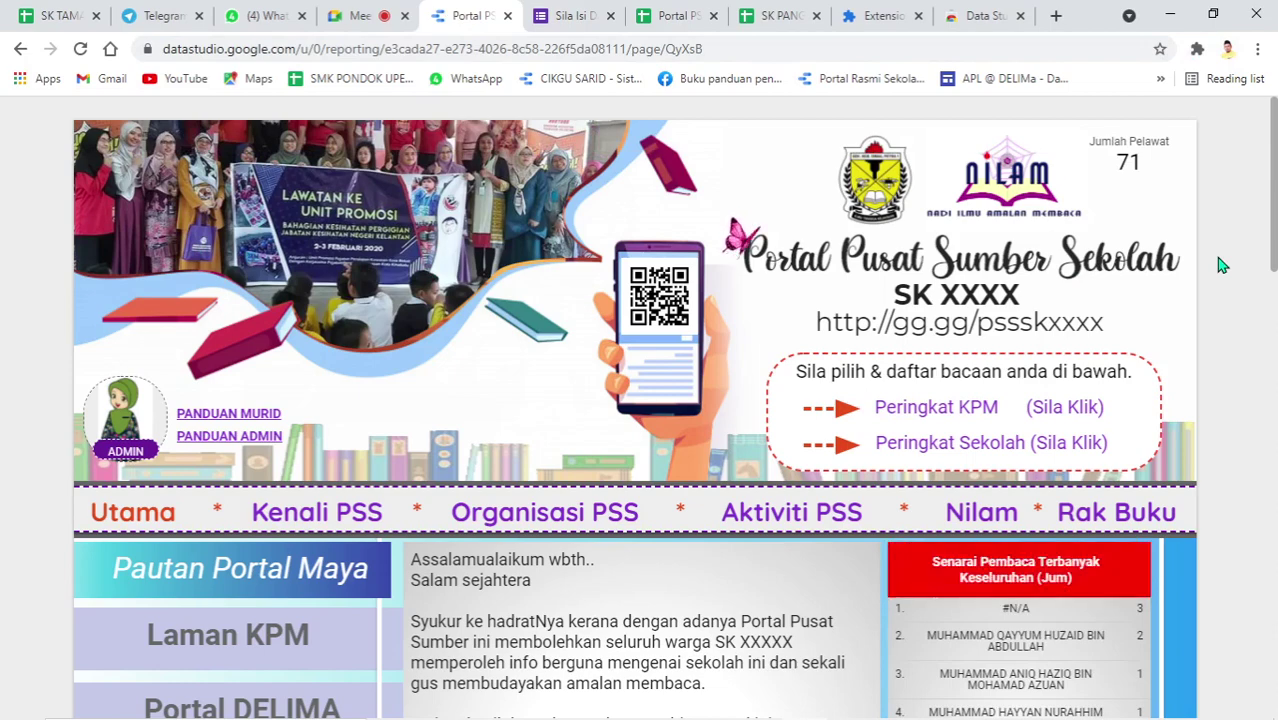
Look over the portal's main page, show the browser's extension list with Data Studio Auto Refresh, and close the list
scroll(1220, 262, "down", 3)
scroll(1220, 262, "up", 3)
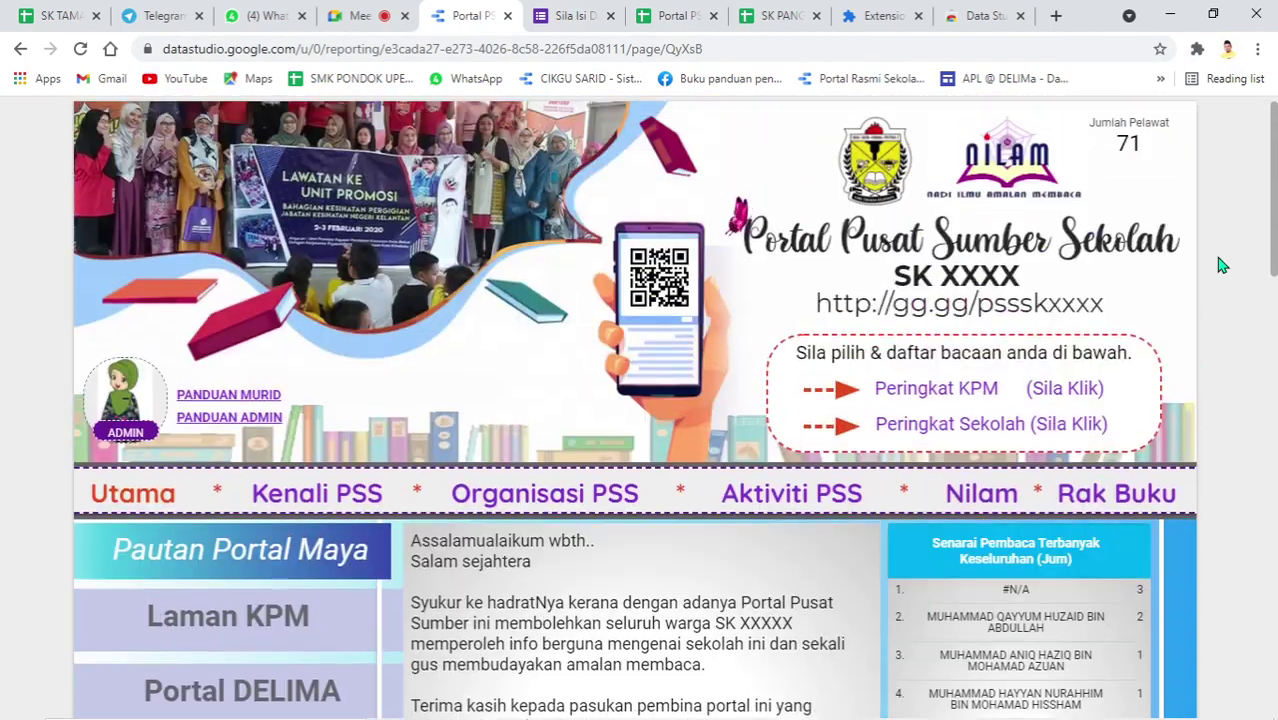
left_click(1197, 49)
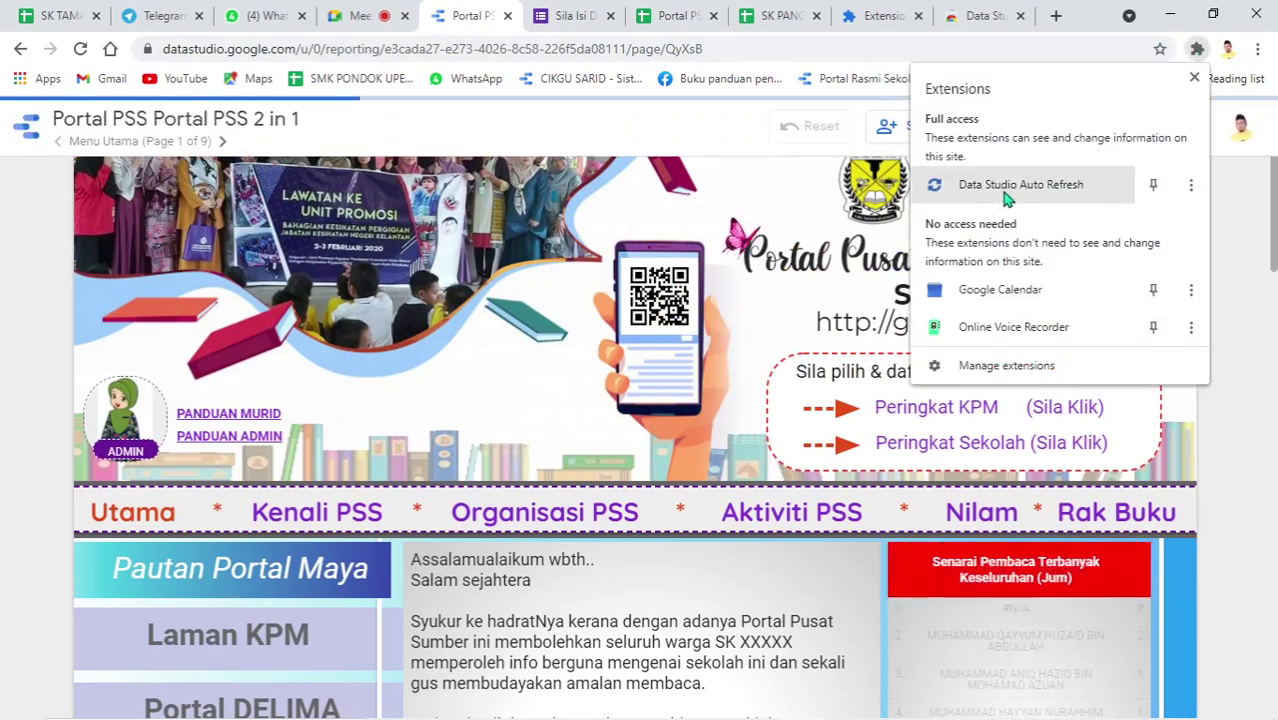
left_click(1237, 190)
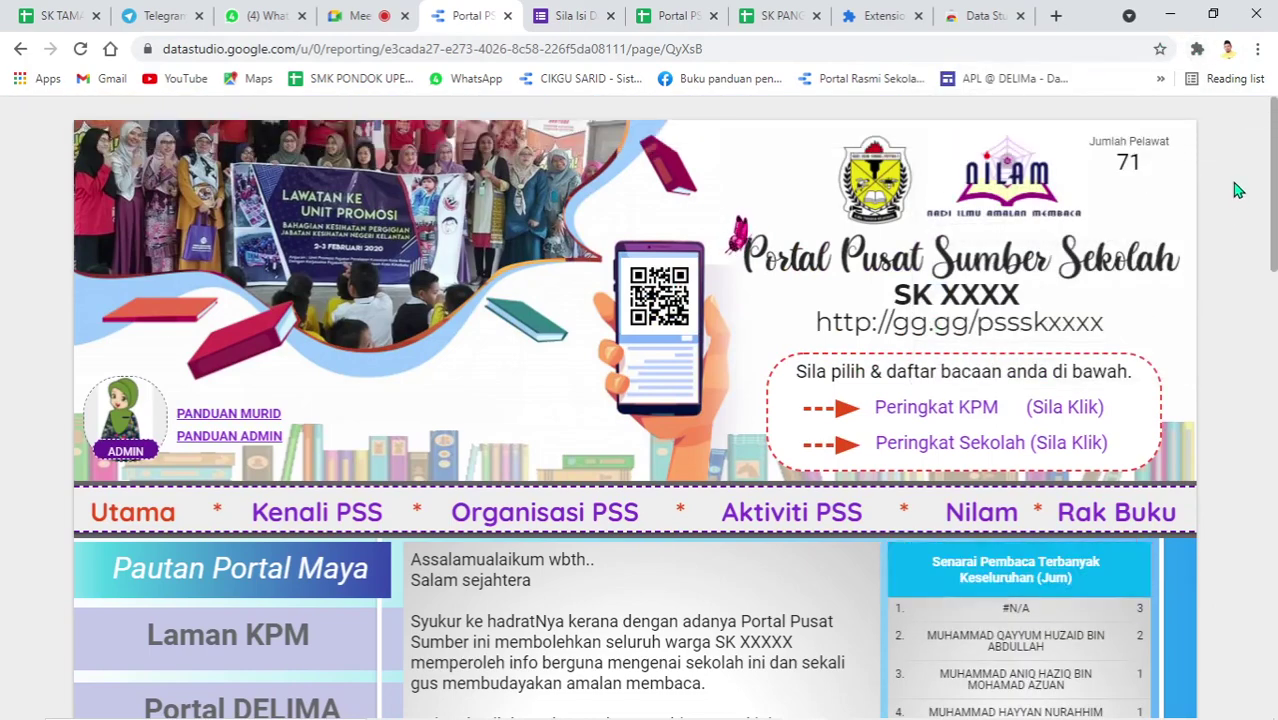